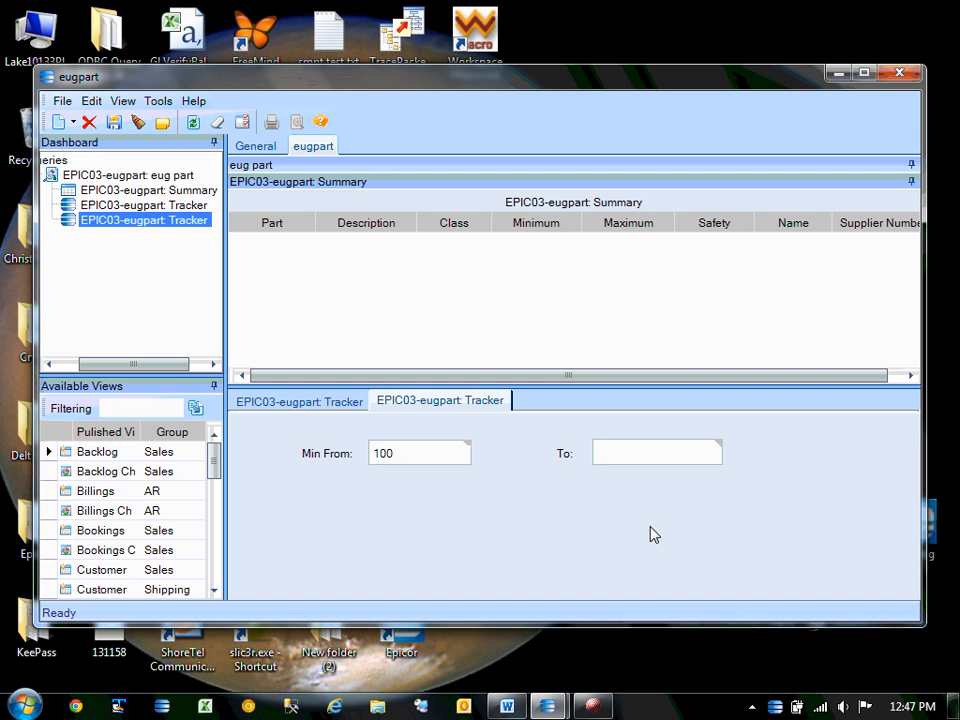
# Refresh the eugpart summary with the Min range set from 100 to 500.
pyautogui.click(193, 122)
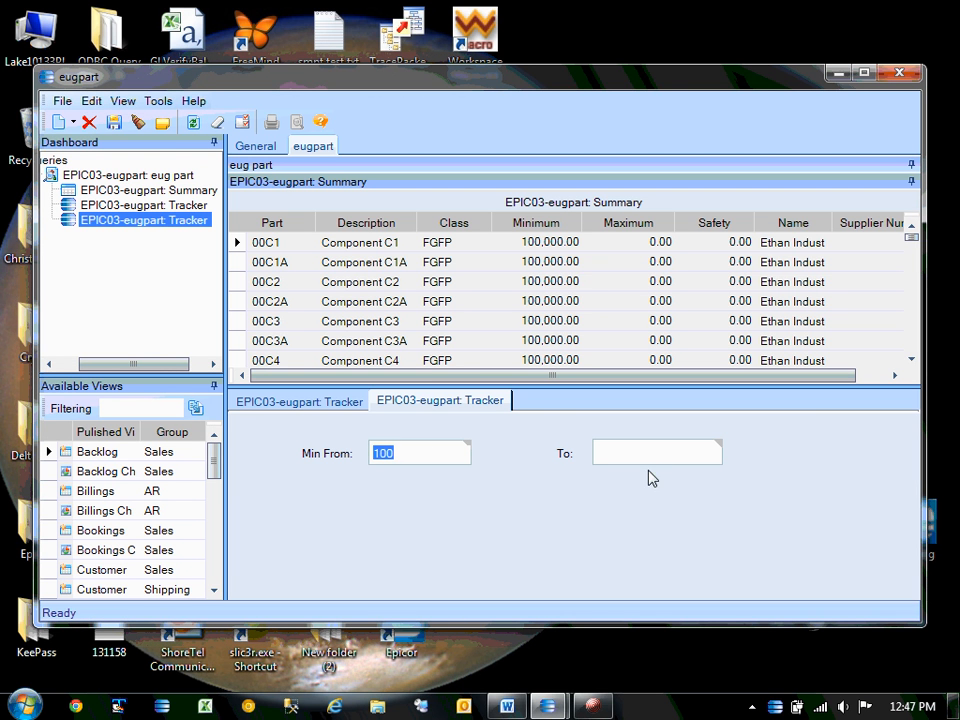
pyautogui.click(598, 452)
pyautogui.write('500')
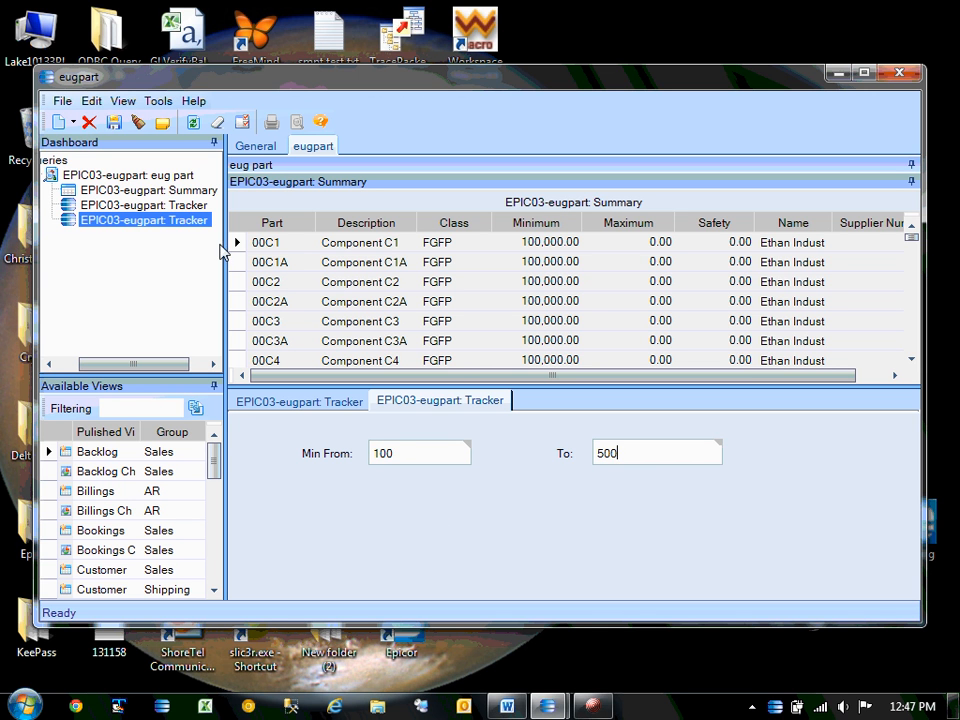
pyautogui.click(193, 122)
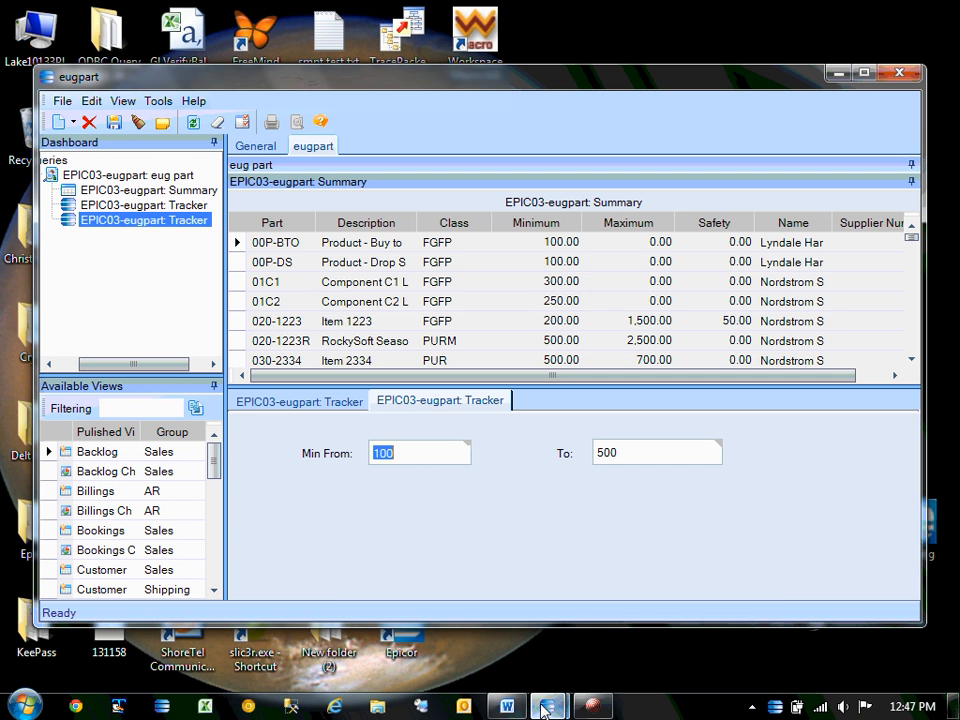
pyautogui.moveTo(545, 708)
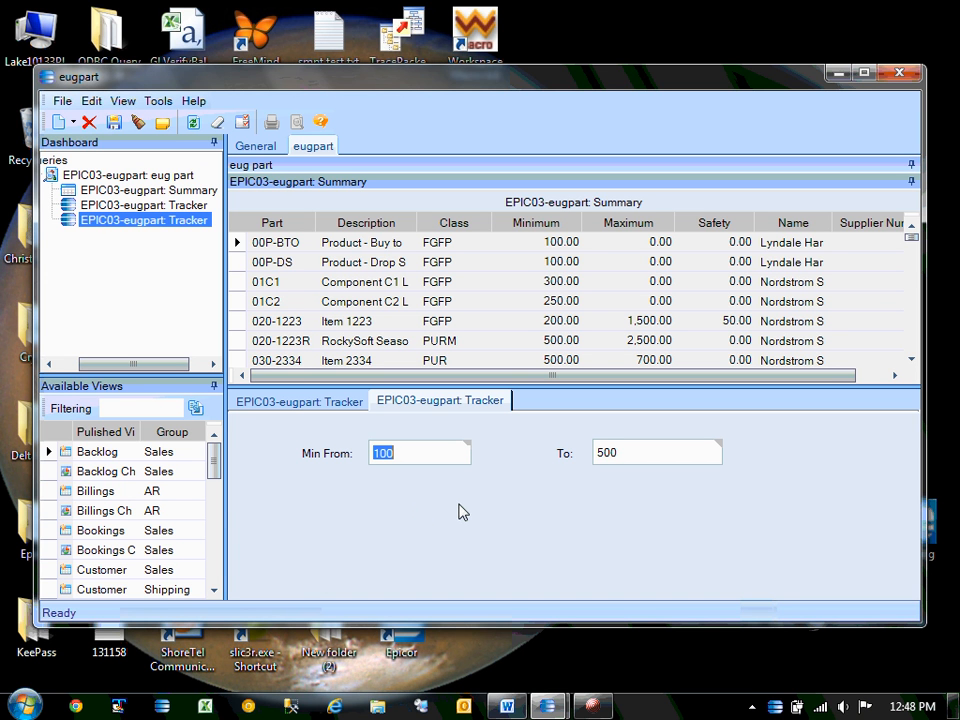
# Choose Customize Tracker View from the tracker panel's context menu.
pyautogui.rightClick(356, 524)
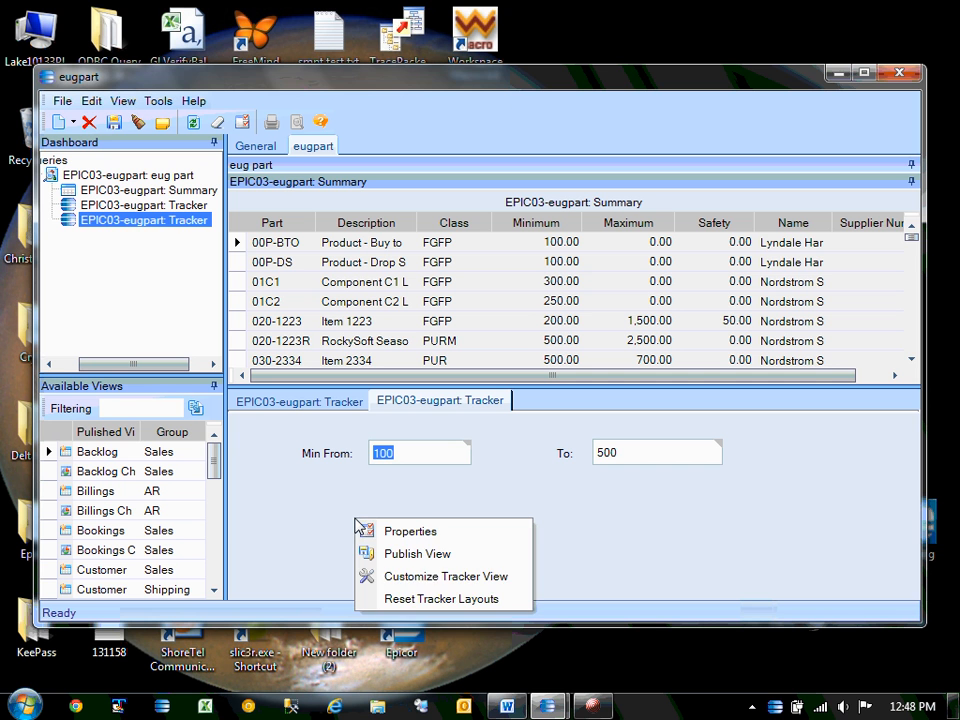
pyautogui.click(442, 577)
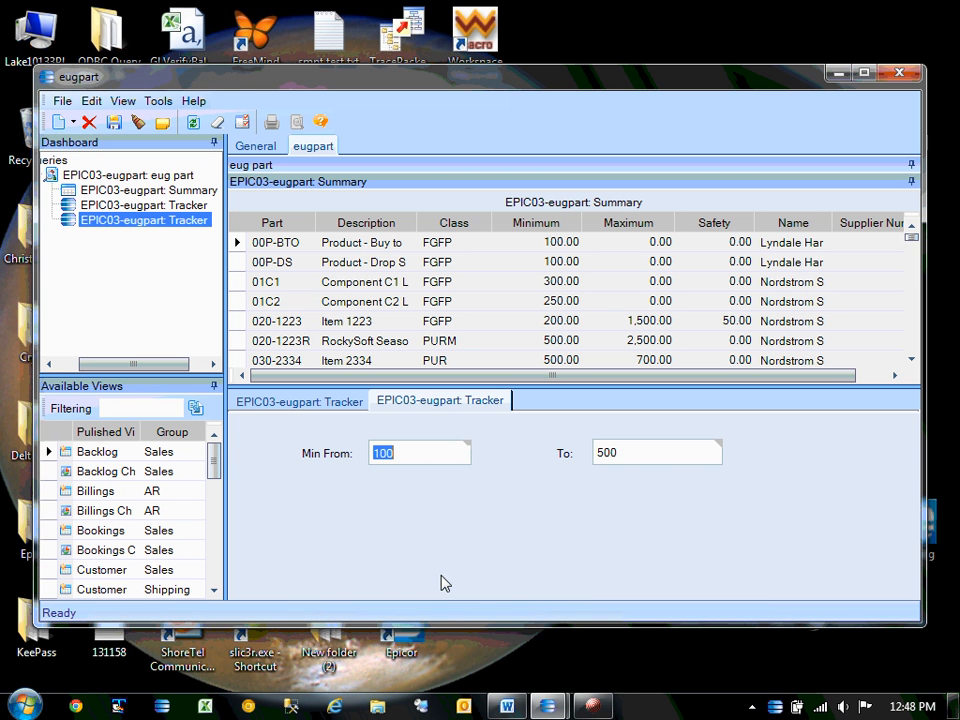
pyautogui.rightClick(430, 529)
pyautogui.click(481, 585)
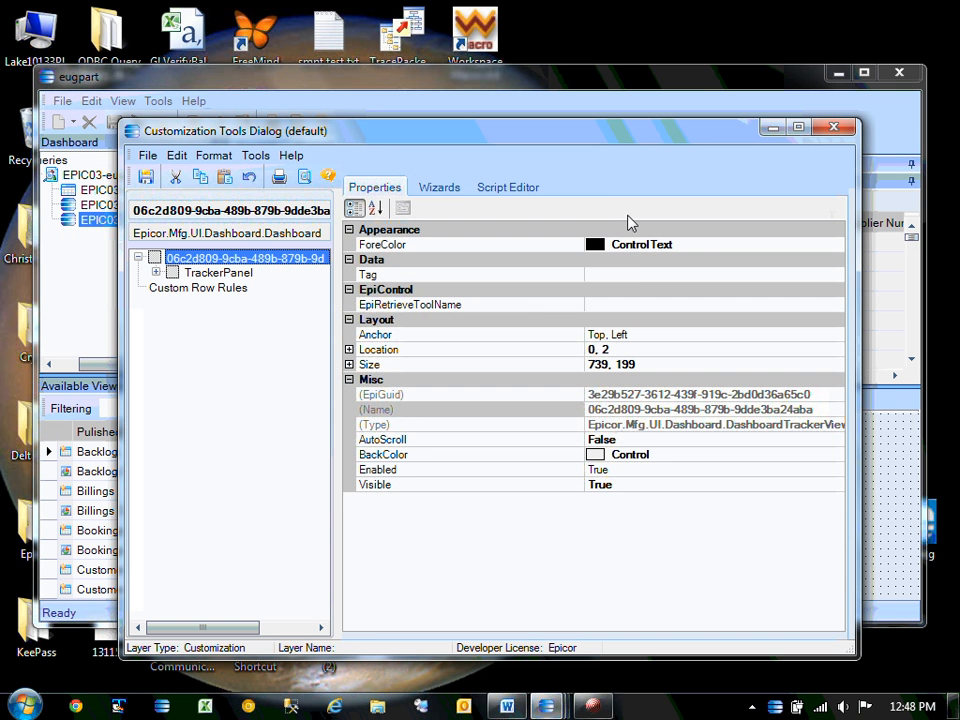
# Look over the Script Editor and Wizards tabs, then bring up the Toolbox from Tools.
pyautogui.click(506, 188)
pyautogui.click(440, 188)
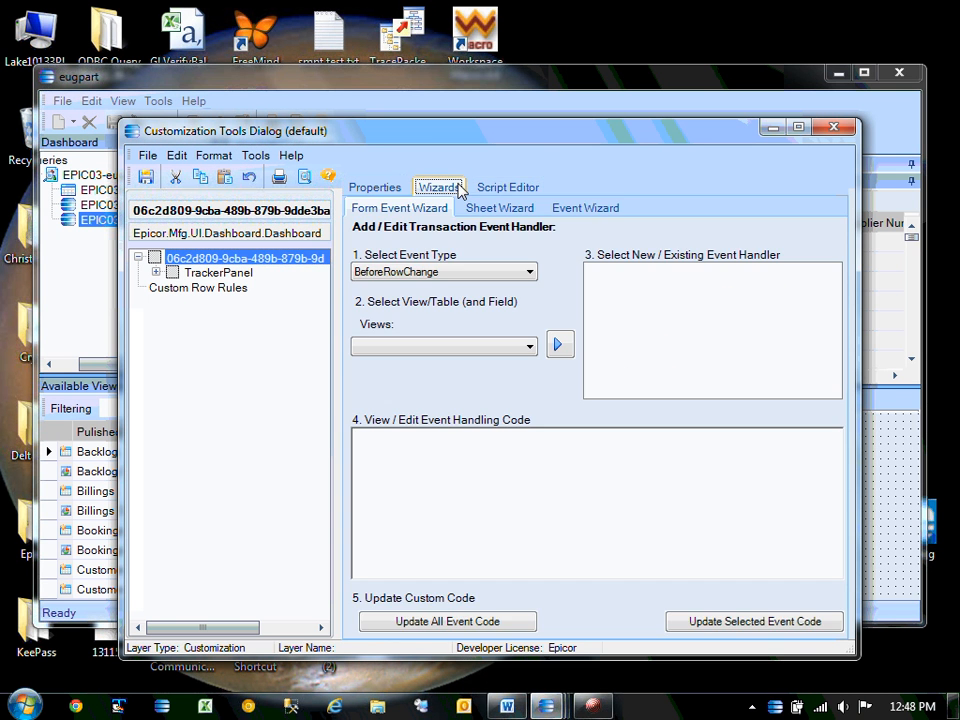
pyautogui.click(362, 187)
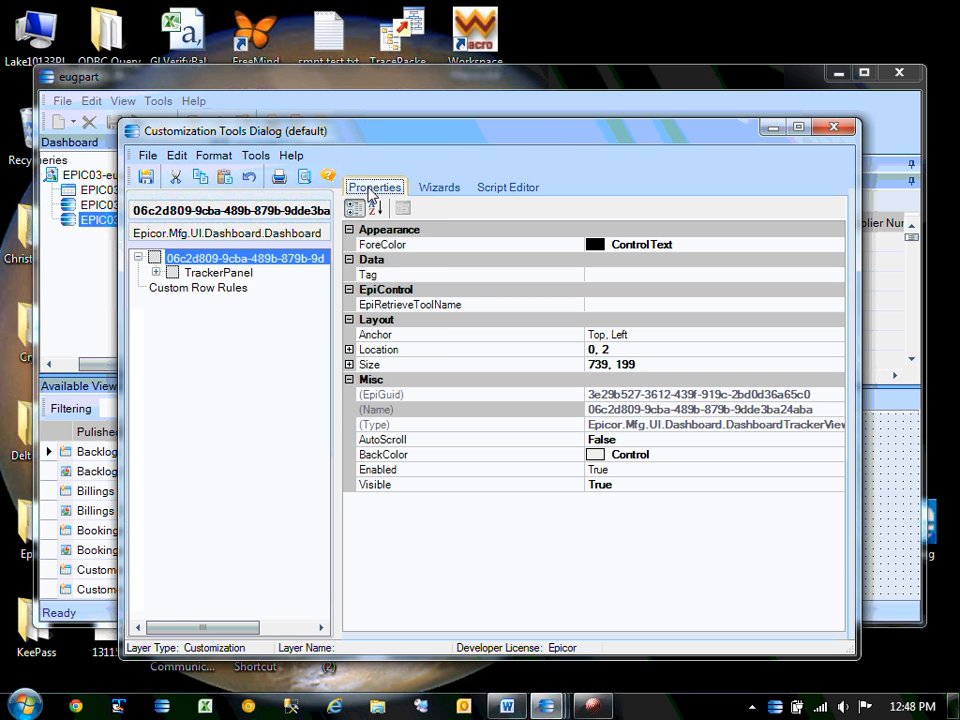
pyautogui.click(256, 158)
pyautogui.click(275, 184)
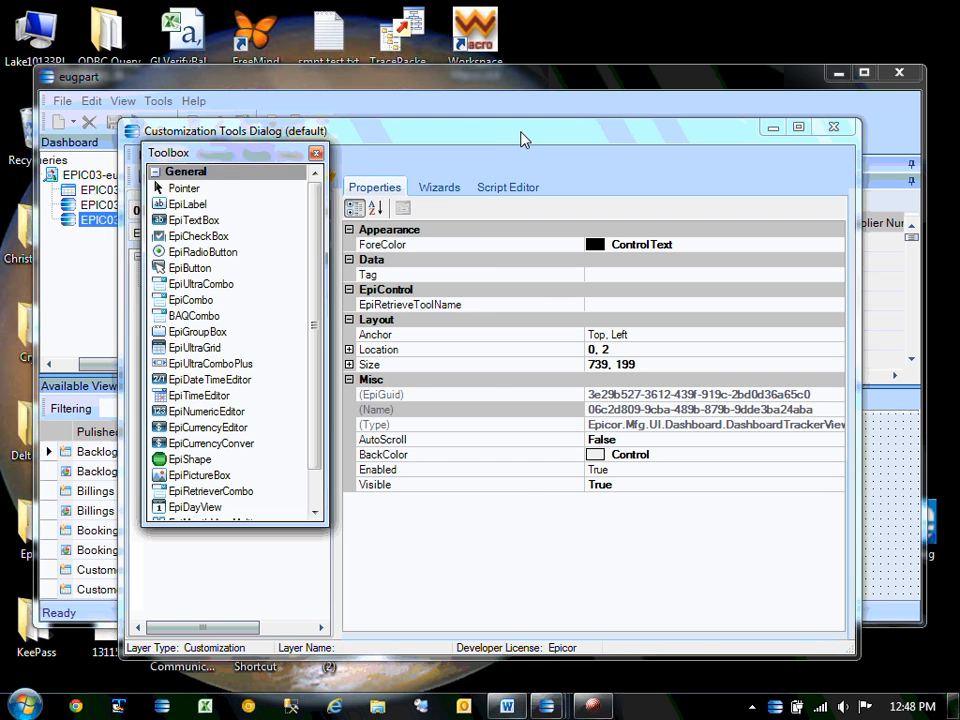
# Drag an EpiCombo from the Toolbox onto the tracker panel just below Min From.
pyautogui.moveTo(521, 141); pyautogui.dragTo(810, 184)
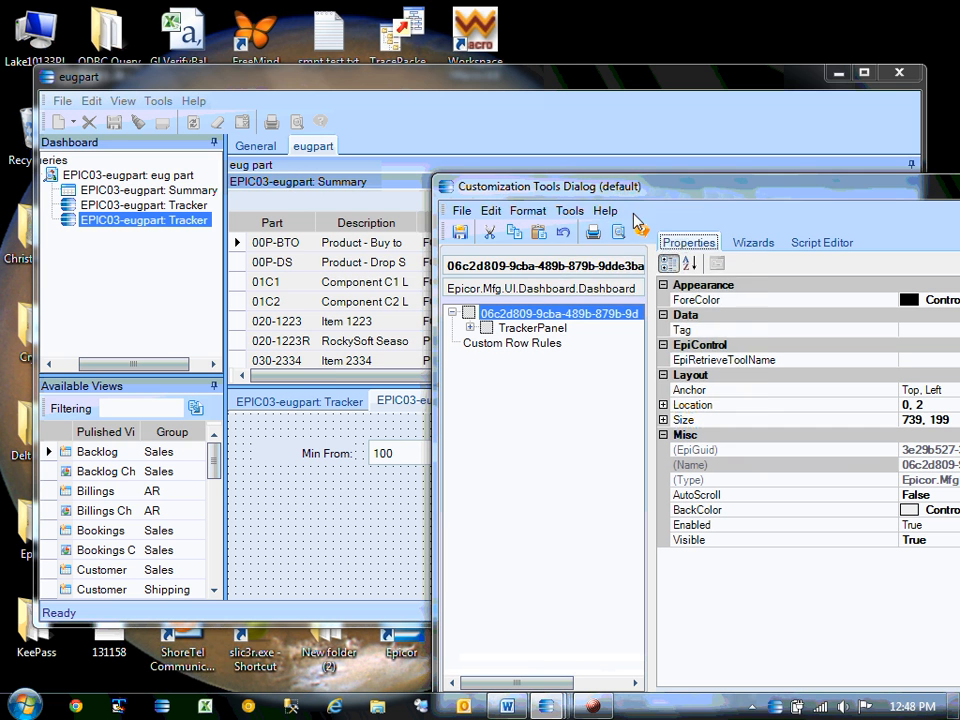
pyautogui.click(570, 211)
pyautogui.click(602, 256)
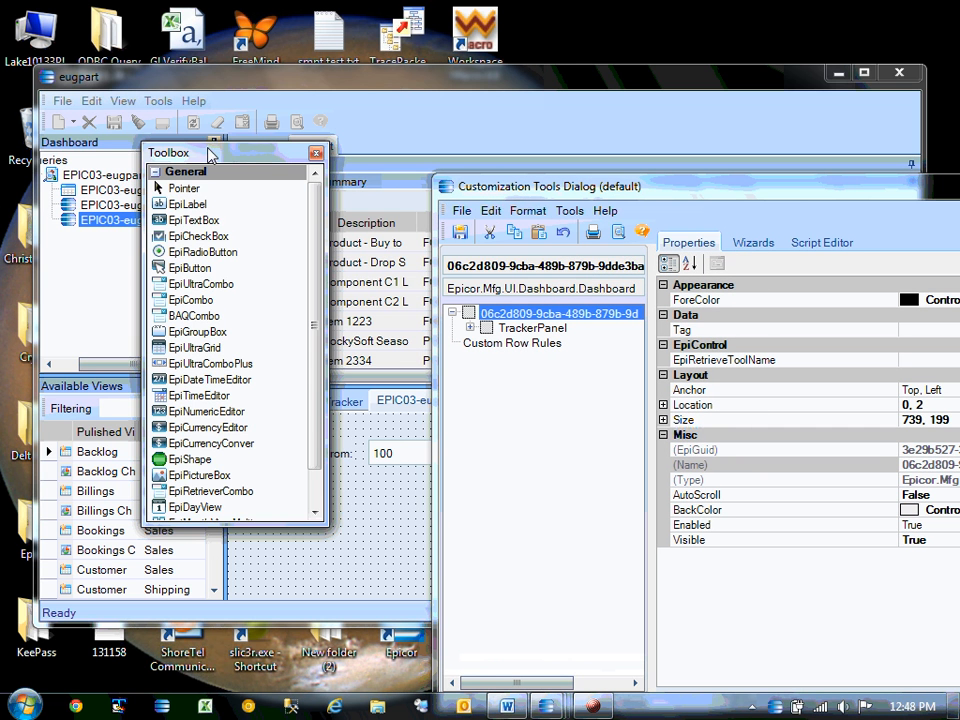
pyautogui.moveTo(210, 155); pyautogui.dragTo(107, 121)
pyautogui.click(93, 267)
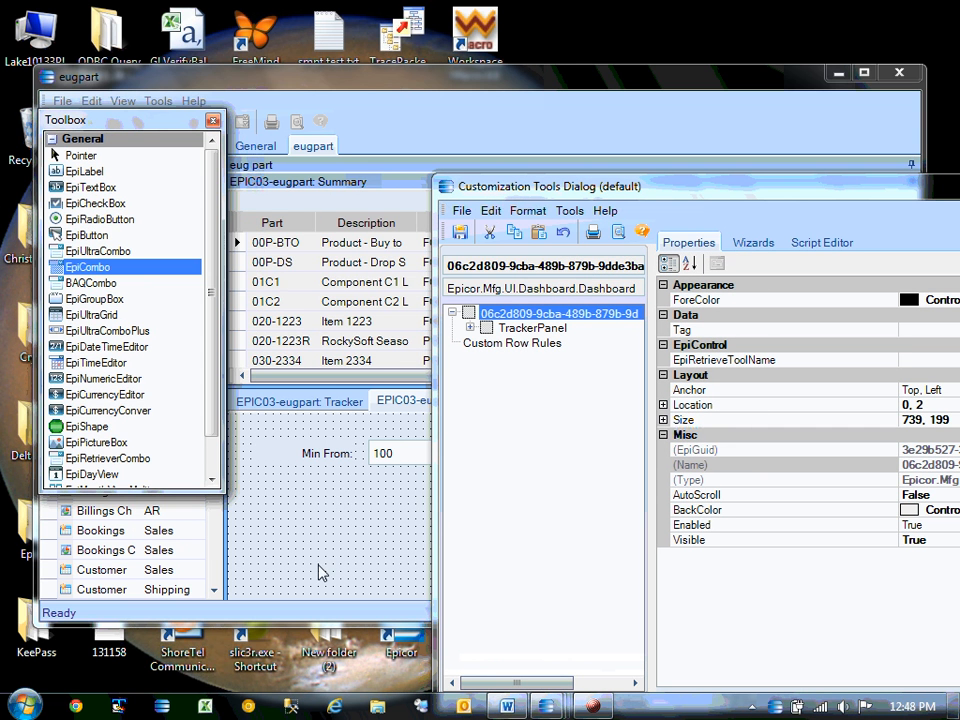
pyautogui.moveTo(321, 514); pyautogui.dragTo(422, 549)
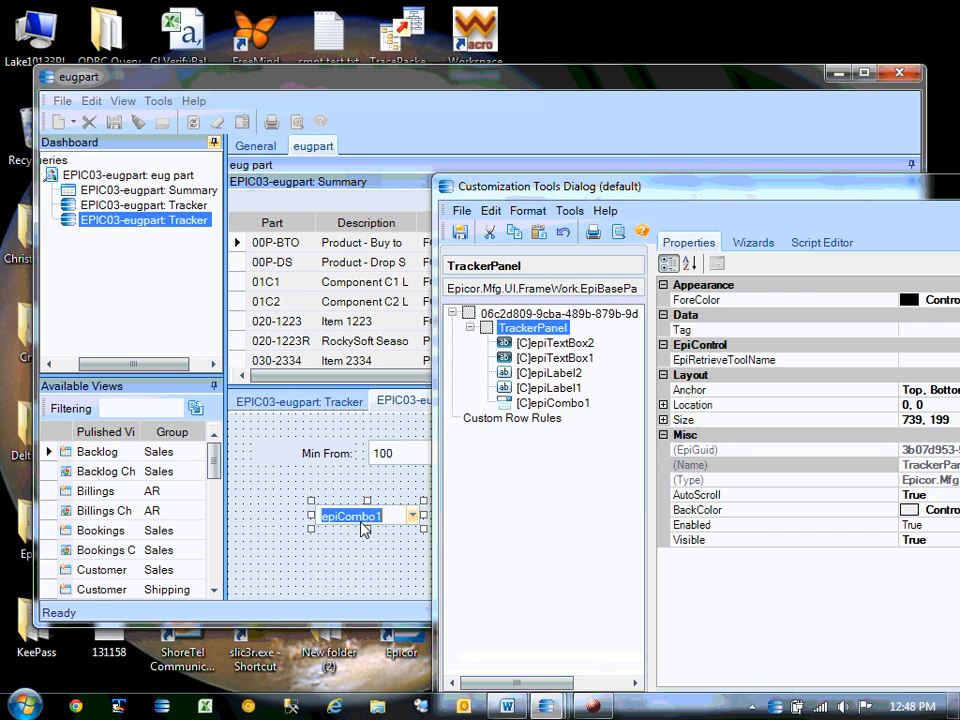
pyautogui.moveTo(809, 191); pyautogui.dragTo(502, 136)
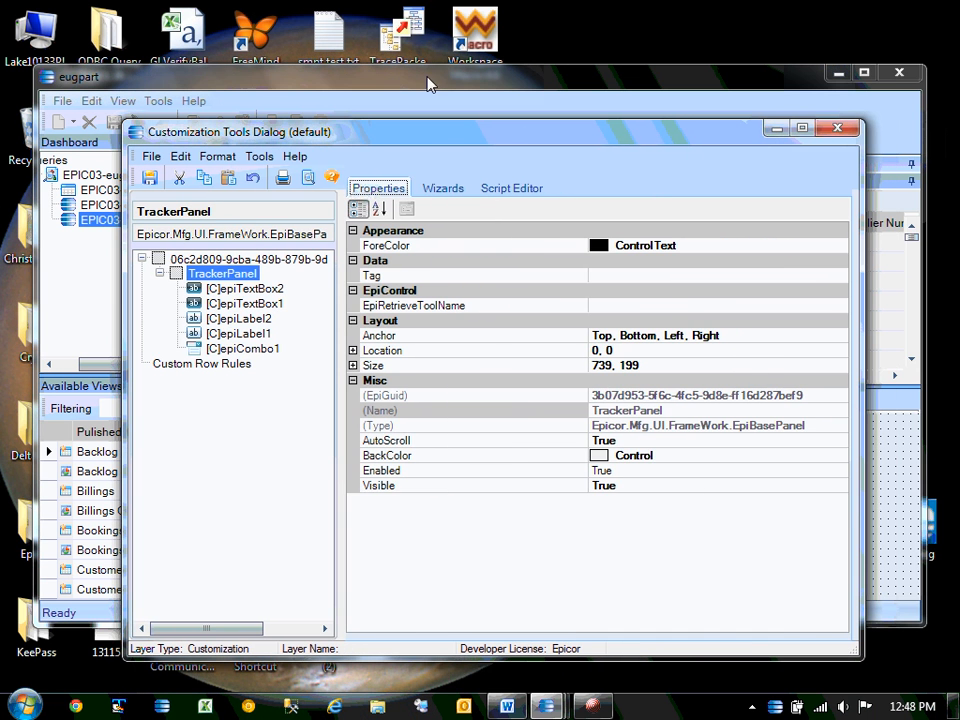
pyautogui.moveTo(439, 144); pyautogui.dragTo(474, 107)
# Set epiCombo1's EpiBOName property to PartClass, giving Description display and ClassID values.
pyautogui.click(362, 519)
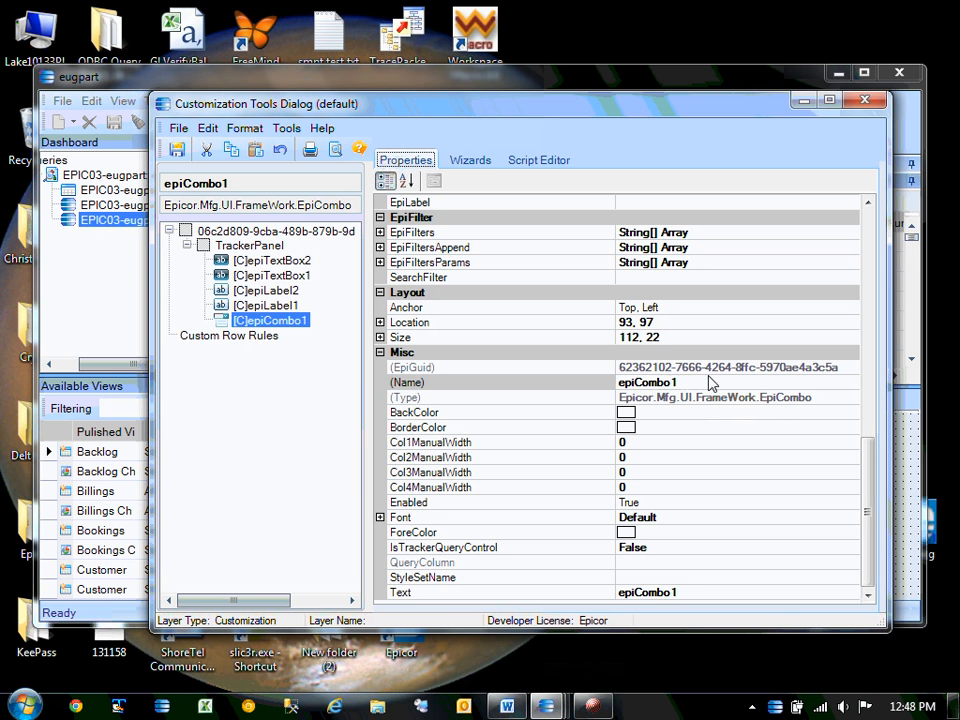
pyautogui.moveTo(868, 516); pyautogui.dragTo(851, 399)
pyautogui.click(750, 323)
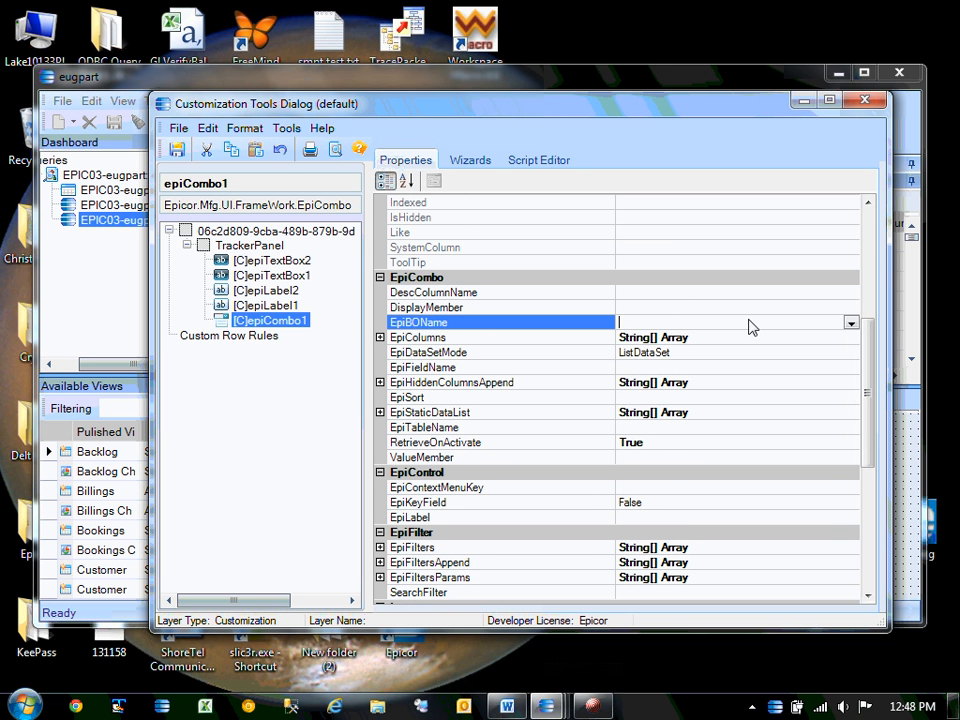
pyautogui.click(851, 323)
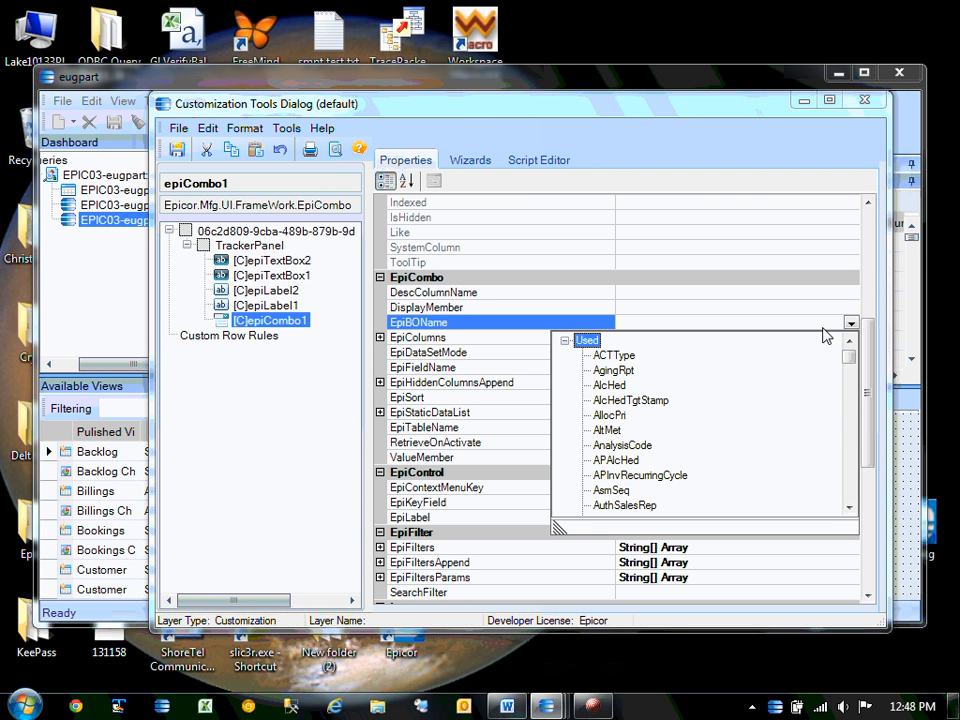
pyautogui.click(560, 85)
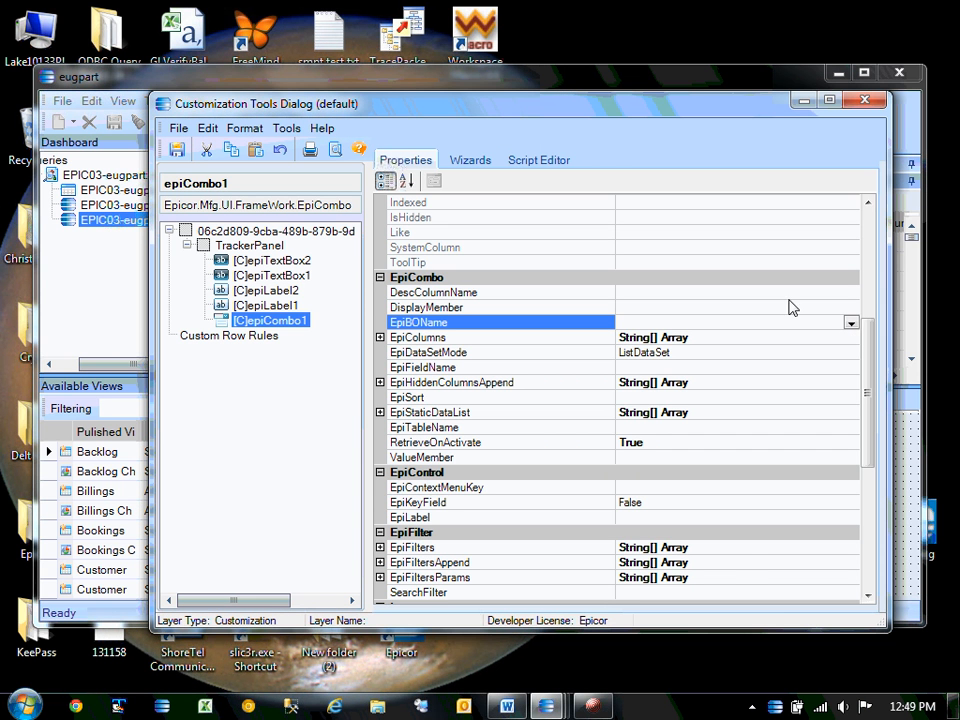
pyautogui.click(850, 323)
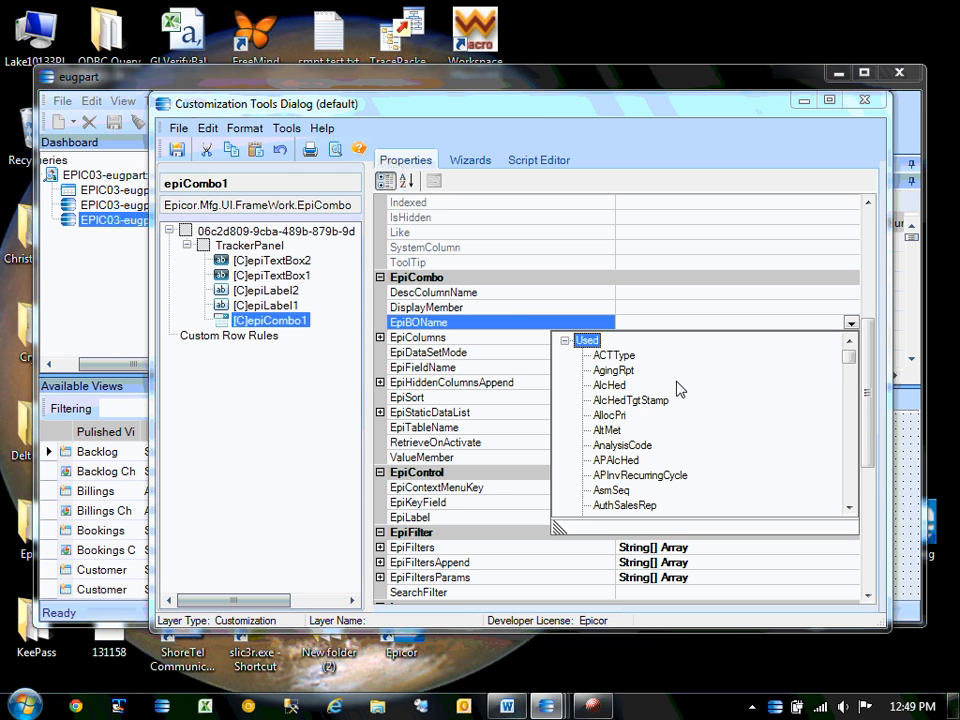
pyautogui.write('par')
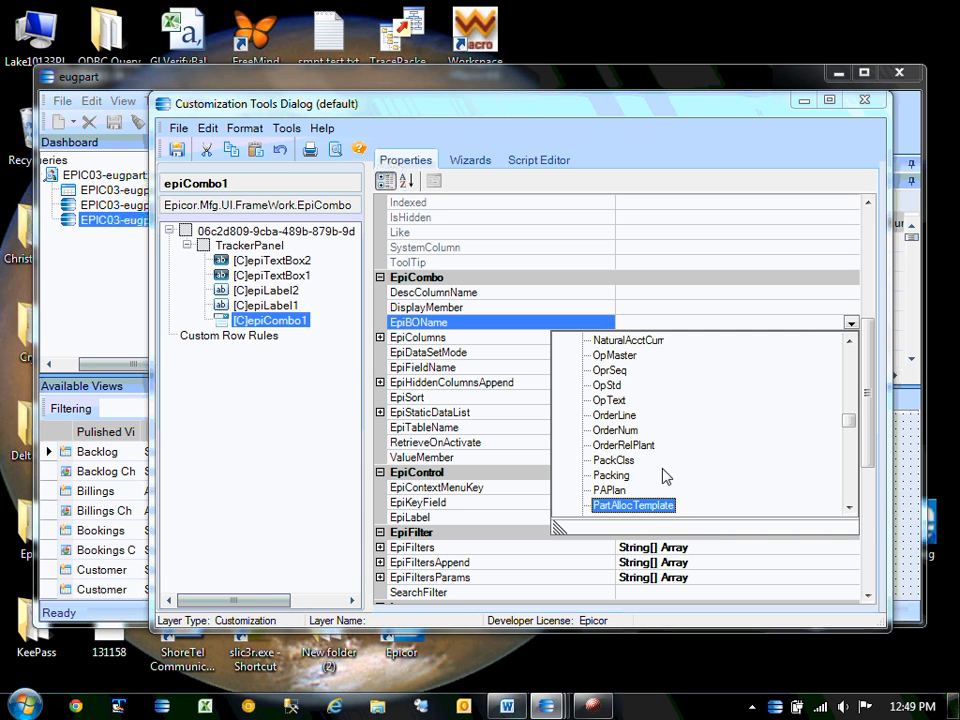
pyautogui.click(851, 508)
pyautogui.click(851, 508)
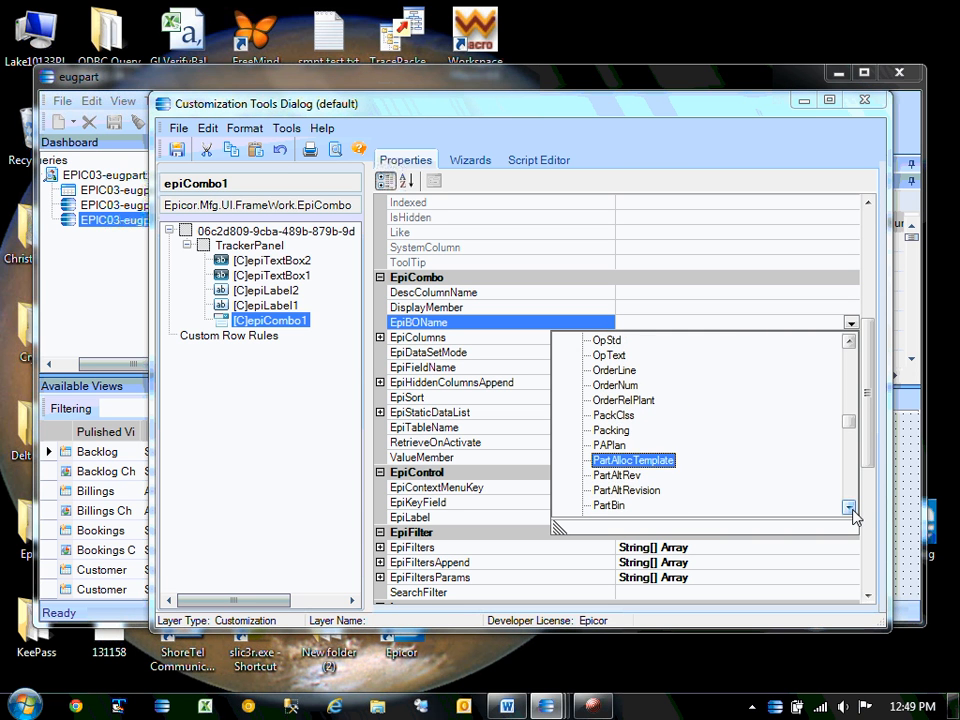
pyautogui.click(851, 508)
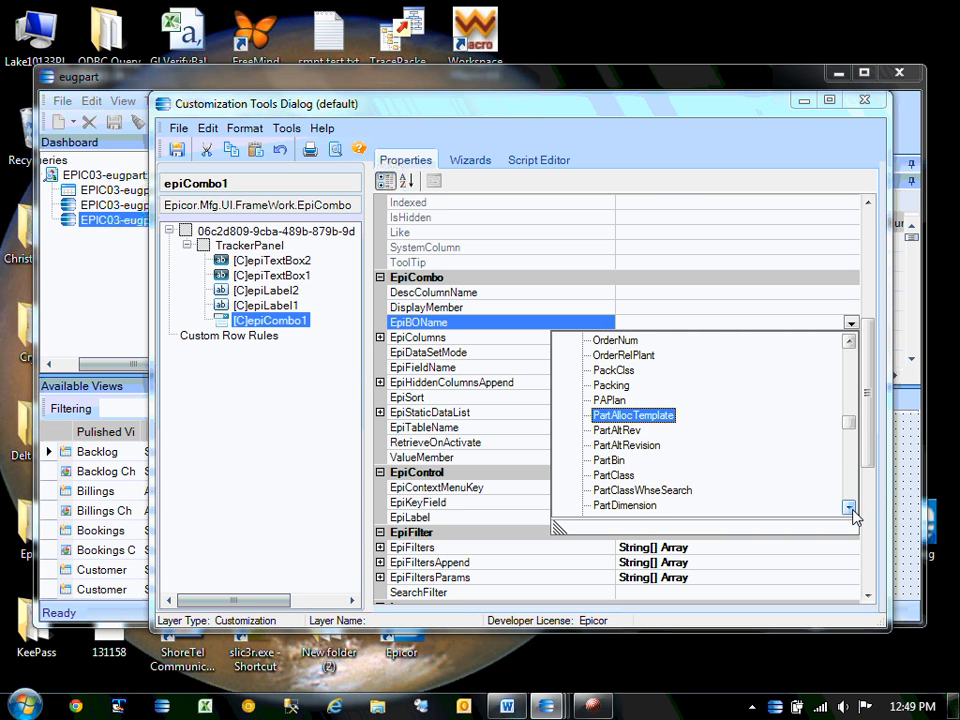
pyautogui.click(622, 475)
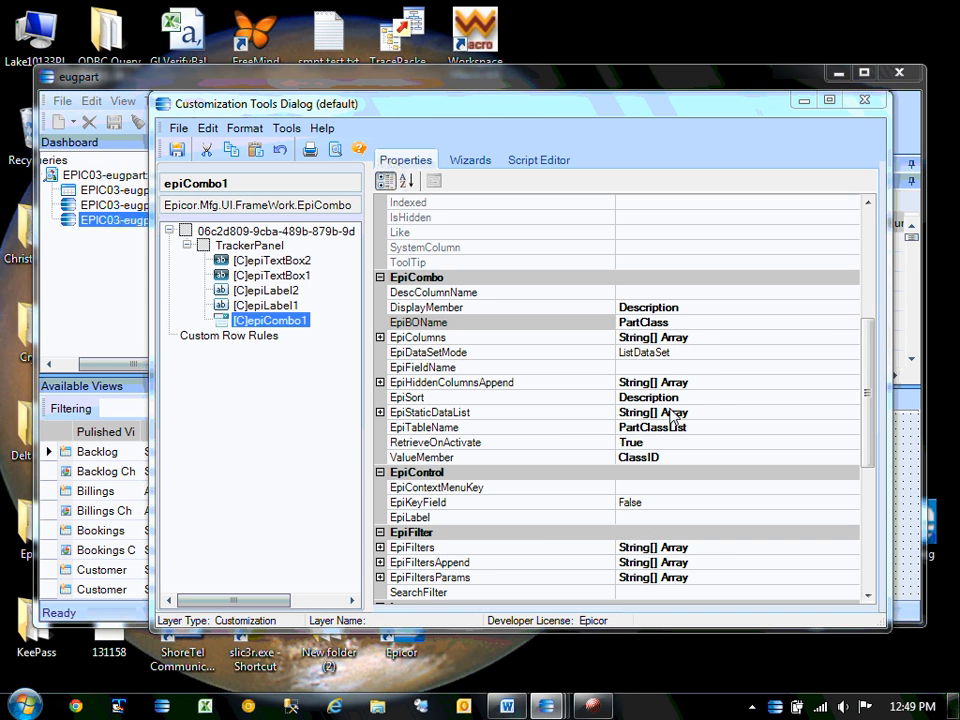
pyautogui.moveTo(868, 399); pyautogui.dragTo(870, 514)
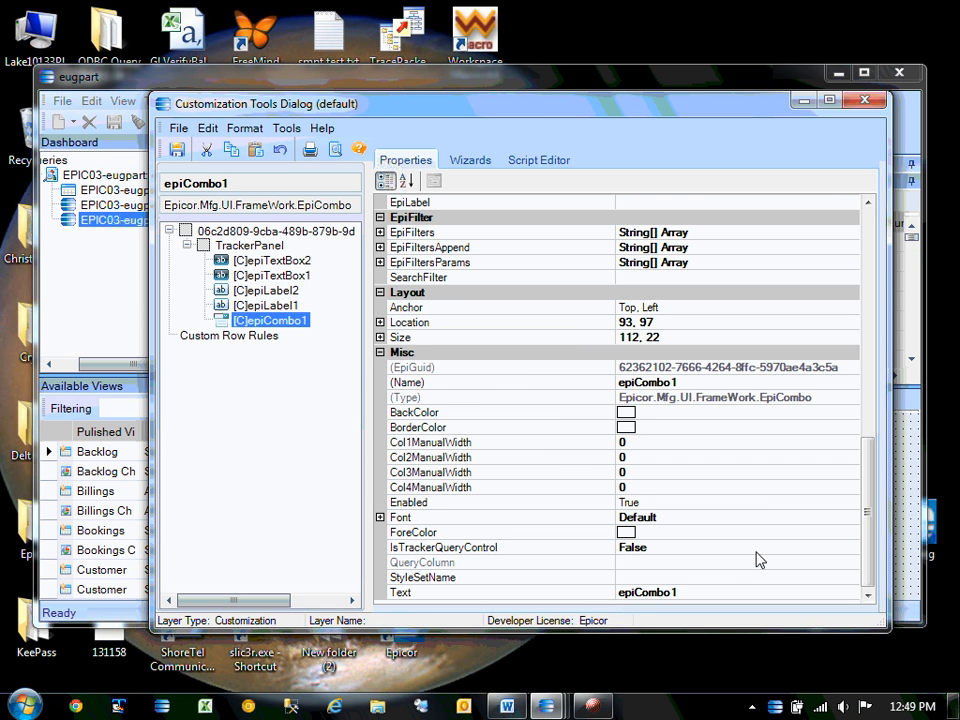
# Set epiCombo1's IsTrackerQueryControl to True and its QueryColumn to Part.ClassID.
pyautogui.click(671, 549)
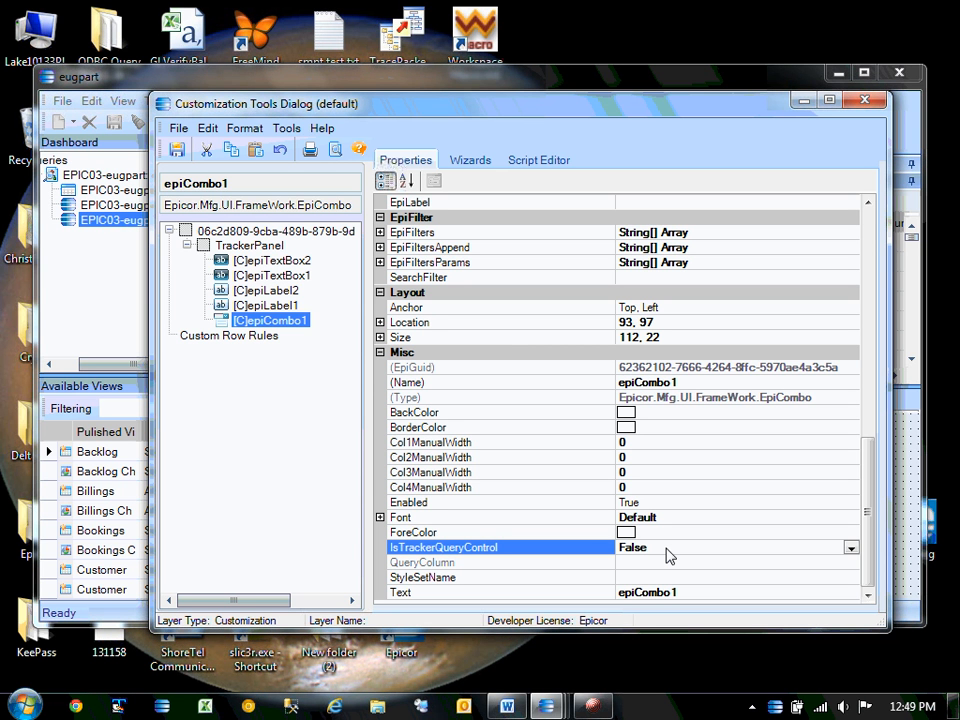
pyautogui.click(851, 549)
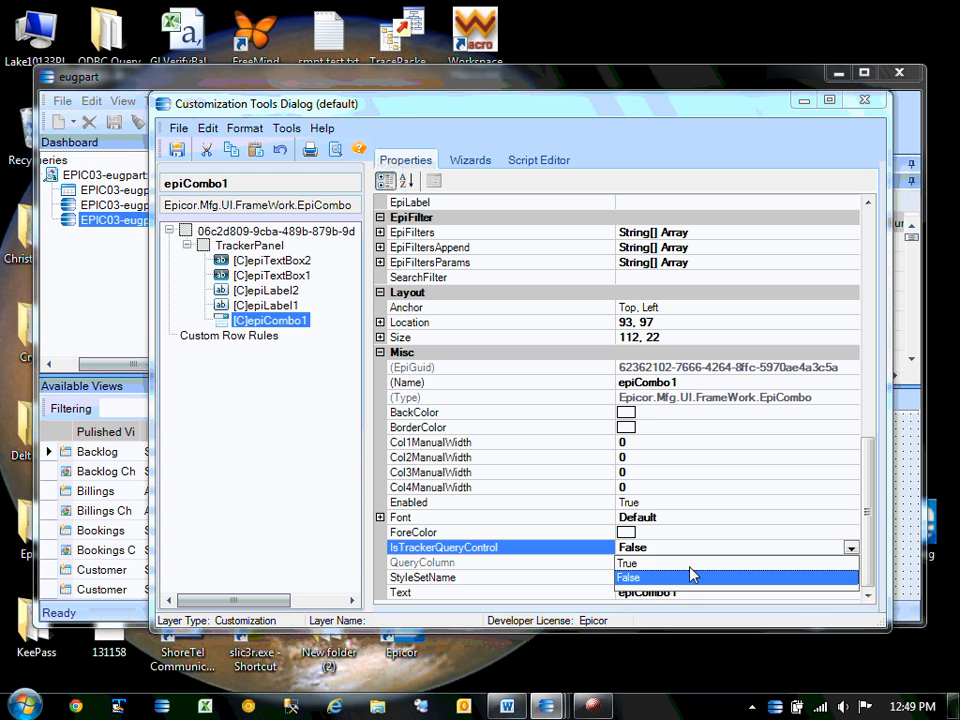
pyautogui.click(630, 564)
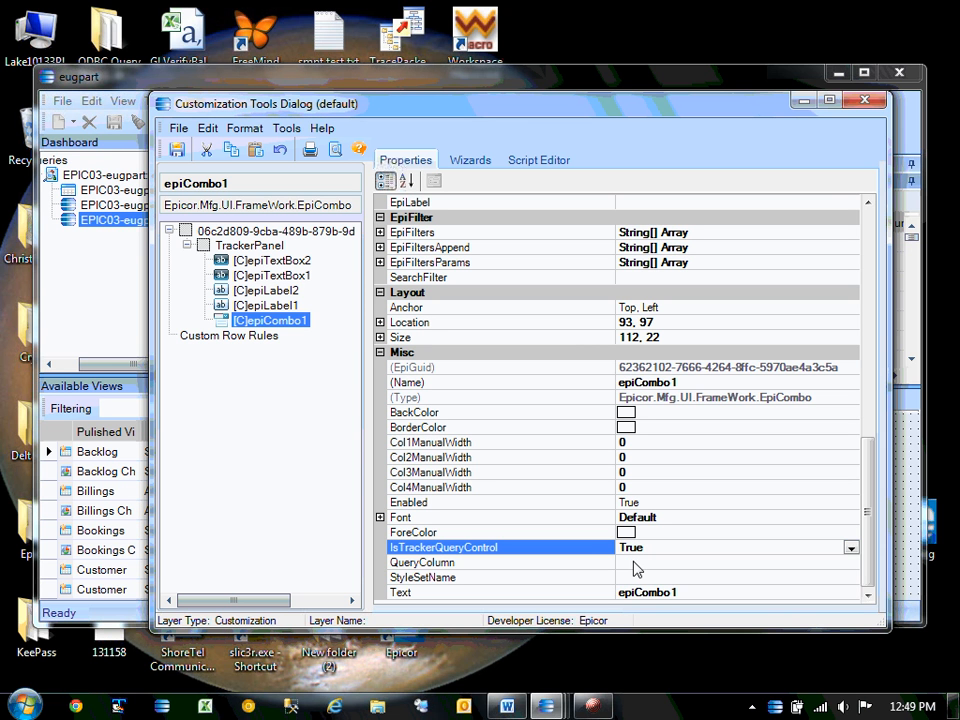
pyautogui.click(637, 567)
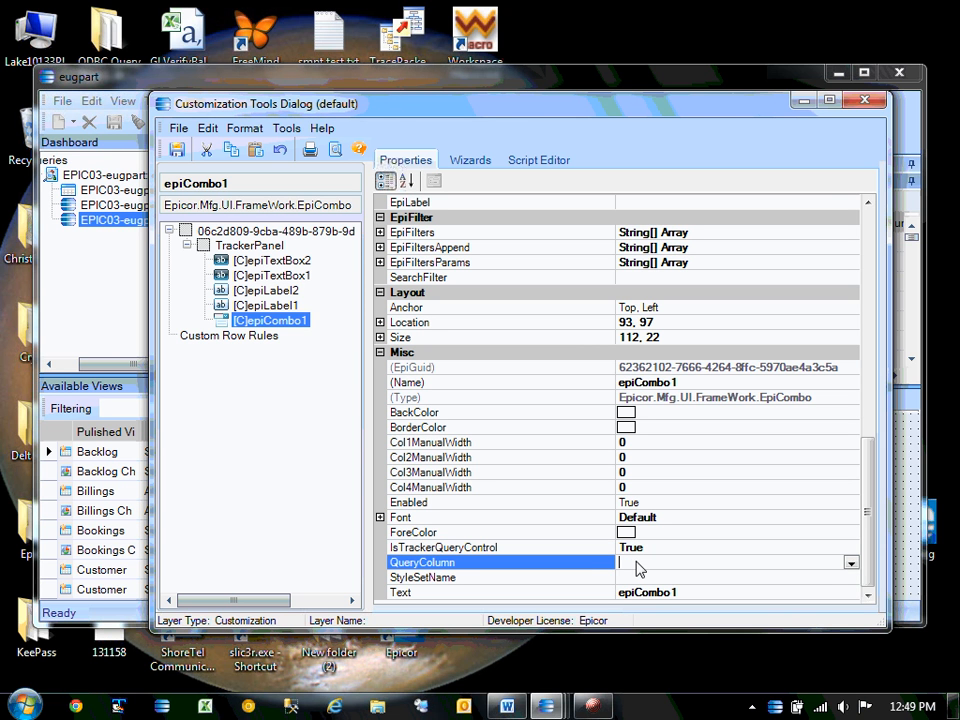
pyautogui.click(850, 564)
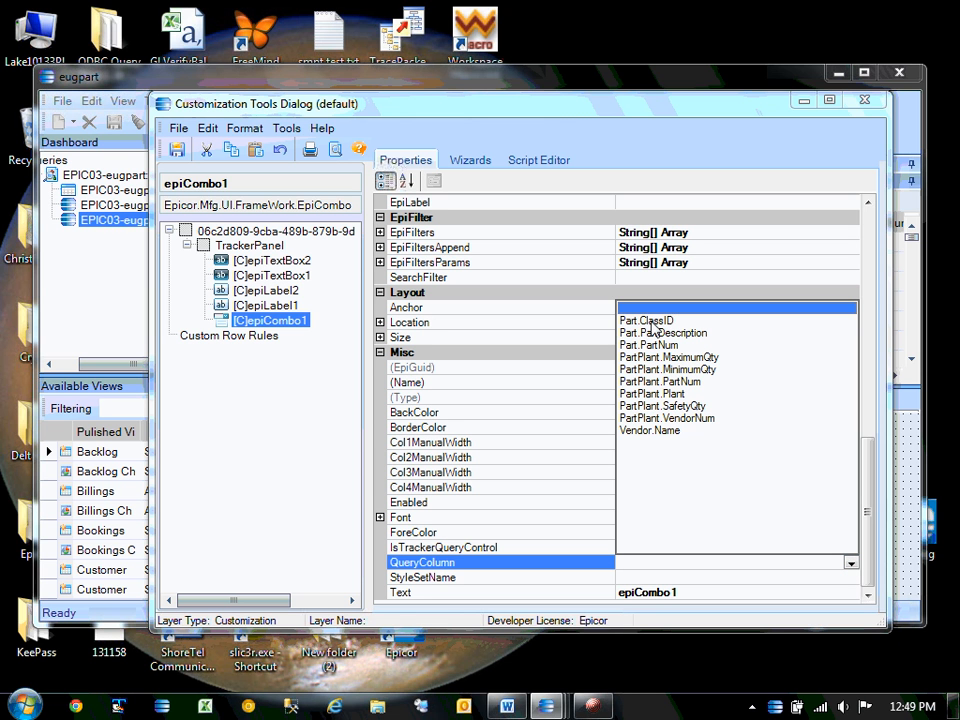
pyautogui.click(650, 321)
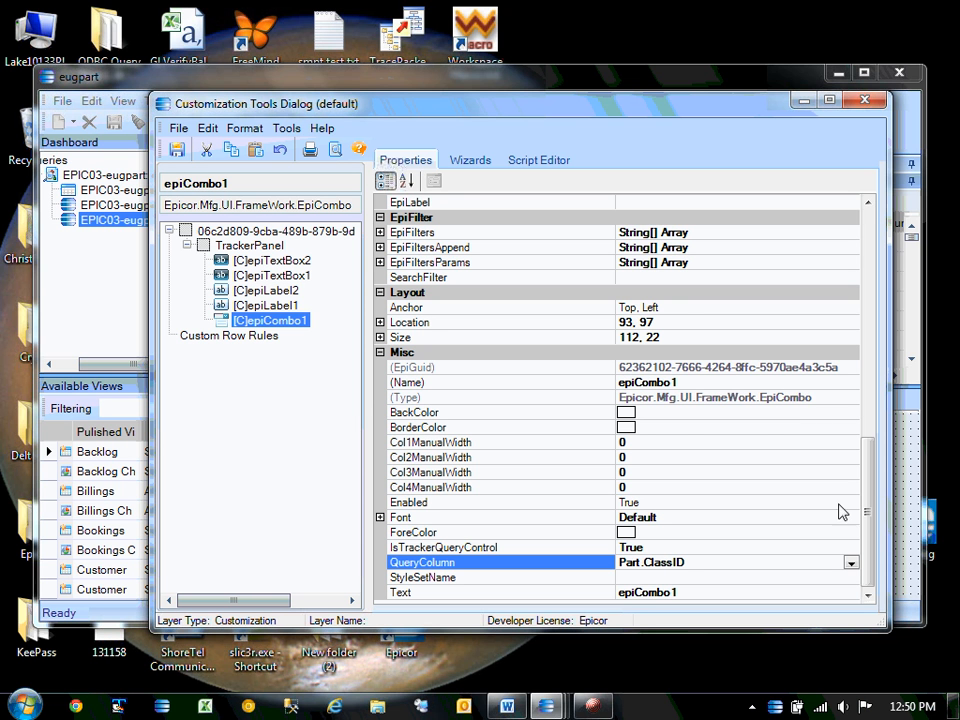
pyautogui.moveTo(867, 510); pyautogui.dragTo(846, 272)
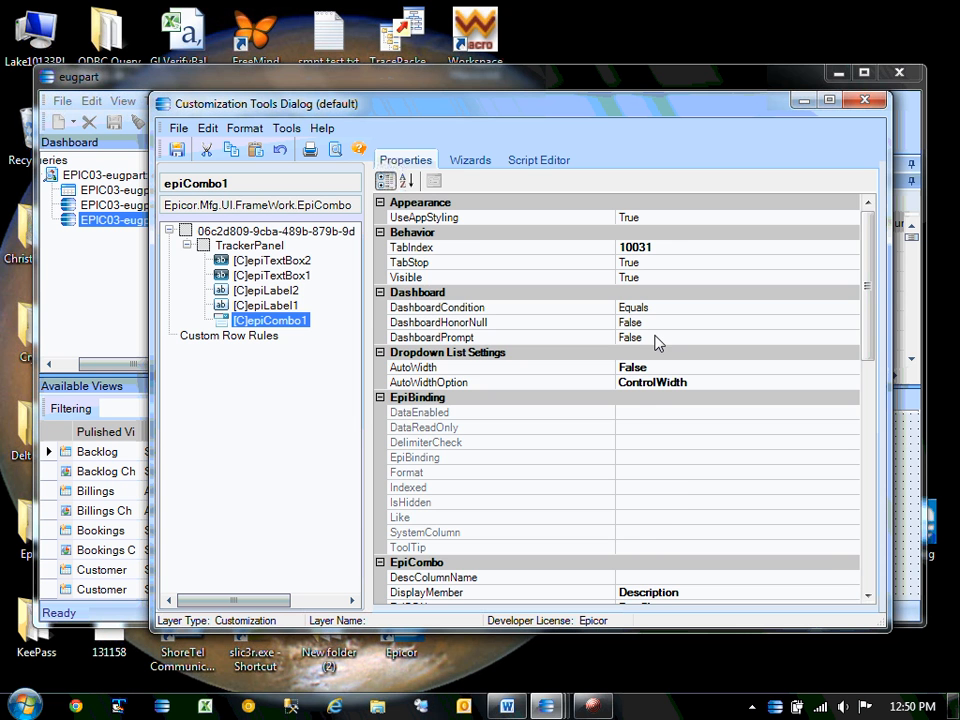
# Inspect epiCombo1's DashboardCondition and DashboardPrompt properties, toggling DashboardPrompt between True and False.
pyautogui.scroll(-10, 640, 400)
pyautogui.click(632, 563)
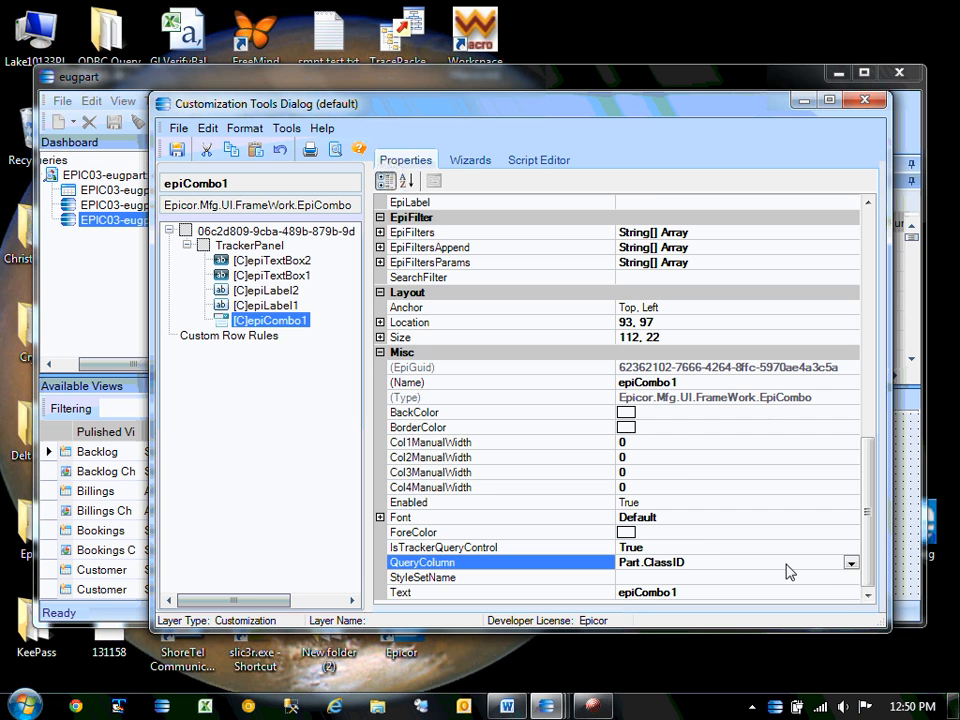
pyautogui.moveTo(865, 573); pyautogui.dragTo(859, 298)
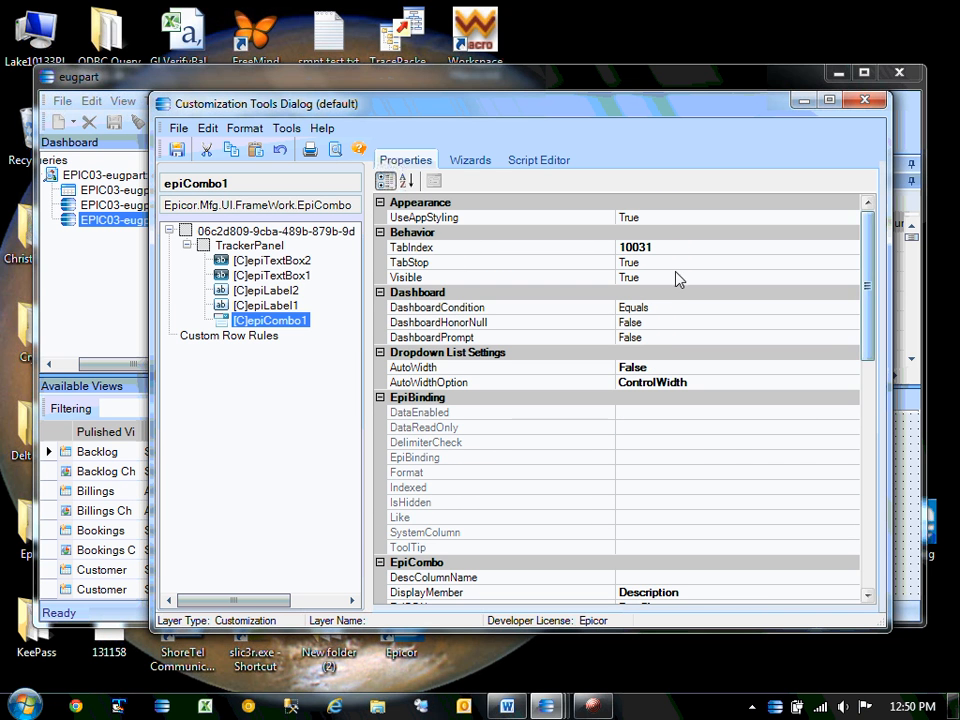
pyautogui.click(696, 310)
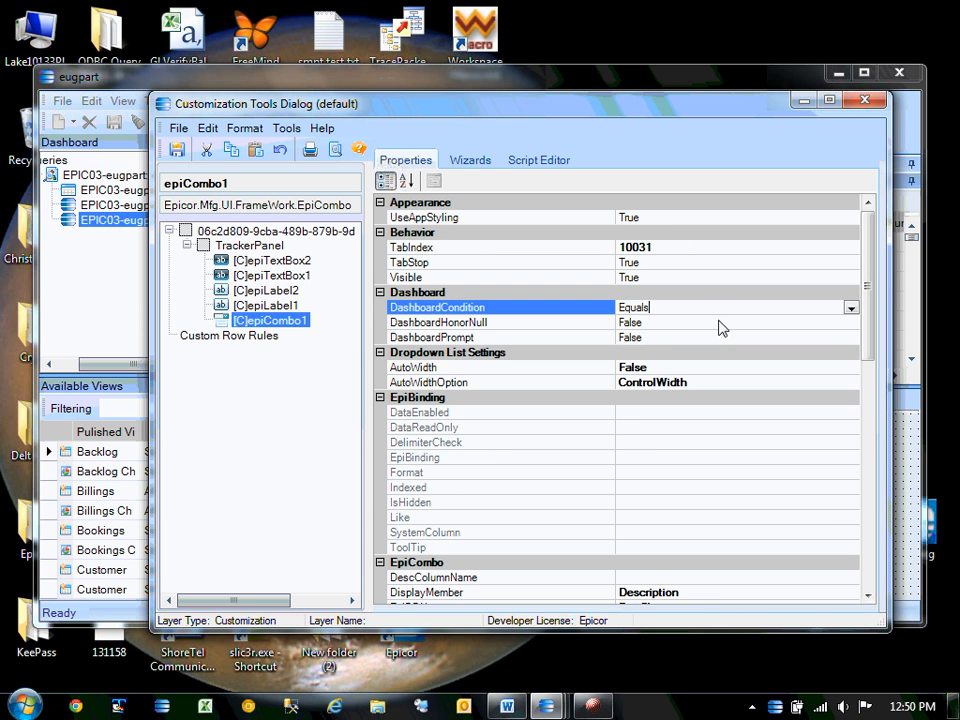
pyautogui.click(662, 338)
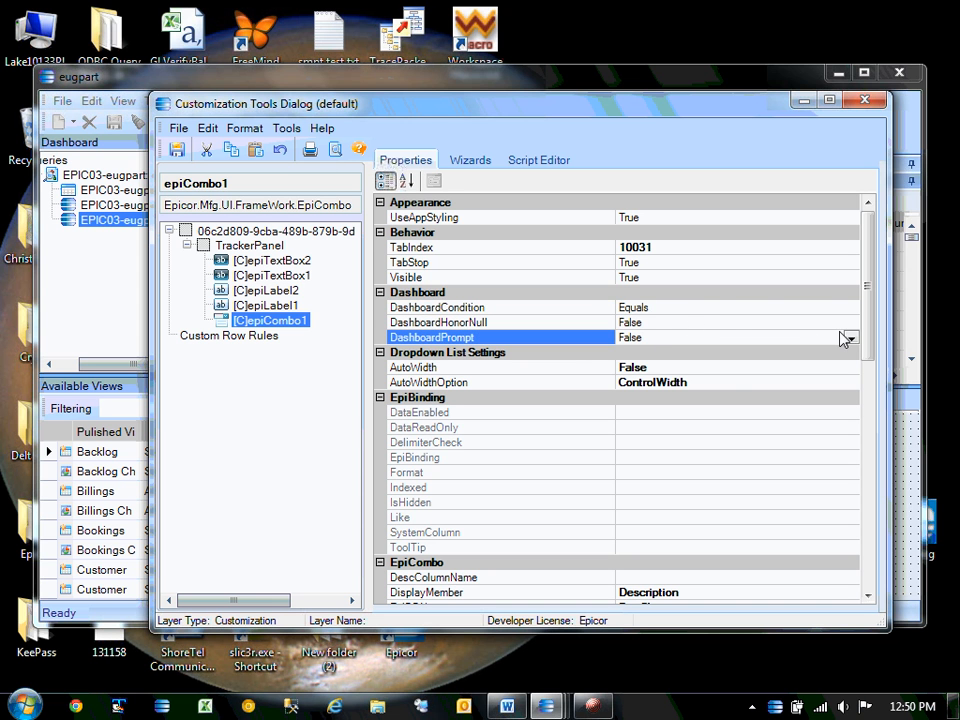
pyautogui.click(730, 310)
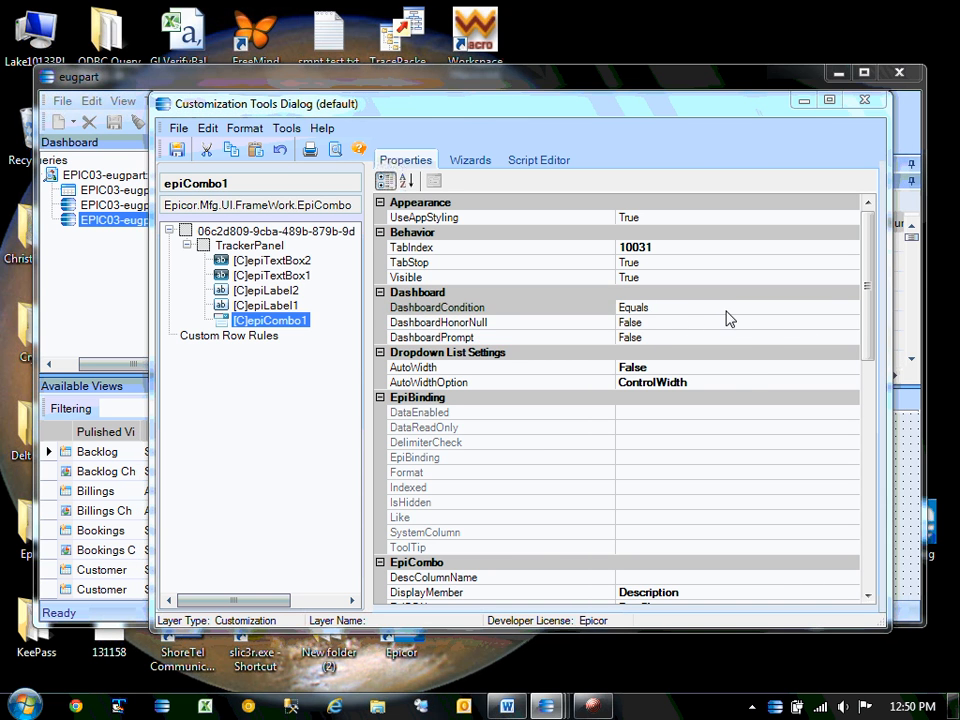
pyautogui.click(755, 339)
pyautogui.click(850, 338)
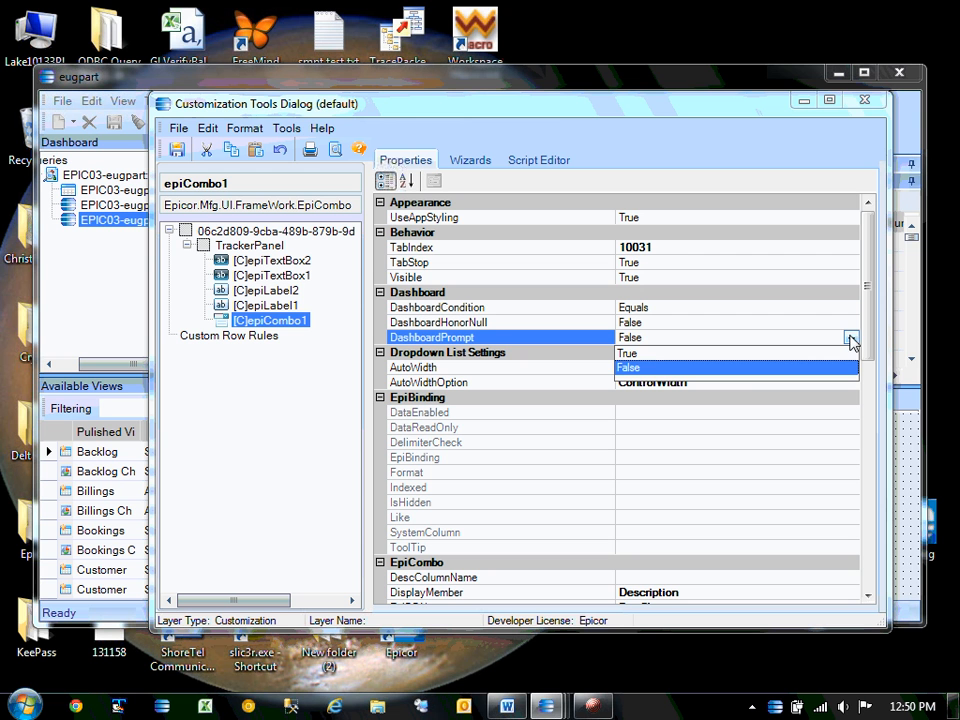
pyautogui.click(630, 354)
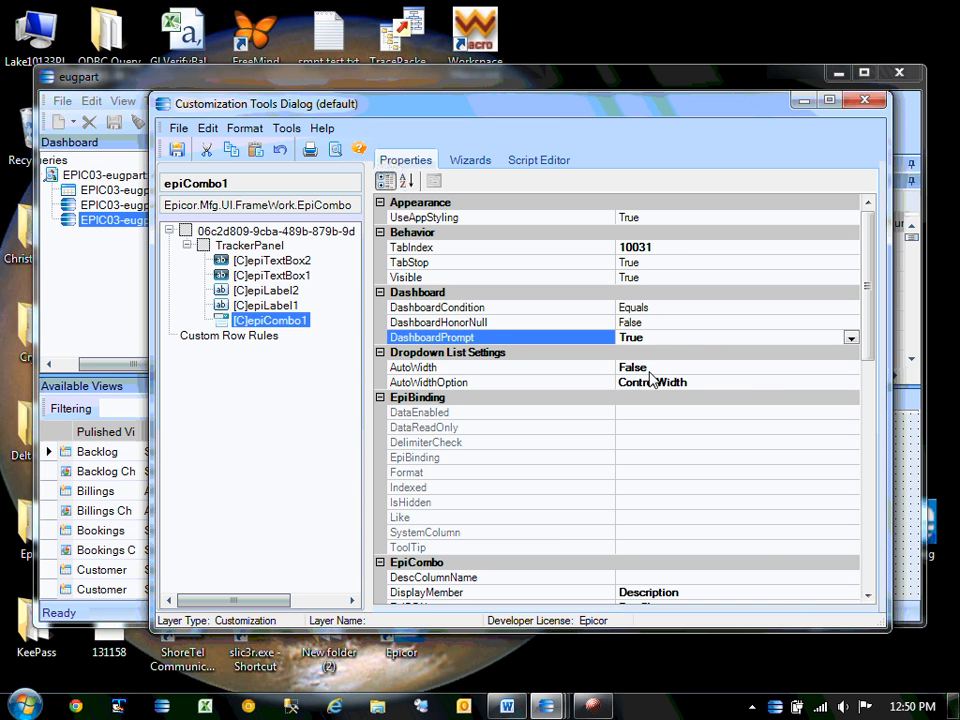
pyautogui.click(850, 338)
pyautogui.click(634, 371)
# Set DashboardPrompt to True and close the Customization Tools dialog.
pyautogui.moveTo(614, 118); pyautogui.dragTo(896, 330)
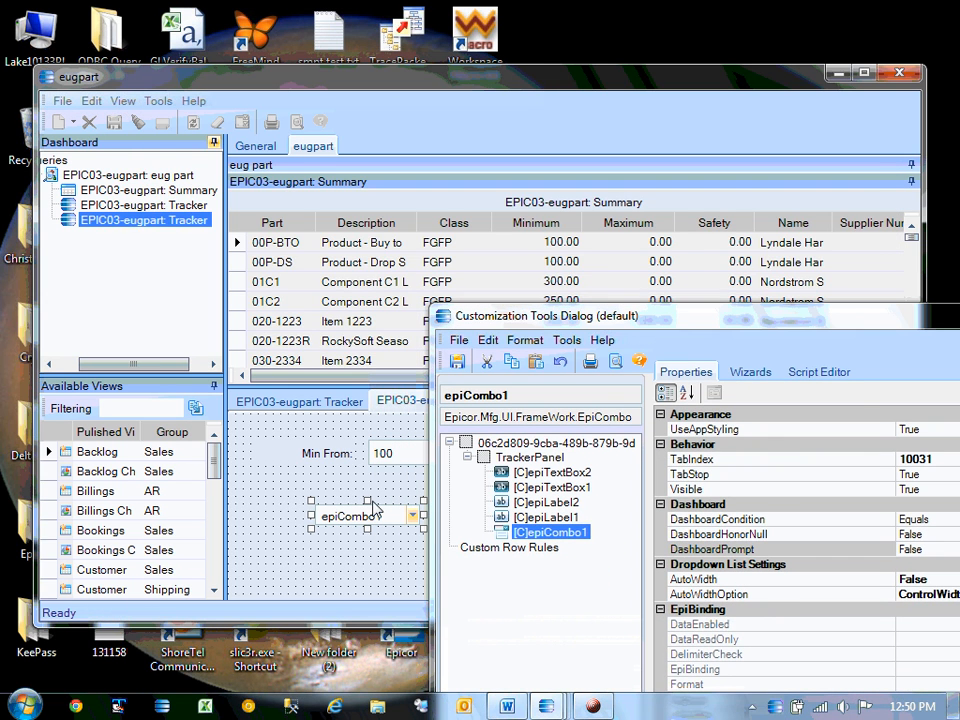
pyautogui.moveTo(790, 330); pyautogui.dragTo(463, 158)
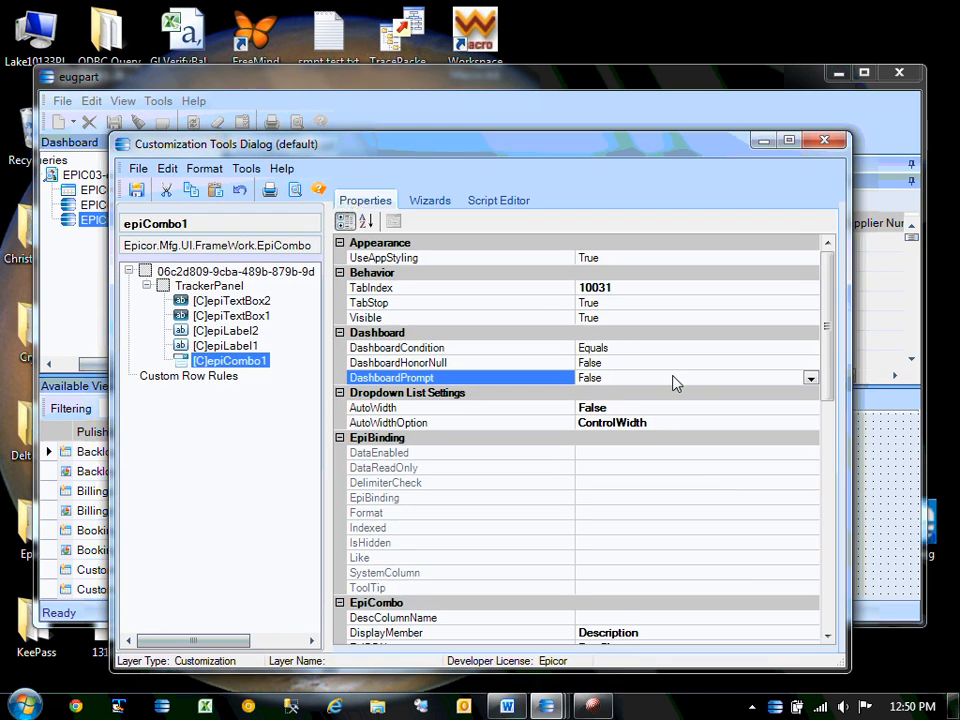
pyautogui.click(810, 378)
pyautogui.click(598, 394)
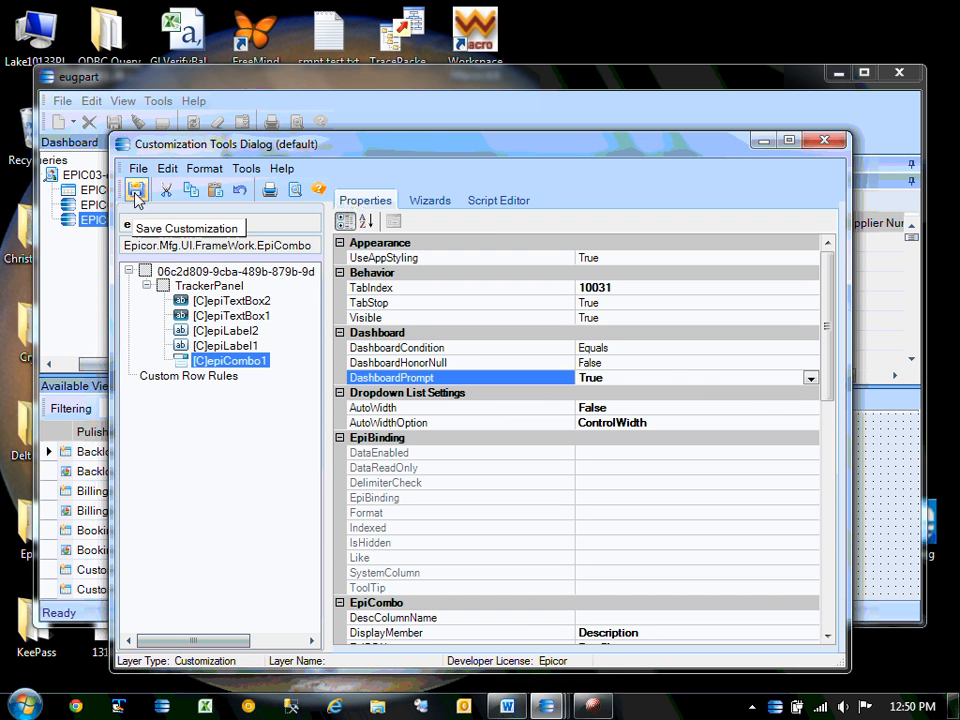
pyautogui.click(828, 142)
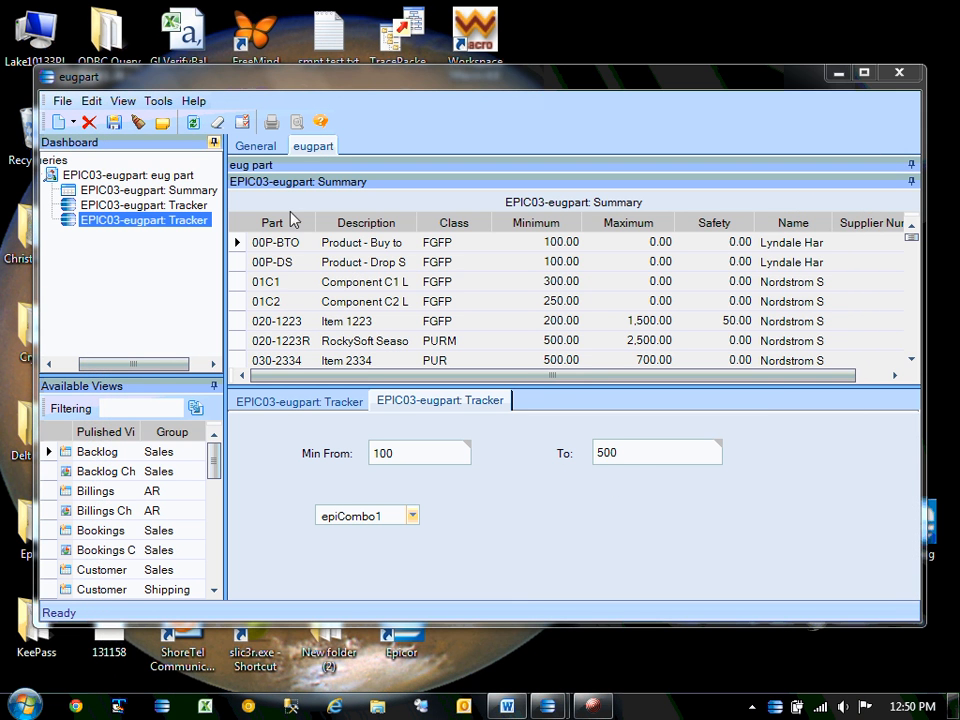
# Filter the summary by class 2000, then Aluminum, then Aerospace, refreshing each time.
pyautogui.click(194, 123)
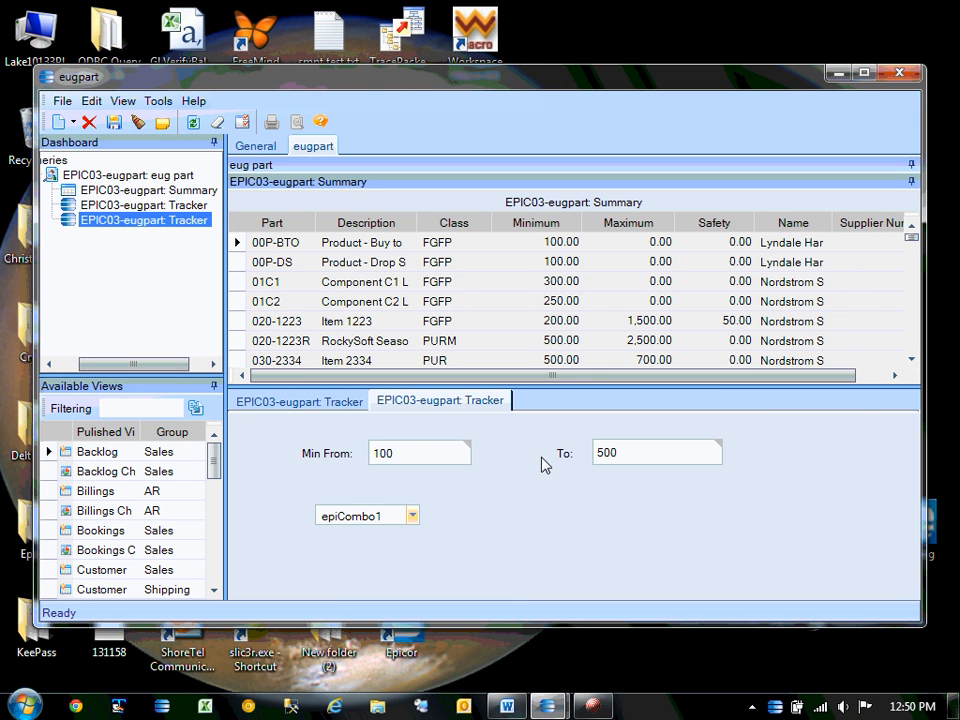
pyautogui.click(411, 516)
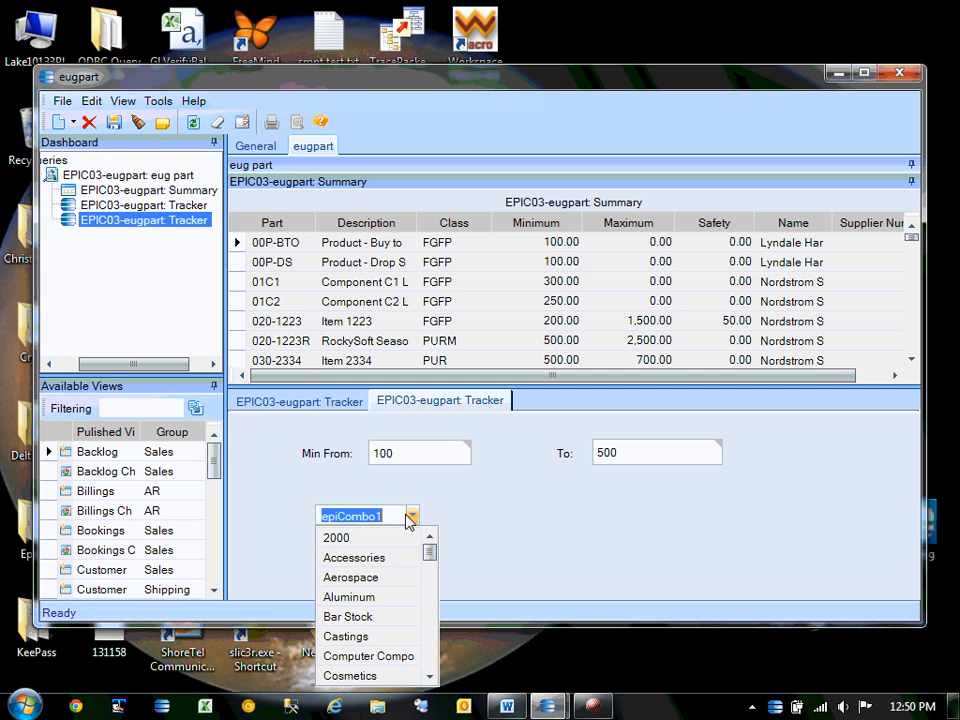
pyautogui.click(342, 540)
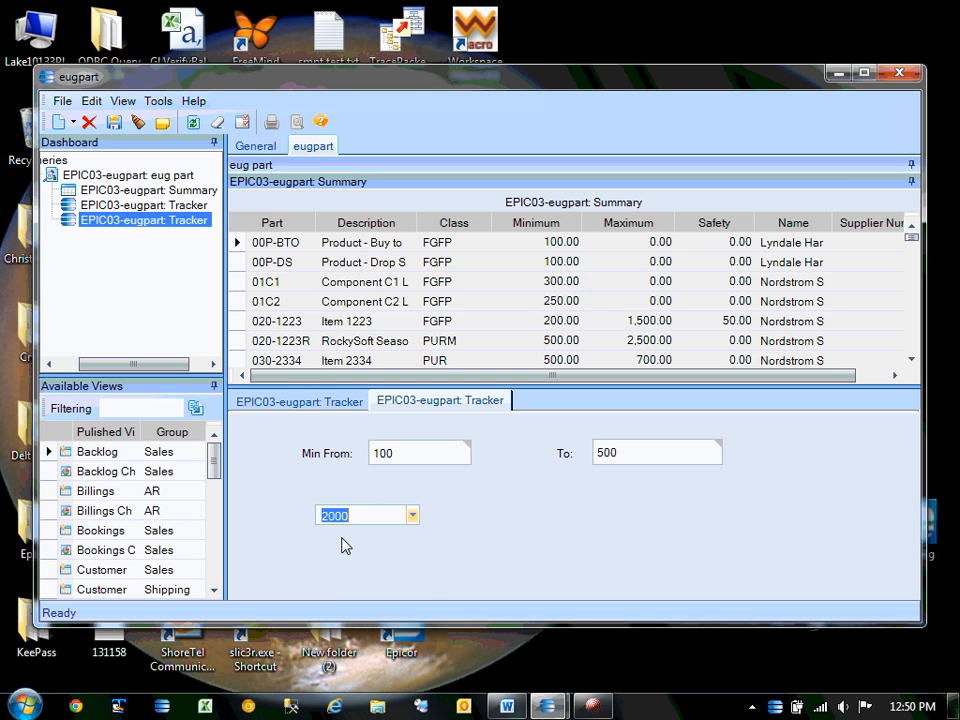
pyautogui.click(187, 123)
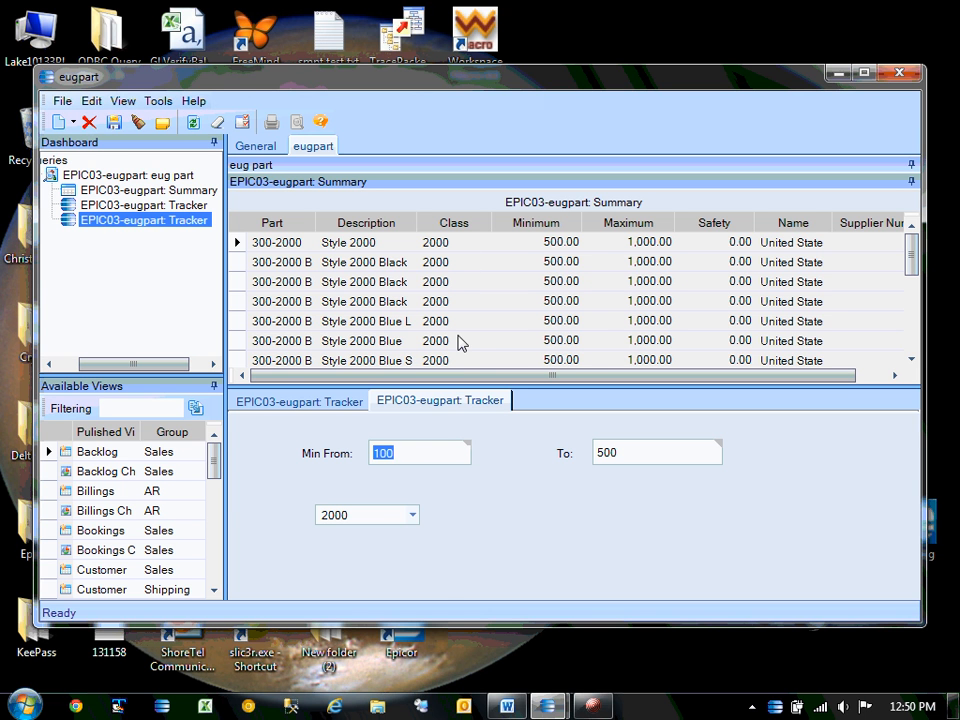
pyautogui.click(412, 515)
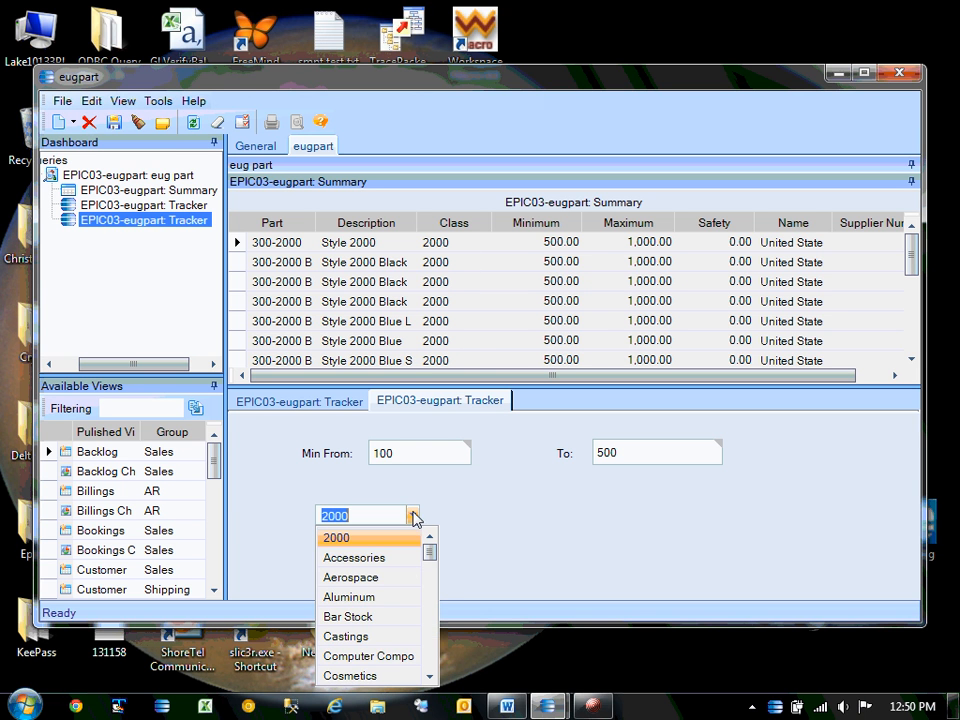
pyautogui.click(348, 590)
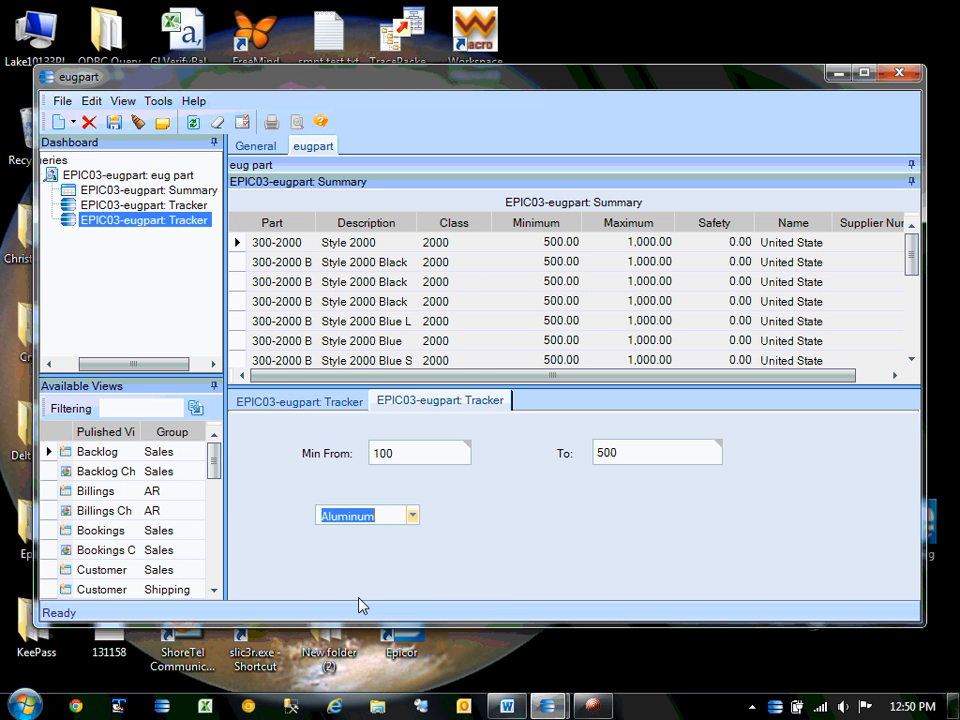
pyautogui.click(192, 124)
pyautogui.click(411, 515)
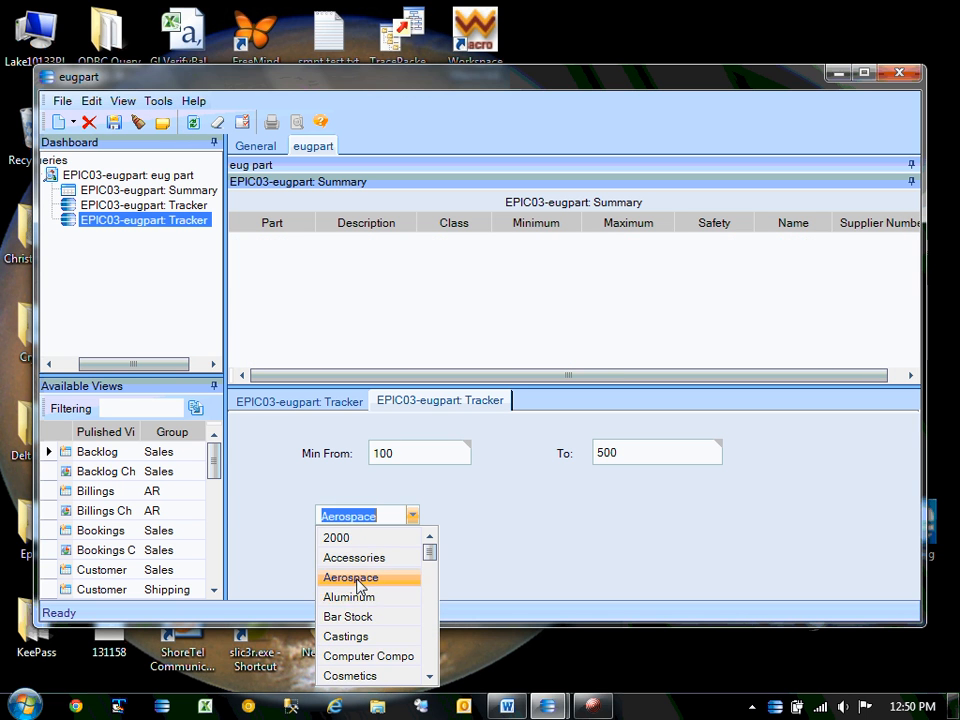
pyautogui.click(356, 580)
pyautogui.click(192, 124)
# Try Computer Components and Cosmetics, then refresh with class 2000 again and select the filter value.
pyautogui.click(411, 515)
pyautogui.click(340, 656)
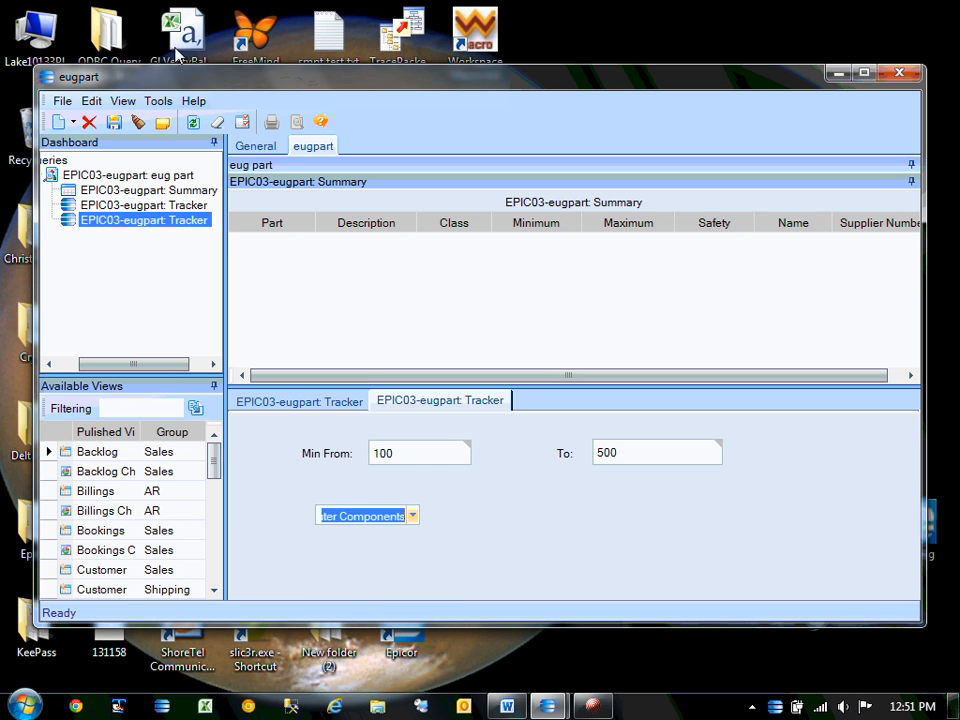
pyautogui.click(192, 124)
pyautogui.click(412, 522)
pyautogui.click(413, 516)
pyautogui.click(360, 676)
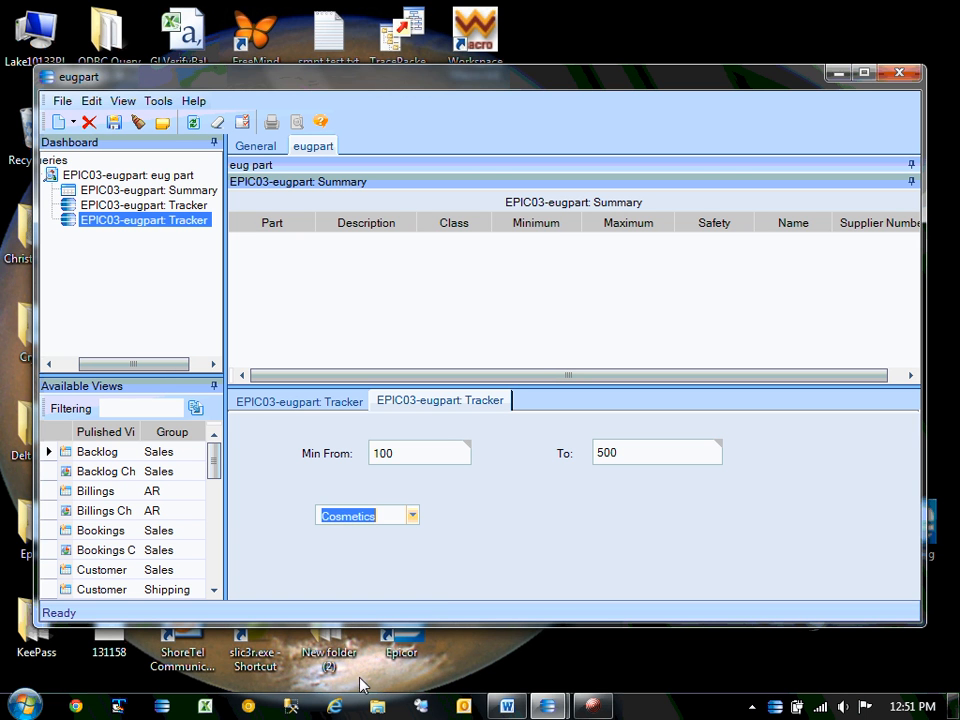
pyautogui.click(192, 124)
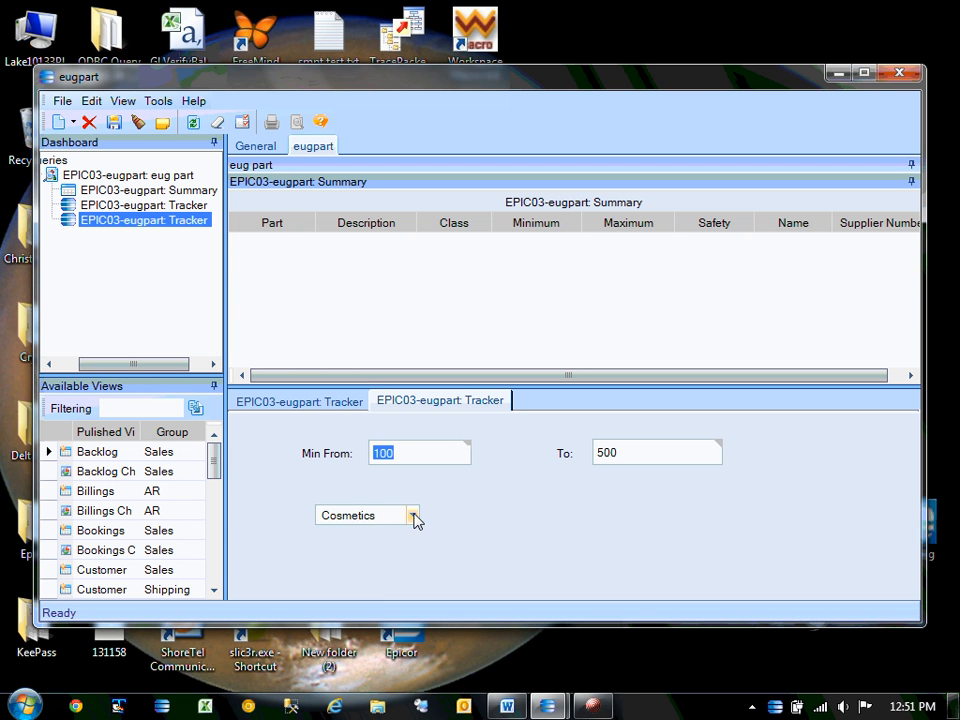
pyautogui.click(413, 516)
pyautogui.click(375, 536)
pyautogui.click(192, 124)
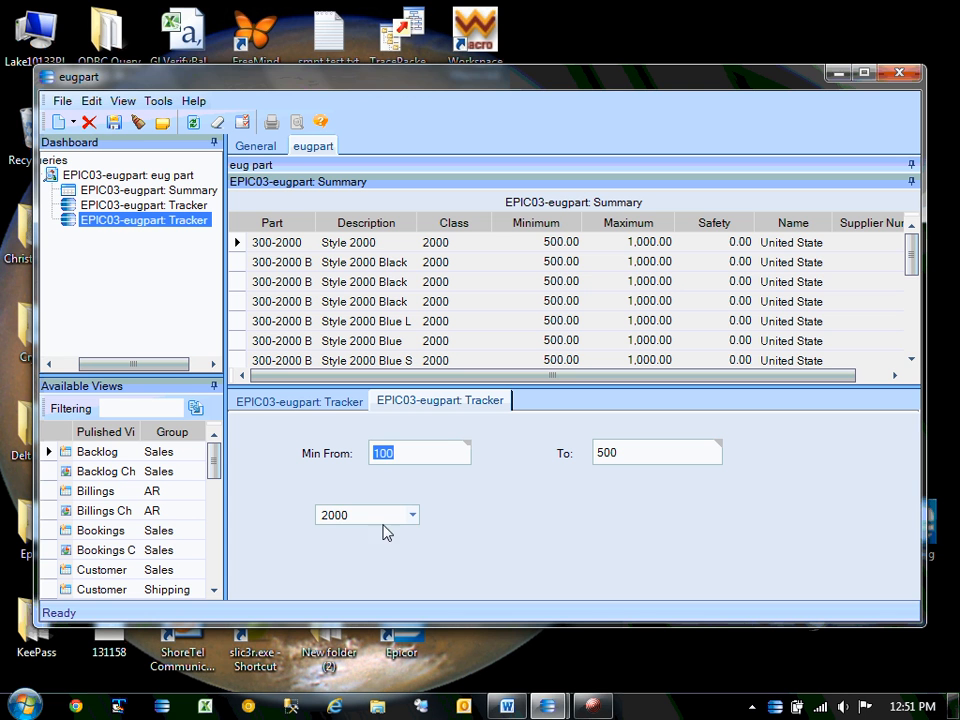
pyautogui.moveTo(381, 518); pyautogui.dragTo(131, 497)
# Clear the class filter, refresh the summary, and browse the part class list.
pyautogui.press('Delete')
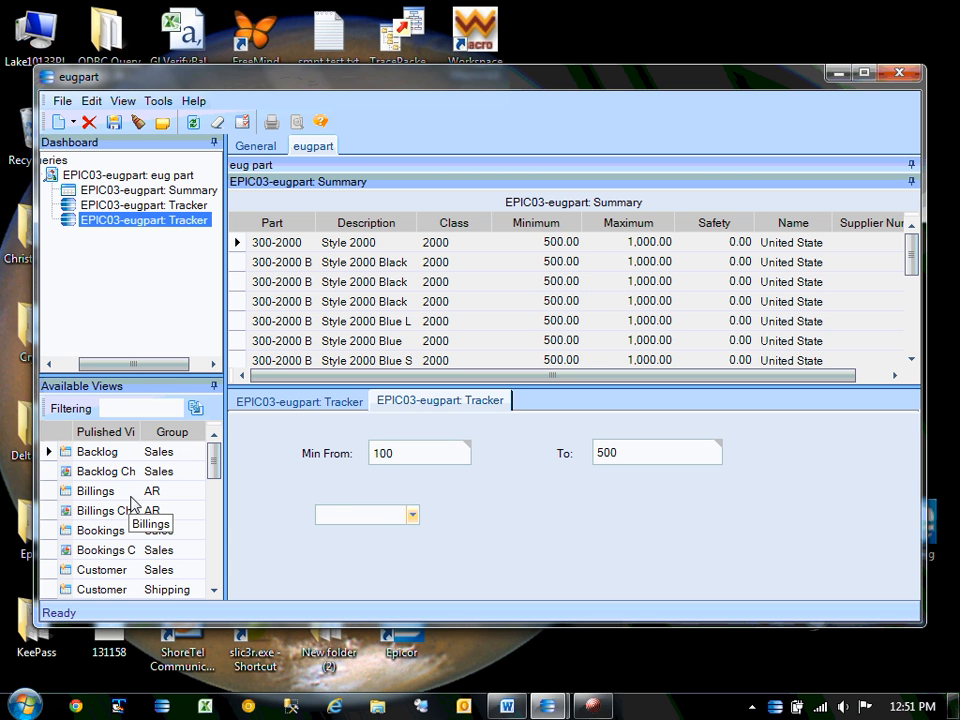
pyautogui.click(192, 122)
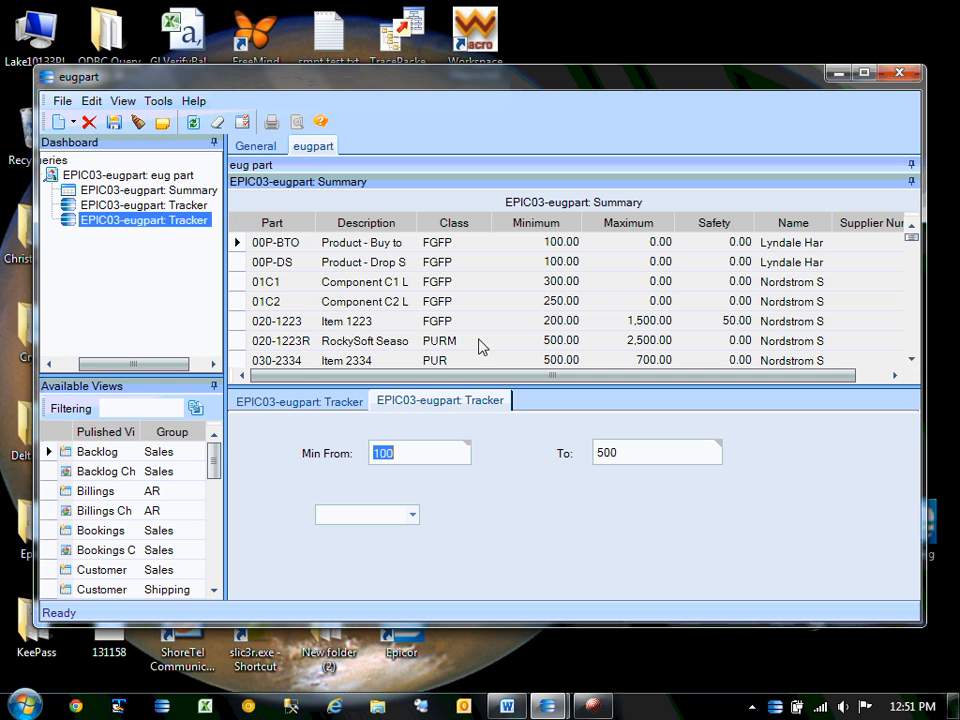
pyautogui.click(413, 516)
pyautogui.scroll(-10, 411, 574)
pyautogui.scroll(5, 411, 574)
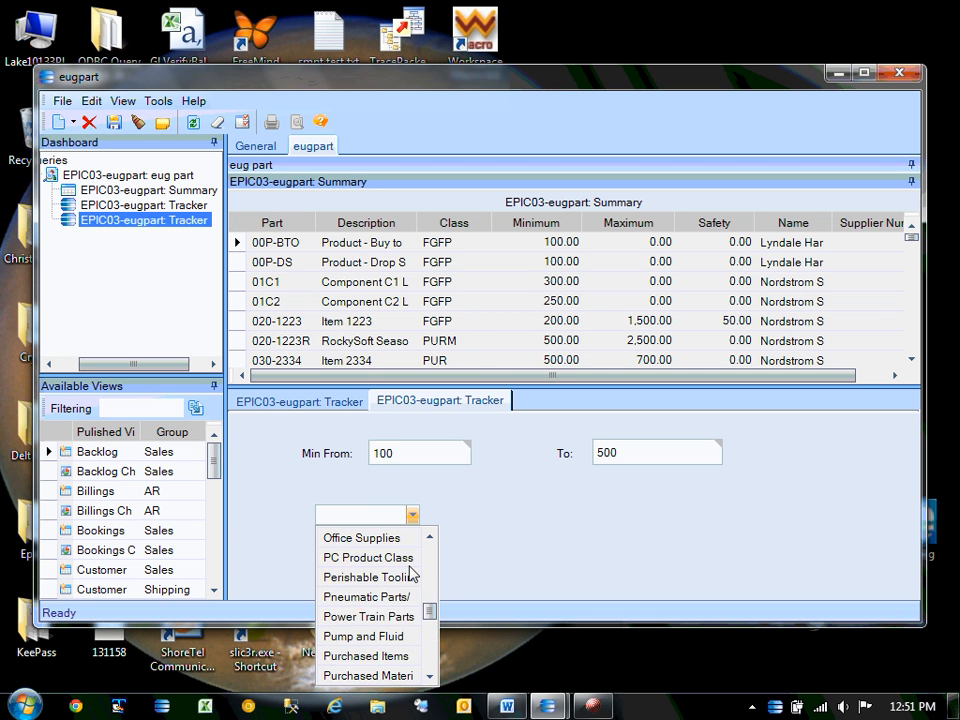
pyautogui.scroll(2, 413, 571)
pyautogui.click(413, 571)
pyautogui.click(415, 516)
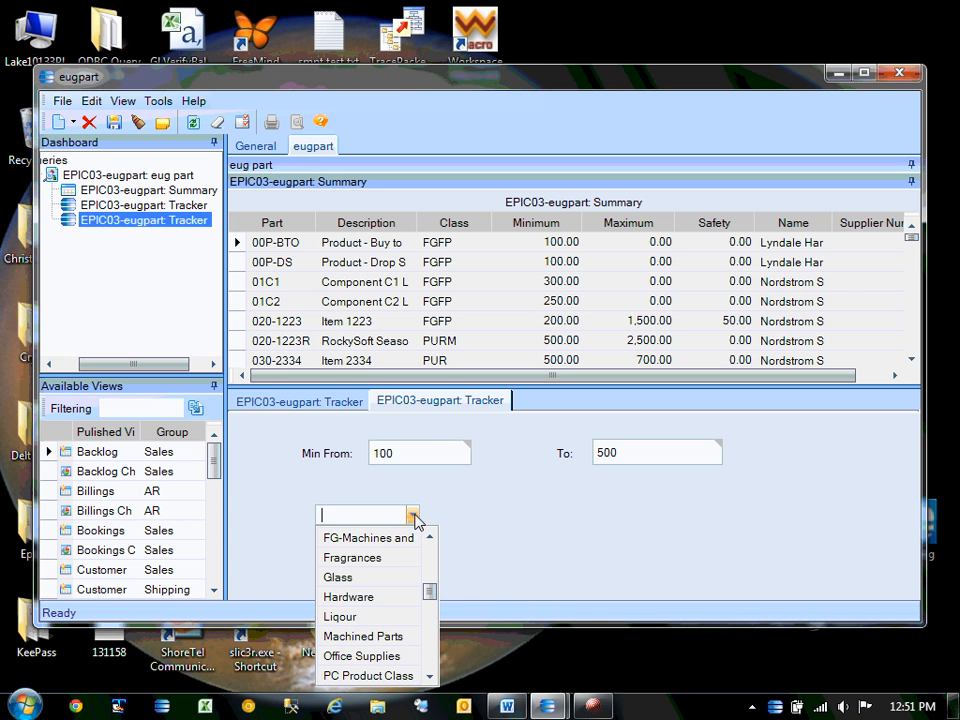
pyautogui.click(430, 538)
pyautogui.click(430, 538)
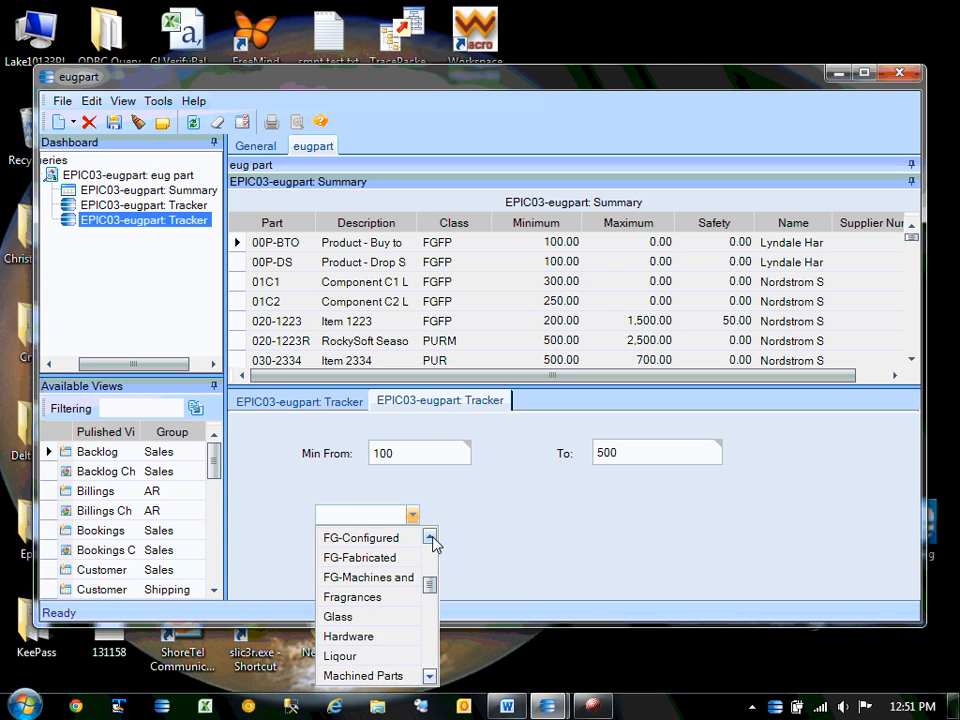
pyautogui.click(430, 538)
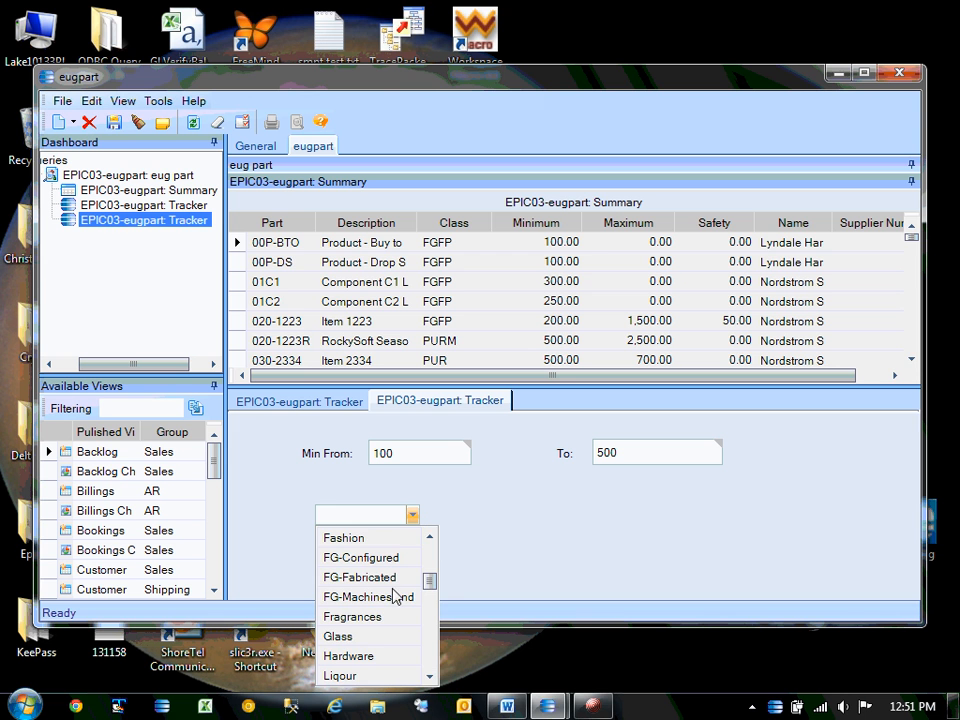
# Filter by FG-Fabricated, FG-Configured, then FG-Fabricated again, refreshing each time.
pyautogui.click(360, 577)
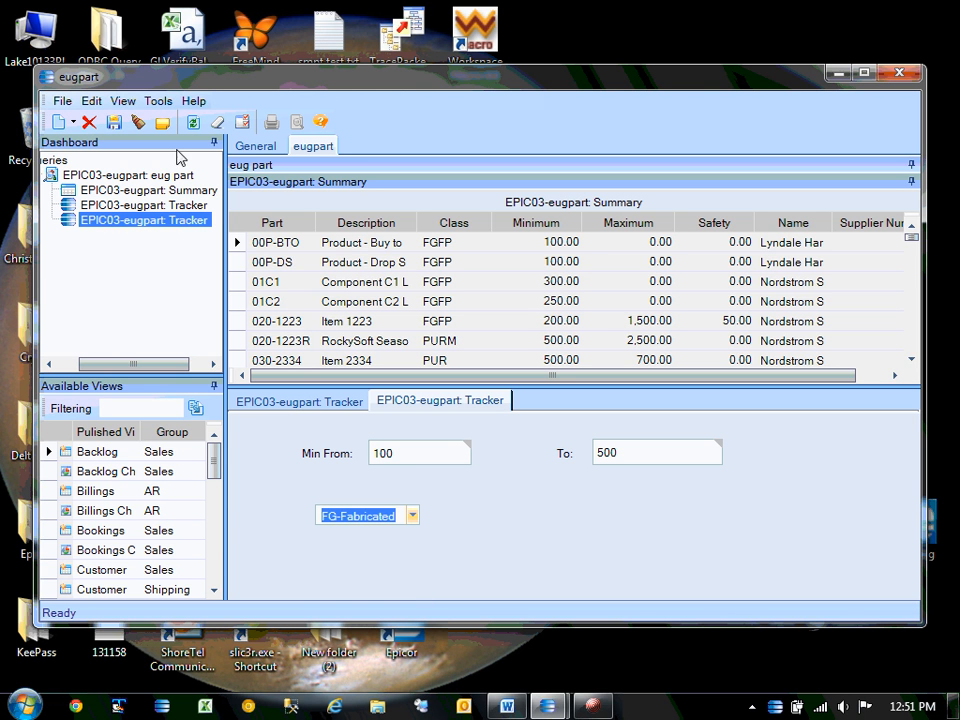
pyautogui.click(193, 123)
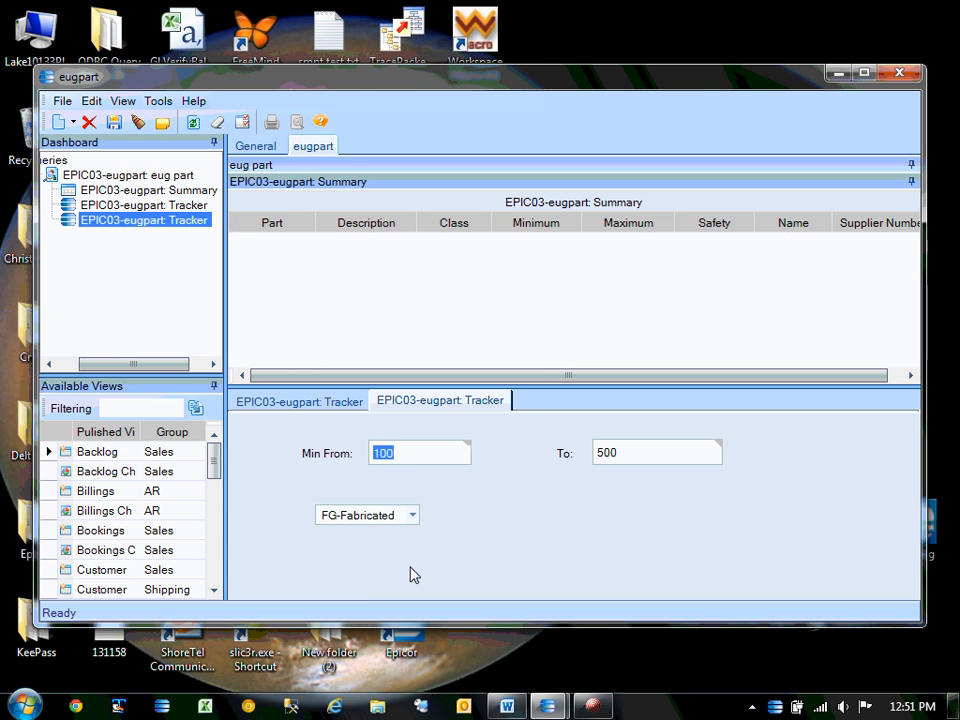
pyautogui.click(410, 515)
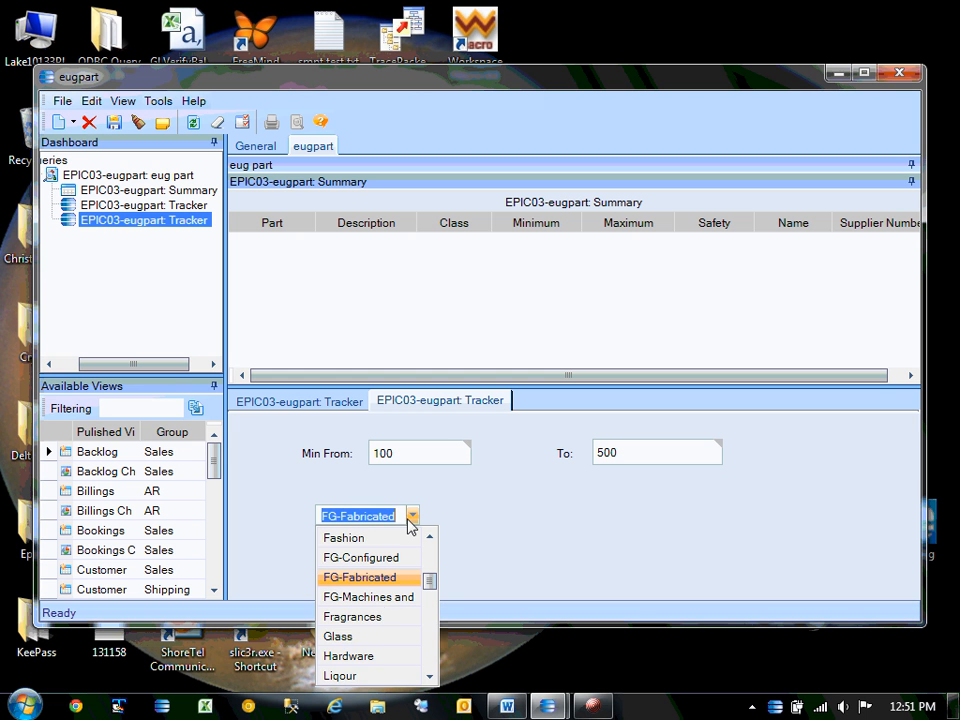
pyautogui.click(363, 565)
pyautogui.click(193, 123)
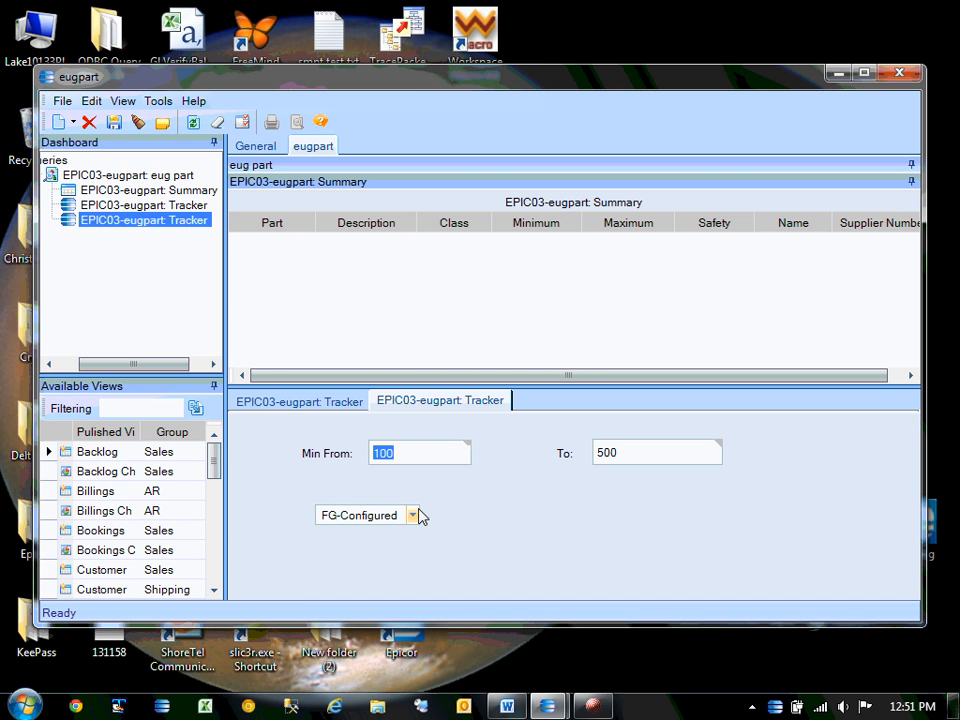
pyautogui.click(412, 515)
pyautogui.click(356, 575)
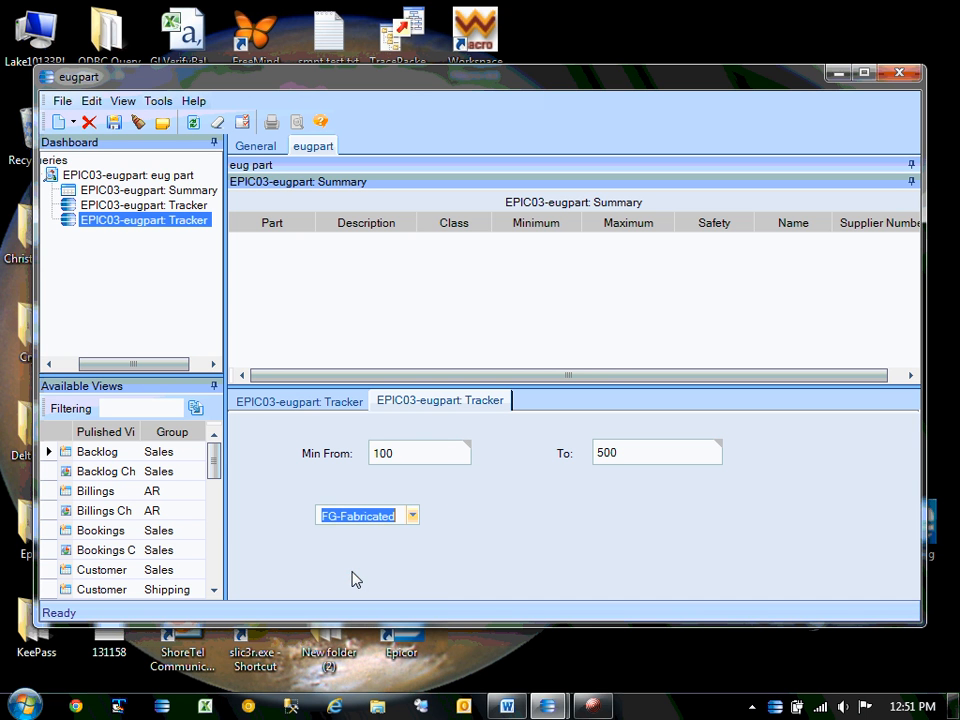
pyautogui.click(188, 127)
# Pick class 2000 and refresh to list the Style 2000 parts.
pyautogui.click(410, 517)
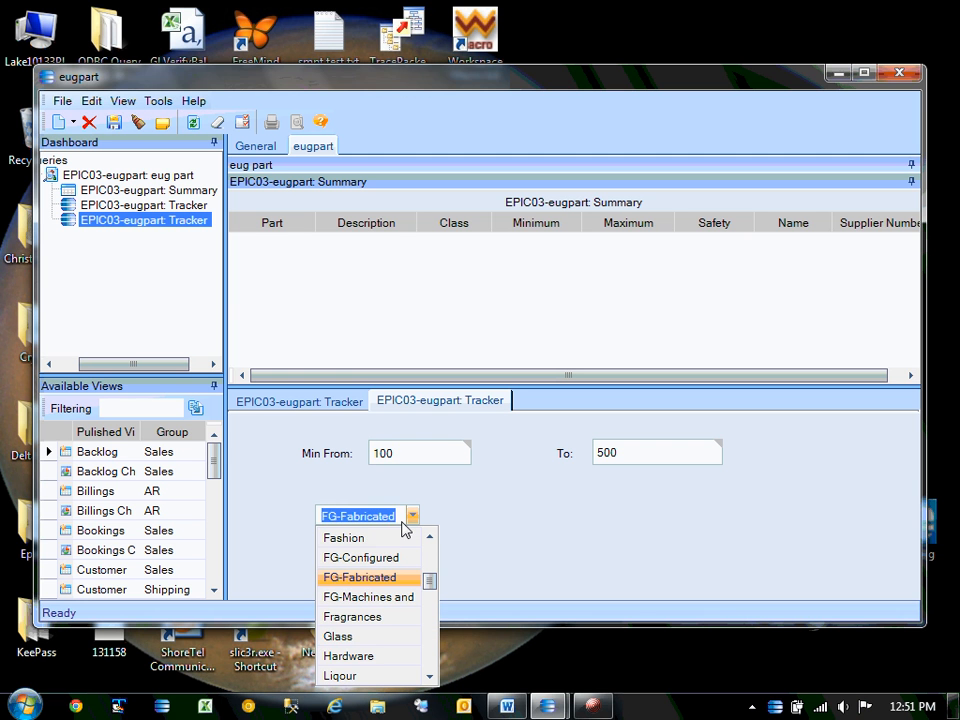
pyautogui.moveTo(431, 579); pyautogui.dragTo(405, 544)
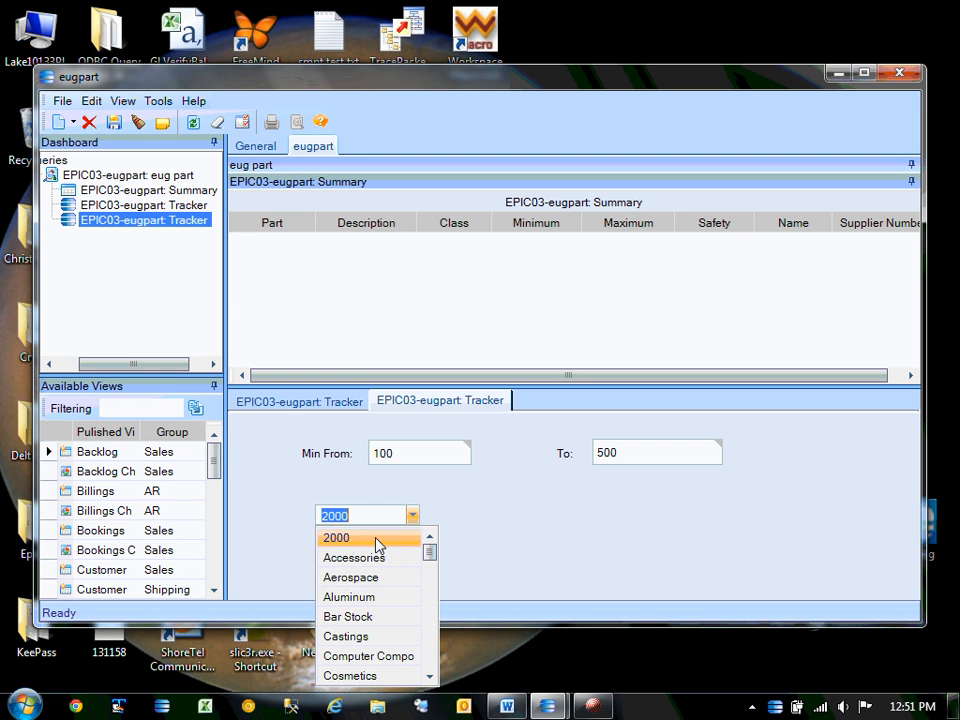
pyautogui.click(377, 540)
pyautogui.click(191, 123)
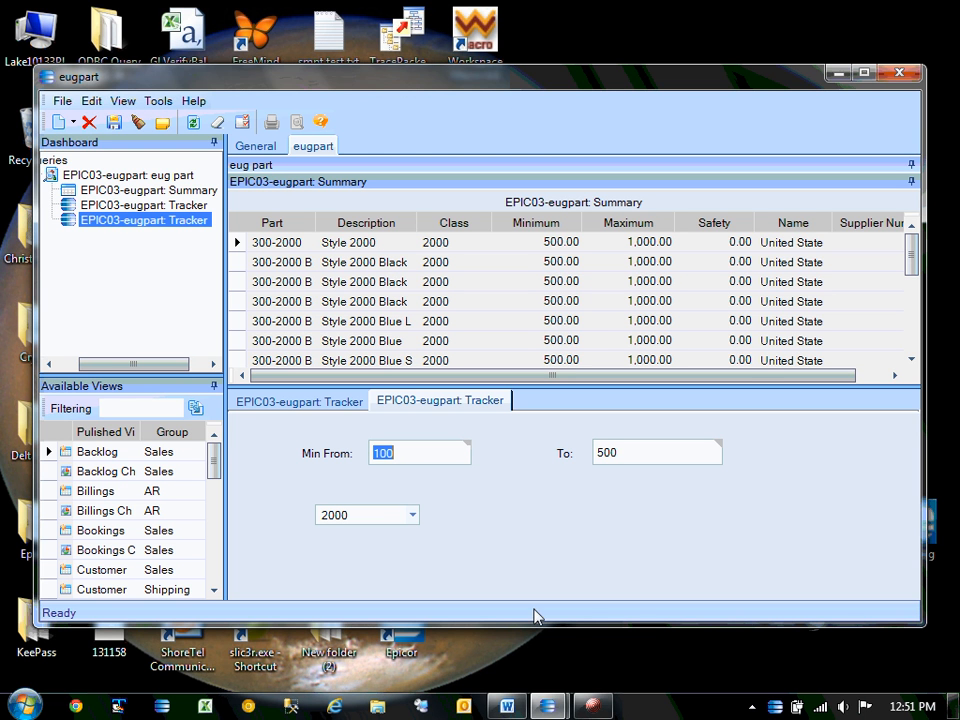
pyautogui.moveTo(507, 706)
pyautogui.click(432, 462)
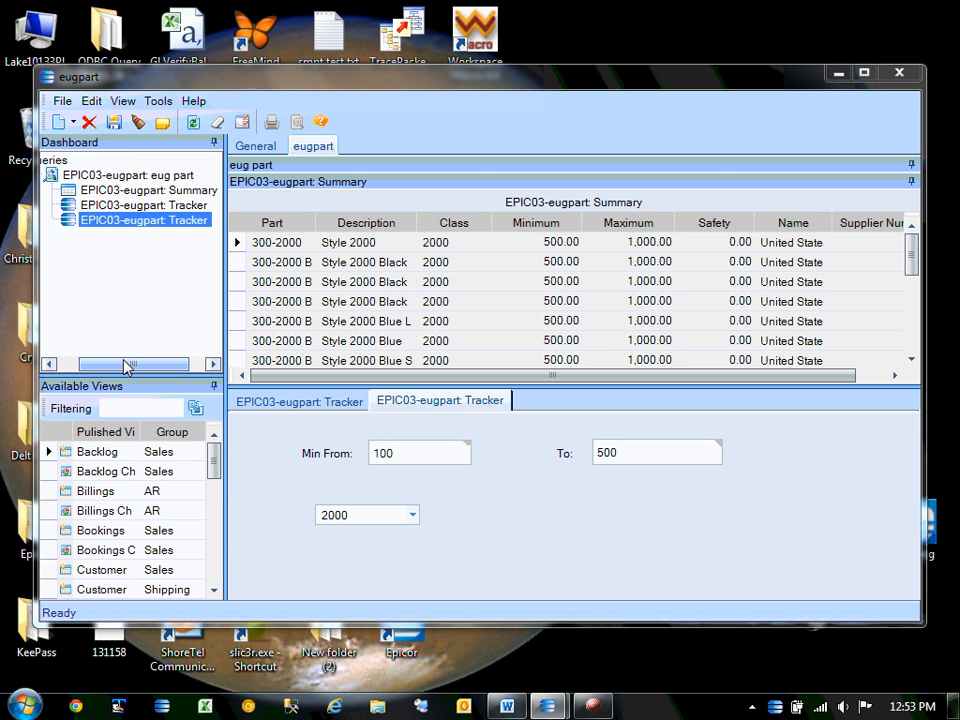
pyautogui.moveTo(126, 366); pyautogui.dragTo(100, 366)
# With the eug part query selected, add a New URL/XSLT View from the New dropdown.
pyautogui.click(80, 161)
pyautogui.rightClick(88, 162)
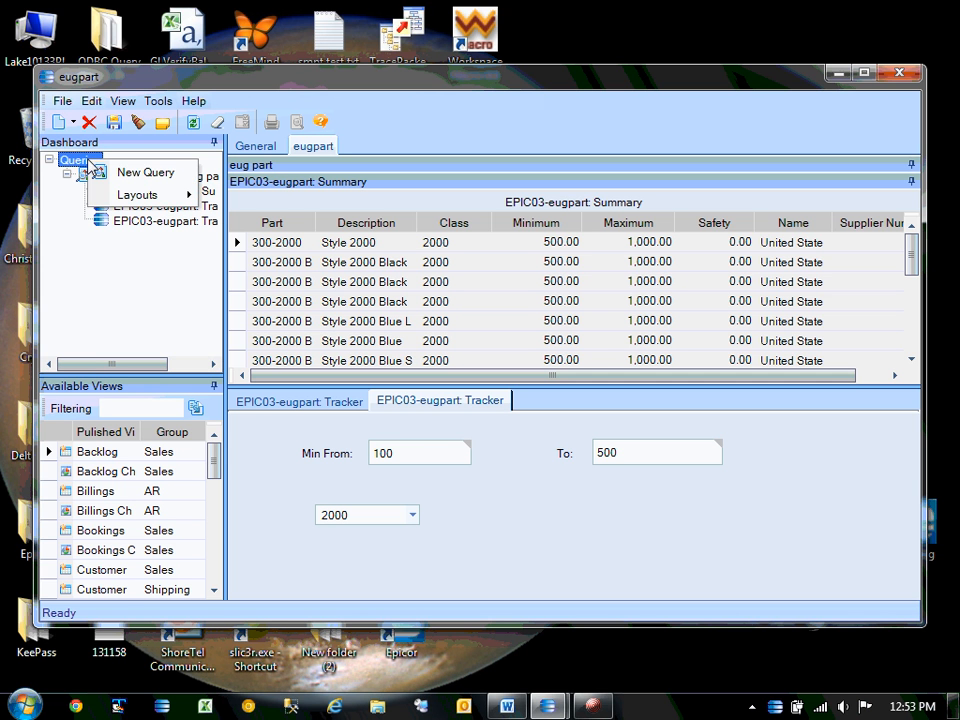
pyautogui.click(65, 217)
pyautogui.click(88, 171)
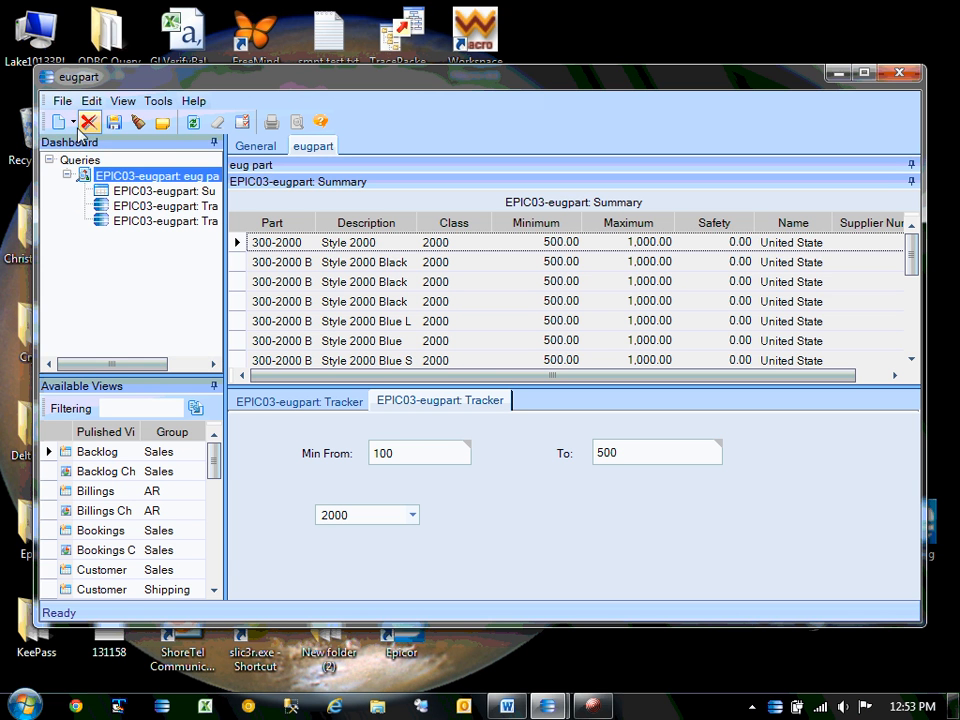
pyautogui.click(73, 121)
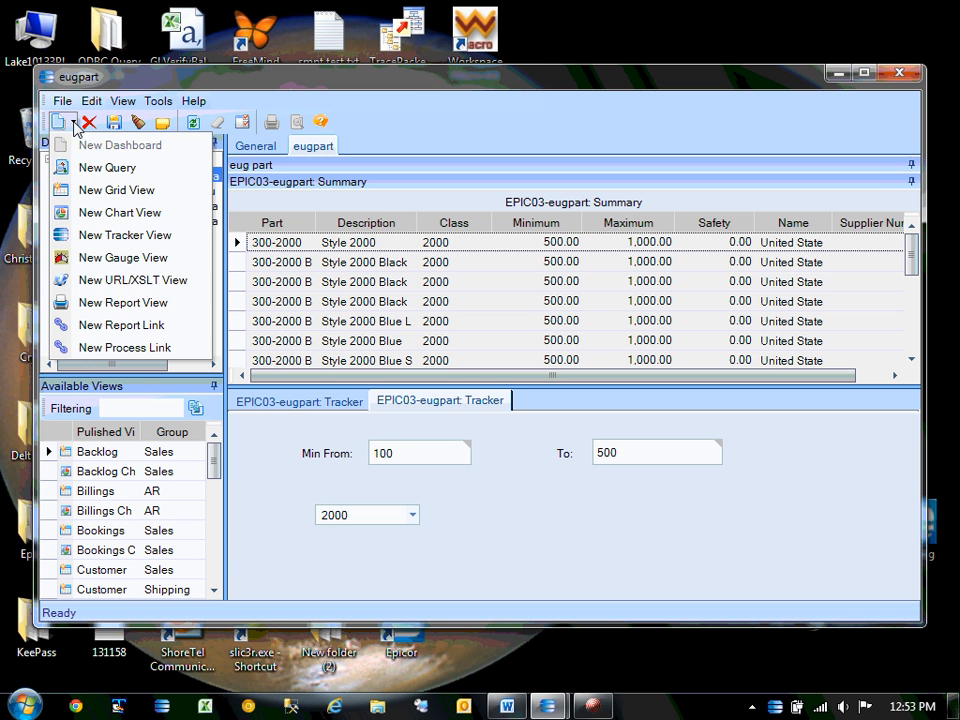
pyautogui.click(133, 281)
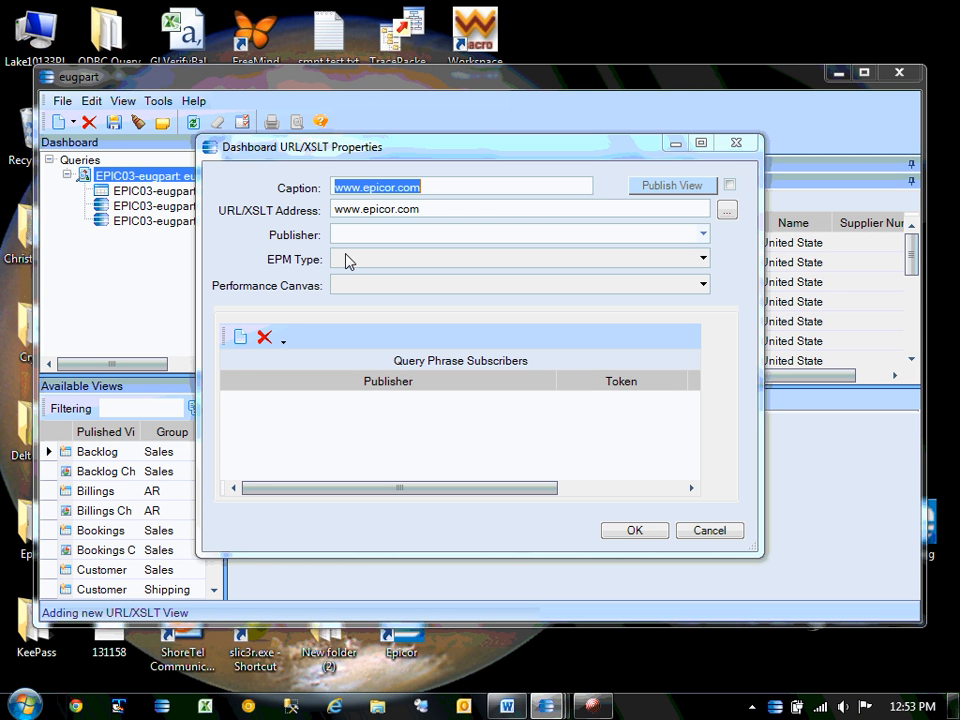
pyautogui.click(440, 185)
pyautogui.doubleClick(445, 184)
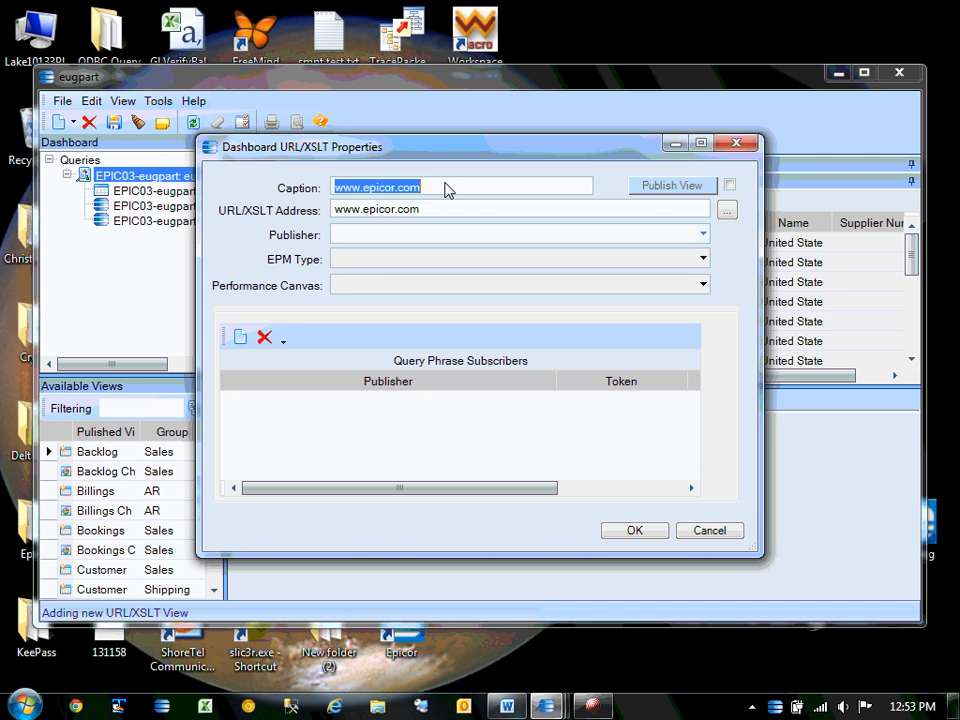
pyautogui.write('google')
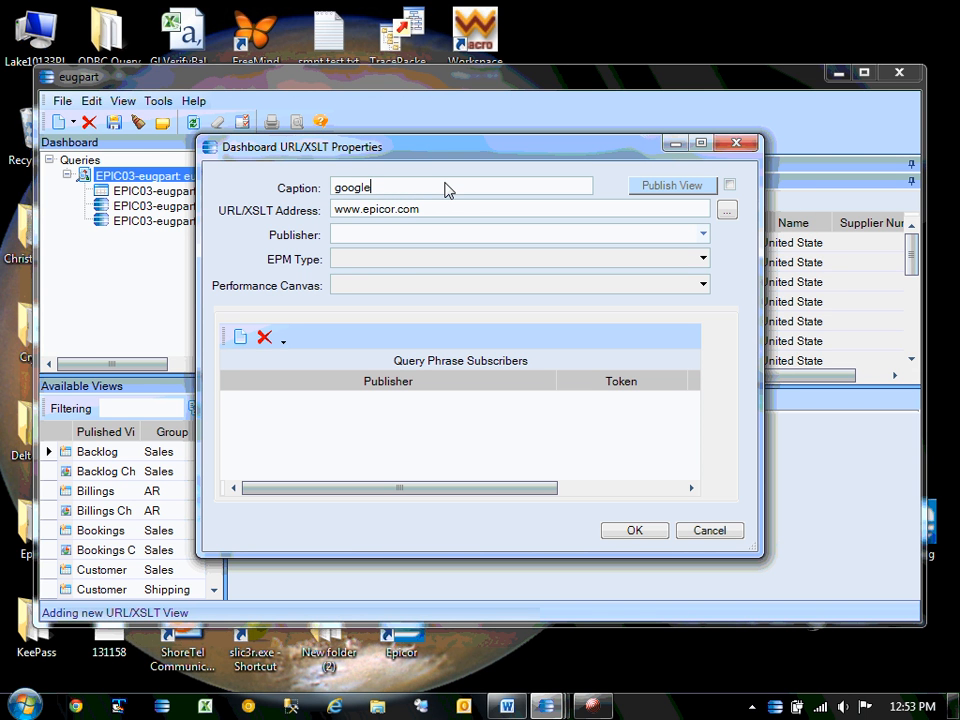
pyautogui.doubleClick(378, 212)
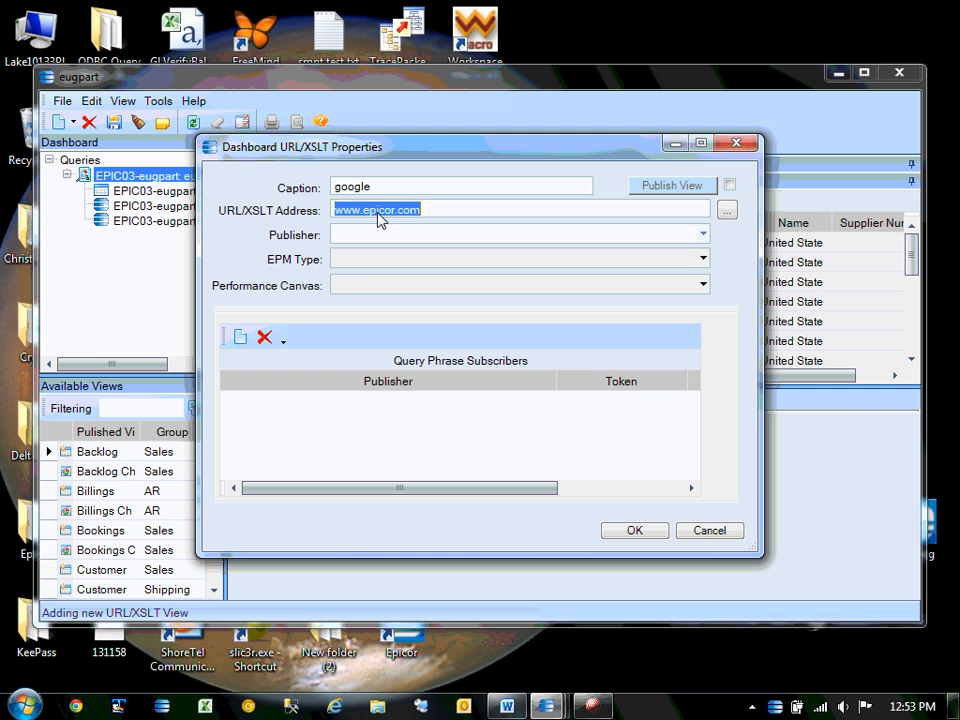
pyautogui.moveTo(364, 212); pyautogui.dragTo(394, 212)
pyautogui.write('google')
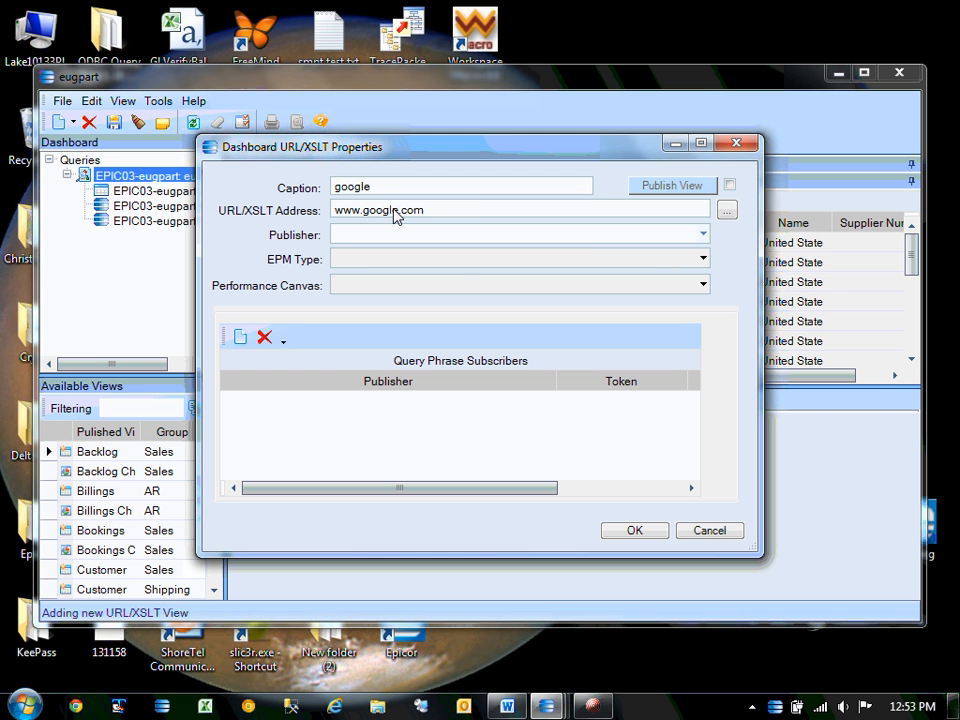
pyautogui.click(637, 531)
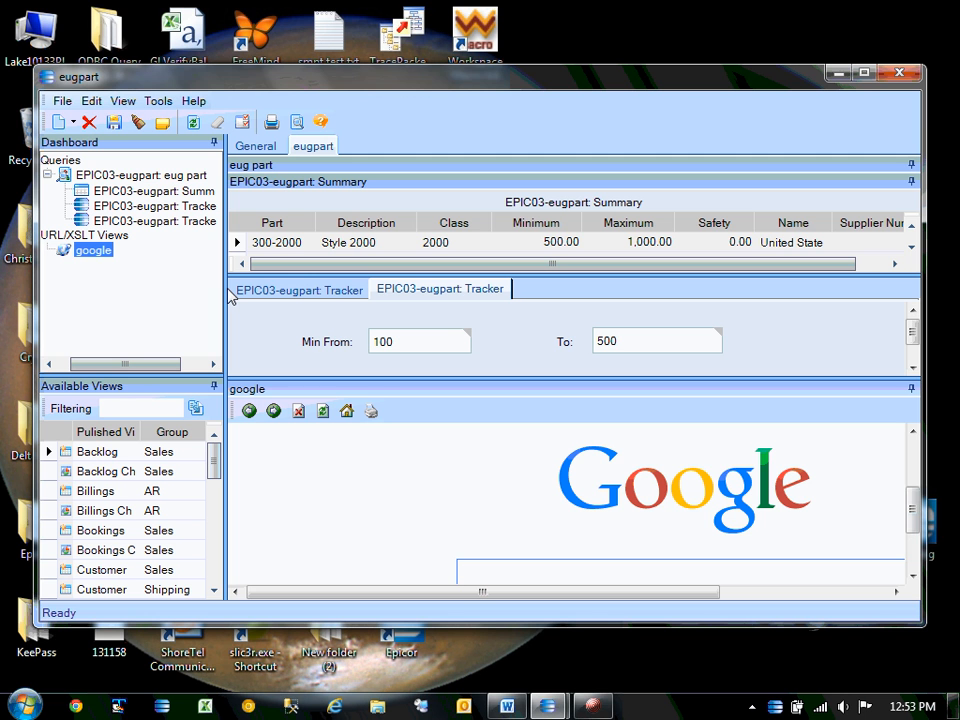
# In the eug part query's Publish settings, check Vendor.Name and confirm.
pyautogui.click(149, 177)
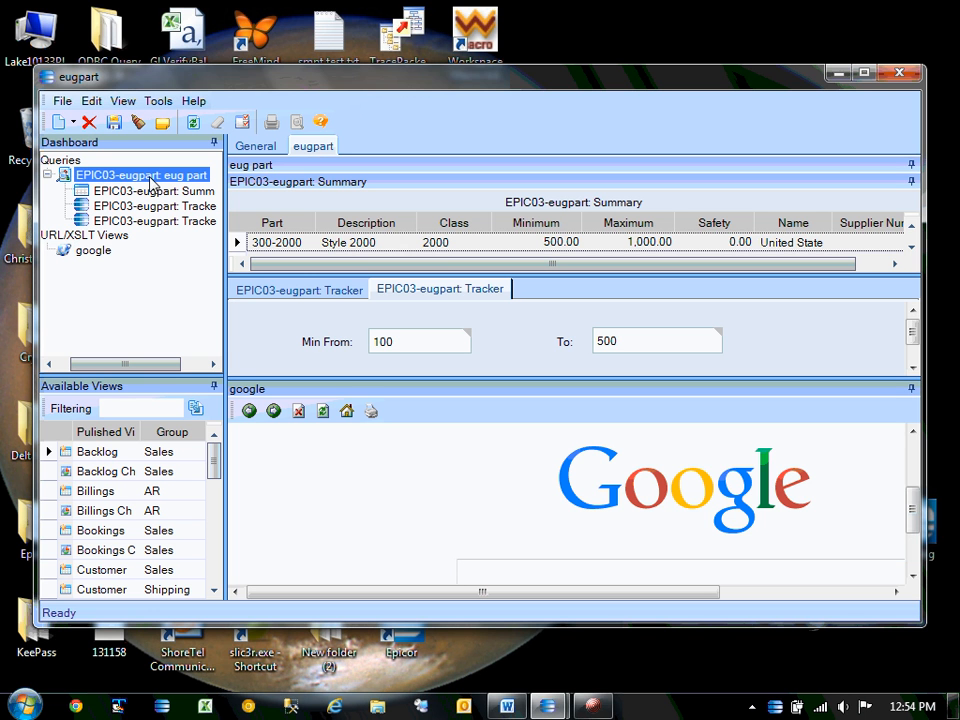
pyautogui.rightClick(149, 182)
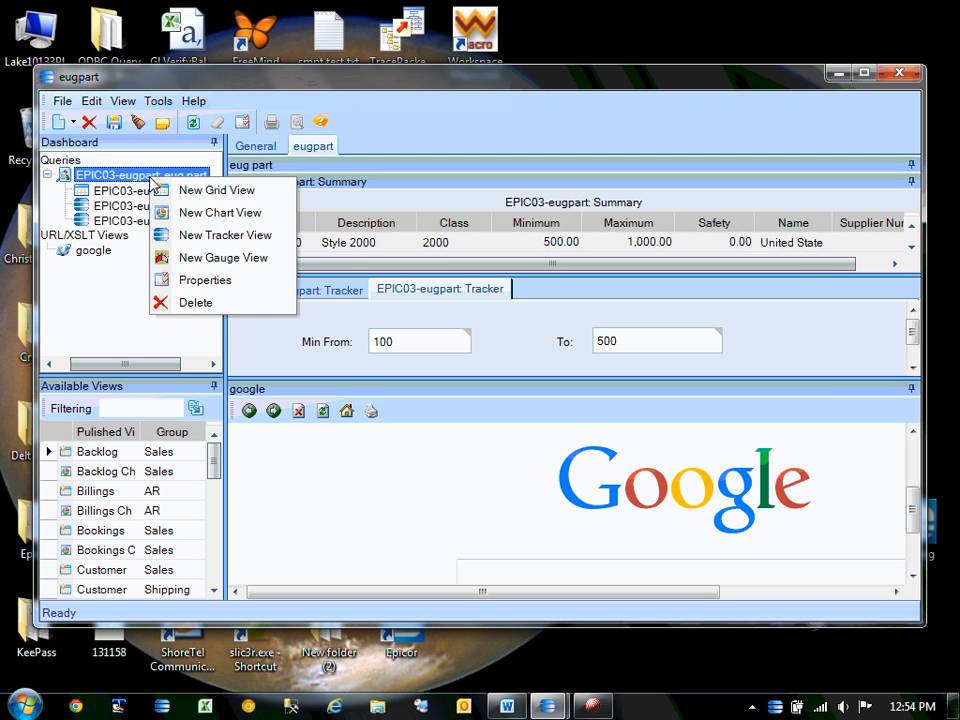
pyautogui.click(155, 279)
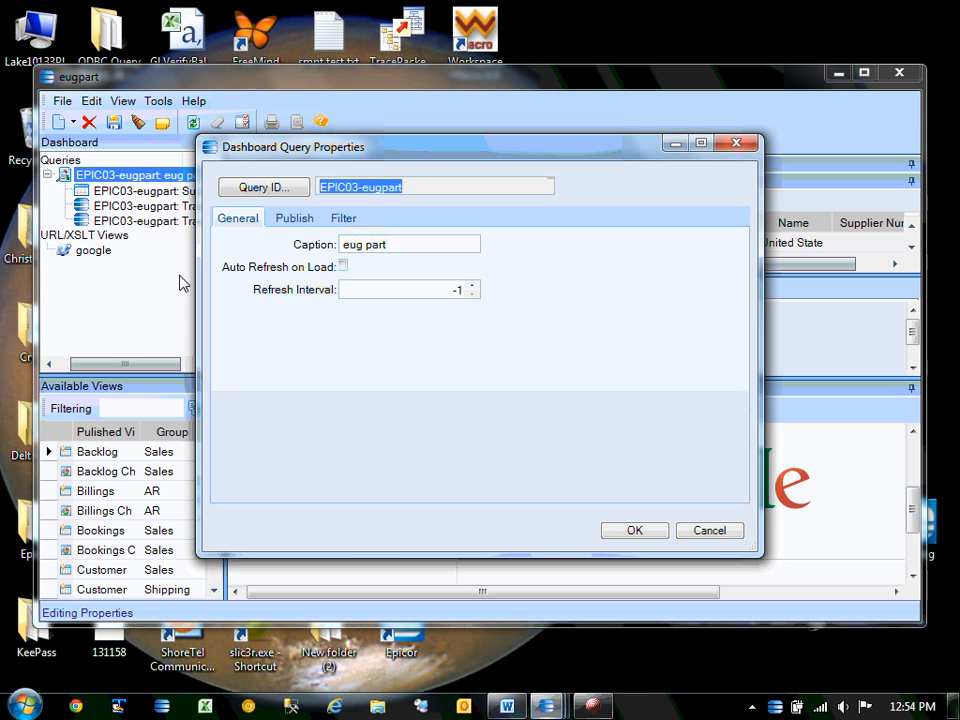
pyautogui.click(292, 218)
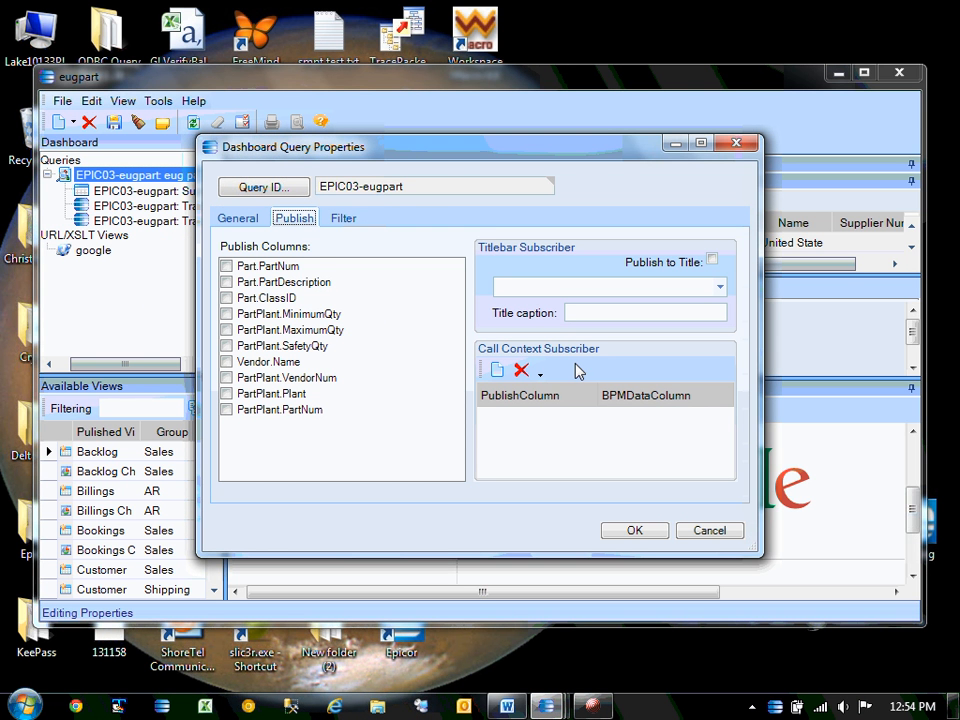
pyautogui.click(227, 362)
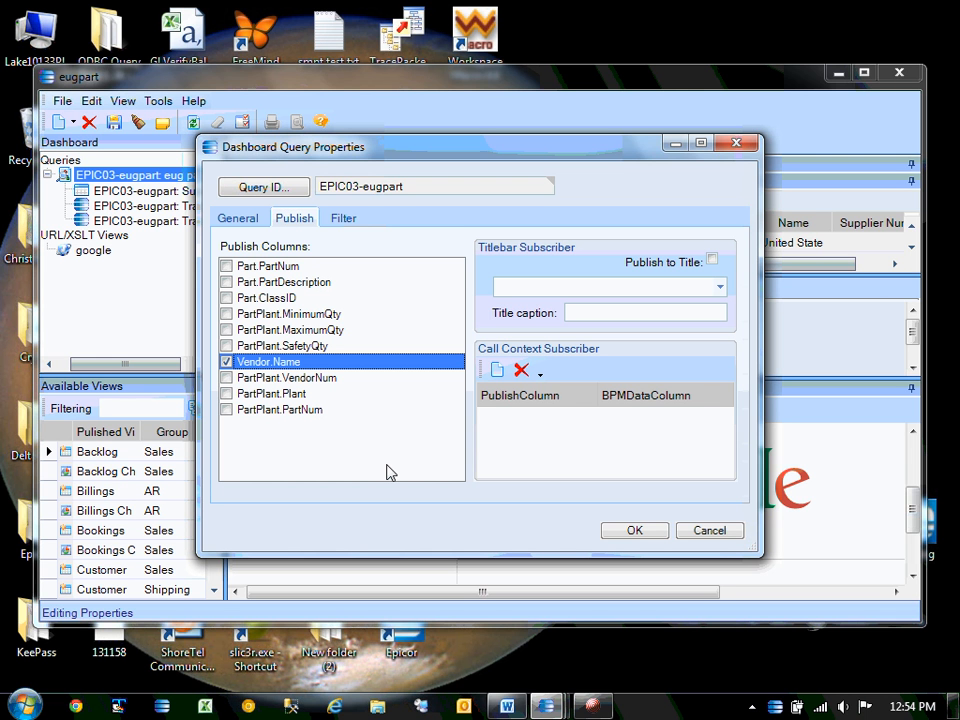
pyautogui.click(634, 530)
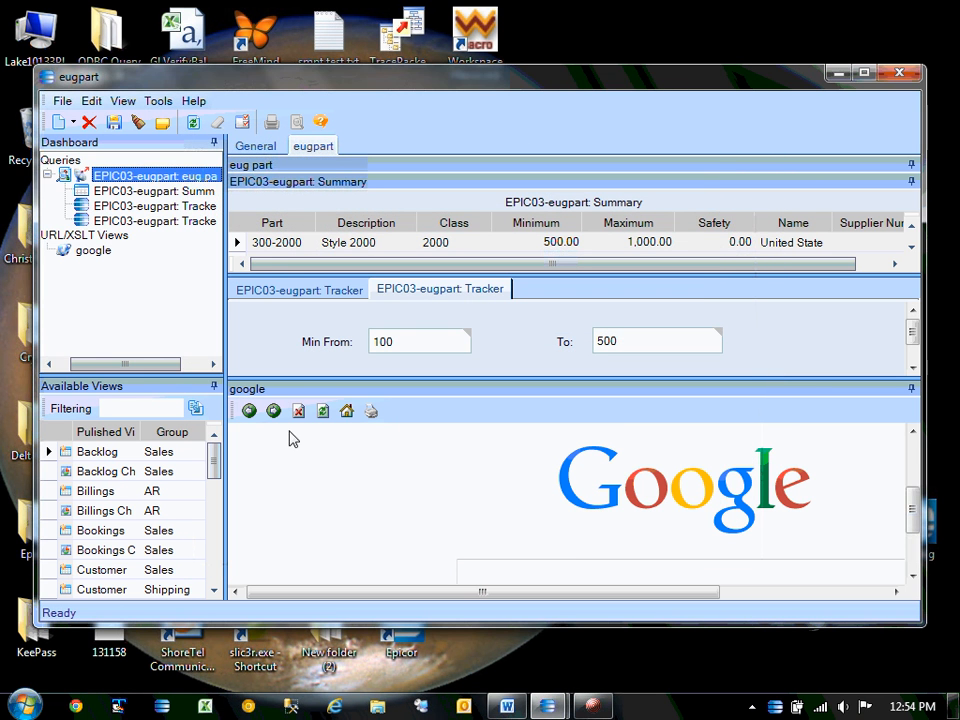
# Add a query phrase subscriber to the google view: eug part Vendor.Name publisher, token [name].
pyautogui.rightClick(104, 237)
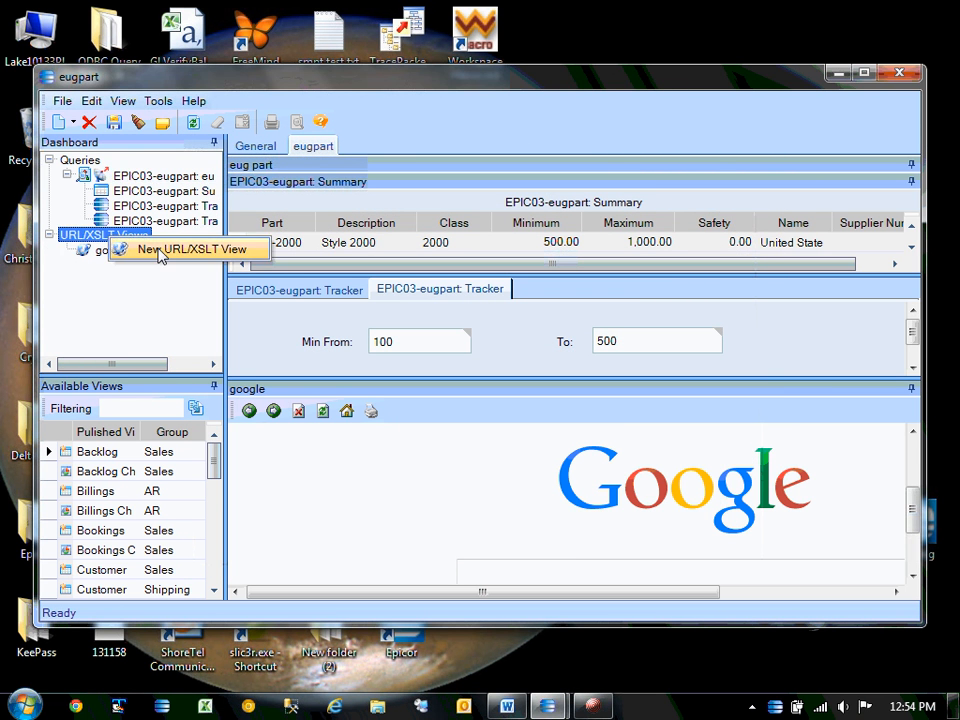
pyautogui.click(98, 256)
pyautogui.rightClick(100, 254)
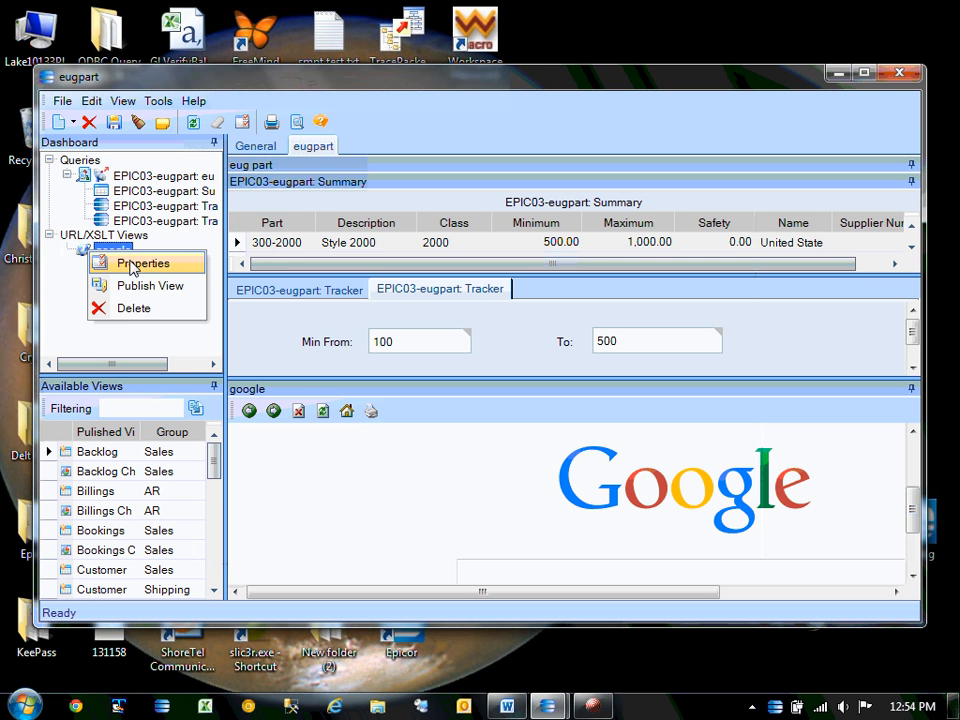
pyautogui.click(115, 262)
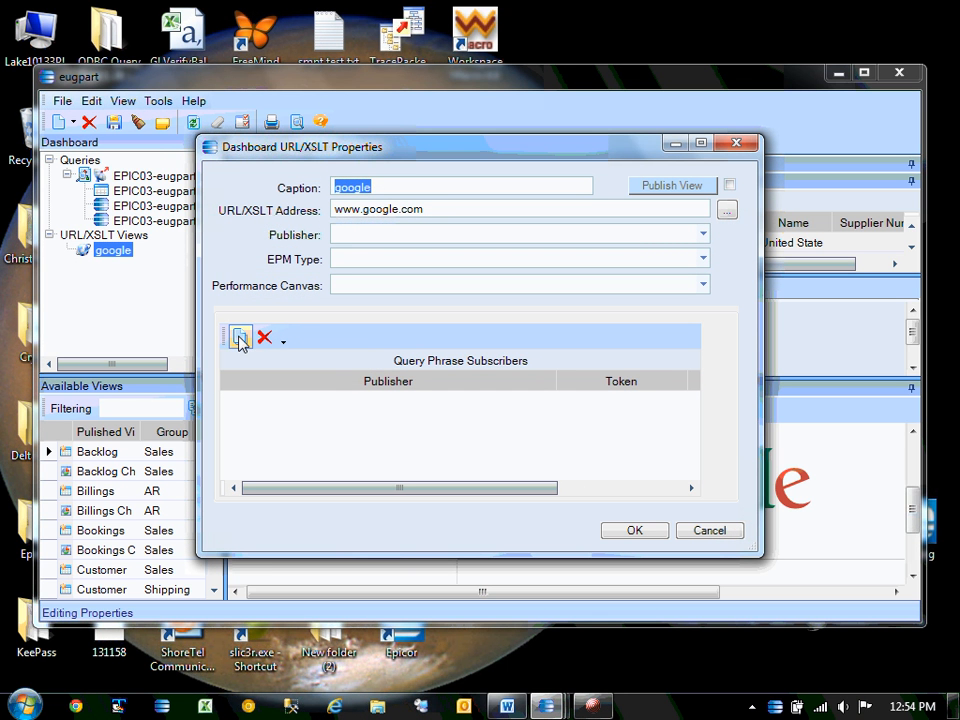
pyautogui.click(240, 340)
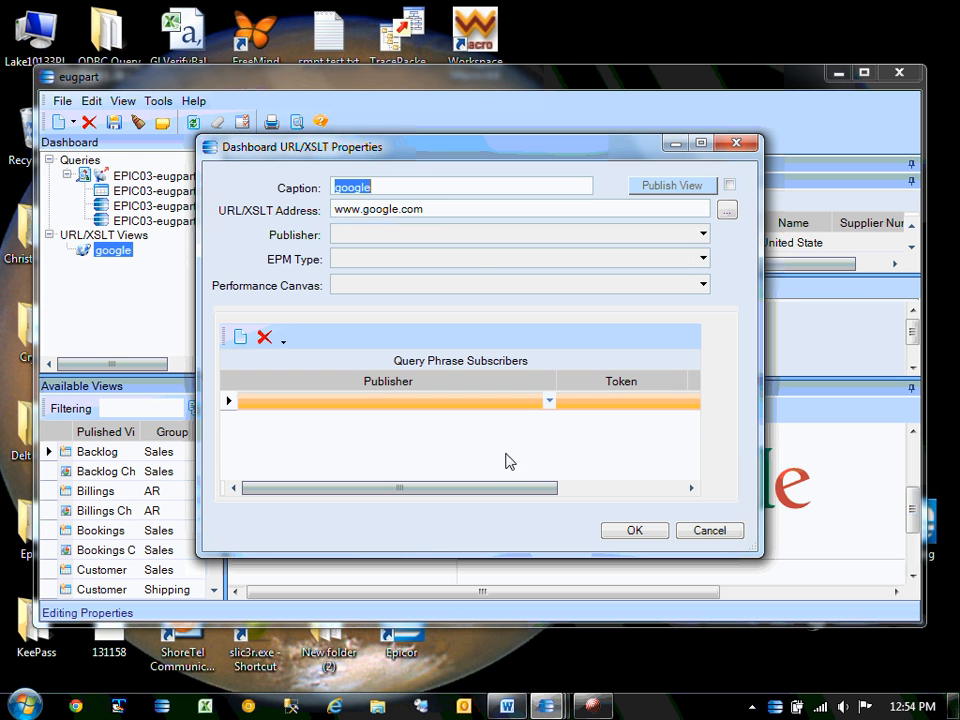
pyautogui.click(550, 401)
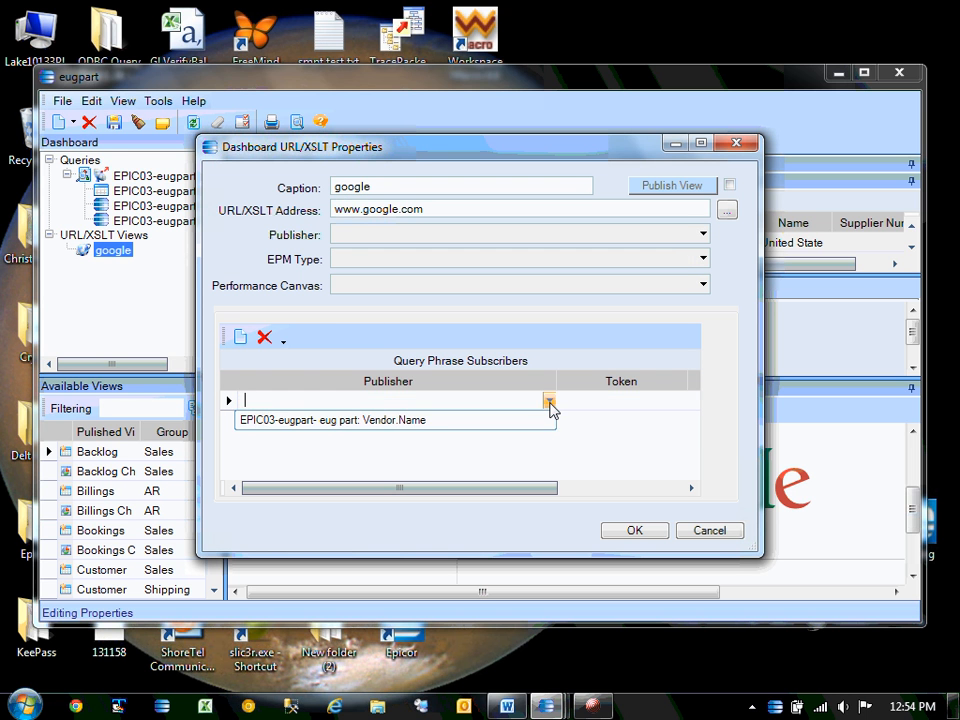
pyautogui.click(276, 420)
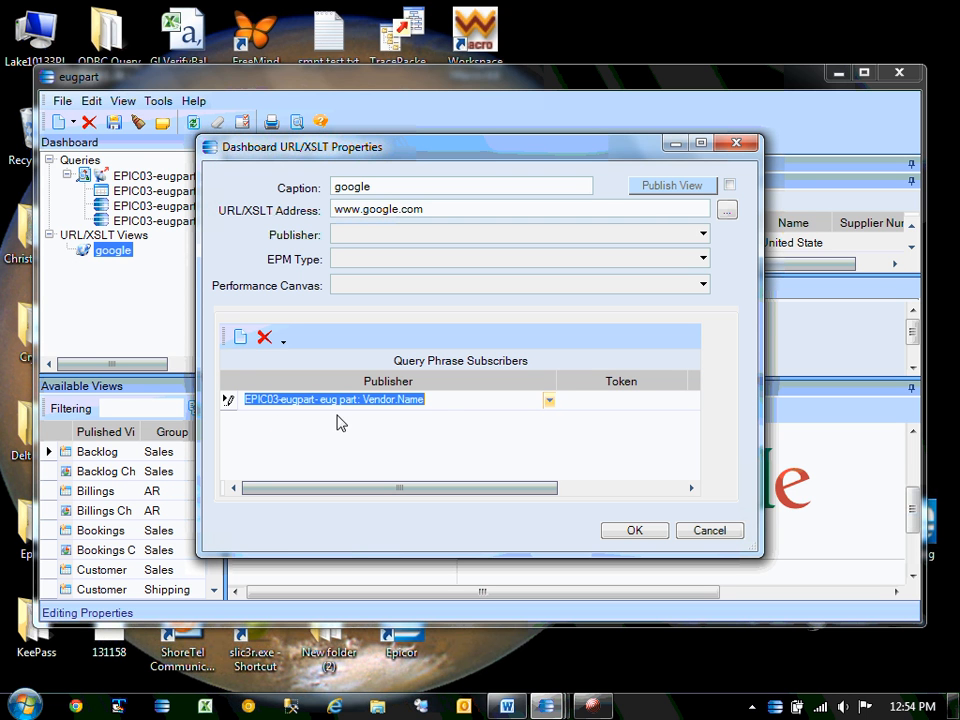
pyautogui.click(610, 408)
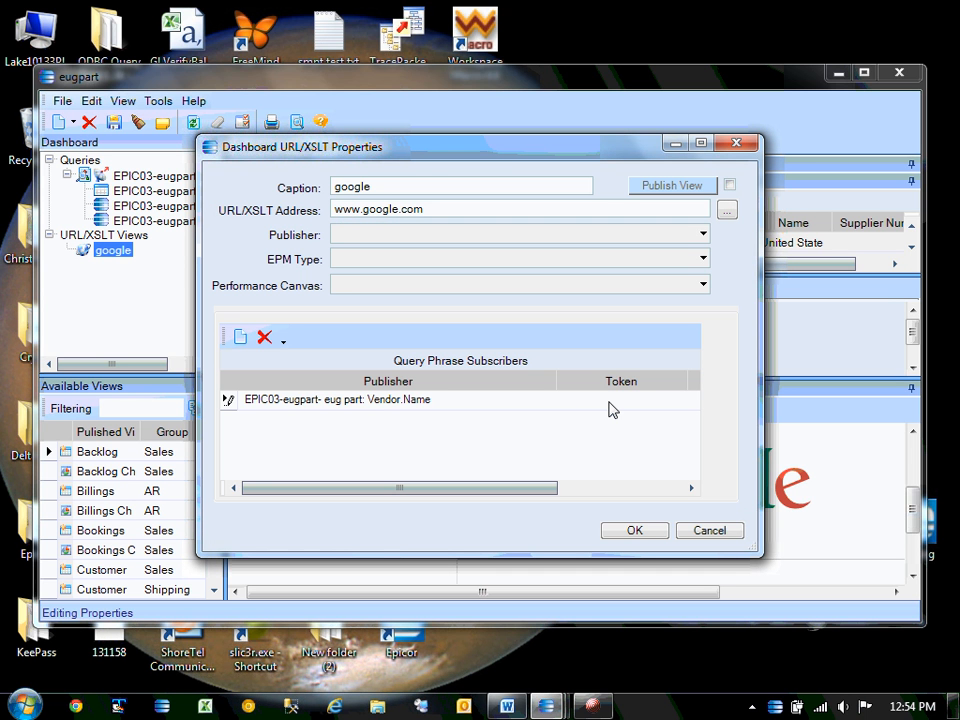
pyautogui.write('[')
pyautogui.write('name]')
pyautogui.click(448, 212)
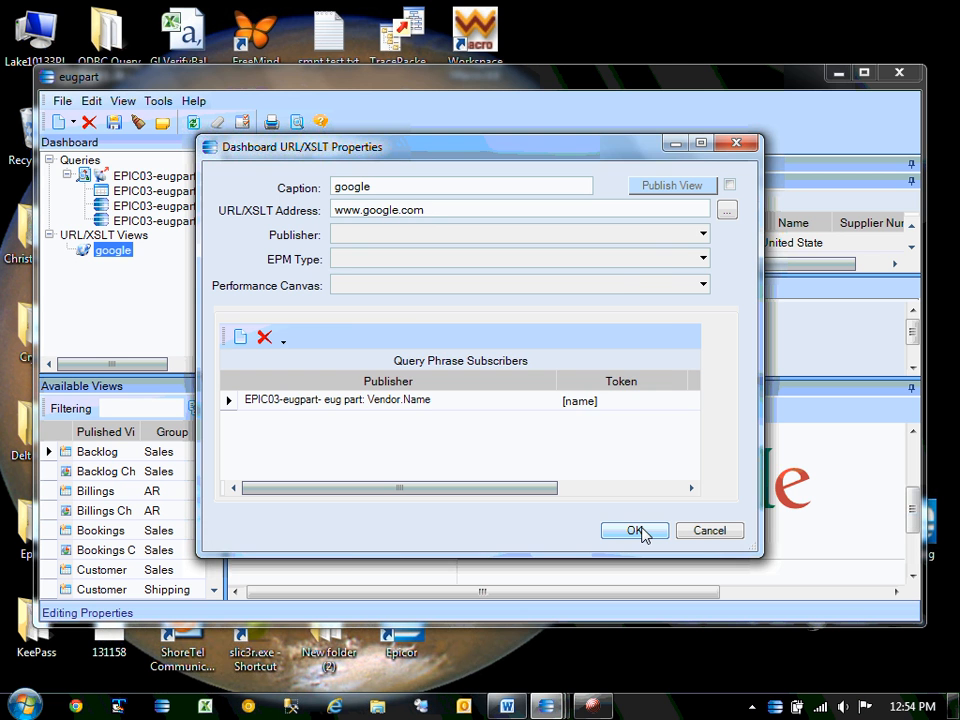
# Try saving the google view properties and dismiss the token-not-found errors.
pyautogui.click(643, 532)
pyautogui.click(475, 414)
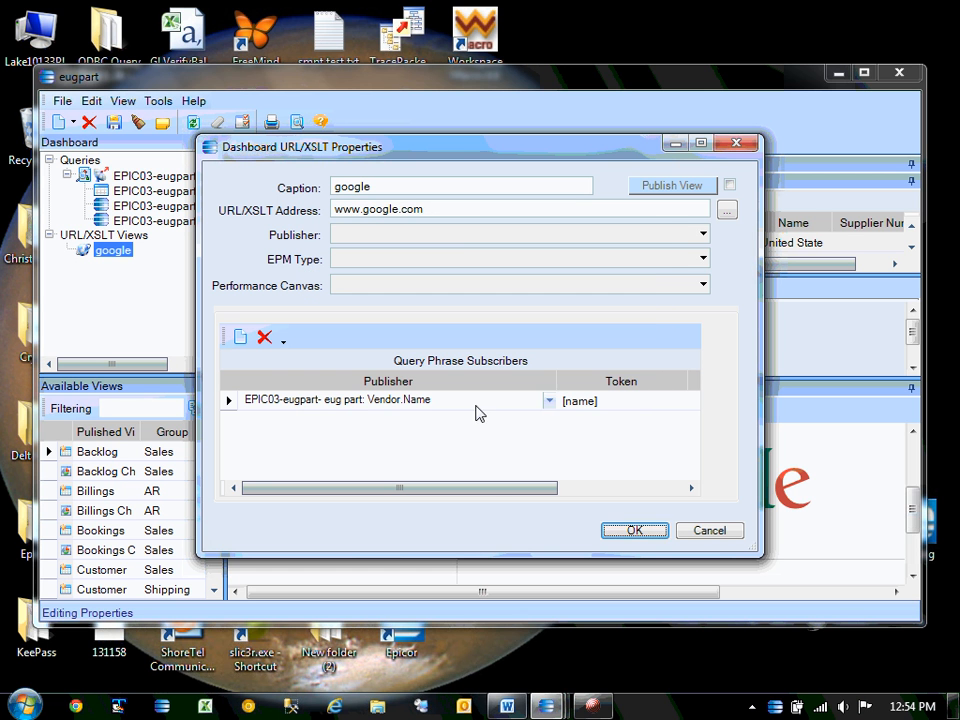
pyautogui.click(454, 208)
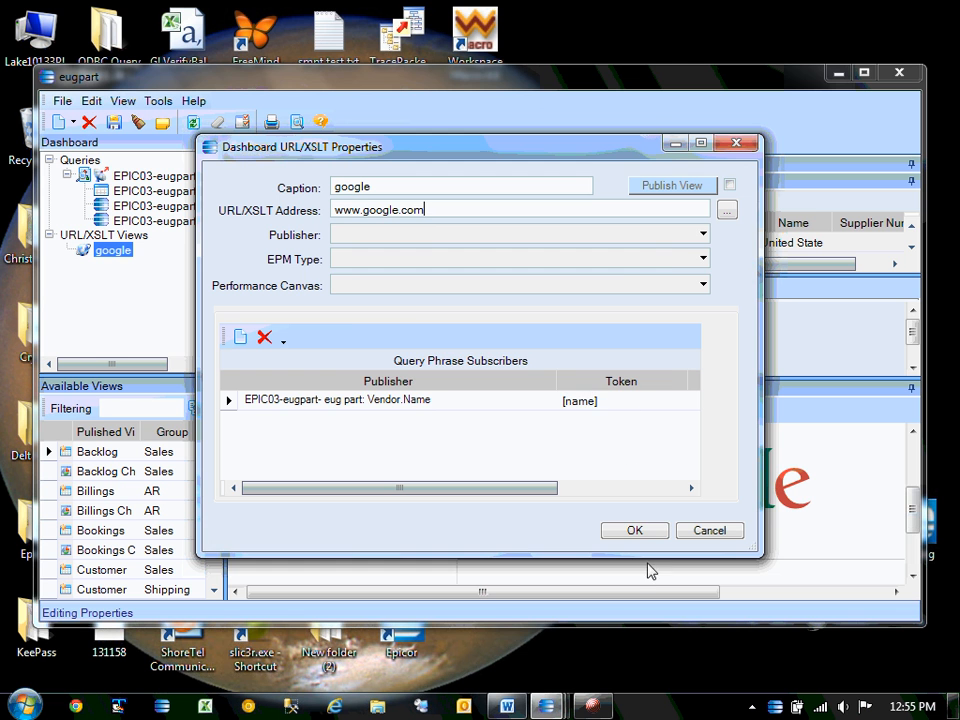
pyautogui.click(636, 530)
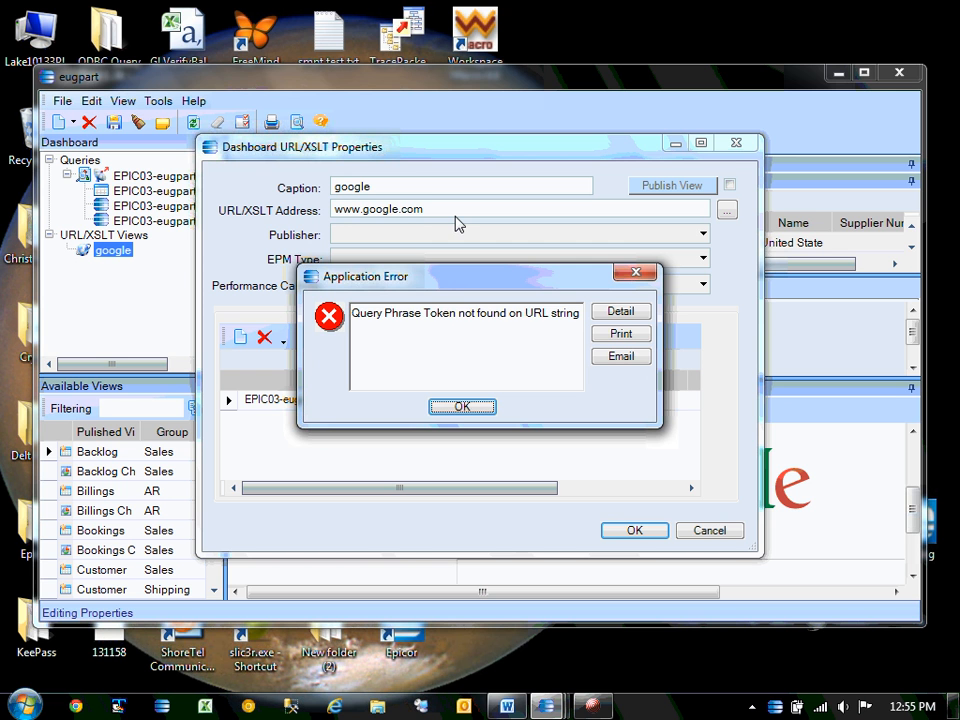
pyautogui.click(460, 406)
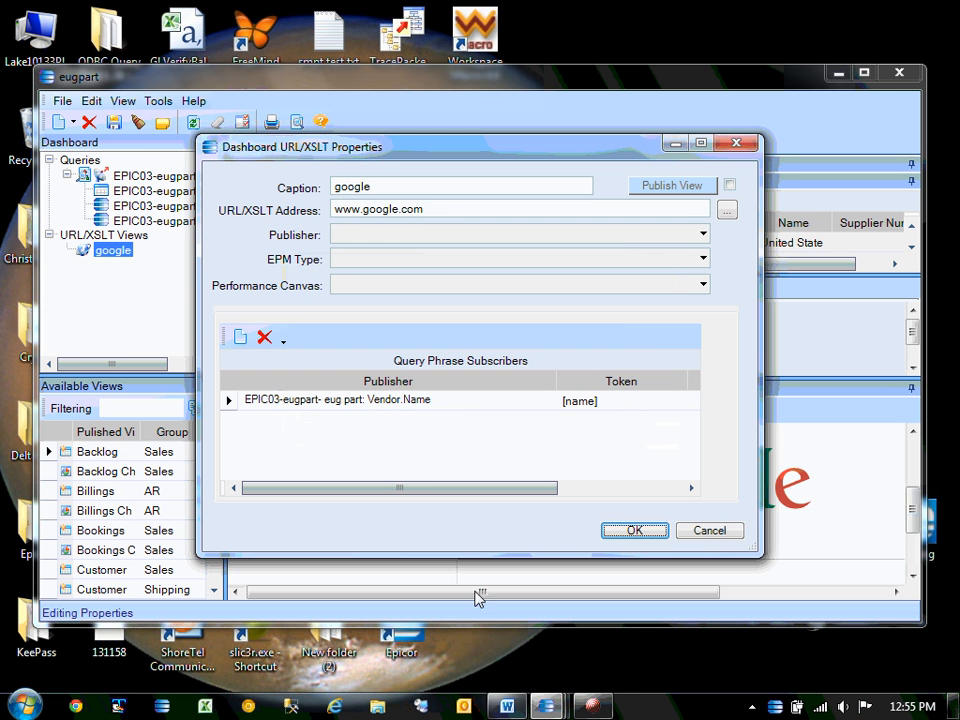
pyautogui.click(508, 705)
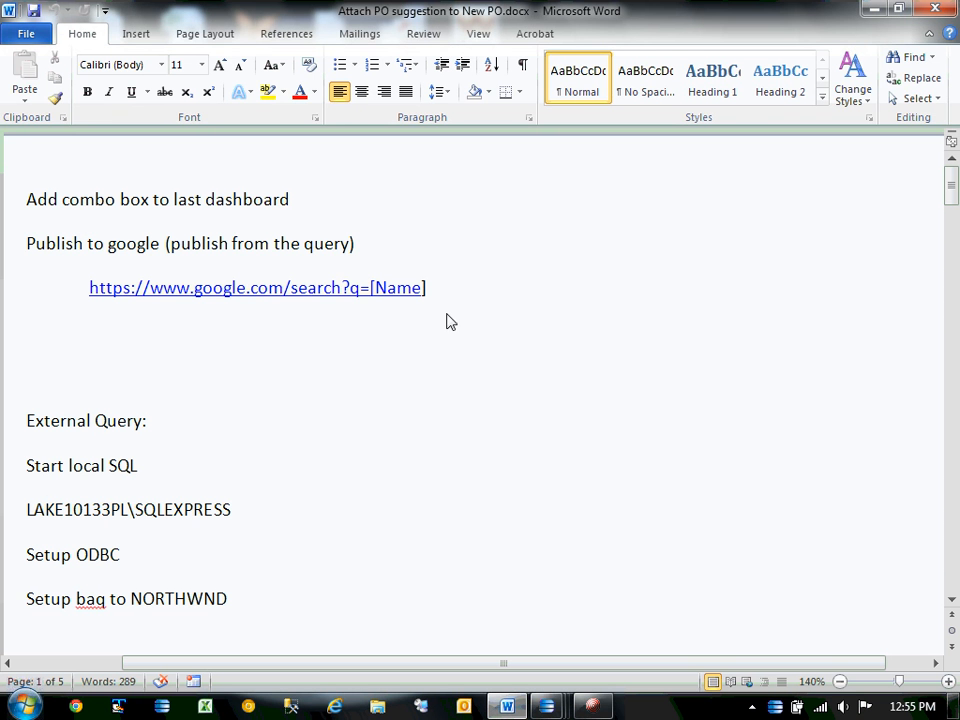
pyautogui.click(370, 289)
pyautogui.moveTo(370, 289); pyautogui.dragTo(93, 290)
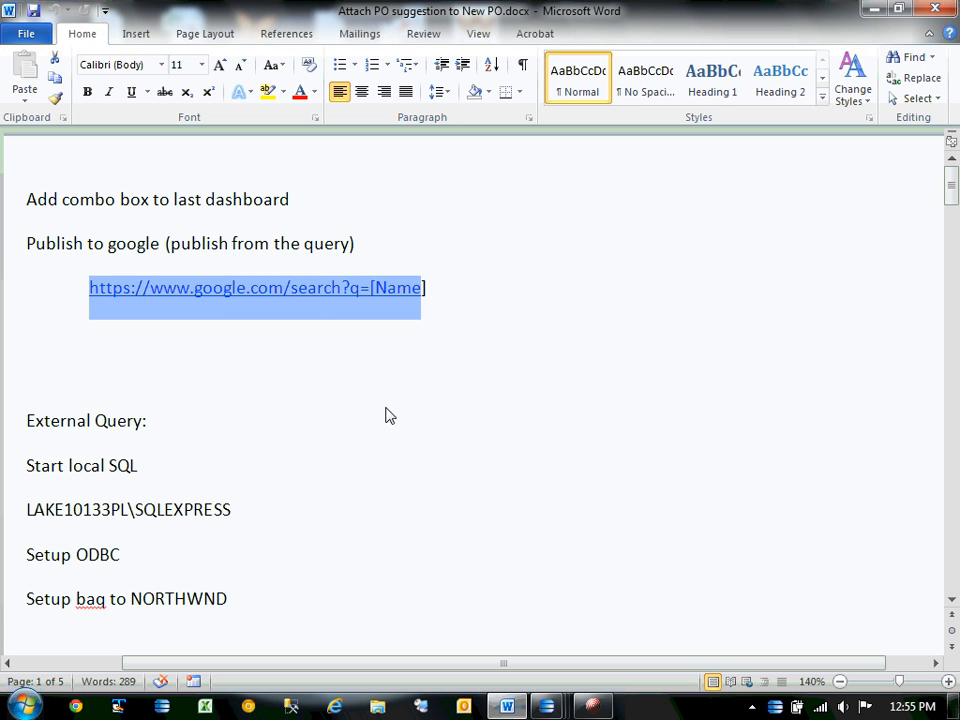
pyautogui.hotkey('ctrl', 'c')
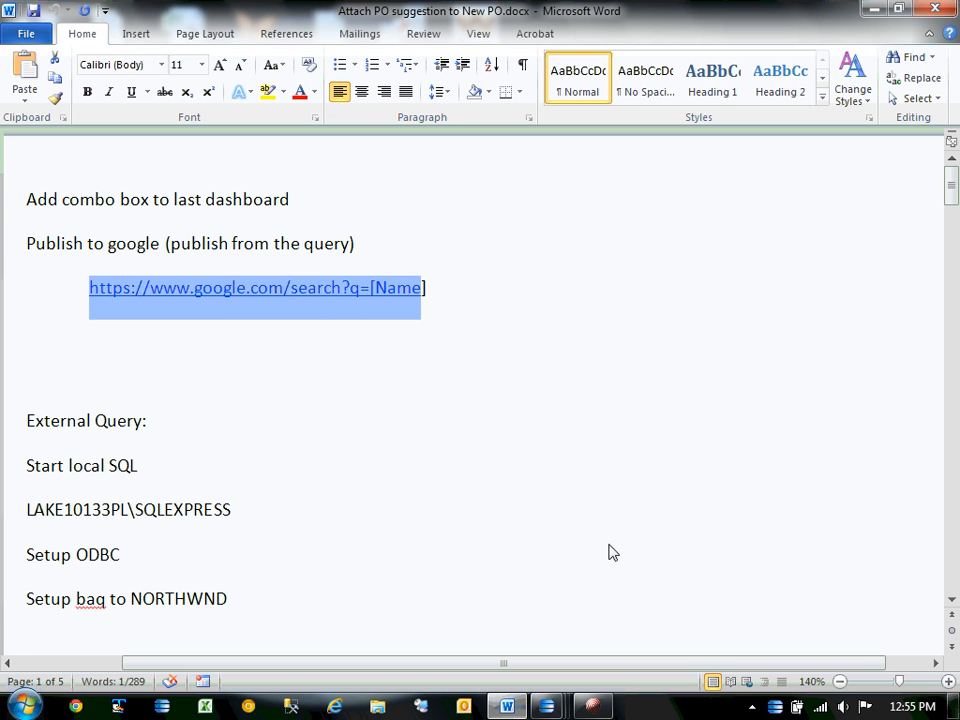
pyautogui.click(552, 706)
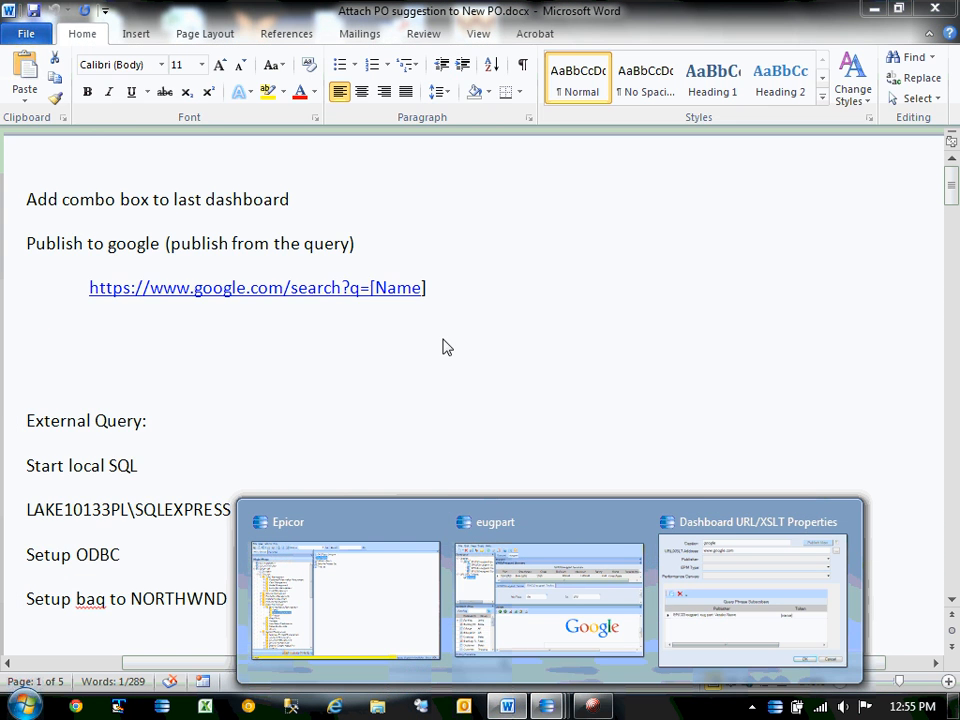
pyautogui.click(502, 545)
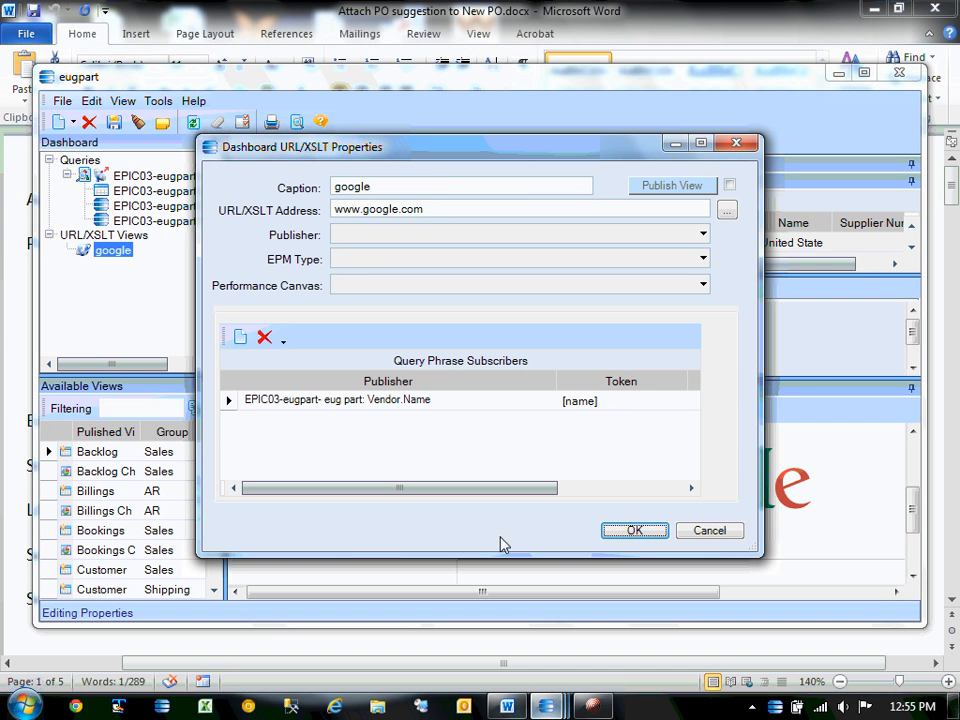
pyautogui.doubleClick(446, 218)
pyautogui.click(502, 235)
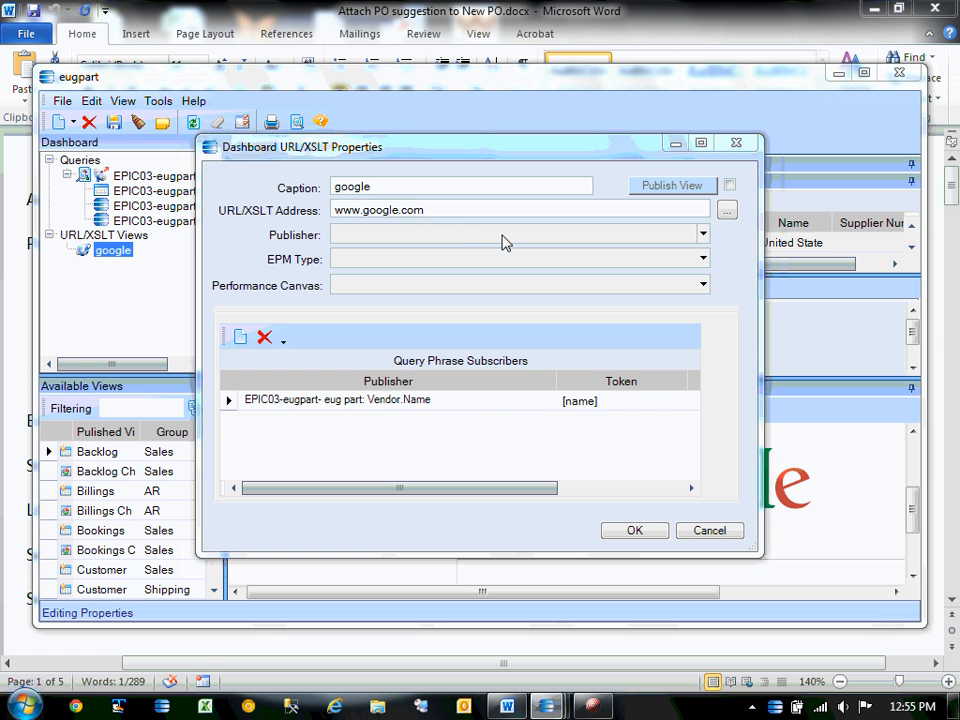
pyautogui.click(453, 206)
pyautogui.moveTo(453, 206); pyautogui.dragTo(249, 182)
pyautogui.hotkey('ctrl', 'v')
pyautogui.click(368, 208)
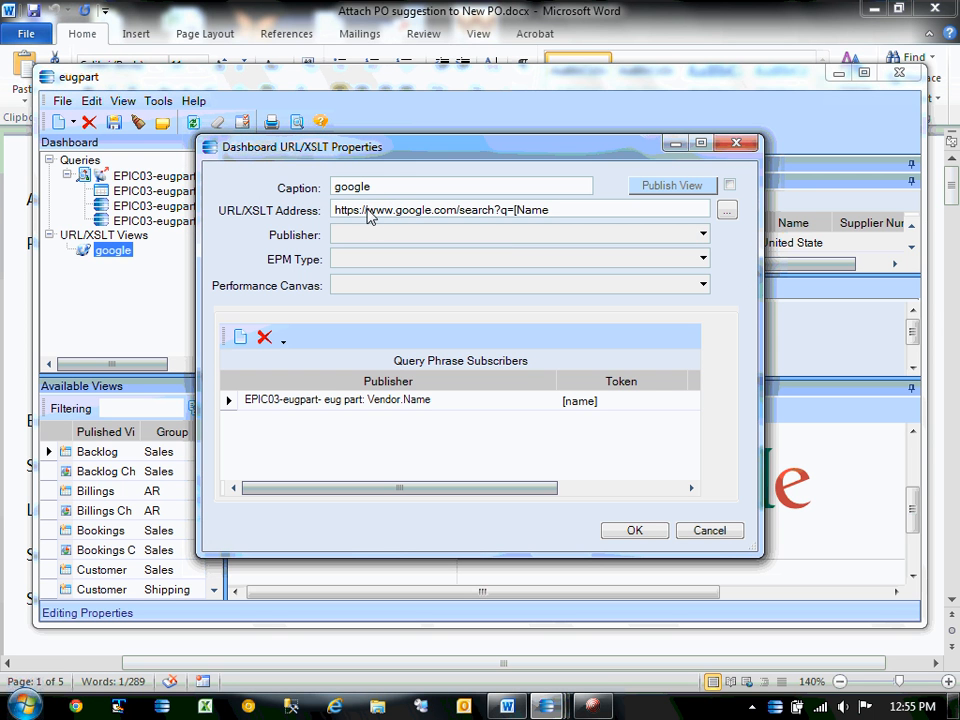
pyautogui.press('BackSpace')
pyautogui.press('BackSpace')
pyautogui.press('BackSpace')
pyautogui.press('BackSpace')
pyautogui.press('BackSpace')
pyautogui.press('BackSpace')
pyautogui.press('BackSpace')
pyautogui.press('BackSpace')
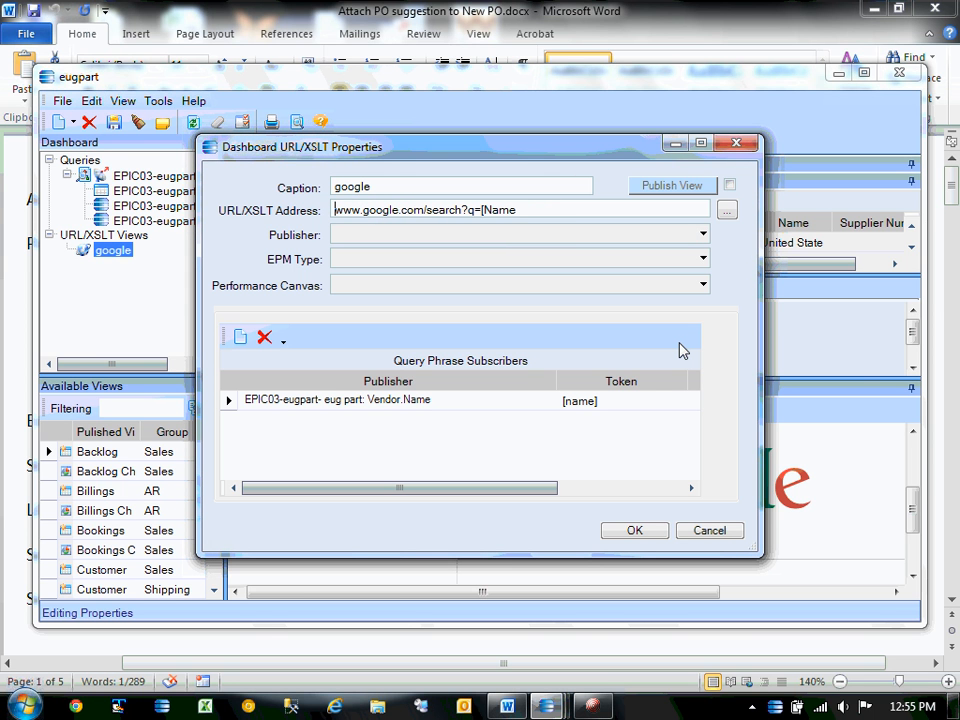
pyautogui.click(561, 212)
pyautogui.press('BackSpace')
pyautogui.press('BackSpace')
pyautogui.press('BackSpace')
pyautogui.press('BackSpace')
pyautogui.press('BackSpace')
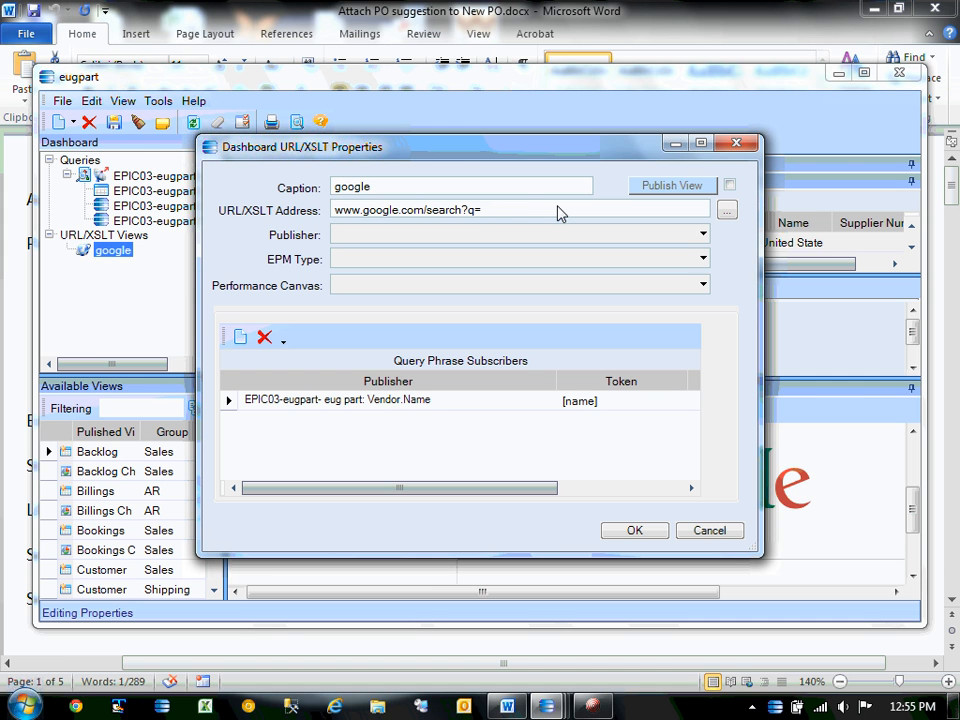
pyautogui.write('[name]')
pyautogui.click(635, 531)
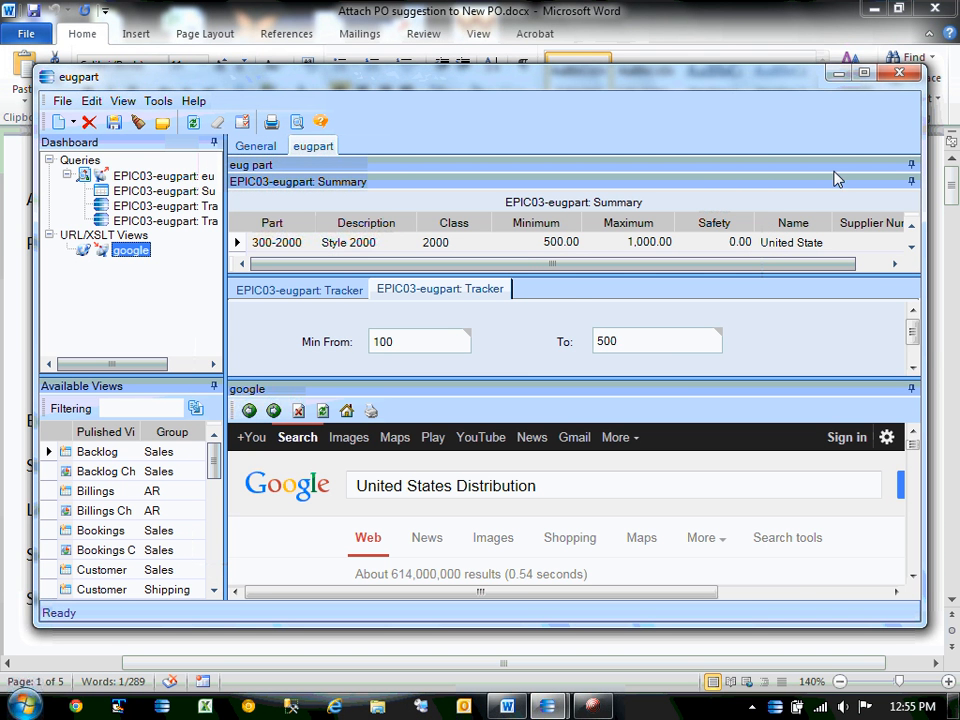
# Maximize the dashboard, clear the 2000 class and 500 upper-limit filters, and refresh.
pyautogui.click(864, 73)
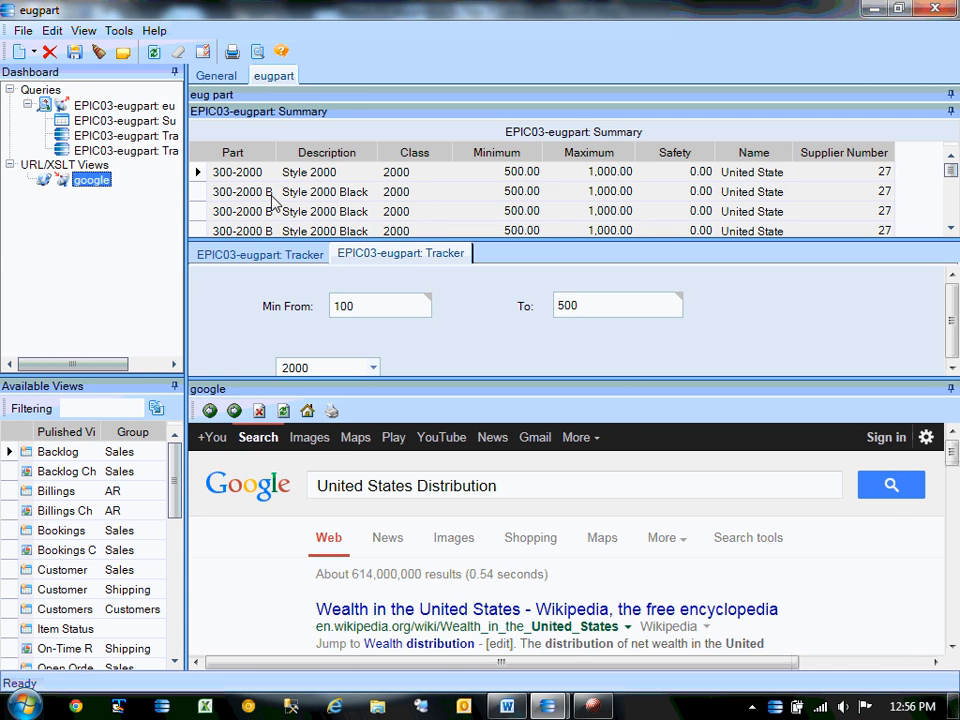
pyautogui.click(200, 193)
pyautogui.scroll(-3, 201, 194)
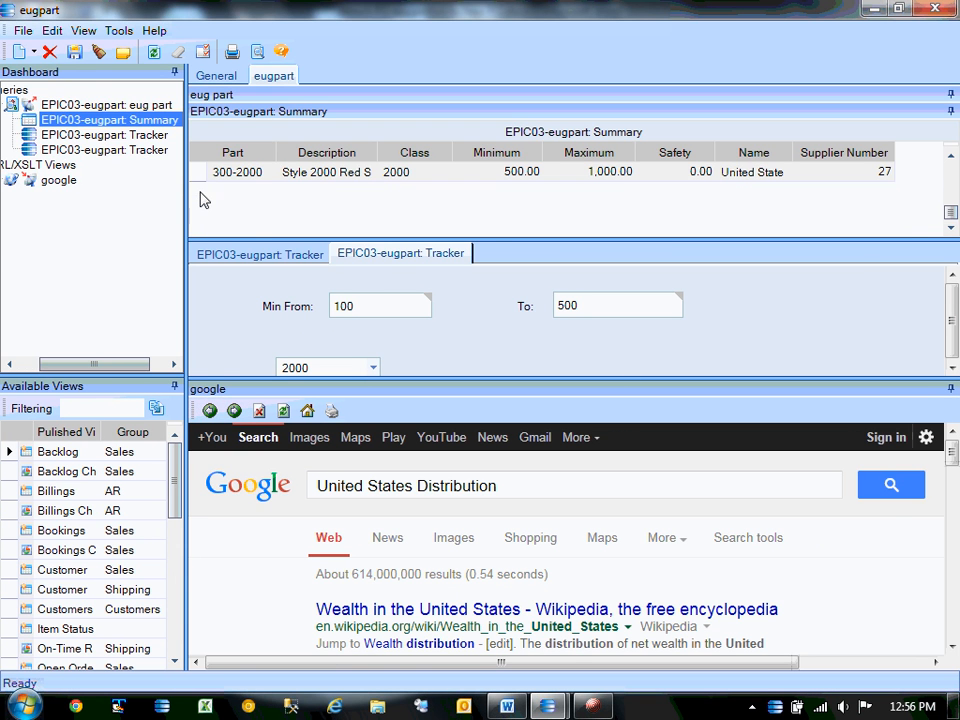
pyautogui.scroll(2, 201, 194)
pyautogui.doubleClick(361, 368)
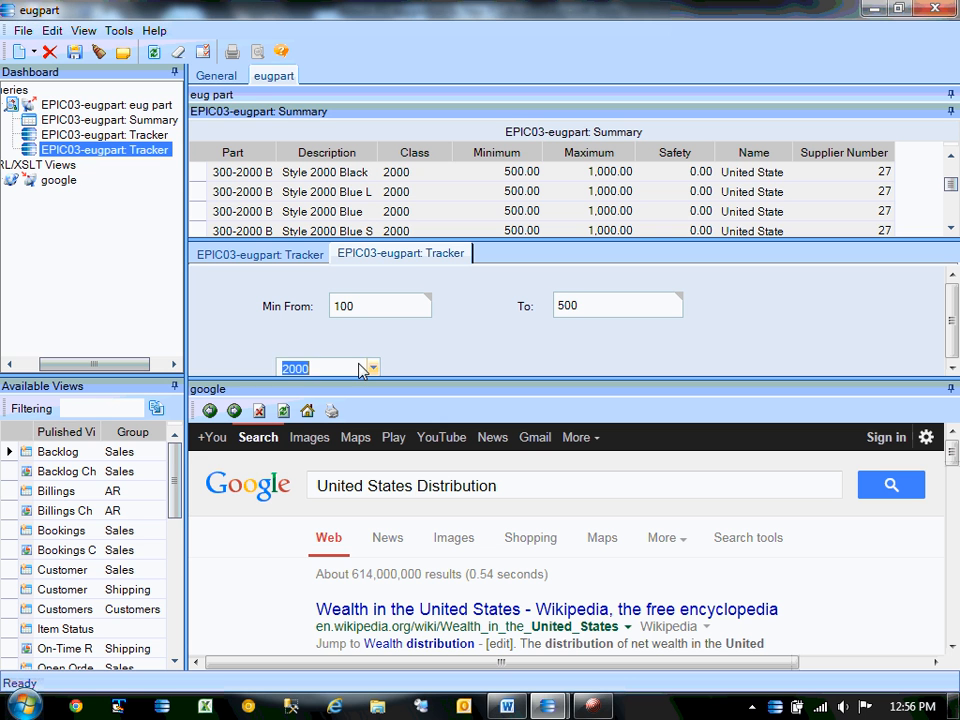
pyautogui.press('Delete')
pyautogui.doubleClick(590, 310)
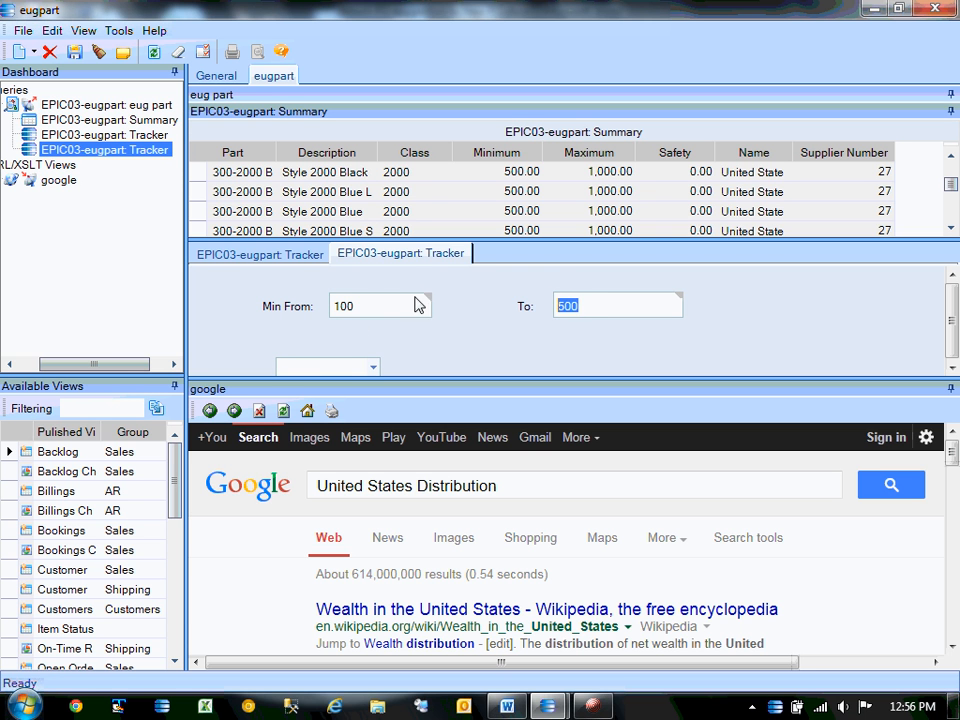
pyautogui.press('Delete')
pyautogui.click(153, 52)
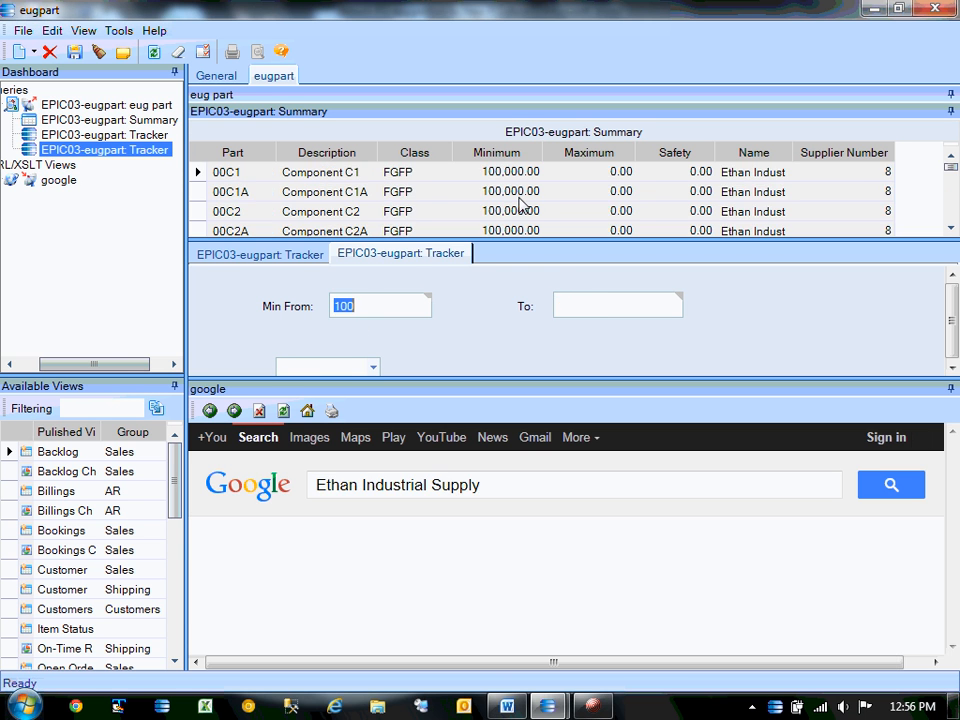
# Select parts 00C2, 00P-BTO, 030-2334 and 0LC1 to check Google follows each vendor.
pyautogui.click(199, 211)
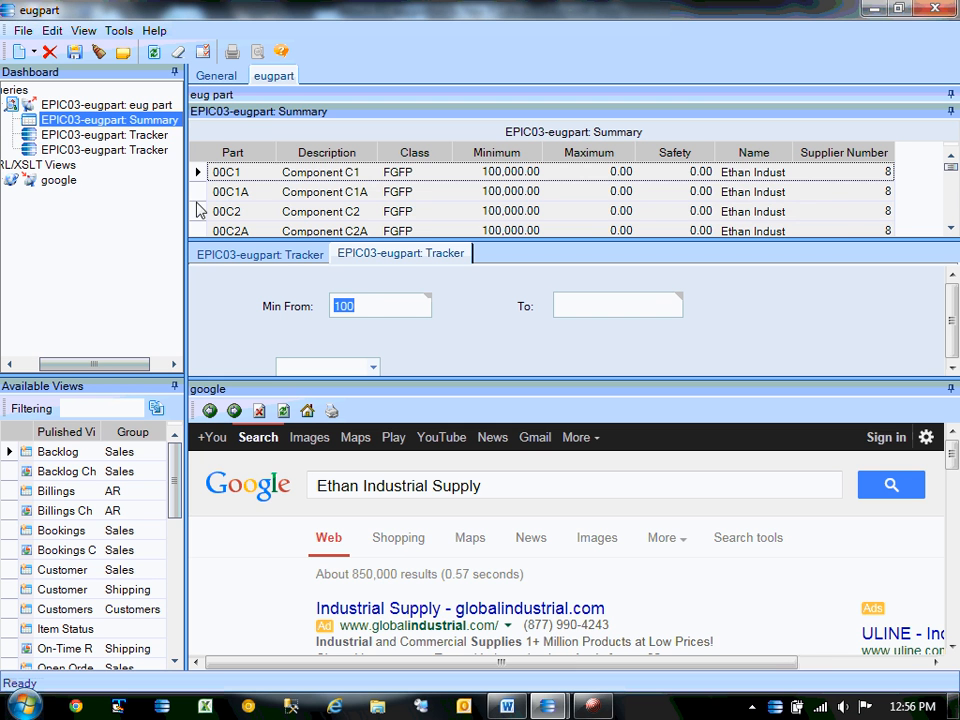
pyautogui.click(199, 211)
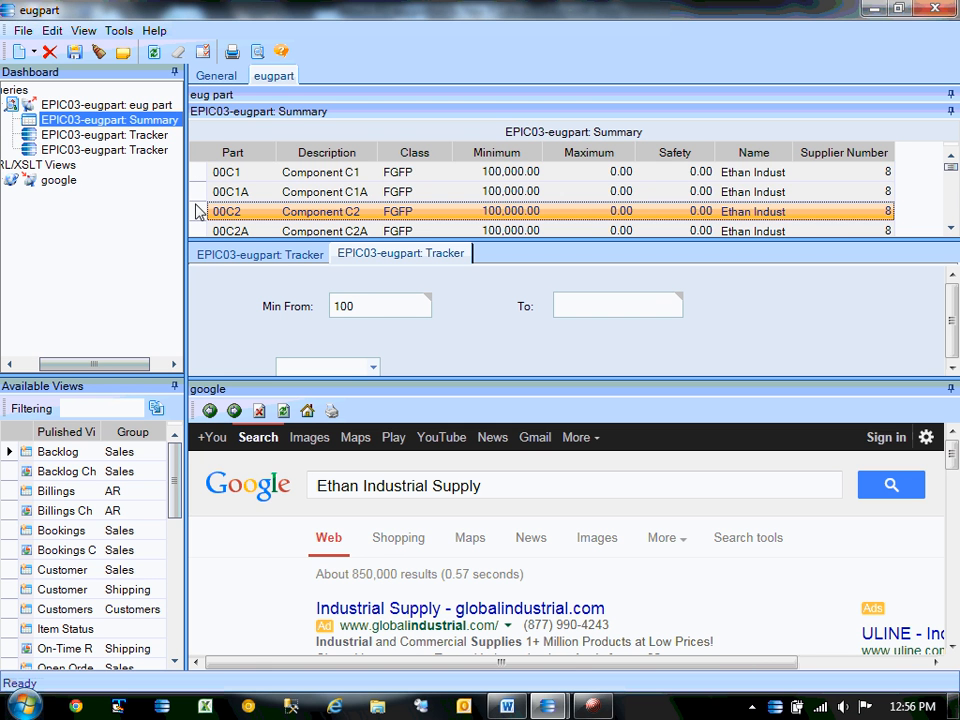
pyautogui.click(199, 212)
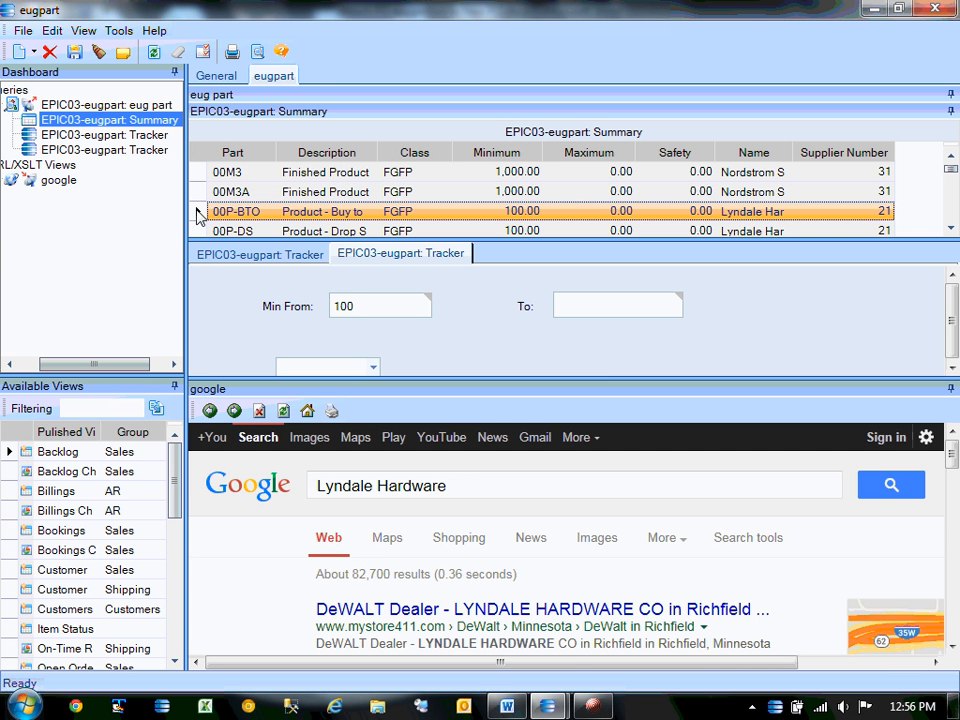
pyautogui.click(251, 211)
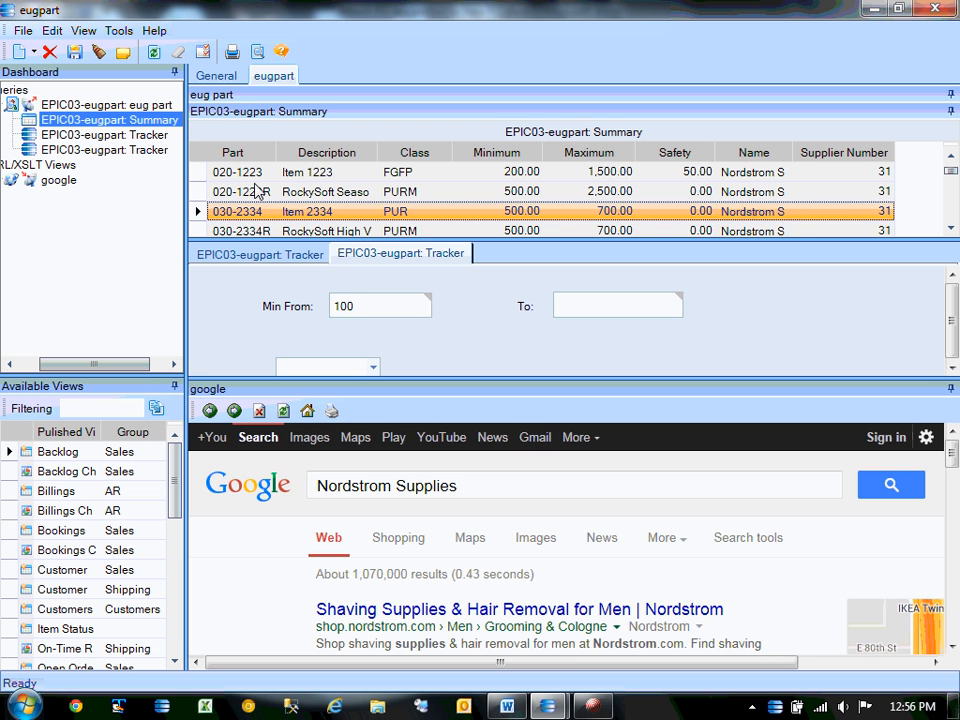
pyautogui.click(214, 211)
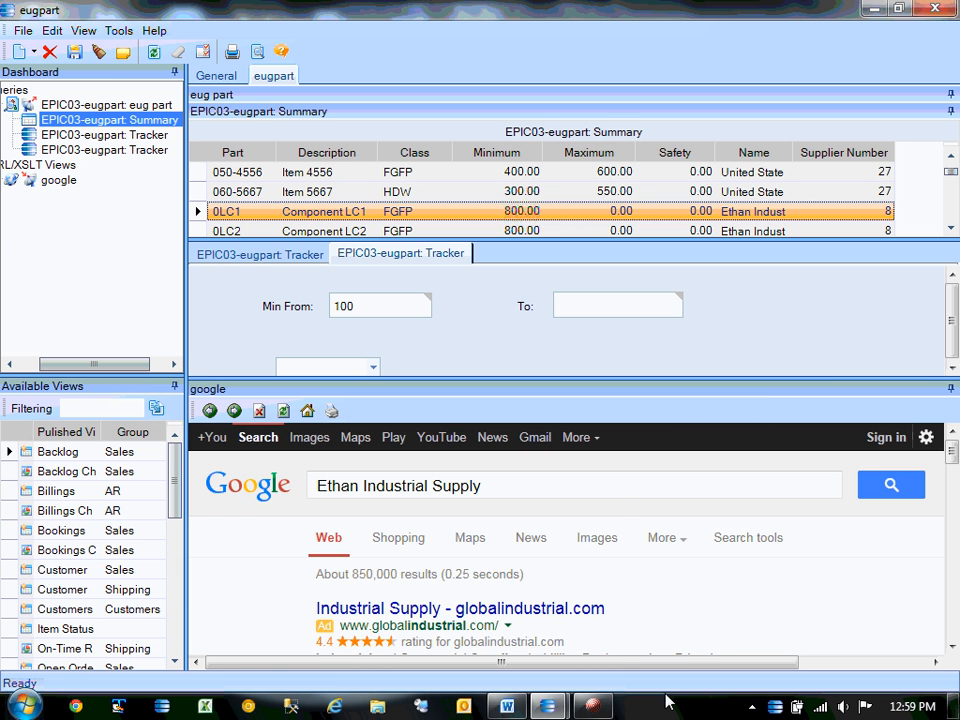
# Briefly show the Word notes, minimize them, then minimize the eugpart dashboard.
pyautogui.moveTo(510, 708)
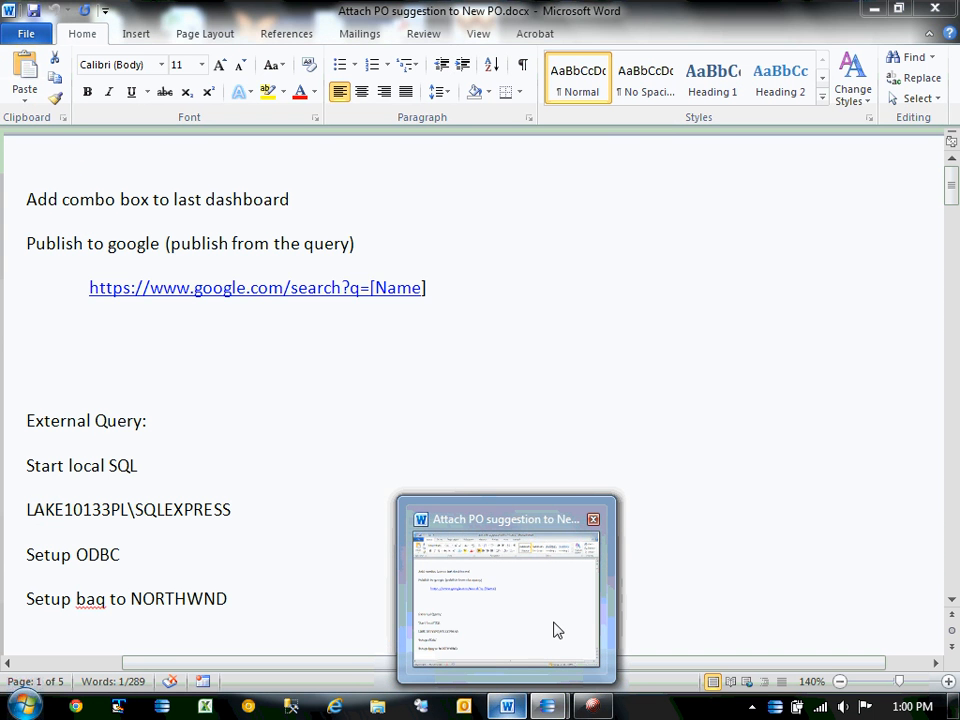
pyautogui.click(558, 628)
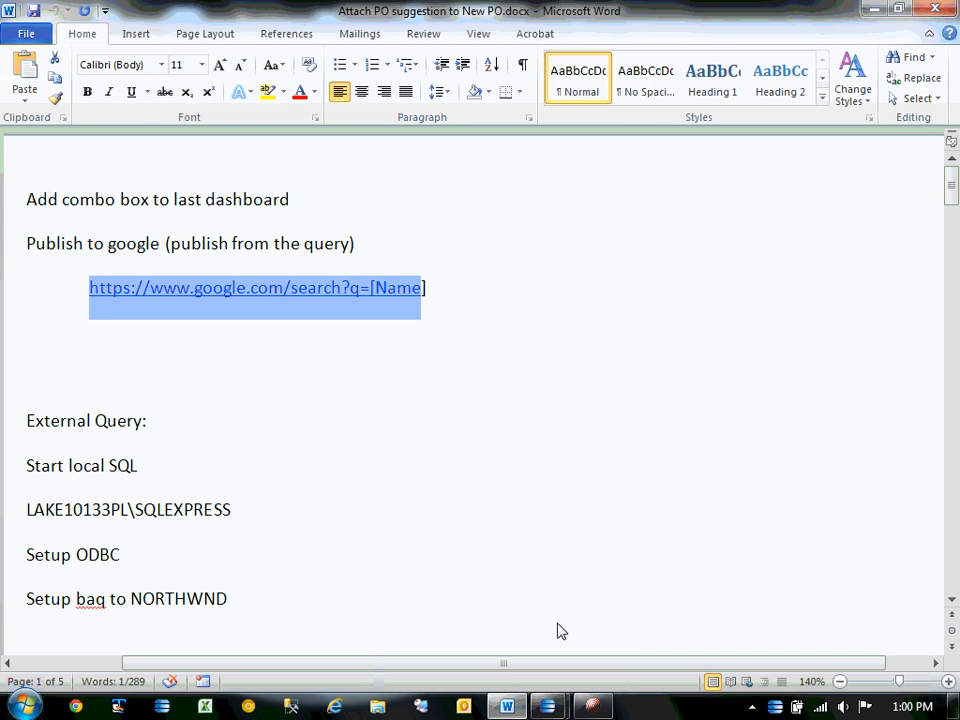
pyautogui.click(871, 9)
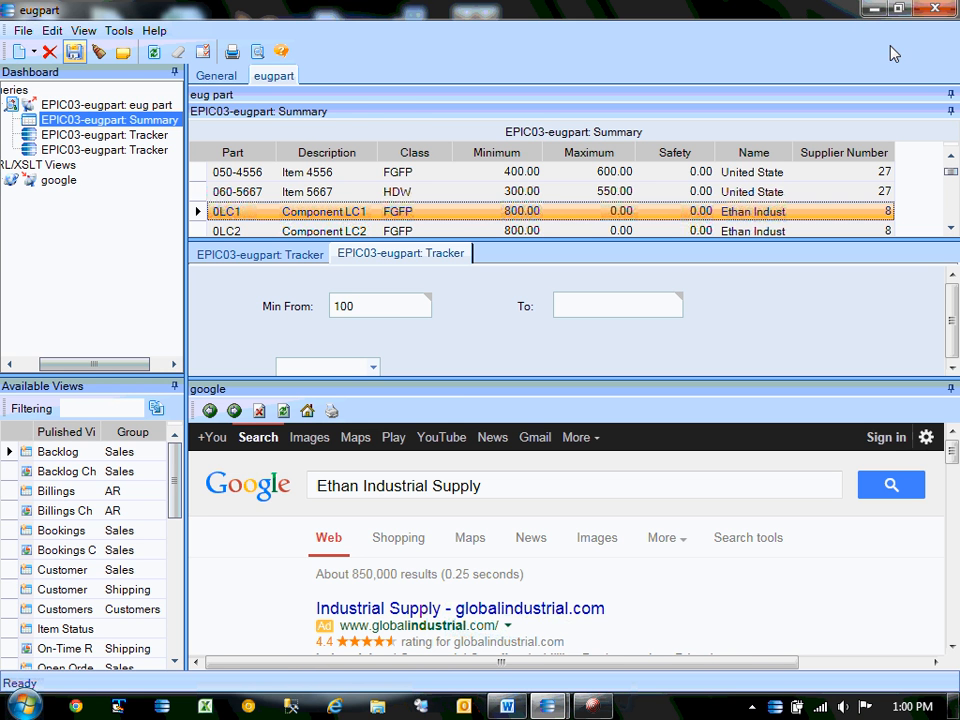
pyautogui.click(875, 10)
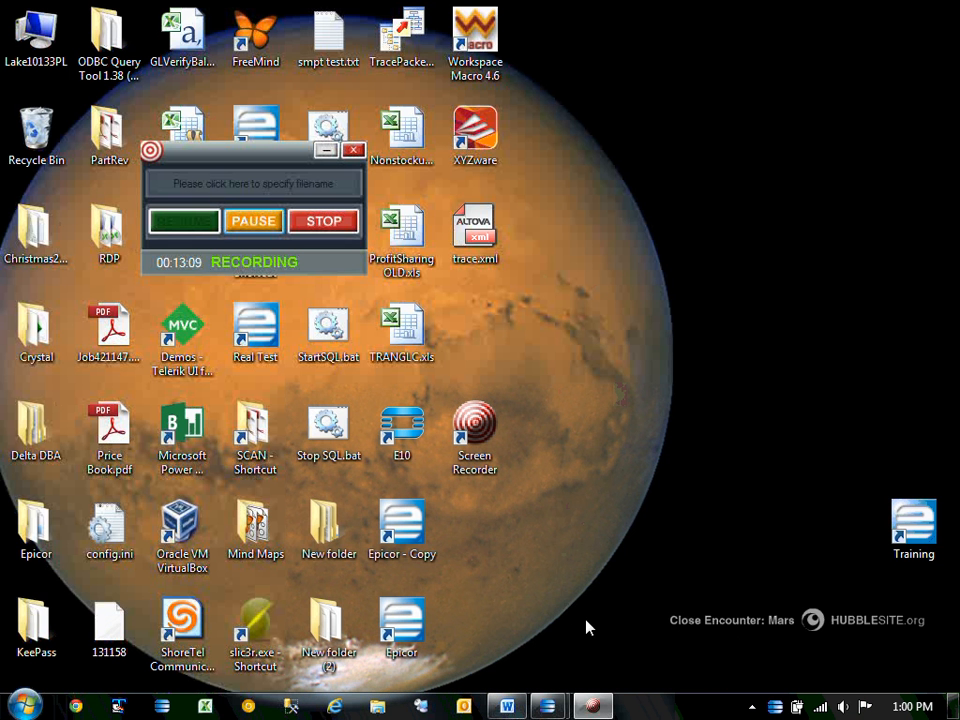
# Run StartSQL.bat as administrator to start the SQL Server Express services.
pyautogui.rightClick(327, 342)
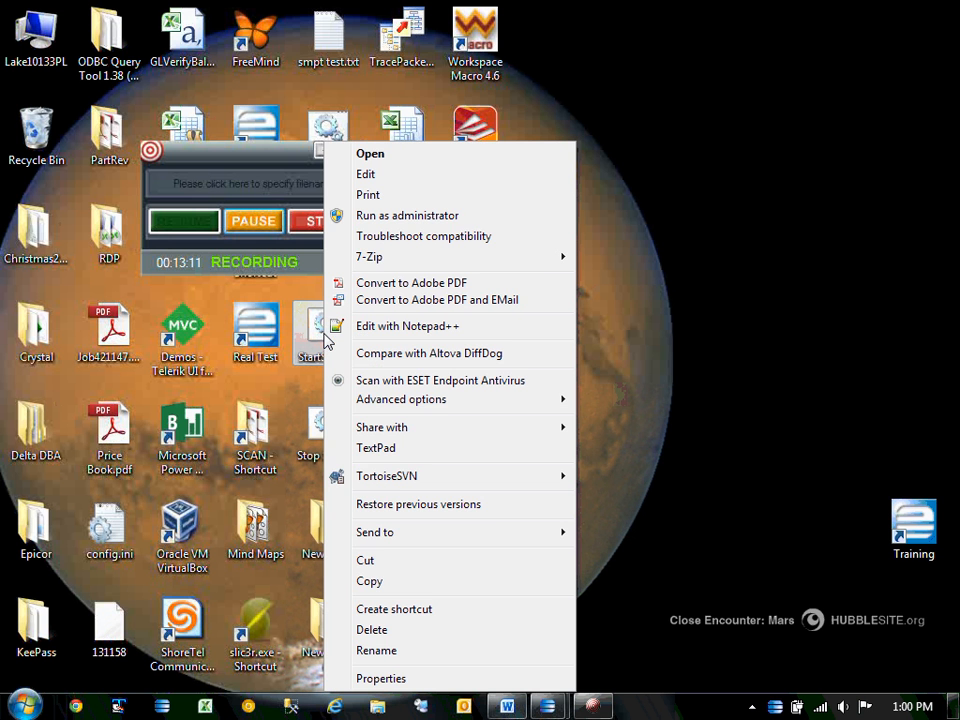
pyautogui.click(408, 216)
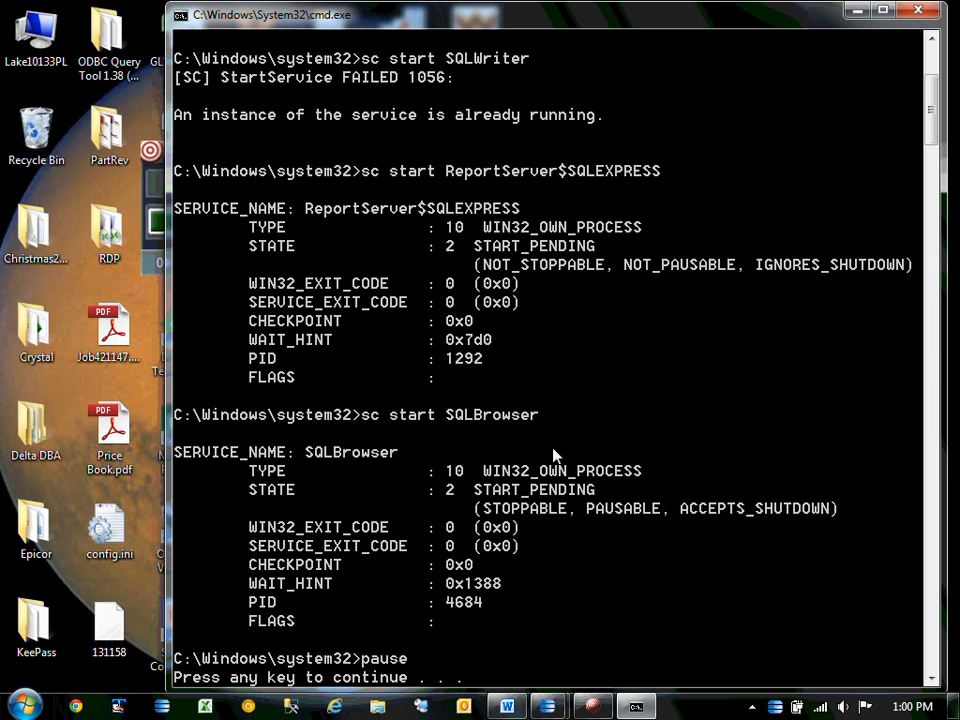
pyautogui.press('Return')
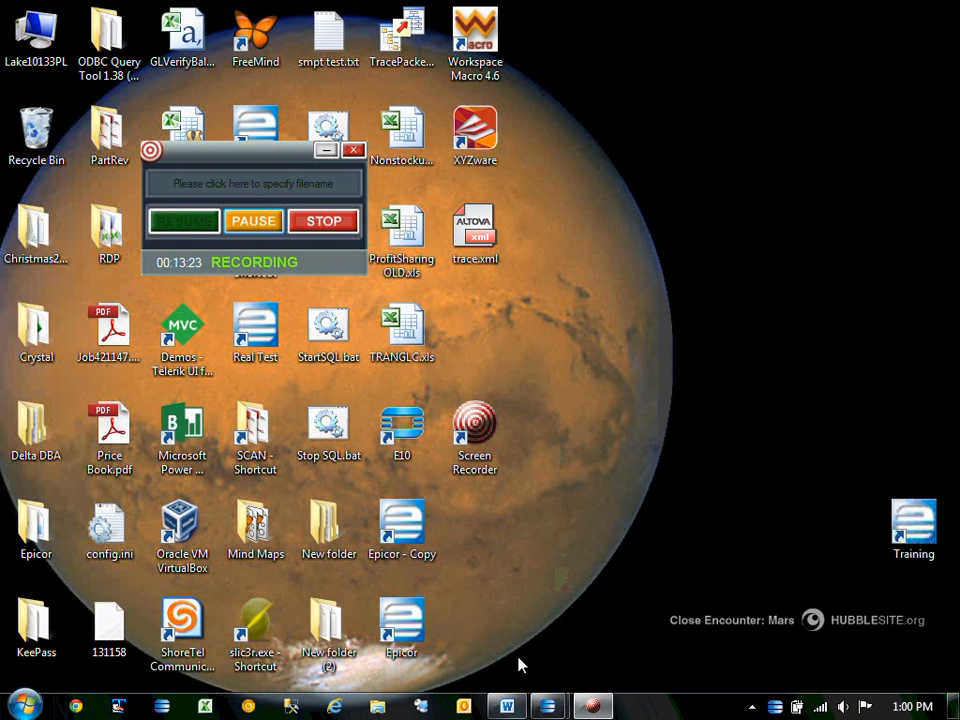
# Bring the Word notes document back up from the taskbar.
pyautogui.moveTo(536, 706)
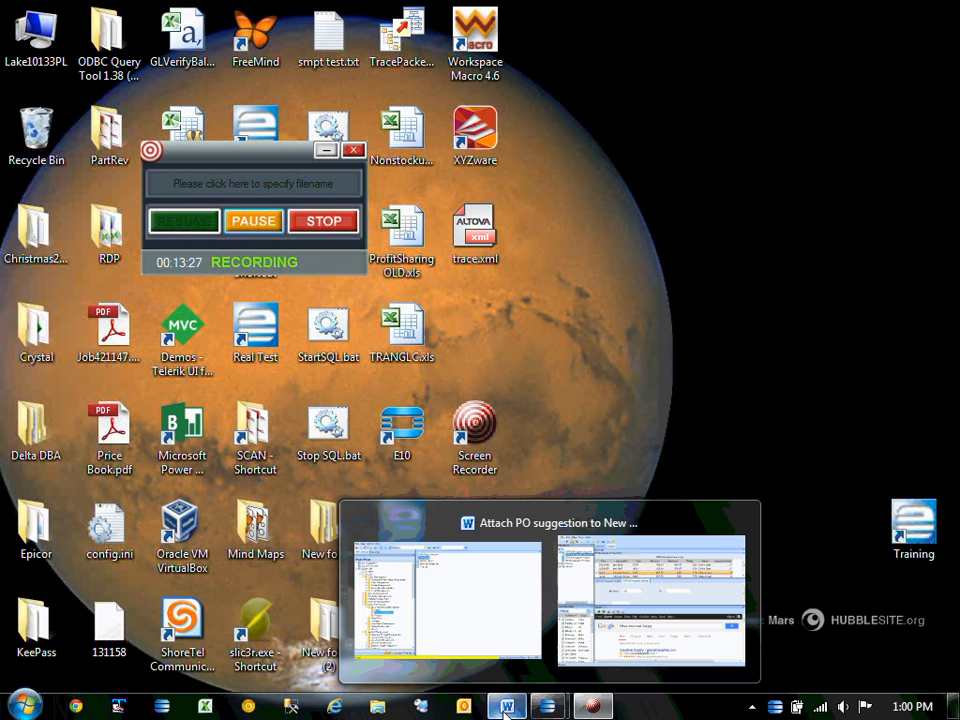
pyautogui.click(507, 706)
pyautogui.moveTo(547, 706)
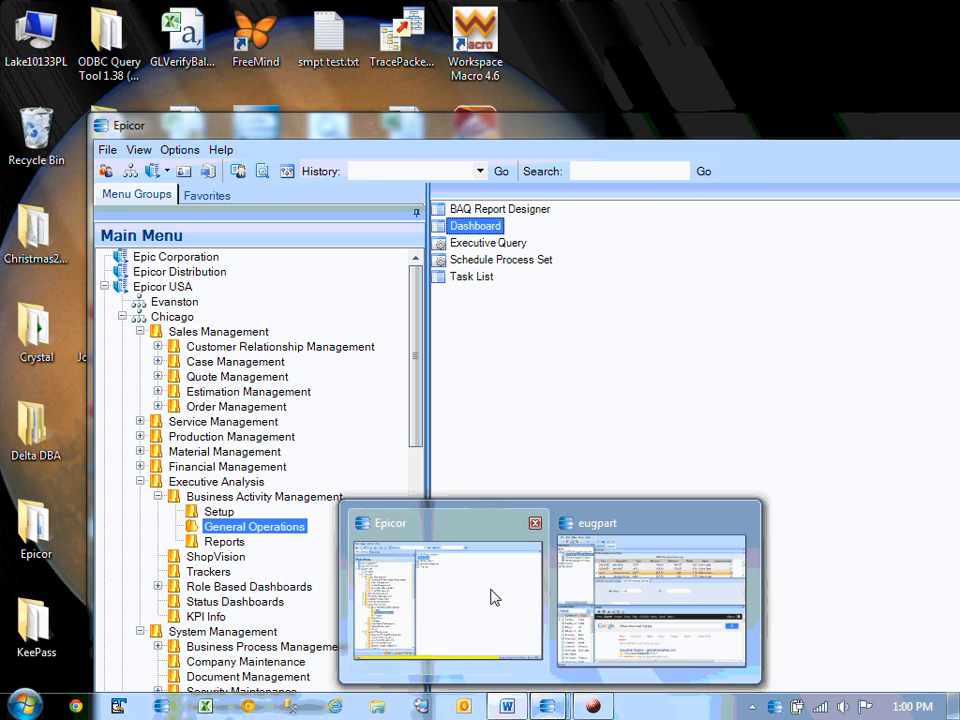
# Bring the Epicor Main Menu forward, deselect Dashboard, and move the window top-left.
pyautogui.click(494, 597)
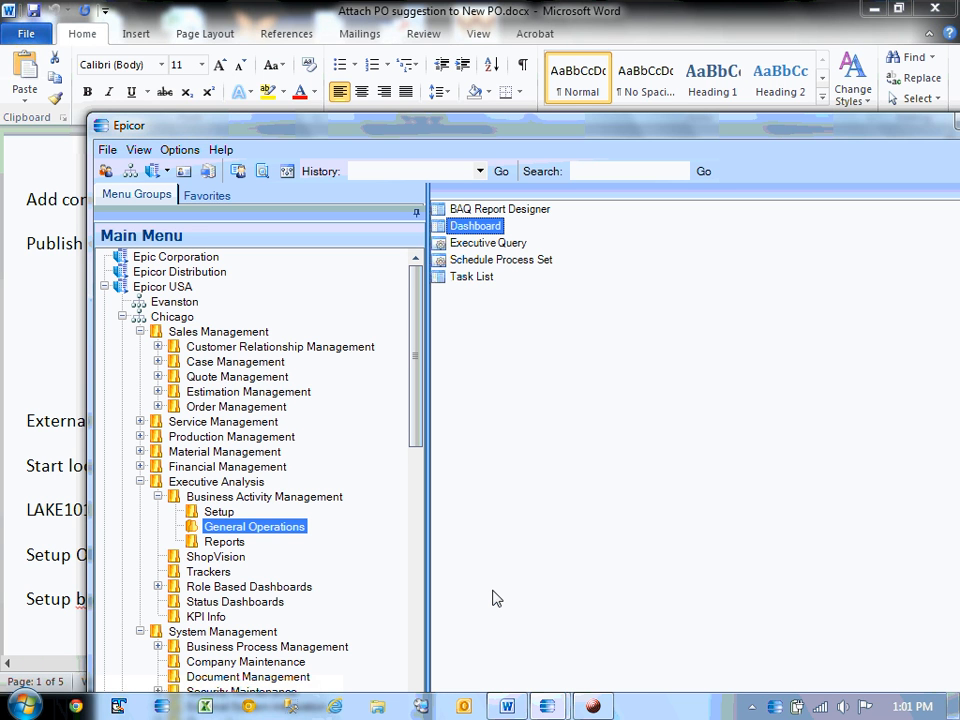
pyautogui.click(492, 598)
pyautogui.moveTo(395, 137); pyautogui.dragTo(330, 57)
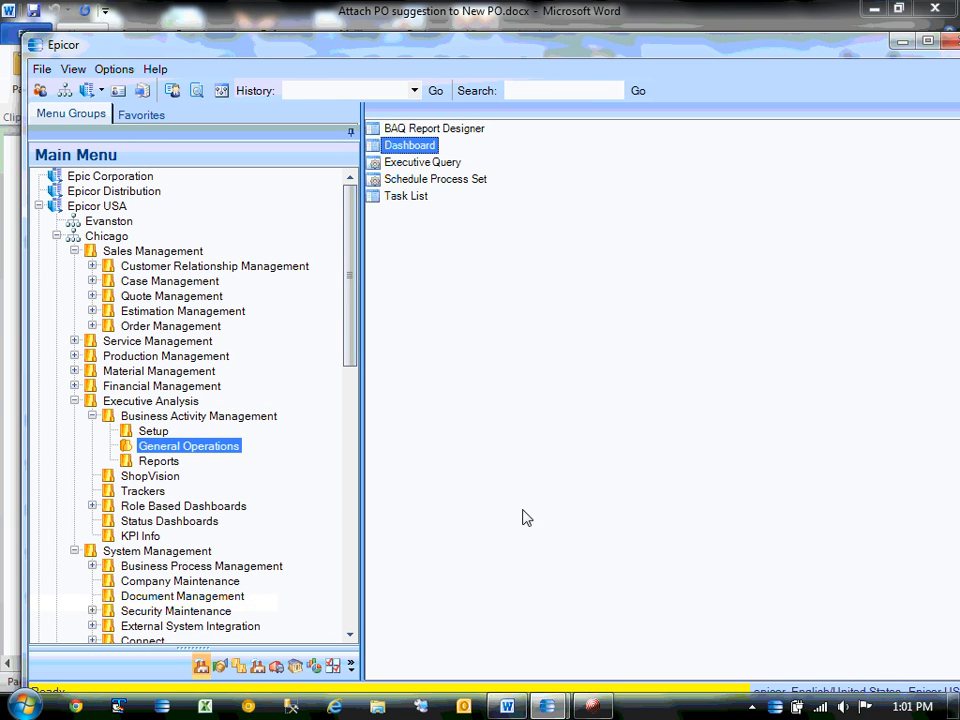
# Connect to the Epicor-test02 server and open its remote Start menu.
pyautogui.click(418, 708)
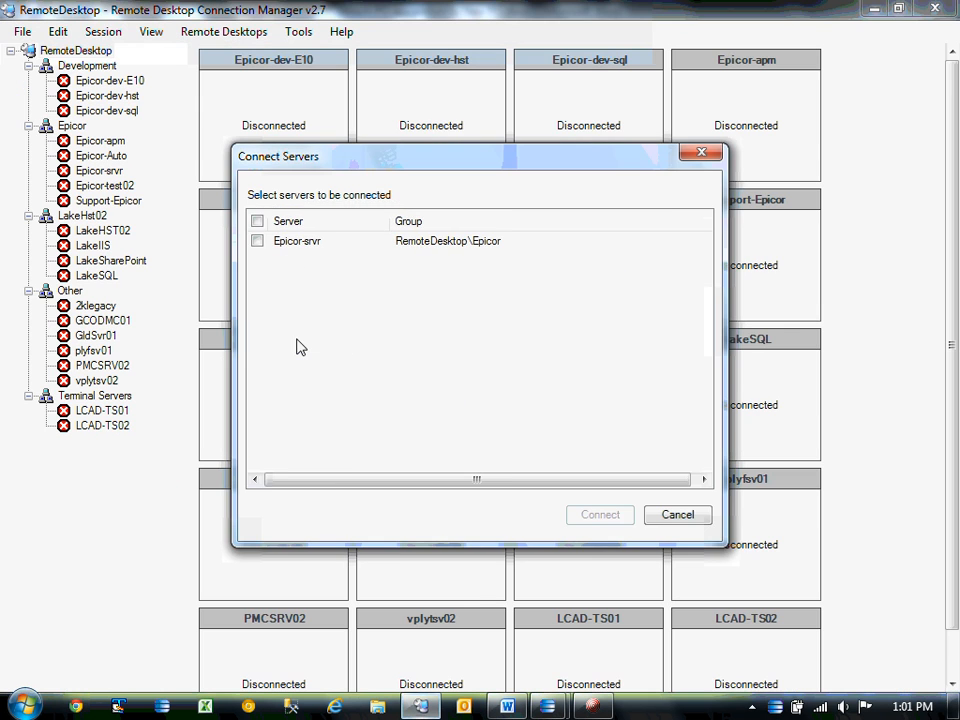
pyautogui.click(704, 517)
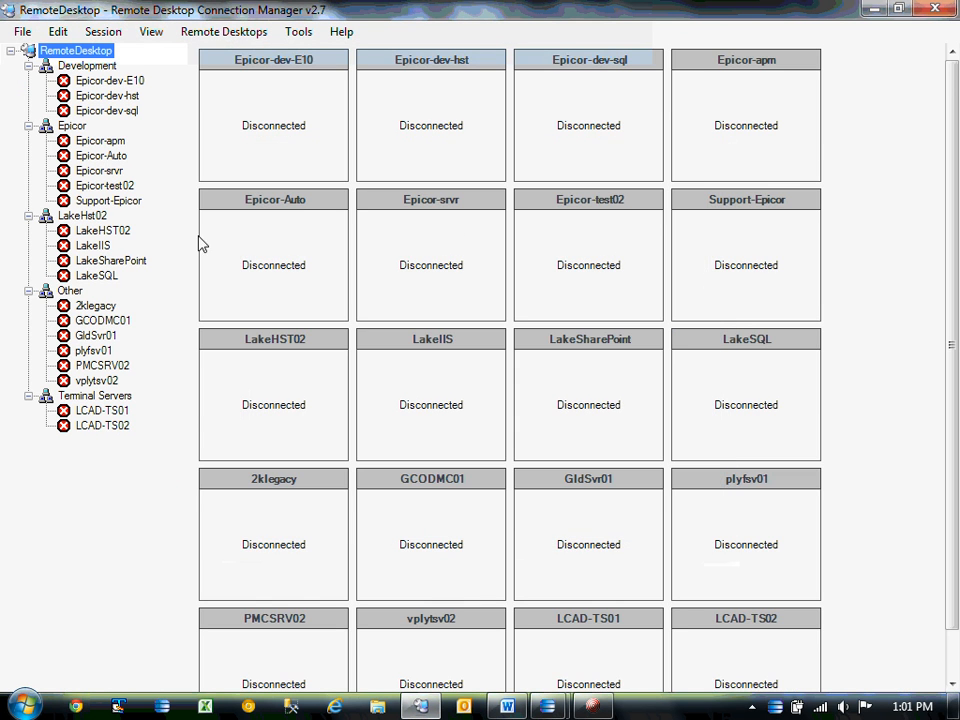
pyautogui.click(117, 189)
pyautogui.rightClick(117, 190)
pyautogui.click(128, 198)
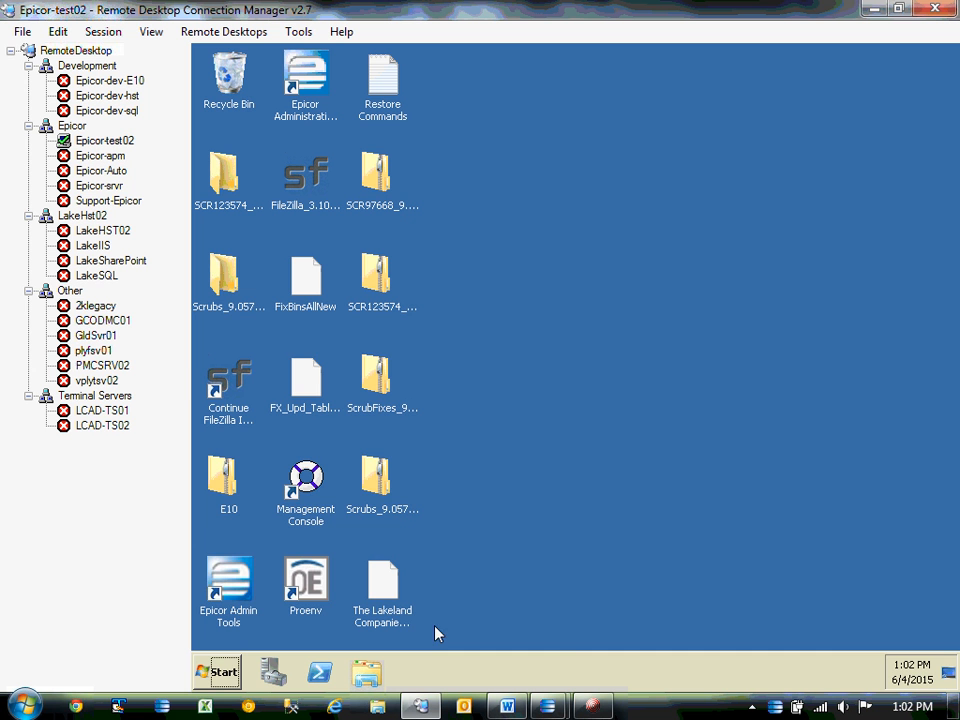
pyautogui.click(222, 672)
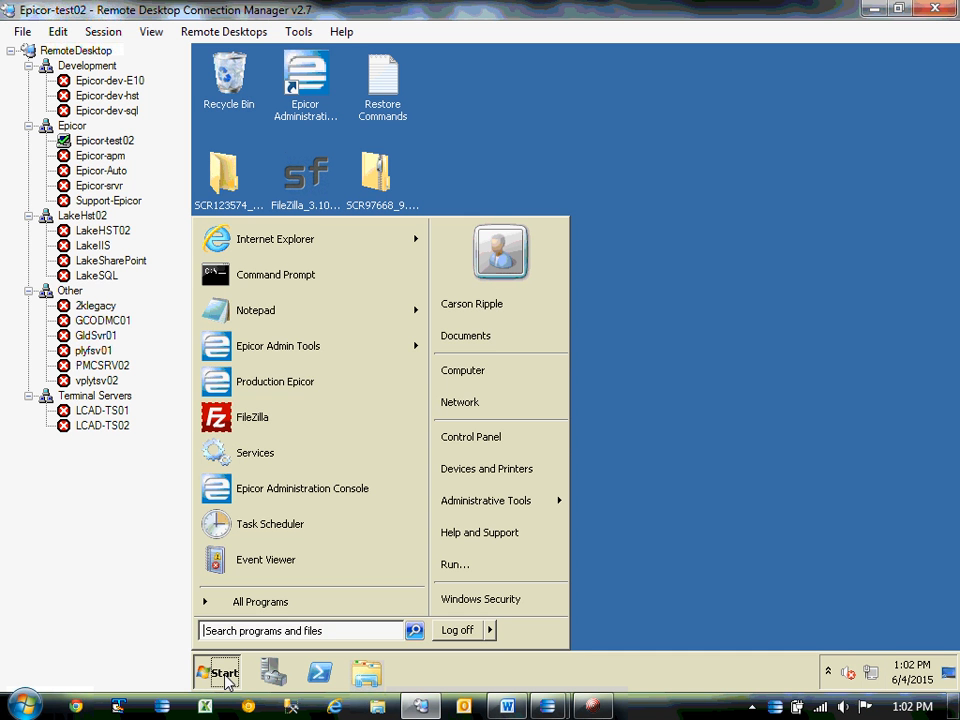
# Open Data Sources (ODBC) from Administrative Tools and add a new System DSN.
pyautogui.click(506, 442)
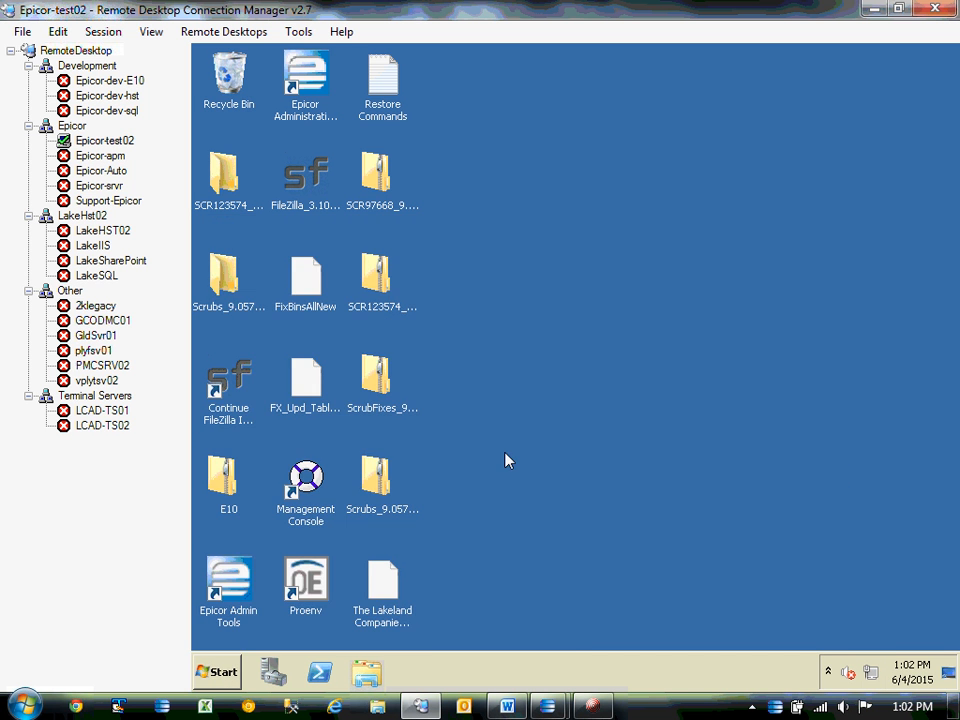
pyautogui.click(943, 91)
pyautogui.click(214, 674)
pyautogui.moveTo(510, 502)
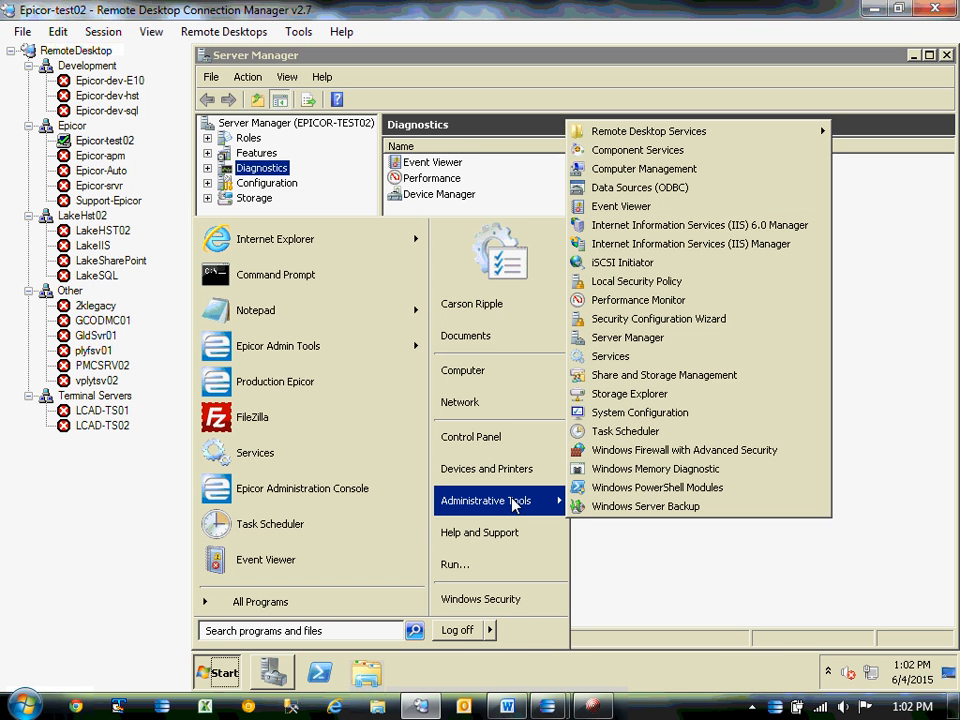
pyautogui.click(616, 188)
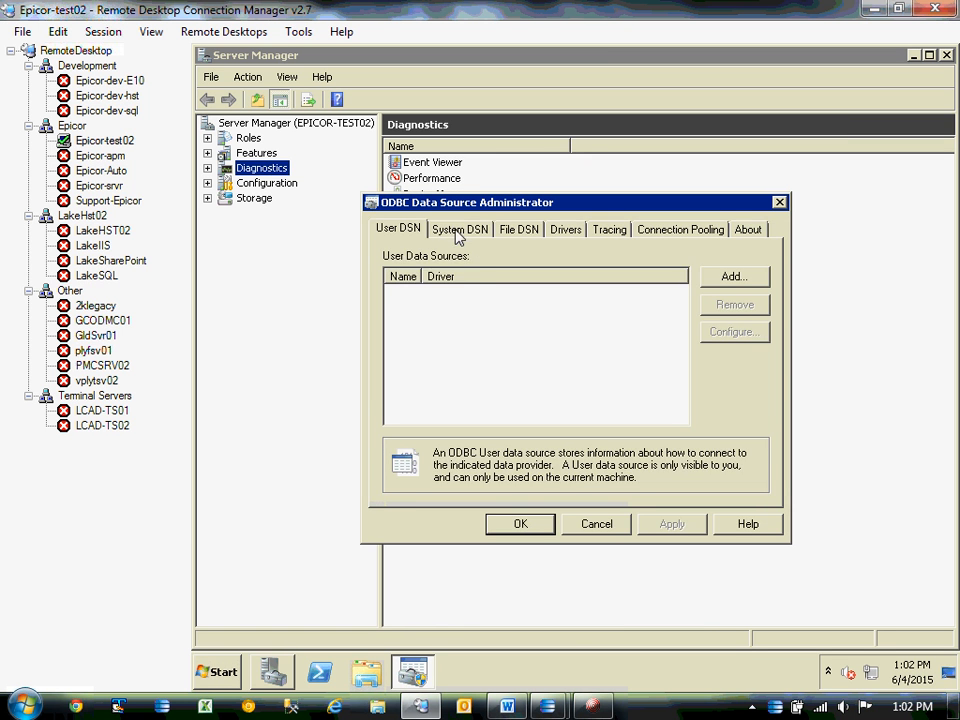
pyautogui.click(459, 231)
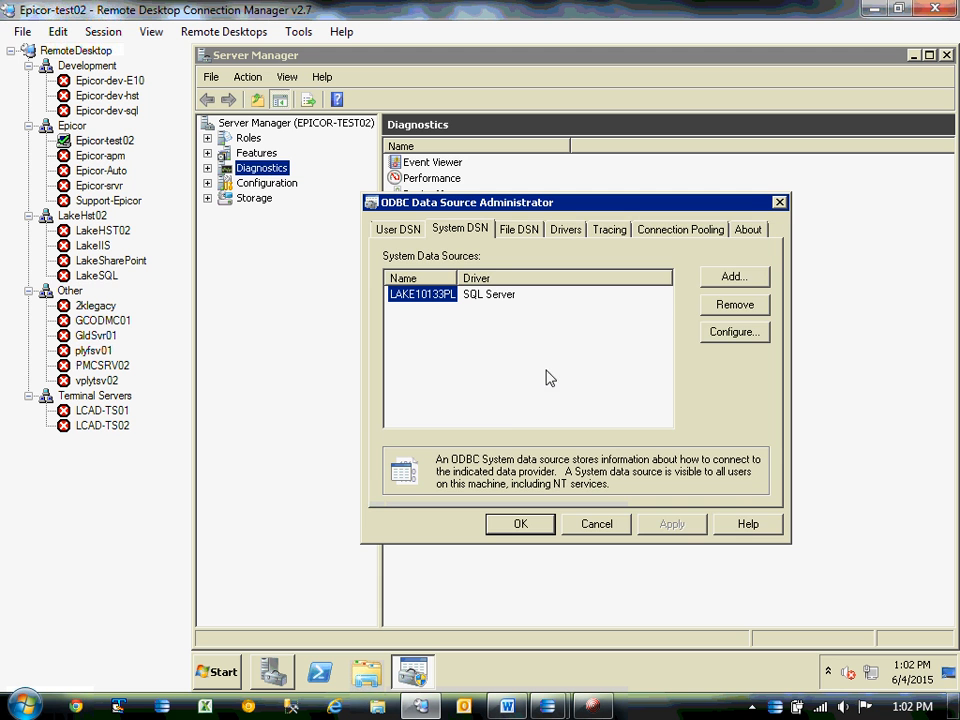
pyautogui.click(735, 276)
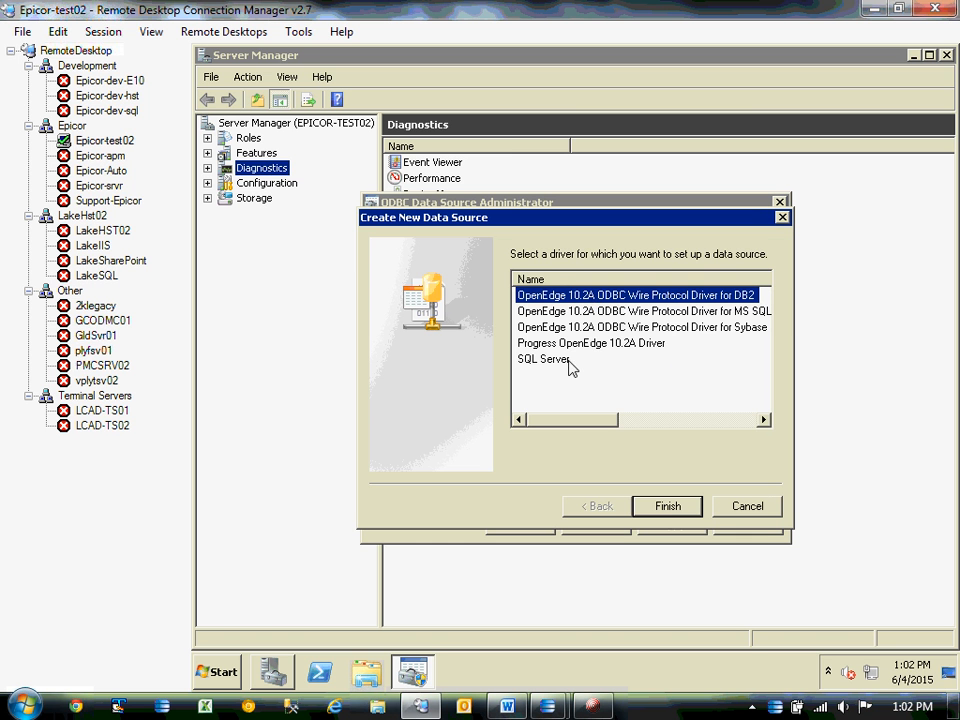
# Choose the SQL Server driver and name the new data source EUG with description EUG.
pyautogui.click(562, 360)
pyautogui.click(674, 508)
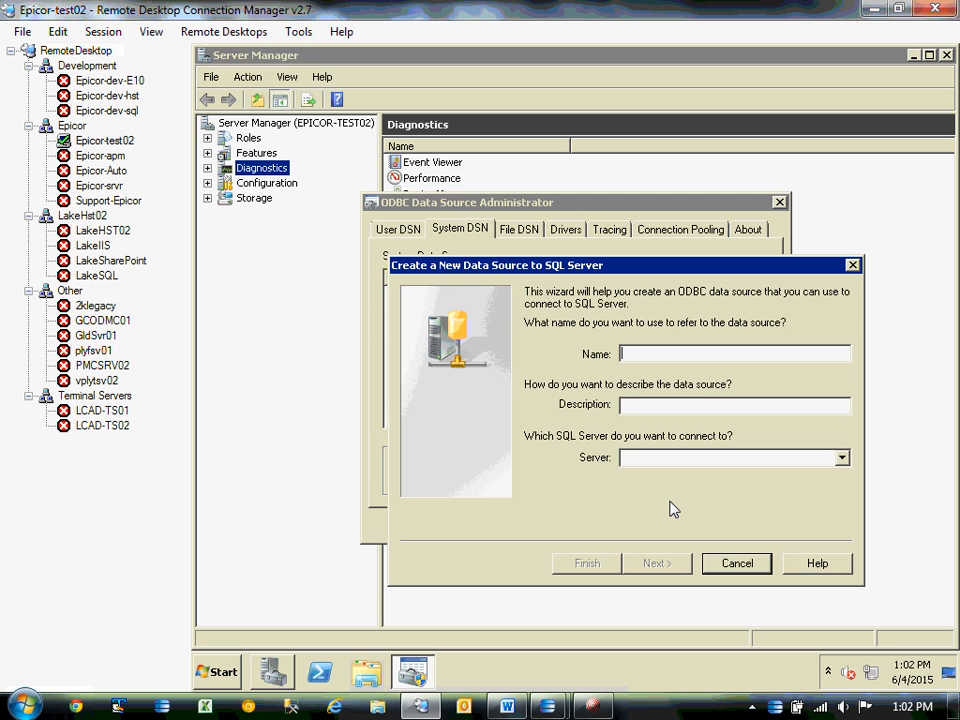
pyautogui.write('EUG')
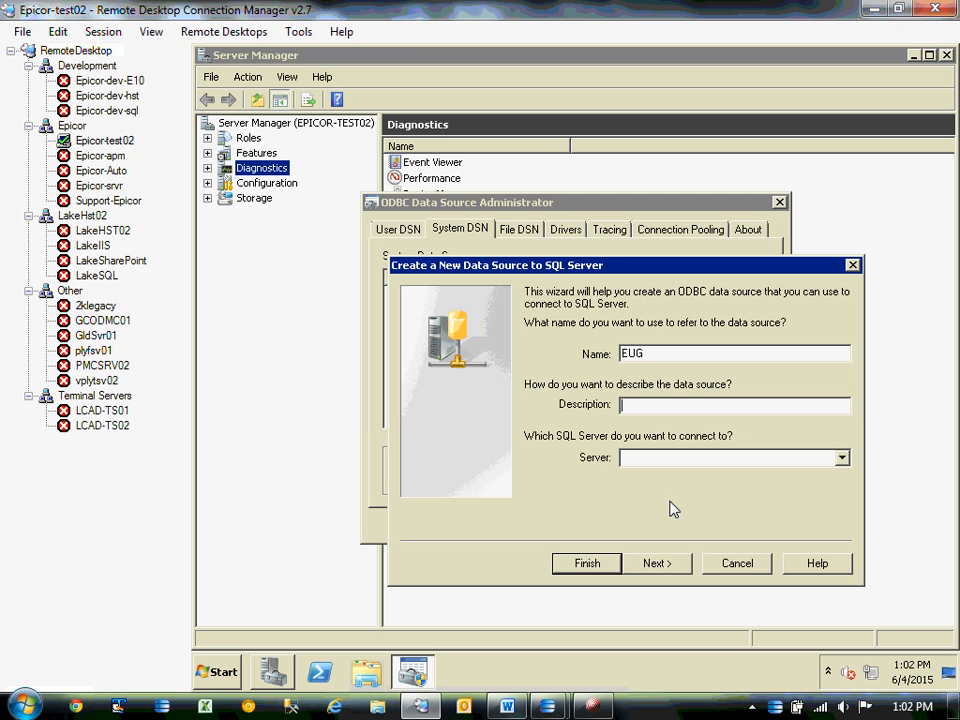
pyautogui.write('EUG')
# Copy LAKE10133PL\SQLEXPRESS from the Word notes into the Server field and continue.
pyautogui.click(508, 707)
pyautogui.click(180, 421)
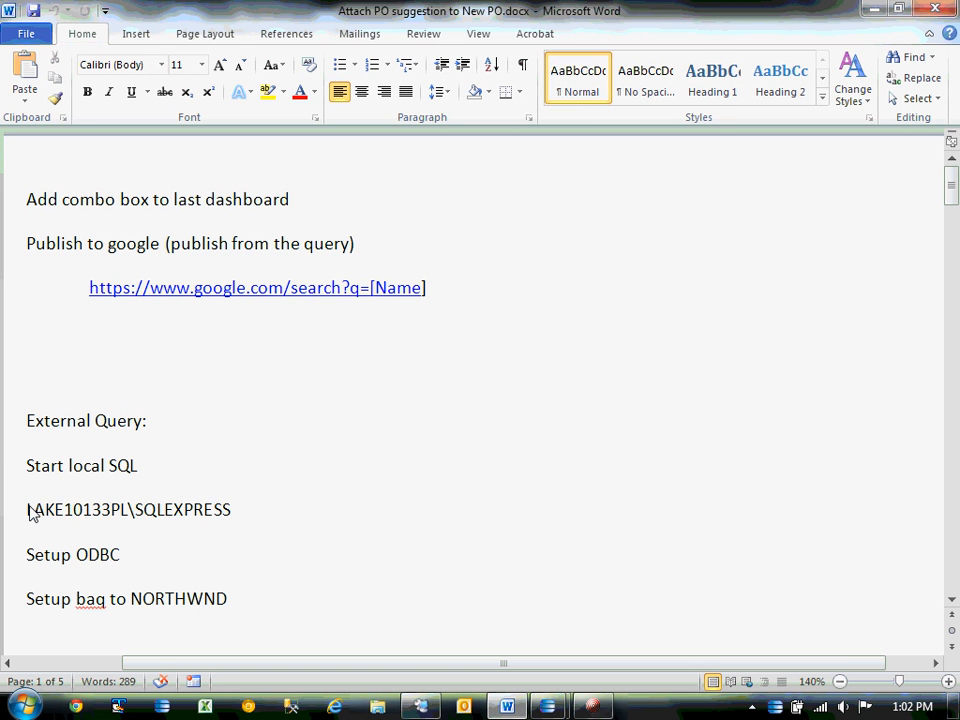
pyautogui.moveTo(28, 510); pyautogui.dragTo(205, 513)
pyautogui.hotkey('ctrl', 'c')
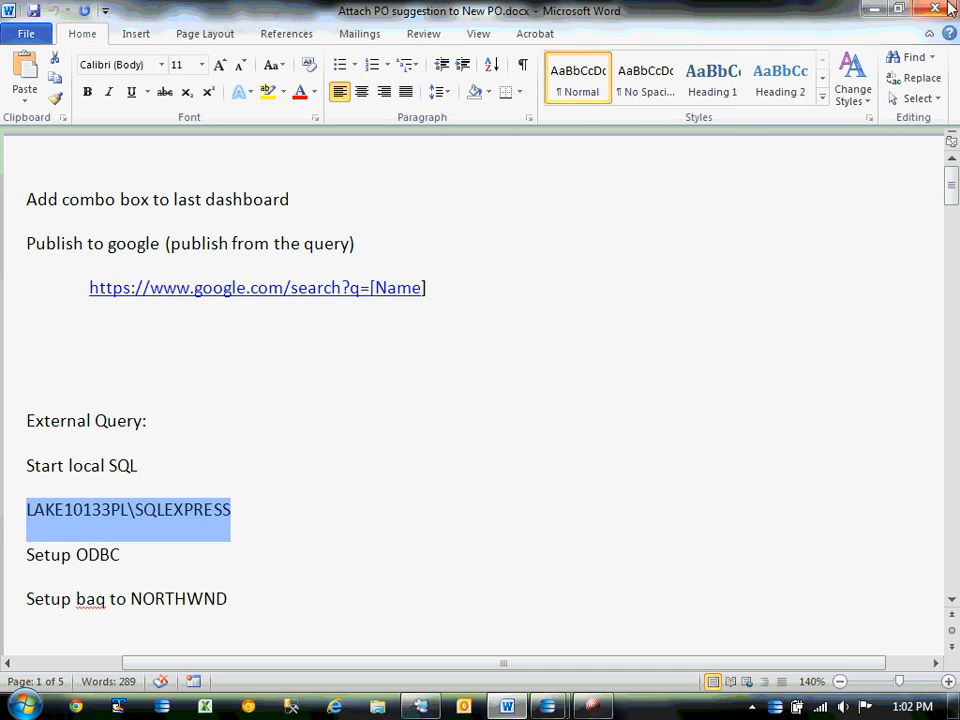
pyautogui.click(870, 8)
pyautogui.click(640, 463)
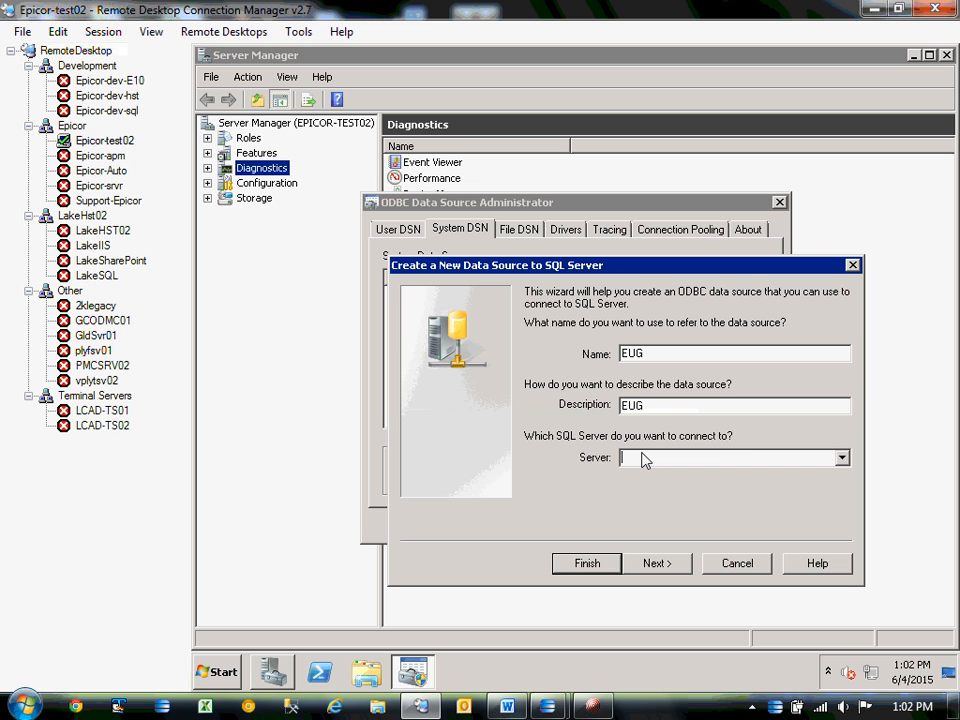
pyautogui.hotkey('ctrl', 'v')
pyautogui.moveTo(689, 458); pyautogui.dragTo(613, 465)
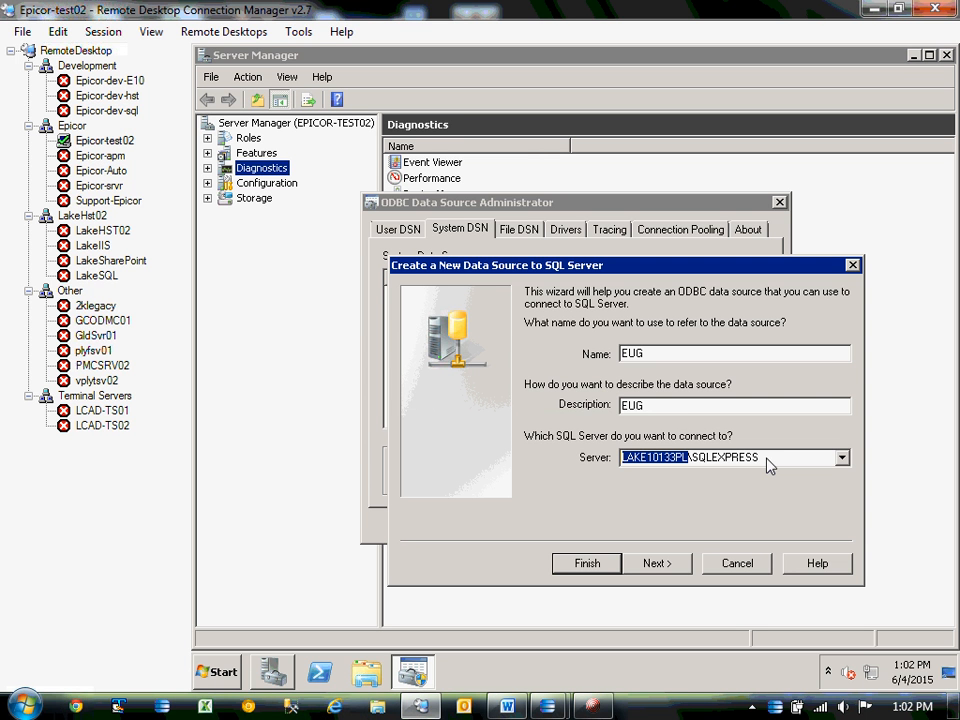
pyautogui.click(662, 566)
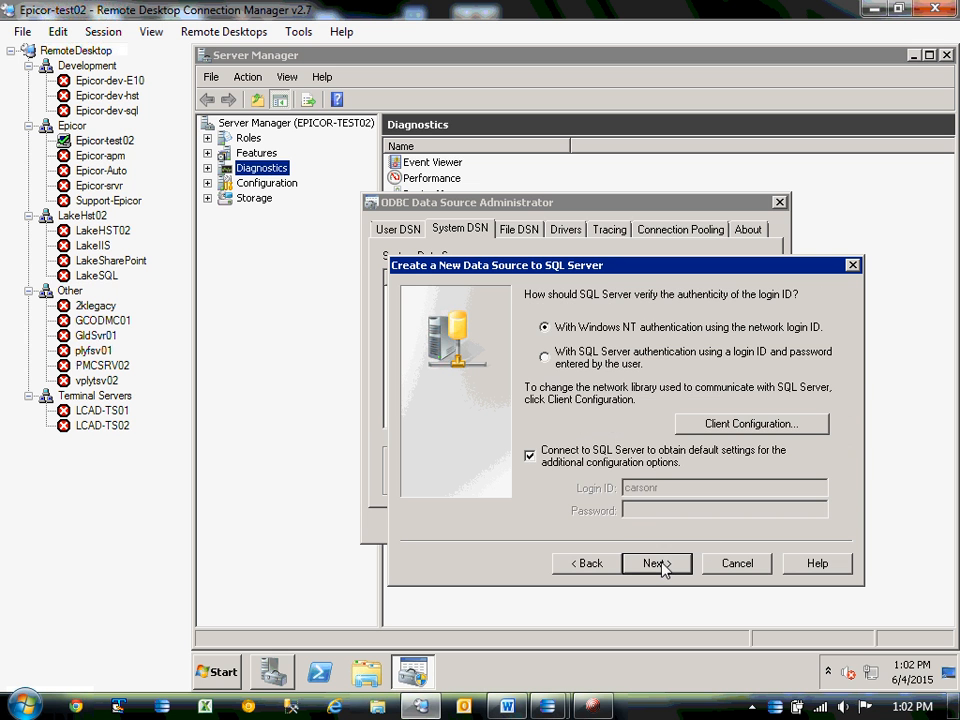
# Use SQL Server authentication with login ID test and its password, then dismiss the connection-failed error.
pyautogui.click(530, 456)
pyautogui.click(530, 456)
pyautogui.click(544, 356)
pyautogui.doubleClick(668, 489)
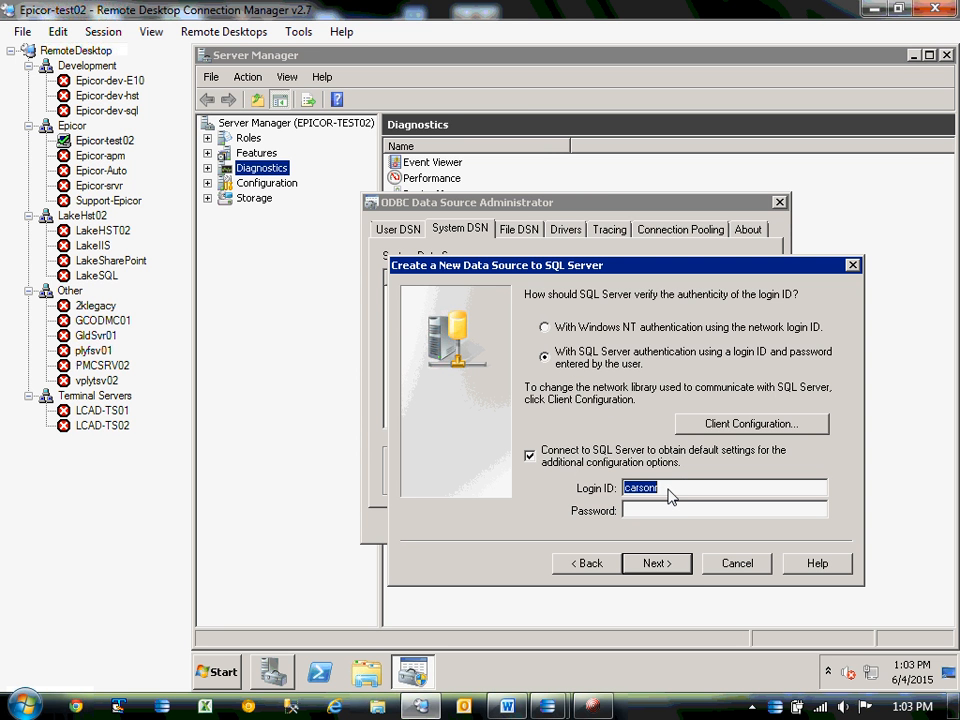
pyautogui.write('test')
pyautogui.click(655, 508)
pyautogui.write('test')
pyautogui.click(666, 562)
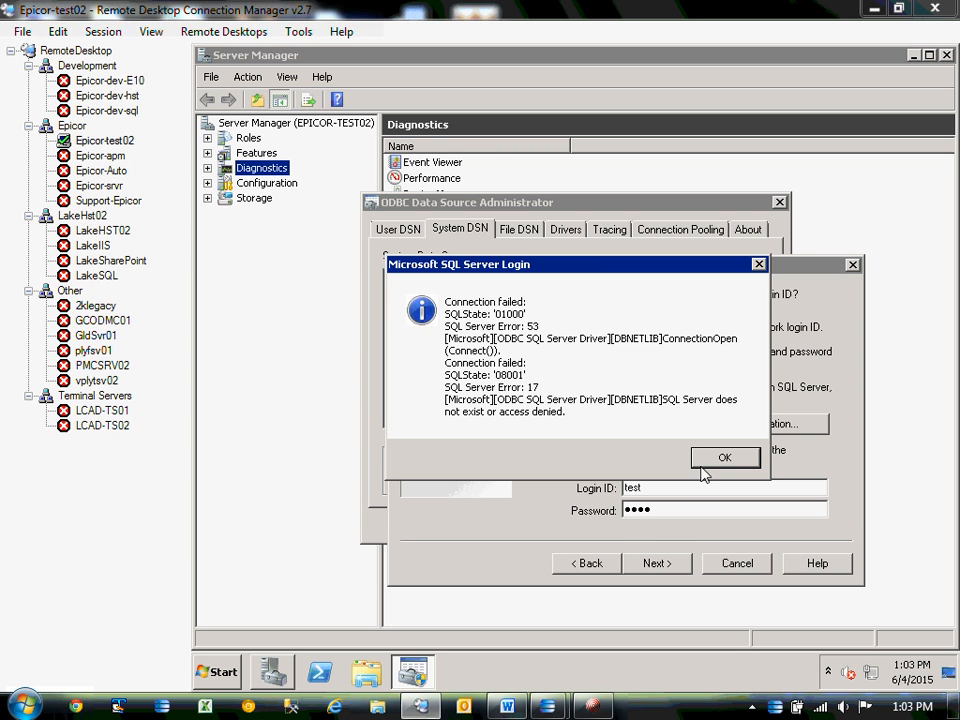
pyautogui.click(722, 459)
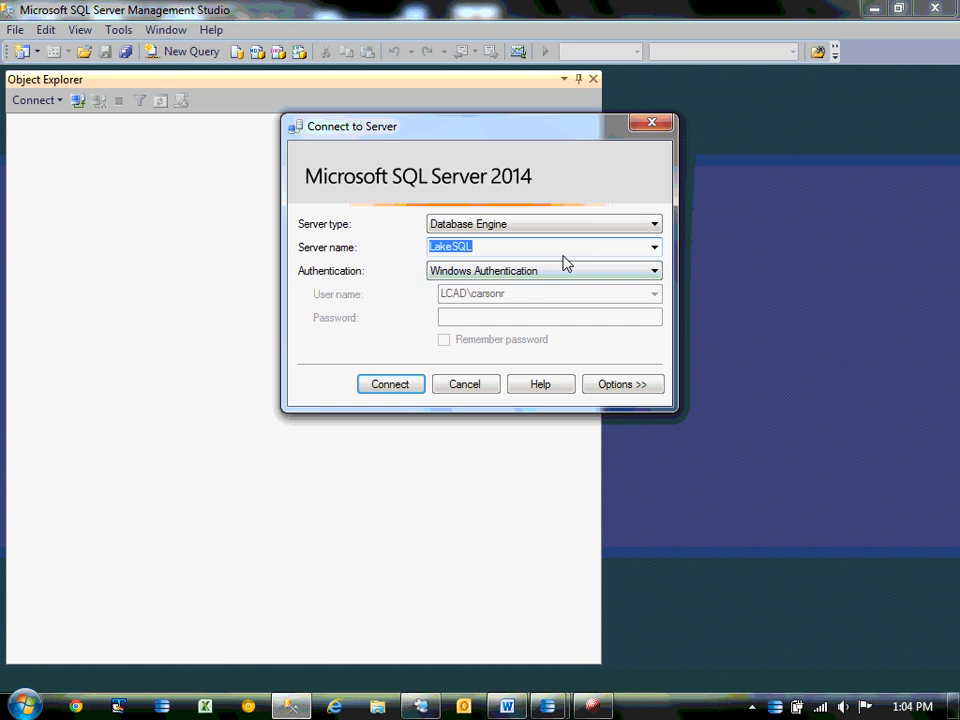
# Connect Management Studio to LAKE10133PL\SQLEXPRESS with the test login's password, then minimize it.
pyautogui.click(655, 248)
pyautogui.click(497, 276)
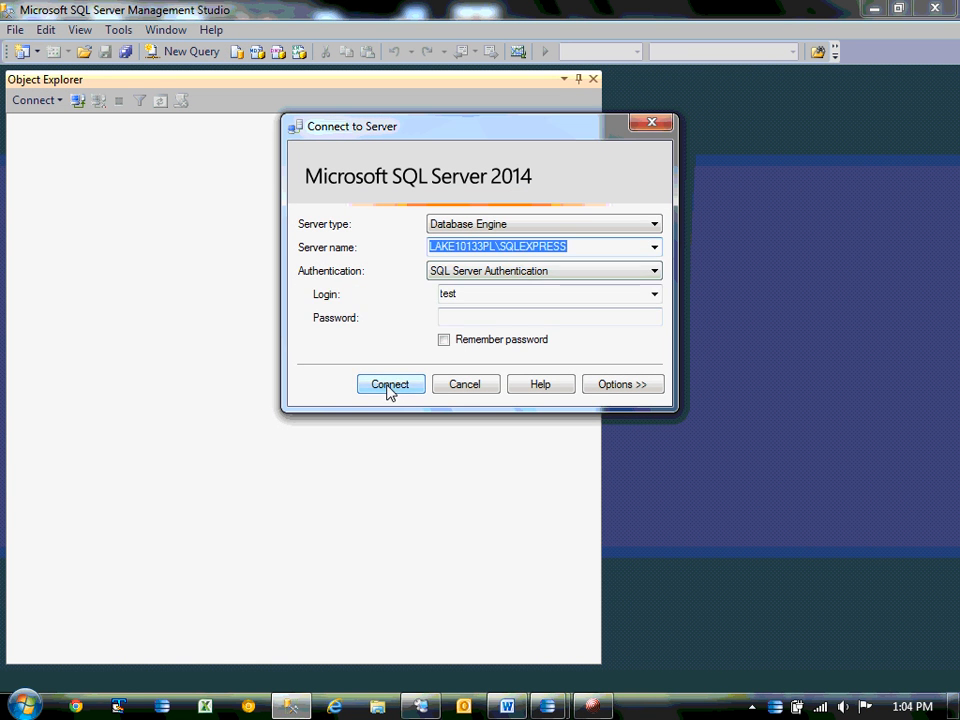
pyautogui.click(505, 318)
pyautogui.write('test')
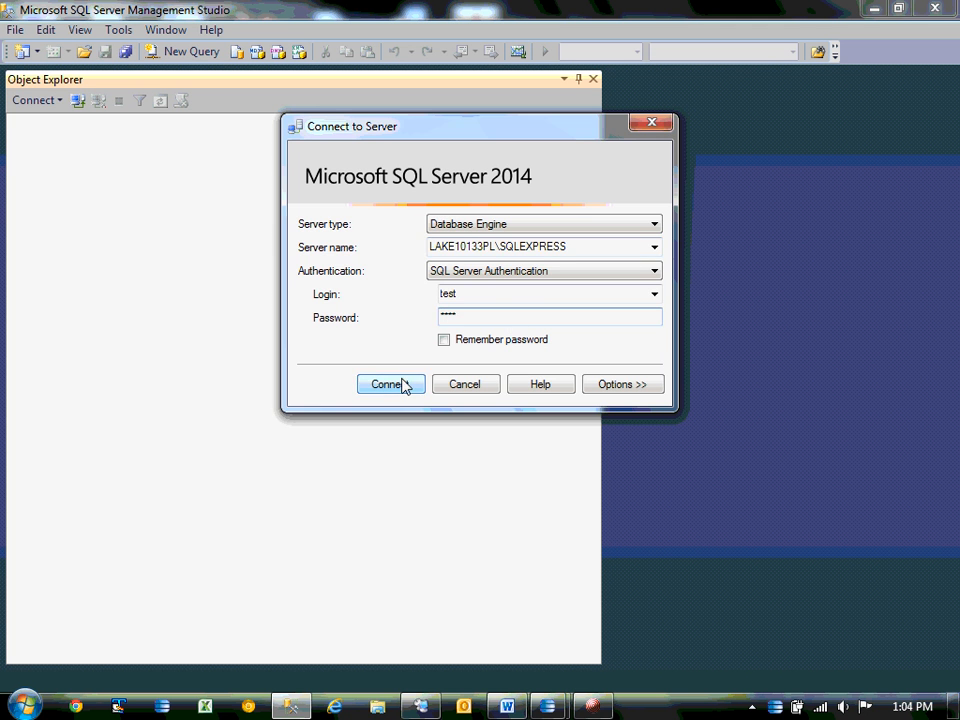
pyautogui.click(399, 385)
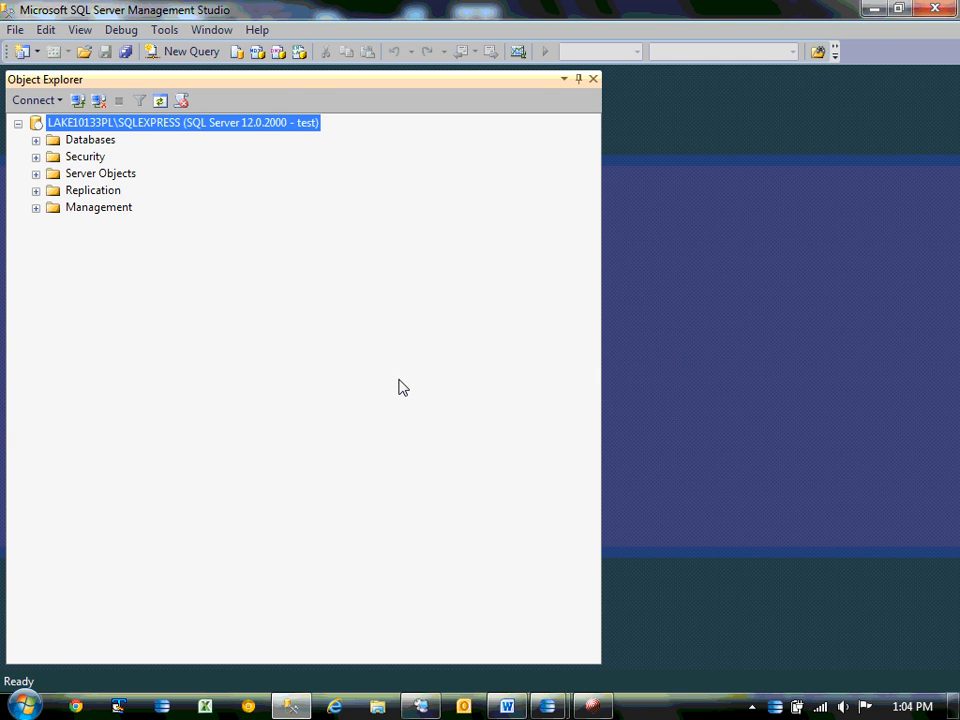
pyautogui.click(874, 9)
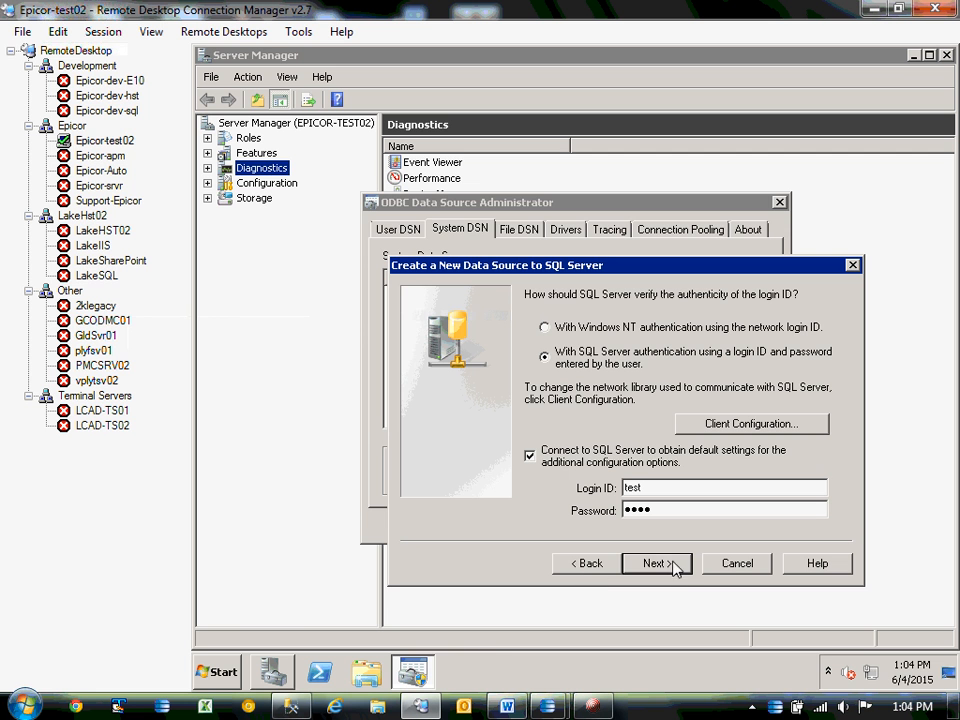
# Open a Command Prompt, type ping, and copy LAKE10133PL from the Word notes.
pyautogui.click(220, 672)
pyautogui.click(280, 207)
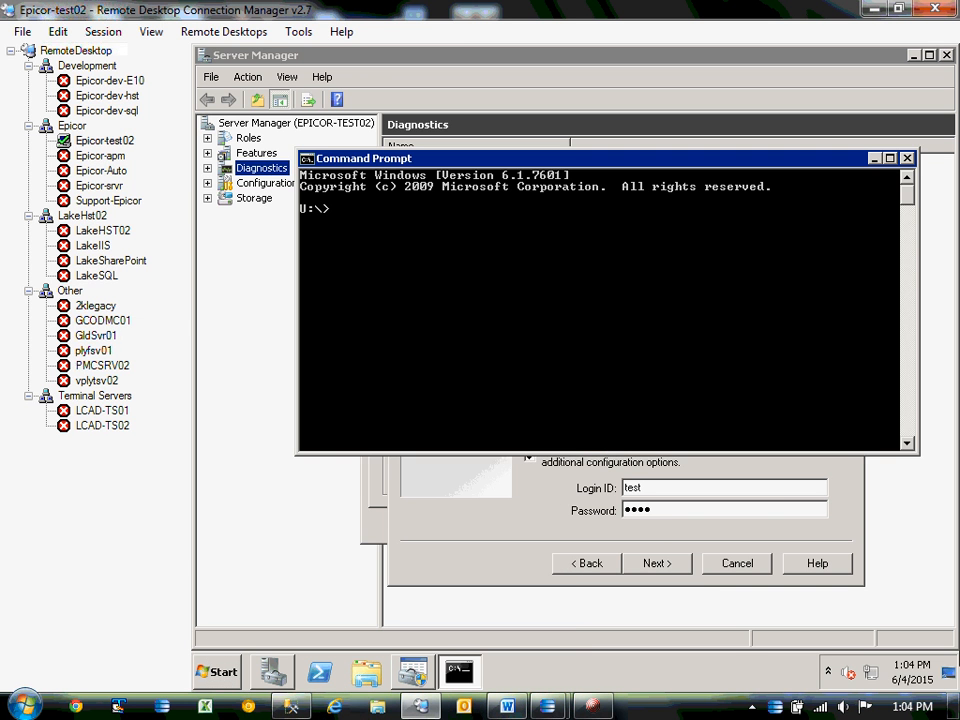
pyautogui.write('ping')
pyautogui.click(733, 499)
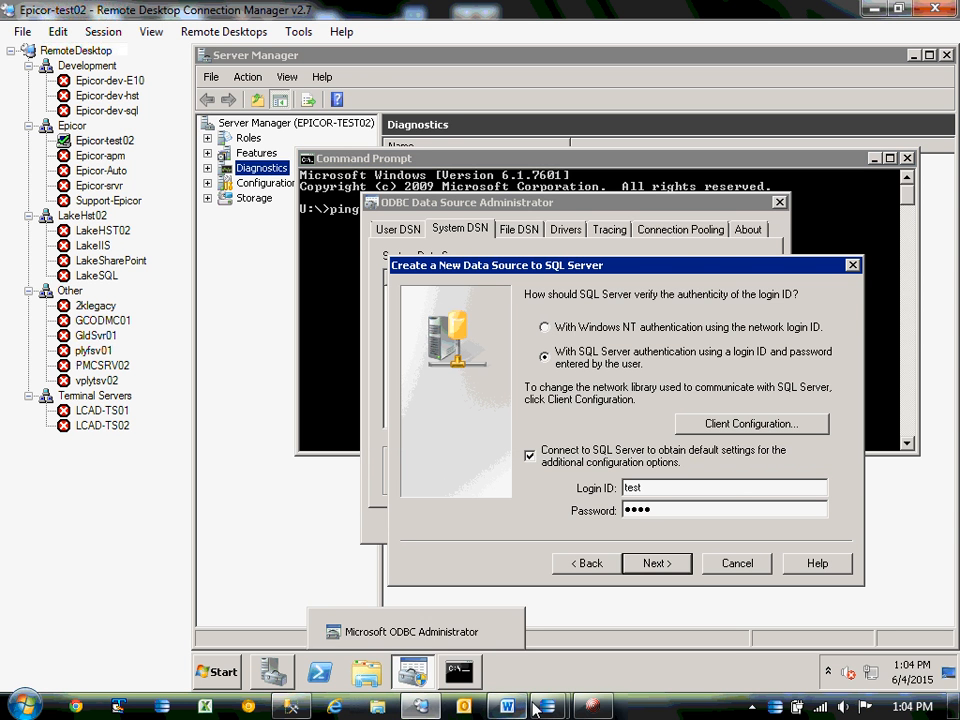
pyautogui.click(507, 706)
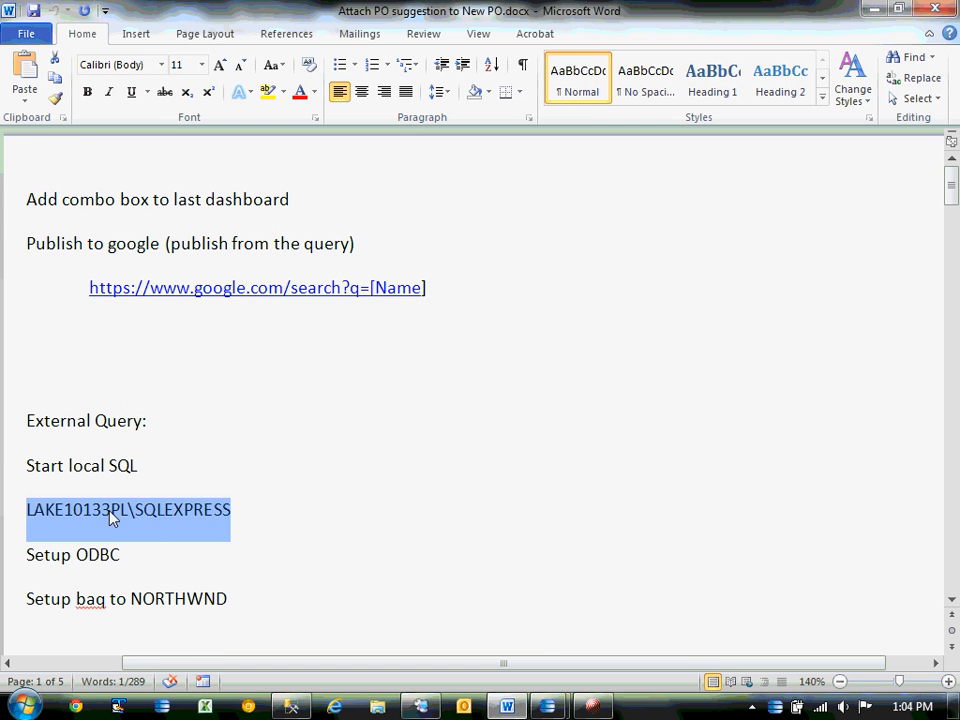
pyautogui.moveTo(127, 514); pyautogui.dragTo(25, 514)
pyautogui.hotkey('ctrl', 'c')
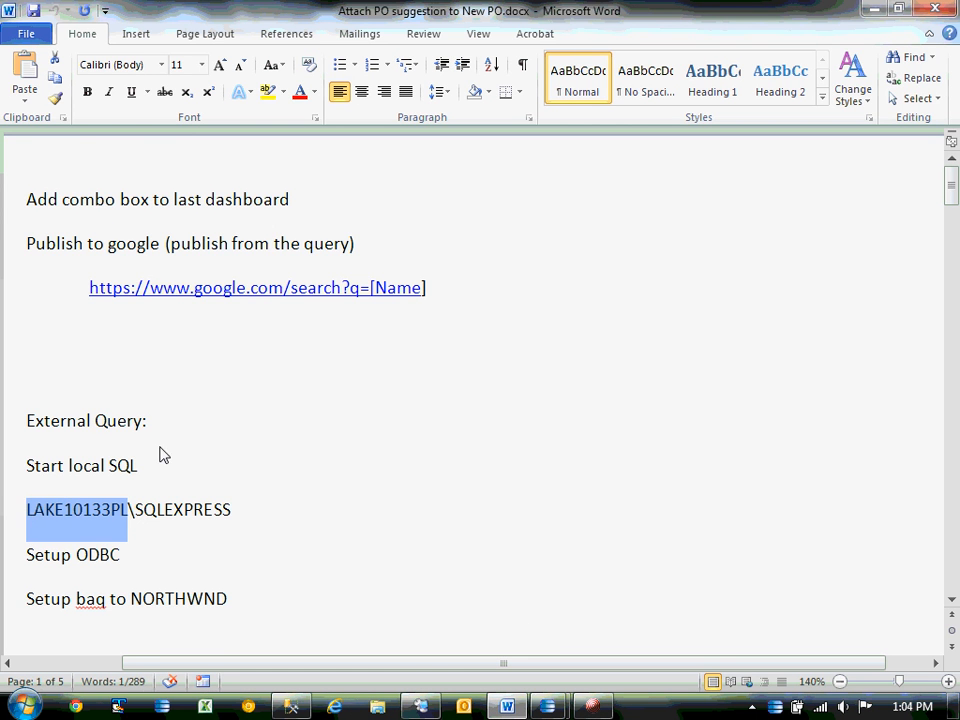
pyautogui.hotkey('alt', 'Tab')
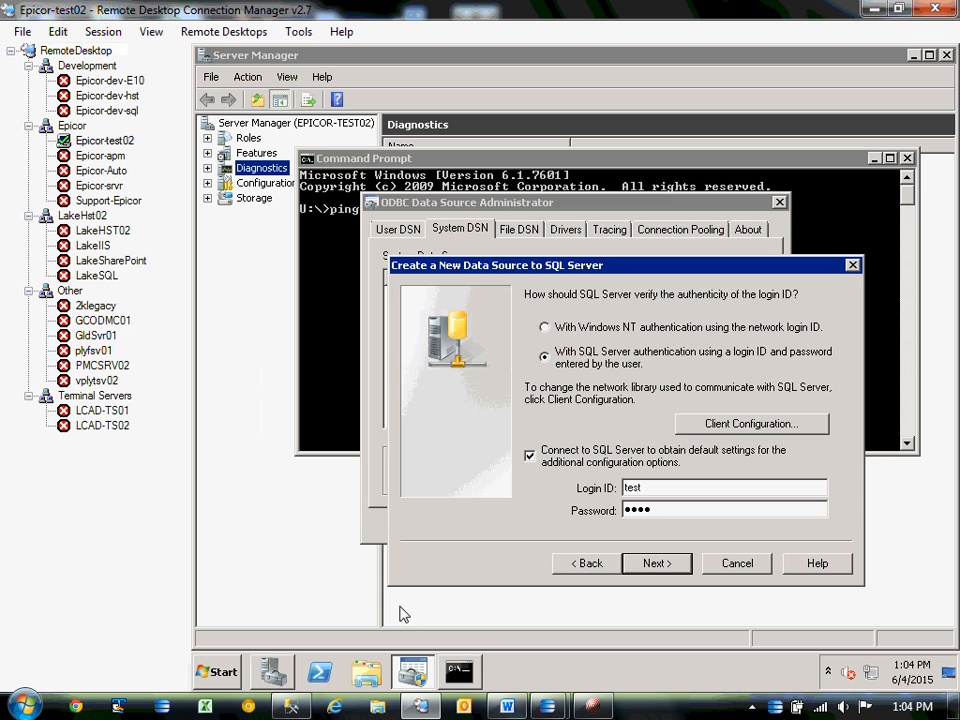
# Paste LAKE10133PL after ping, run it to see the requests time out, and close the prompt.
pyautogui.click(319, 312)
pyautogui.hotkey('ctrl', 'v')
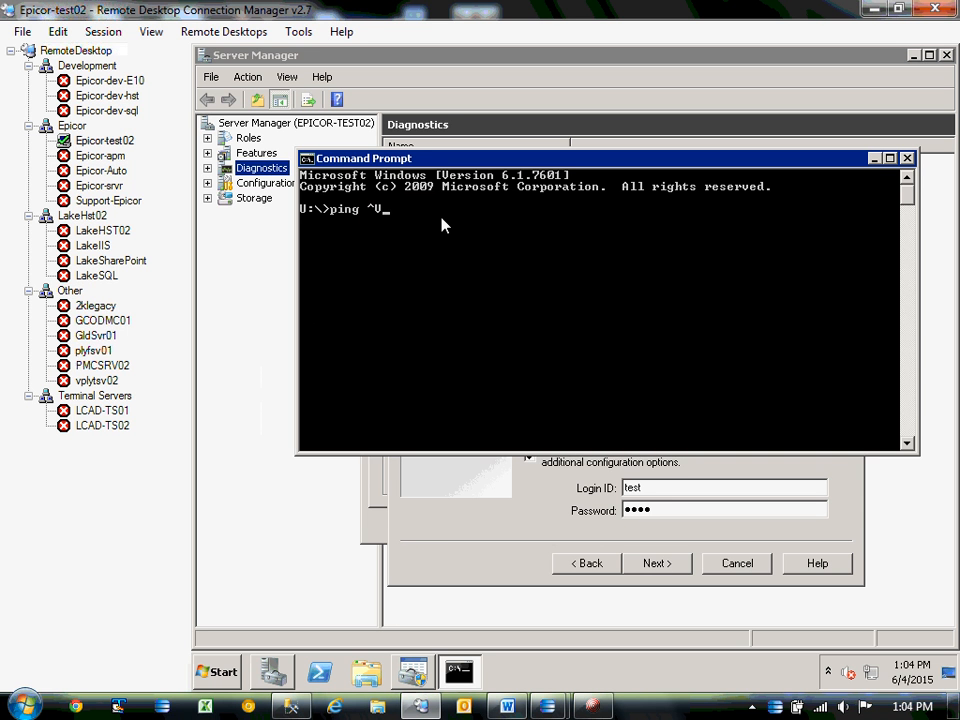
pyautogui.press('BackSpace')
pyautogui.rightClick(439, 215)
pyautogui.click(466, 256)
pyautogui.press('Return')
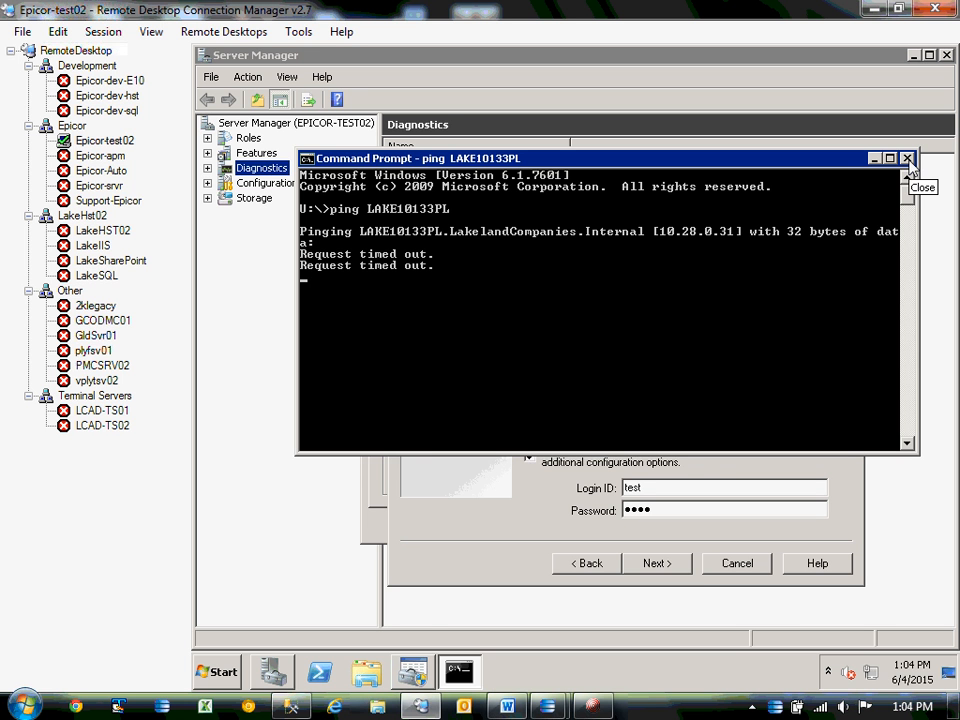
pyautogui.click(907, 158)
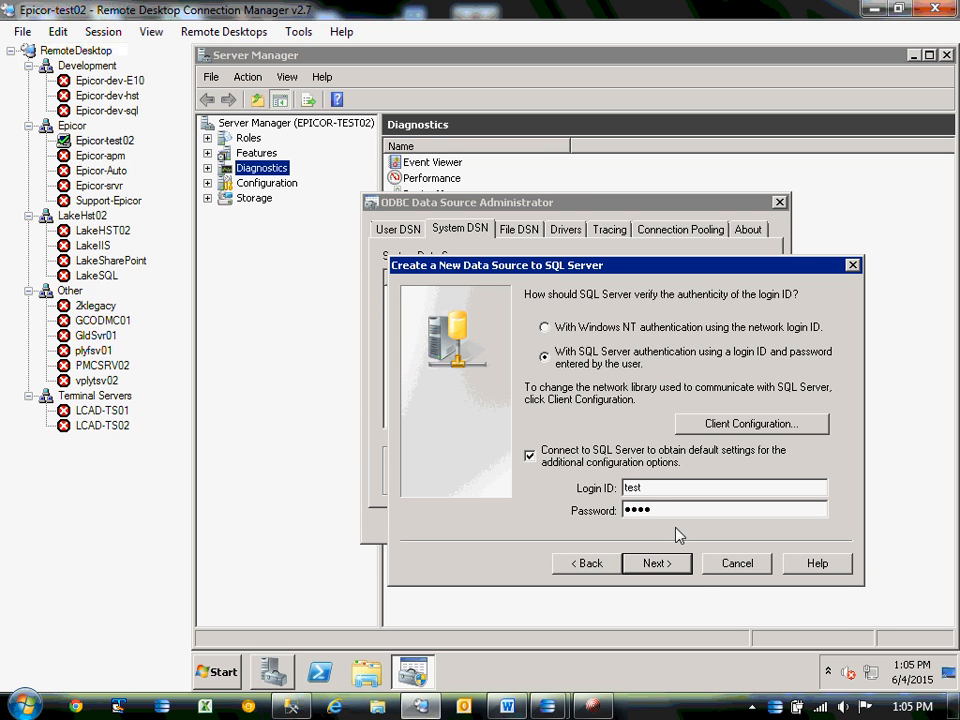
# Go back to the server page and replace the Server value with Epicor-dev-sql.
pyautogui.click(594, 563)
pyautogui.click(771, 461)
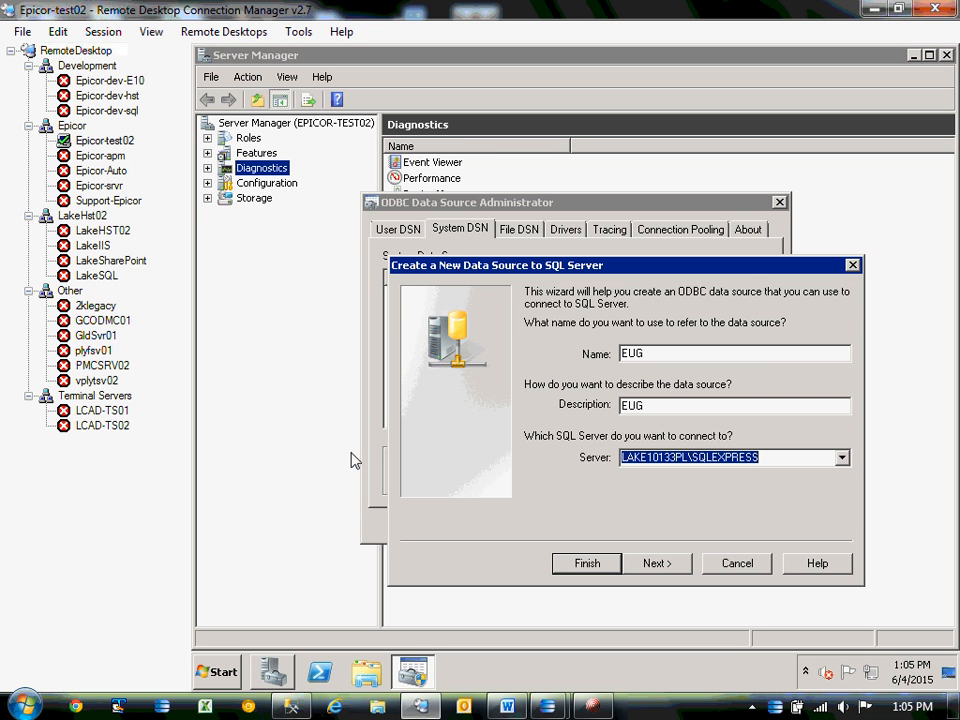
pyautogui.write('Epiu')
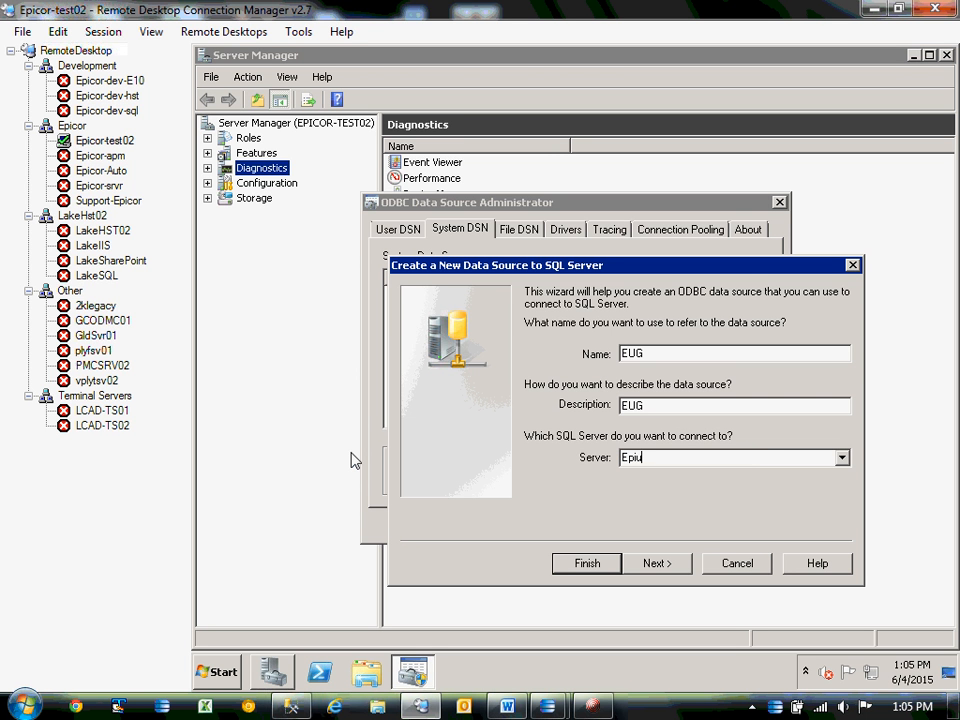
pyautogui.press('BackSpace')
pyautogui.press('BackSpace')
pyautogui.press('BackSpace')
pyautogui.press('BackSpace')
pyautogui.write('E')
pyautogui.press('BackSpace')
pyautogui.write('Epicor-dev-sql')
# Return to the login page, keeping SQL Server authentication selected.
pyautogui.click(659, 562)
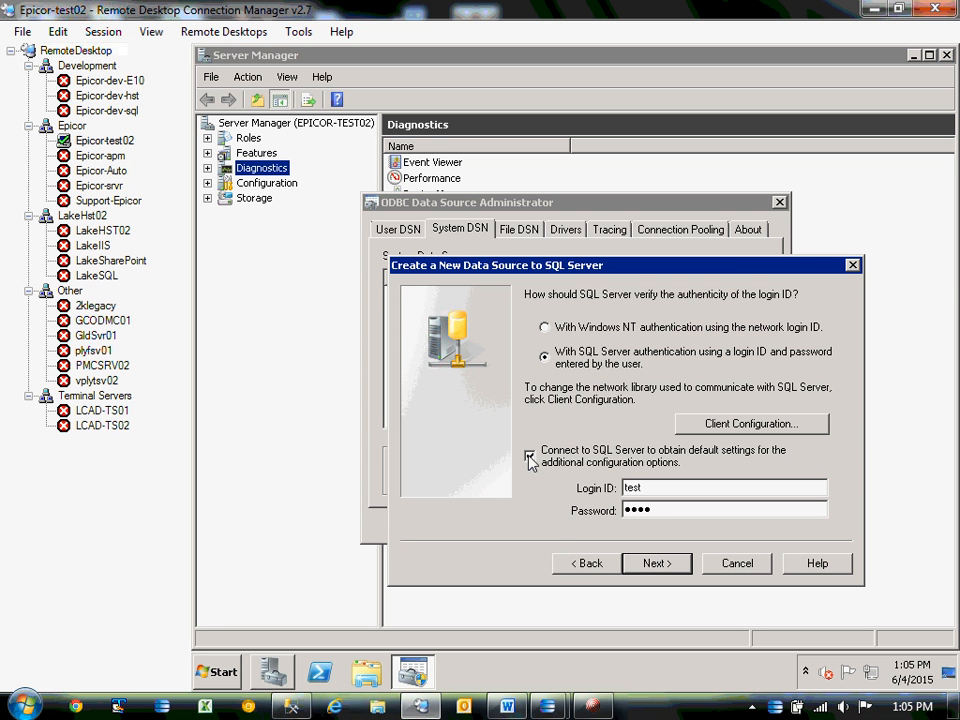
pyautogui.click(545, 327)
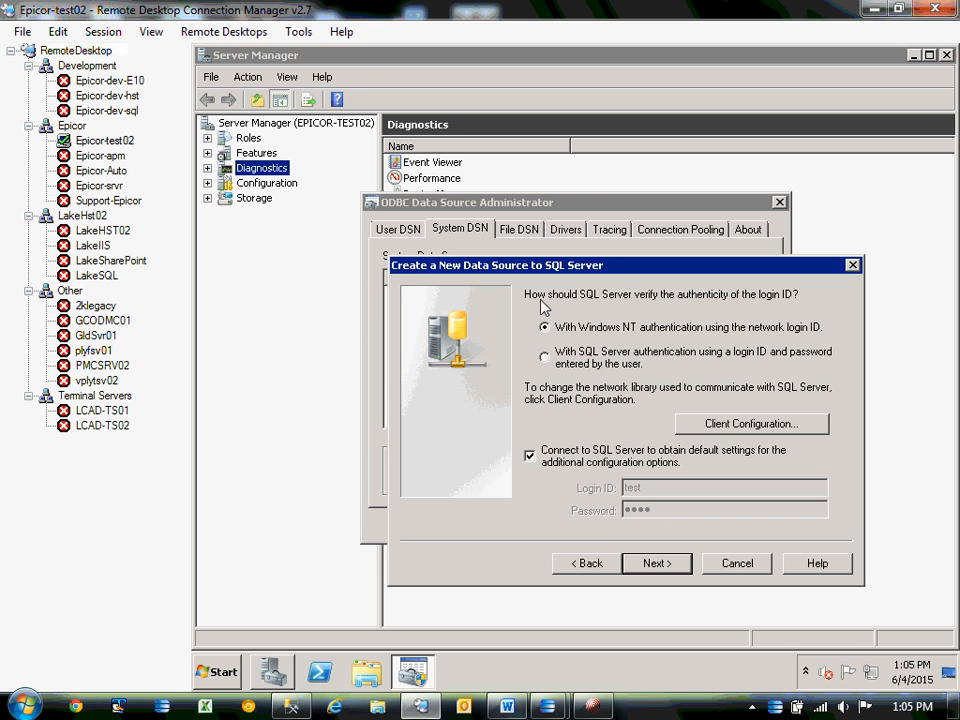
pyautogui.click(545, 354)
pyautogui.rightClick(296, 706)
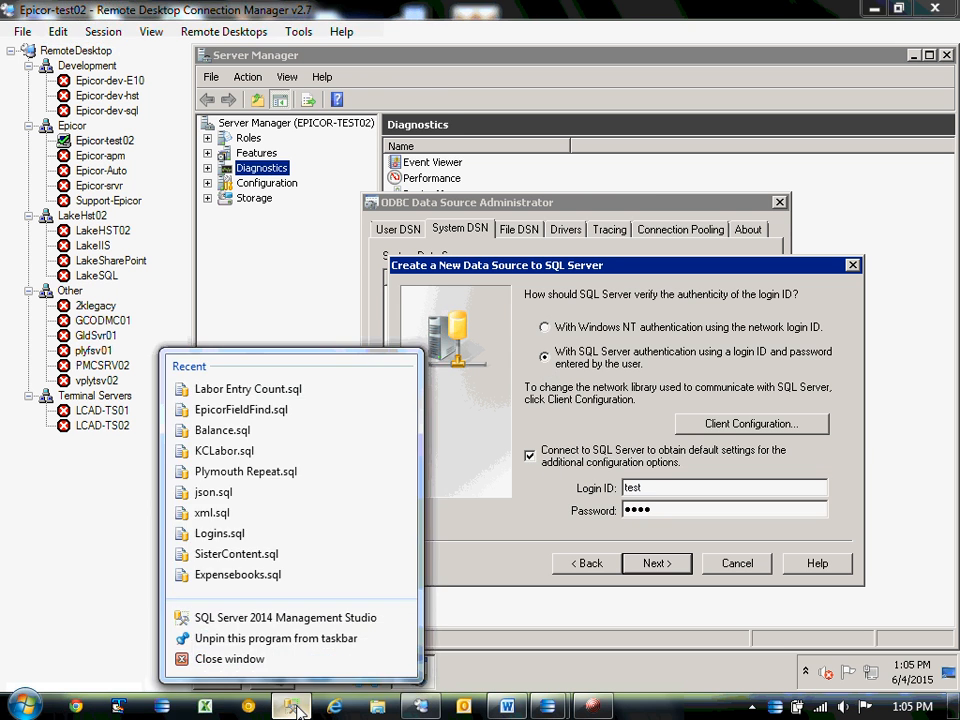
# Restore Management Studio and disconnect from LAKE10133PL\SQLEXPRESS.
pyautogui.click(297, 710)
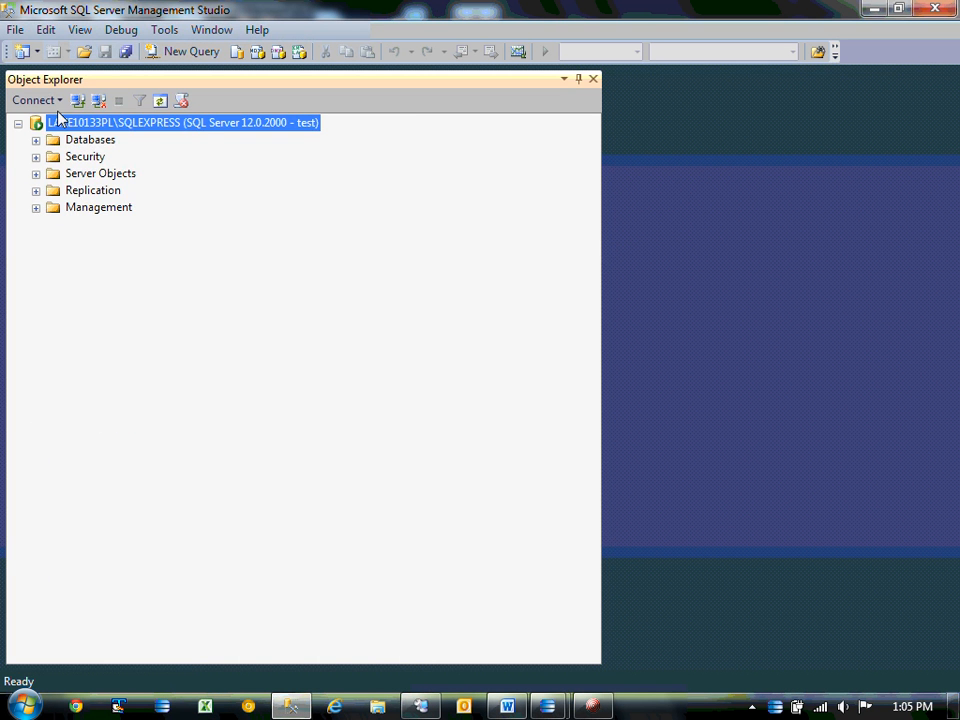
pyautogui.rightClick(60, 122)
pyautogui.click(100, 150)
# Open a new Database Engine connection to Epicor-dev-sql.
pyautogui.click(36, 100)
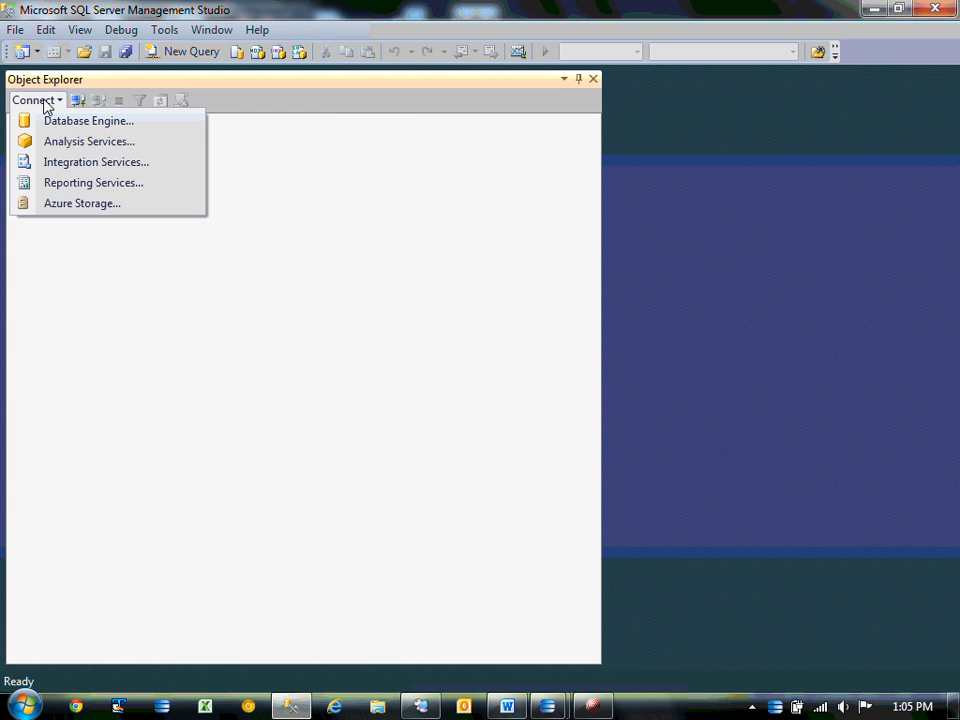
pyautogui.click(66, 121)
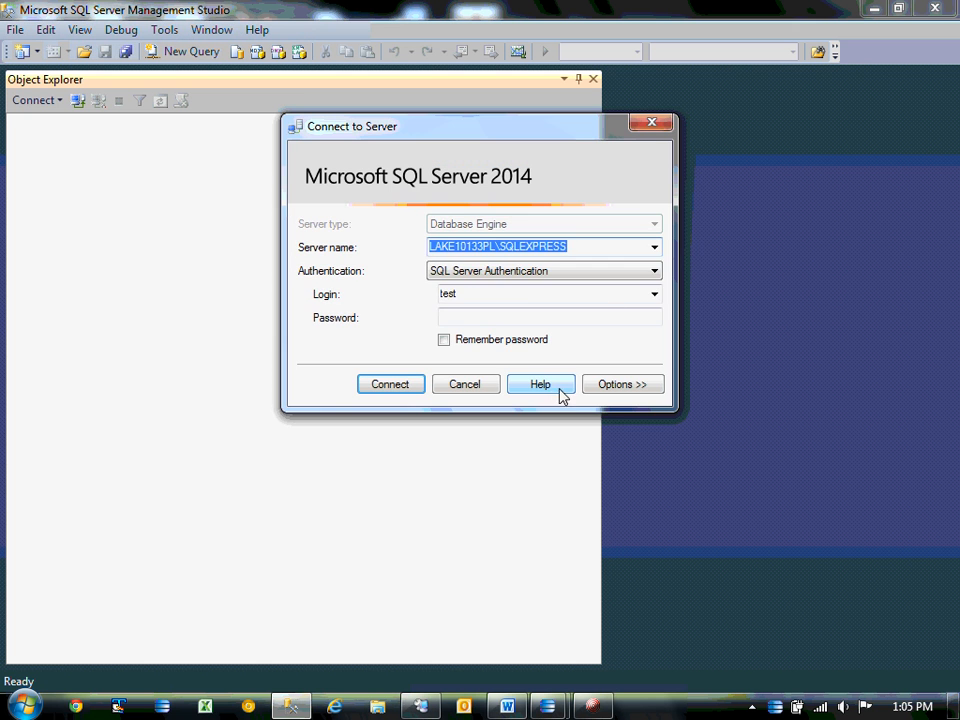
pyautogui.click(653, 248)
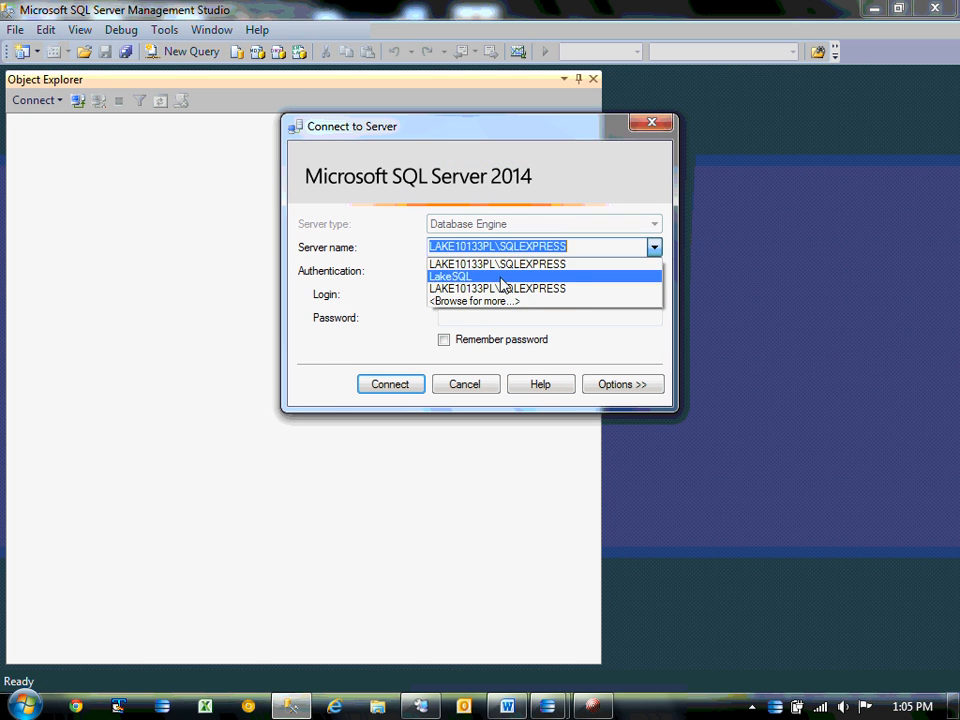
pyautogui.click(497, 277)
pyautogui.write('E')
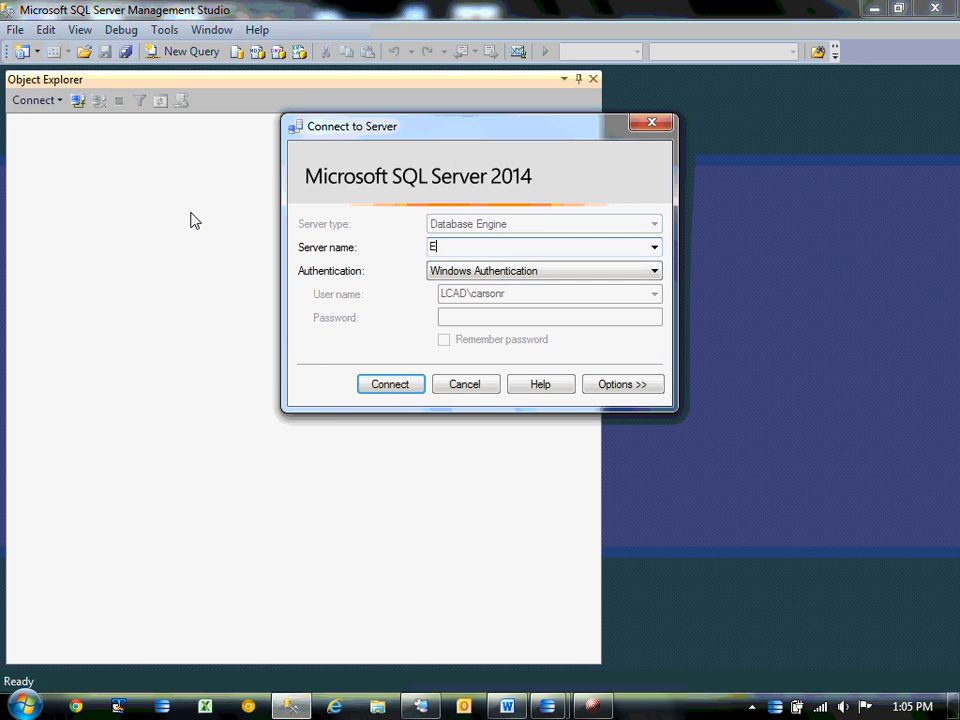
pyautogui.write('picor-dev-sql')
pyautogui.press('Return')
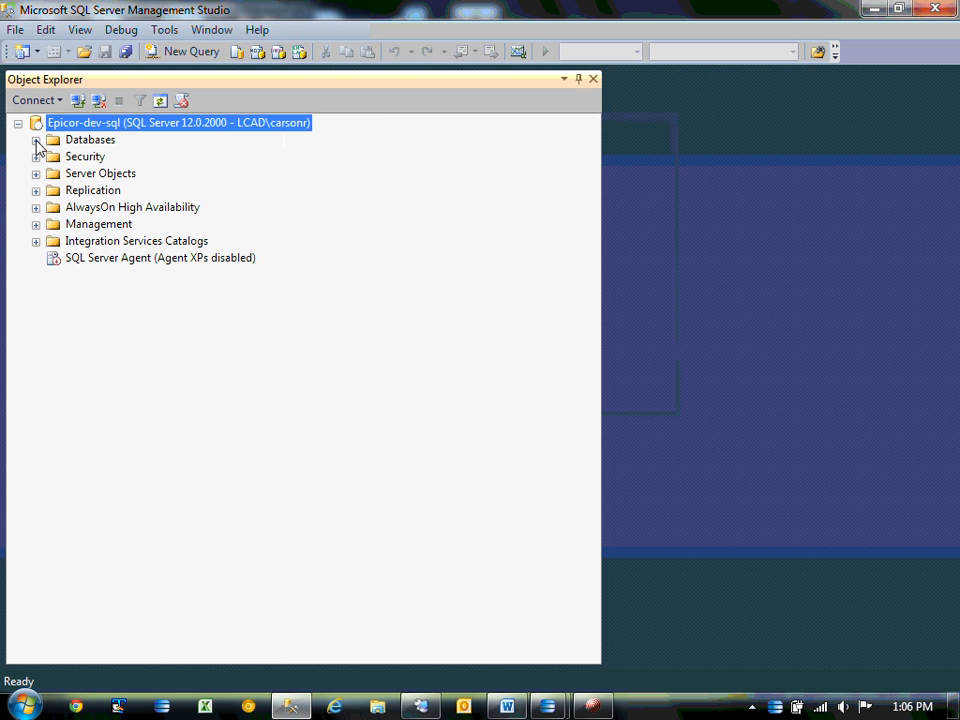
# Create a new login under Security > Logins named test with SQL Server authentication.
pyautogui.click(36, 157)
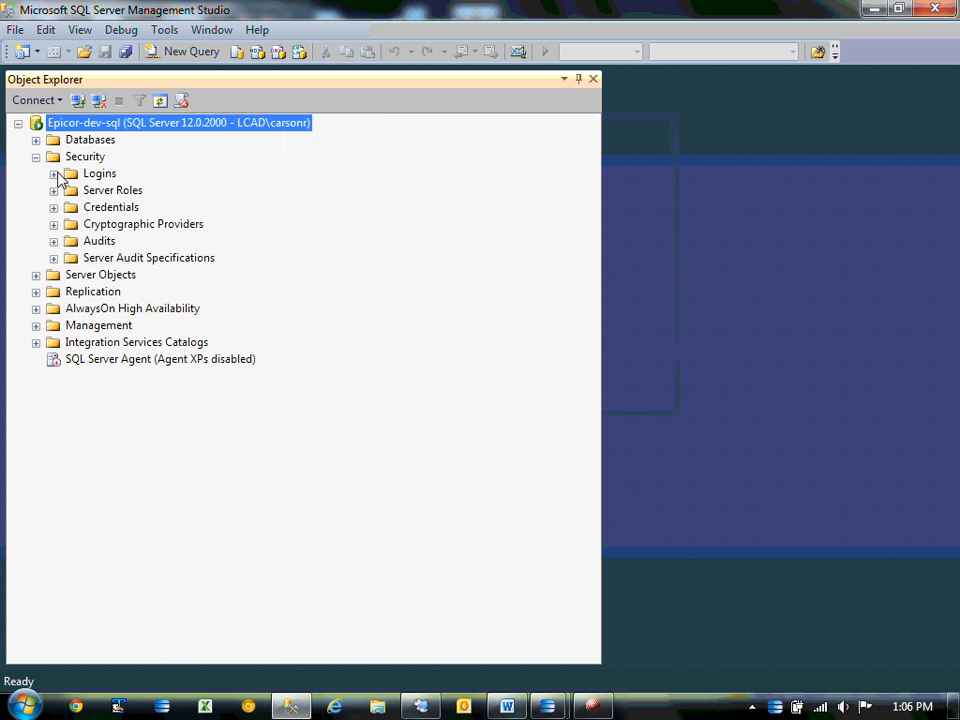
pyautogui.click(54, 174)
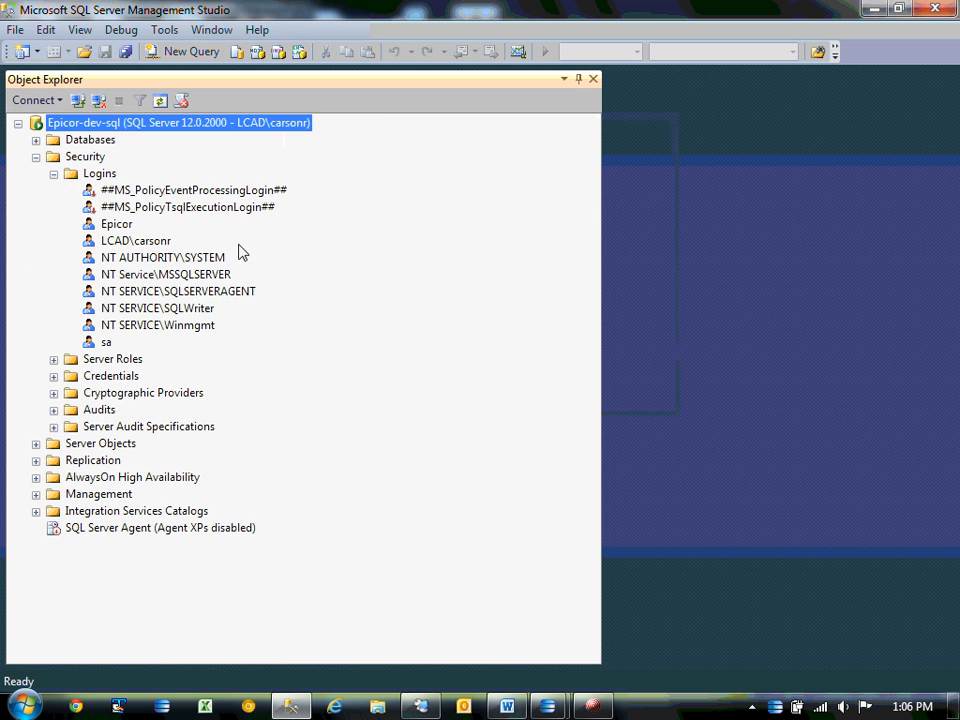
pyautogui.rightClick(110, 174)
pyautogui.click(142, 187)
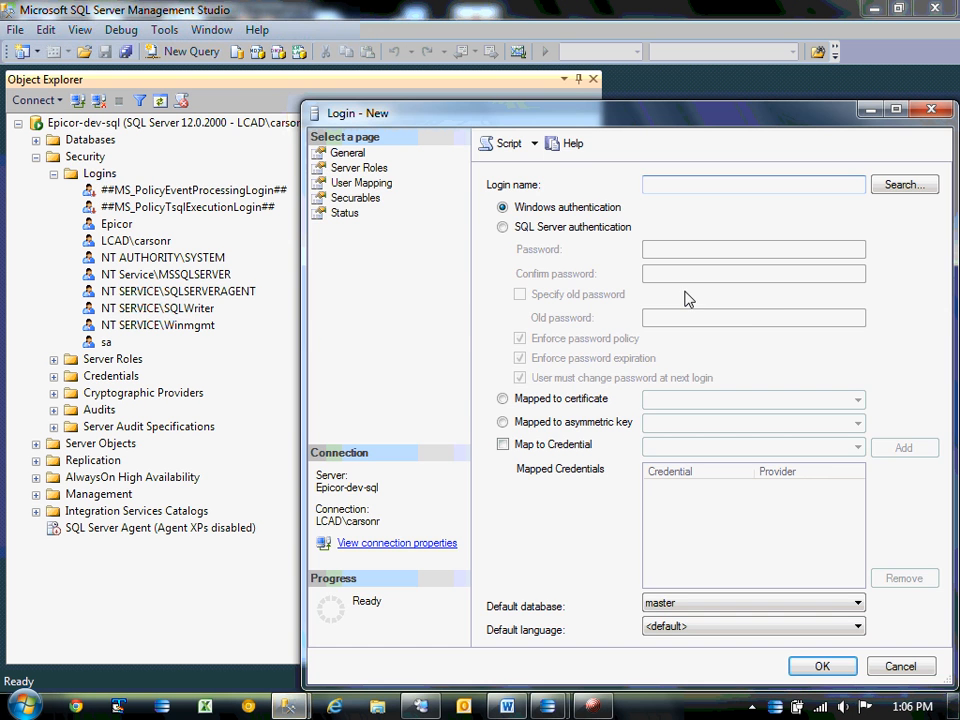
pyautogui.click(503, 228)
pyautogui.click(692, 187)
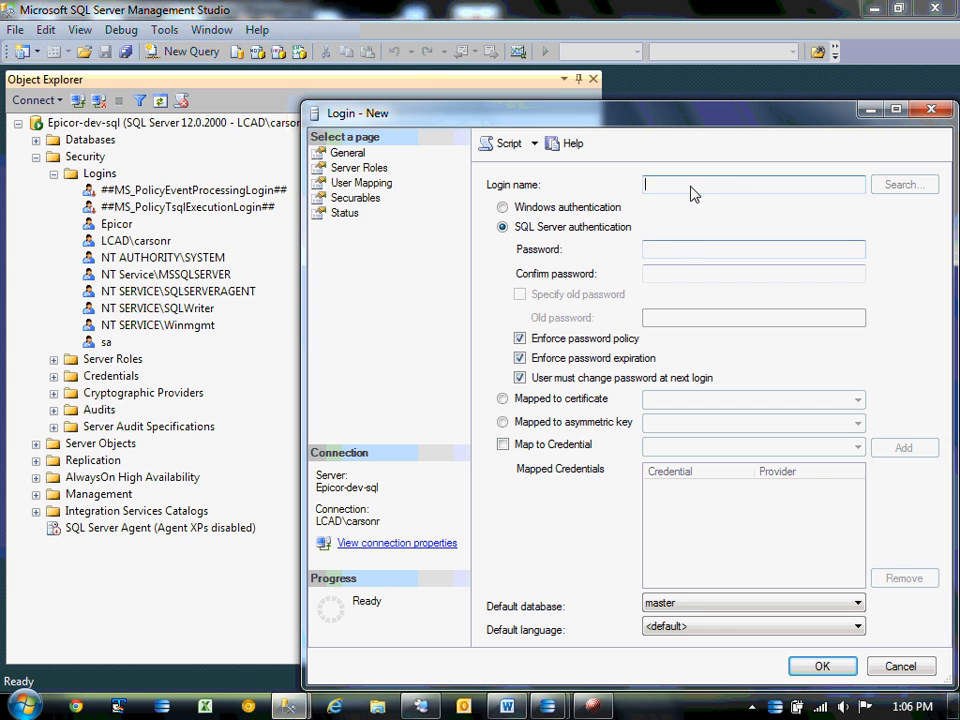
pyautogui.write('test')
# Enter and confirm the test login's password.
pyautogui.click(677, 253)
pyautogui.write('test')
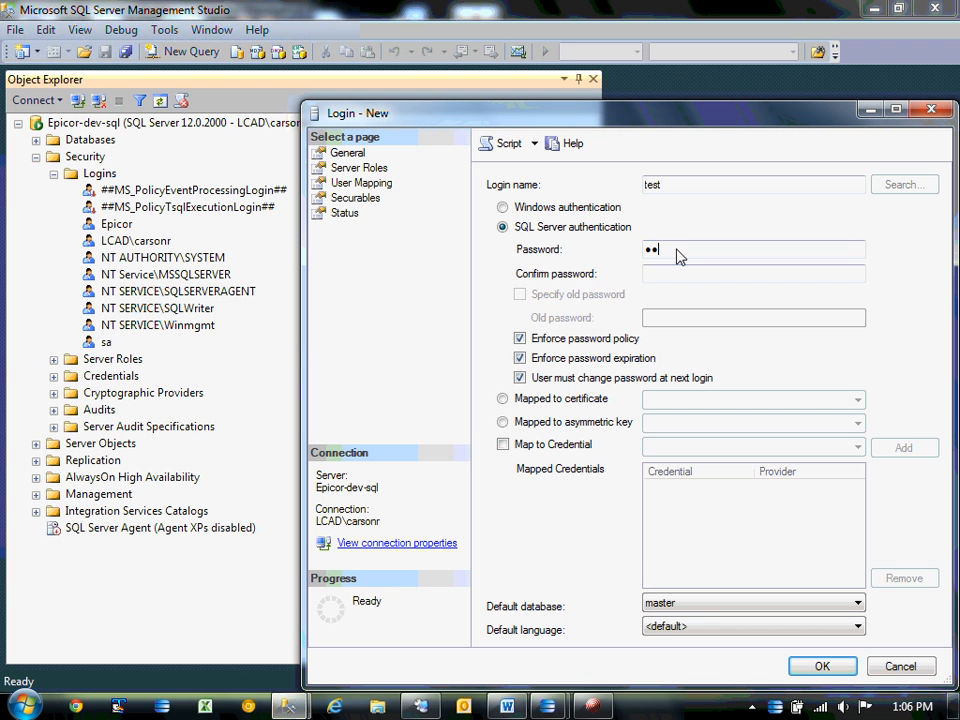
pyautogui.click(676, 277)
pyautogui.write('test')
pyautogui.press('BackSpace')
pyautogui.press('BackSpace')
pyautogui.press('BackSpace')
pyautogui.press('BackSpace')
pyautogui.write('test')
# Turn off Enforce password policy, set the default database to E10Demo, and create the login.
pyautogui.click(520, 338)
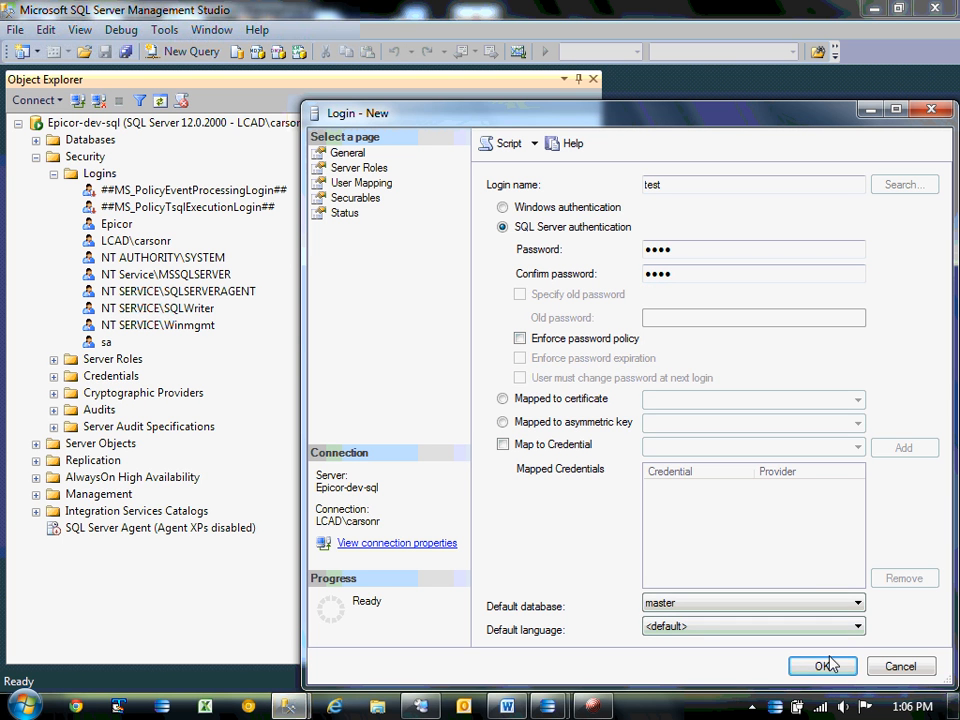
pyautogui.click(857, 603)
pyautogui.click(668, 620)
pyautogui.click(805, 604)
pyautogui.click(688, 632)
pyautogui.click(821, 665)
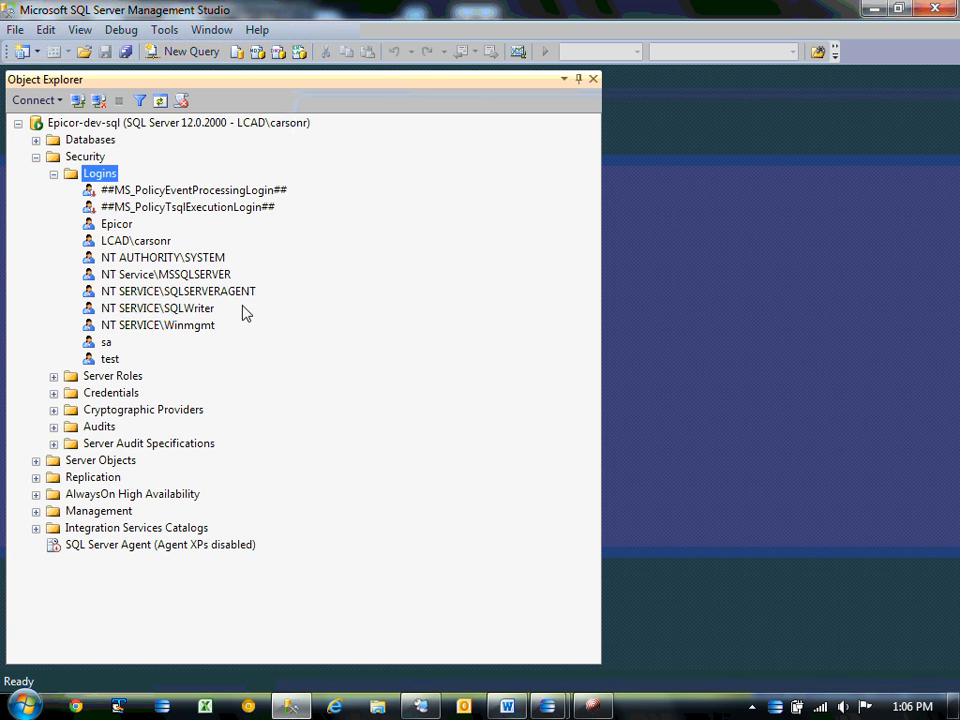
# Expand Databases > E10Demo > Security > Users and start a new database user.
pyautogui.click(36, 140)
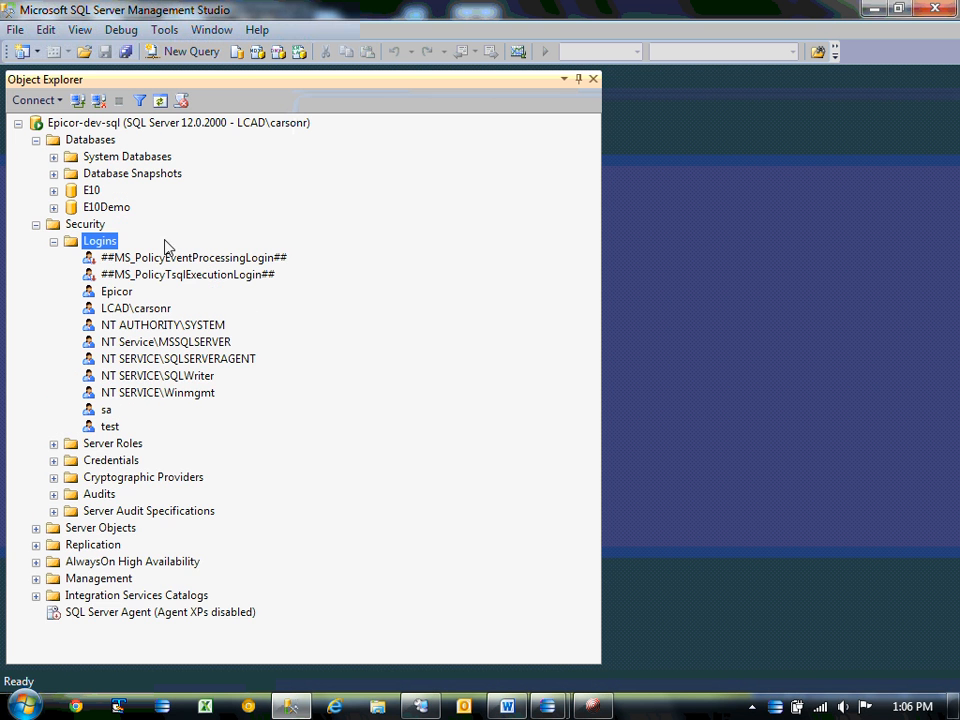
pyautogui.click(53, 207)
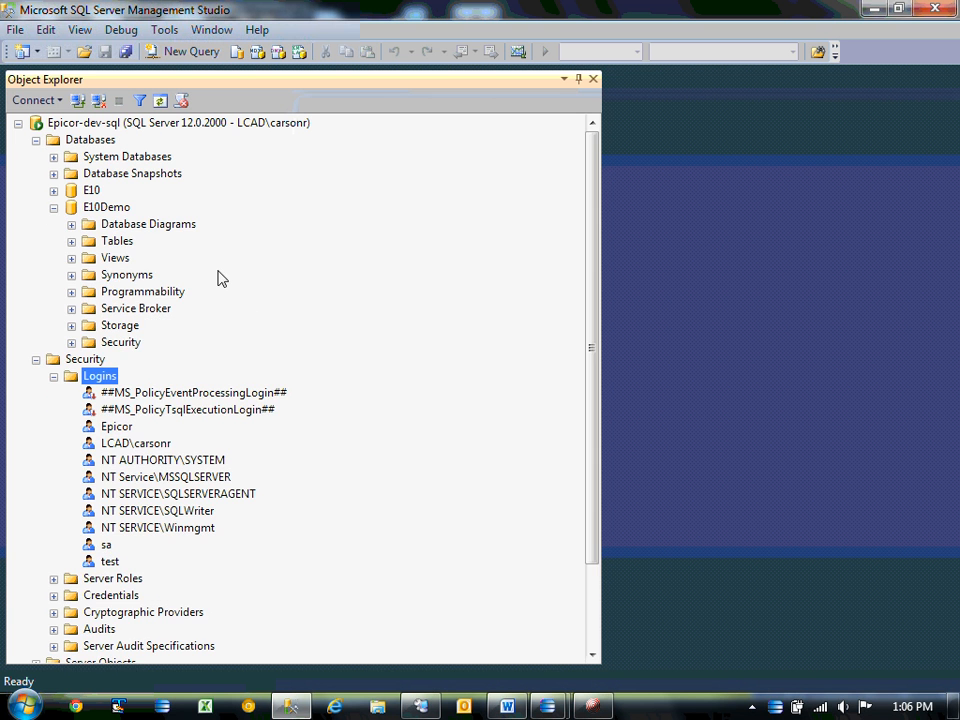
pyautogui.click(71, 342)
pyautogui.click(89, 359)
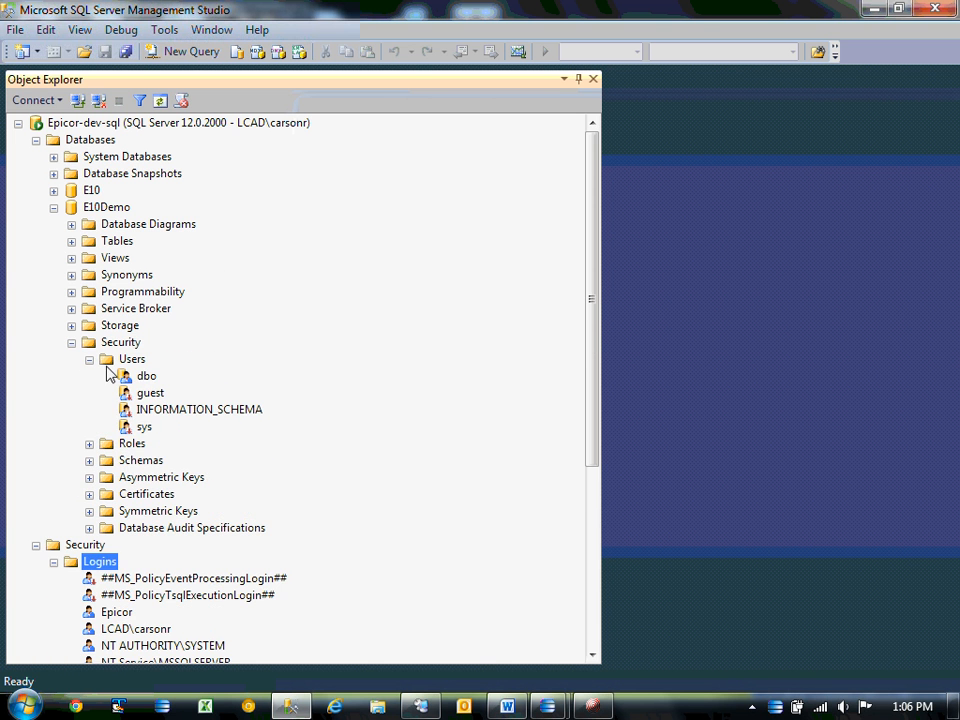
pyautogui.click(131, 359)
pyautogui.rightClick(131, 359)
pyautogui.press('Escape')
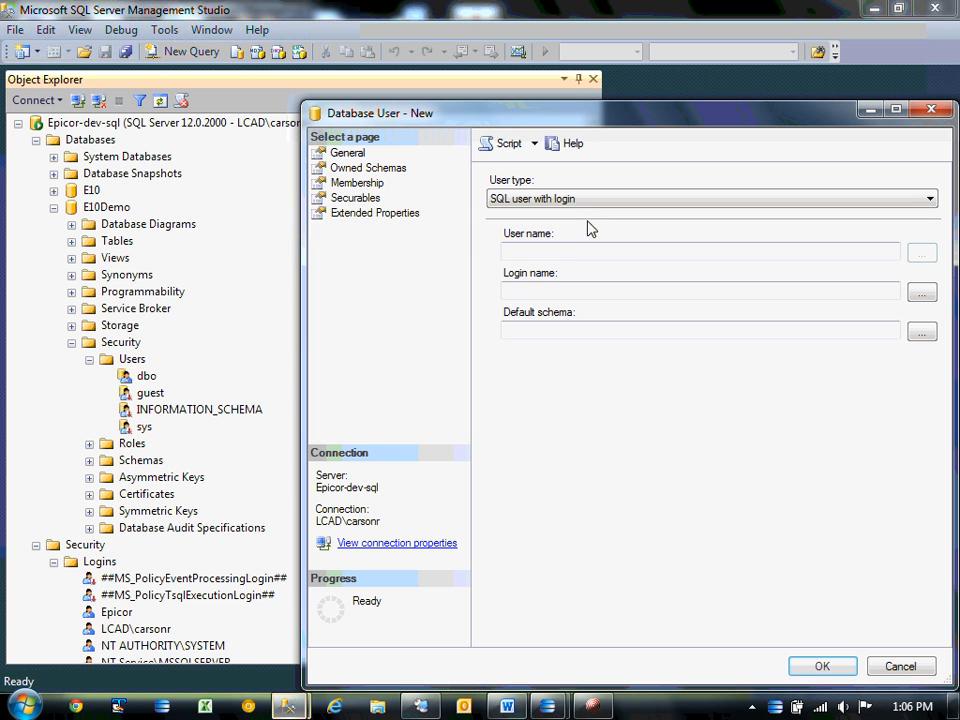
# Set User name and Login name to test, then view the Owned Schemas page.
pyautogui.click(561, 253)
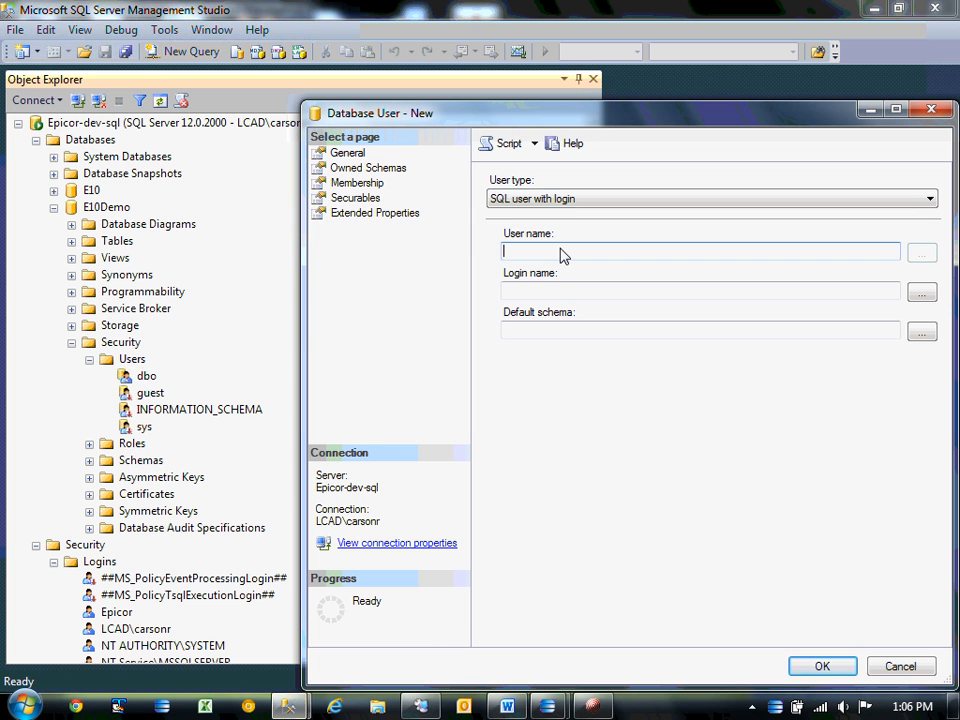
pyautogui.write('test')
pyautogui.click(548, 293)
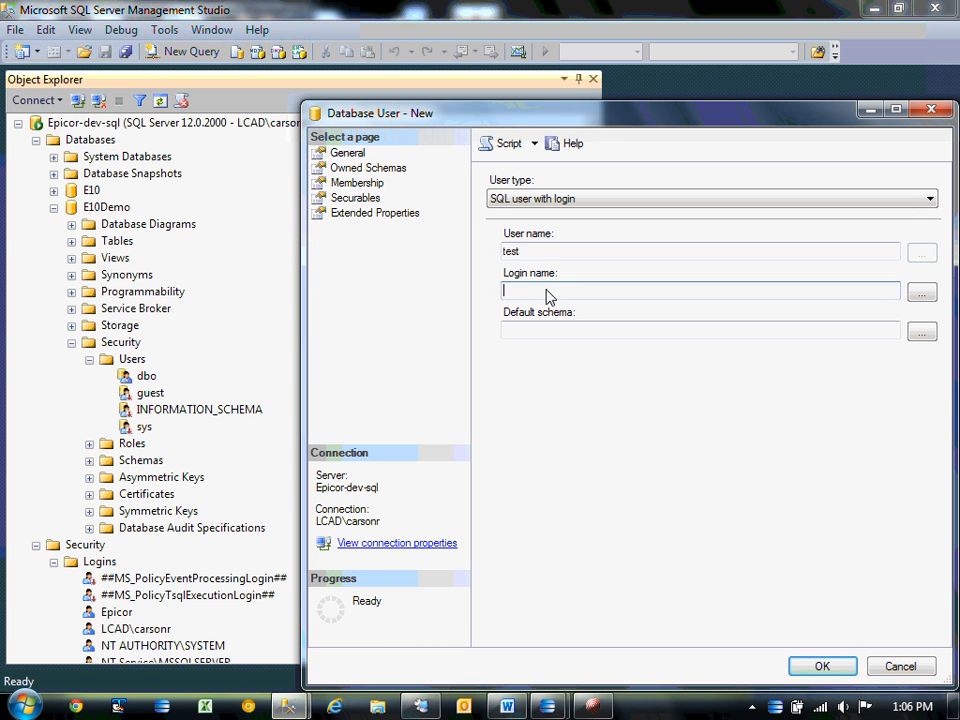
pyautogui.write('test')
pyautogui.press('Tab')
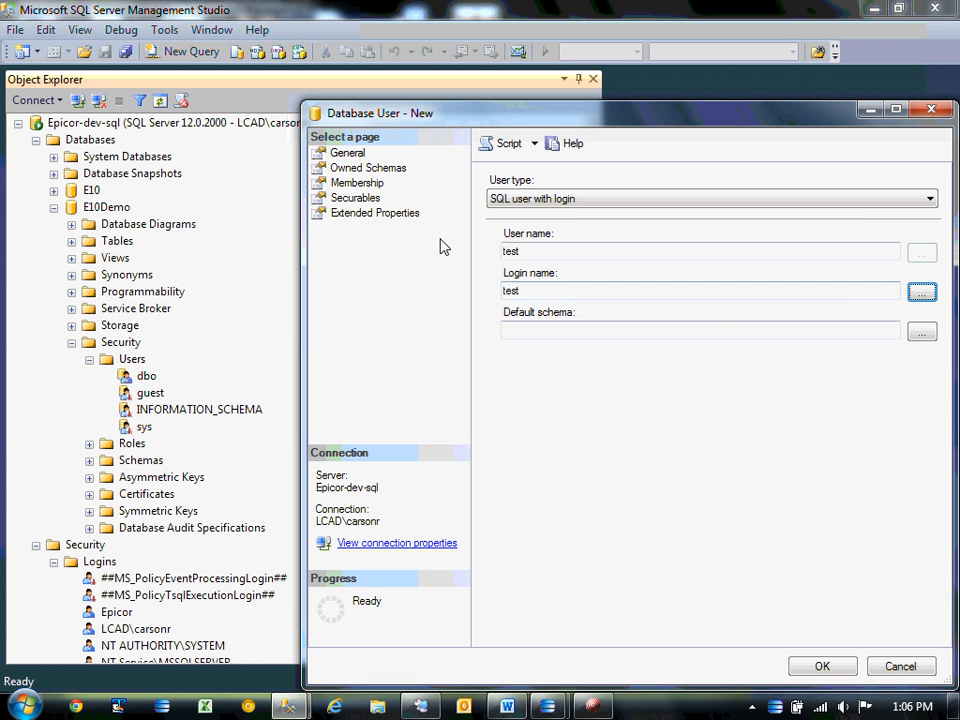
pyautogui.click(366, 168)
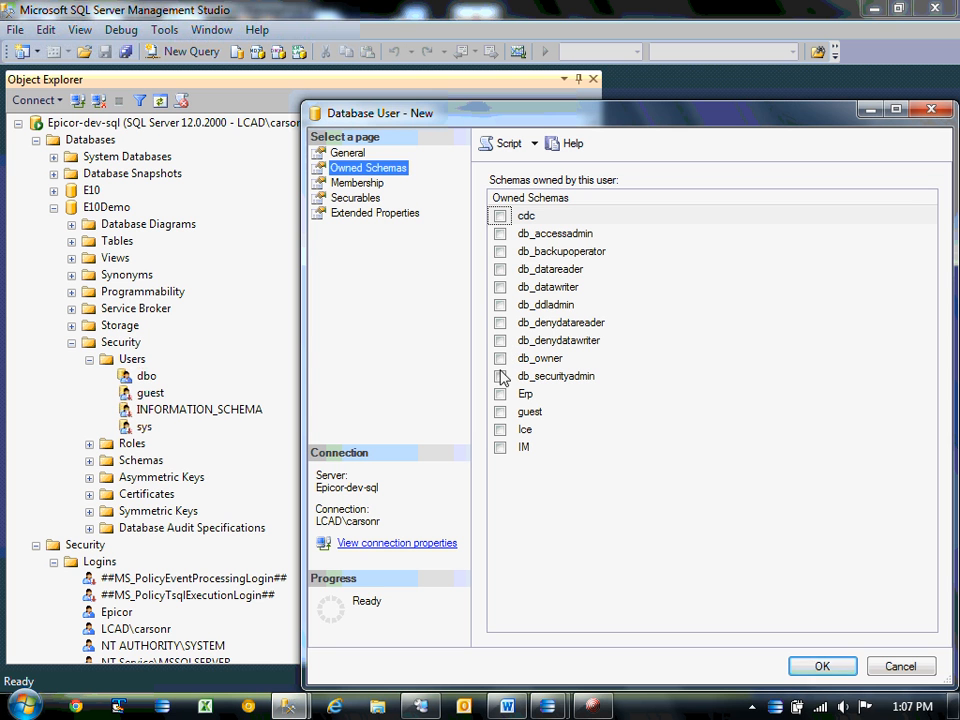
# Leave db_datareader unowned, add the test user to the db_datareader role, and save.
pyautogui.click(500, 269)
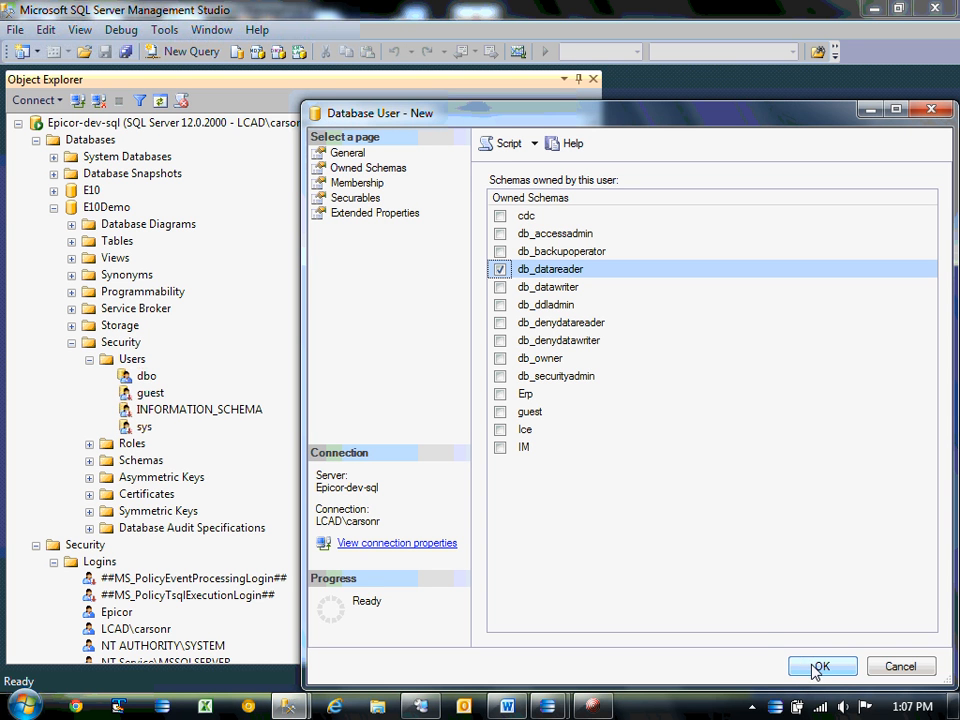
pyautogui.click(500, 269)
pyautogui.click(355, 183)
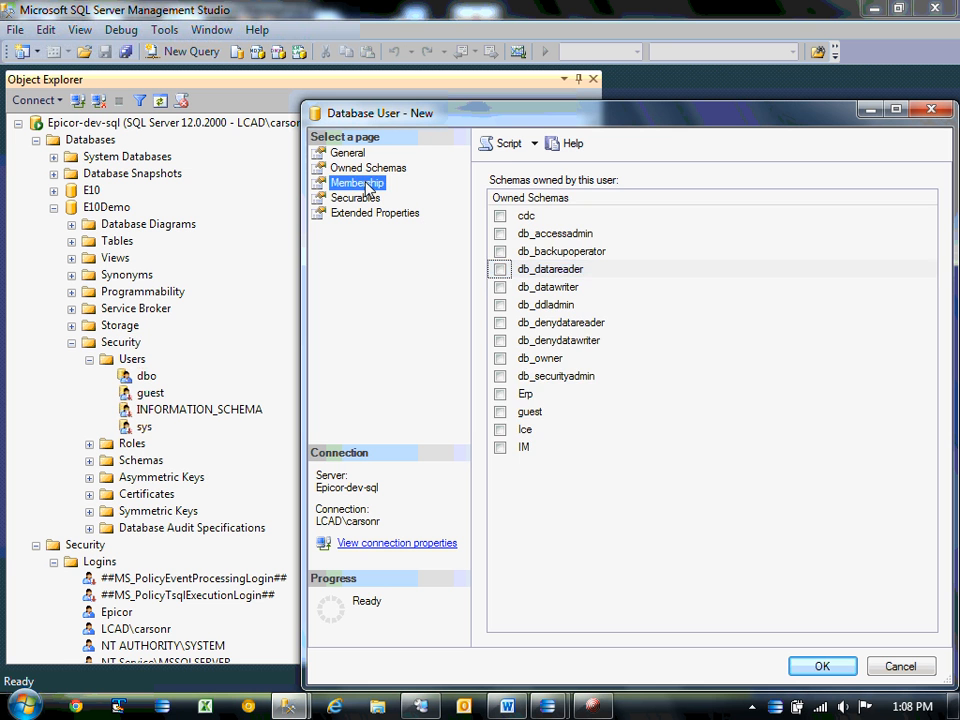
pyautogui.click(500, 252)
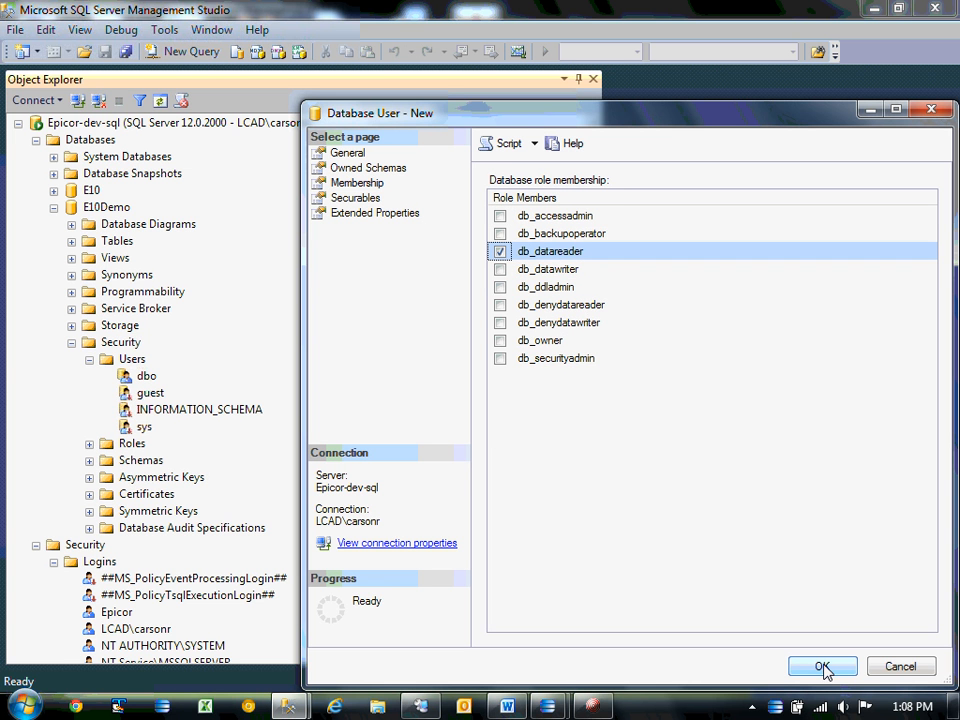
pyautogui.click(822, 667)
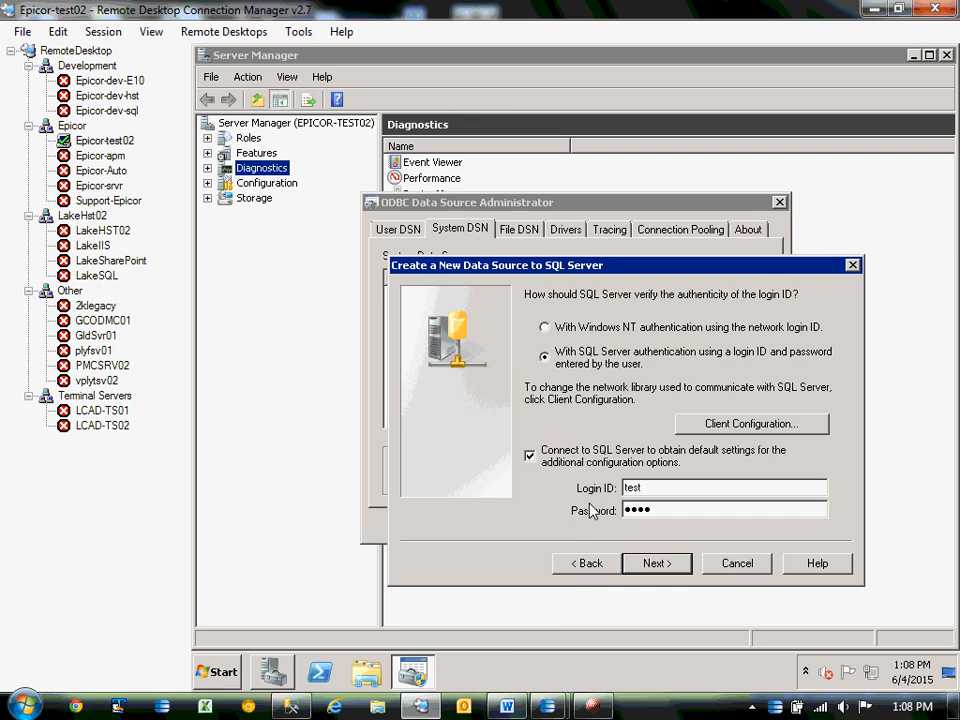
# Step through the remaining wizard pages and finish creating the EUG data source.
pyautogui.click(602, 563)
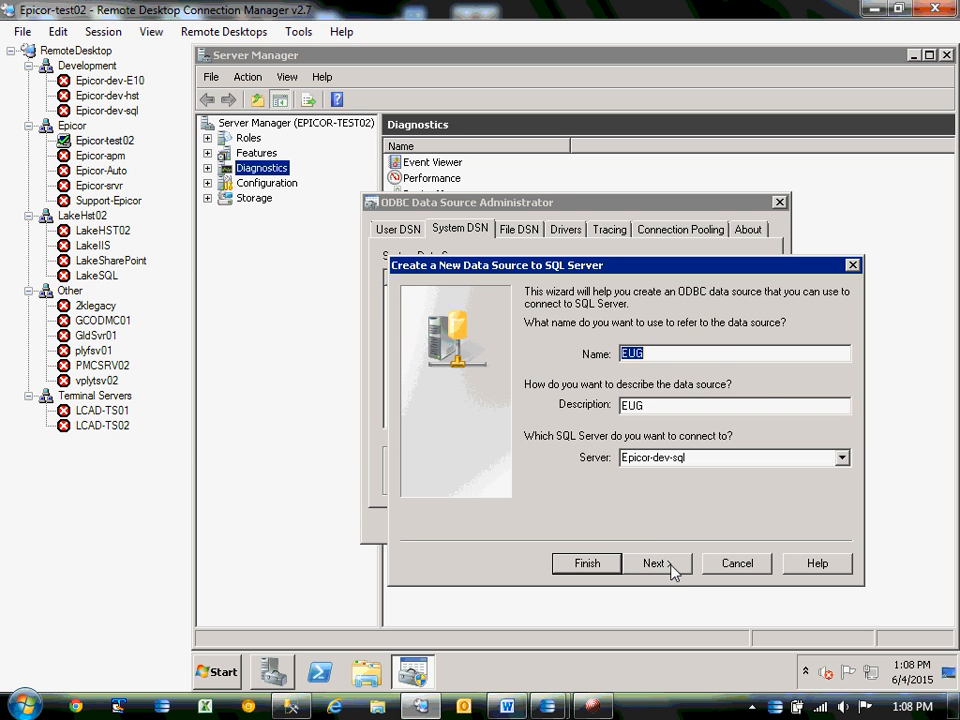
pyautogui.click(668, 567)
pyautogui.click(671, 568)
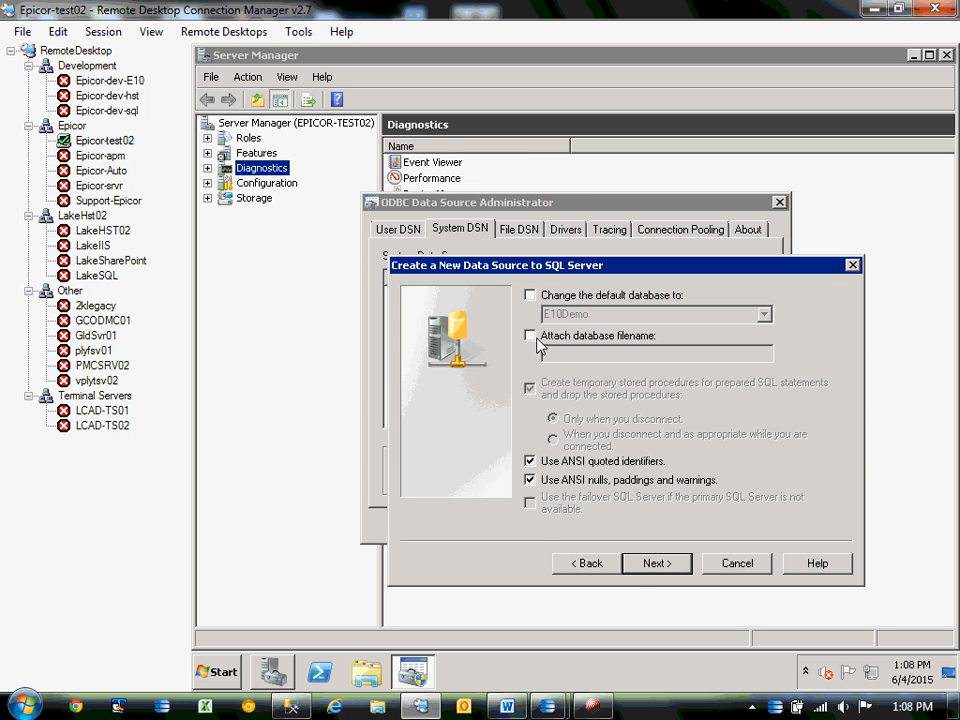
pyautogui.click(656, 566)
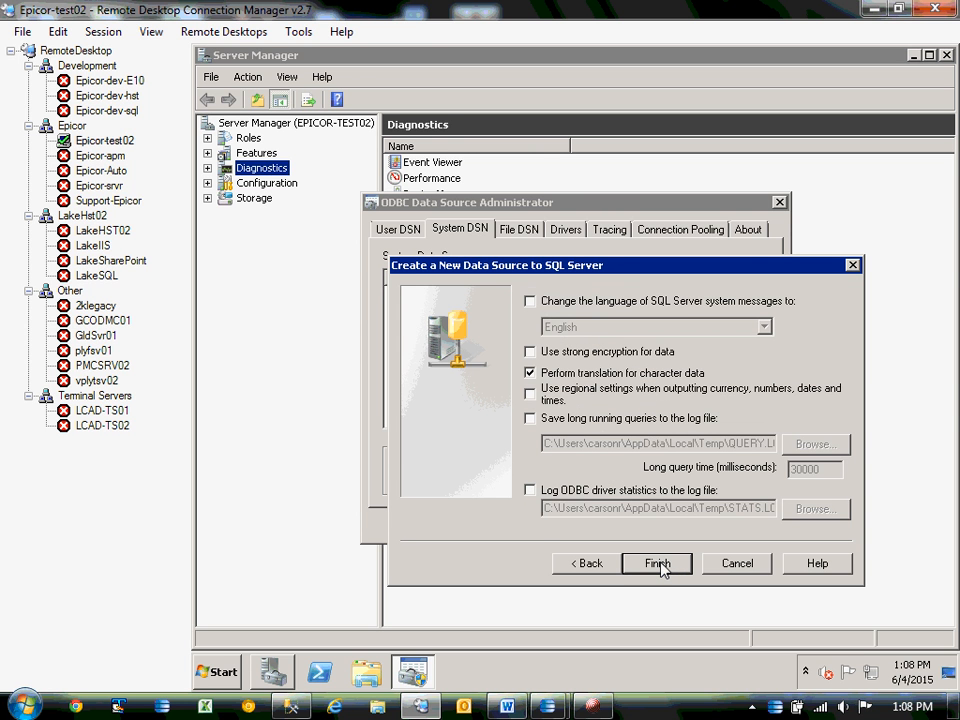
pyautogui.click(658, 564)
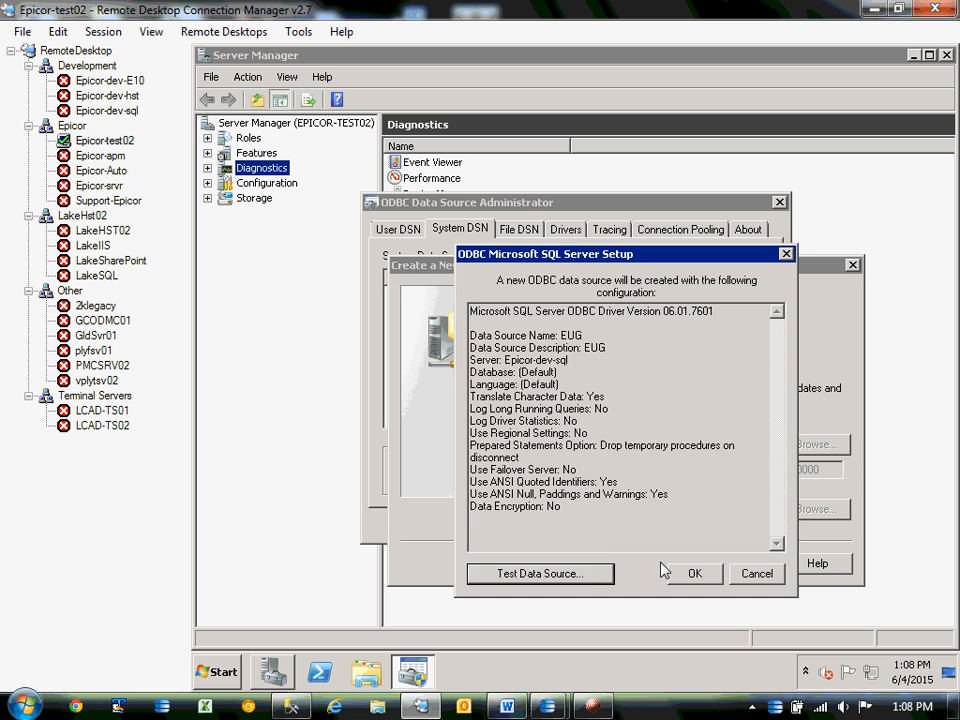
# Test the EUG data source successfully, save it, and close ODBC Data Source Administrator.
pyautogui.click(546, 573)
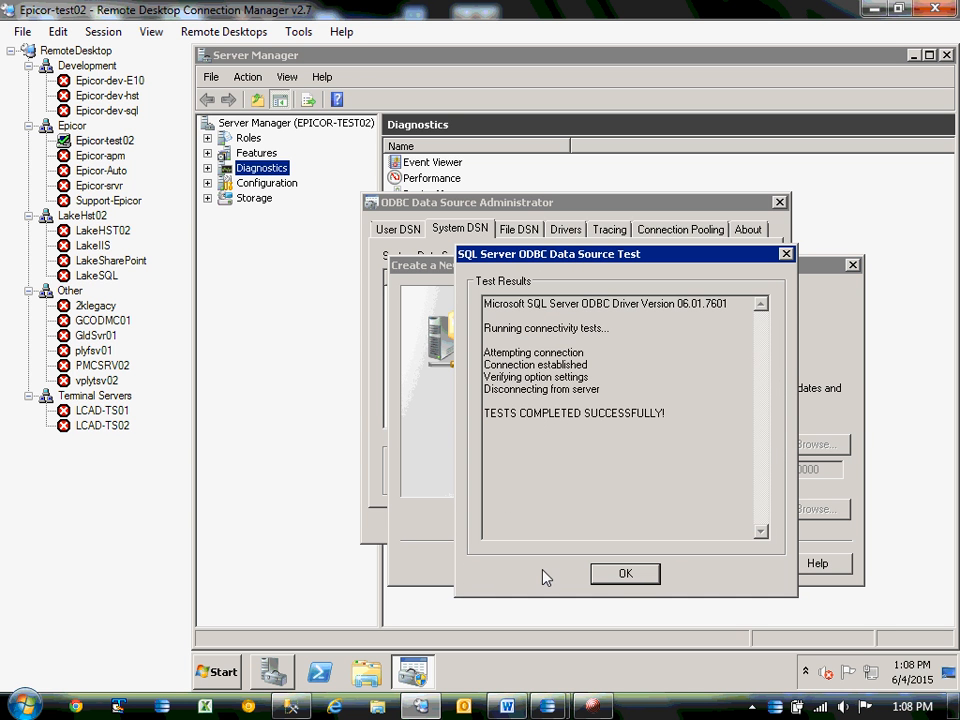
pyautogui.click(643, 576)
pyautogui.click(694, 573)
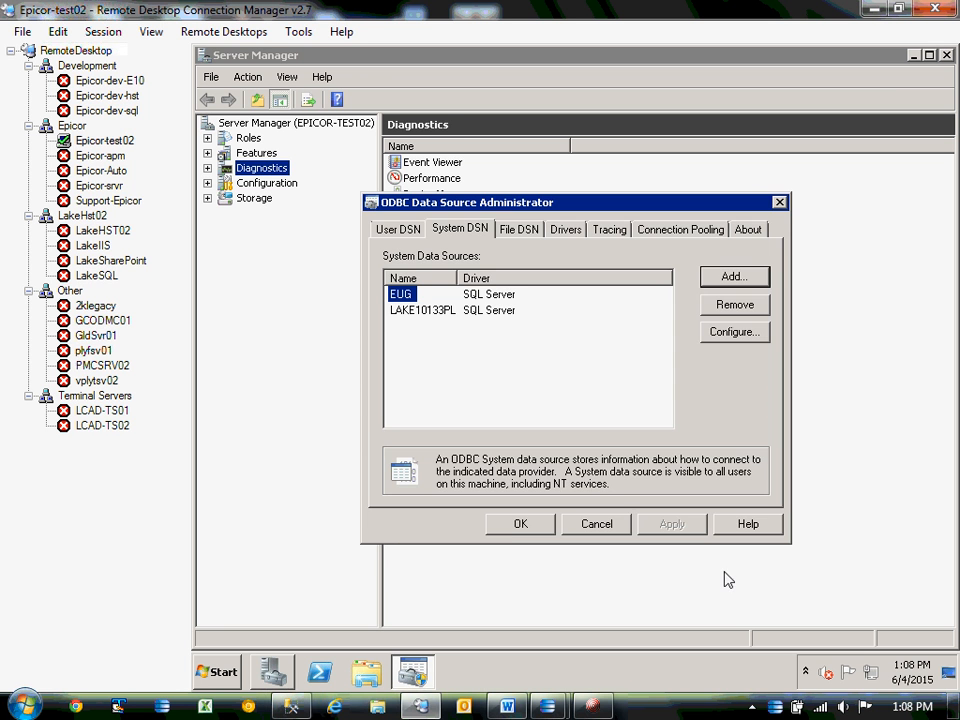
pyautogui.click(521, 526)
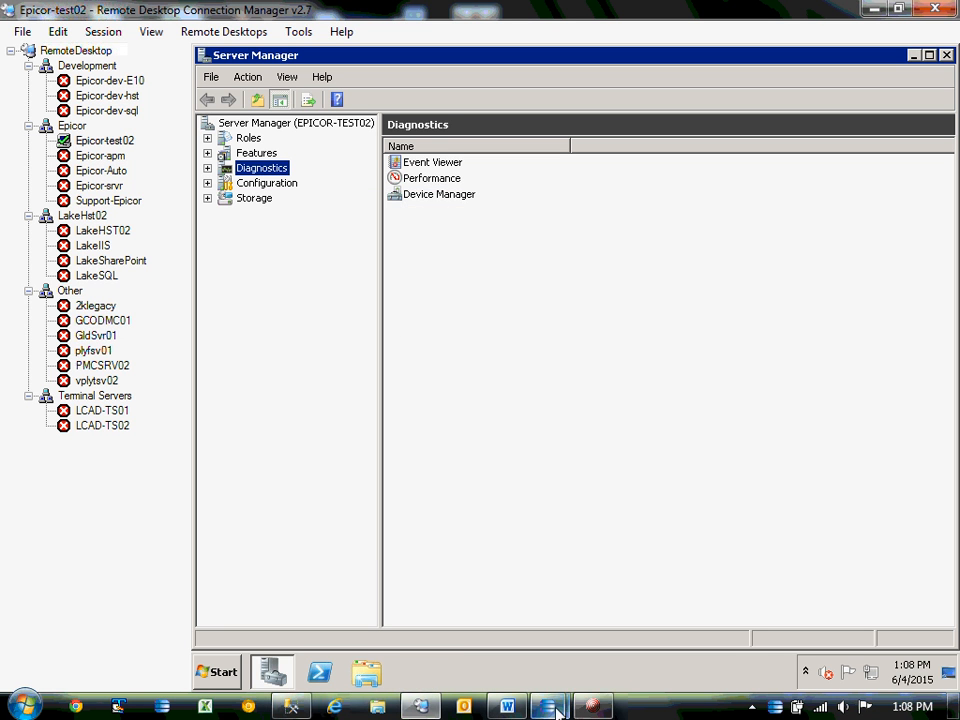
# Open Business Activity Query from System Management > Utilities in the Epicor menu.
pyautogui.moveTo(557, 712)
pyautogui.click(480, 604)
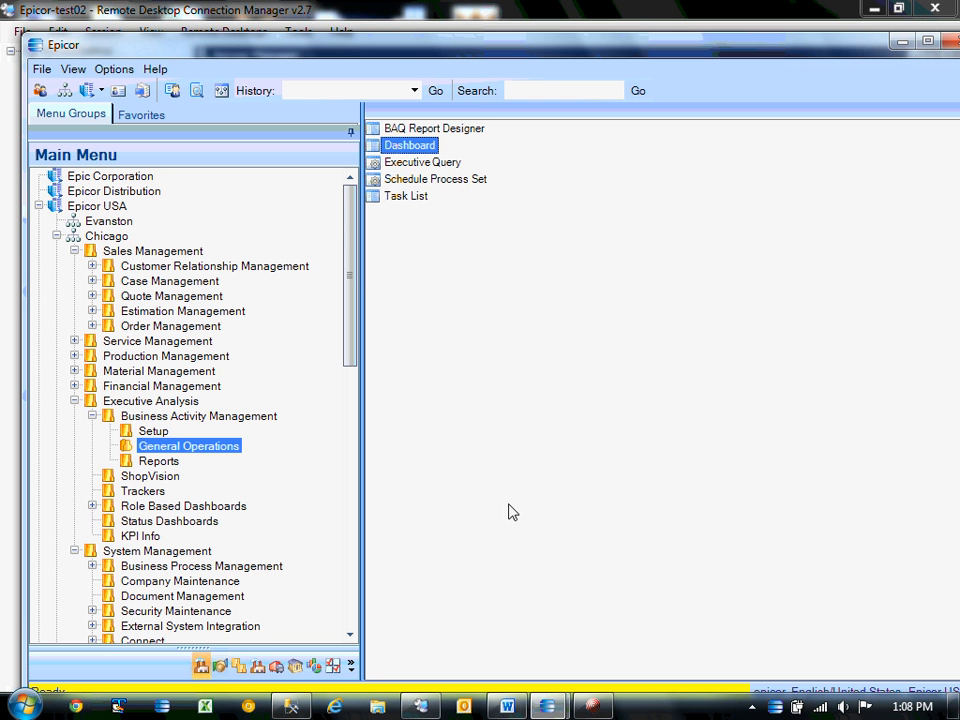
pyautogui.moveTo(355, 285); pyautogui.dragTo(351, 386)
pyautogui.click(145, 417)
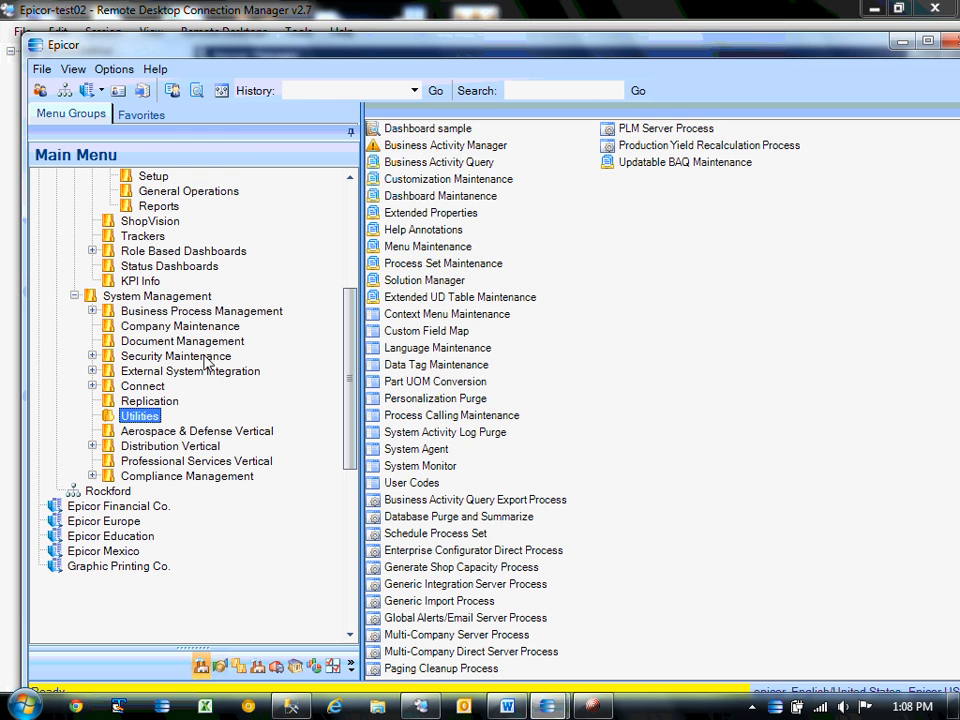
pyautogui.click(445, 163)
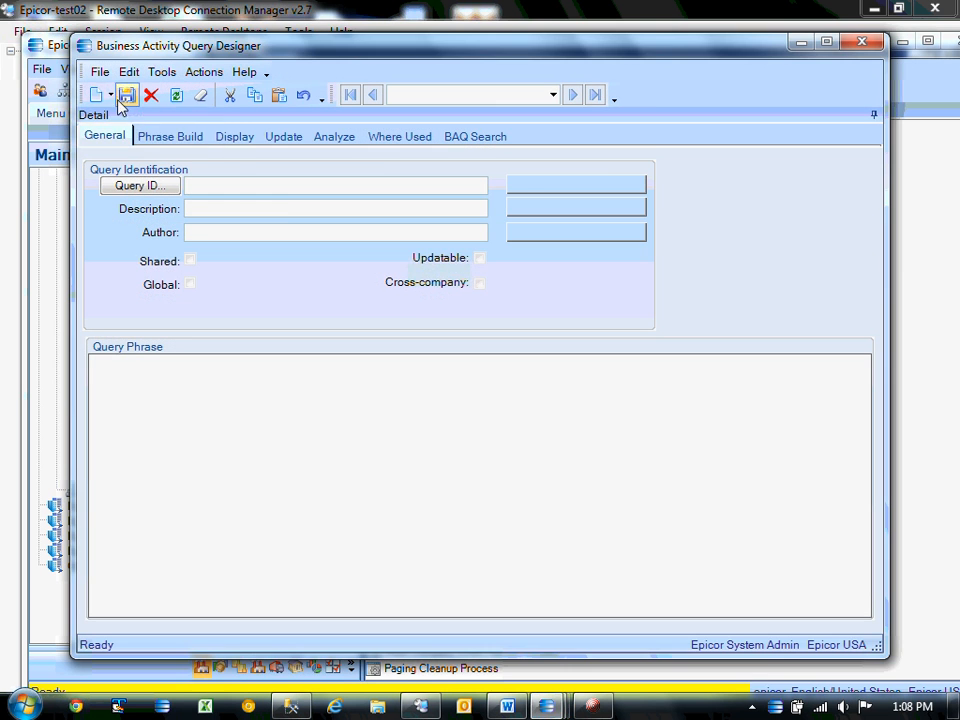
# Start a new External Query and list its ODBC data sources, including EUG.
pyautogui.click(113, 95)
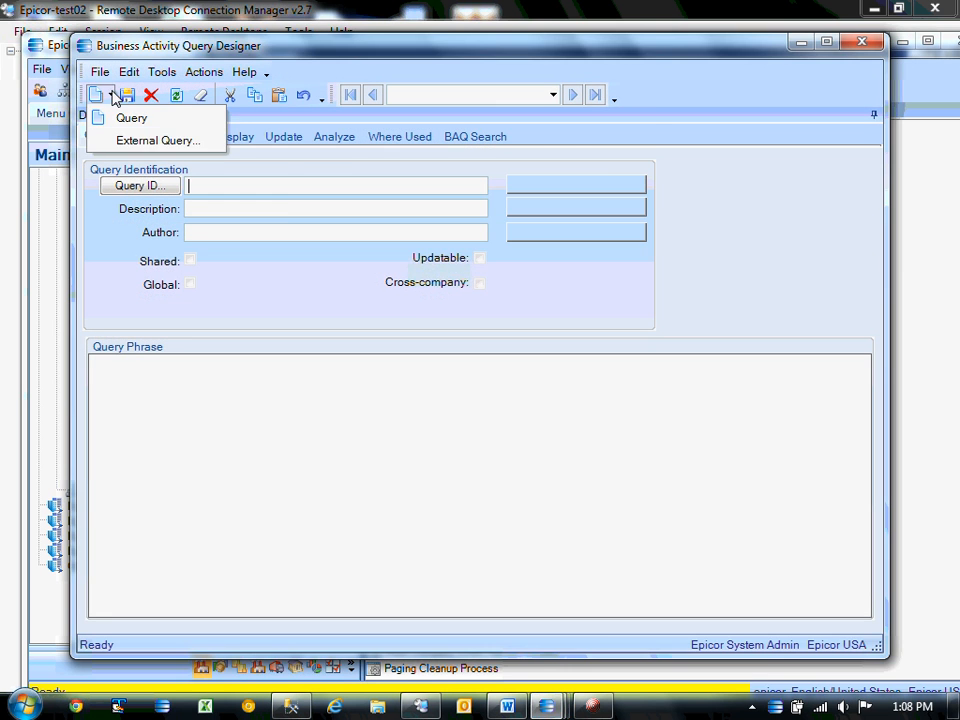
pyautogui.click(150, 140)
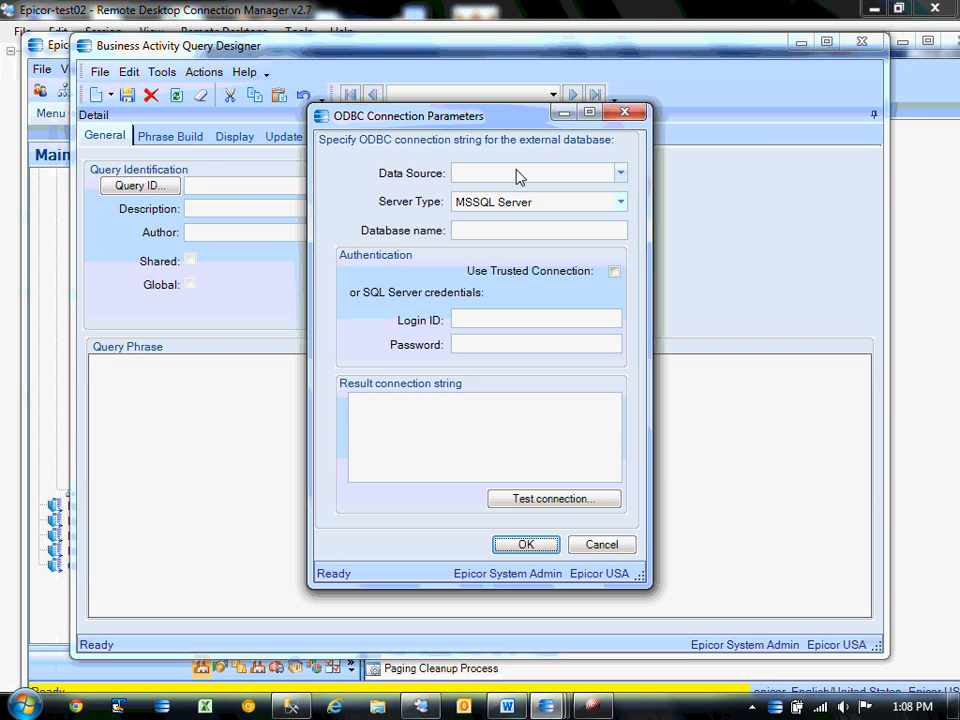
pyautogui.click(620, 173)
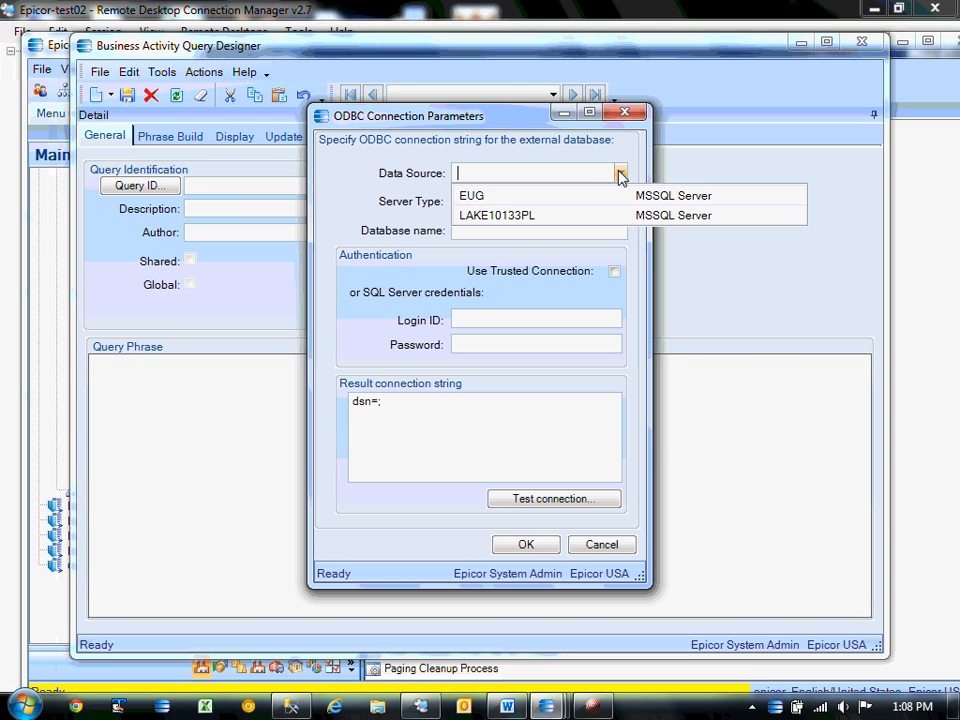
# Set data source EUG and database E10Demo, and enter the SQL Server login ID and password.
pyautogui.click(480, 195)
pyautogui.click(487, 236)
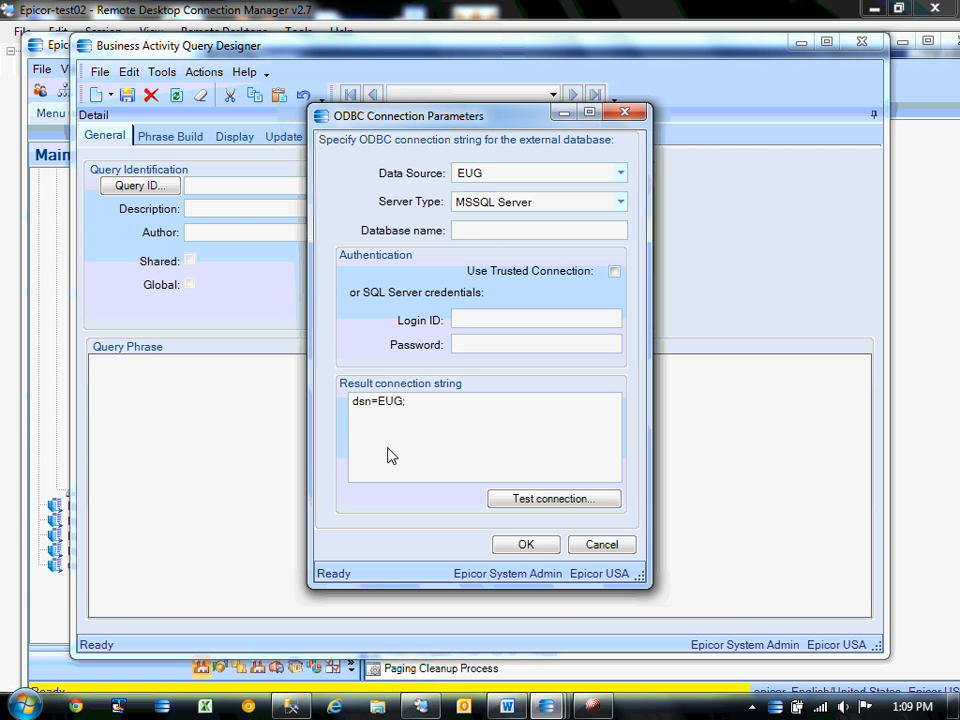
pyautogui.click(293, 706)
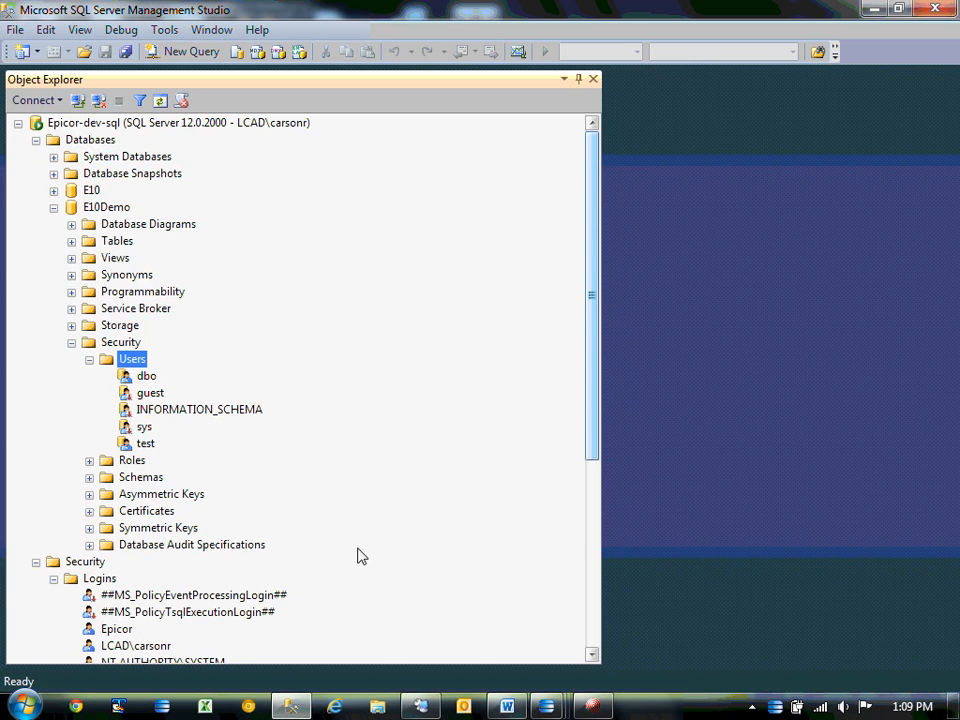
pyautogui.click(874, 9)
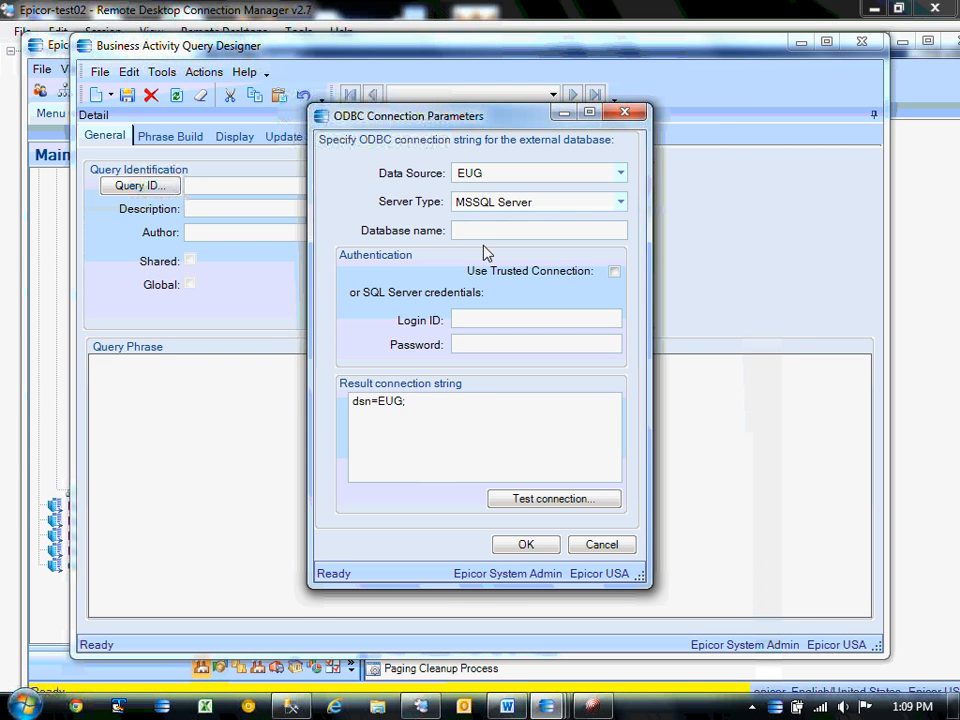
pyautogui.write('E10Demo')
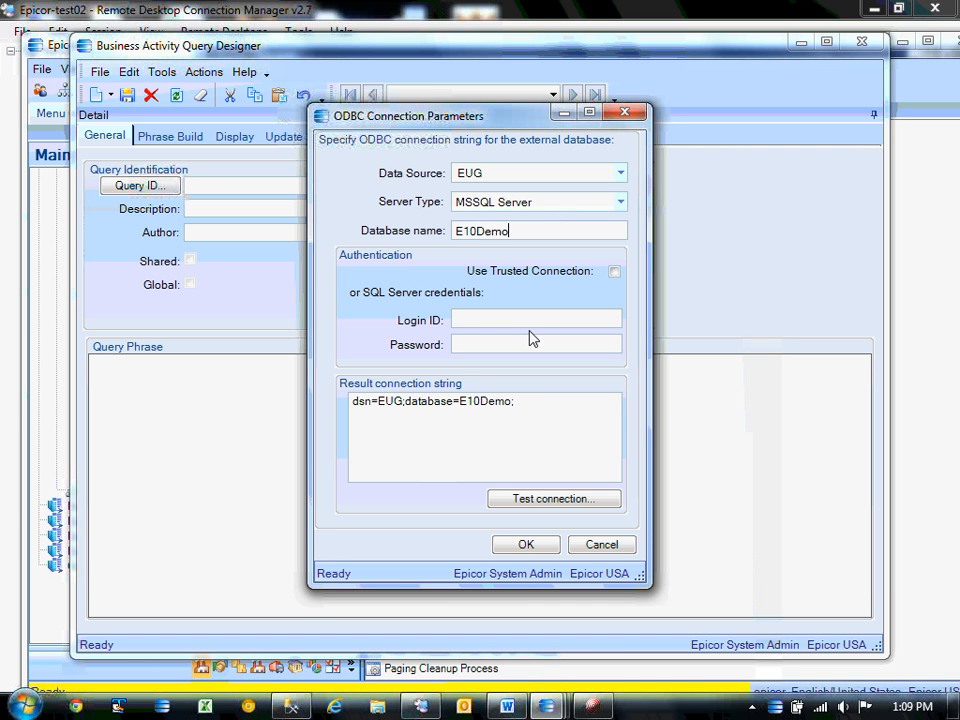
pyautogui.click(508, 322)
pyautogui.write('test')
pyautogui.click(493, 347)
pyautogui.write('test')
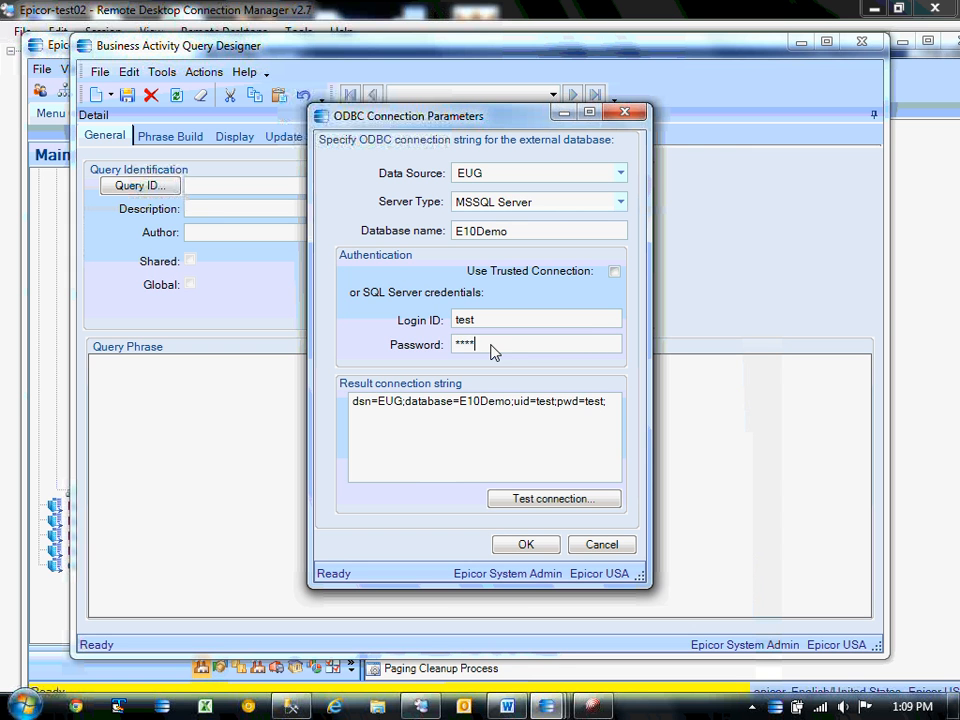
# Test the E10Demo connection successfully and accept the ODBC connection settings.
pyautogui.moveTo(455, 346); pyautogui.dragTo(497, 346)
pyautogui.click(497, 346)
pyautogui.click(593, 401)
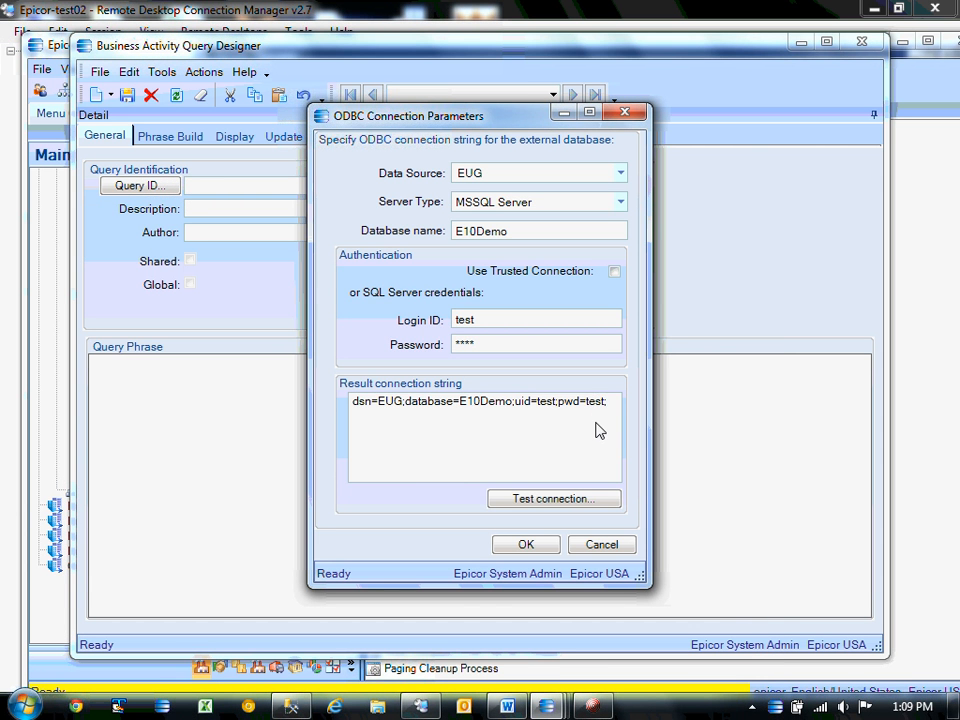
pyautogui.click(546, 499)
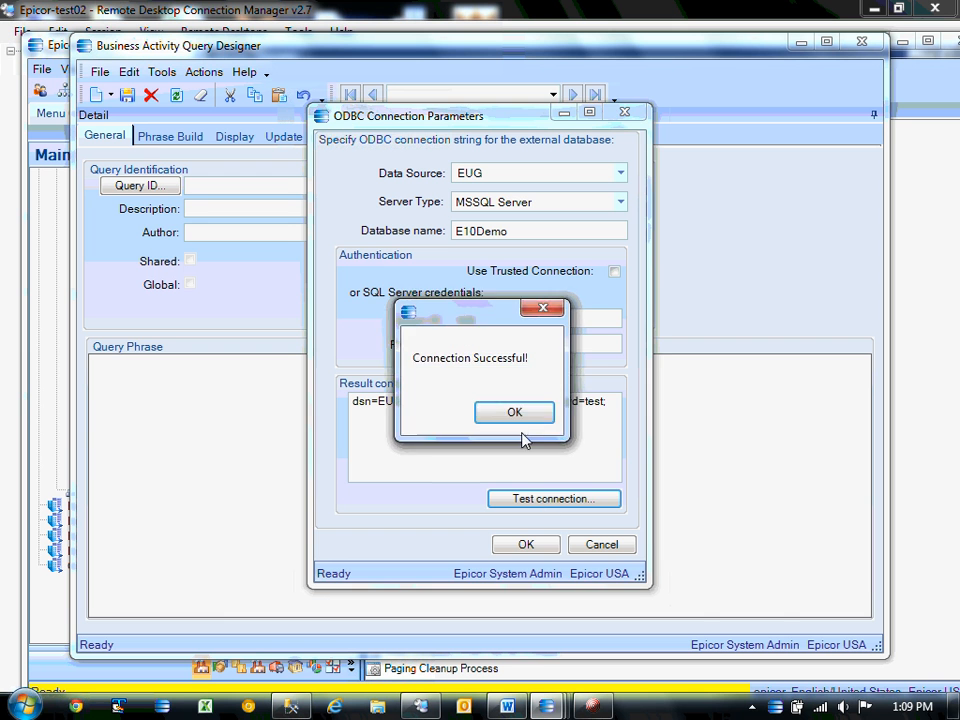
pyautogui.click(516, 414)
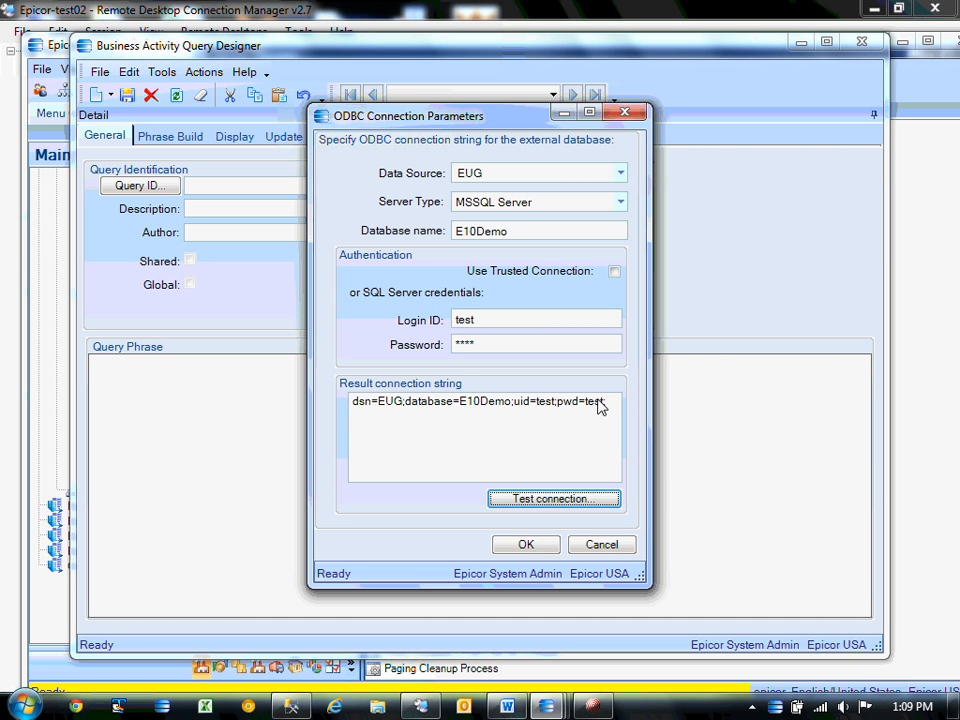
pyautogui.moveTo(617, 402); pyautogui.dragTo(351, 401)
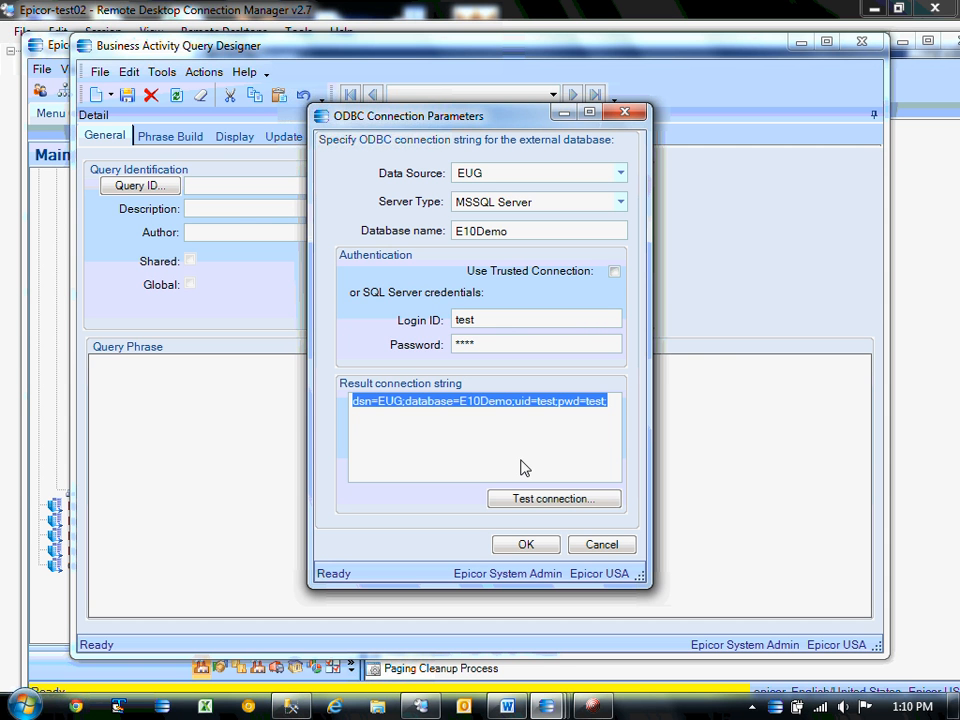
pyautogui.click(525, 545)
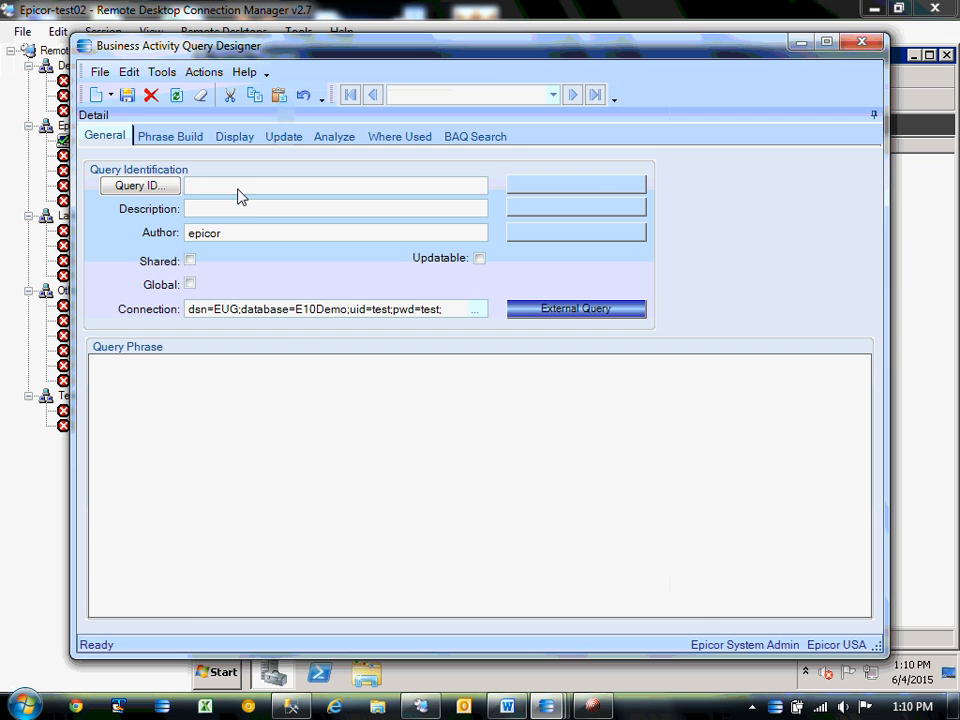
# Name the query EPIC03-eugext with description eugext and save it.
pyautogui.write('eugext')
pyautogui.click(227, 208)
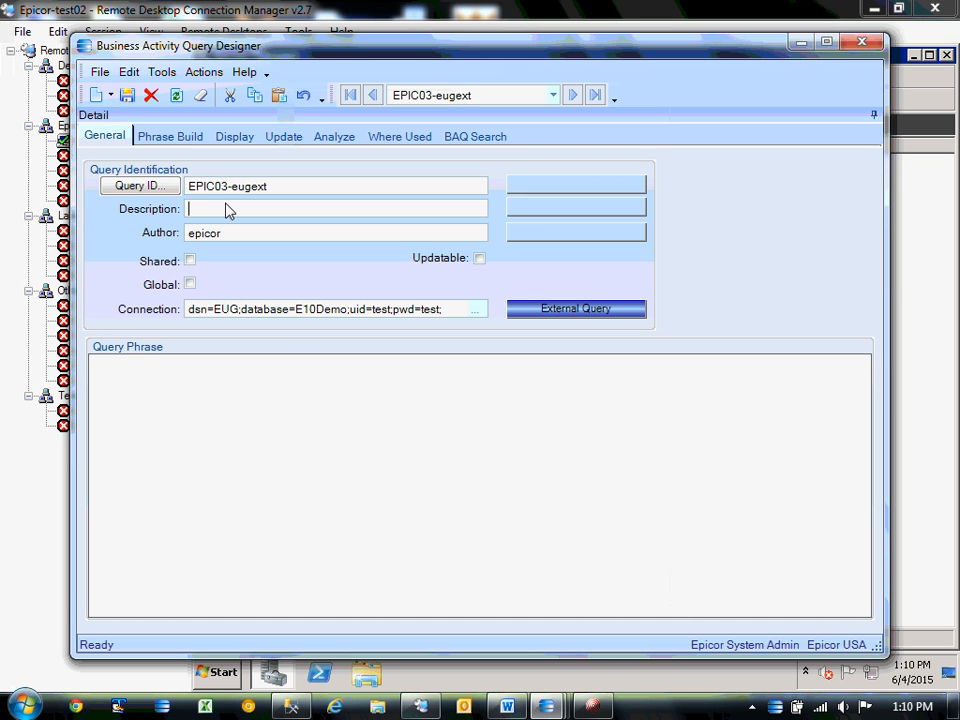
pyautogui.write('eugext')
pyautogui.click(132, 97)
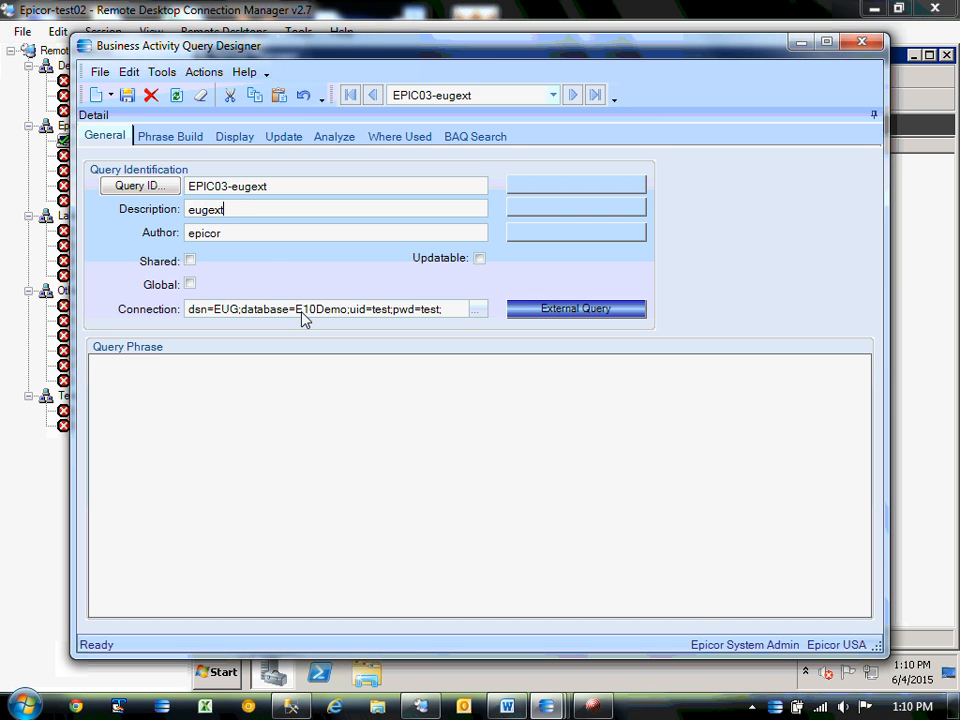
# Widen the external table list on Phrase Build and preview dbo.CRMCall's columns.
pyautogui.click(162, 137)
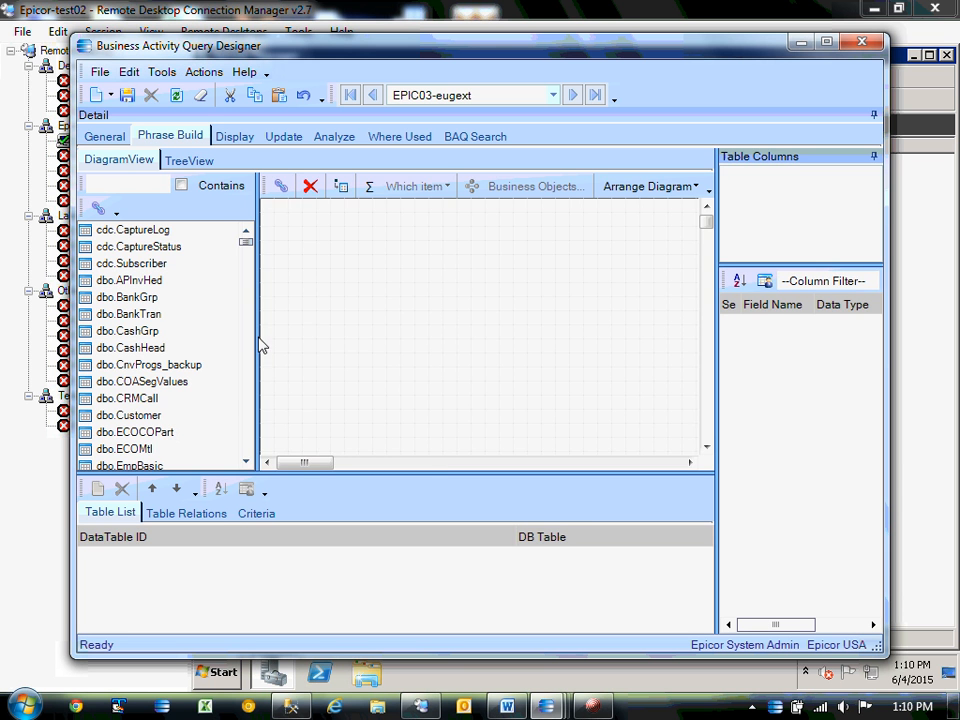
pyautogui.moveTo(261, 343); pyautogui.dragTo(397, 346)
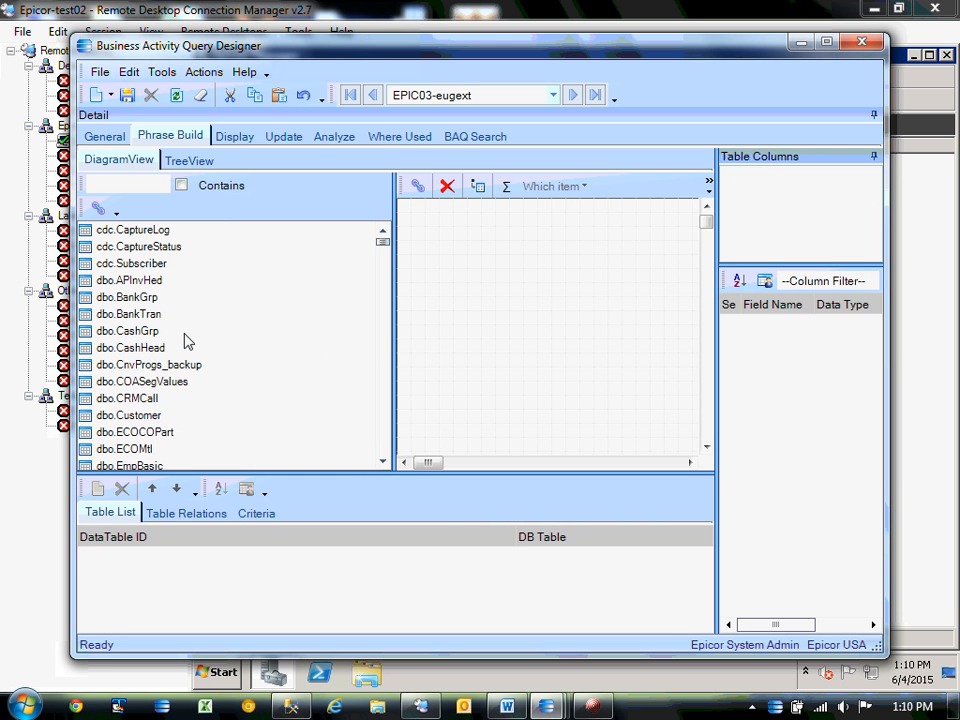
pyautogui.click(130, 398)
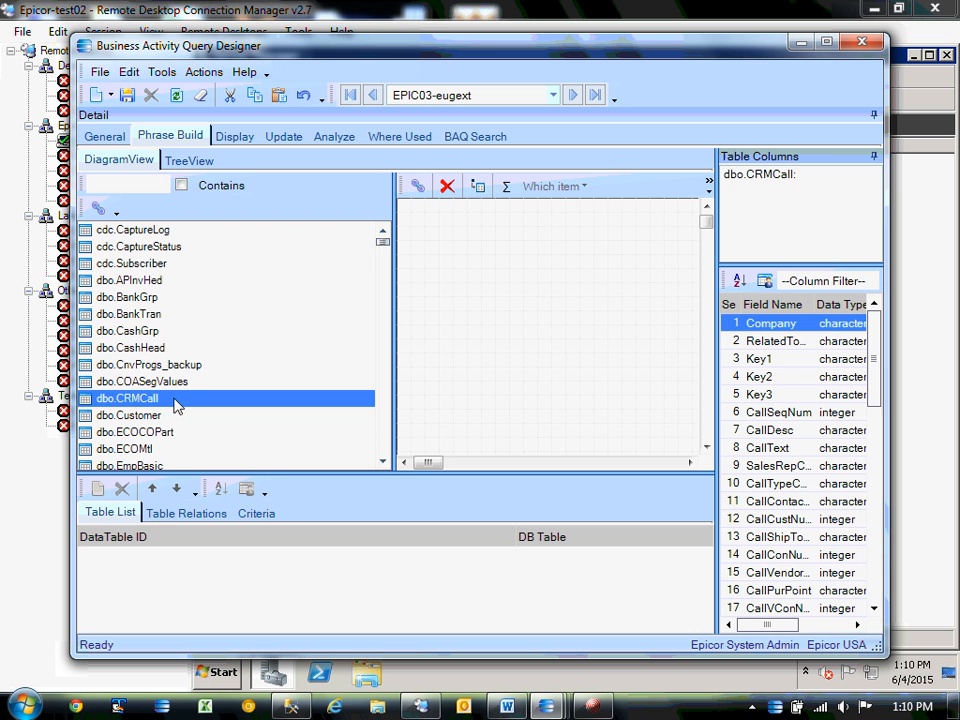
pyautogui.moveTo(382, 241); pyautogui.dragTo(388, 331)
pyautogui.moveTo(386, 330); pyautogui.dragTo(387, 261)
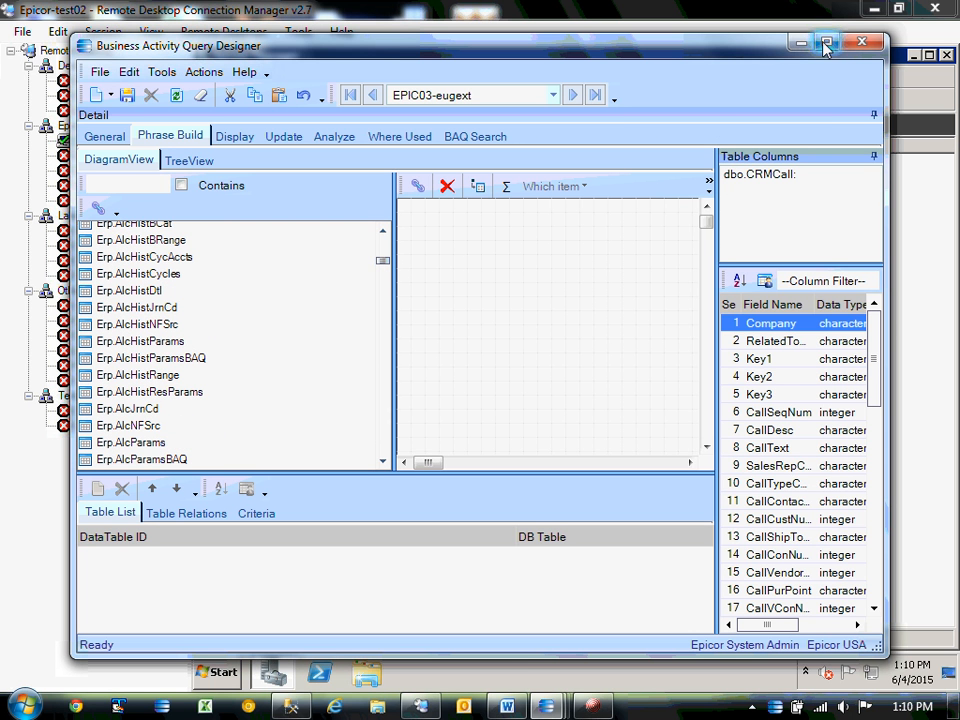
pyautogui.moveTo(392, 315); pyautogui.dragTo(321, 318)
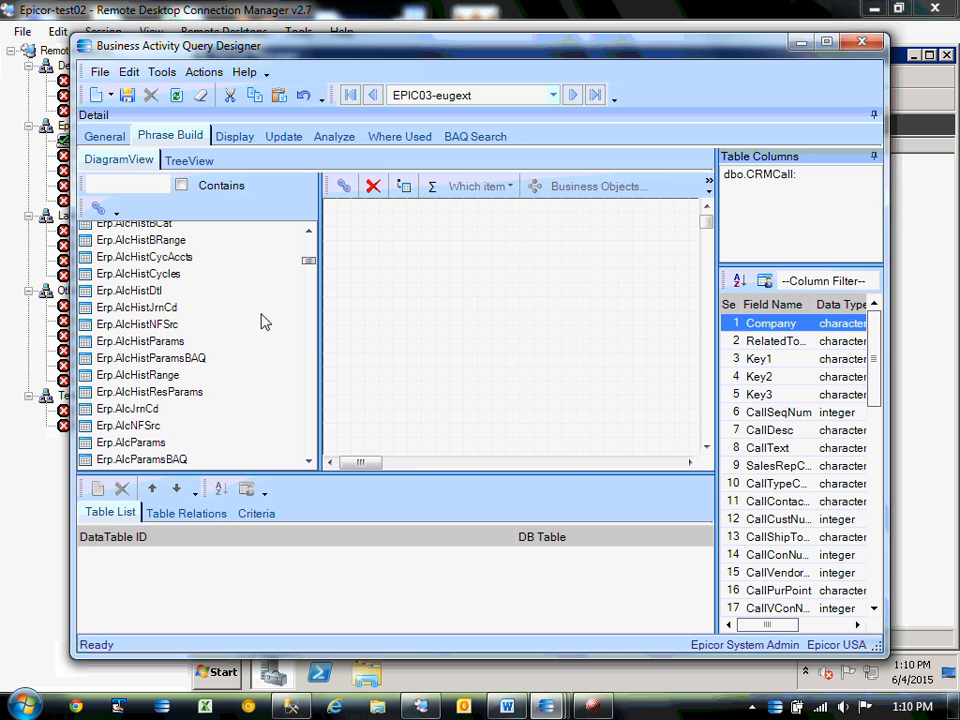
# Scroll through E10Demo's dbo and Erp tables in the external table list.
pyautogui.scroll(-3, 145, 412)
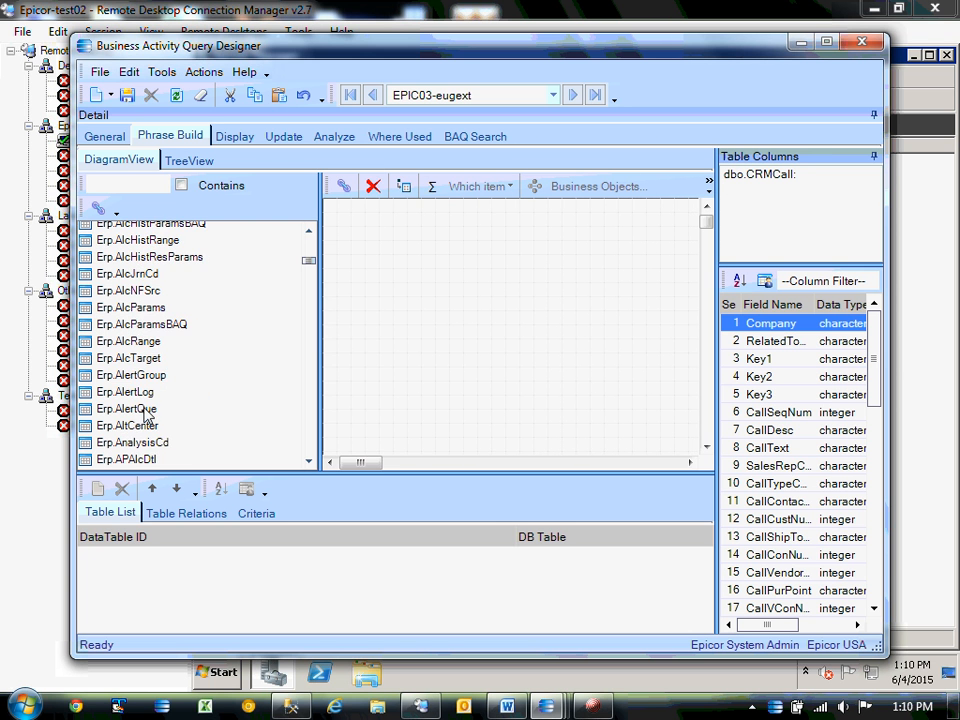
pyautogui.scroll(-2, 145, 412)
pyautogui.scroll(7, 145, 412)
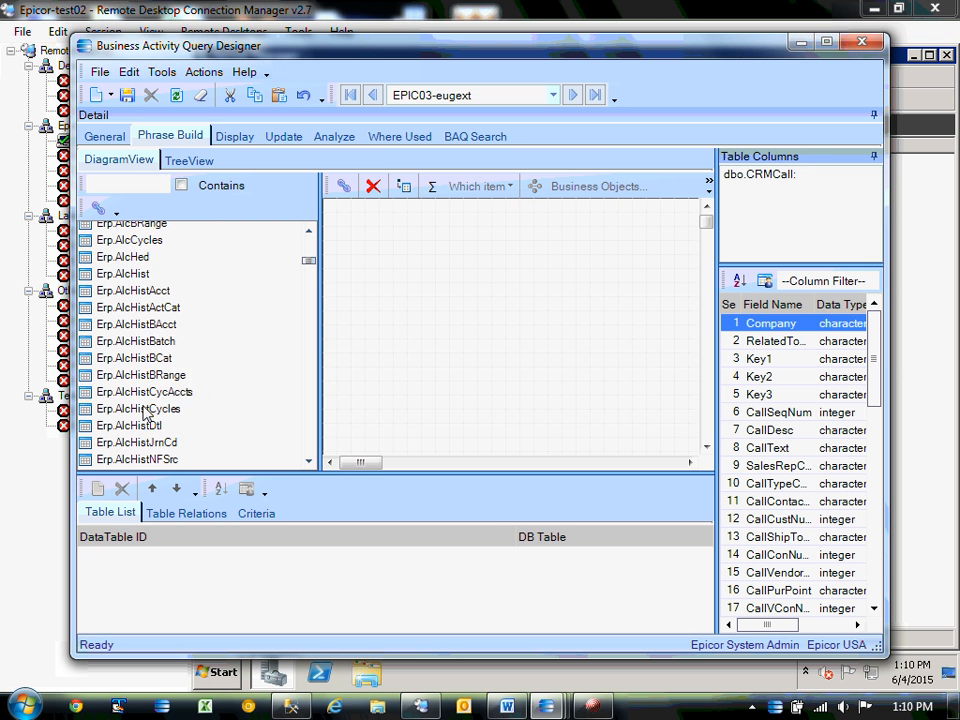
pyautogui.scroll(5, 145, 412)
pyautogui.scroll(10, 145, 412)
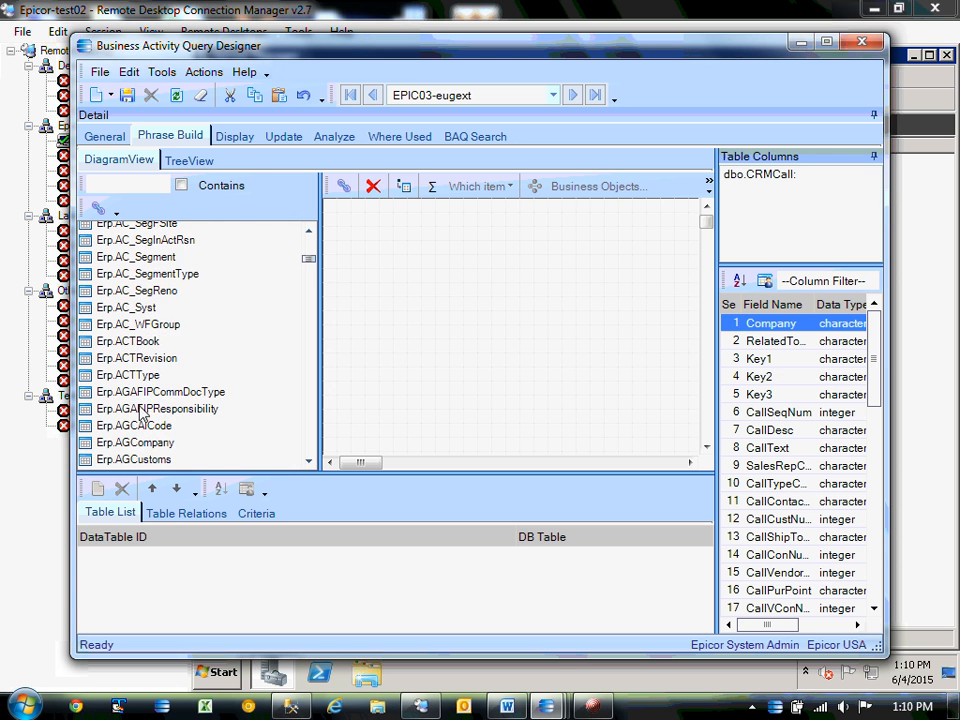
pyautogui.scroll(2, 140, 413)
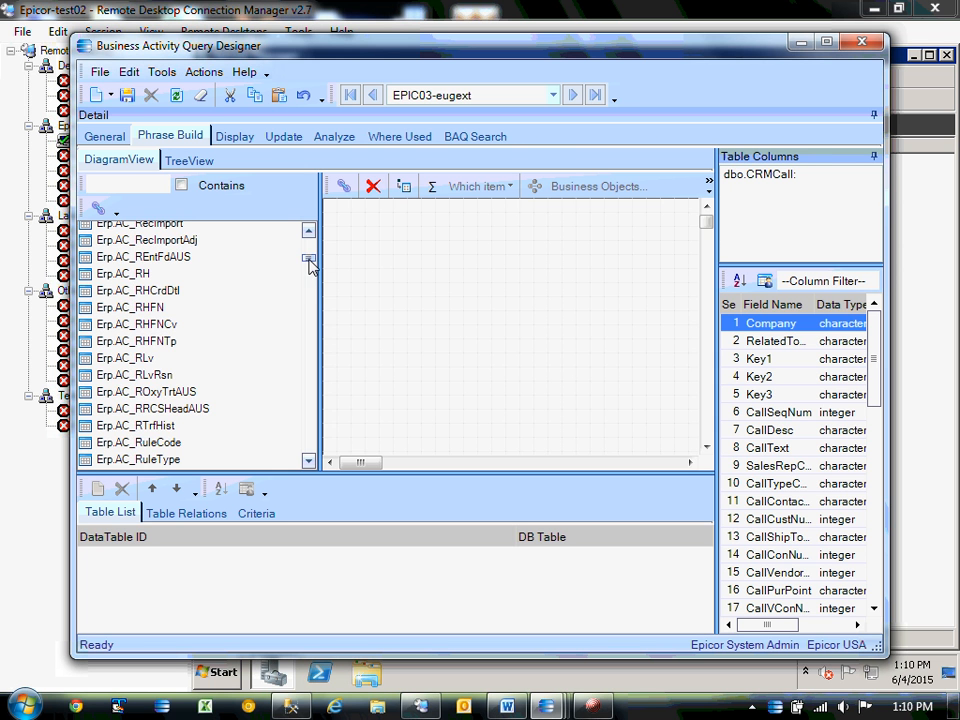
pyautogui.moveTo(310, 262); pyautogui.dragTo(311, 268)
pyautogui.scroll(8, 224, 311)
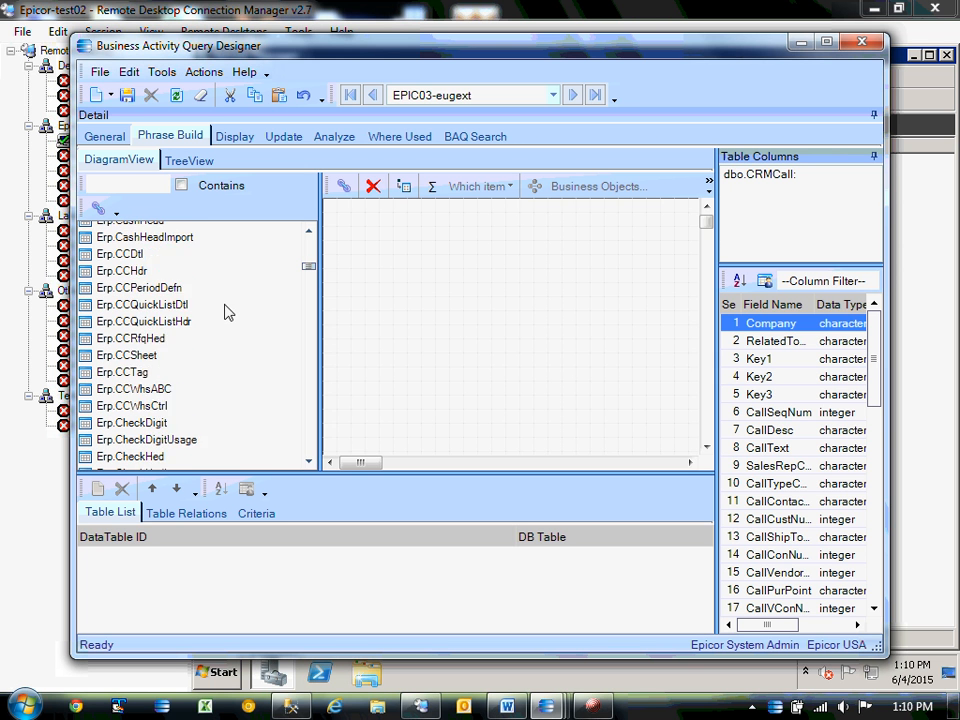
pyautogui.scroll(15, 222, 311)
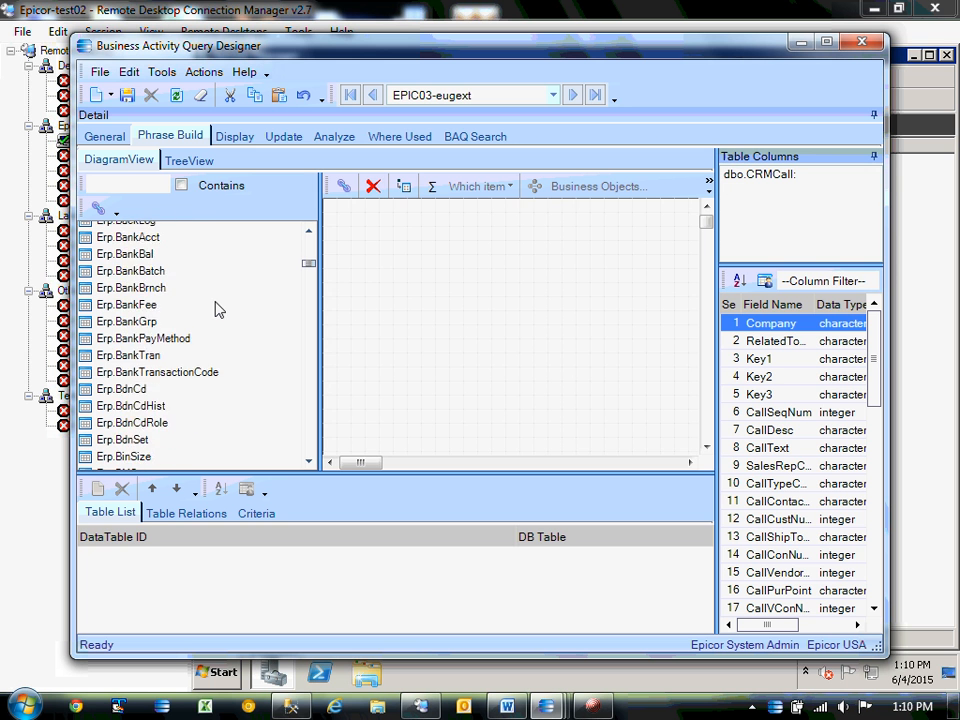
pyautogui.scroll(8, 212, 306)
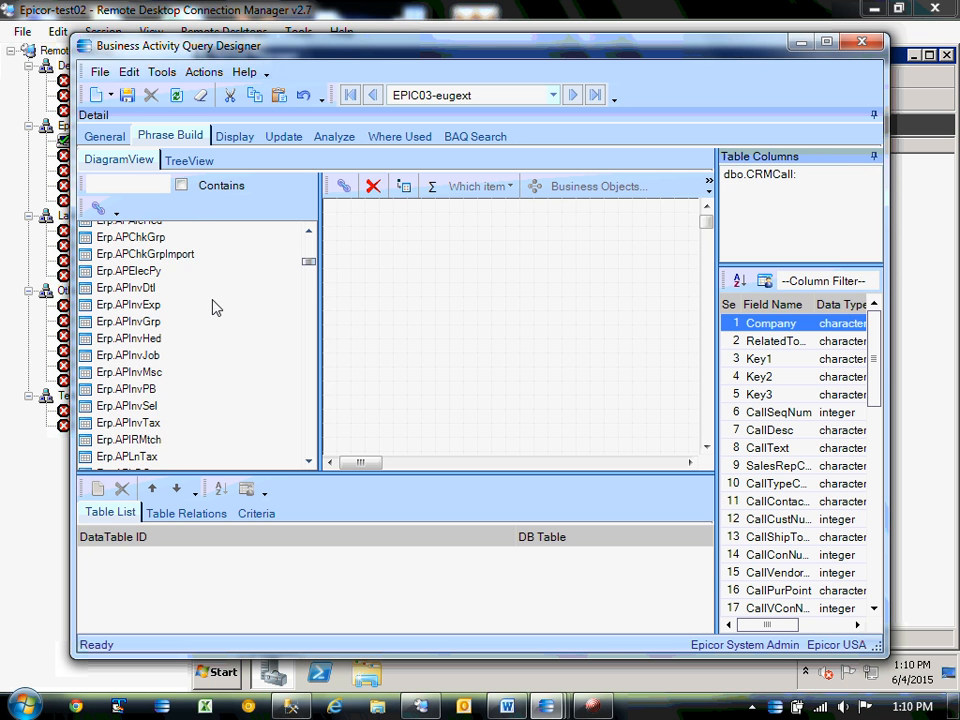
pyautogui.scroll(20, 312, 250)
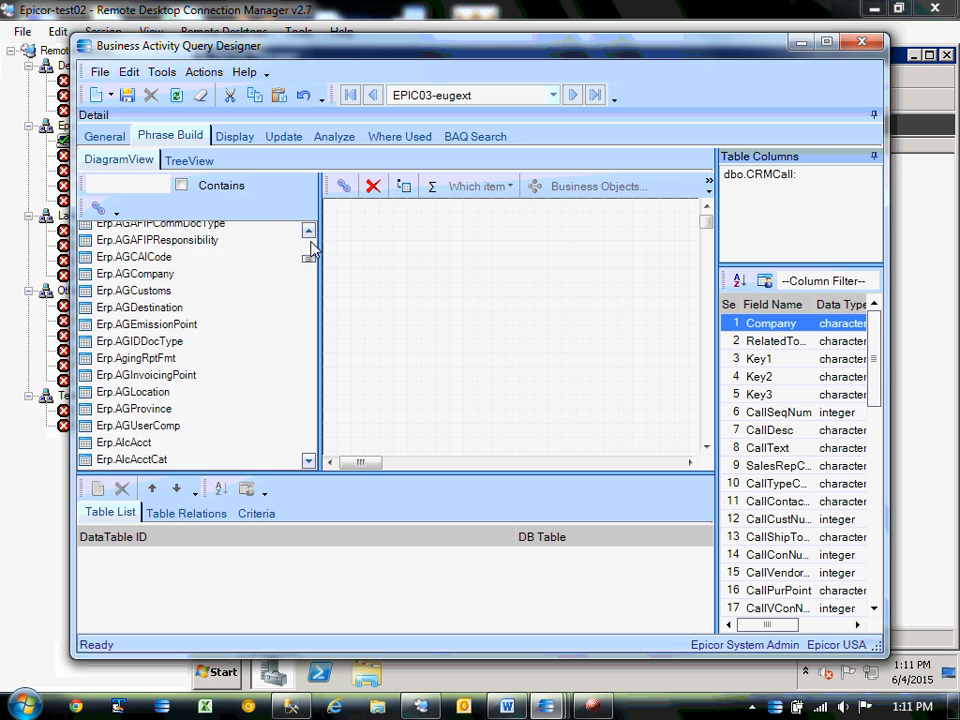
pyautogui.scroll(20, 310, 235)
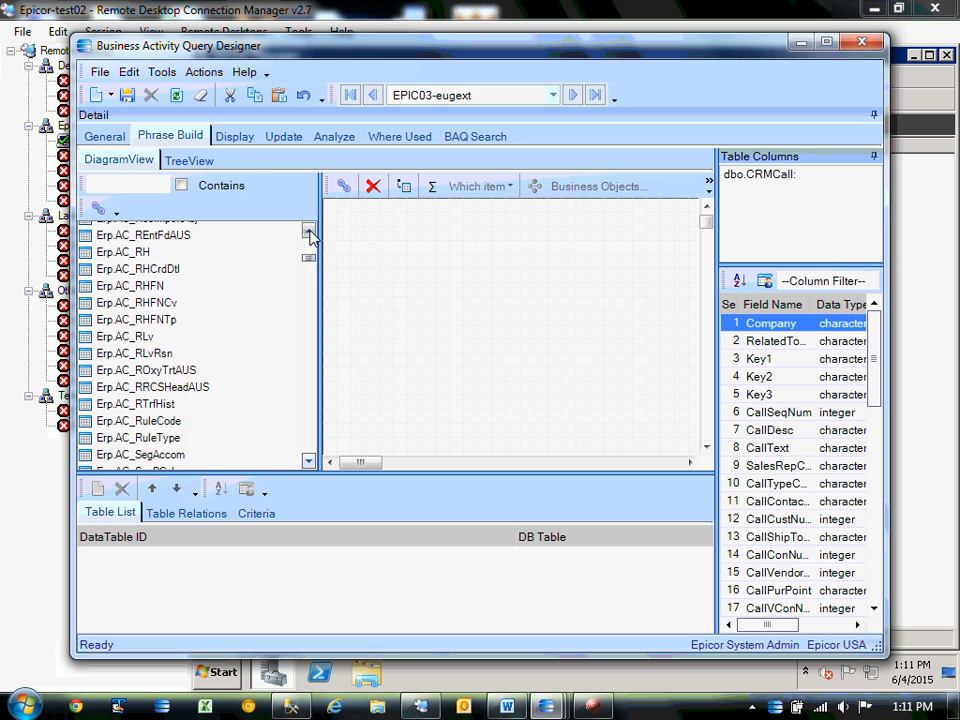
pyautogui.scroll(20, 310, 235)
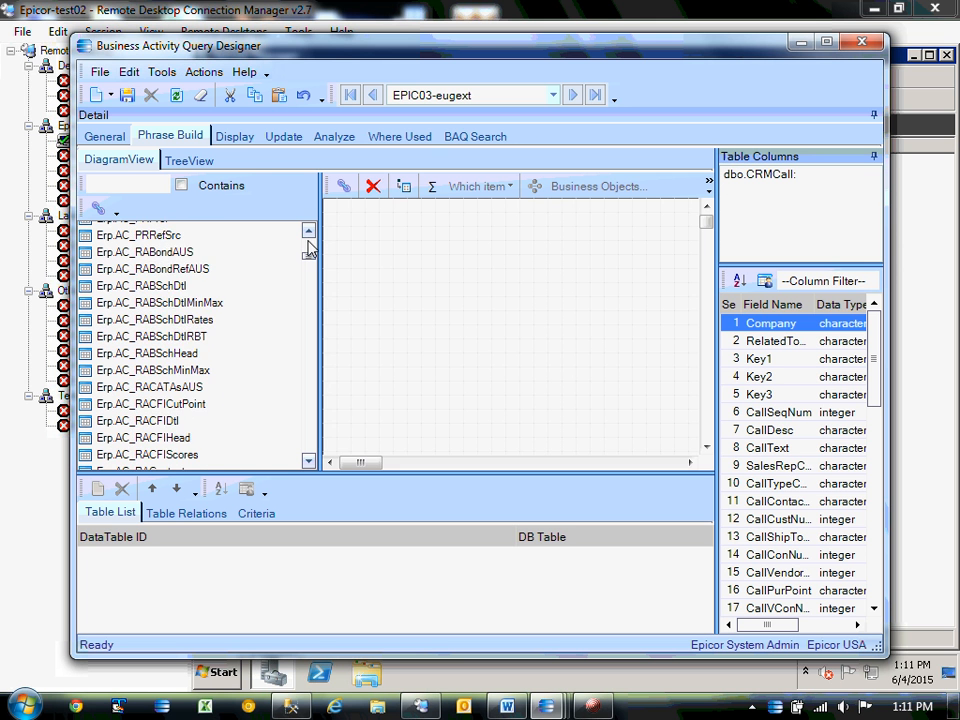
pyautogui.scroll(15, 310, 248)
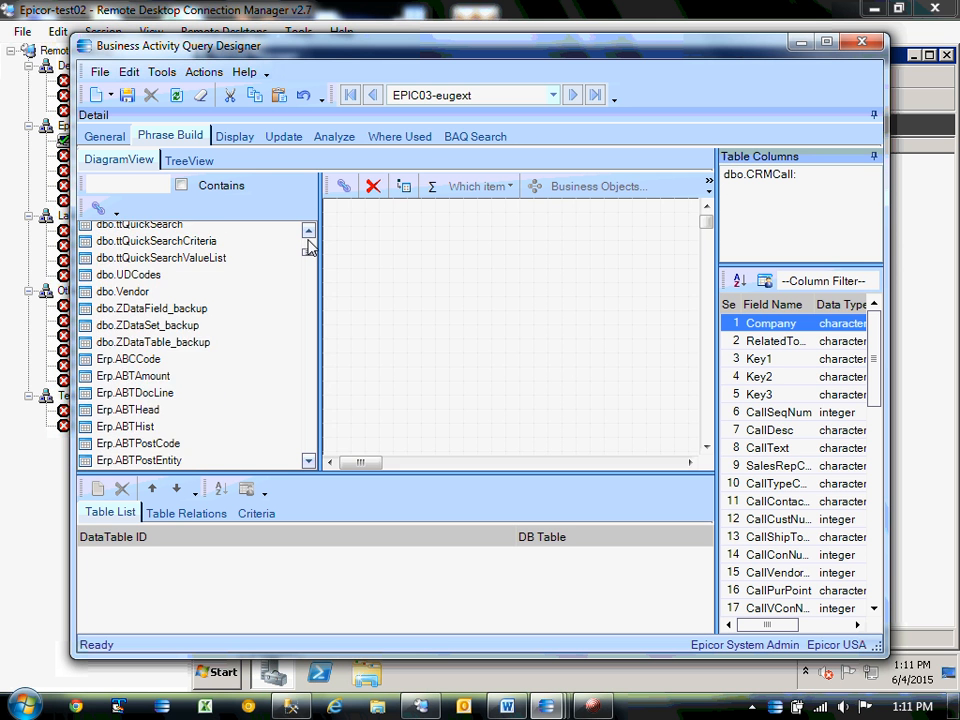
# Add Erp.ABCCode to the diagram with criterion Company = BAQ constant CurComp.
pyautogui.doubleClick(182, 360)
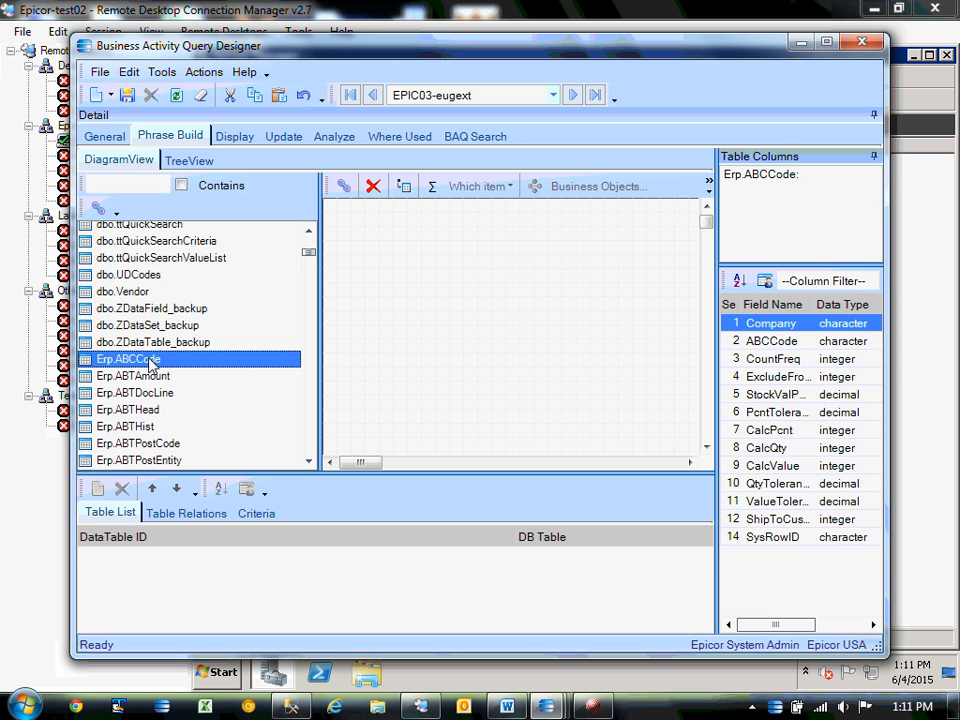
pyautogui.click(400, 228)
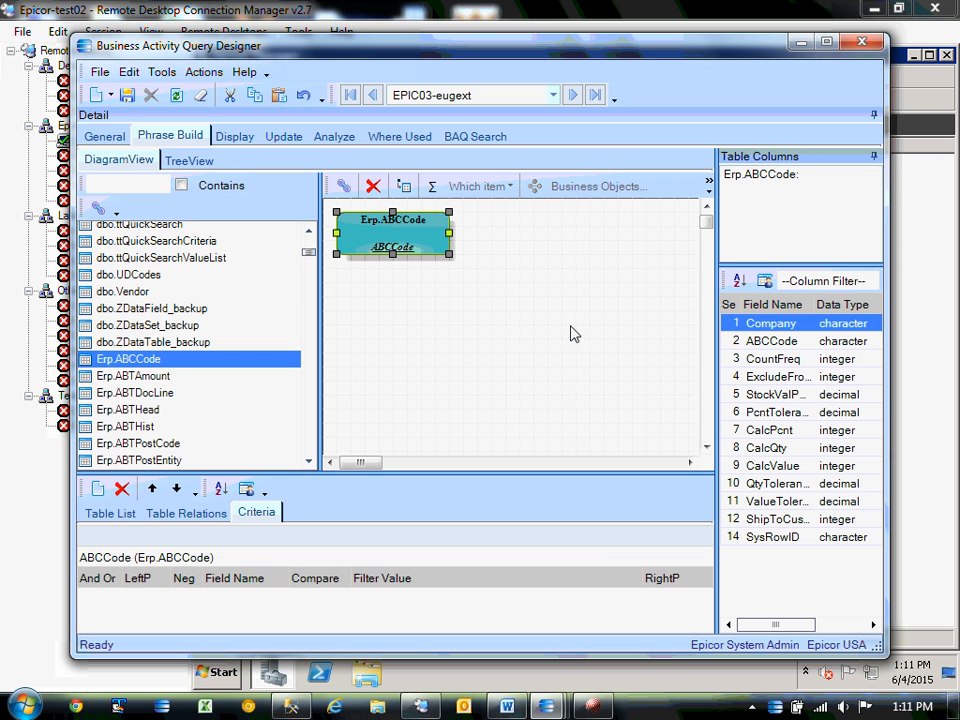
pyautogui.click(97, 489)
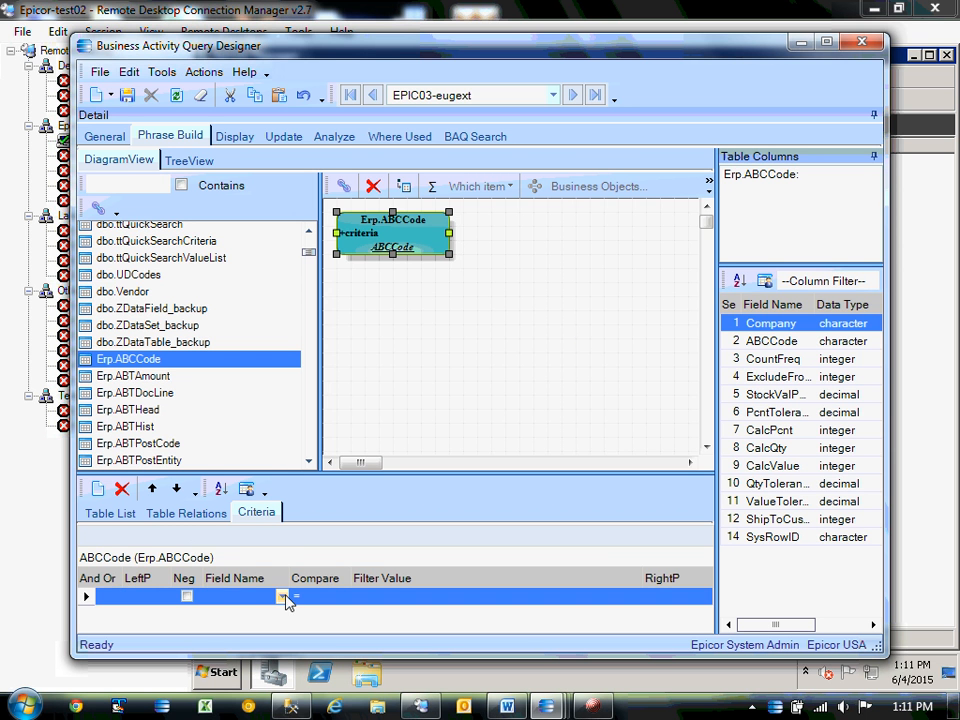
pyautogui.click(283, 597)
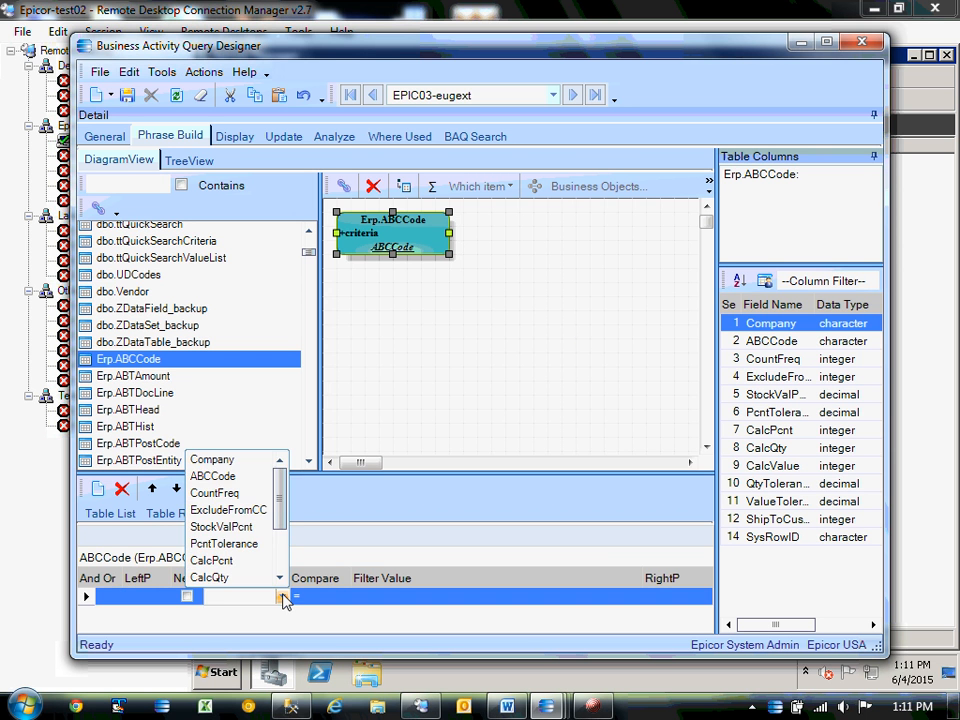
pyautogui.click(213, 460)
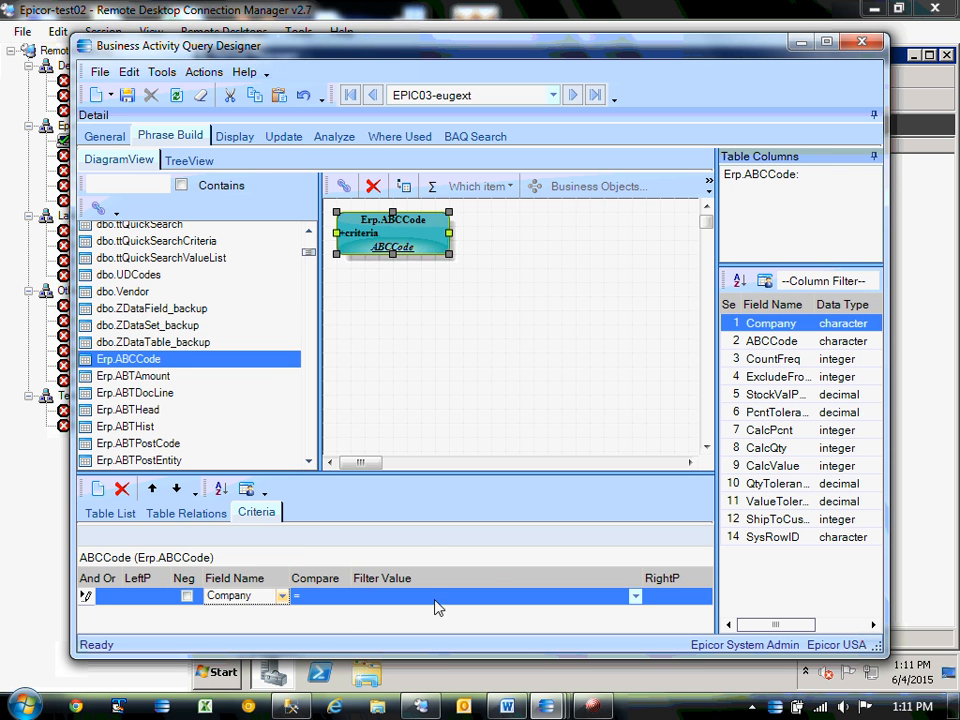
pyautogui.click(635, 597)
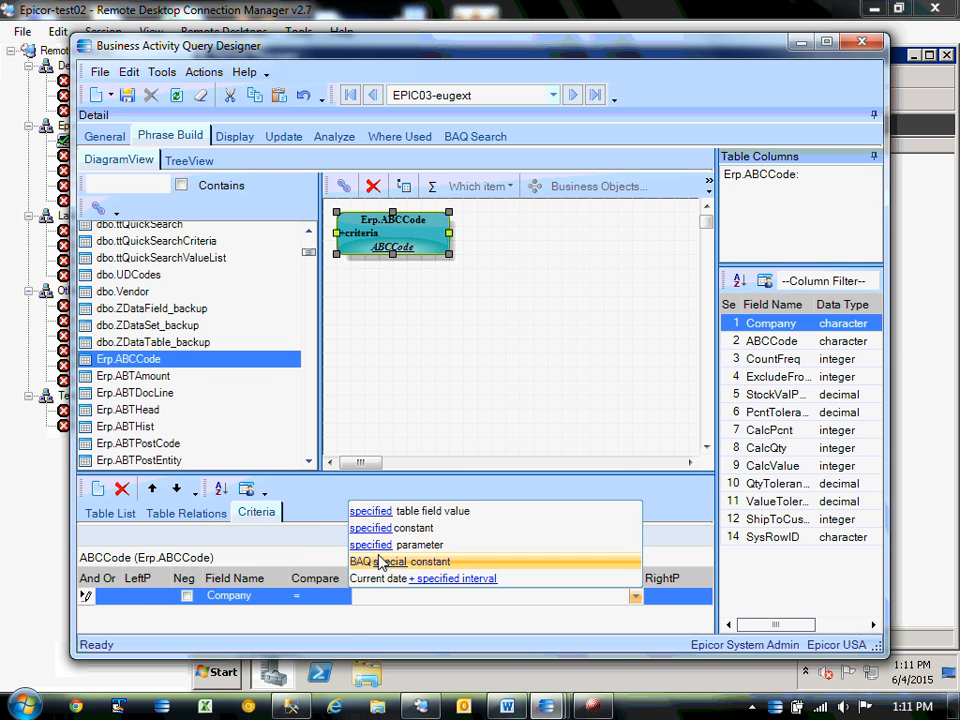
pyautogui.click(380, 562)
pyautogui.click(393, 597)
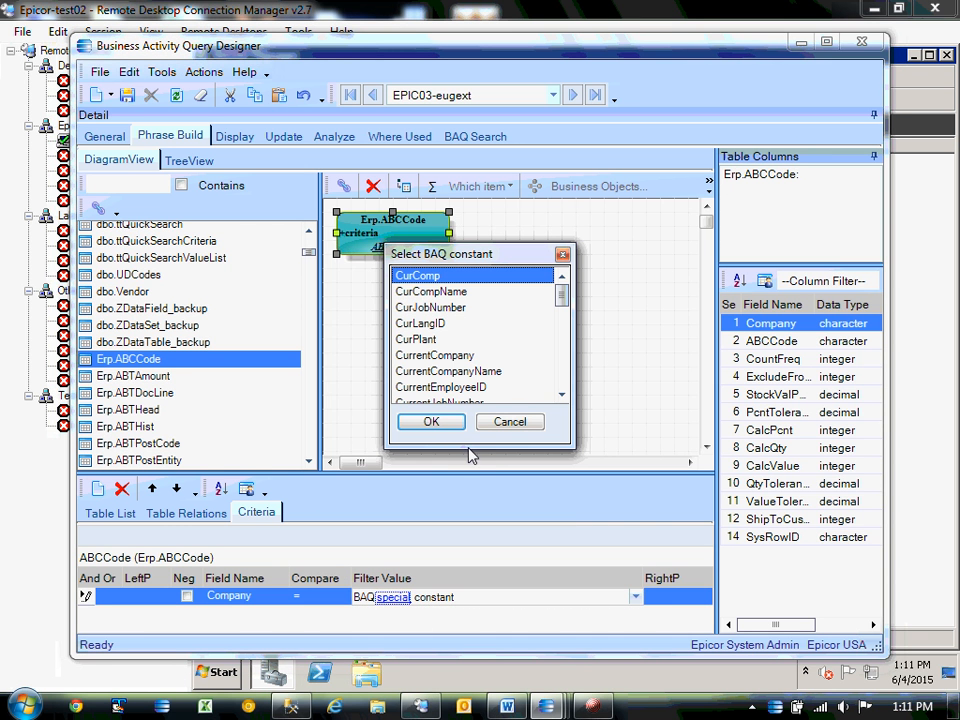
pyautogui.click(437, 421)
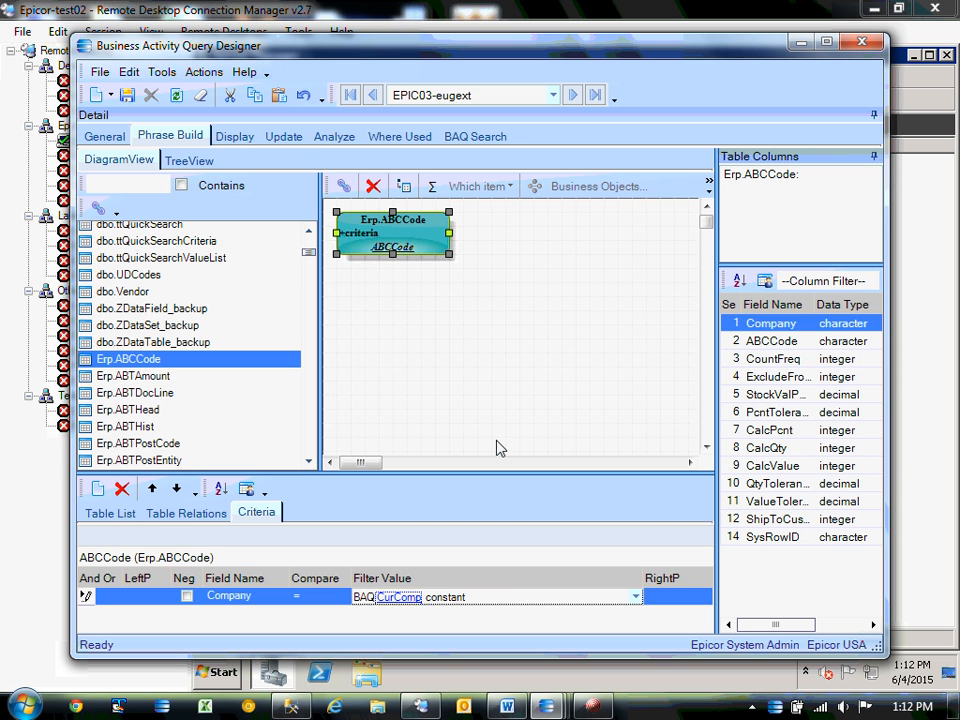
# Display all ABCCode columns and run a test of the query on Analyze.
pyautogui.click(213, 140)
pyautogui.click(168, 262)
pyautogui.click(345, 308)
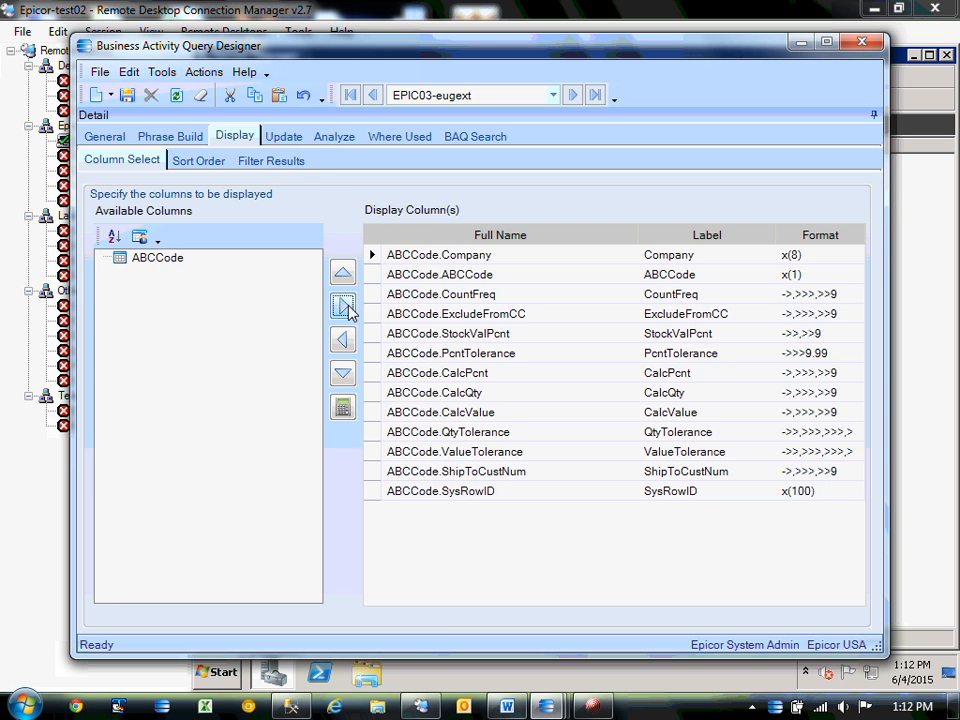
pyautogui.click(334, 136)
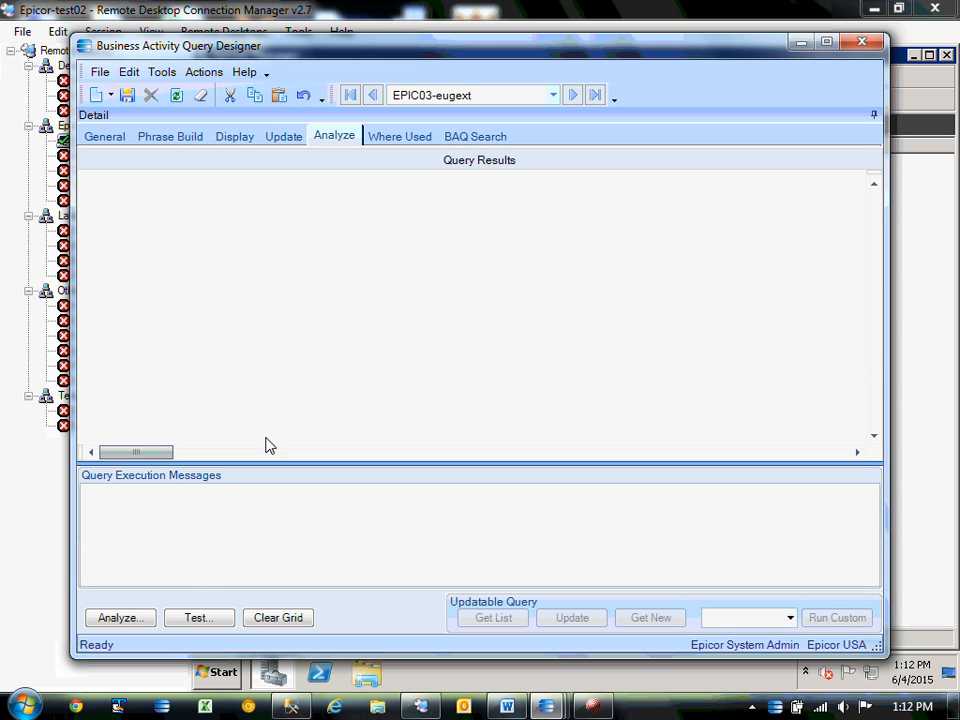
pyautogui.click(199, 618)
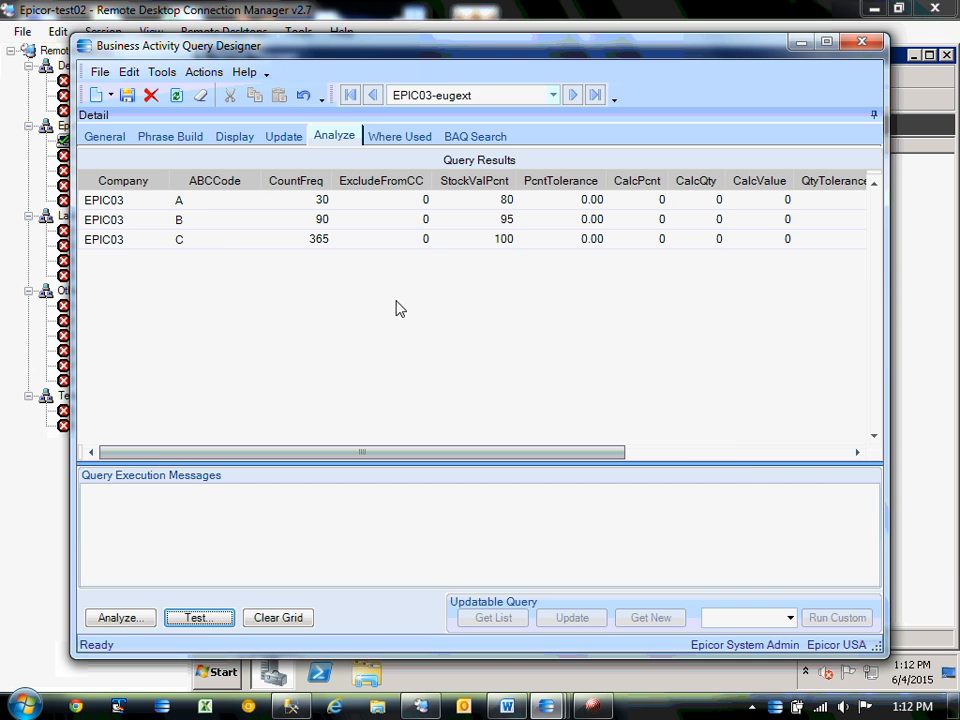
# Delete the Company criterion from the ABCCode table.
pyautogui.click(160, 138)
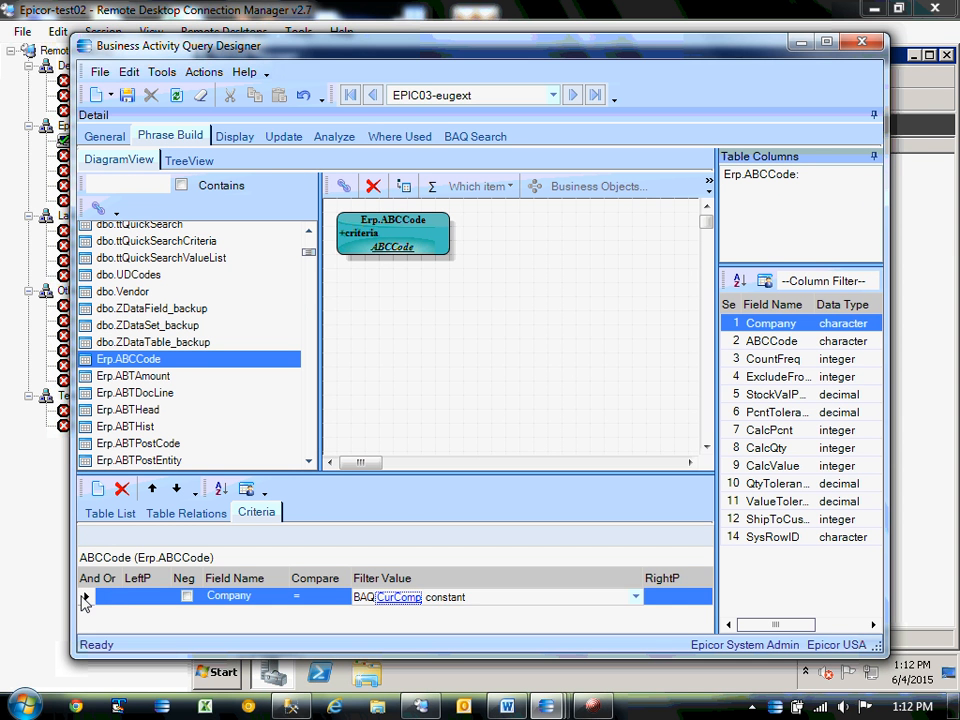
pyautogui.click(85, 598)
pyautogui.click(121, 488)
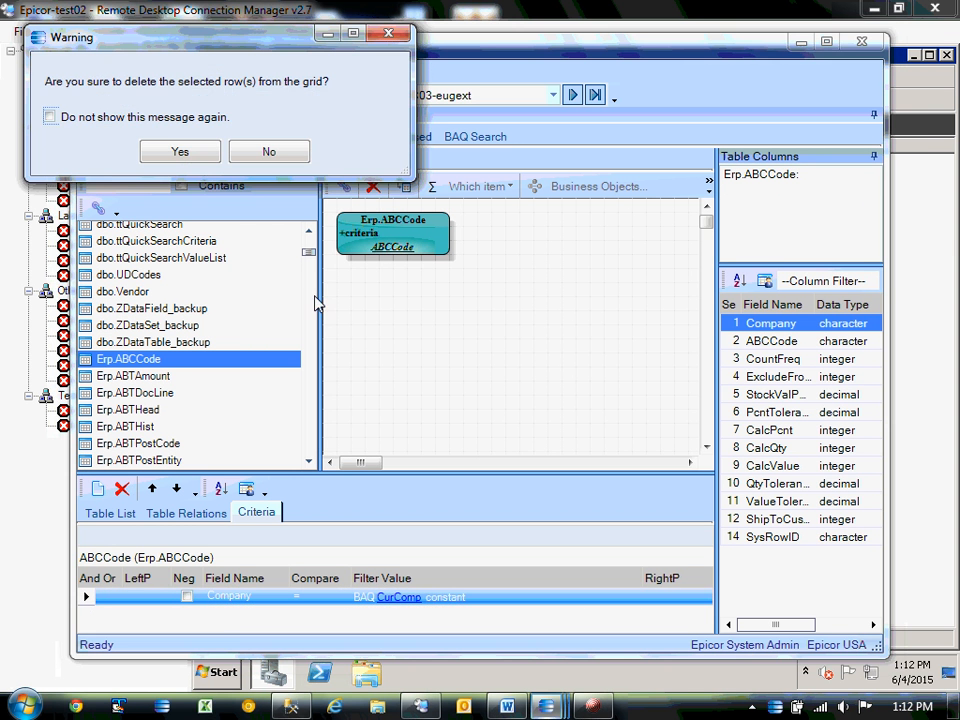
pyautogui.click(180, 152)
# Retest the query, now returning EPIC03, EPIC06 and GPC rows, and save it.
pyautogui.click(330, 137)
pyautogui.click(200, 618)
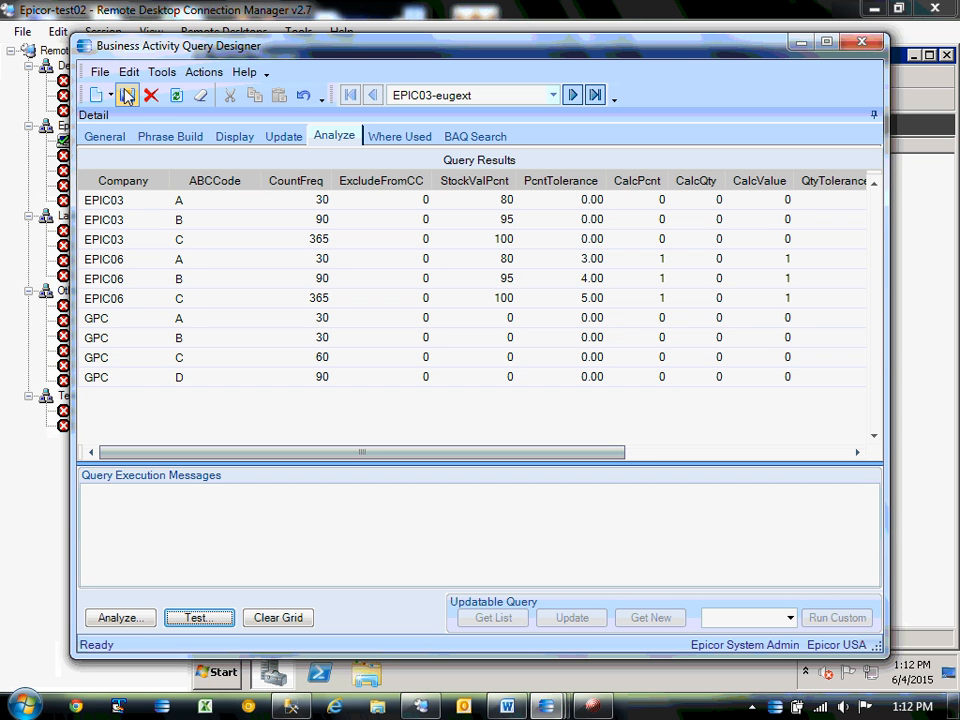
pyautogui.click(127, 95)
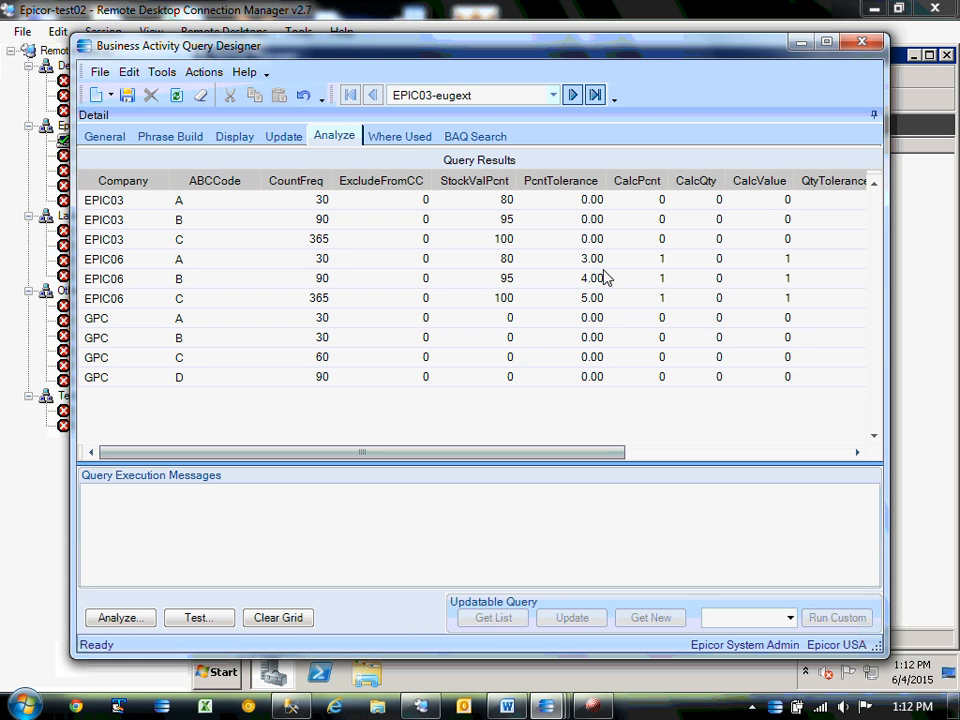
# Remove the Erp.ABCCode table from the query diagram.
pyautogui.click(188, 136)
pyautogui.click(110, 185)
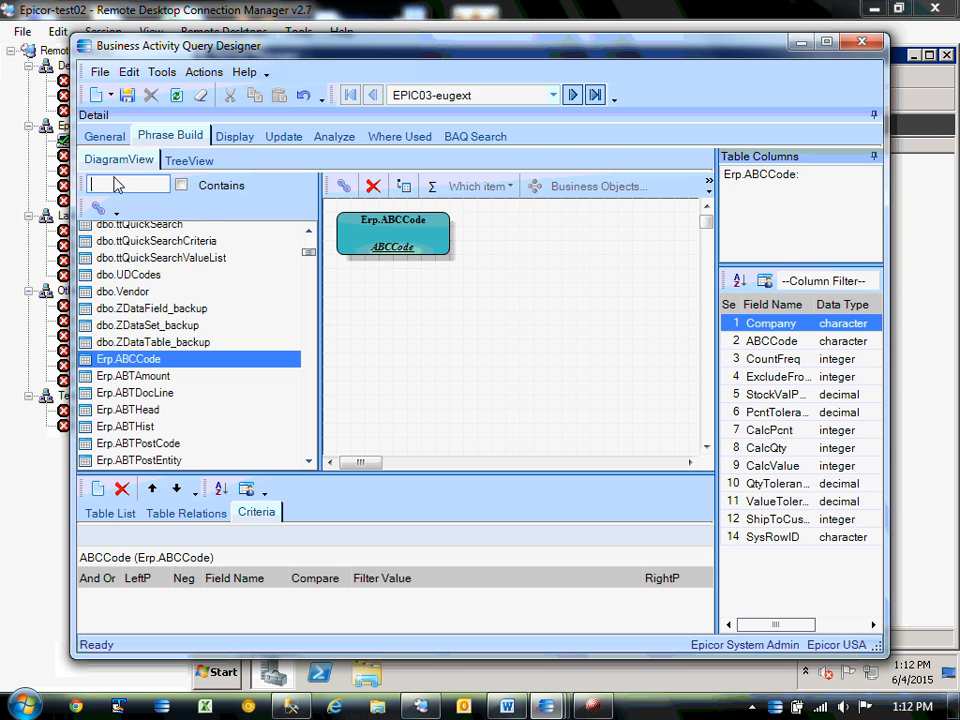
pyautogui.write('par')
pyautogui.press('BackSpace')
pyautogui.press('BackSpace')
pyautogui.press('BackSpace')
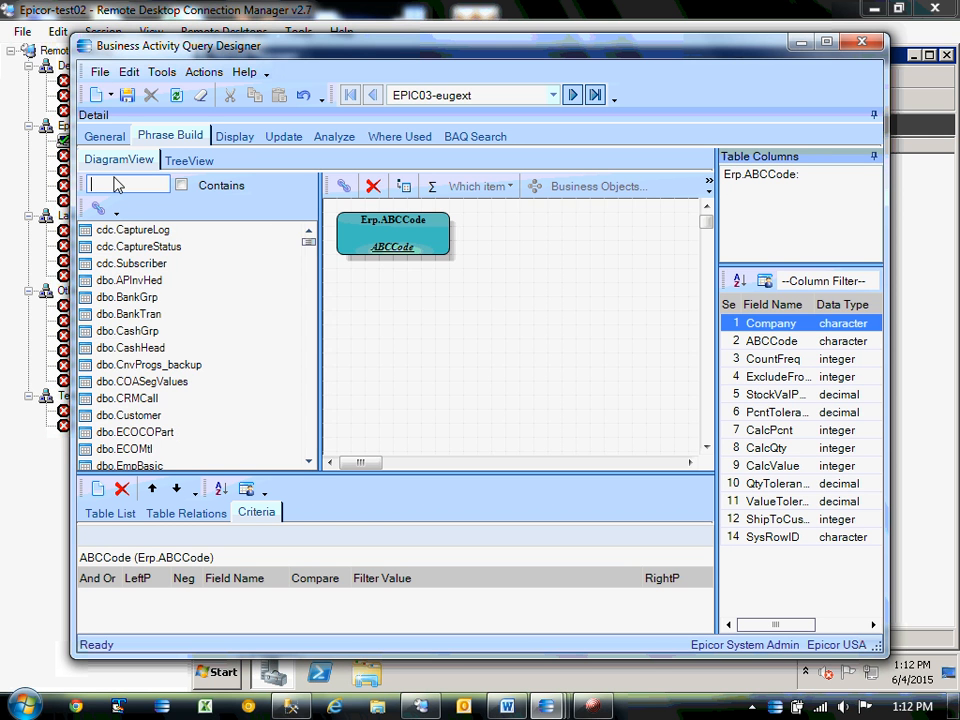
pyautogui.click(369, 228)
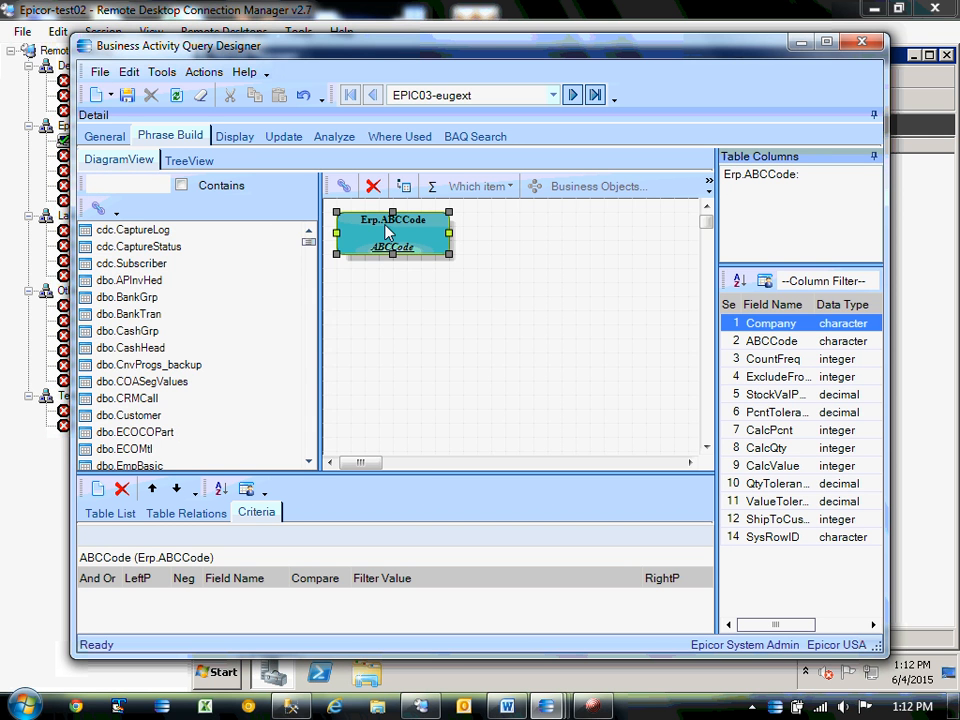
pyautogui.press('Delete')
pyautogui.press('Return')
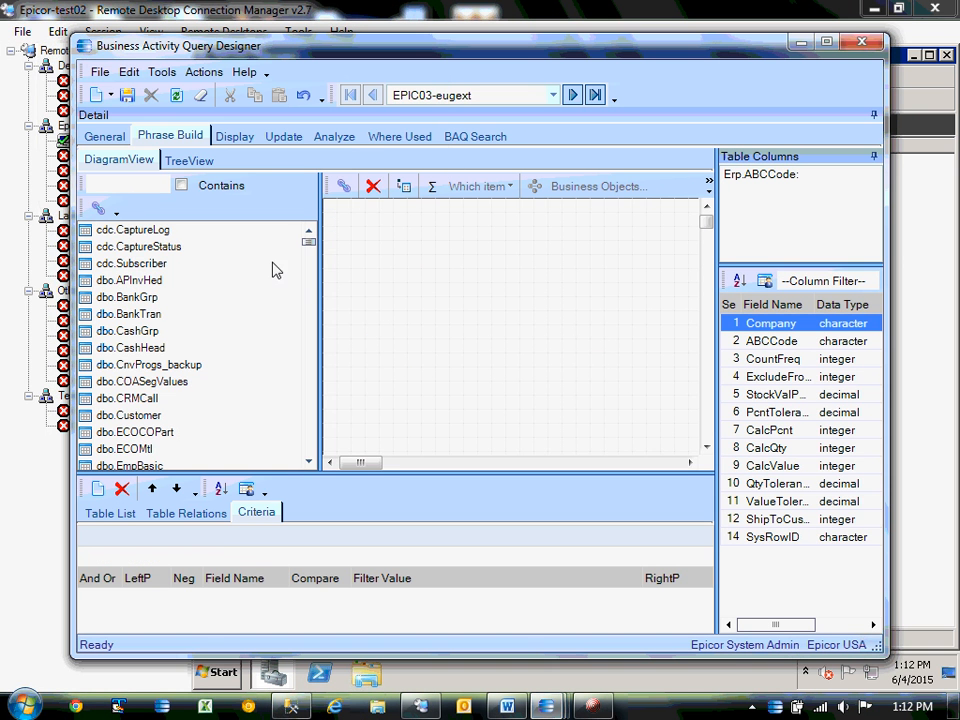
# Filter the table list with erp.par and add Erp.Part to the diagram.
pyautogui.click(128, 183)
pyautogui.write('p')
pyautogui.press('BackSpace')
pyautogui.click(312, 425)
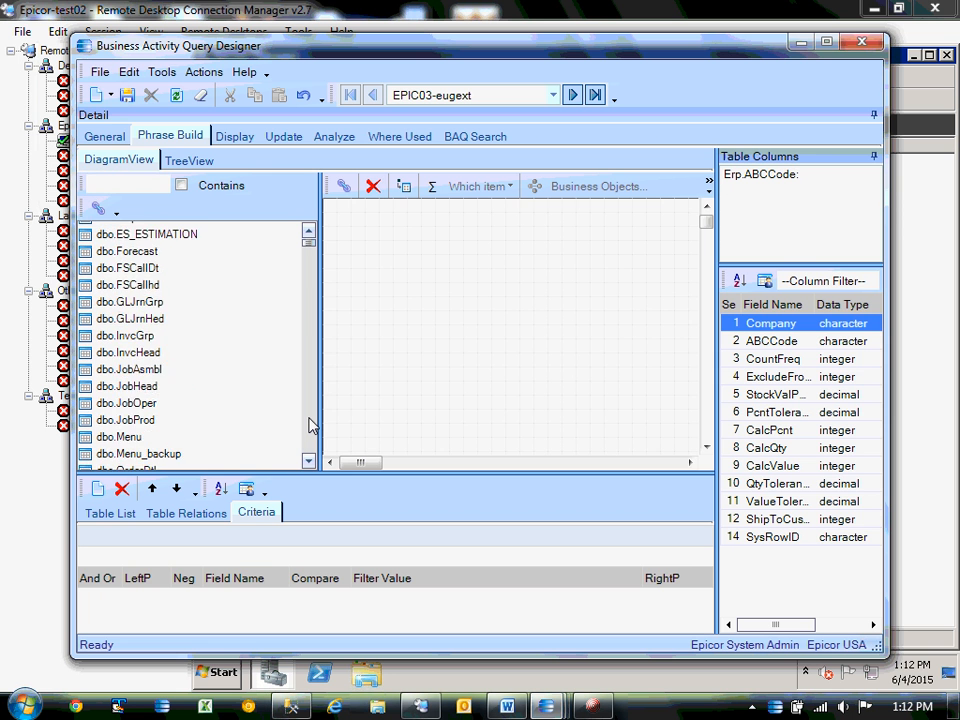
pyautogui.click(310, 425)
pyautogui.click(310, 425)
pyautogui.click(310, 425)
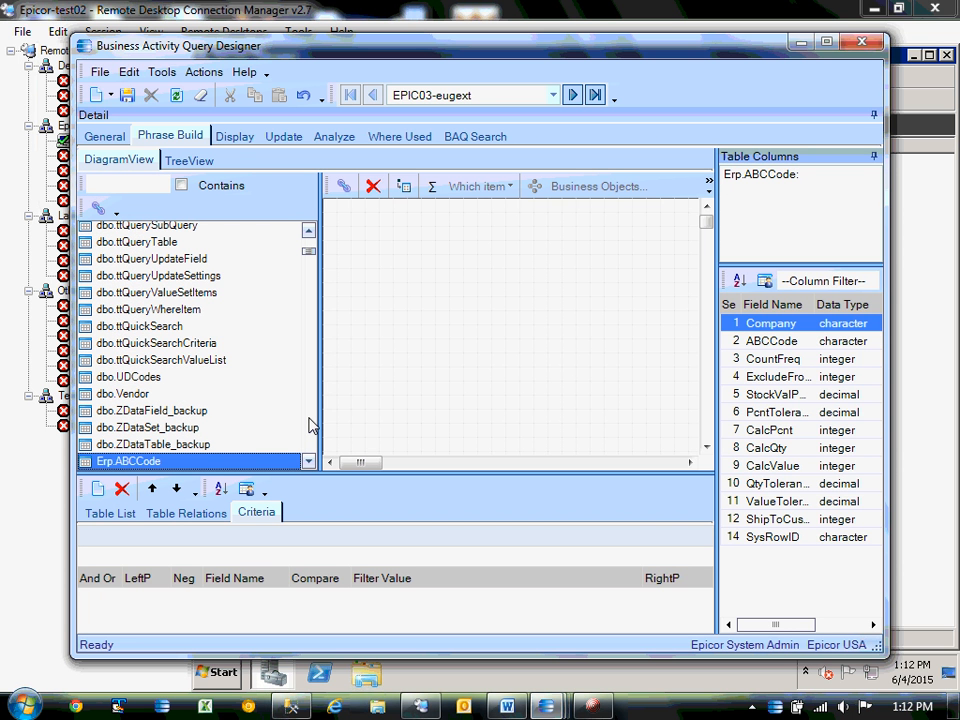
pyautogui.click(104, 187)
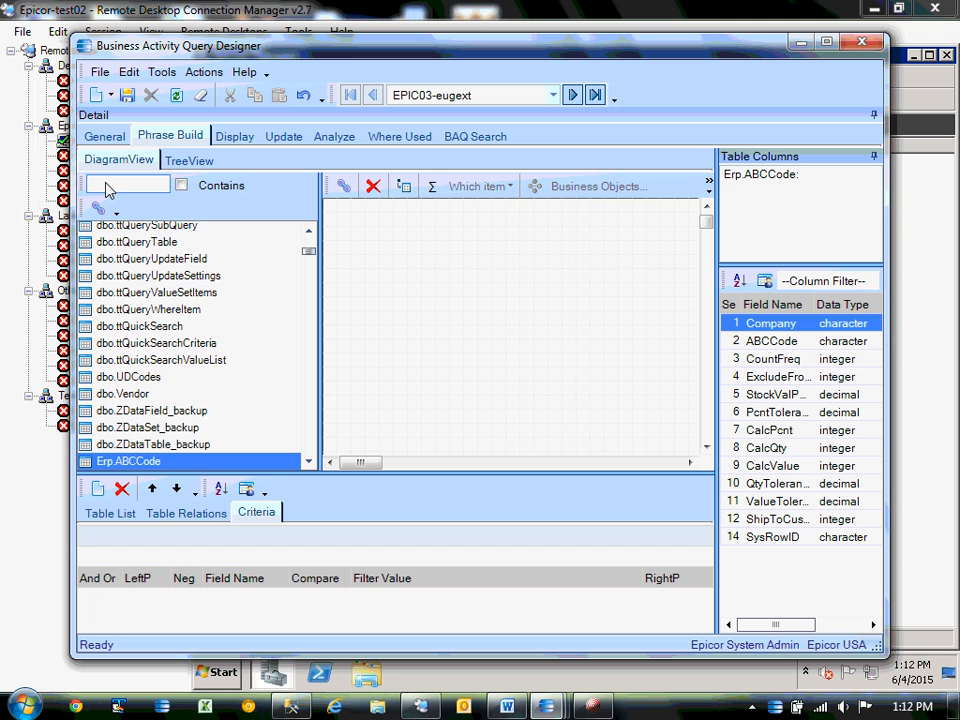
pyautogui.write('erp')
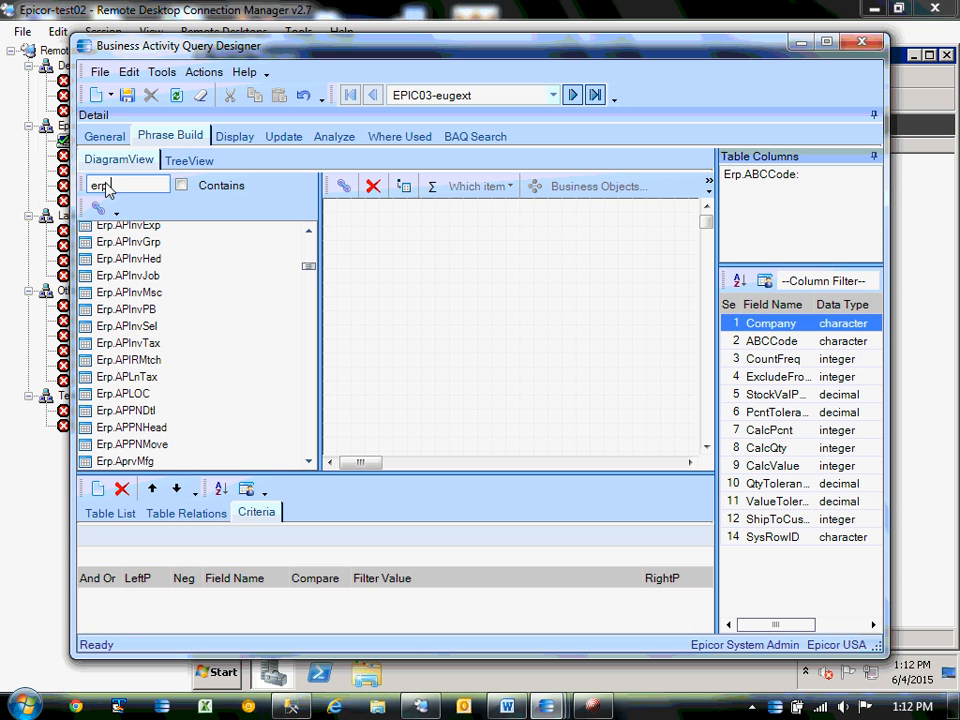
pyautogui.write('.par')
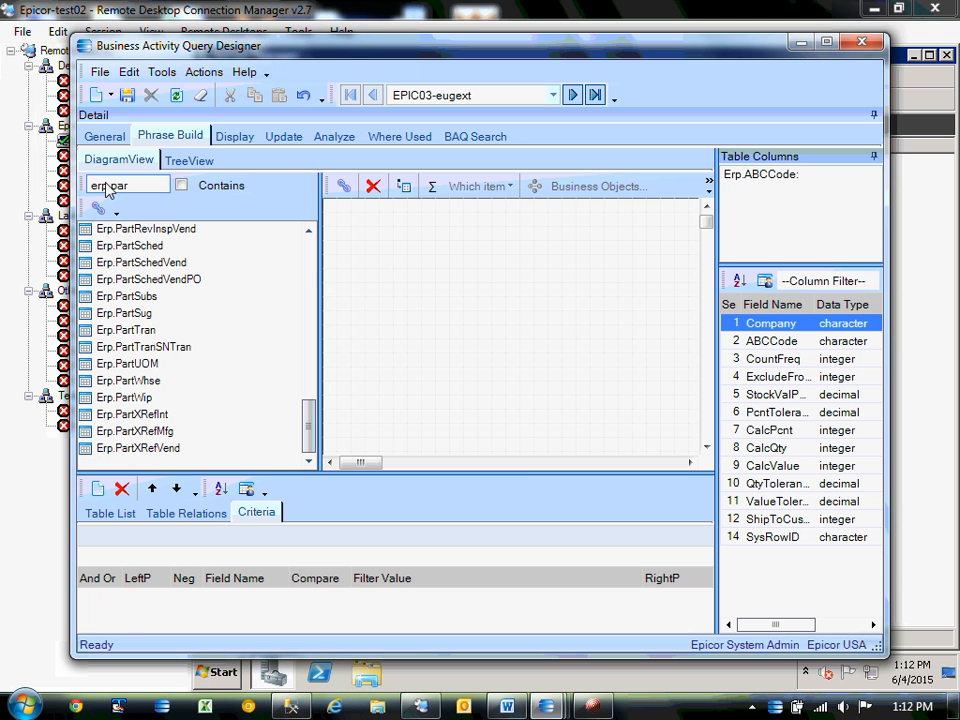
pyautogui.moveTo(312, 434); pyautogui.dragTo(311, 250)
pyautogui.moveTo(128, 247); pyautogui.dragTo(458, 272)
# Display all Part columns and start a test run on Analyze.
pyautogui.click(242, 137)
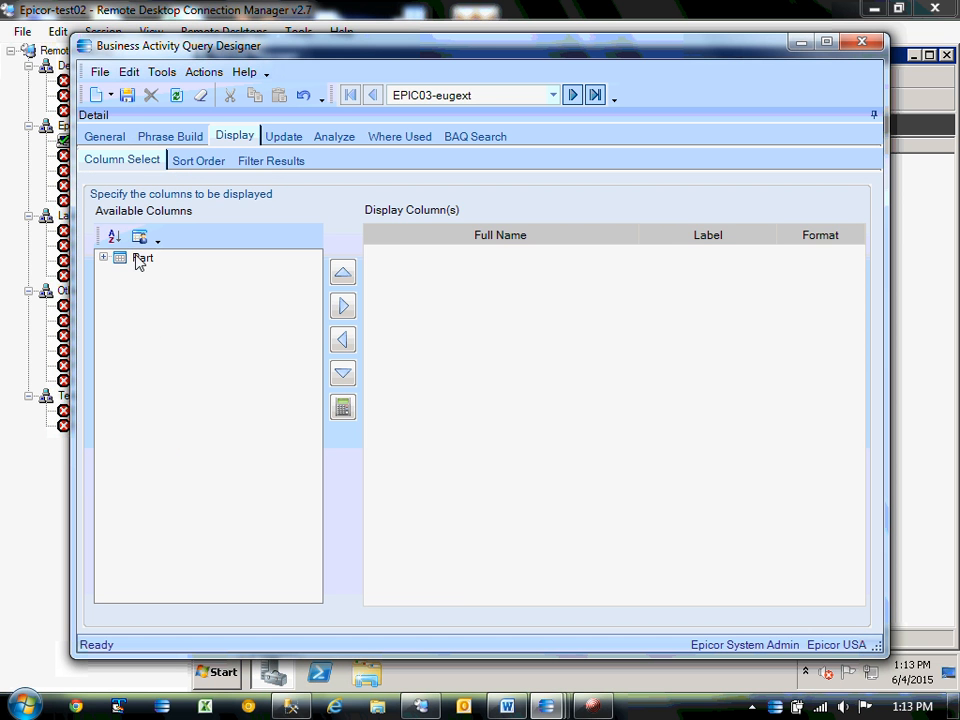
pyautogui.click(143, 258)
pyautogui.click(342, 306)
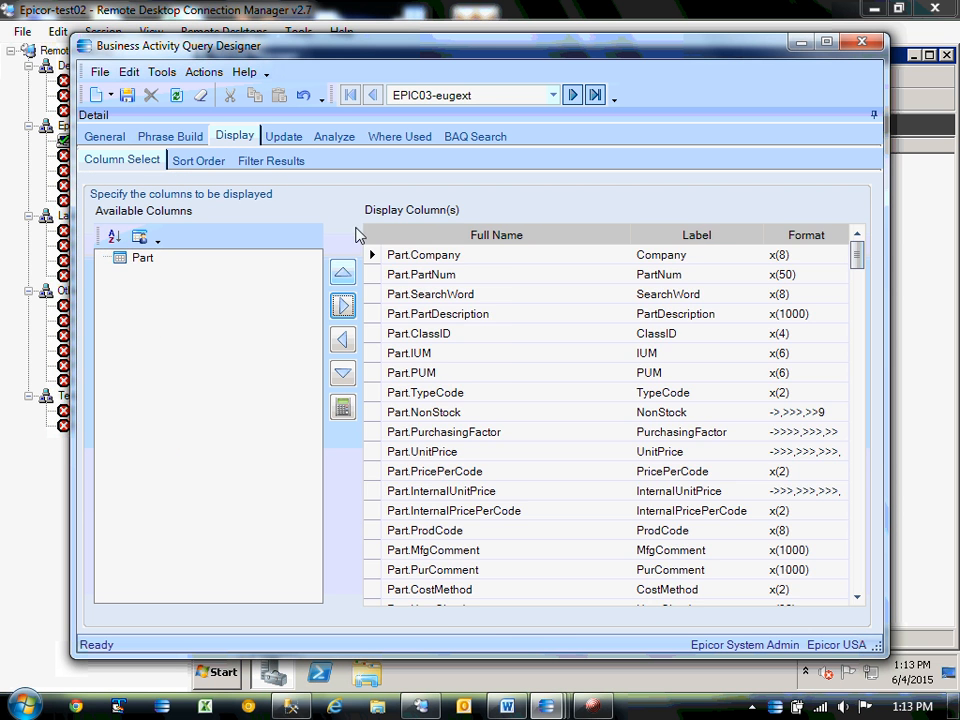
pyautogui.click(334, 138)
pyautogui.click(205, 615)
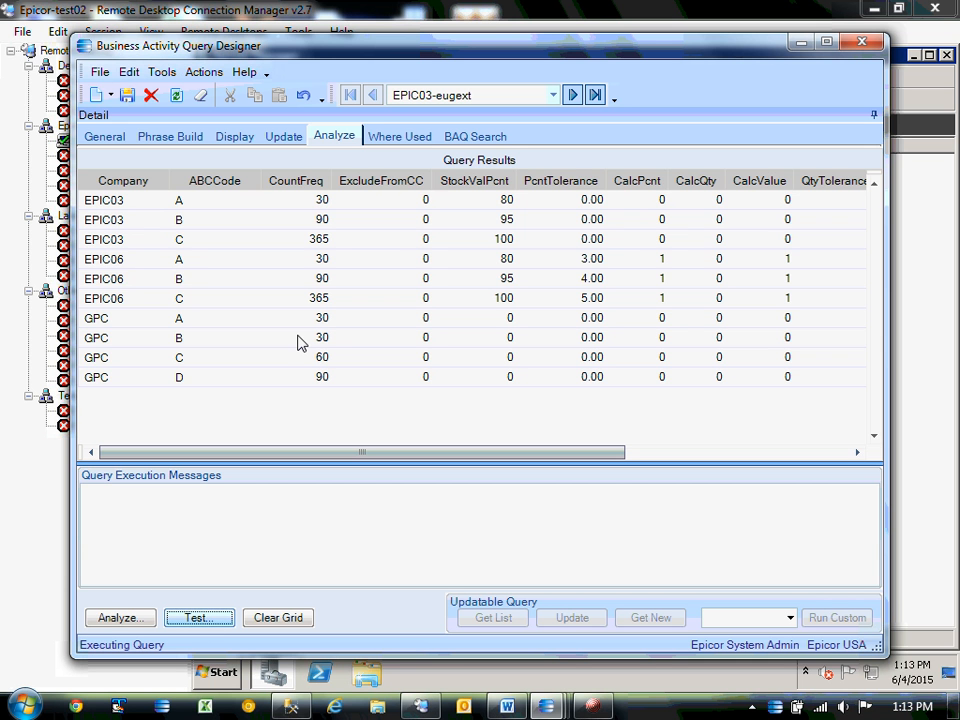
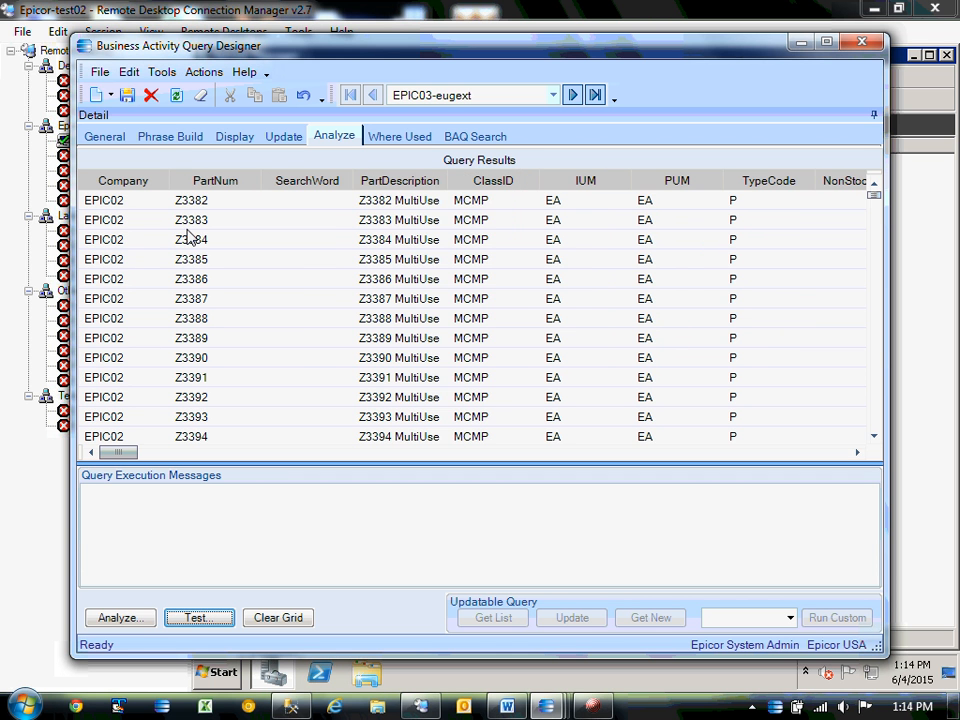
# Save the EPIC03-eugext query changes and bring up its General details.
pyautogui.click(126, 95)
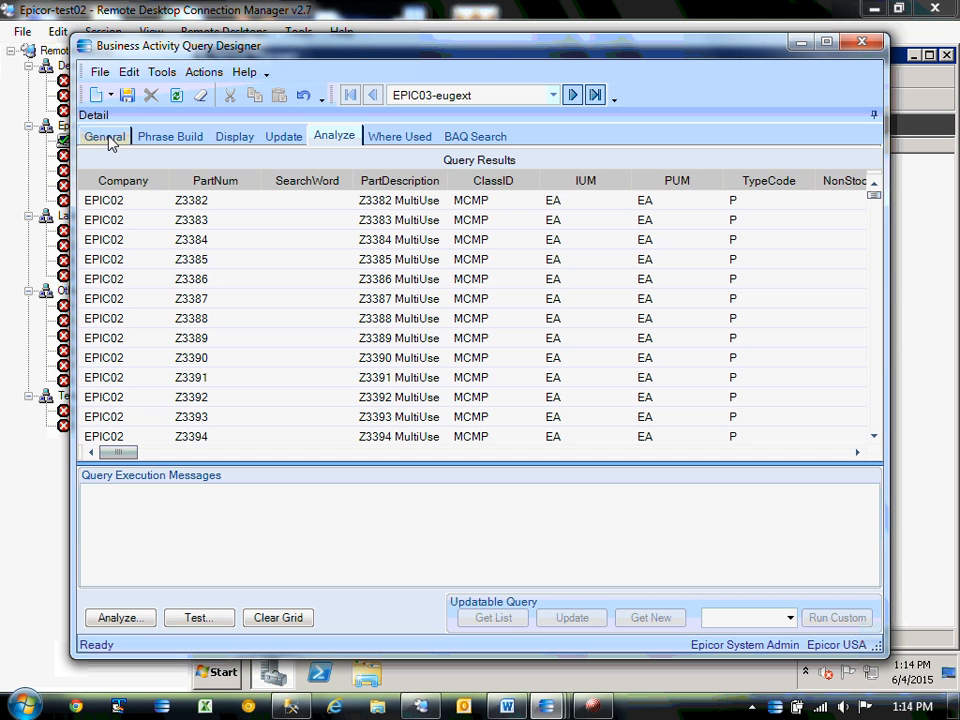
pyautogui.click(107, 141)
# Select the Erp.Part table in the query diagram so criteria can be added.
pyautogui.click(168, 136)
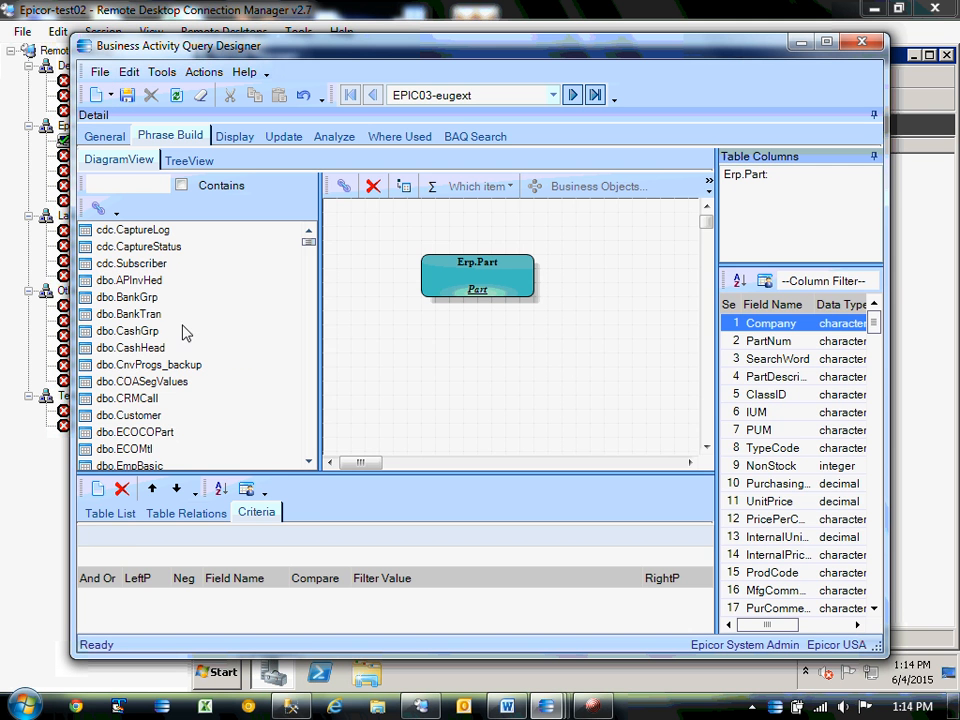
pyautogui.click(98, 490)
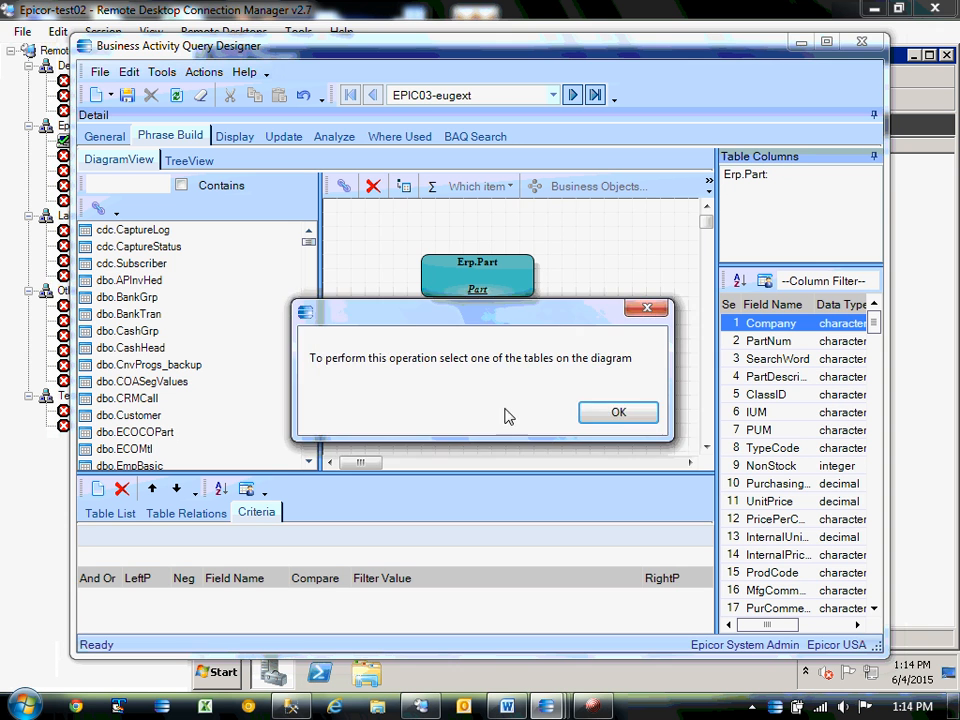
pyautogui.click(596, 411)
pyautogui.click(477, 275)
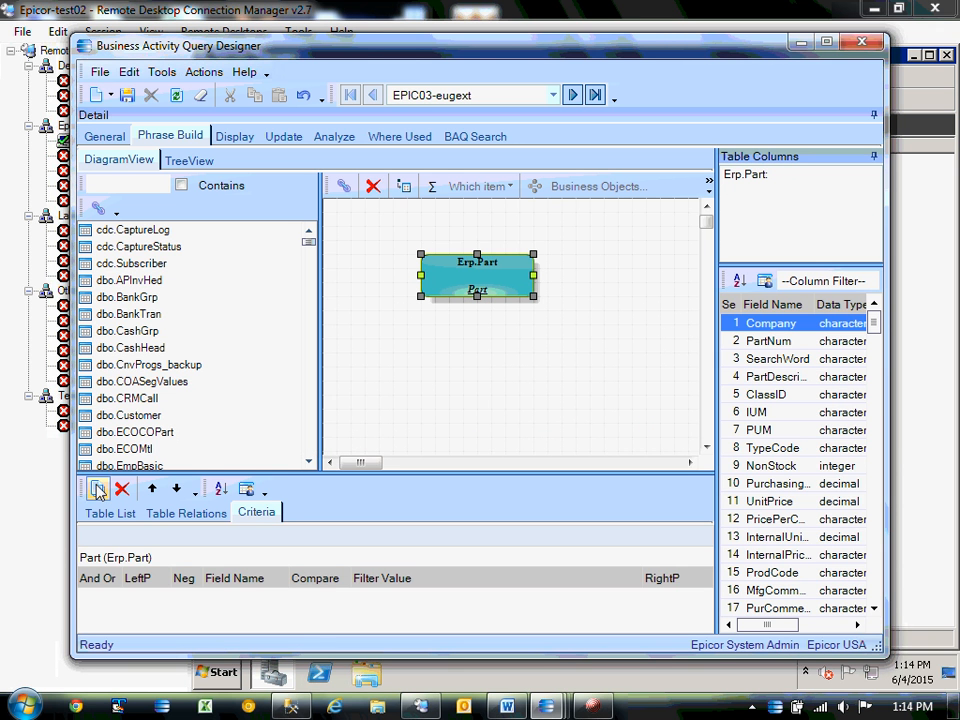
# Add a Part criterion on PartNum using the BAQ special constant CurComp, and save the query.
pyautogui.click(98, 490)
pyautogui.click(284, 597)
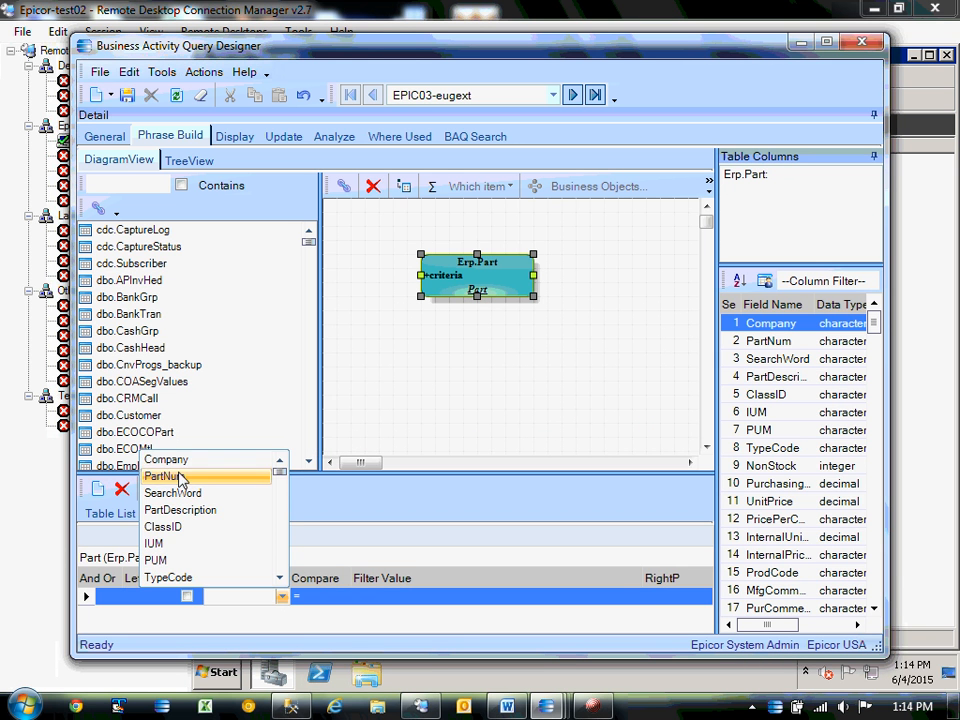
pyautogui.click(241, 478)
pyautogui.click(635, 596)
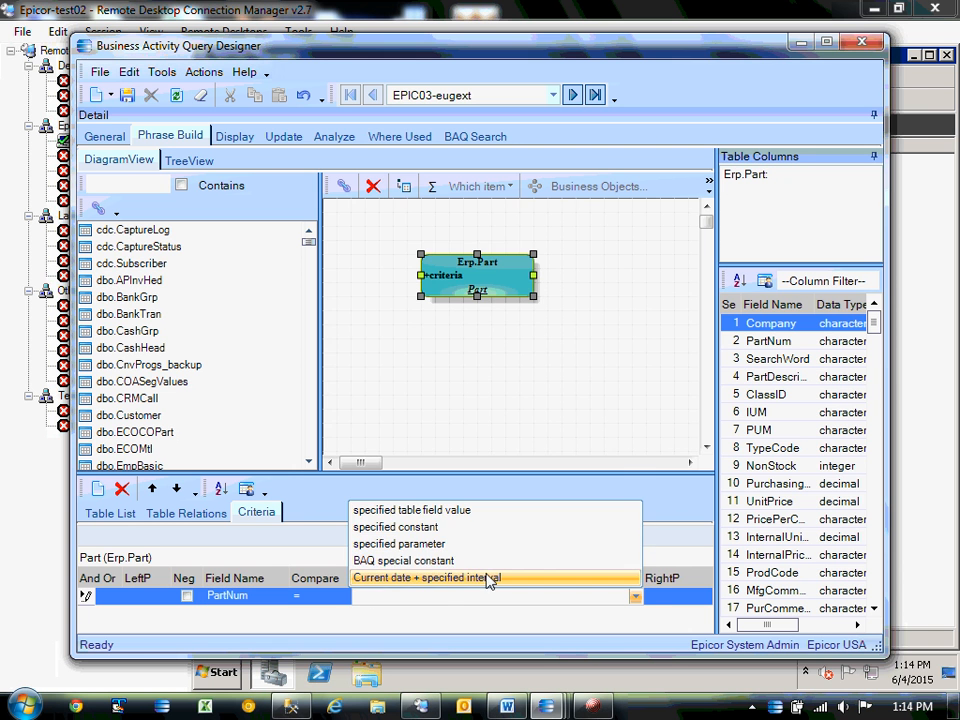
pyautogui.click(419, 560)
pyautogui.click(395, 597)
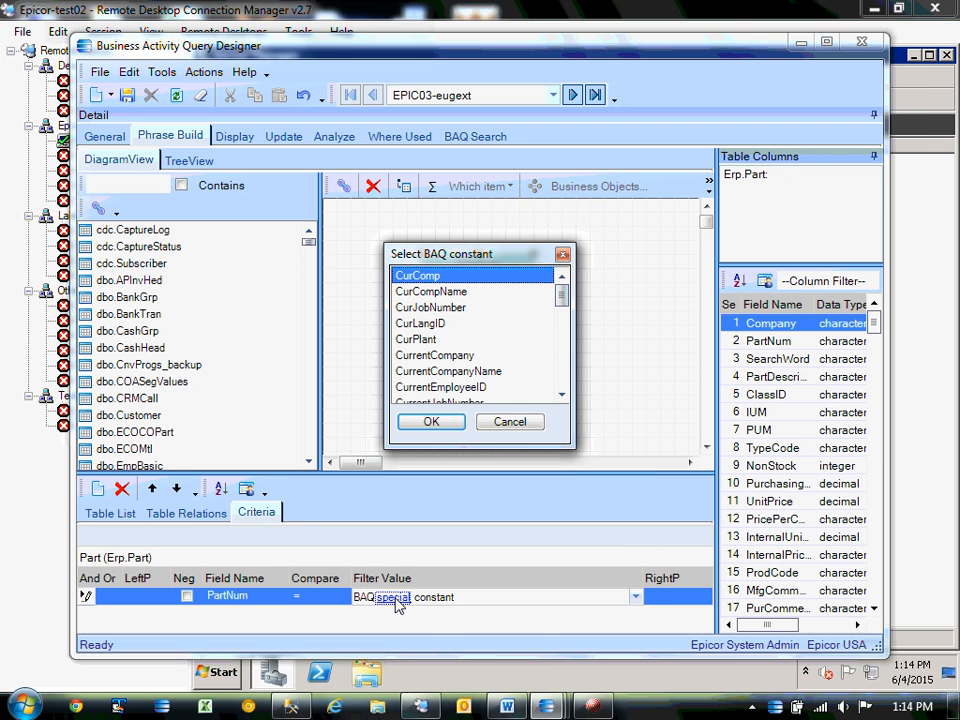
pyautogui.click(440, 291)
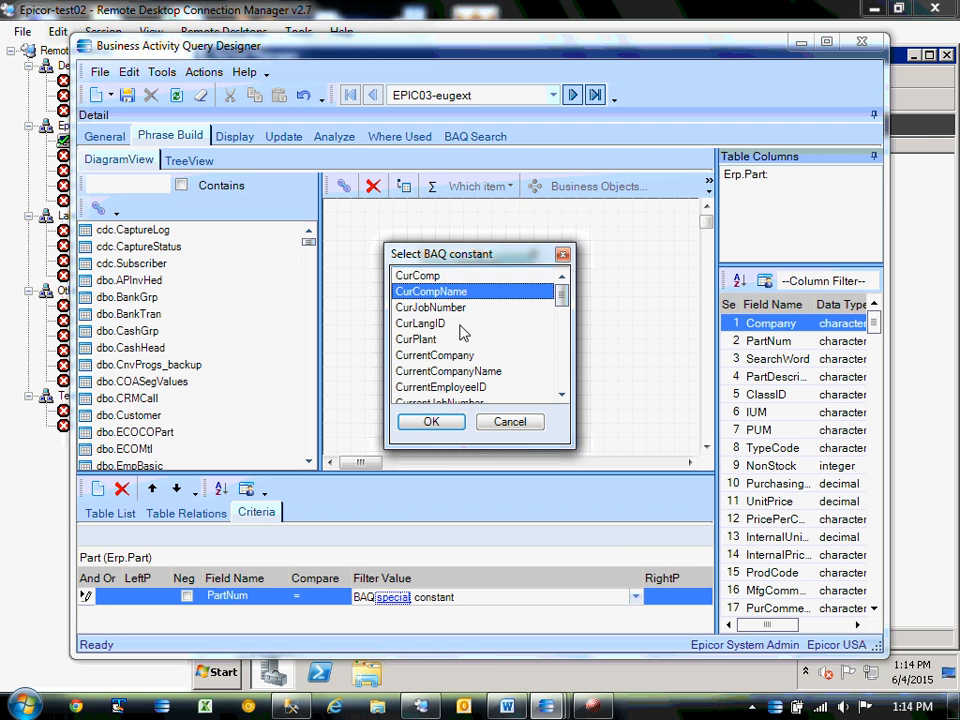
pyautogui.click(428, 281)
pyautogui.click(430, 421)
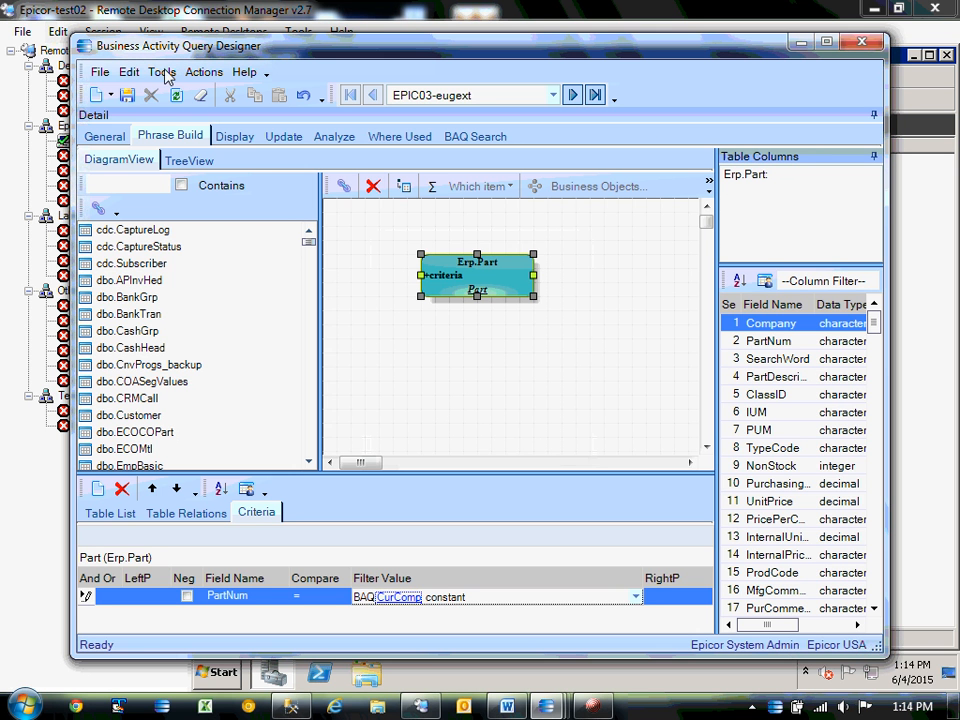
pyautogui.click(126, 95)
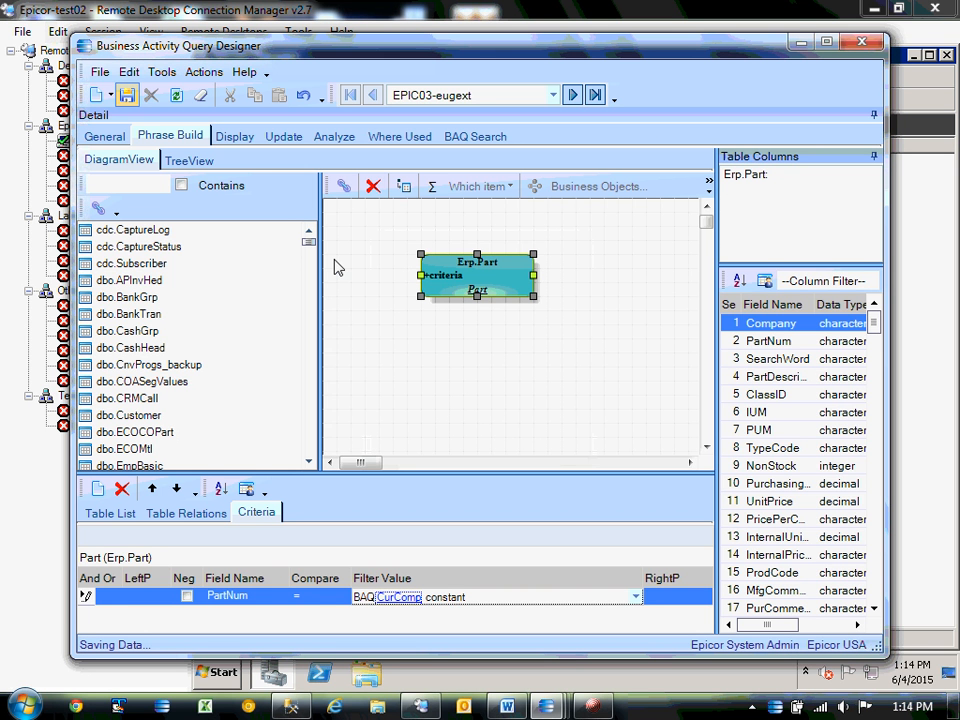
# Change the criterion field to Company, save, and review the resulting query phrase.
pyautogui.click(279, 595)
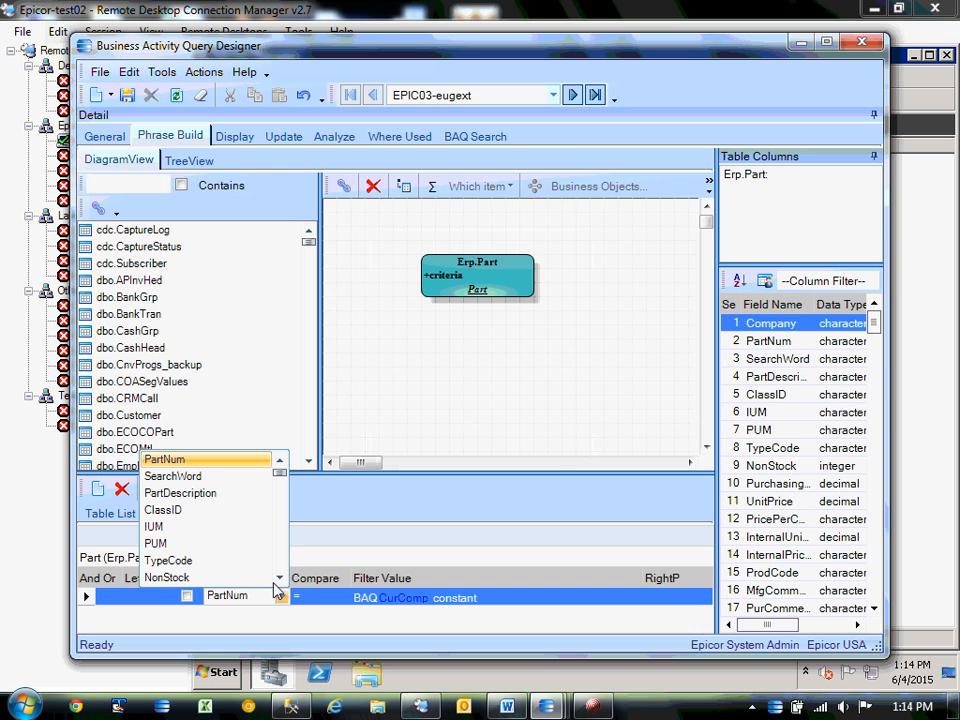
pyautogui.scroll(1, 240, 551)
pyautogui.click(175, 459)
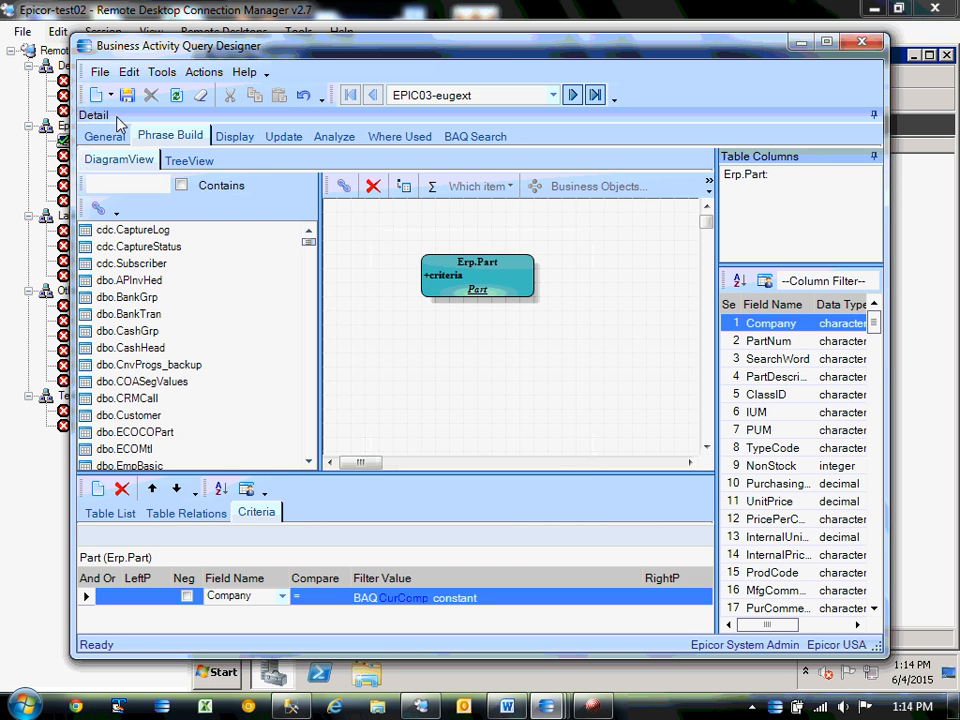
pyautogui.click(126, 95)
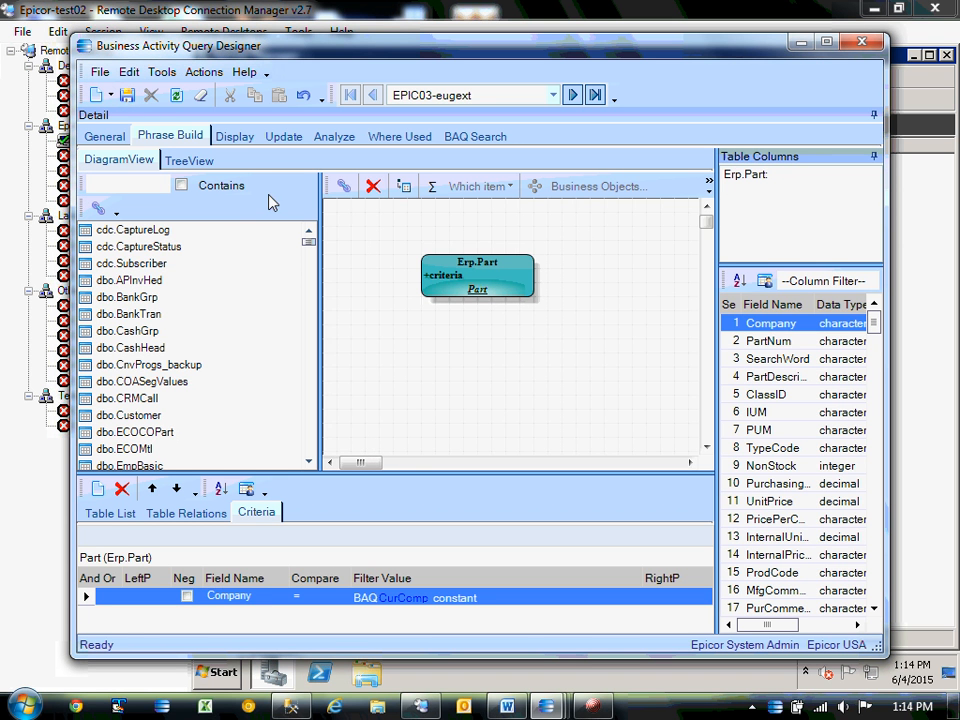
pyautogui.click(104, 136)
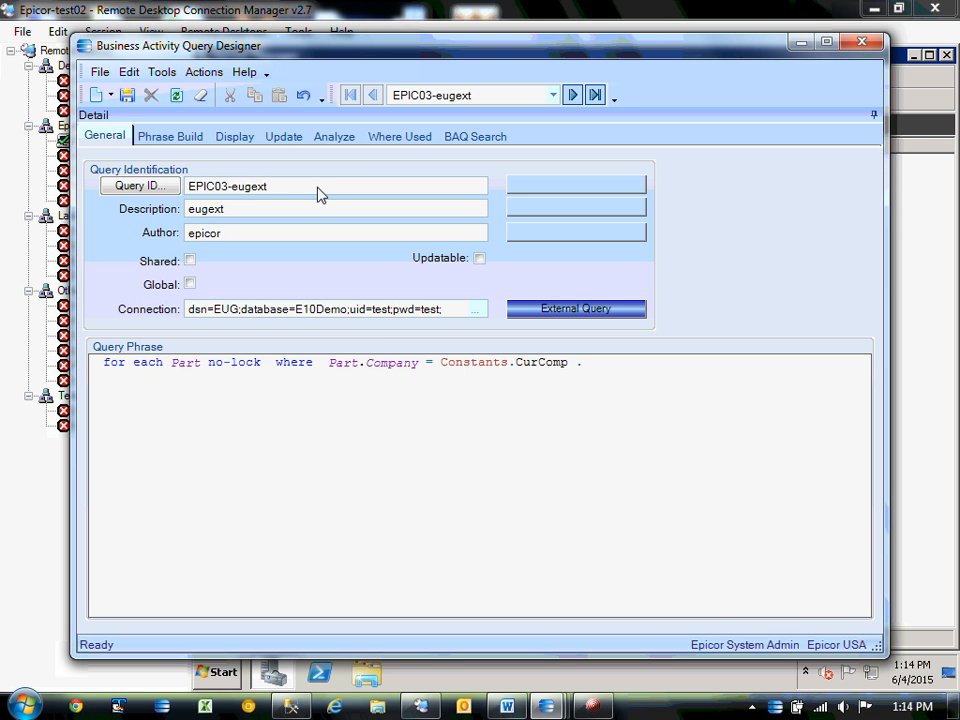
# Bring up the eugpart dashboard and add a new query panel for EPIC03-eugext.
pyautogui.click(800, 42)
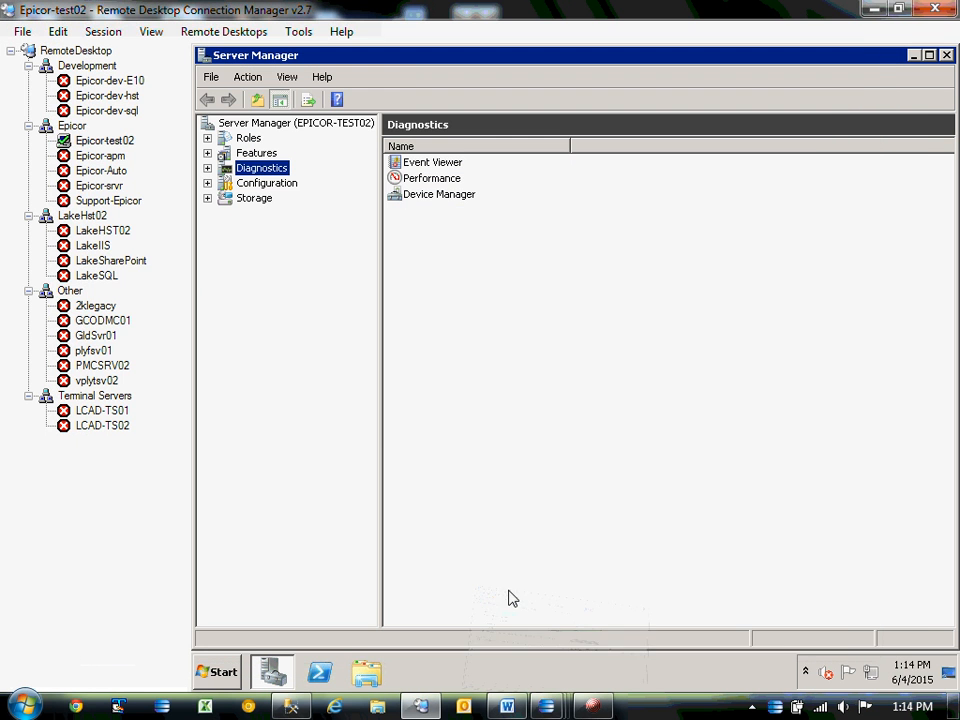
pyautogui.moveTo(548, 705)
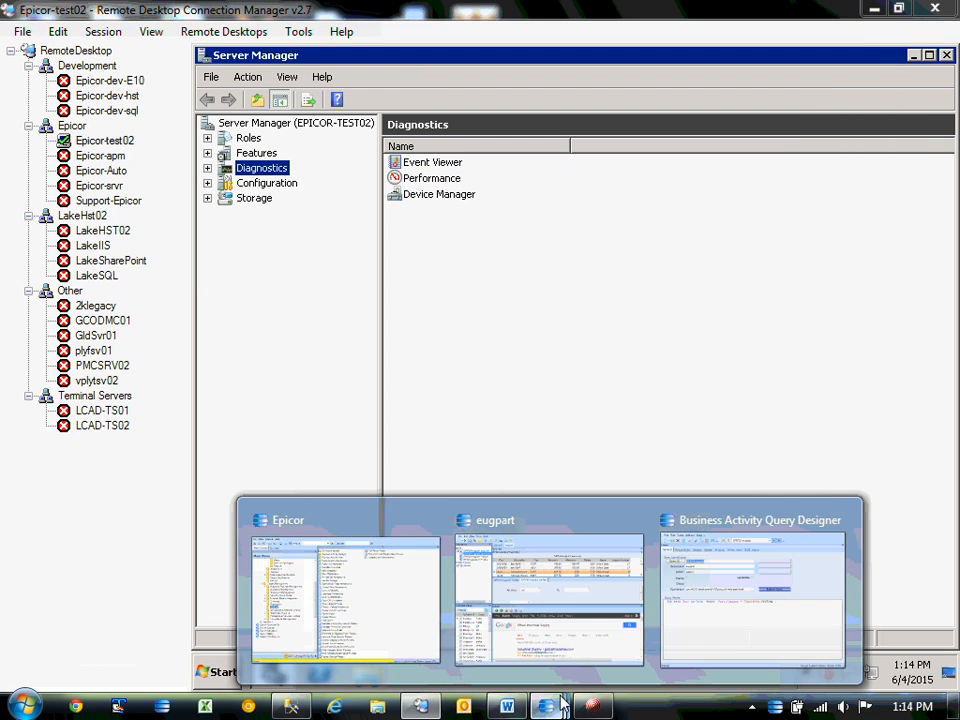
pyautogui.click(590, 598)
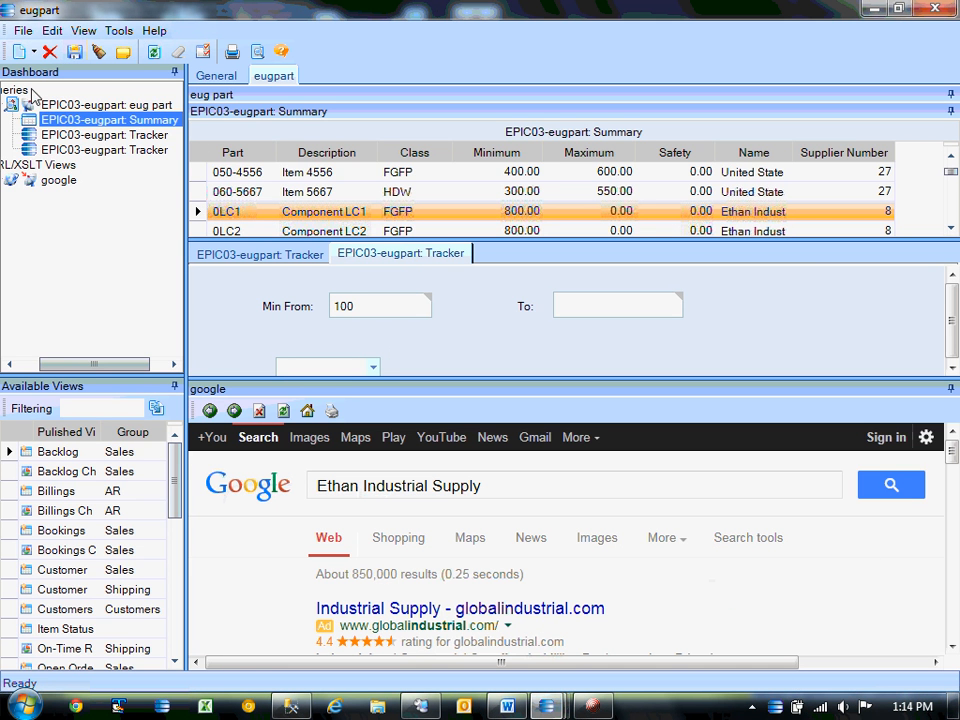
pyautogui.click(26, 364)
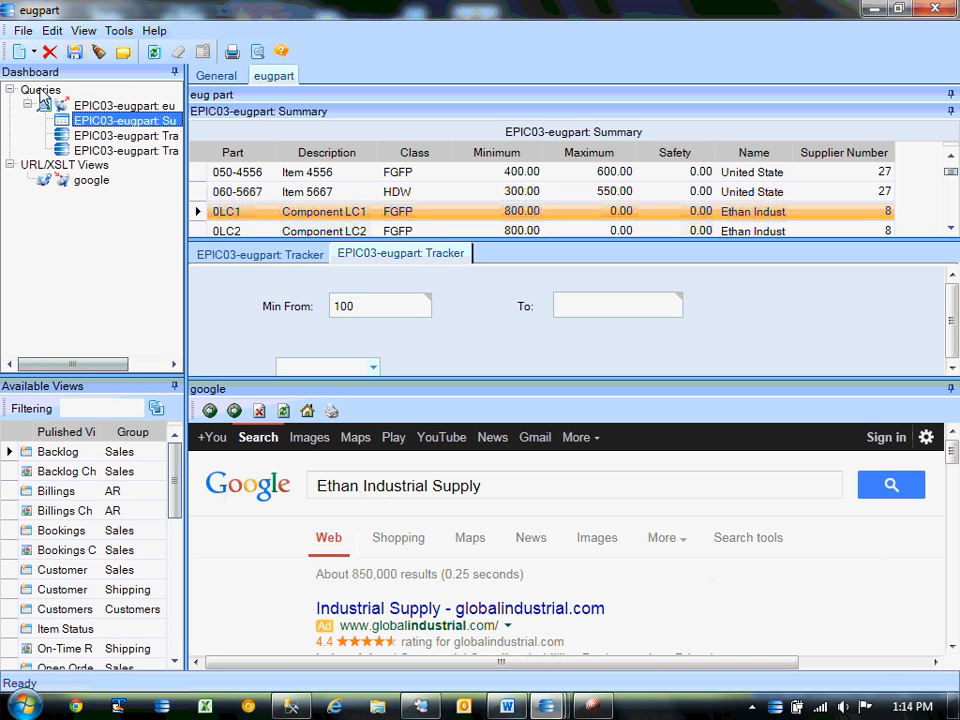
pyautogui.click(22, 51)
pyautogui.click(51, 97)
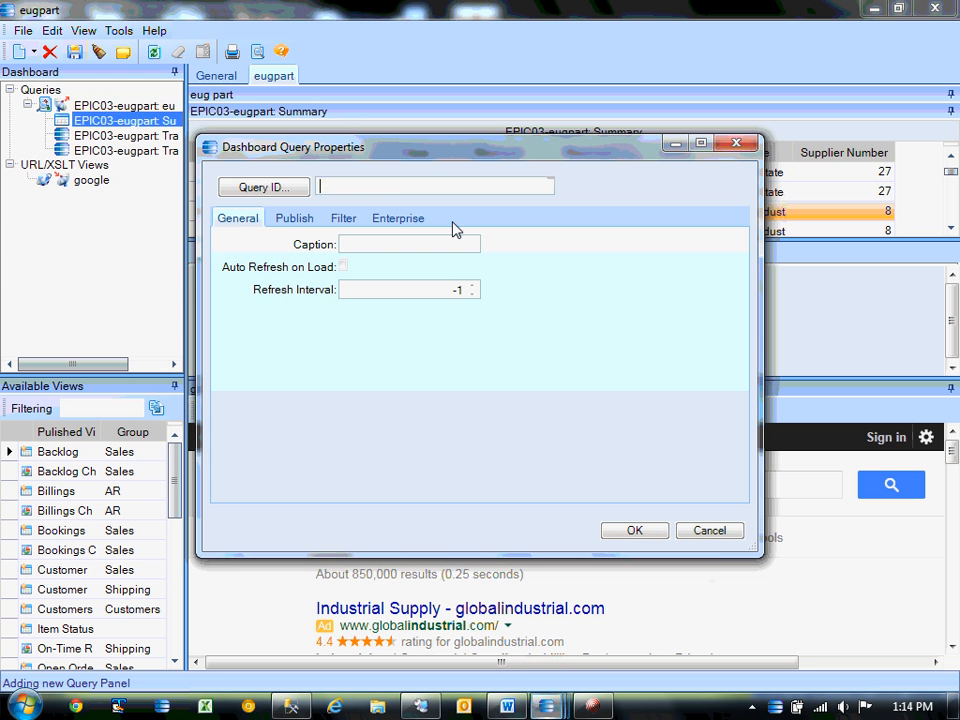
pyautogui.write('EPIC03-eugext')
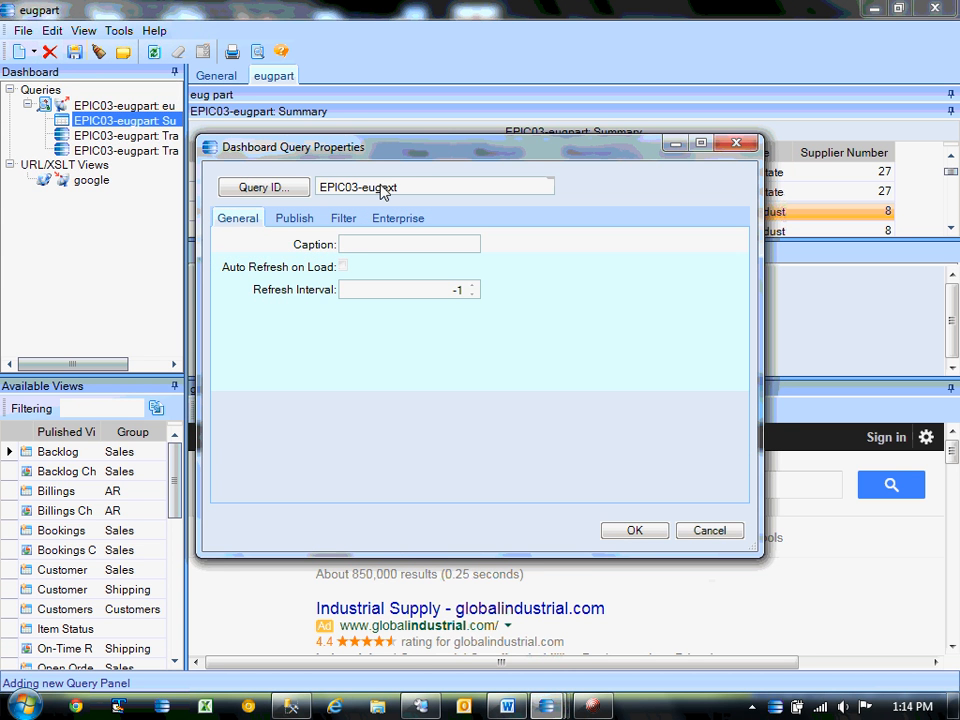
pyautogui.click(634, 530)
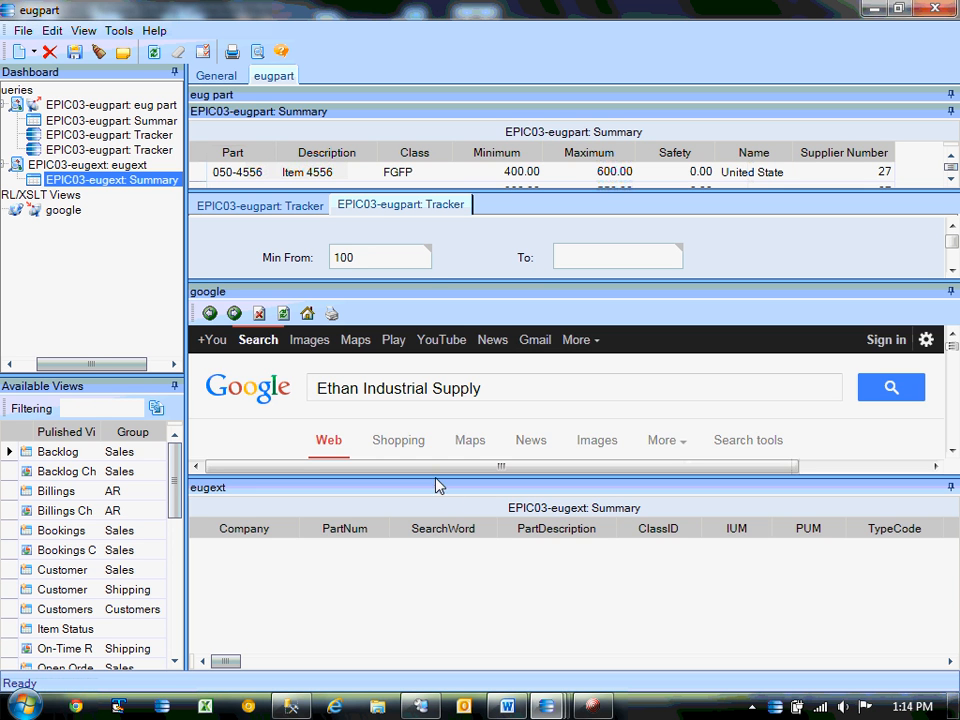
# Shrink the google panel to enlarge the eugext results, save the dashboard, and refresh its data.
pyautogui.moveTo(435, 478); pyautogui.dragTo(418, 268)
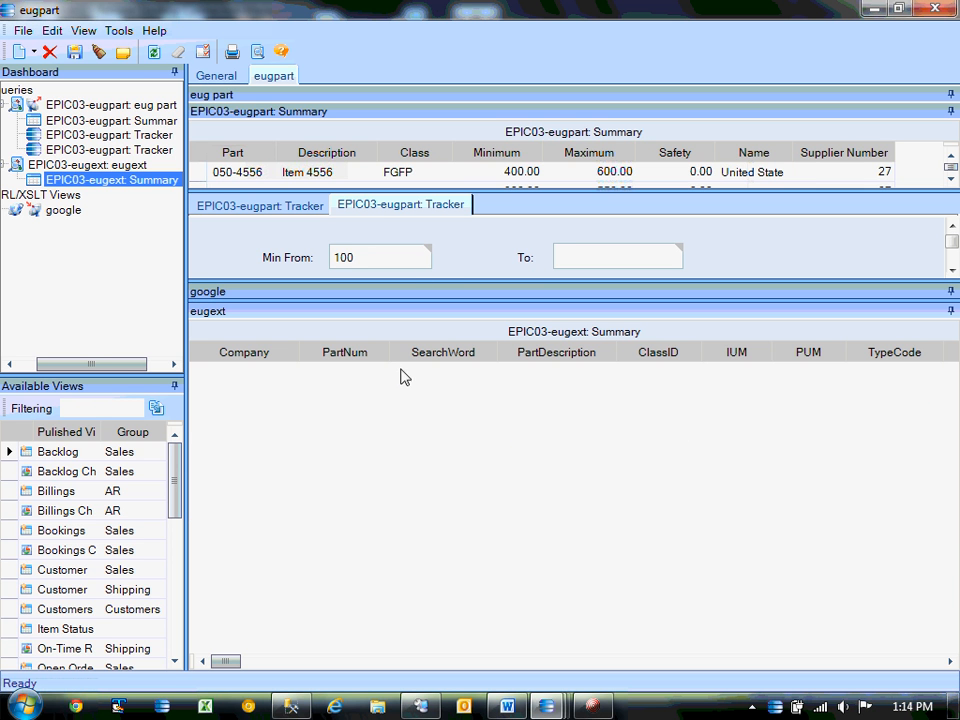
pyautogui.click(128, 55)
pyautogui.click(76, 54)
pyautogui.moveTo(358, 13); pyautogui.dragTo(385, 29)
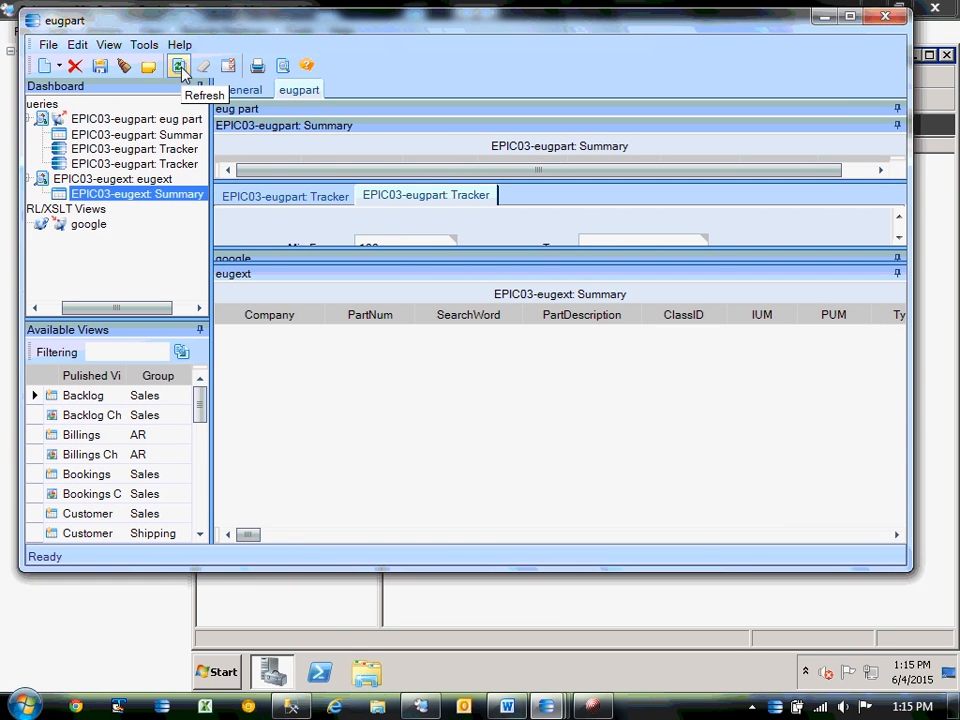
pyautogui.moveTo(546, 706)
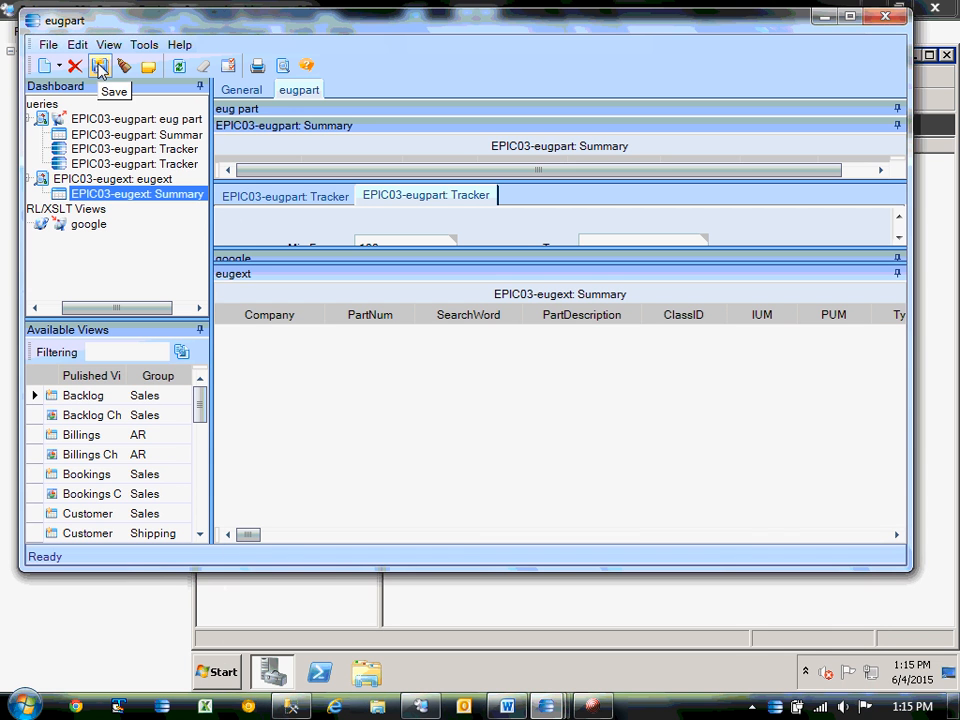
pyautogui.click(180, 67)
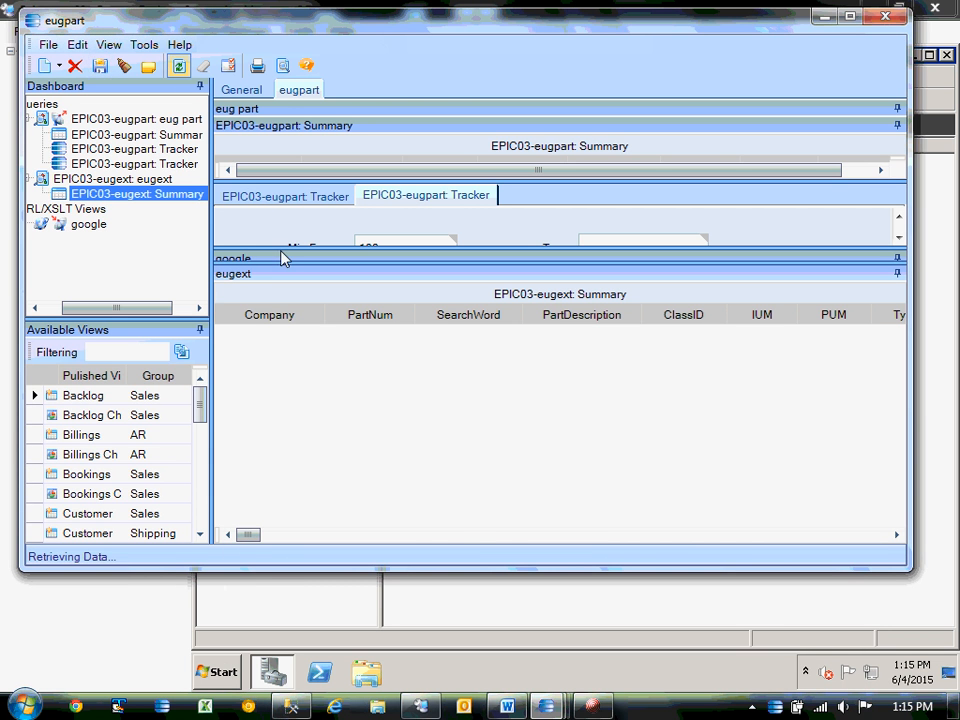
pyautogui.click(180, 67)
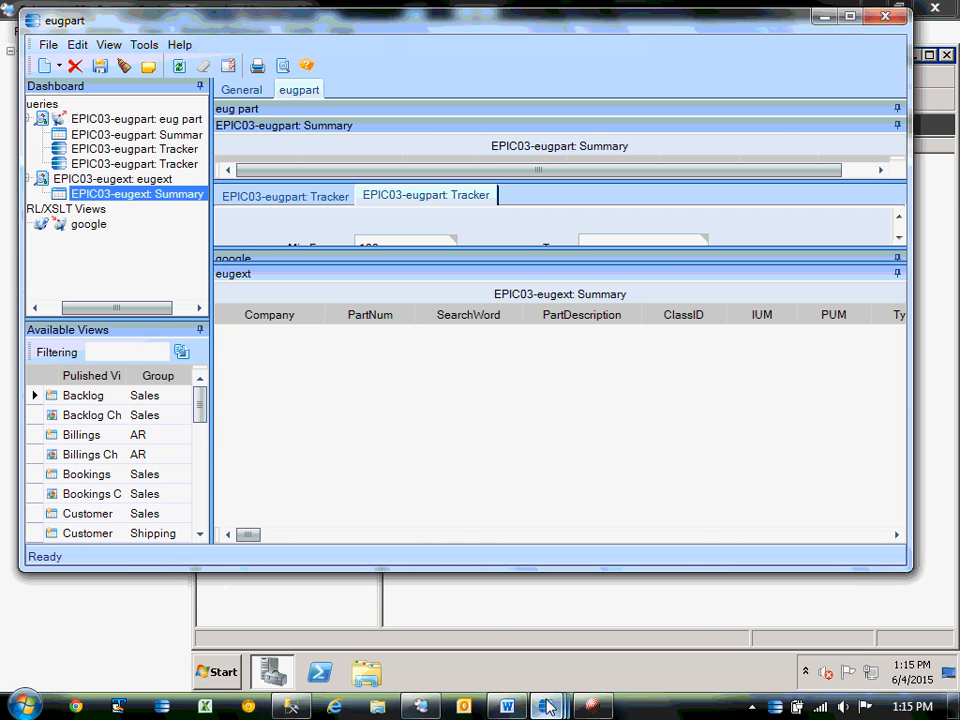
# Test-run the eugext query, tick Shared on its General tab, and save it.
pyautogui.click(716, 607)
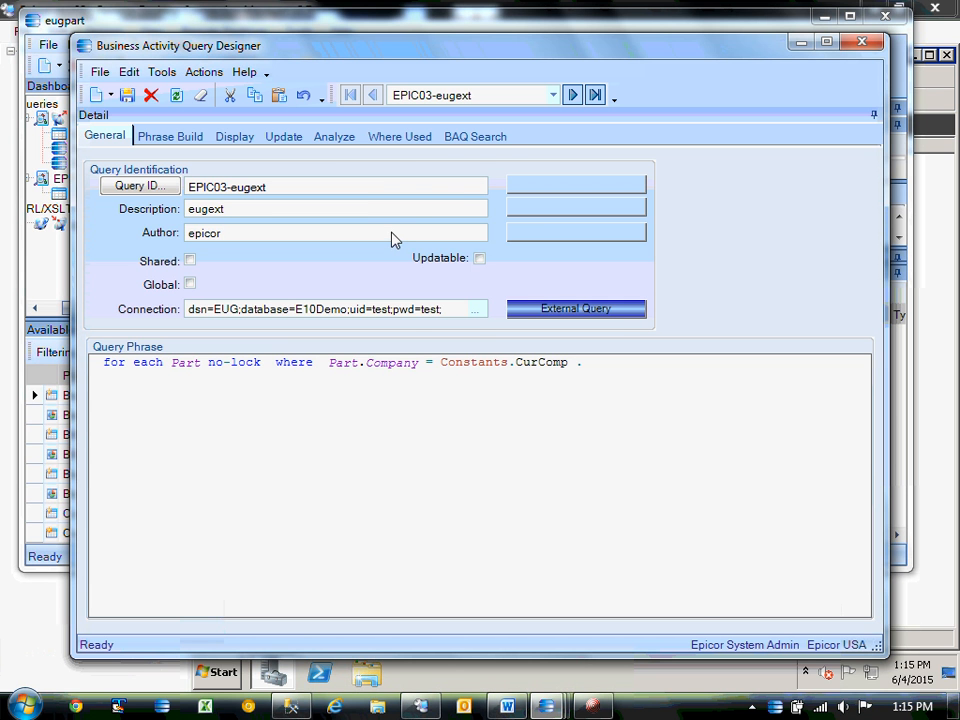
pyautogui.click(336, 138)
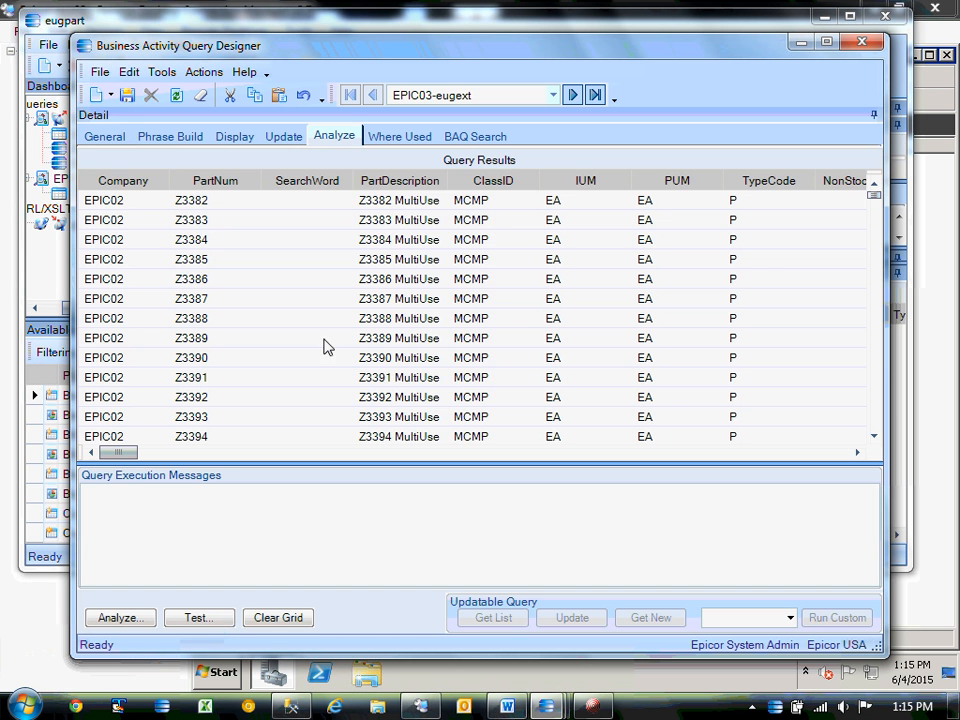
pyautogui.click(199, 620)
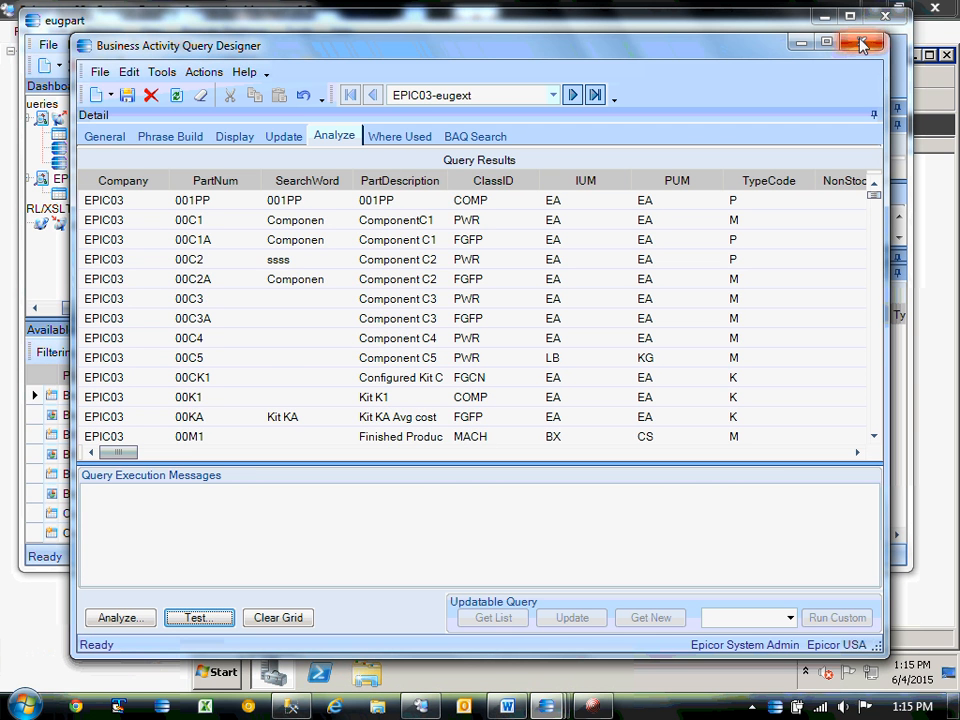
pyautogui.click(120, 136)
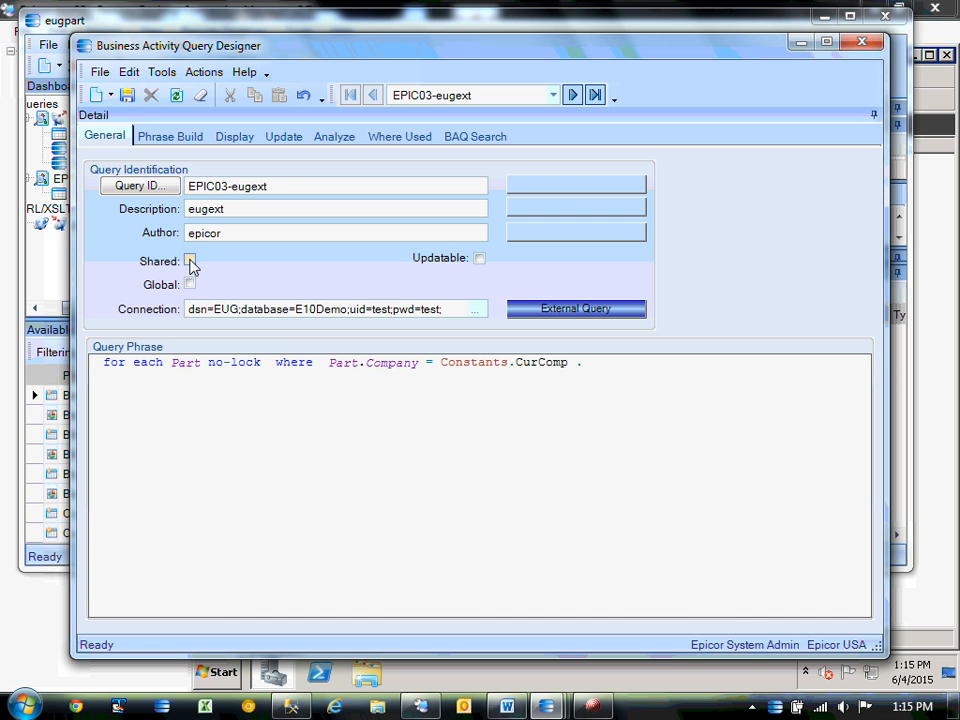
pyautogui.click(190, 261)
pyautogui.click(127, 96)
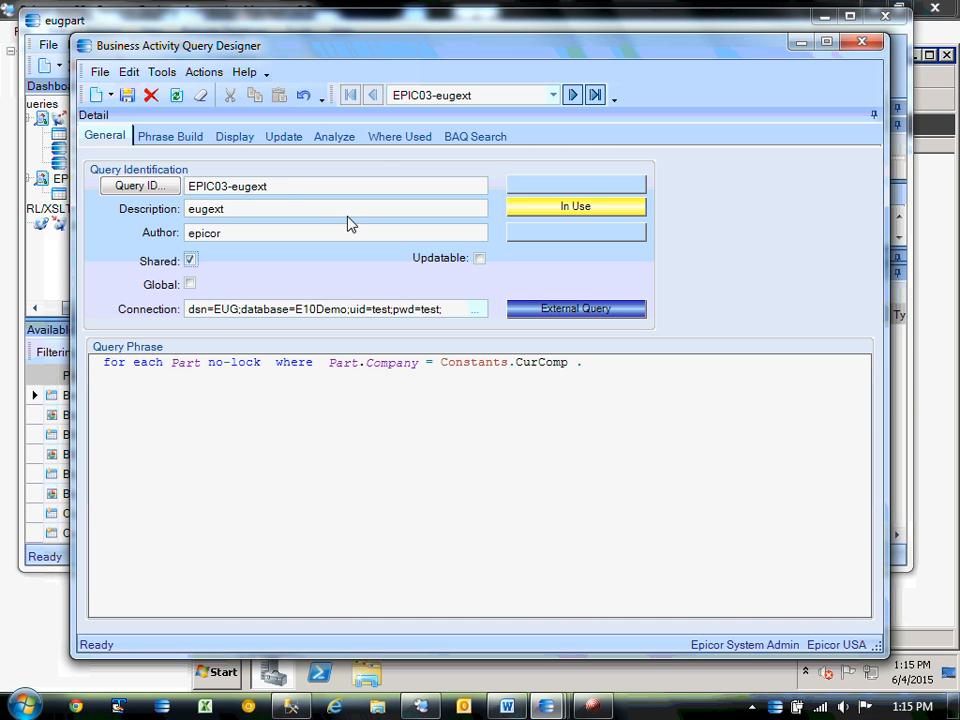
# Close the query designer, refresh and save the eugpart dashboard, and return to the main menu.
pyautogui.click(862, 42)
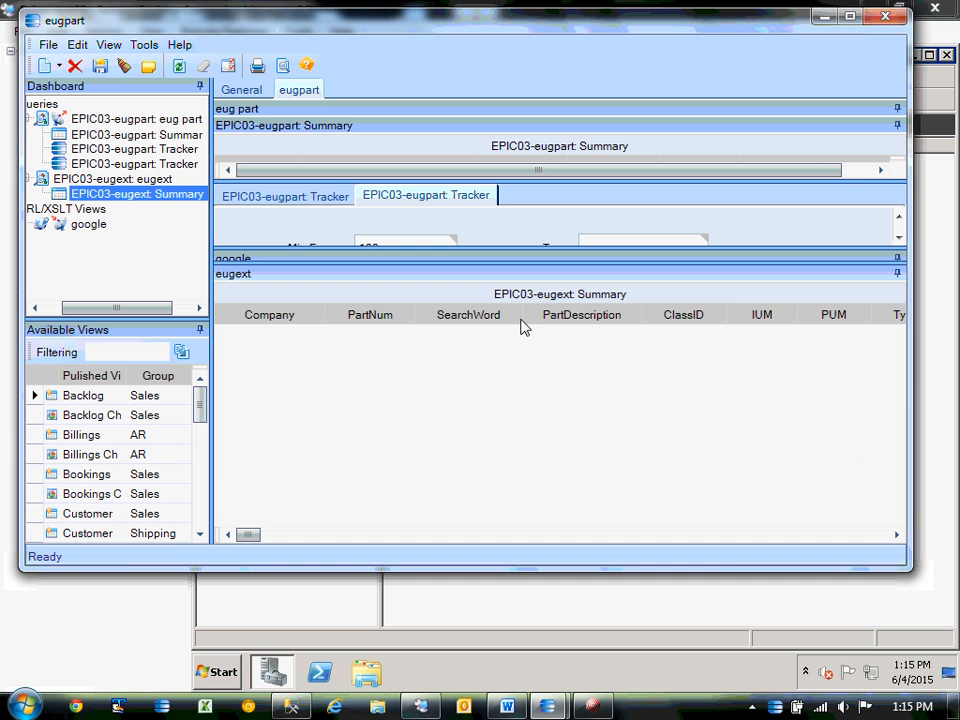
pyautogui.click(179, 66)
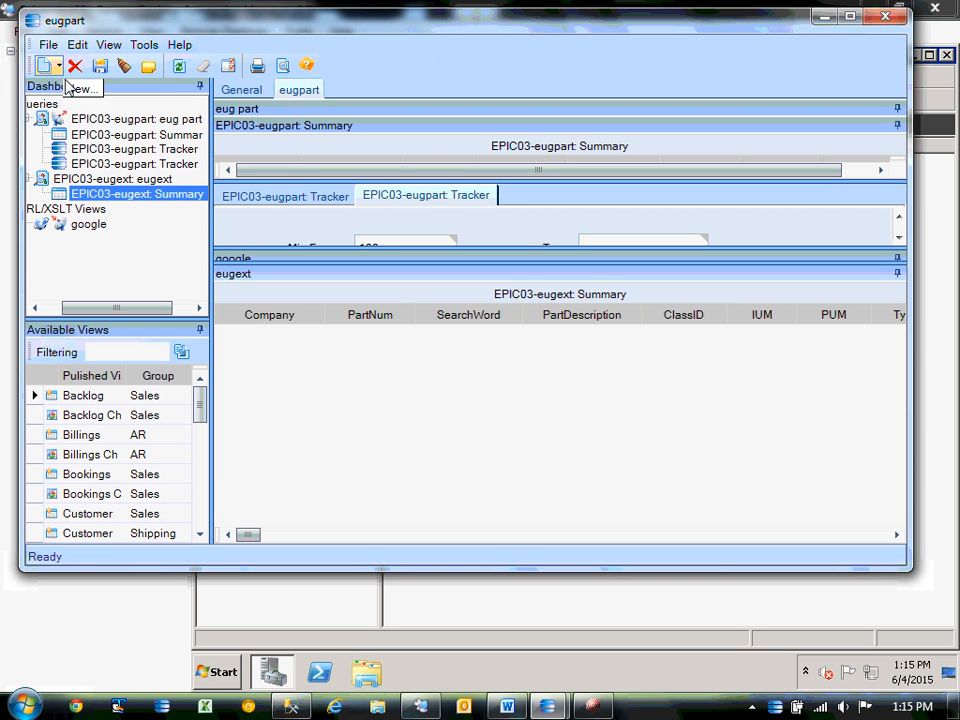
pyautogui.click(232, 90)
pyautogui.click(99, 66)
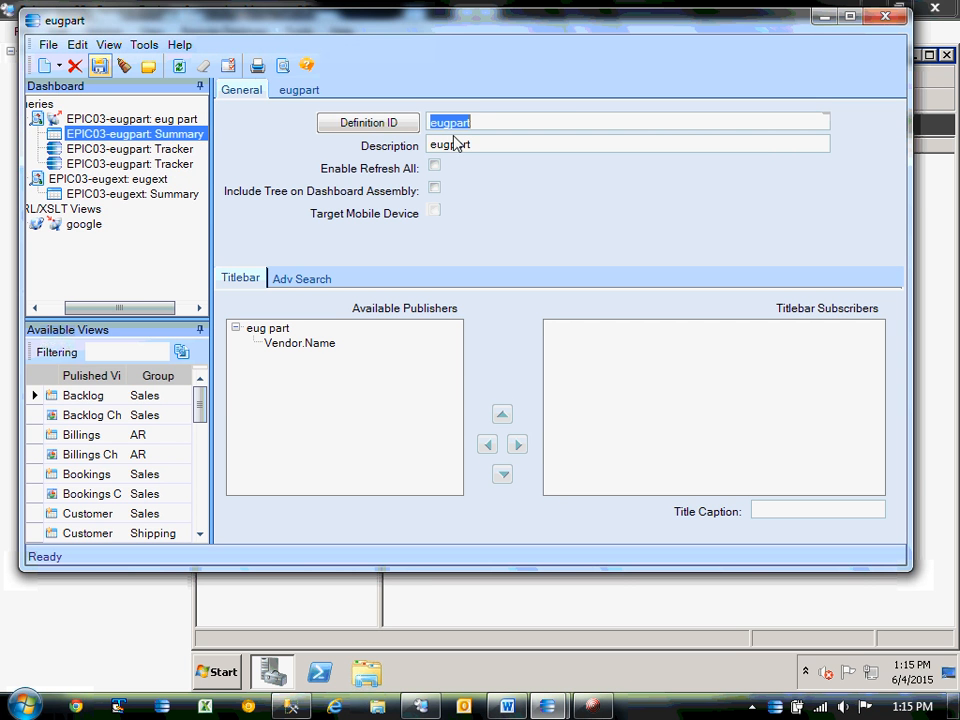
pyautogui.click(46, 65)
pyautogui.click(782, 193)
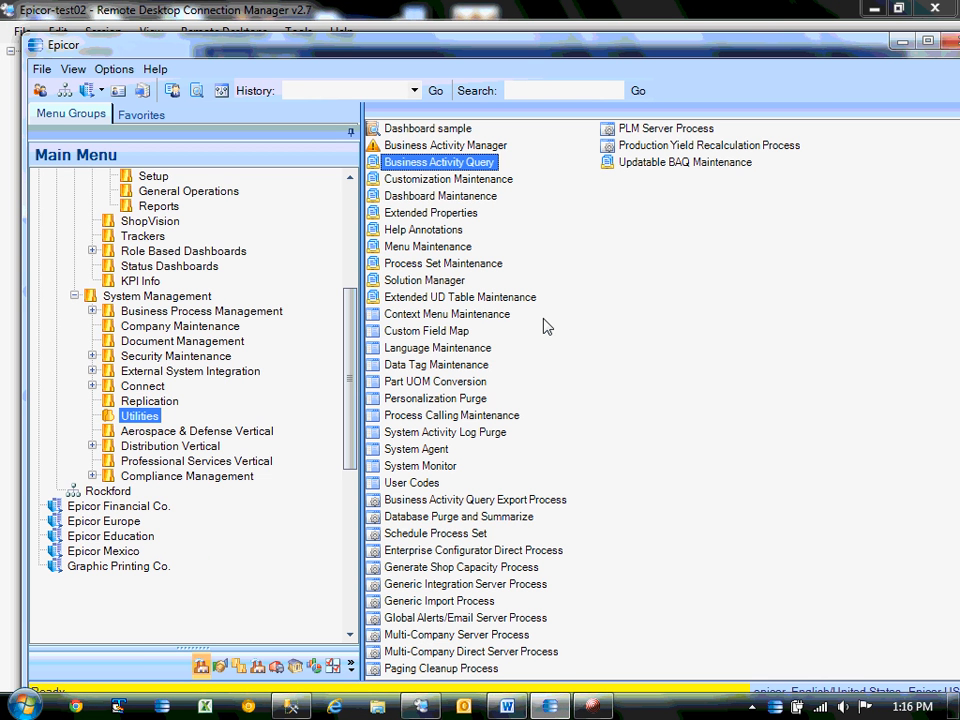
# Launch Dashboard from General Operations and create a new dashboard with ID ext.
pyautogui.moveTo(347, 381); pyautogui.dragTo(275, 328)
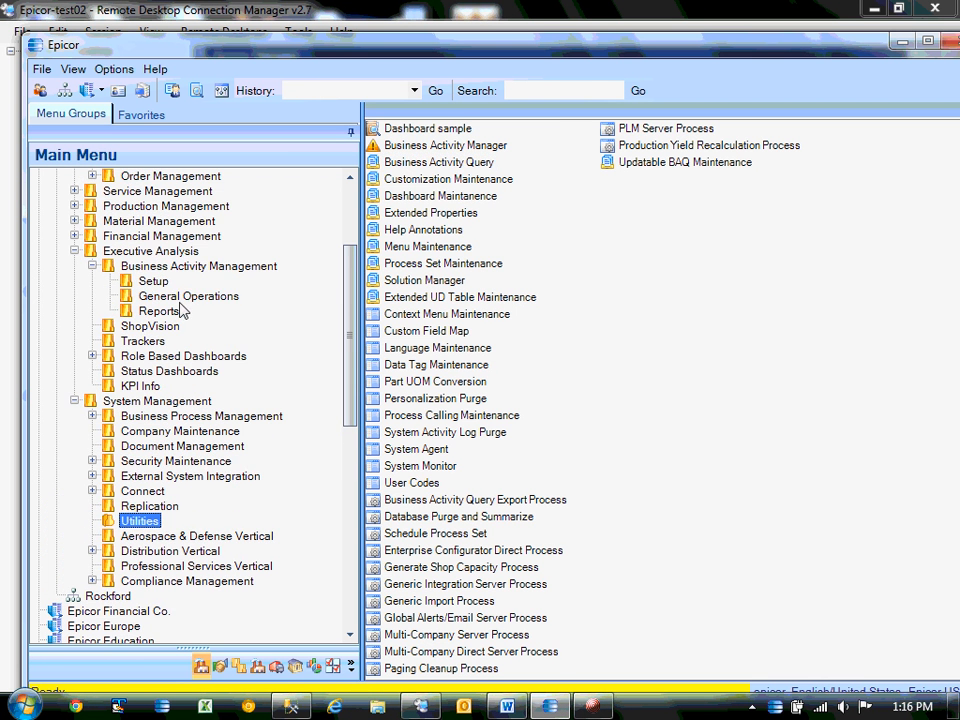
pyautogui.click(188, 297)
pyautogui.click(395, 145)
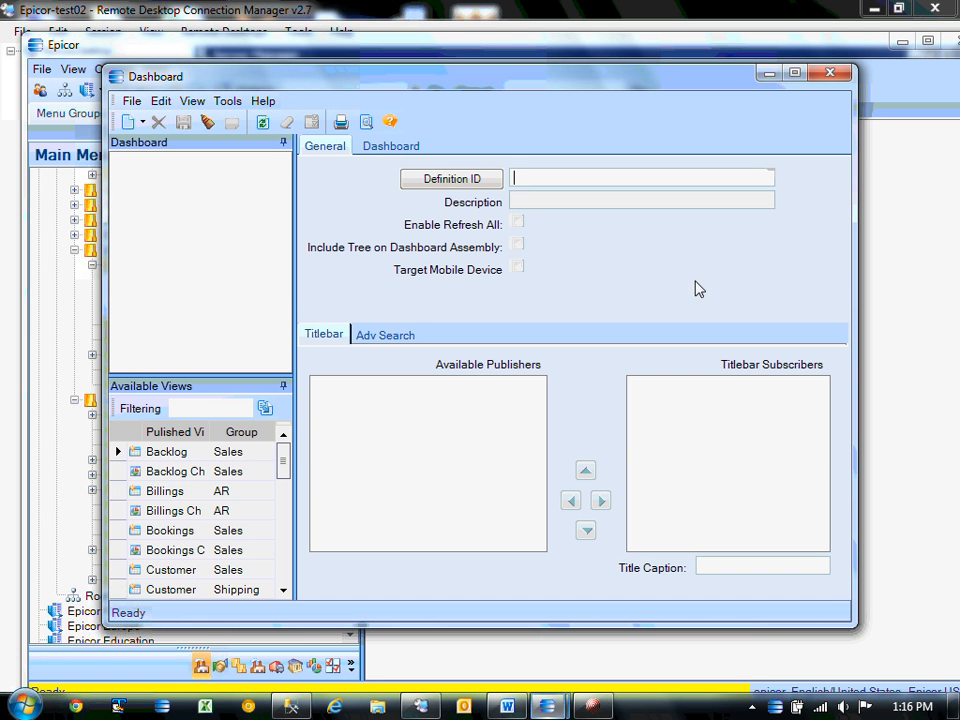
pyautogui.write('ext')
pyautogui.press('Tab')
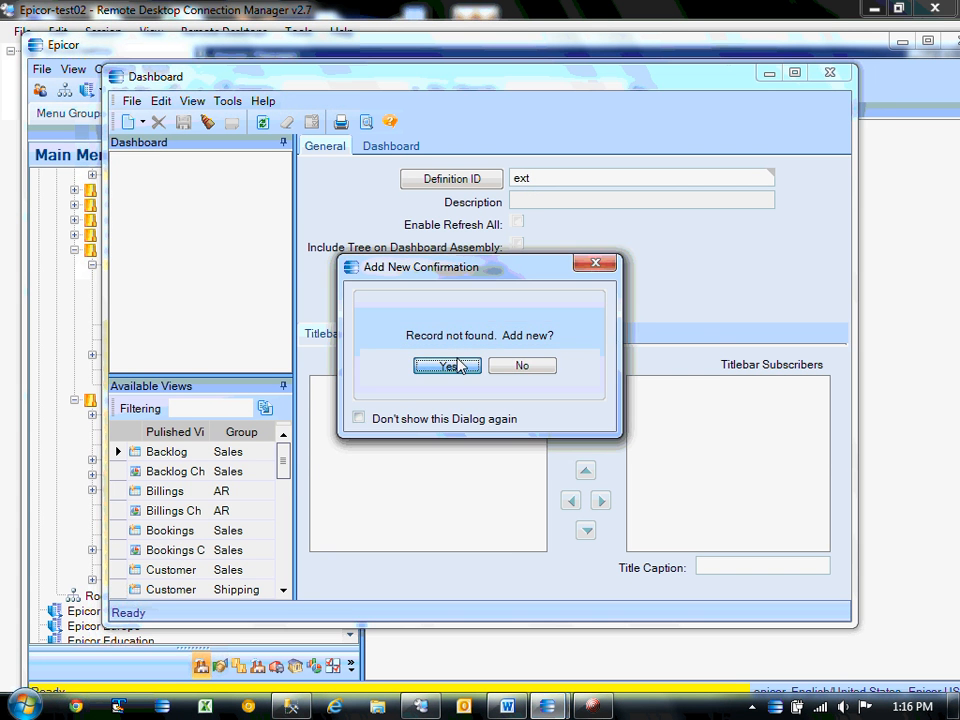
pyautogui.click(448, 366)
pyautogui.write('ext')
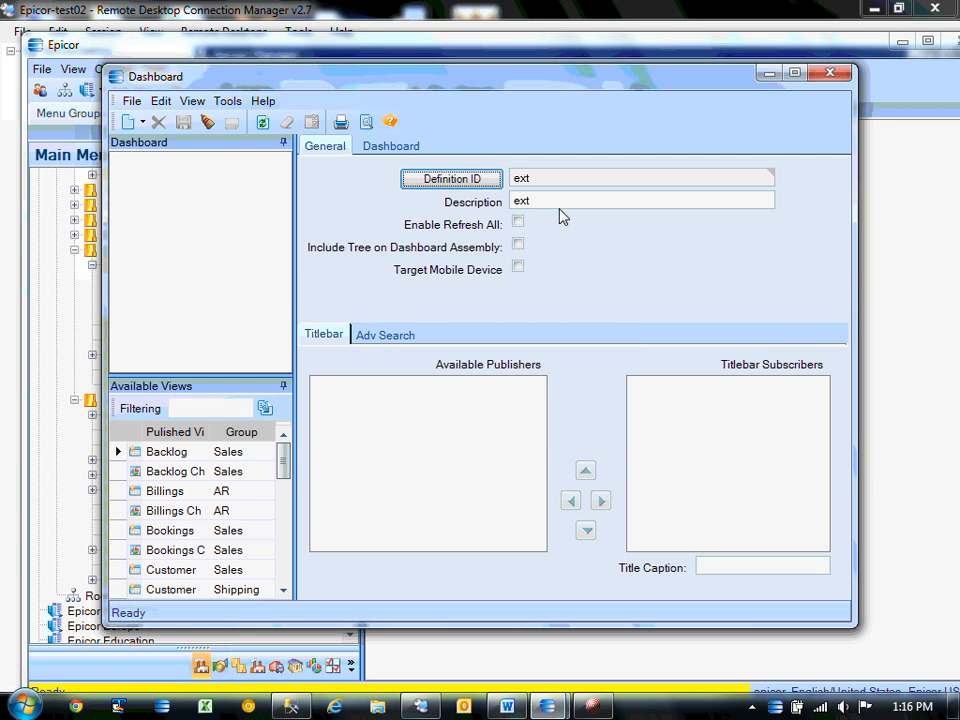
# Add the EPIC03-eugext query to the ext dashboard and refresh its grid data.
pyautogui.click(142, 122)
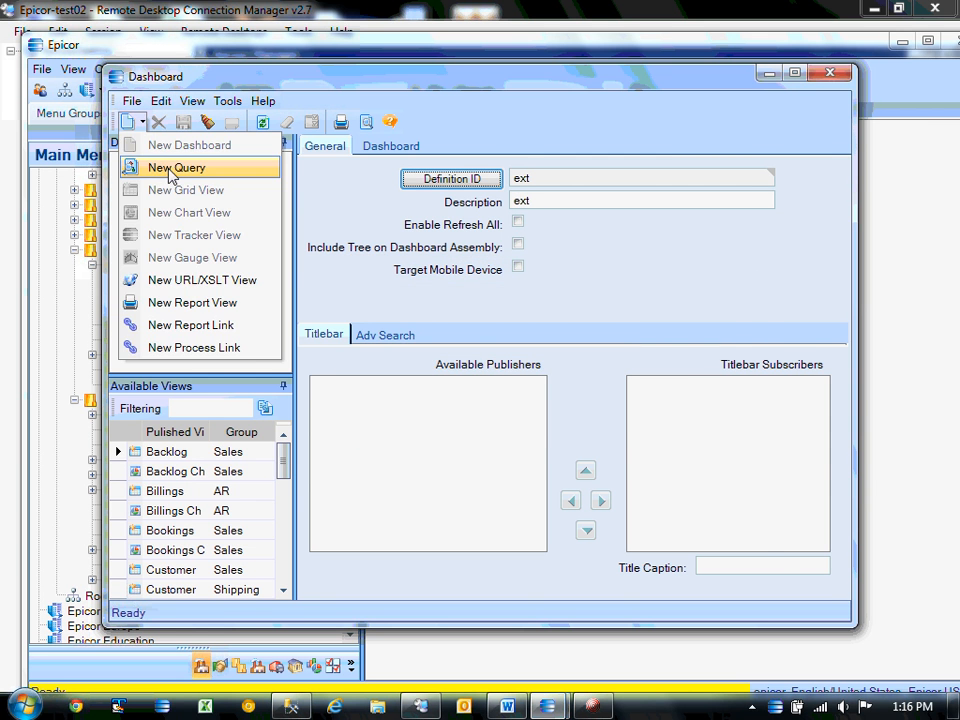
pyautogui.click(170, 168)
pyautogui.write('EPIC03-eugext')
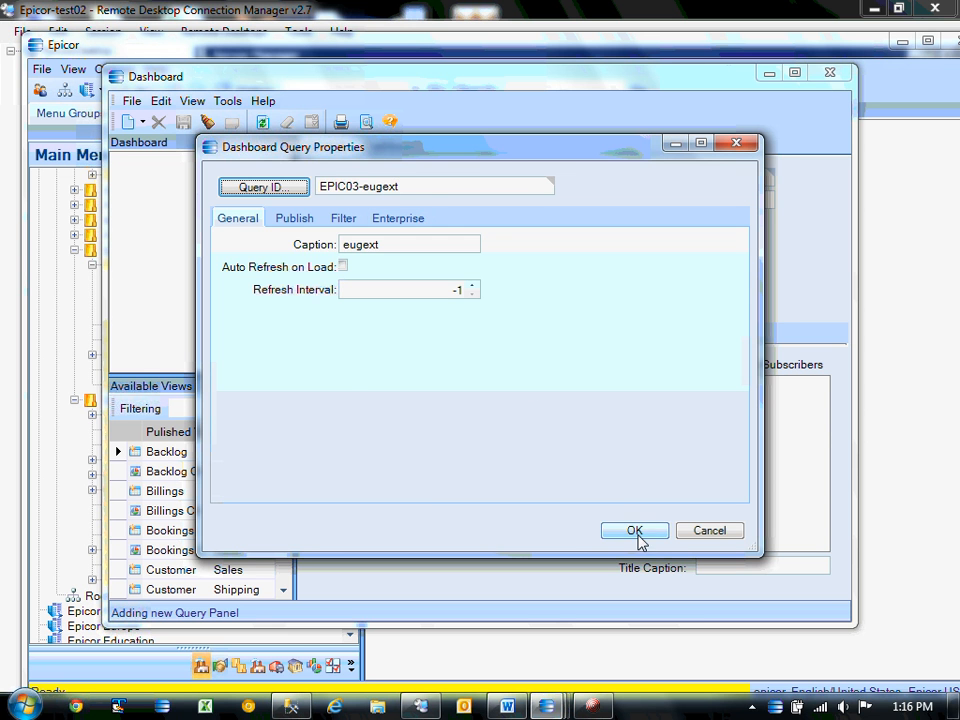
pyautogui.click(636, 532)
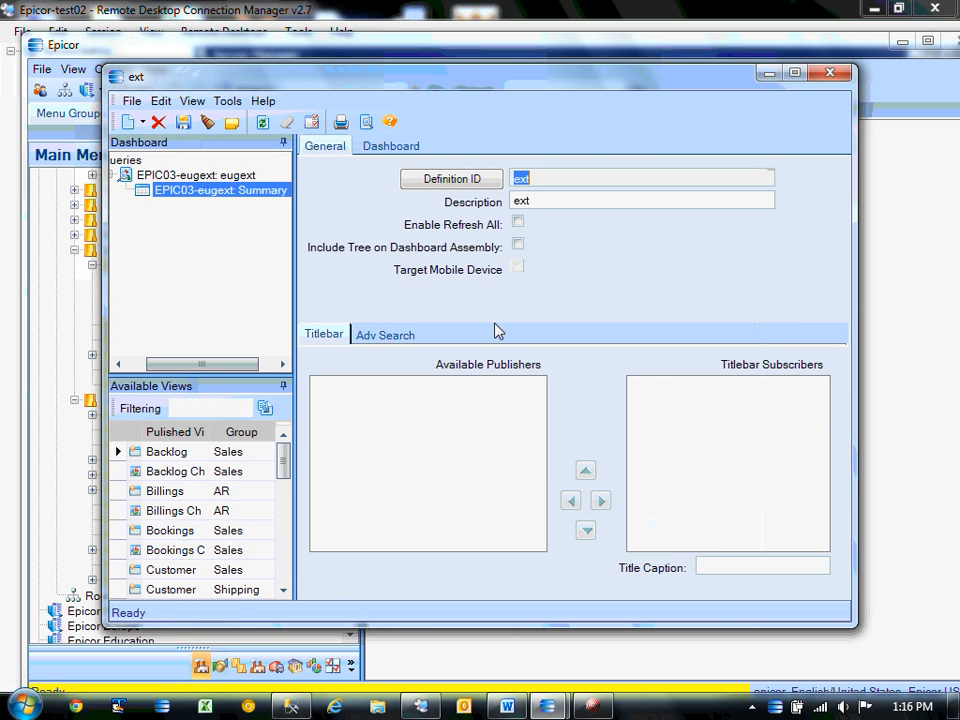
pyautogui.click(388, 148)
pyautogui.click(263, 122)
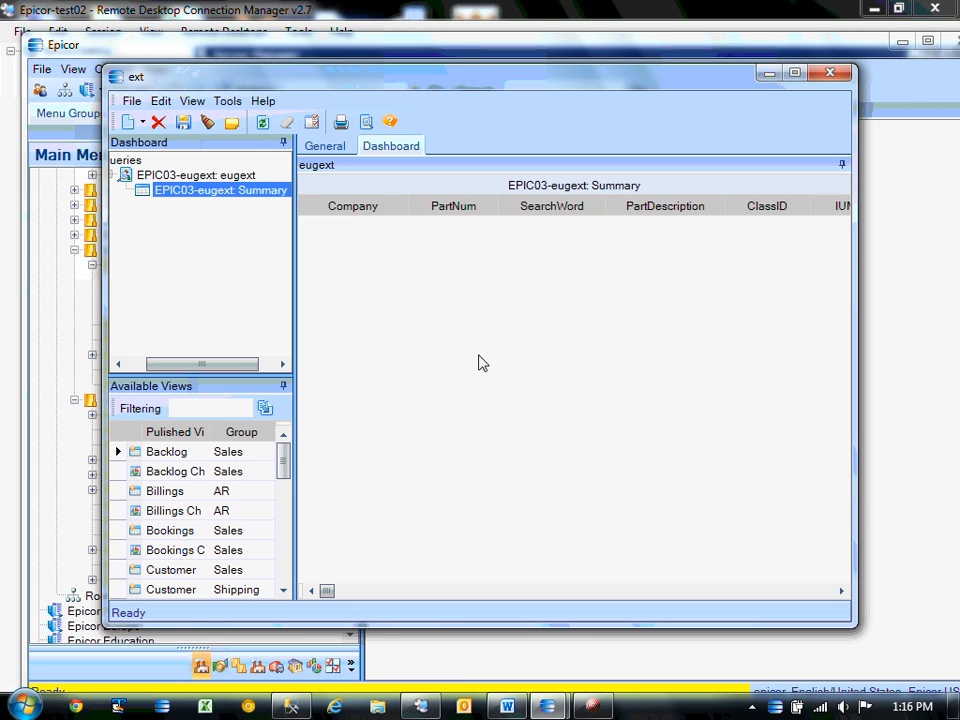
pyautogui.click(263, 122)
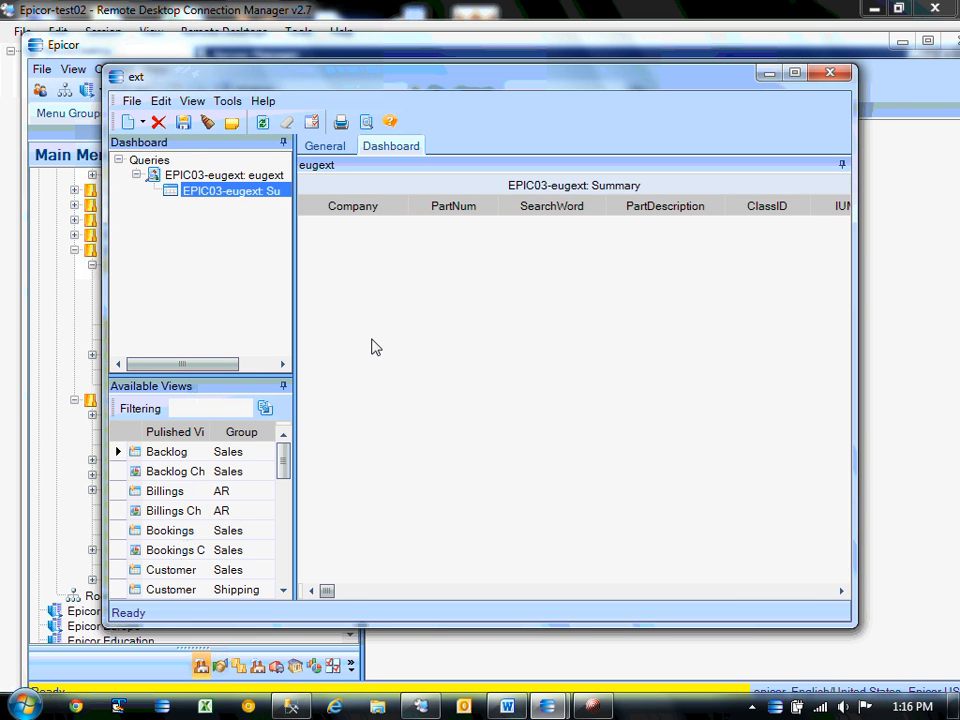
pyautogui.moveTo(547, 706)
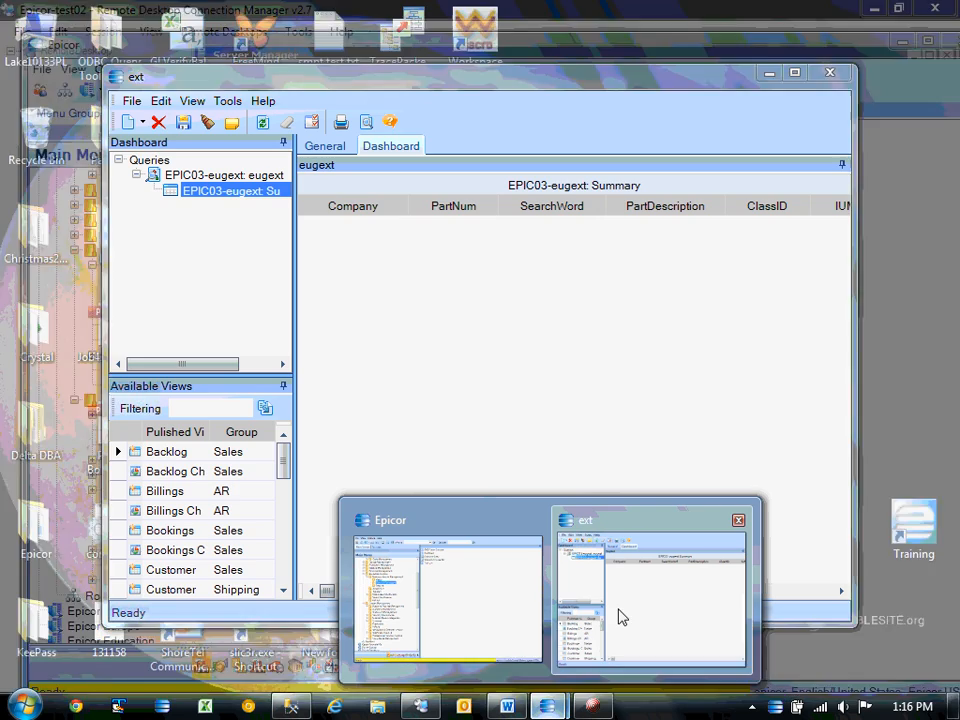
pyautogui.moveTo(505, 605)
pyautogui.moveTo(652, 594)
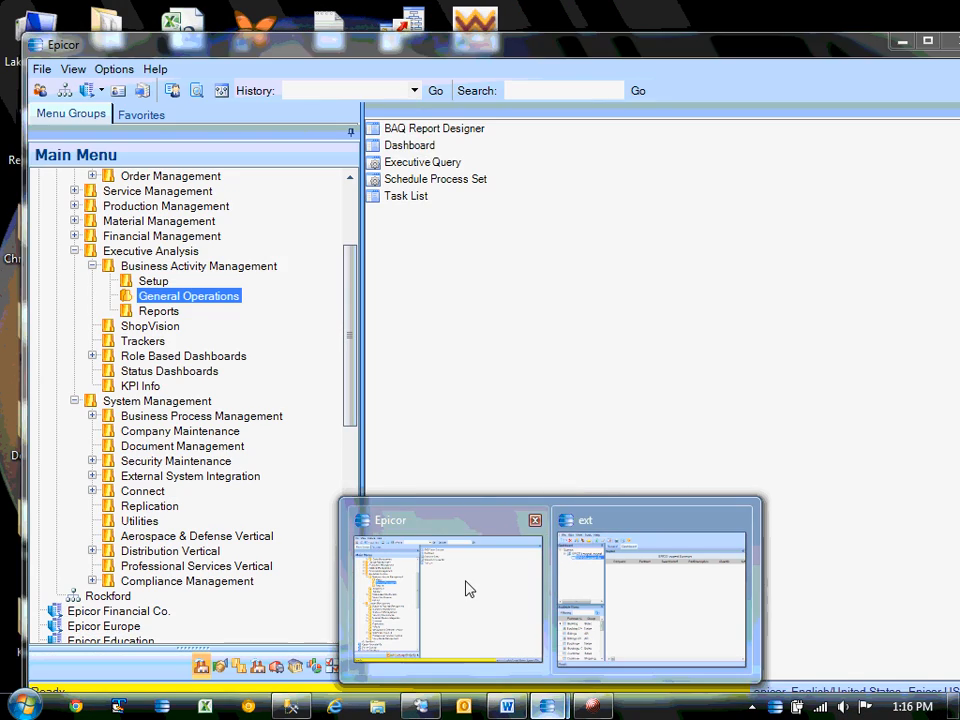
# Bring the ext dashboard forward, save it, and close its window.
pyautogui.click(467, 587)
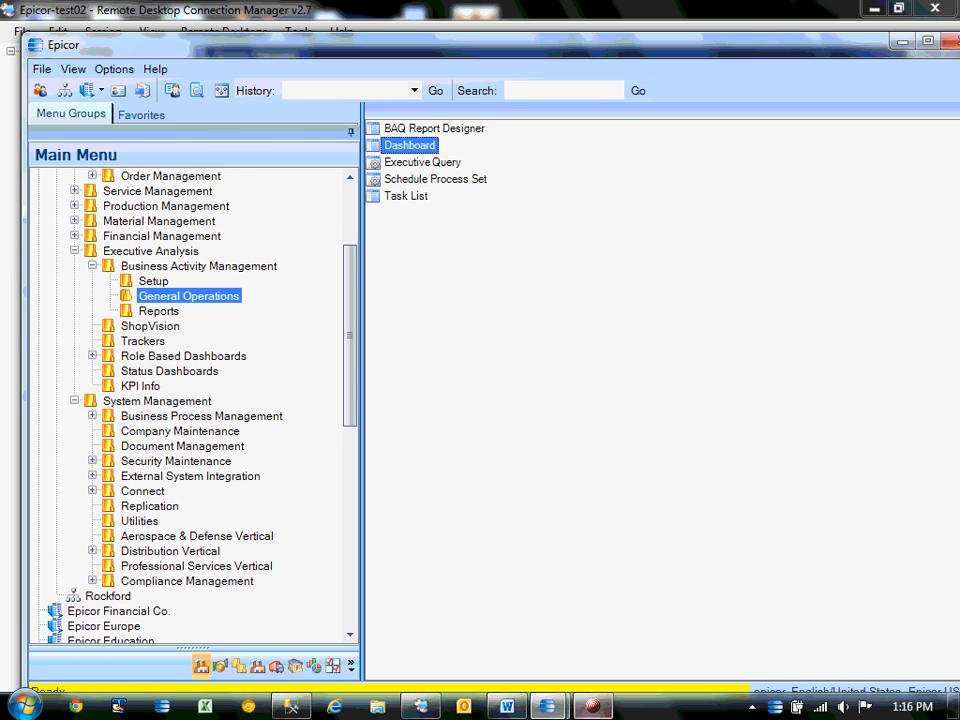
pyautogui.moveTo(547, 706)
pyautogui.click(615, 591)
pyautogui.click(183, 121)
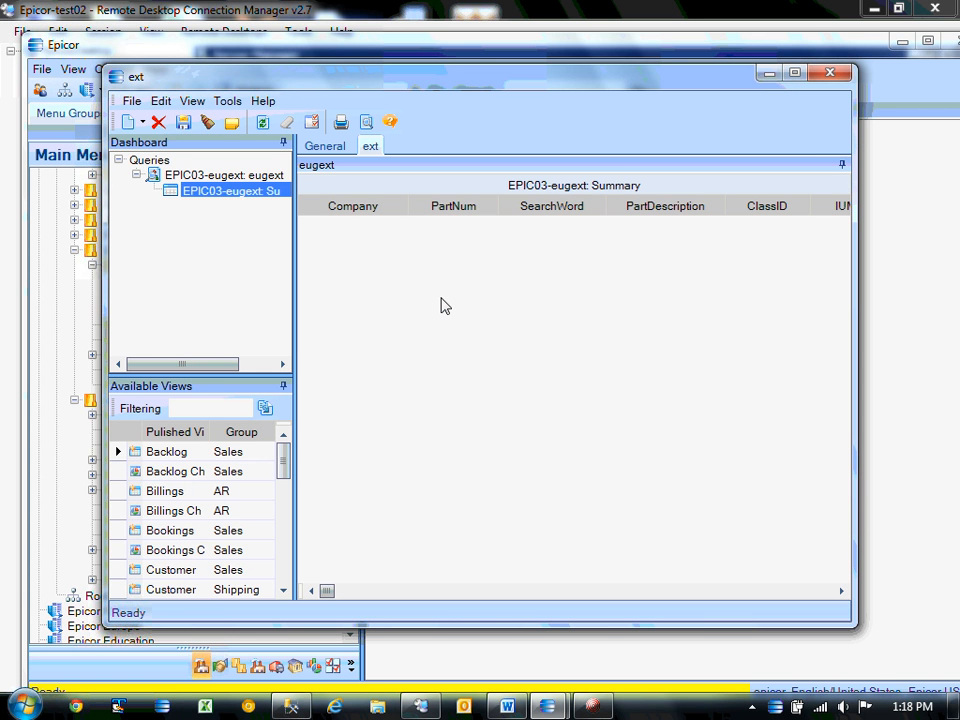
pyautogui.click(836, 78)
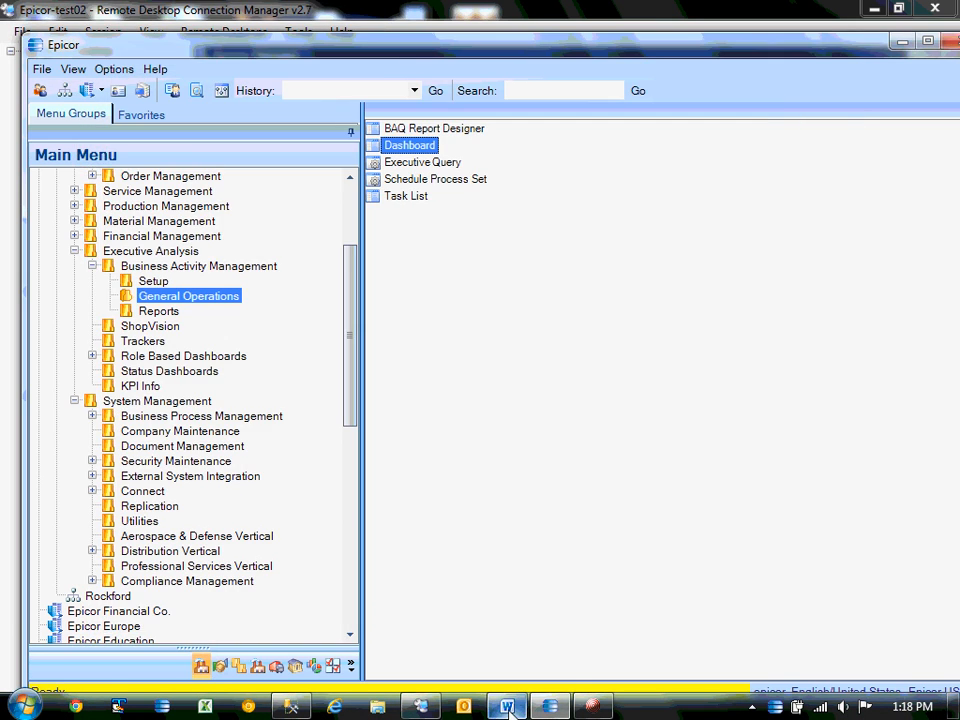
# Glance over the Word notes, then minimize Word and toggle the Epicor window.
pyautogui.click(508, 706)
pyautogui.click(399, 529)
pyautogui.scroll(-4, 399, 530)
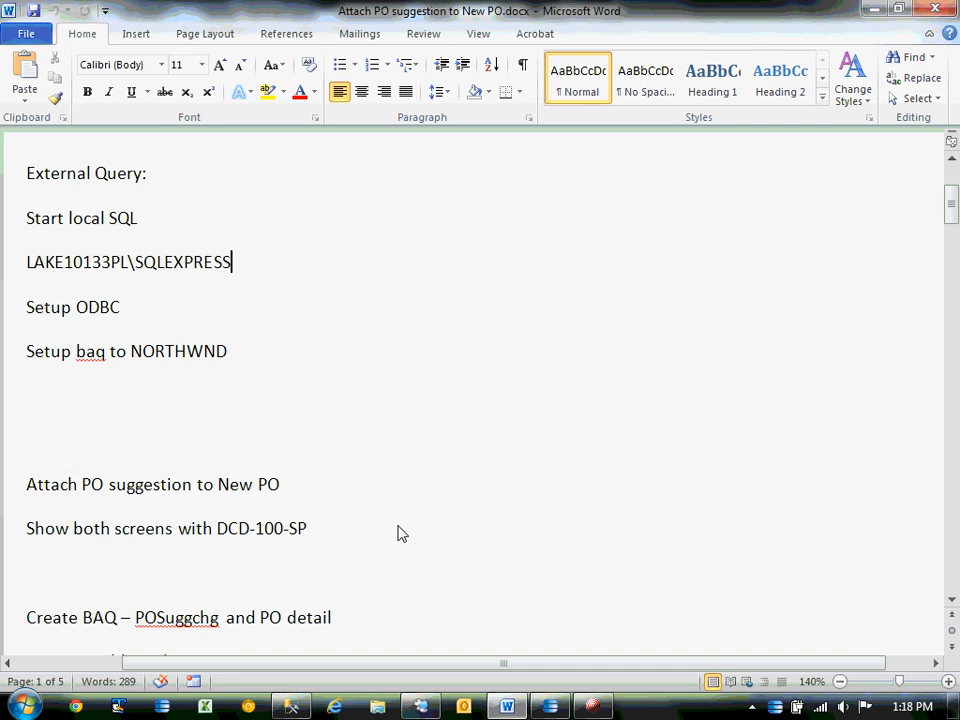
pyautogui.scroll(1, 303, 376)
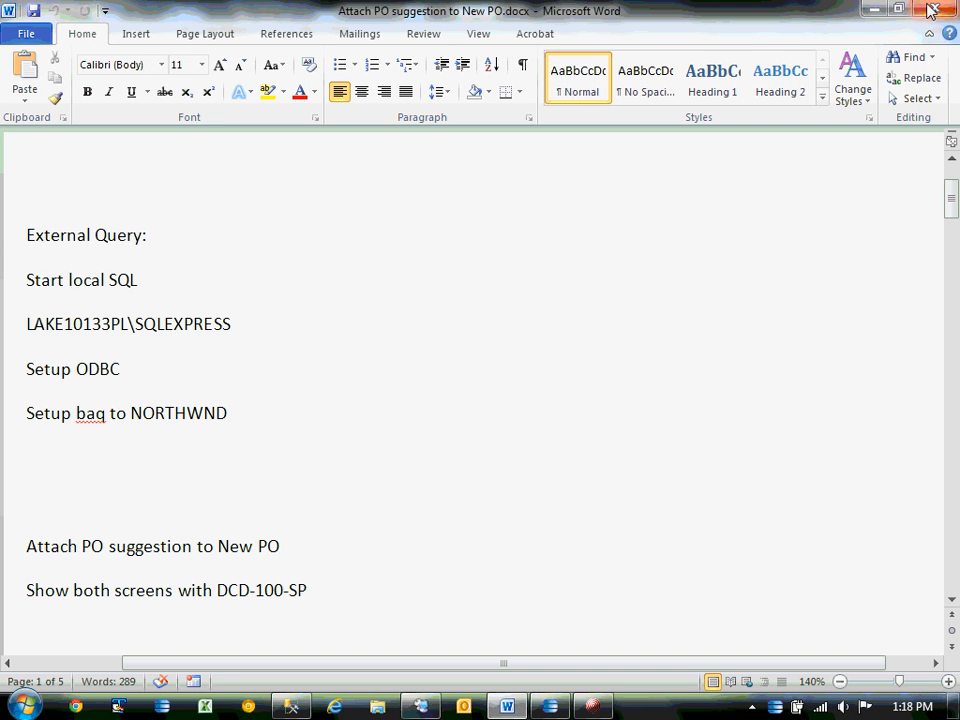
pyautogui.click(877, 8)
pyautogui.click(554, 708)
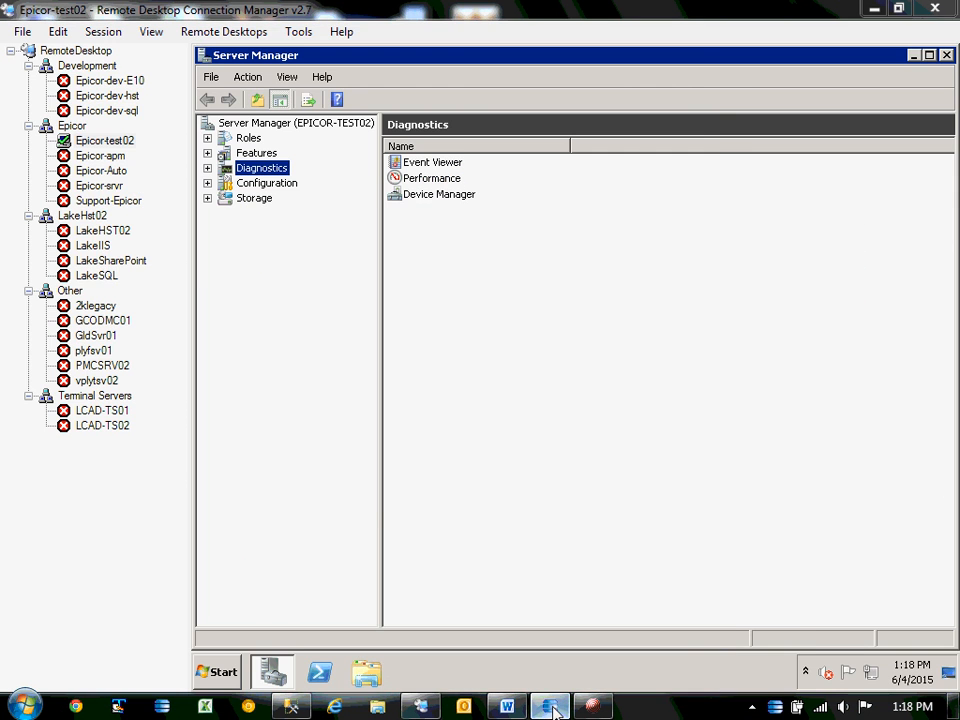
pyautogui.click(554, 708)
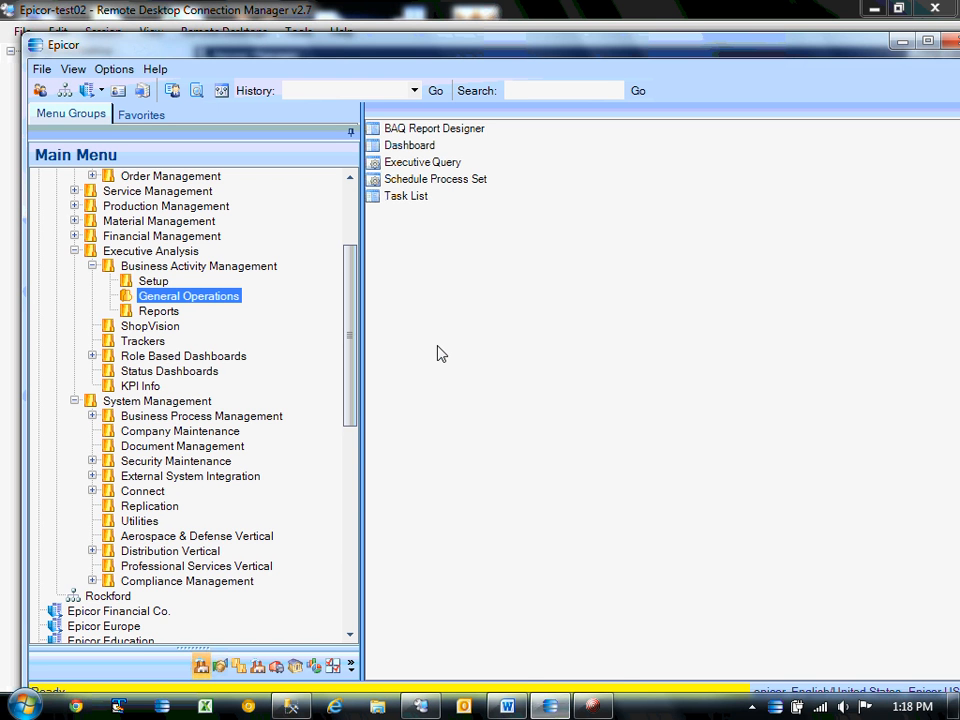
# Return to the Word notes and place the cursor after 'Show both screens with DCD-100-SP'.
pyautogui.moveTo(520, 712)
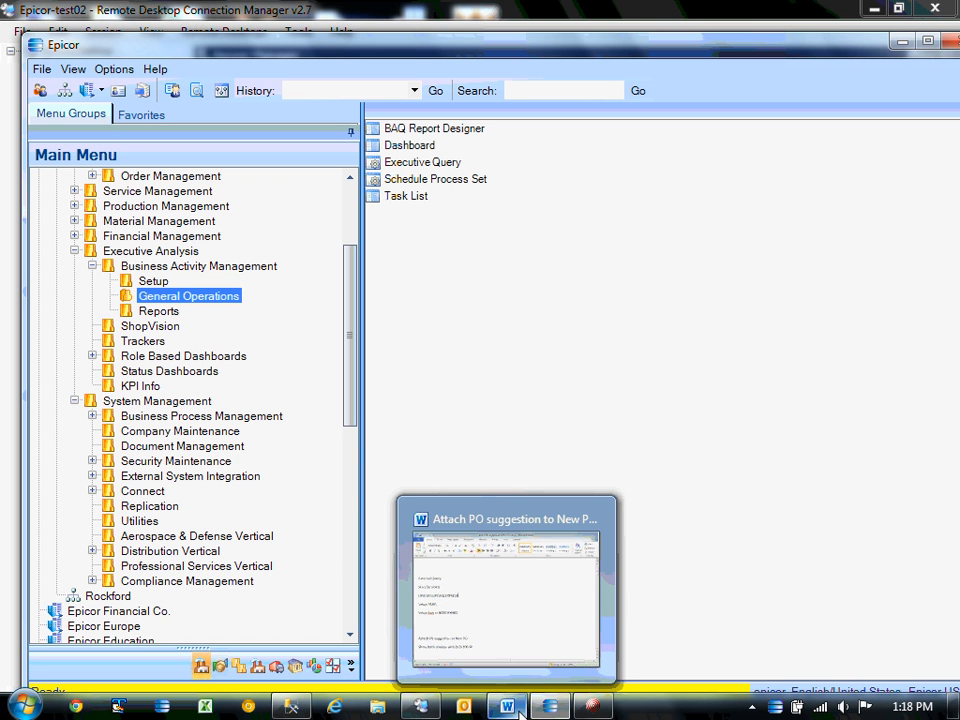
pyautogui.moveTo(519, 619)
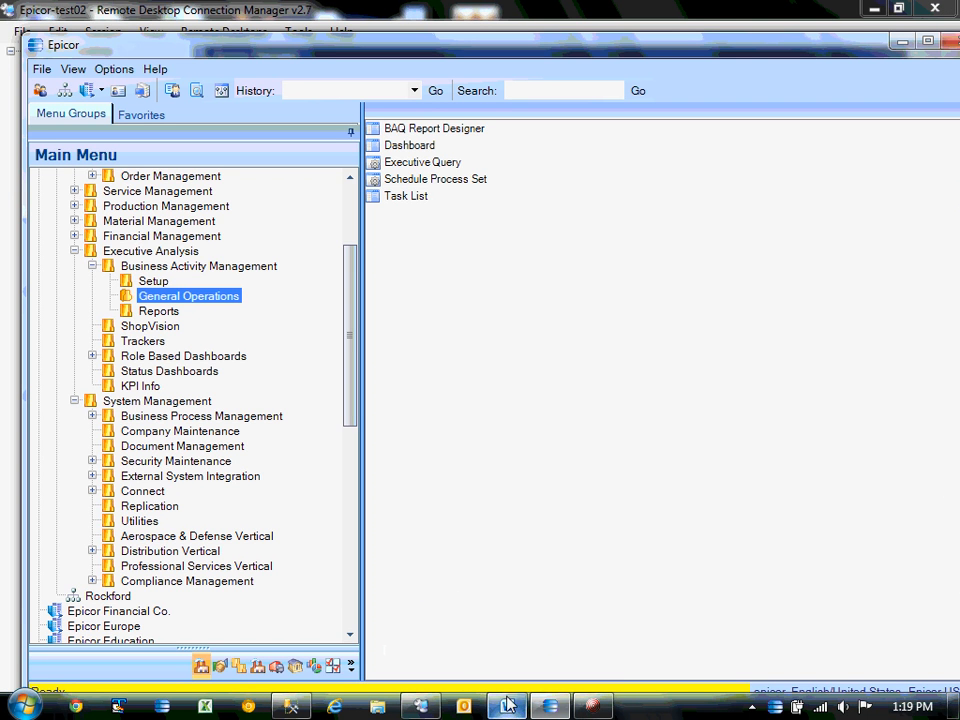
pyautogui.click(534, 598)
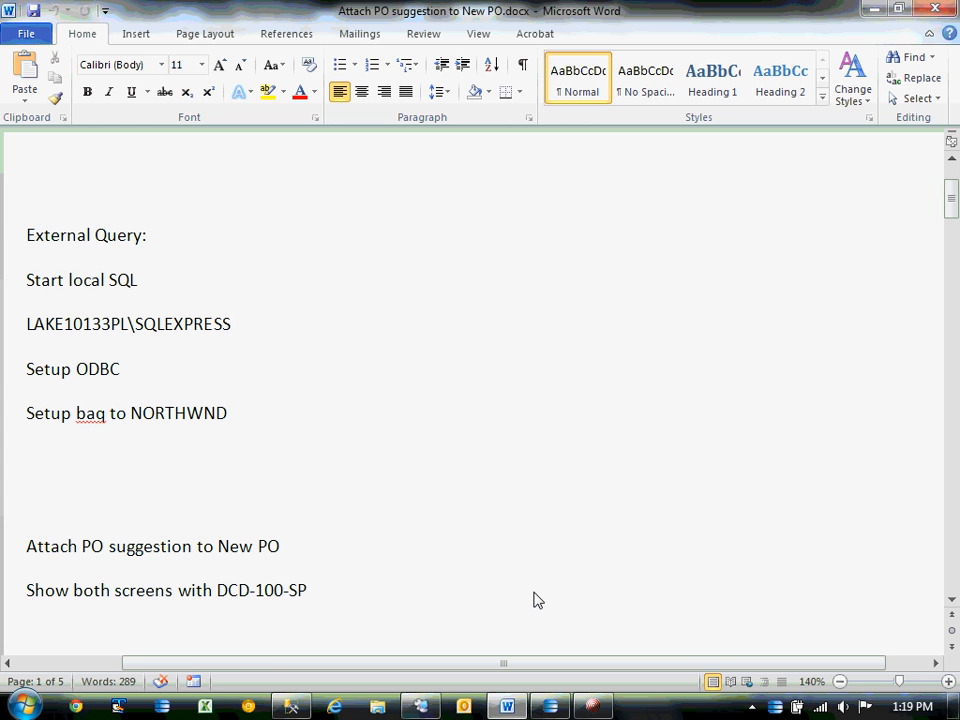
pyautogui.click(535, 599)
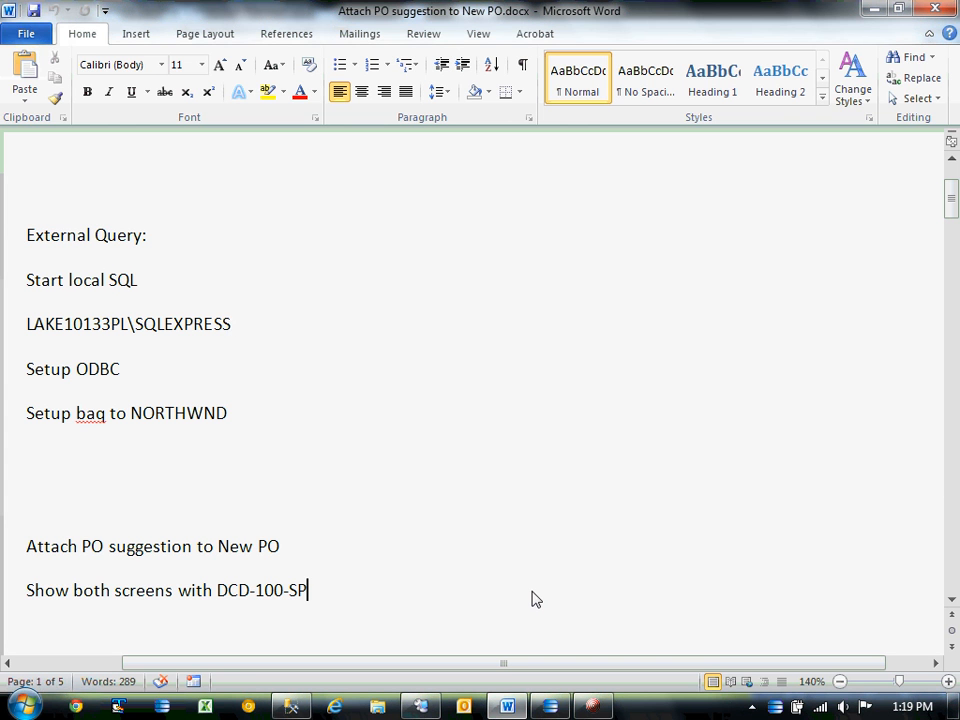
# Launch New PO Suggestions from Material Management > Purchase Management > General Operations.
pyautogui.click(872, 9)
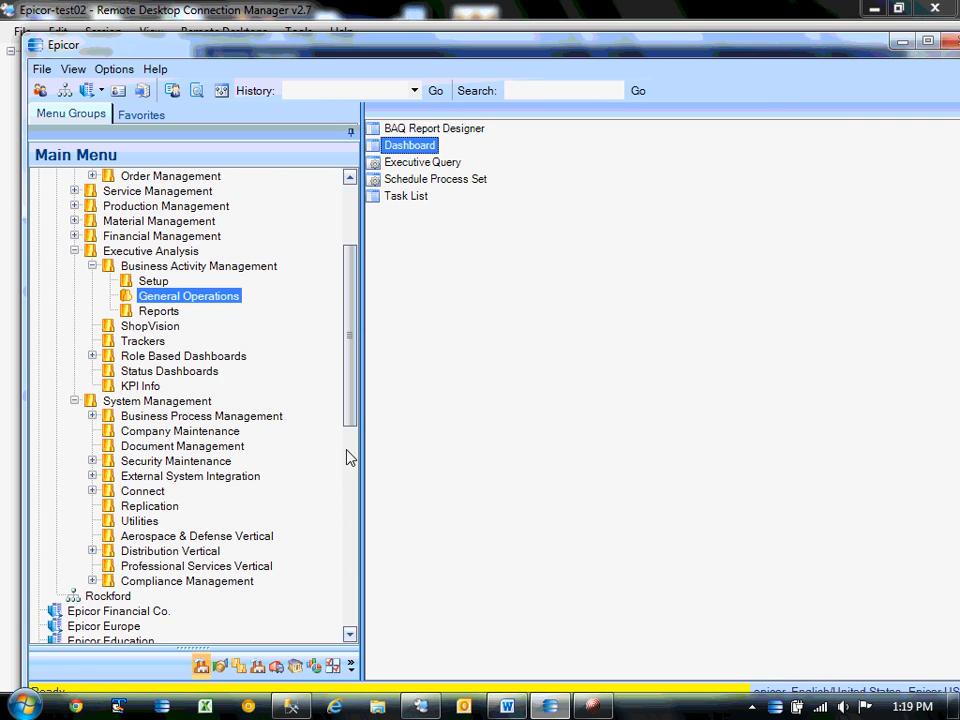
pyautogui.click(74, 251)
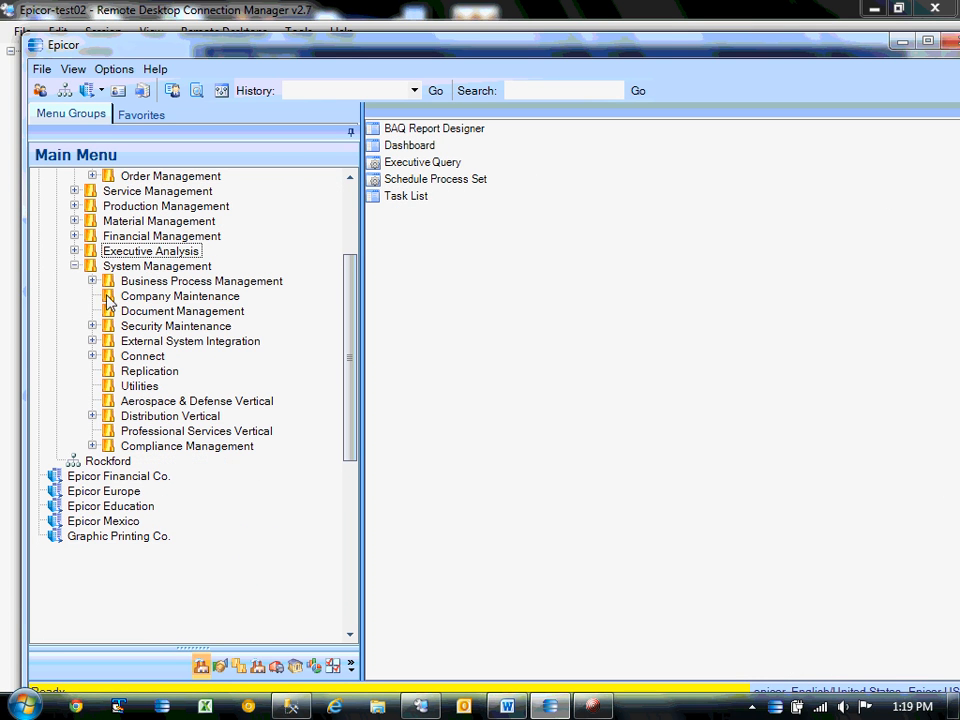
pyautogui.click(74, 221)
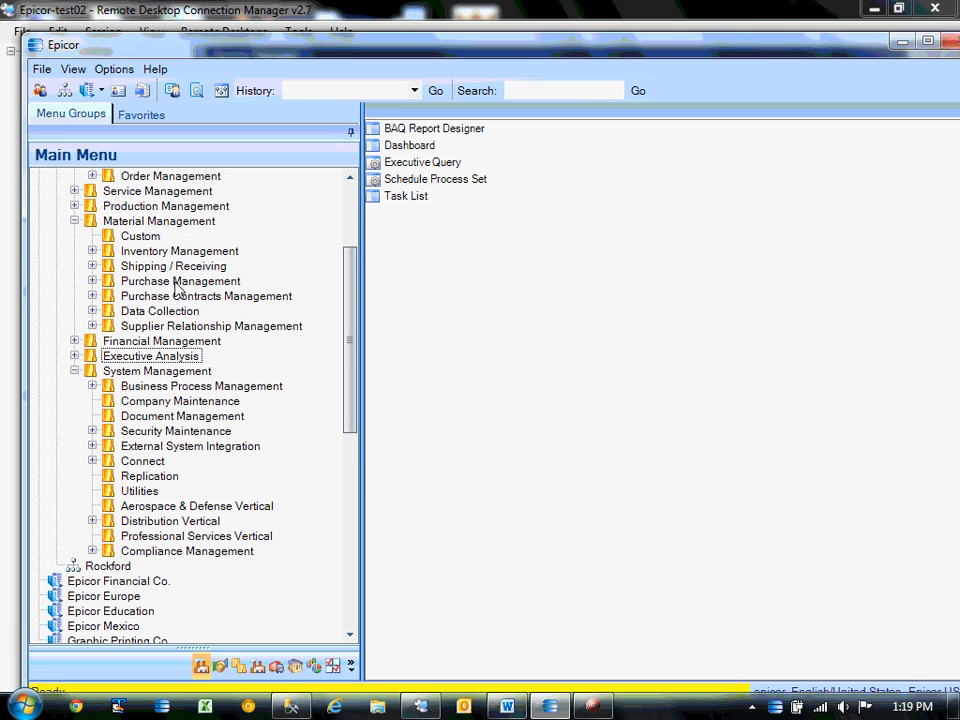
pyautogui.doubleClick(205, 283)
pyautogui.click(197, 313)
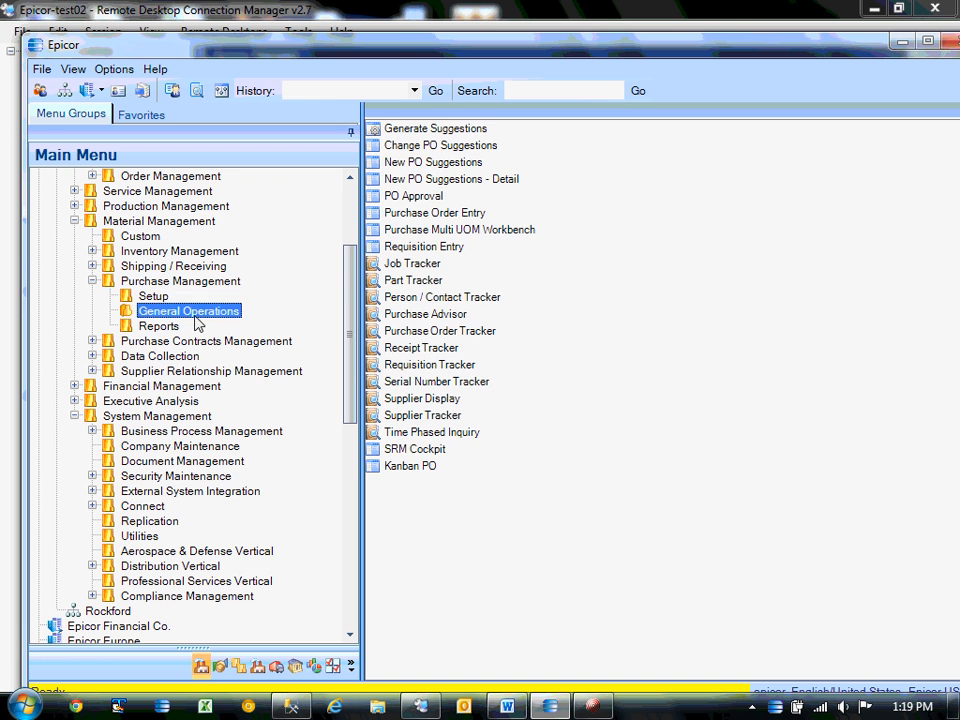
pyautogui.doubleClick(459, 163)
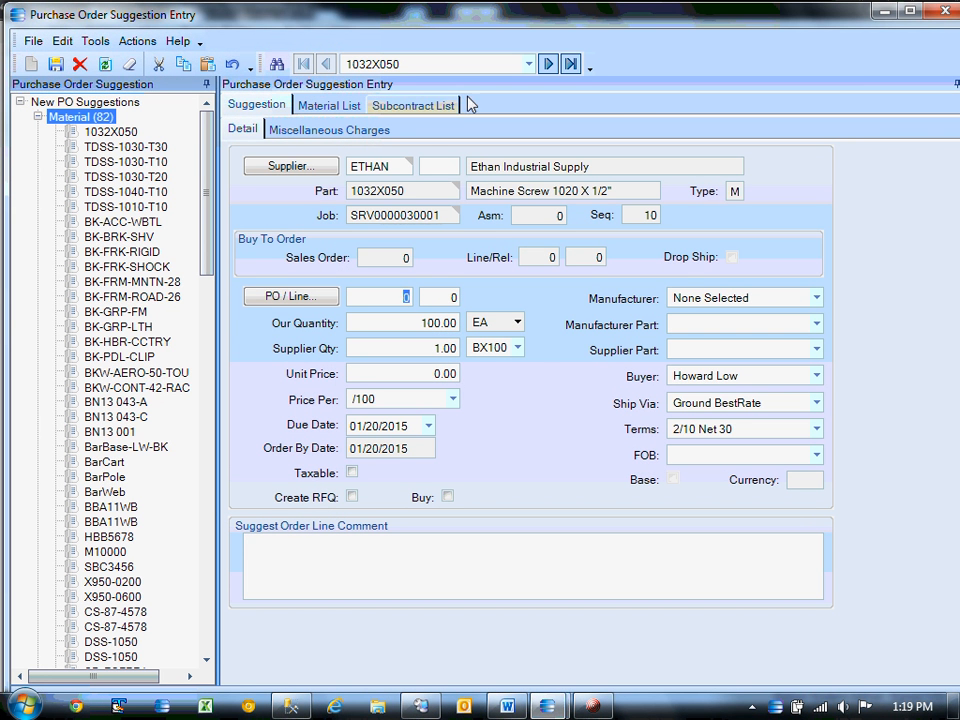
# Maximize the entry, show the Subcontract List, and pick the 09/24/2012 DCD-100-SP suggestion.
pyautogui.moveTo(733, 22); pyautogui.dragTo(739, 89)
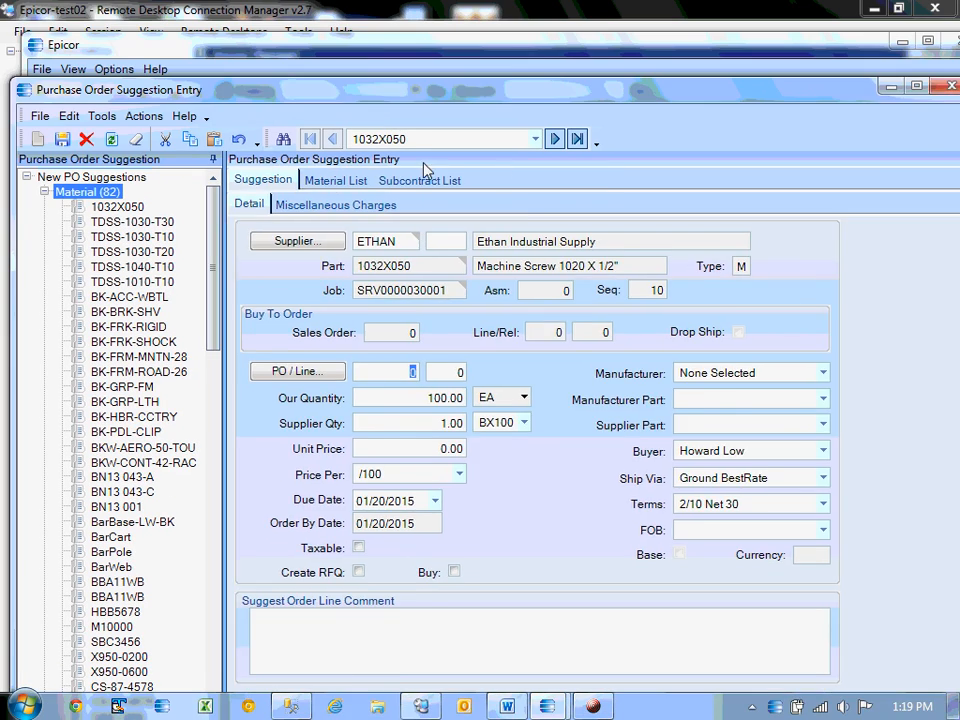
pyautogui.click(336, 180)
pyautogui.click(420, 180)
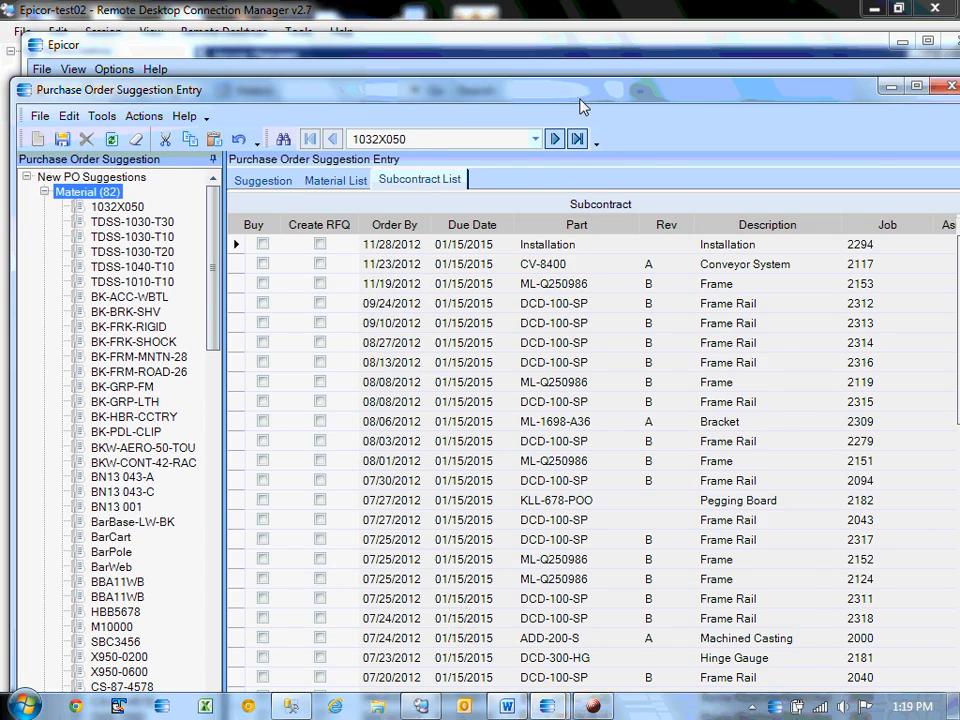
pyautogui.doubleClick(437, 88)
pyautogui.click(536, 241)
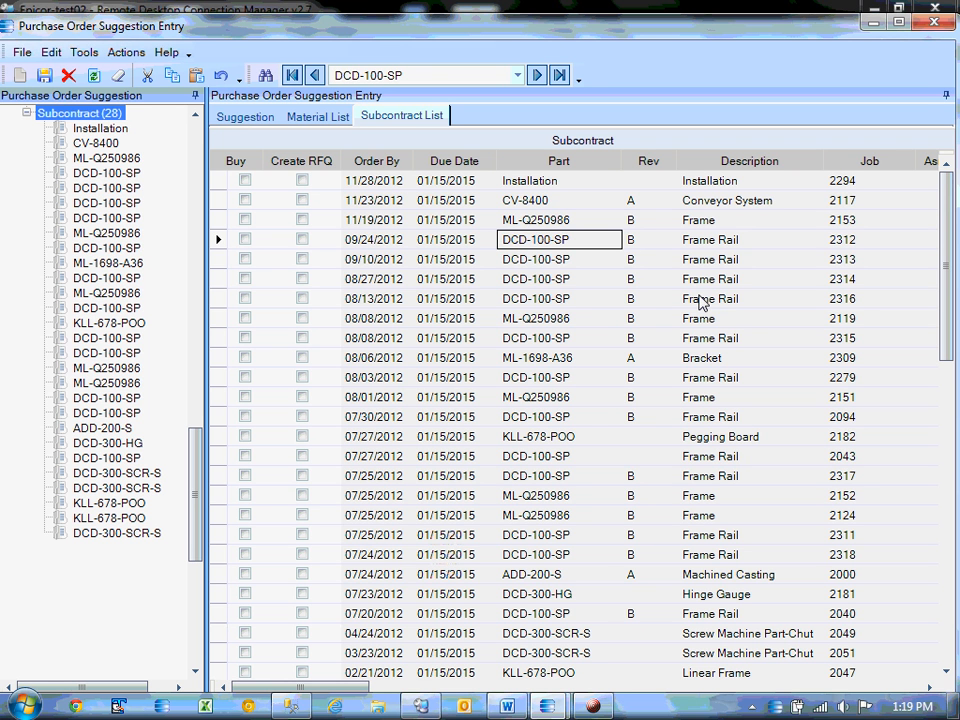
pyautogui.click(521, 240)
pyautogui.click(532, 260)
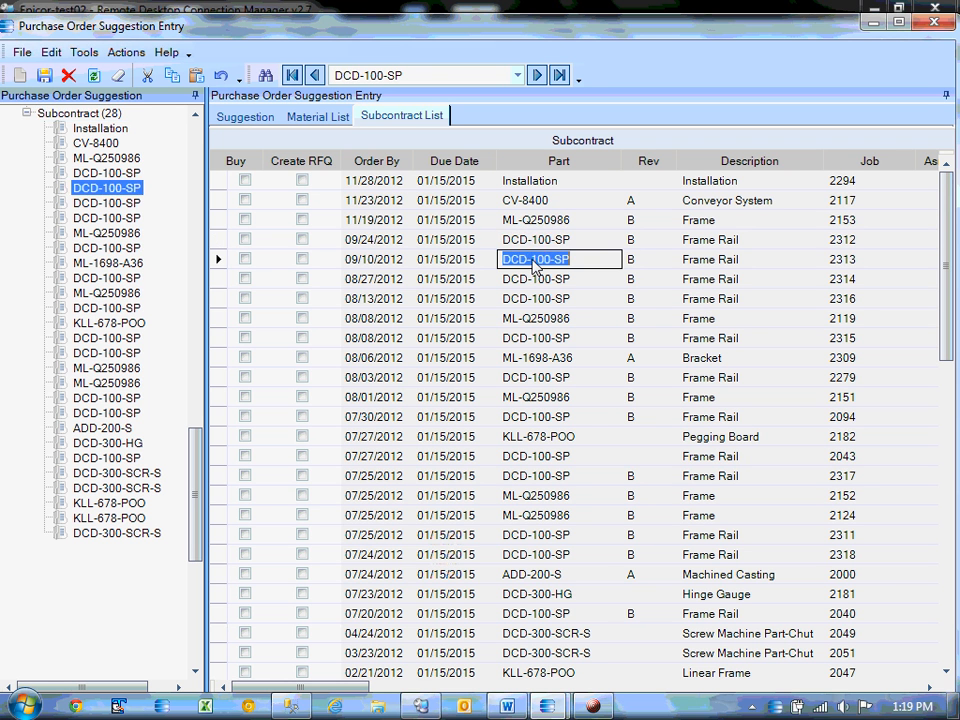
pyautogui.click(536, 241)
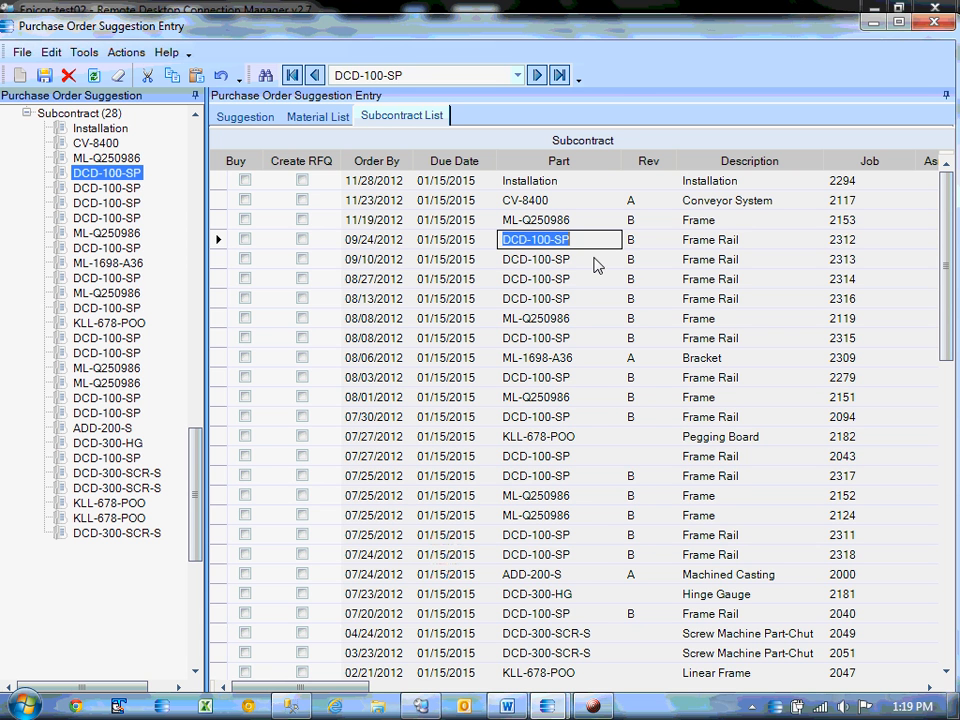
# Launch Change PO Suggestions and search to load POs 4128 and 4195.
pyautogui.click(879, 22)
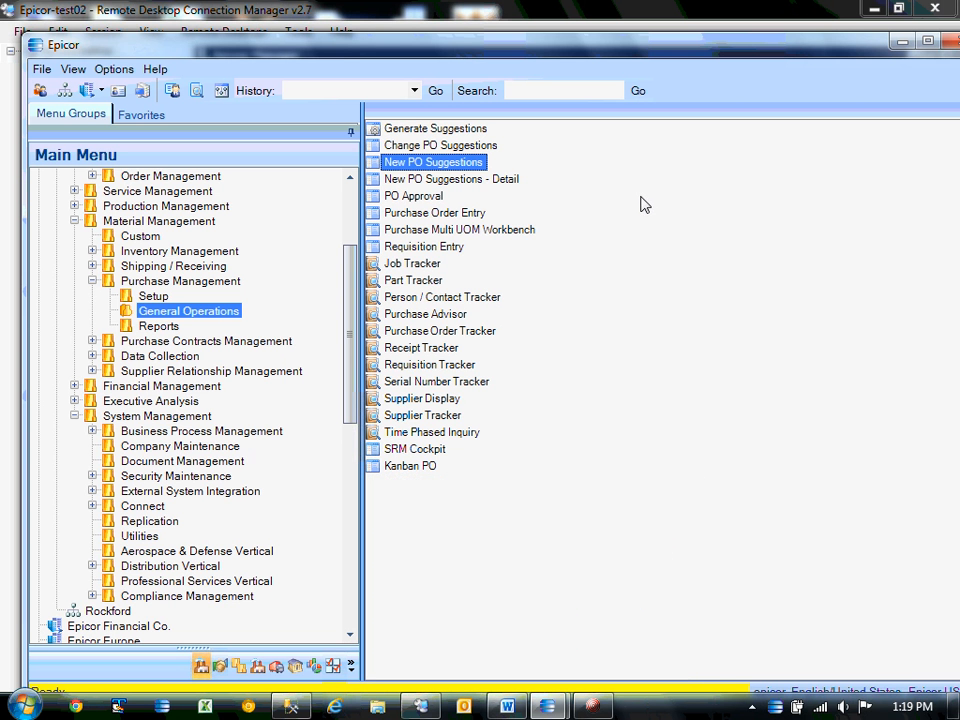
pyautogui.press('Up')
pyautogui.press('Return')
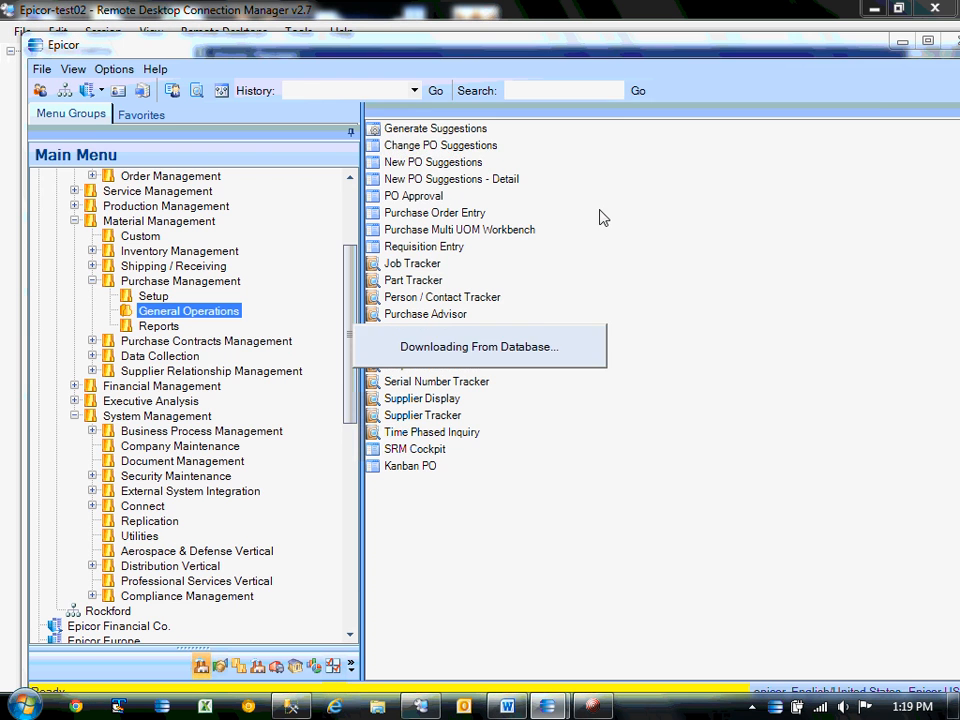
pyautogui.click(330, 114)
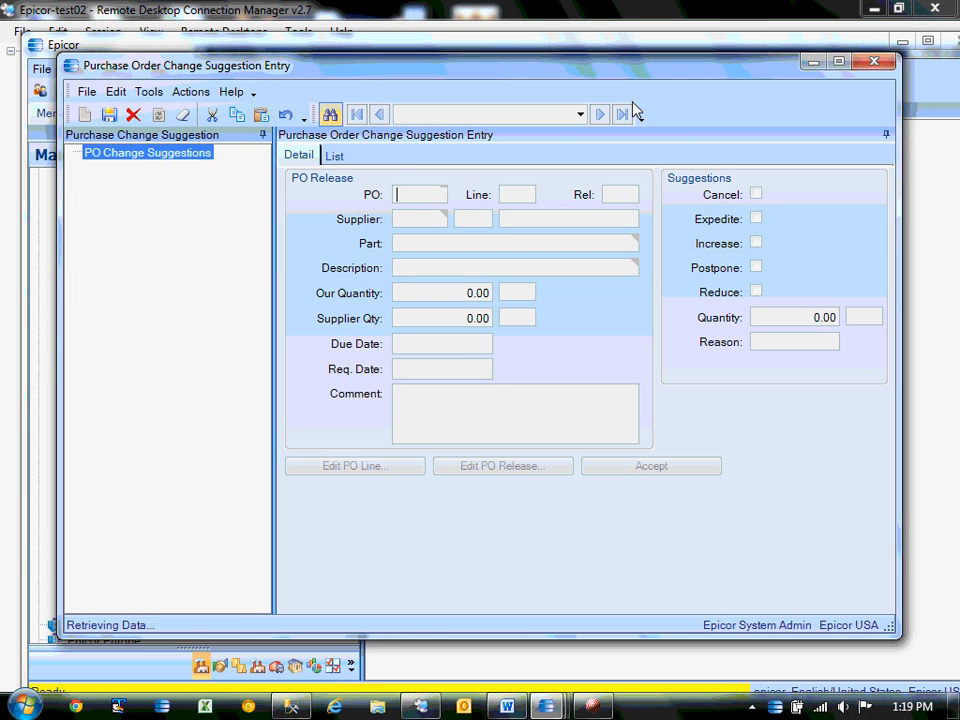
pyautogui.click(650, 133)
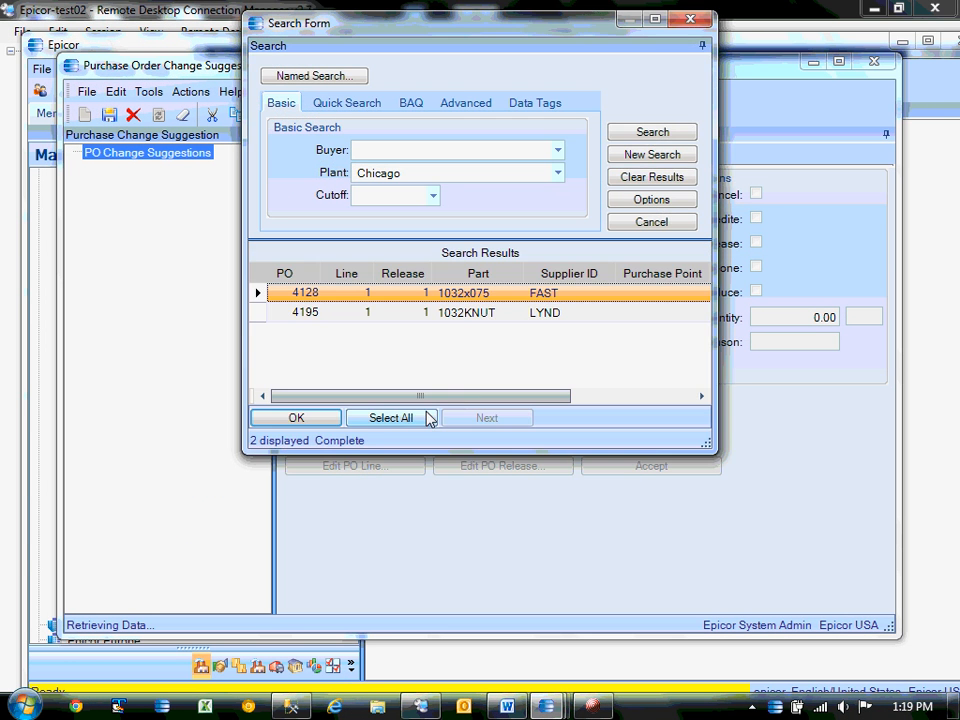
pyautogui.click(391, 418)
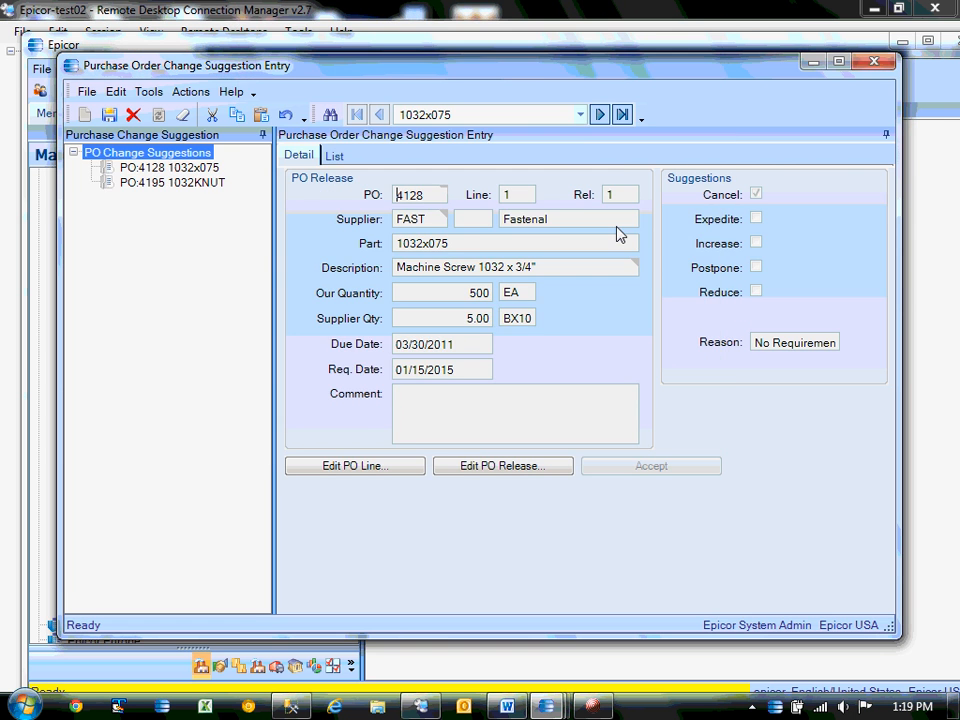
# Minimize Change PO Suggestions, collapse Sales Management, and maximize the Epicor main menu.
pyautogui.click(815, 62)
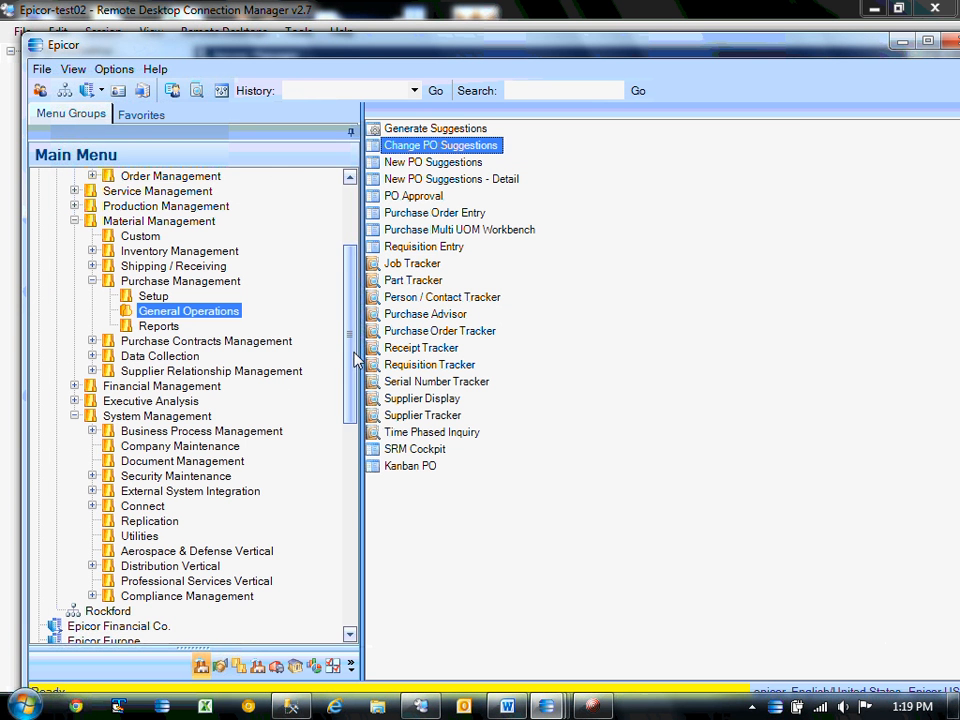
pyautogui.moveTo(353, 353); pyautogui.dragTo(356, 244)
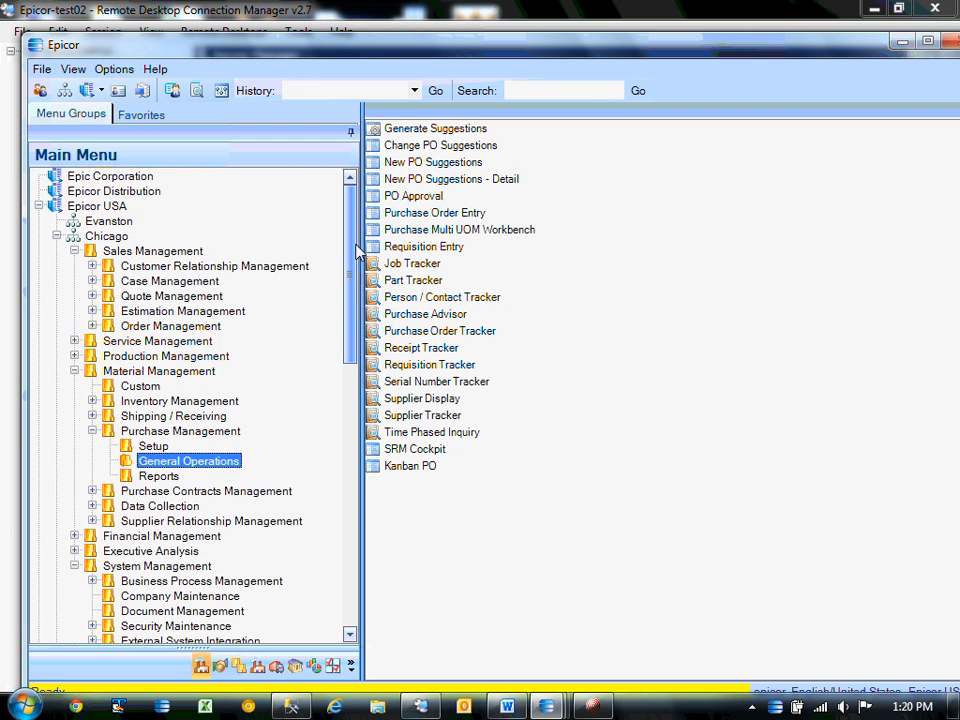
pyautogui.click(74, 251)
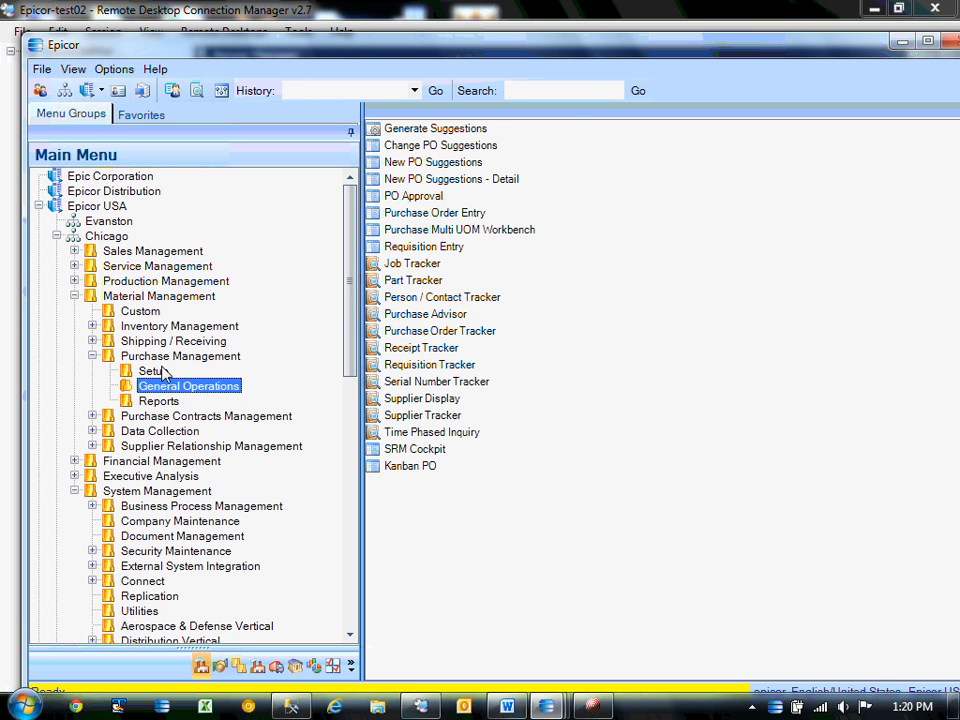
pyautogui.doubleClick(590, 45)
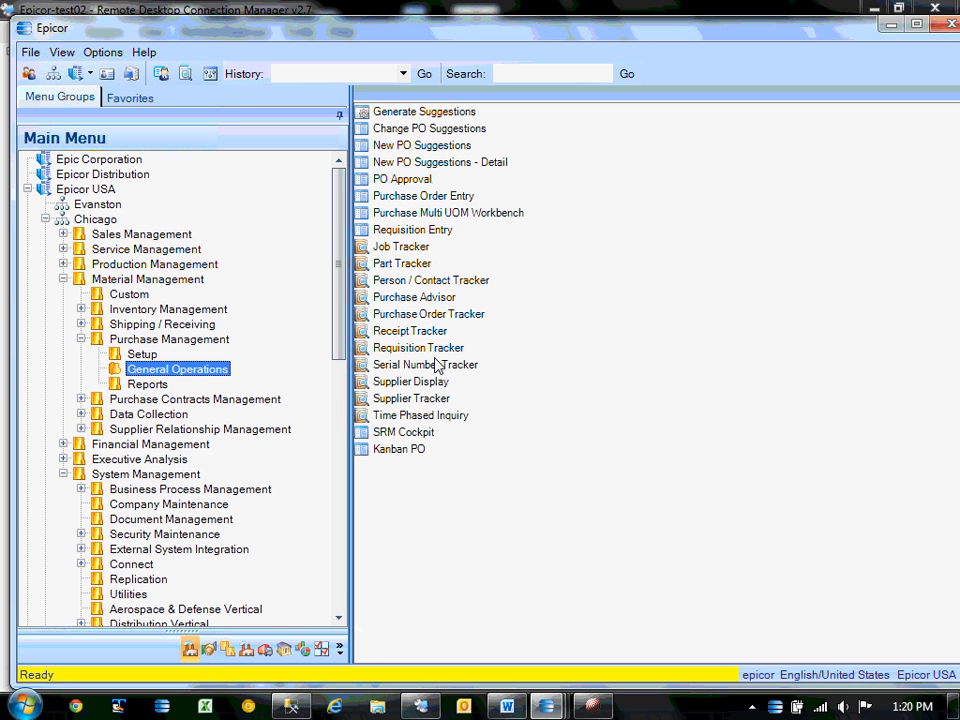
pyautogui.moveTo(338, 279)
pyautogui.mouseDown()
pyautogui.moveTo(340, 354)
pyautogui.moveTo(340, 296)
pyautogui.mouseUp()
# Switch to the Word notes, scroll through them, and close Word.
pyautogui.click(507, 706)
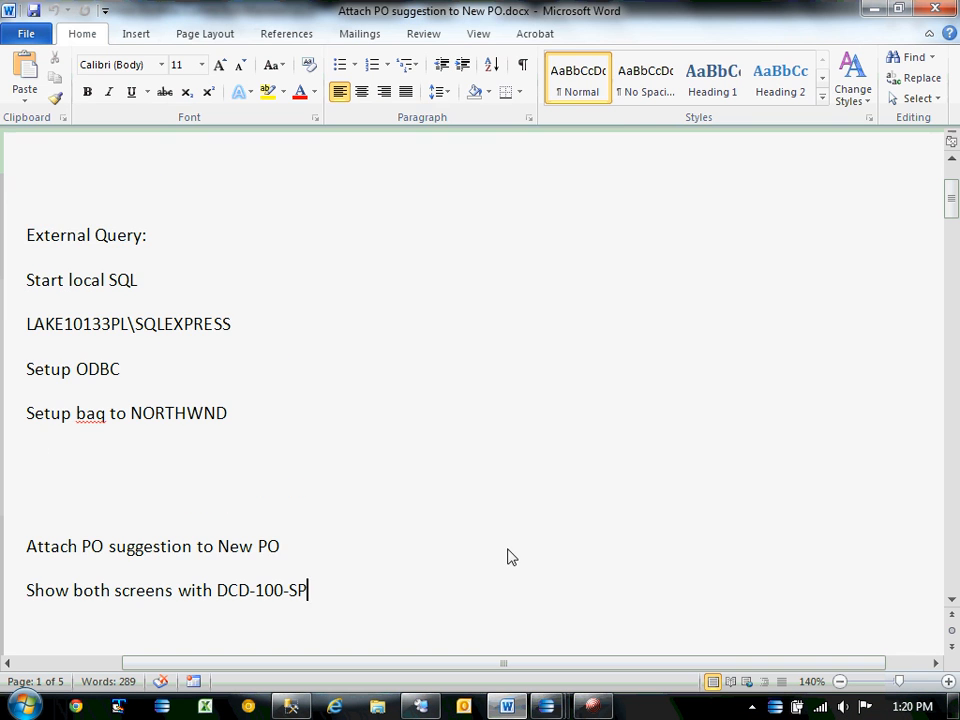
pyautogui.click(683, 570)
pyautogui.scroll(-2, 683, 570)
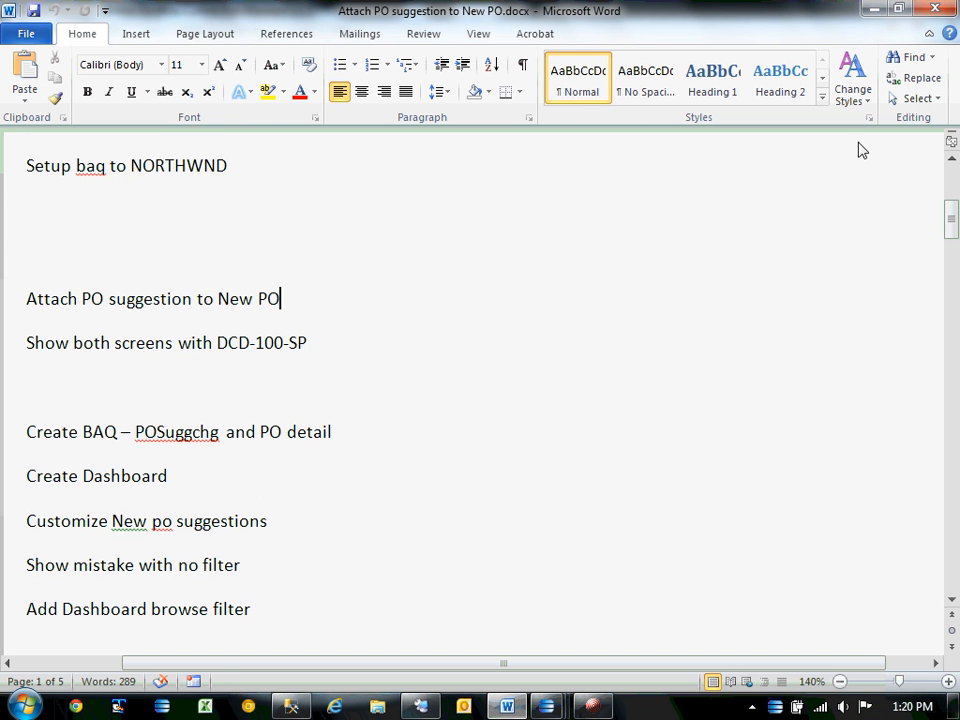
pyautogui.click(928, 8)
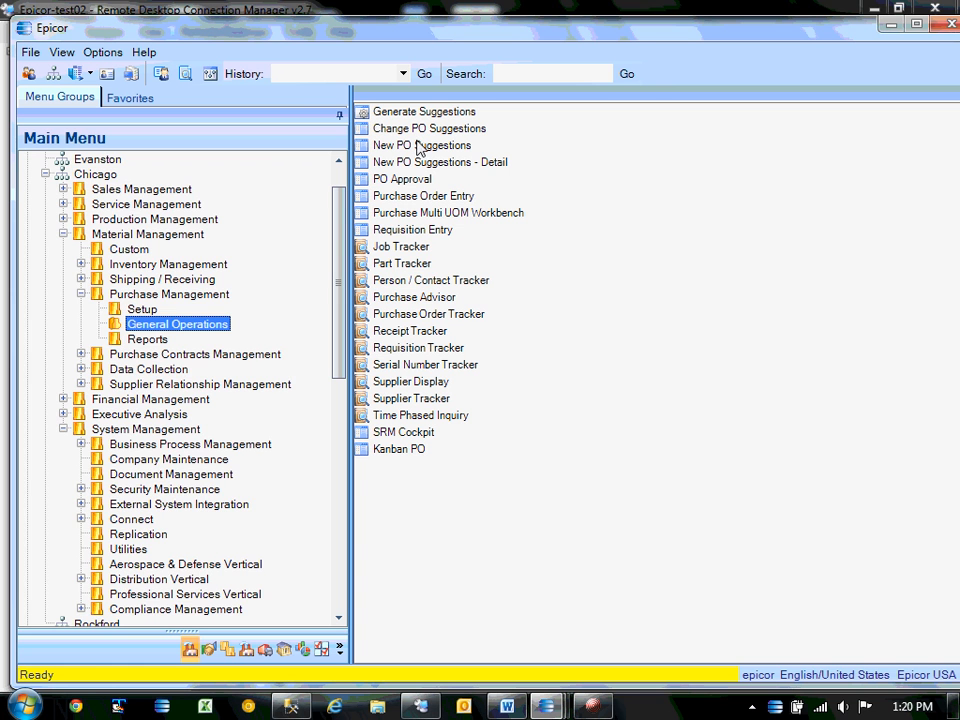
# Navigate to Chicago > Purchase Management > General Operations and open Change PO Suggestions.
pyautogui.click(45, 174)
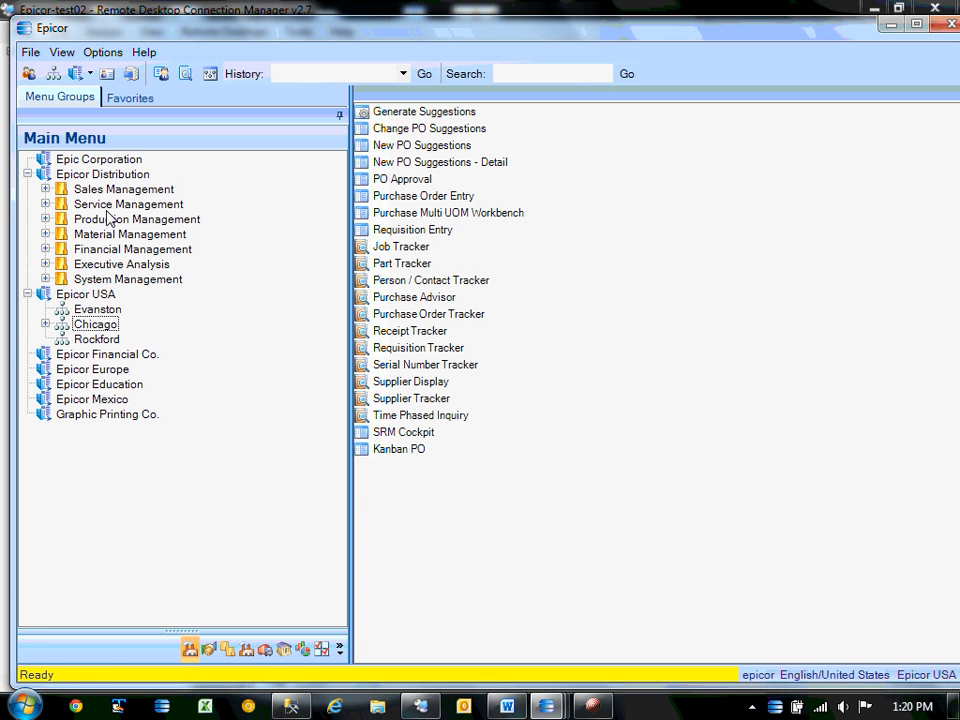
pyautogui.click(97, 326)
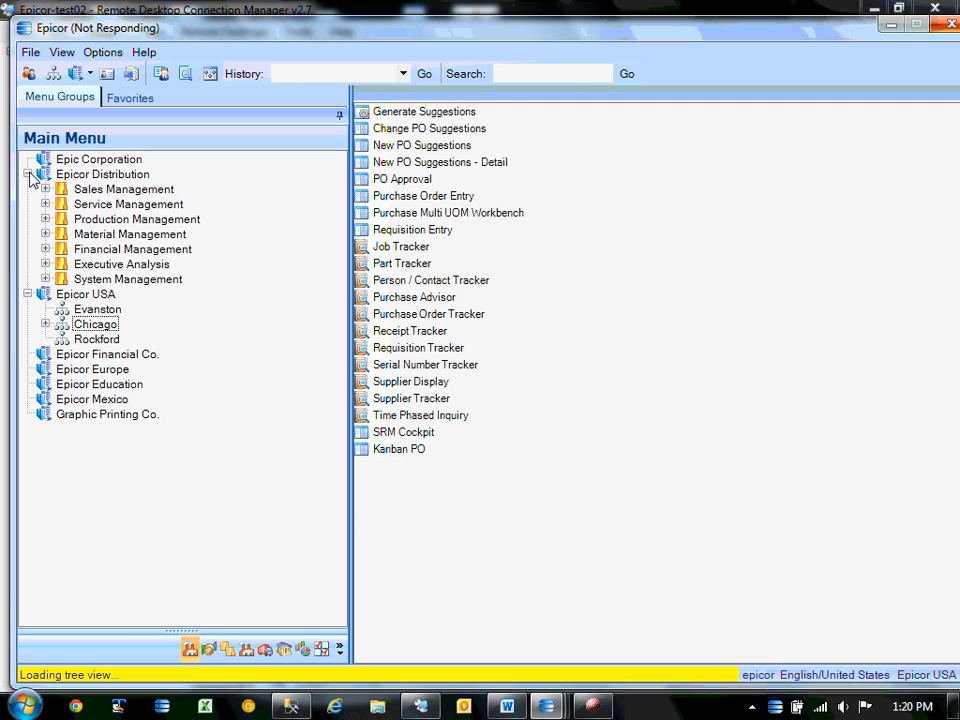
pyautogui.click(27, 174)
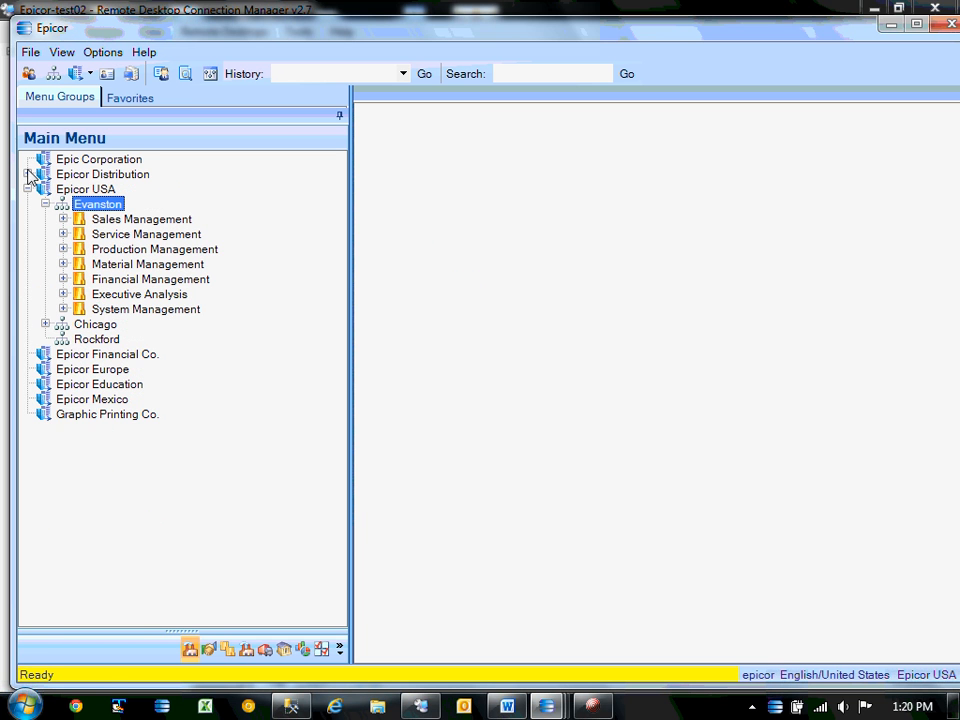
pyautogui.click(45, 324)
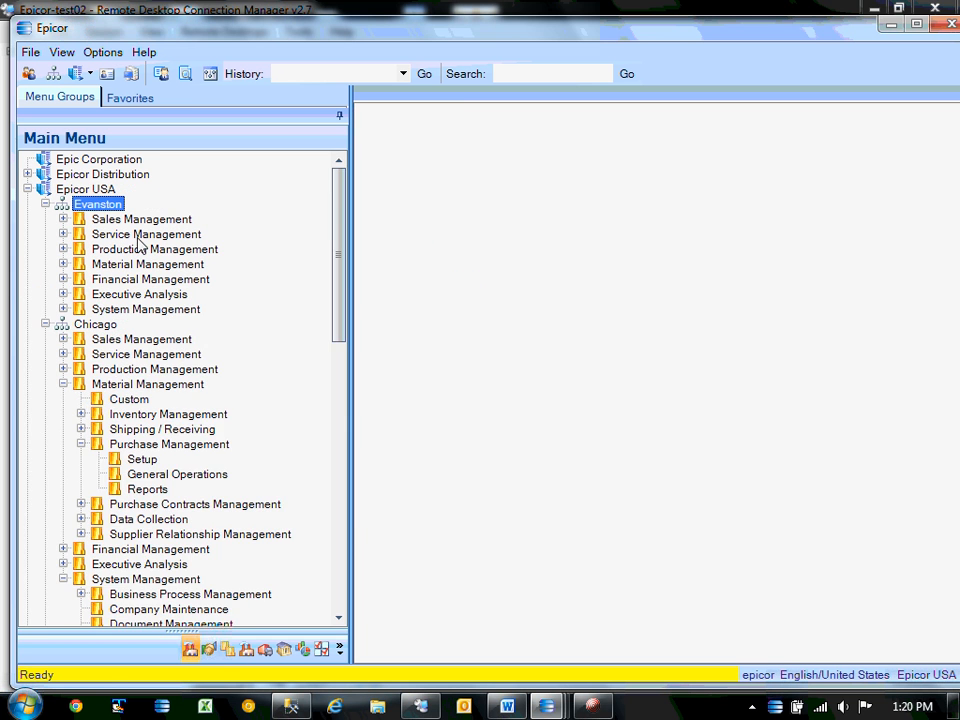
pyautogui.click(167, 478)
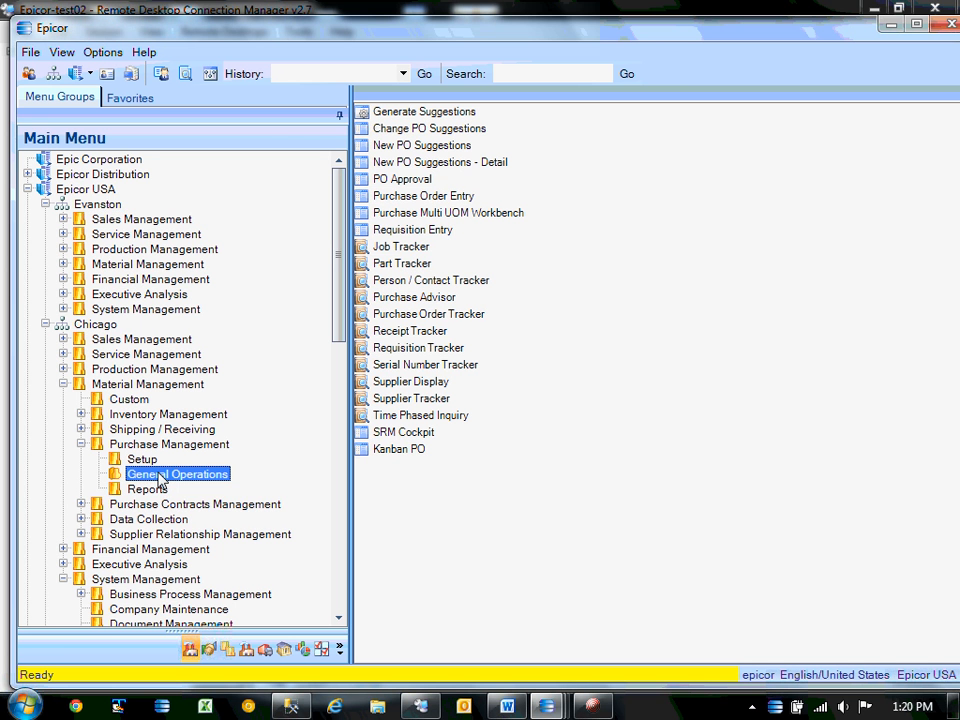
pyautogui.doubleClick(428, 130)
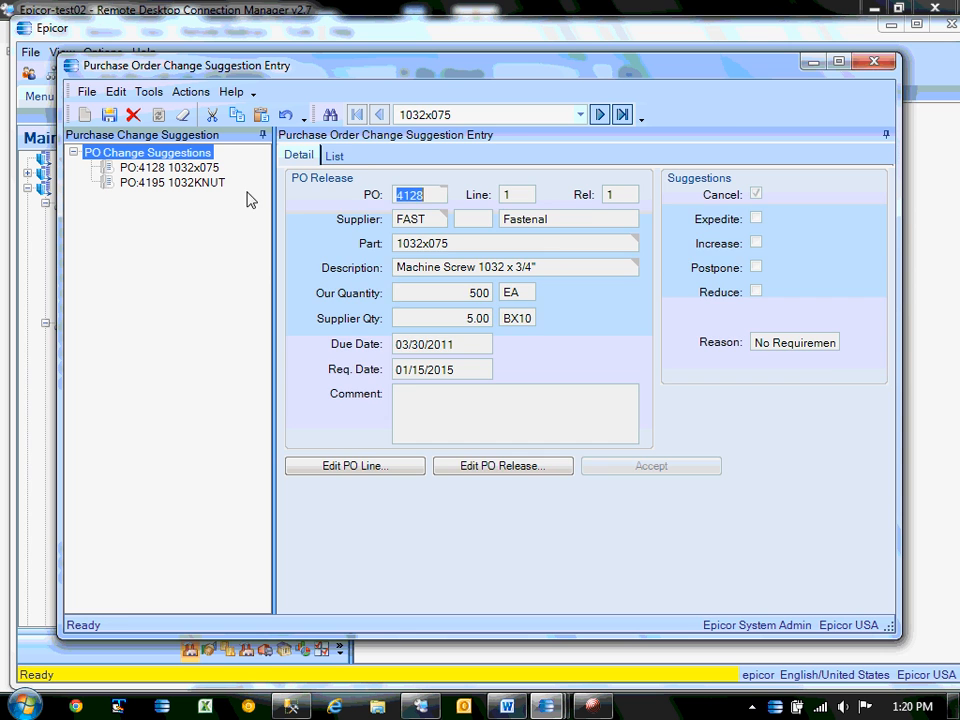
# Open the change suggestion search and try the Evanston and Rockford plants.
pyautogui.click(334, 155)
pyautogui.click(331, 114)
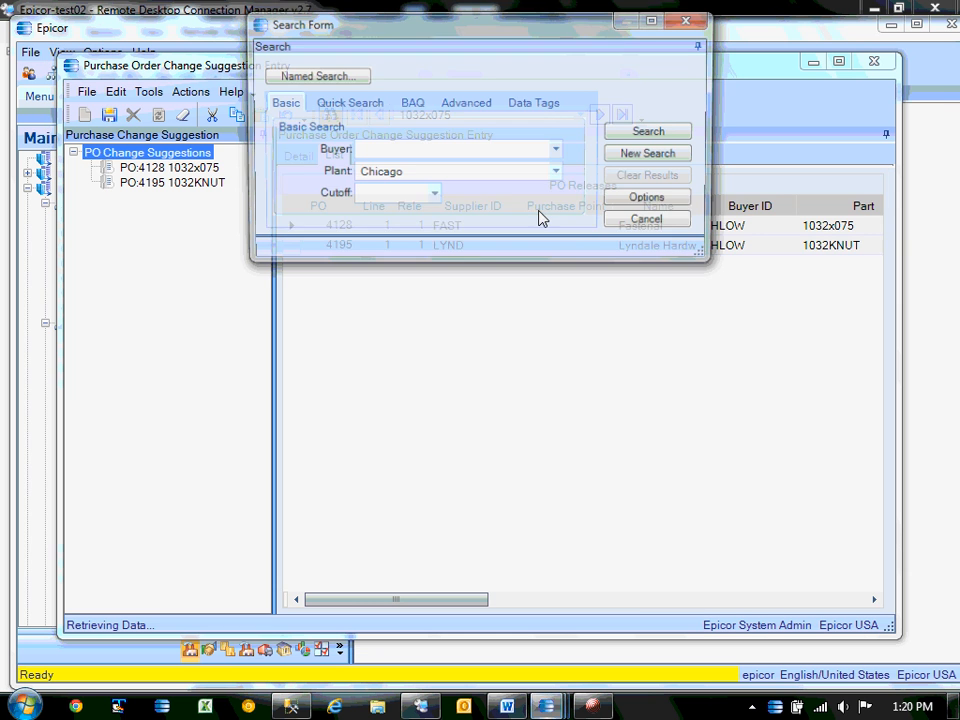
pyautogui.click(558, 173)
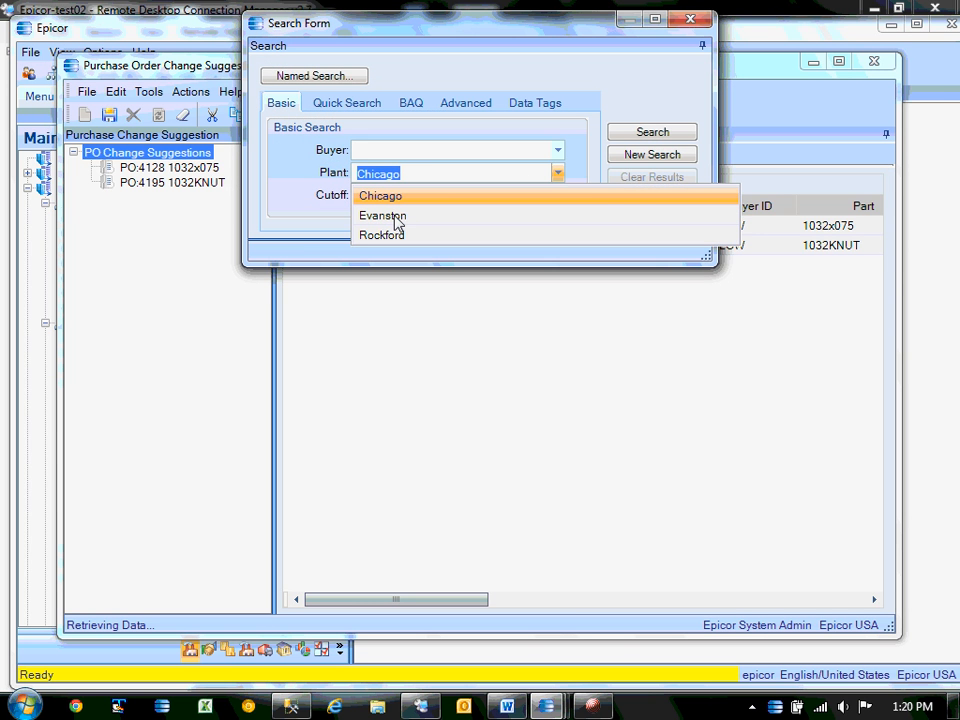
pyautogui.click(396, 217)
pyautogui.click(636, 154)
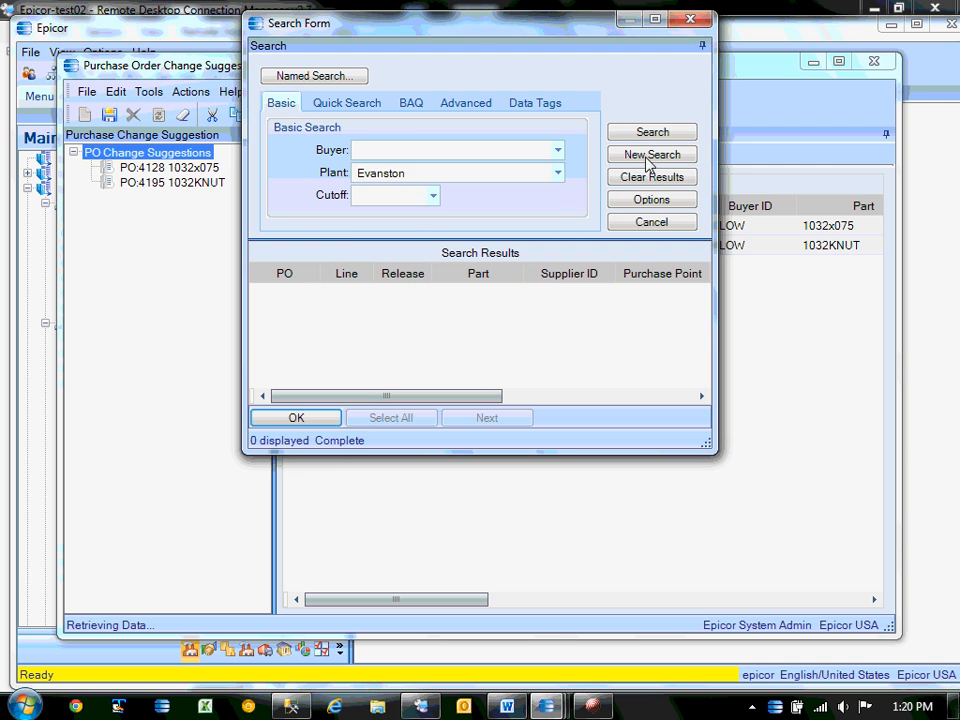
pyautogui.click(557, 173)
pyautogui.click(399, 240)
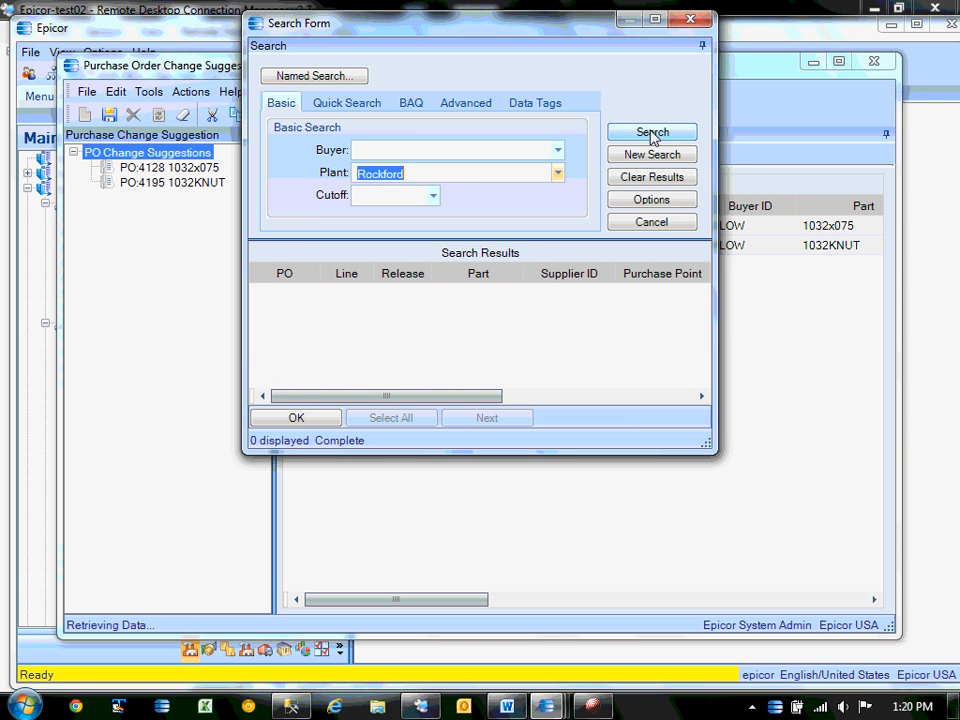
# Search with Plant set to Chicago to list releases 4128 and 4195.
pyautogui.click(559, 176)
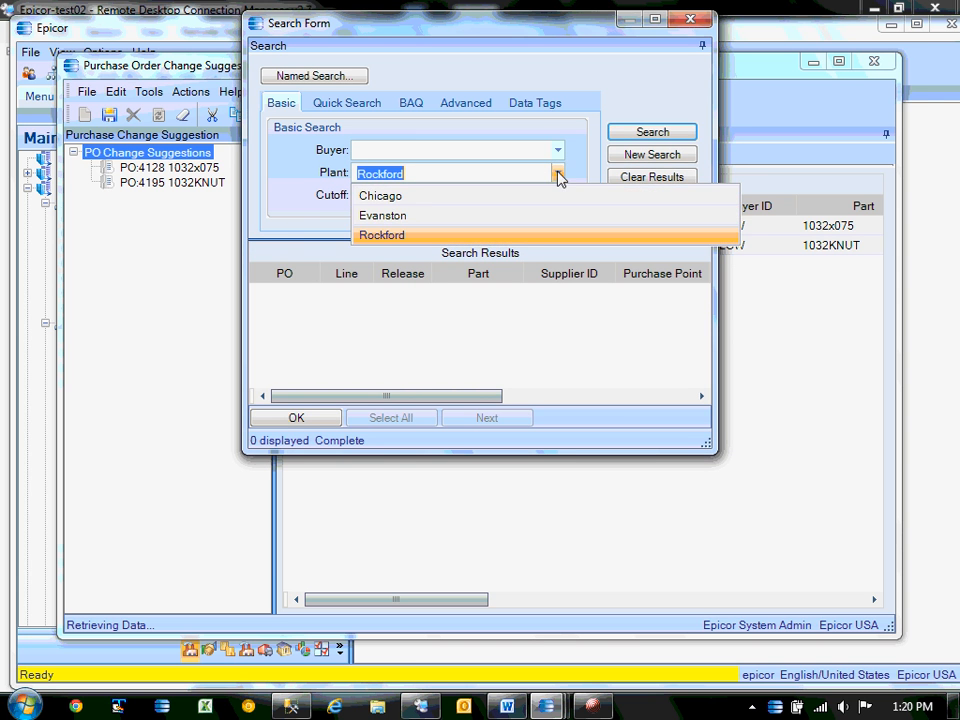
pyautogui.click(392, 196)
pyautogui.click(667, 137)
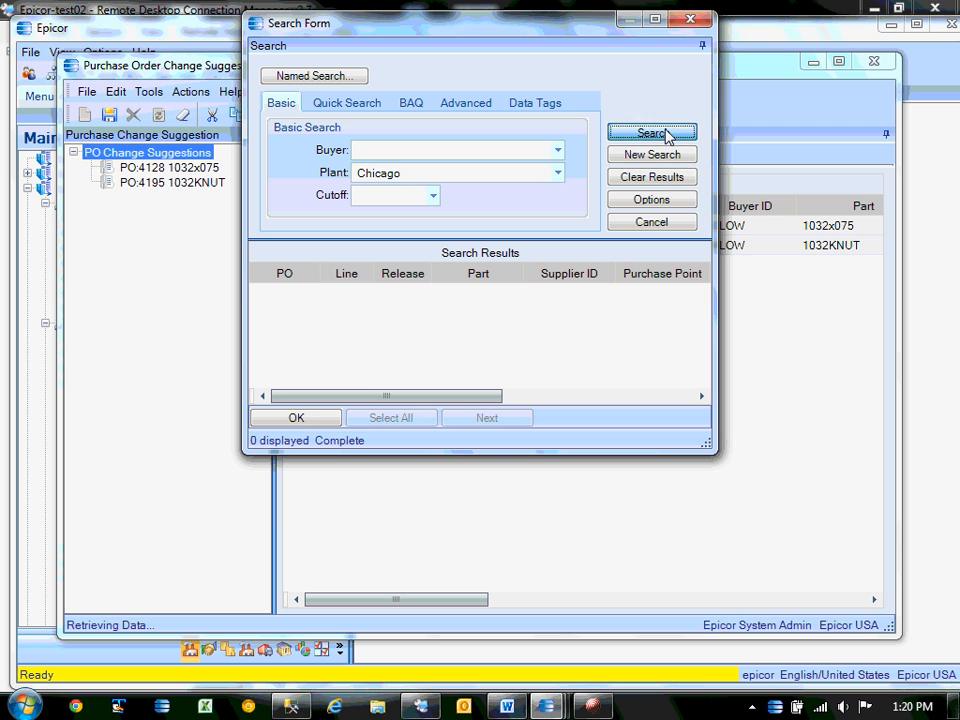
pyautogui.click(656, 222)
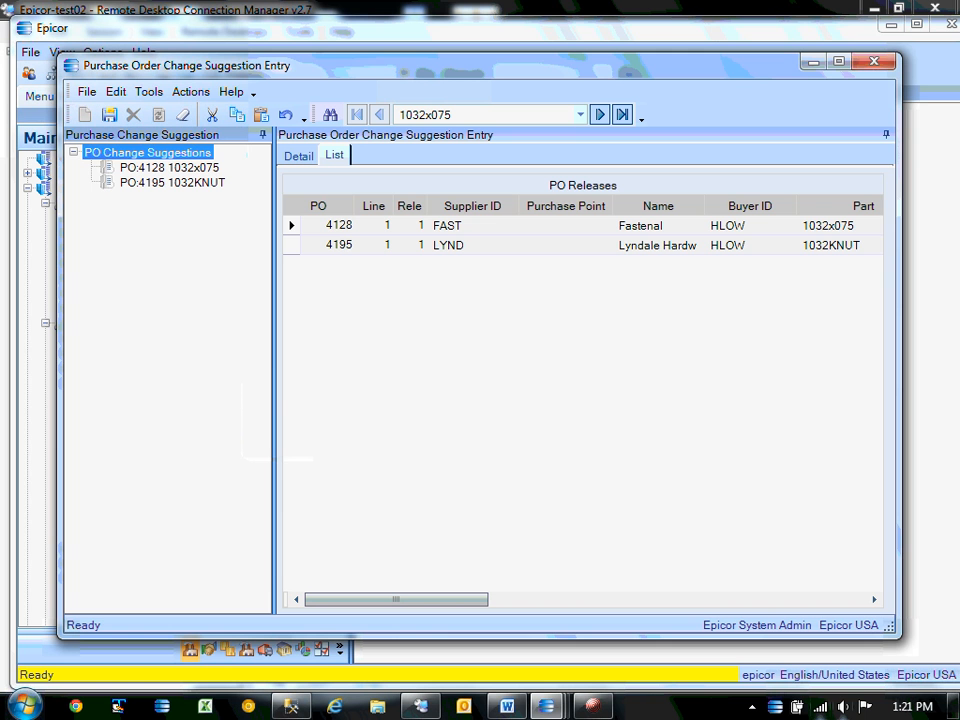
pyautogui.doubleClick(776, 705)
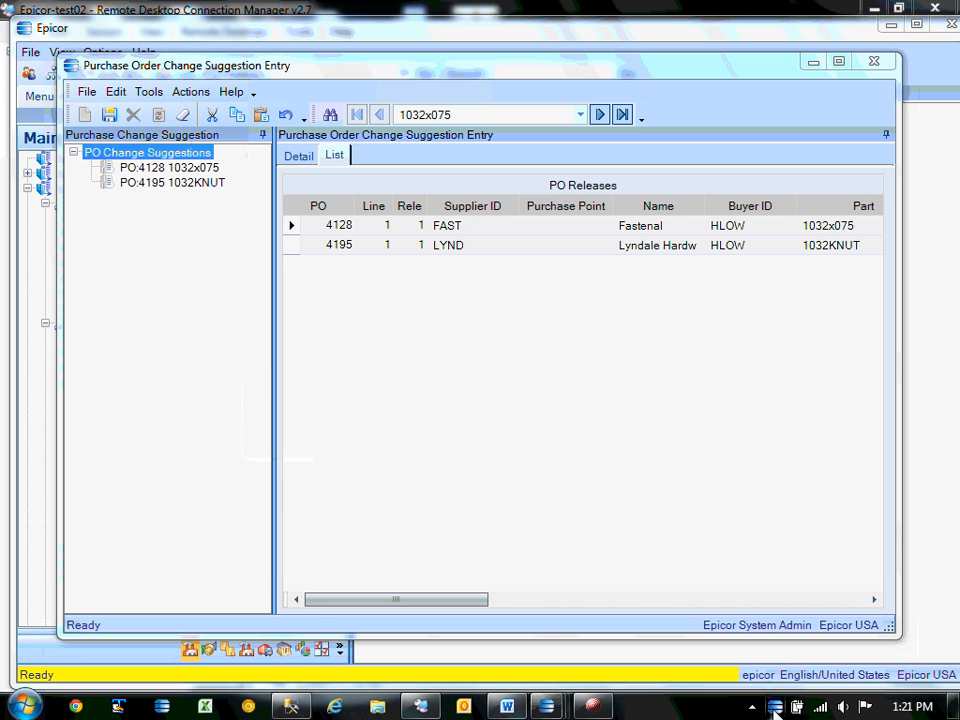
# Check Active, History (all tasks) and Scheduled tasks, then close the monitor and suggestion entry.
pyautogui.click(160, 246)
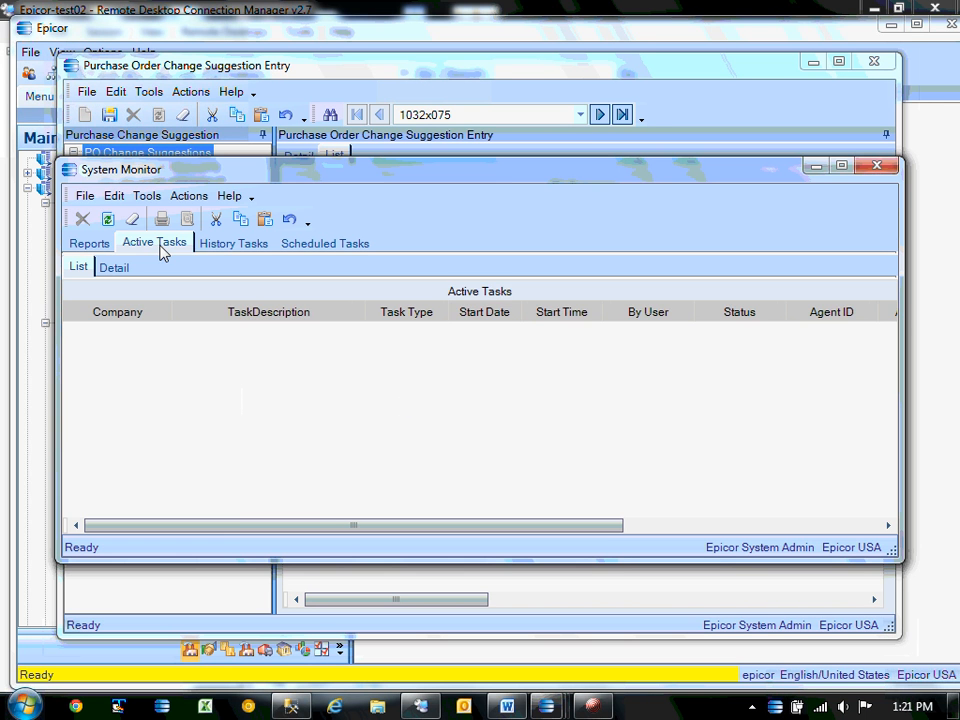
pyautogui.click(221, 244)
pyautogui.click(192, 198)
pyautogui.click(210, 218)
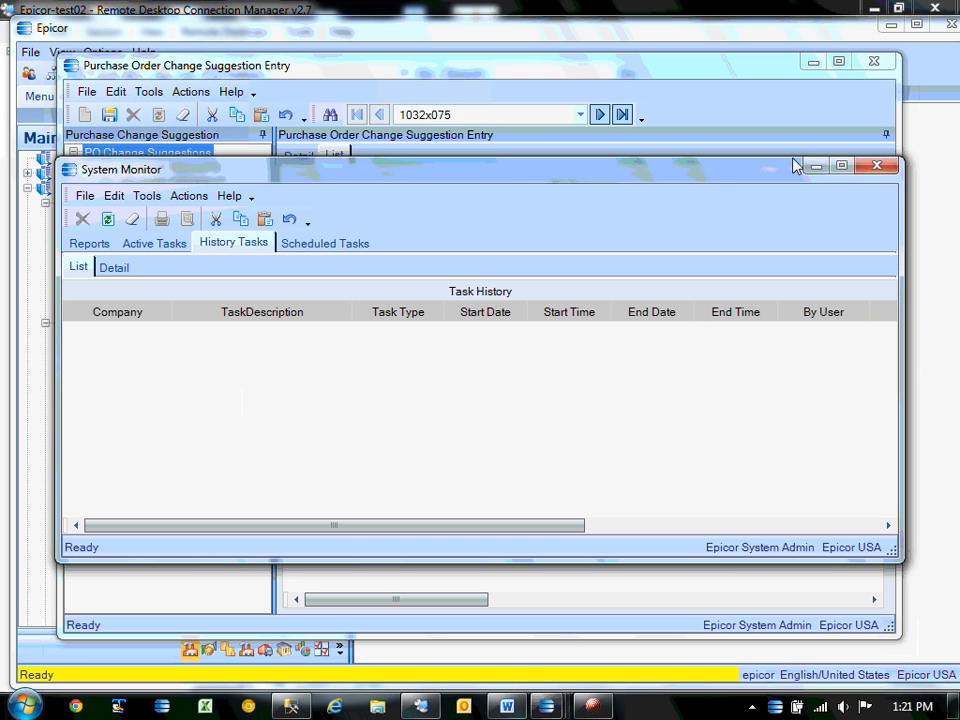
pyautogui.click(318, 246)
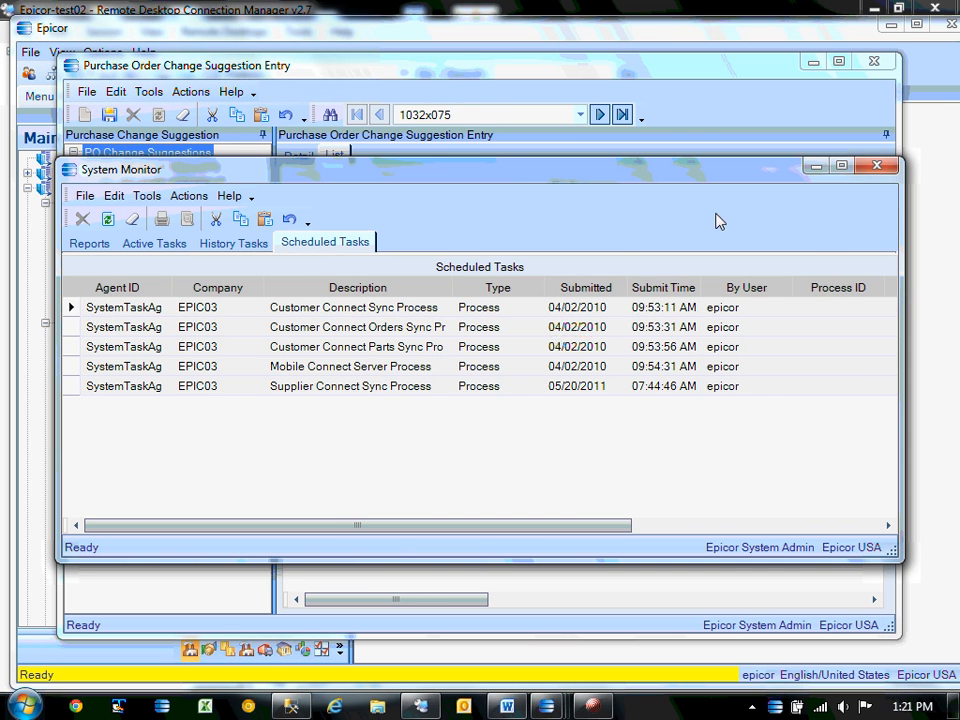
pyautogui.click(876, 166)
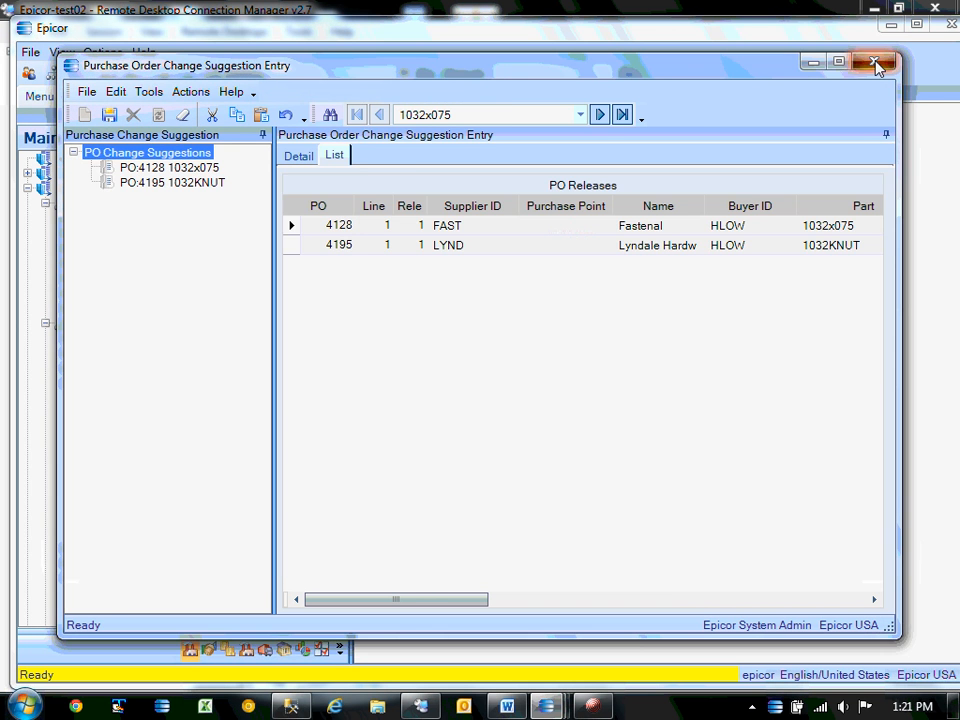
pyautogui.click(876, 65)
# Reopen Change PO Suggestions, load all found Chicago POs 4128 and 4195, then close it.
pyautogui.click(46, 324)
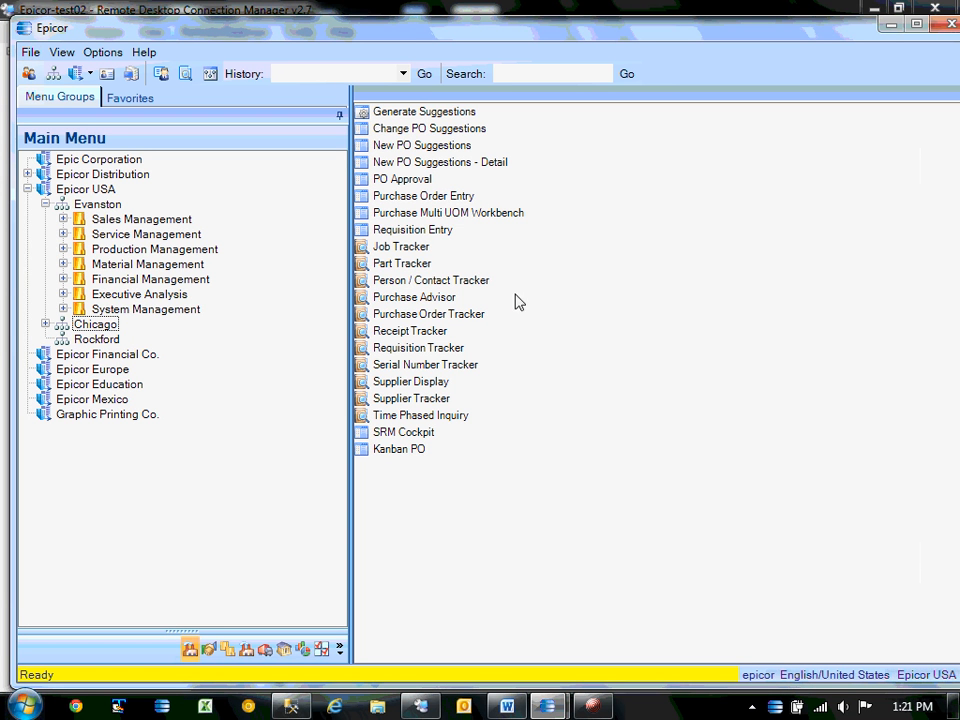
pyautogui.click(428, 129)
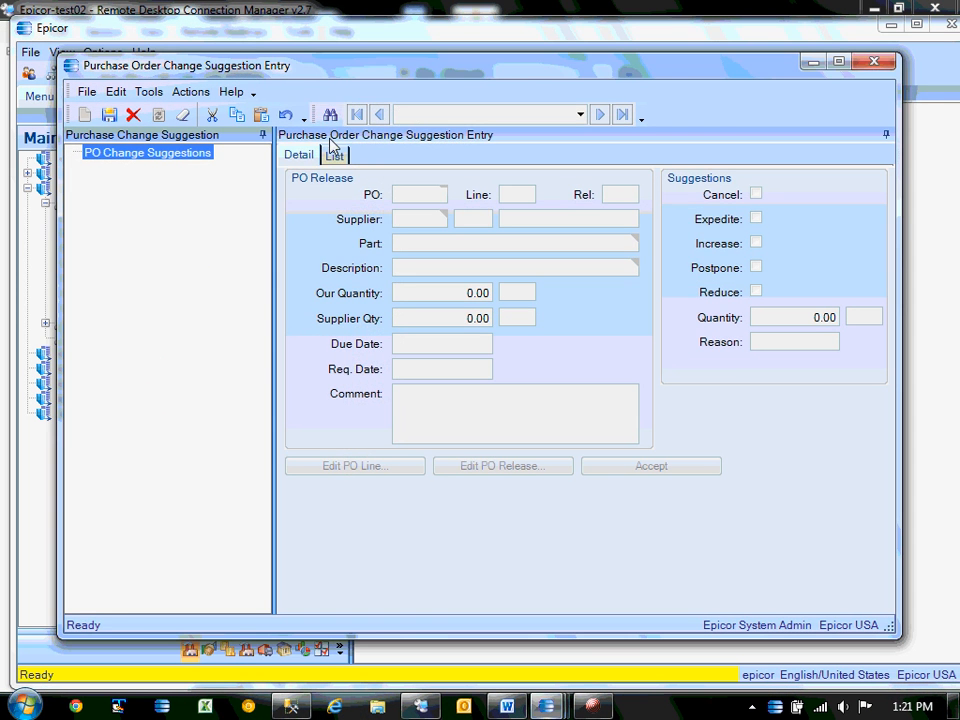
pyautogui.click(328, 113)
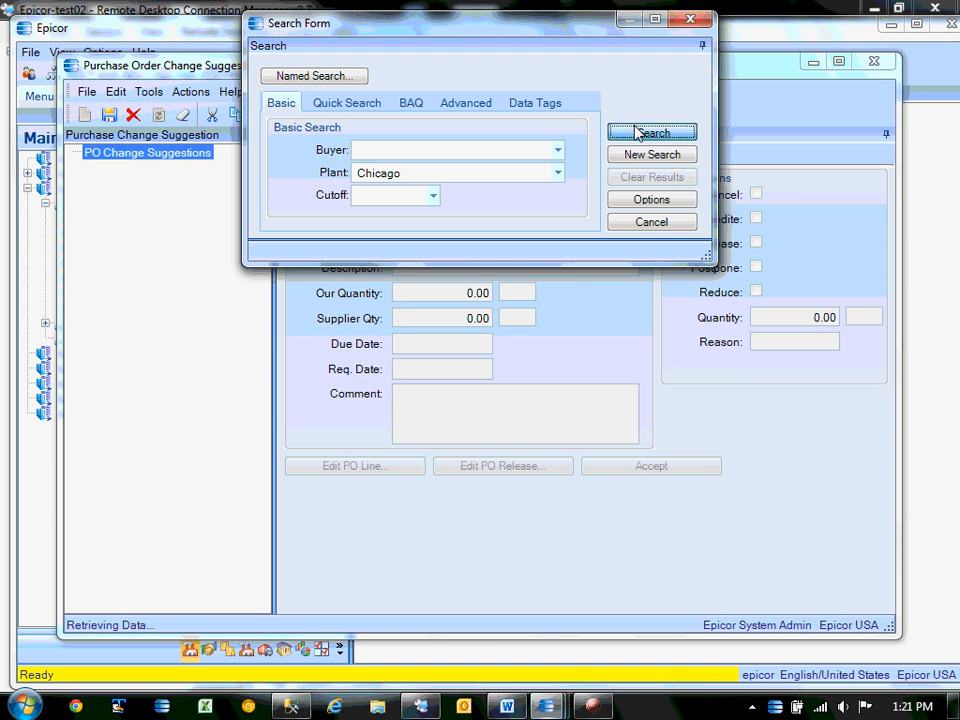
pyautogui.click(637, 132)
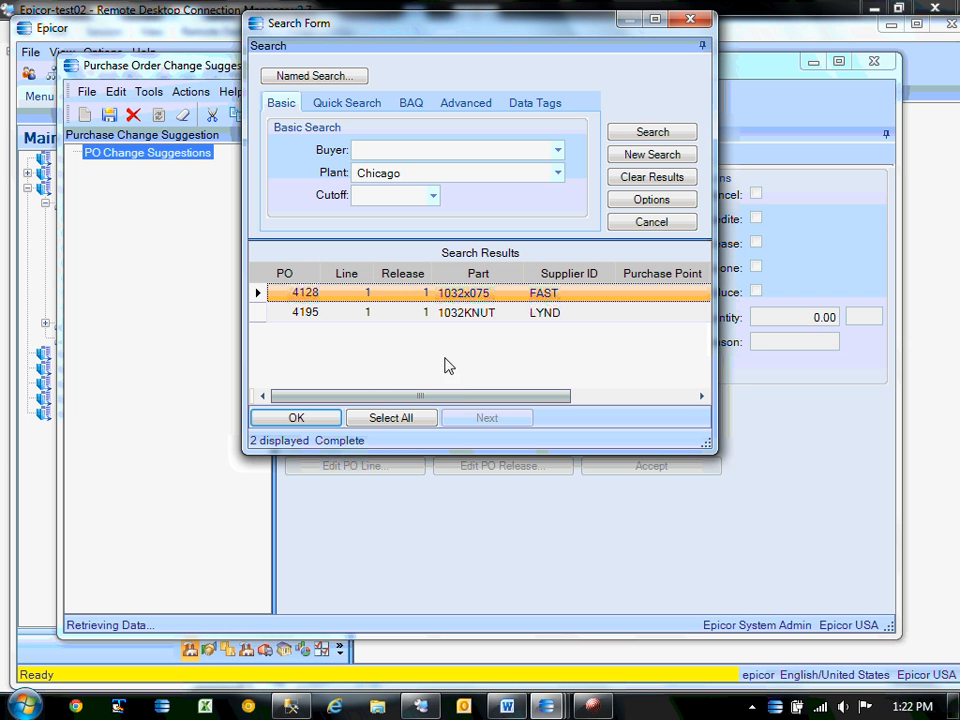
pyautogui.click(398, 421)
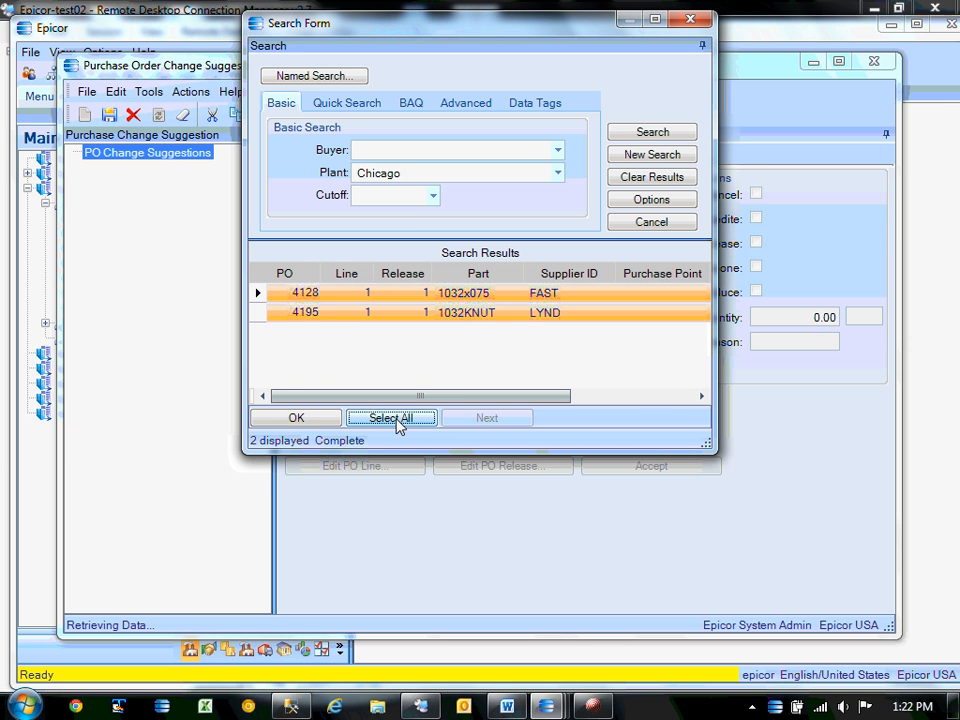
pyautogui.click(305, 422)
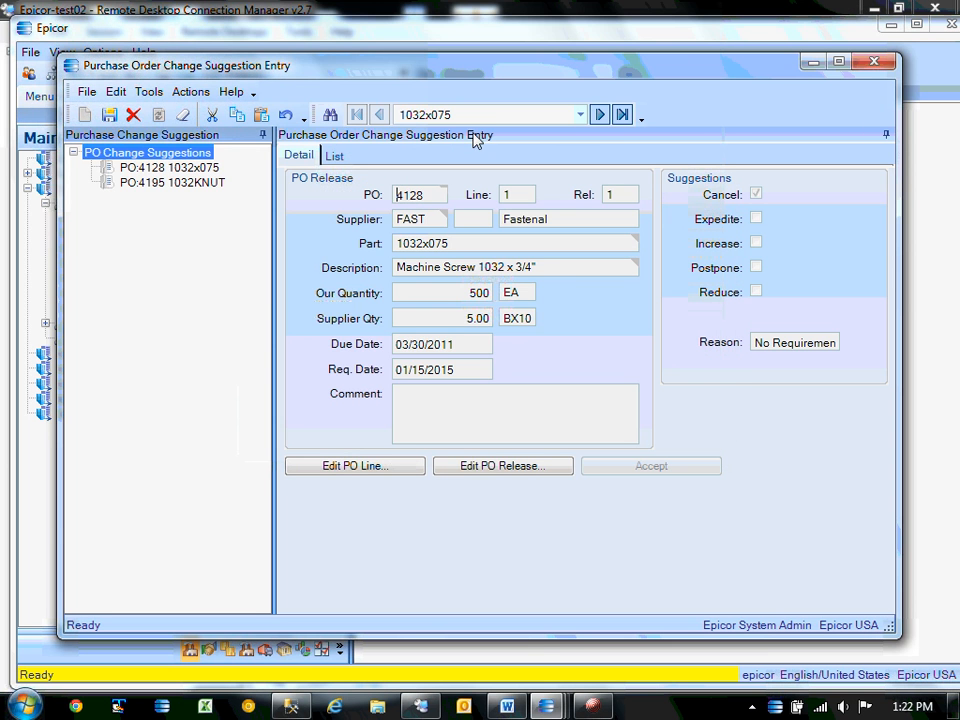
pyautogui.click(874, 62)
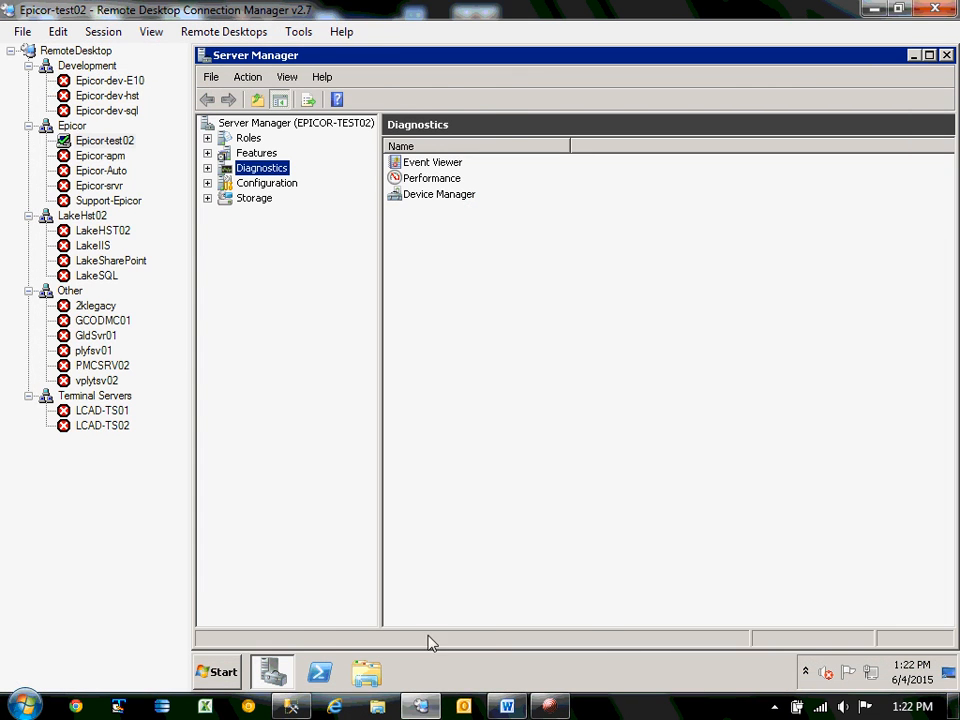
# Launch the local Epicor client and log in with a replaced user name and password.
pyautogui.click(874, 8)
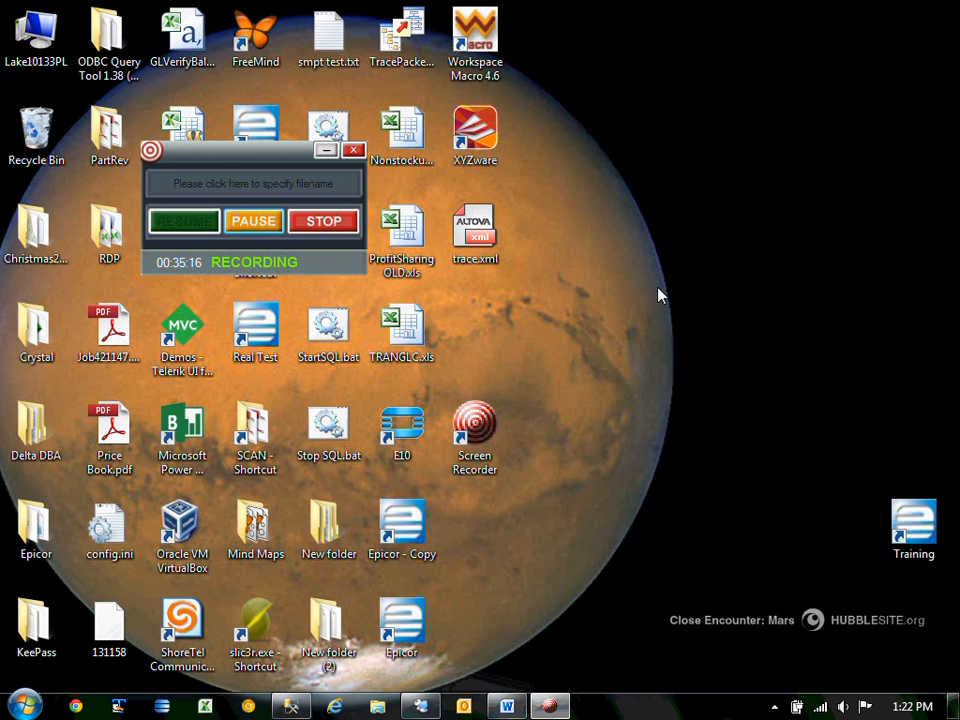
pyautogui.doubleClick(417, 635)
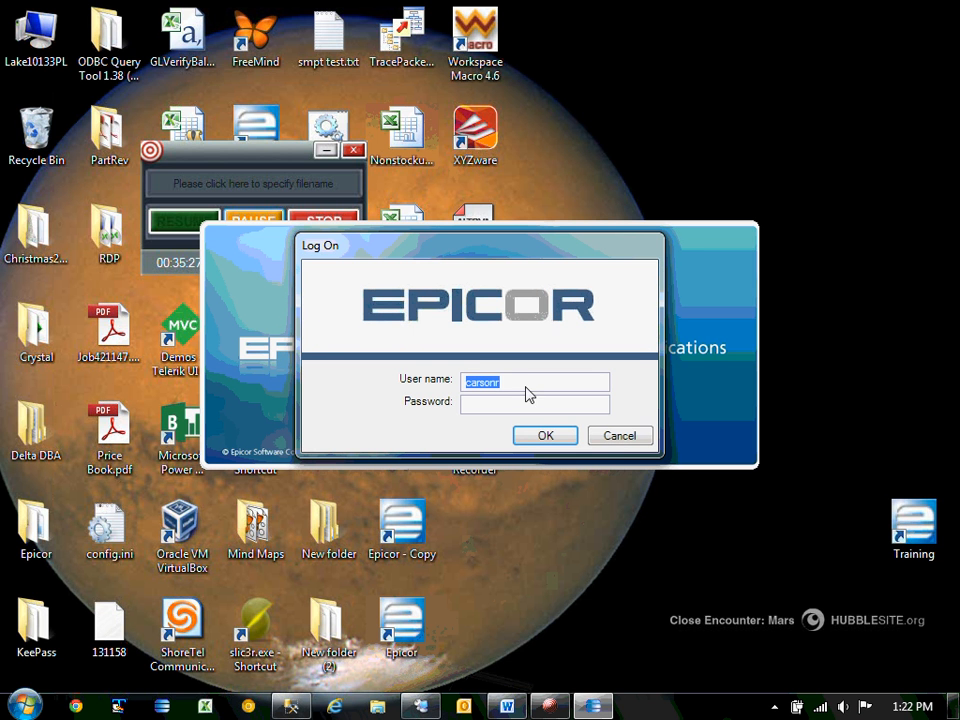
pyautogui.click(520, 392)
pyautogui.doubleClick(518, 392)
pyautogui.write('epicor')
pyautogui.press('Tab')
pyautogui.write('epicor')
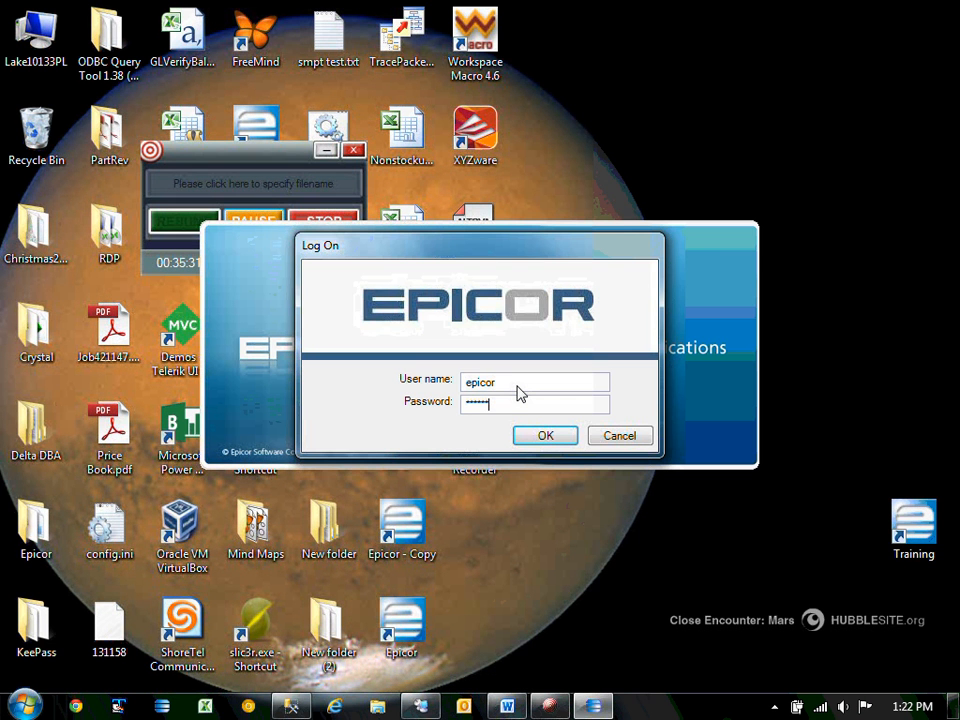
pyautogui.press('Return')
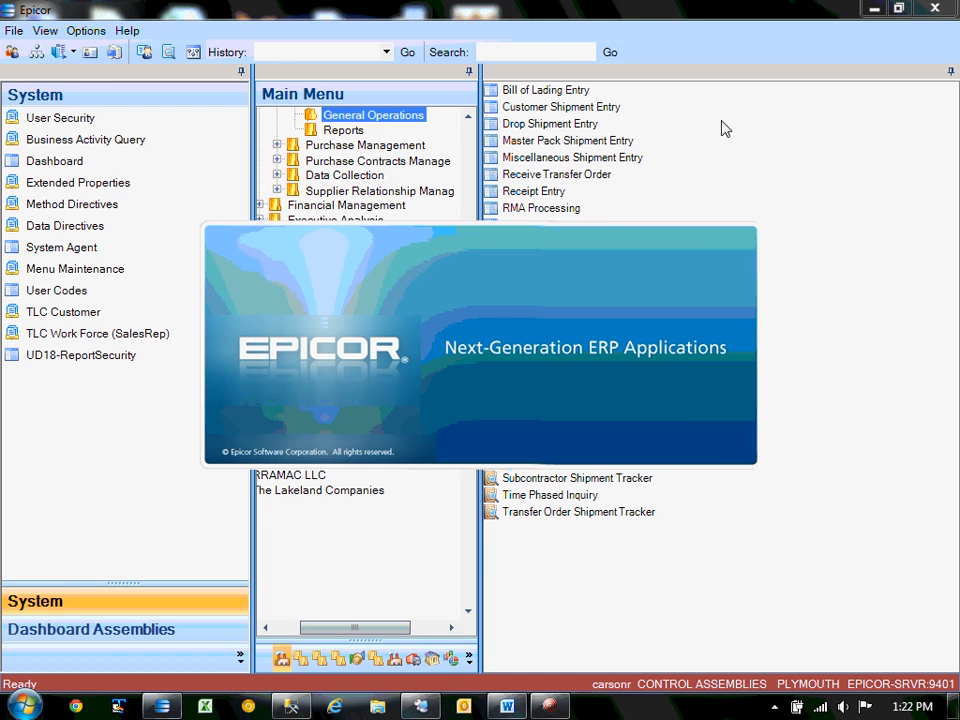
# Close the extra main window, then open Change PO Suggestions and close it without searching.
pyautogui.click(943, 12)
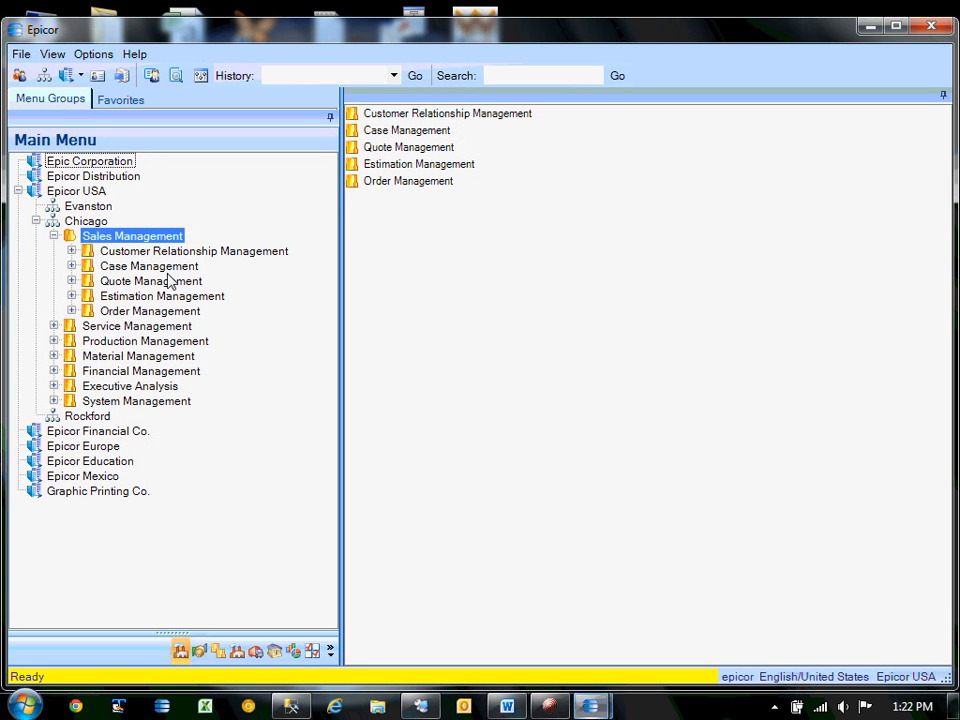
pyautogui.doubleClick(135, 356)
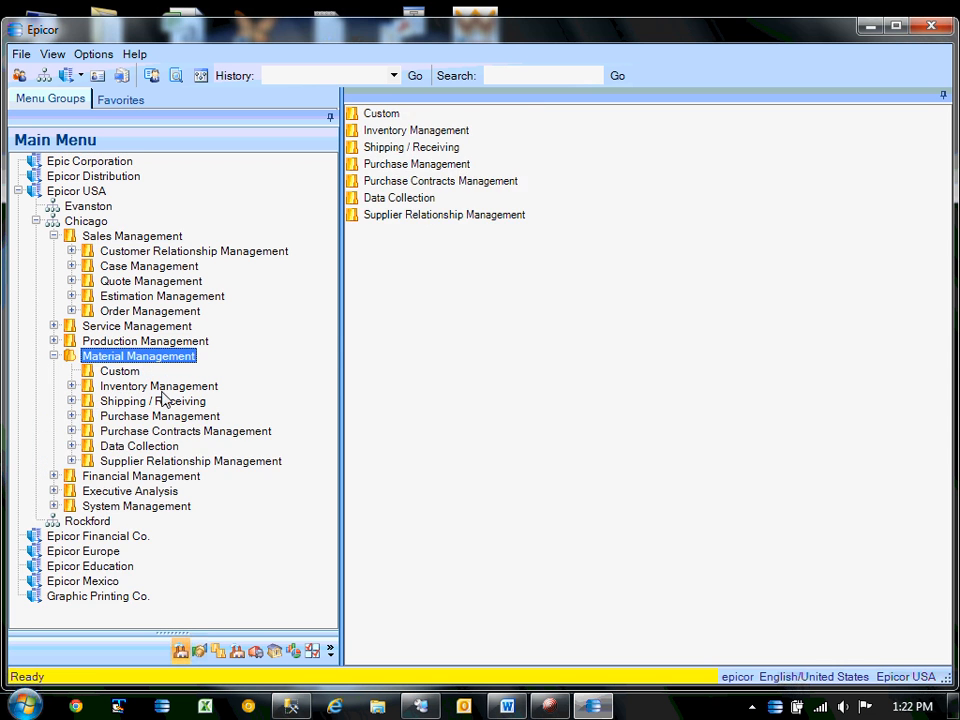
pyautogui.doubleClick(160, 416)
pyautogui.click(200, 455)
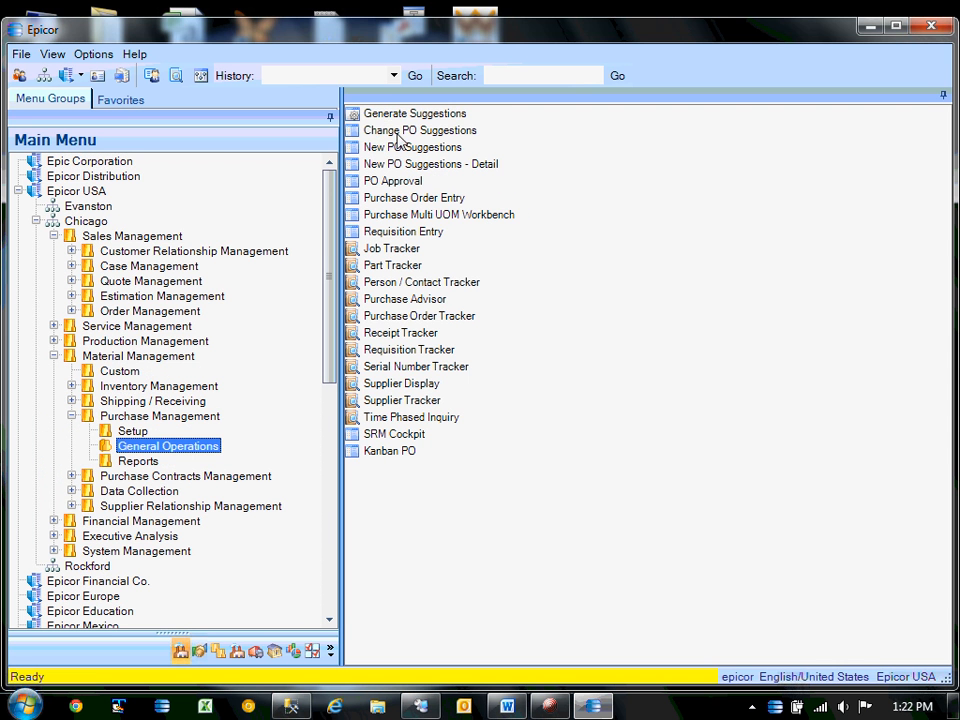
pyautogui.click(421, 136)
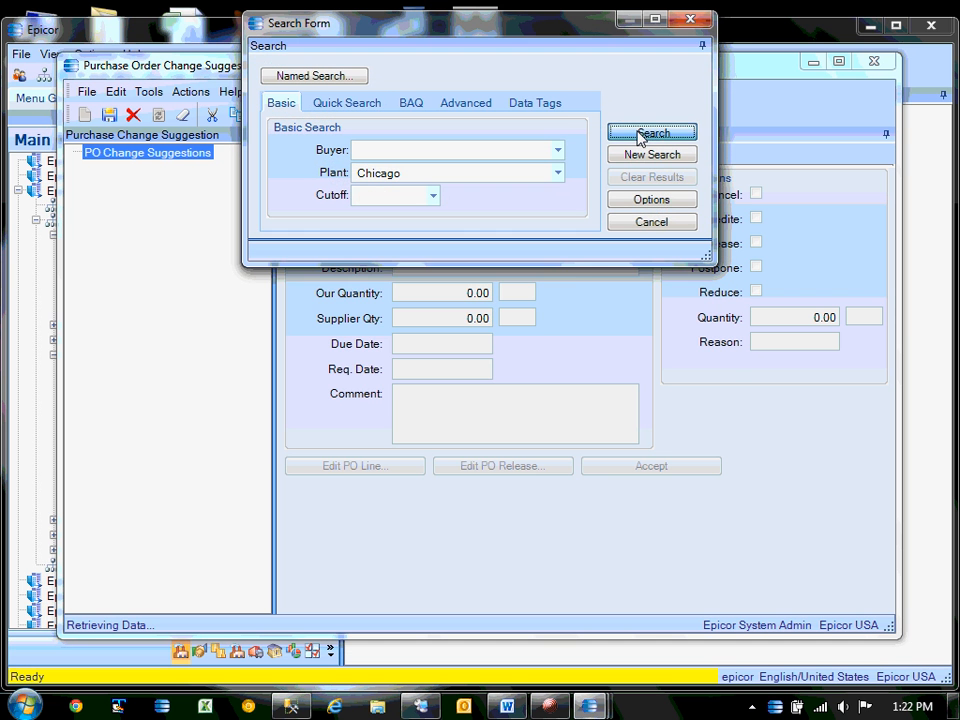
pyautogui.click(638, 136)
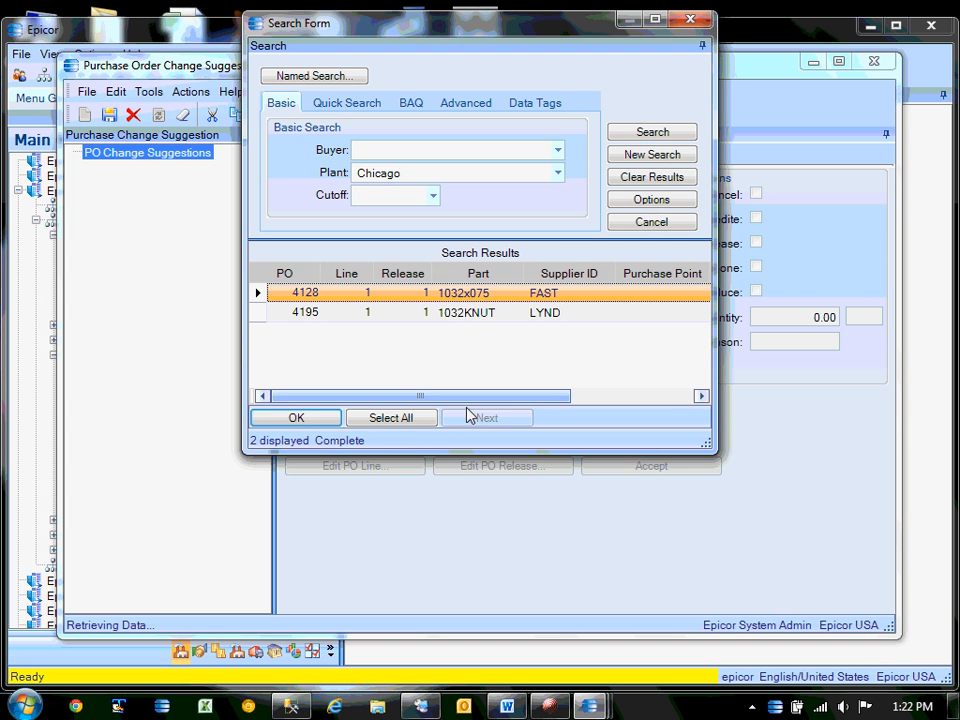
pyautogui.click(688, 221)
pyautogui.click(873, 62)
# Open New PO Suggestions, sort its Material List by Part, and close it.
pyautogui.doubleClick(424, 150)
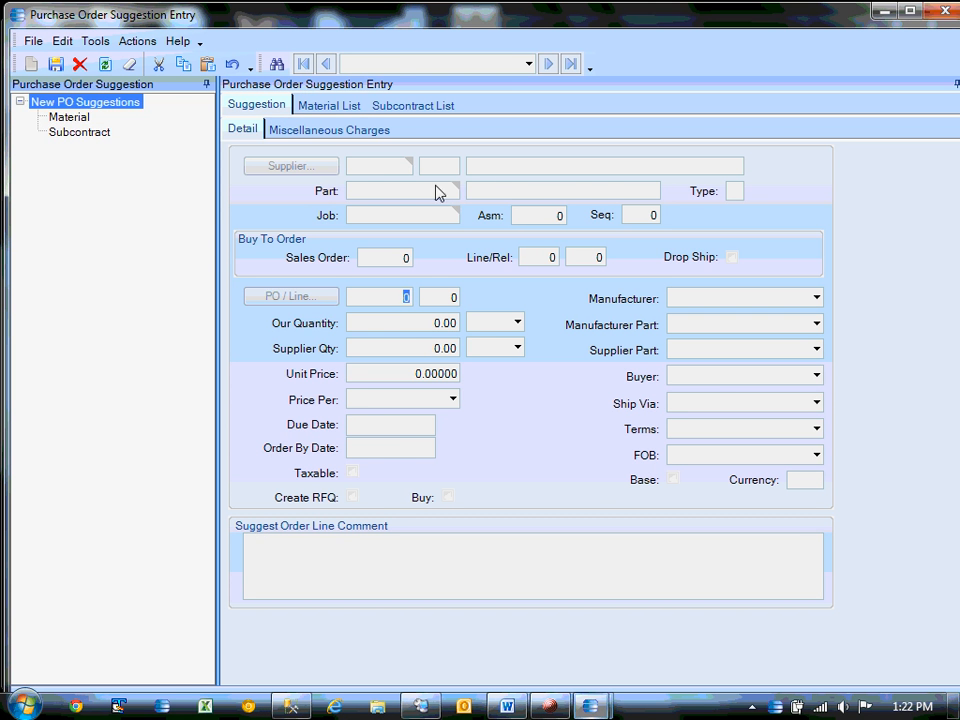
pyautogui.click(321, 108)
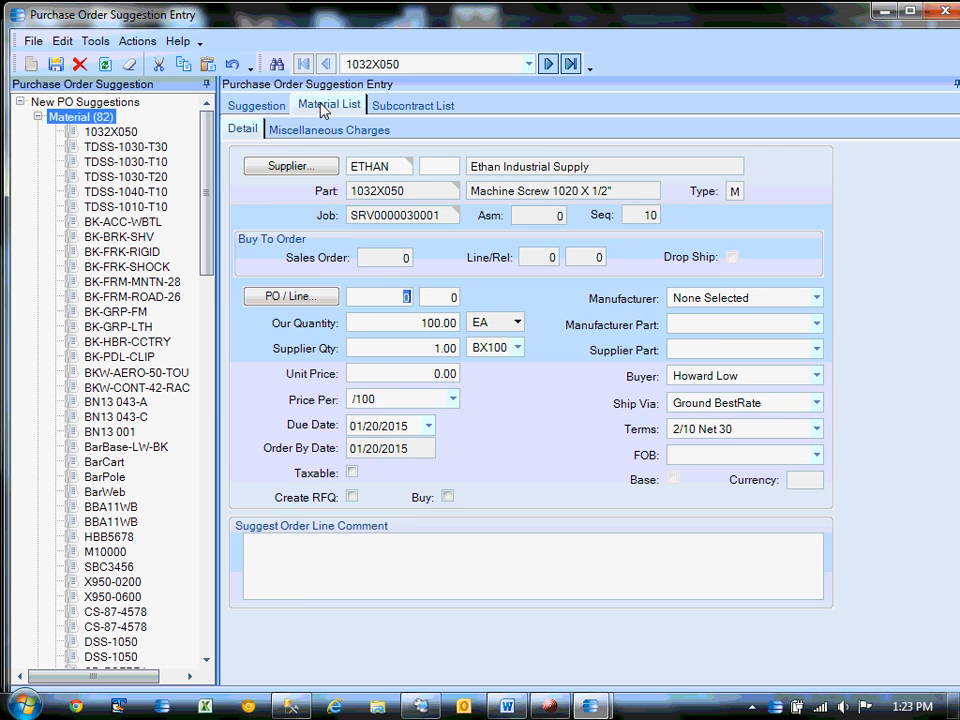
pyautogui.click(568, 149)
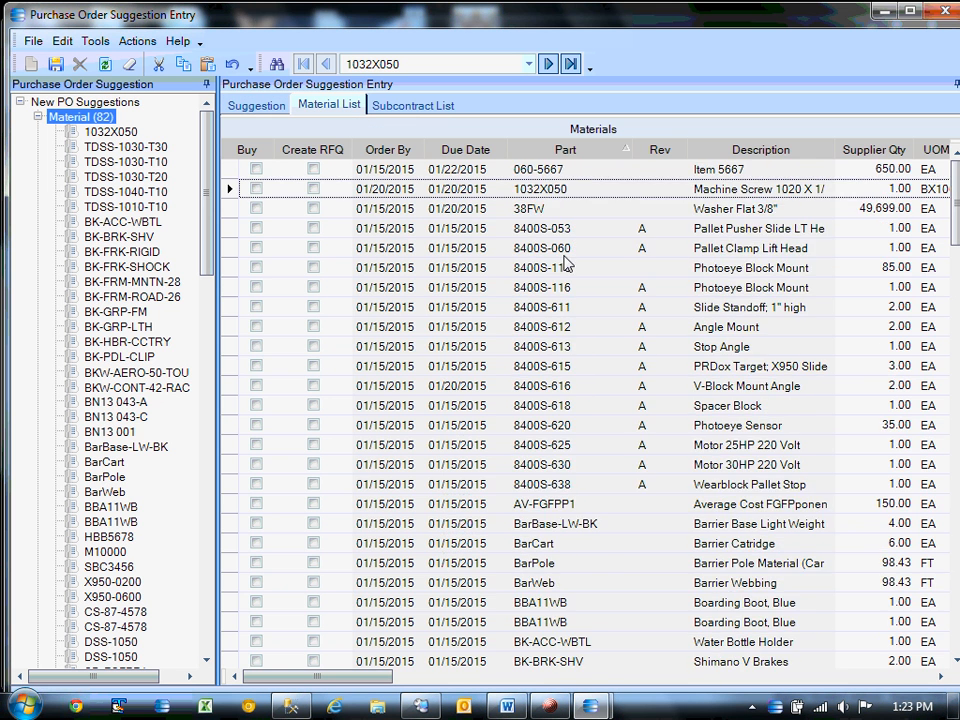
pyautogui.scroll(-20, 565, 263)
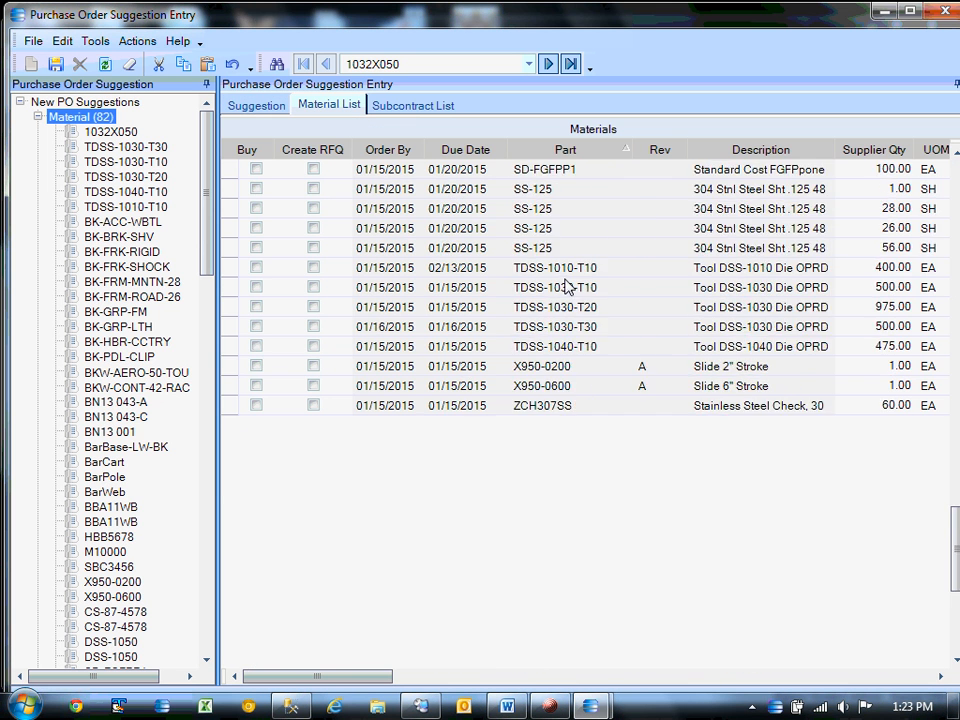
pyautogui.scroll(20, 565, 285)
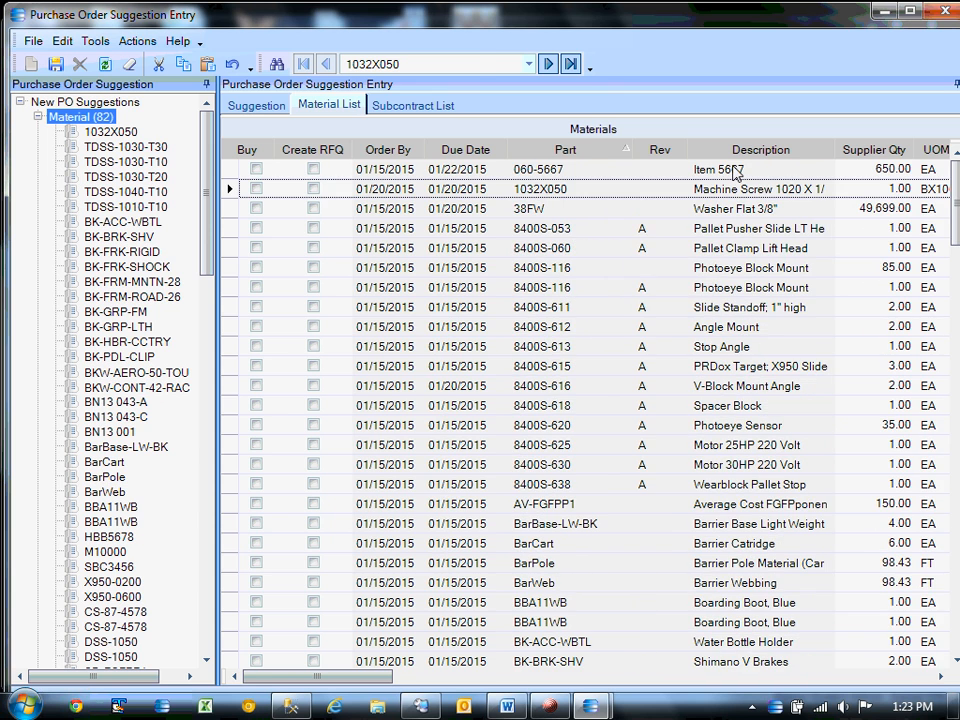
pyautogui.click(944, 11)
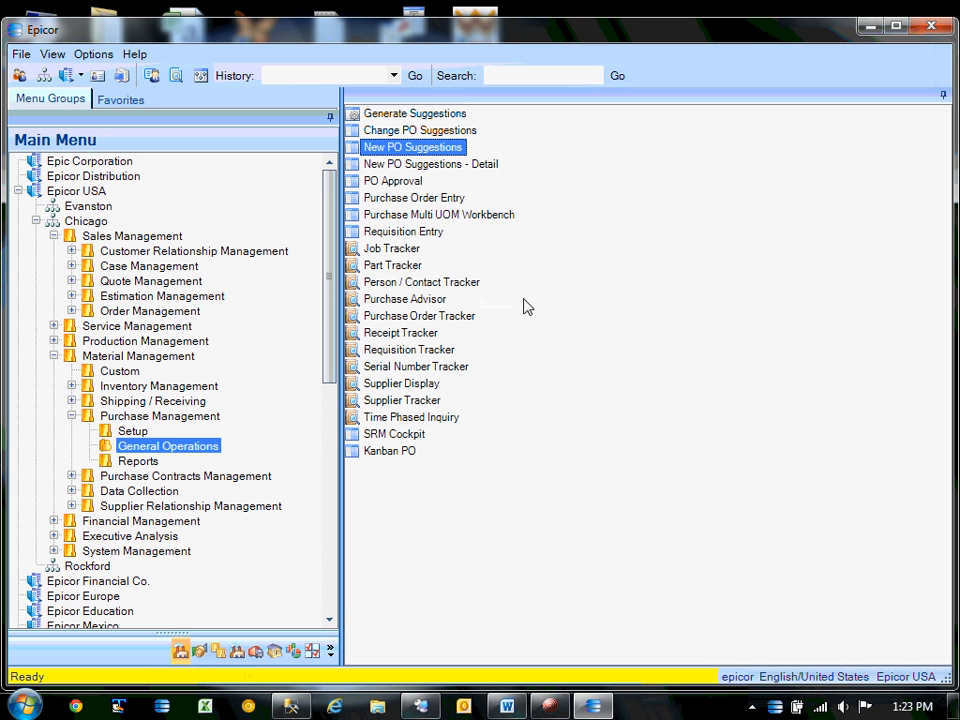
# Collapse the open menu branches and open Business Activity Query from System Management Utilities.
pyautogui.click(72, 420)
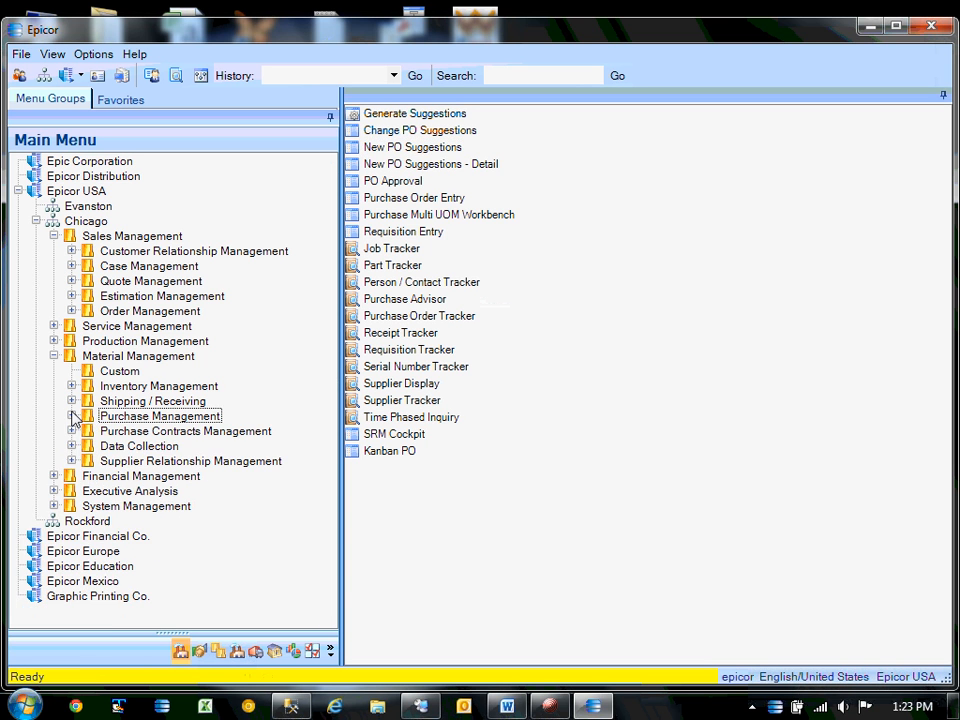
pyautogui.click(54, 356)
pyautogui.click(54, 236)
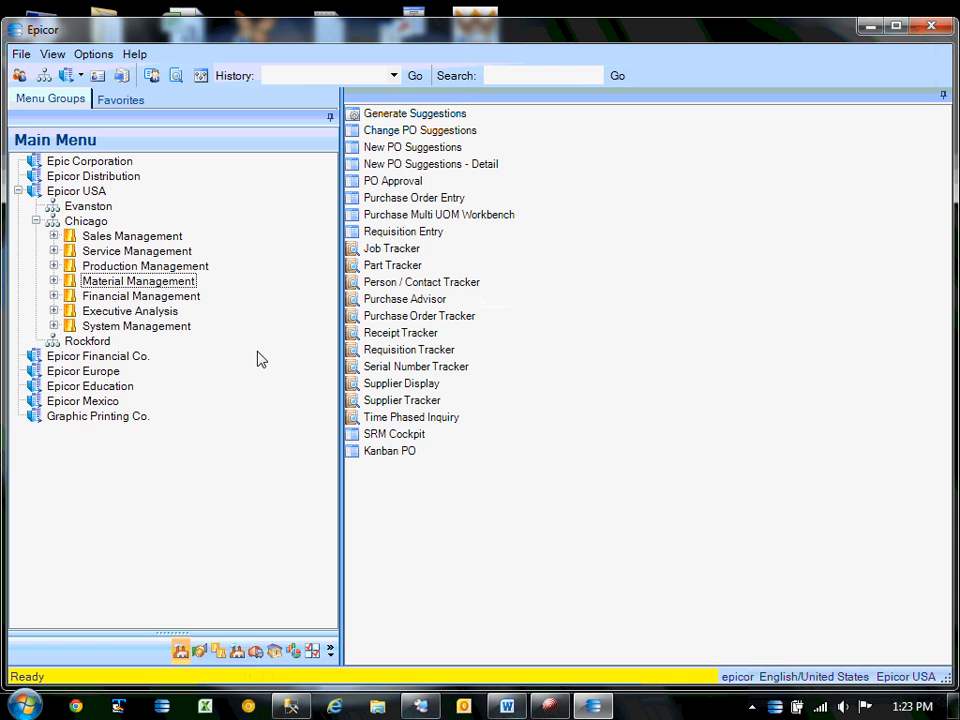
pyautogui.click(54, 326)
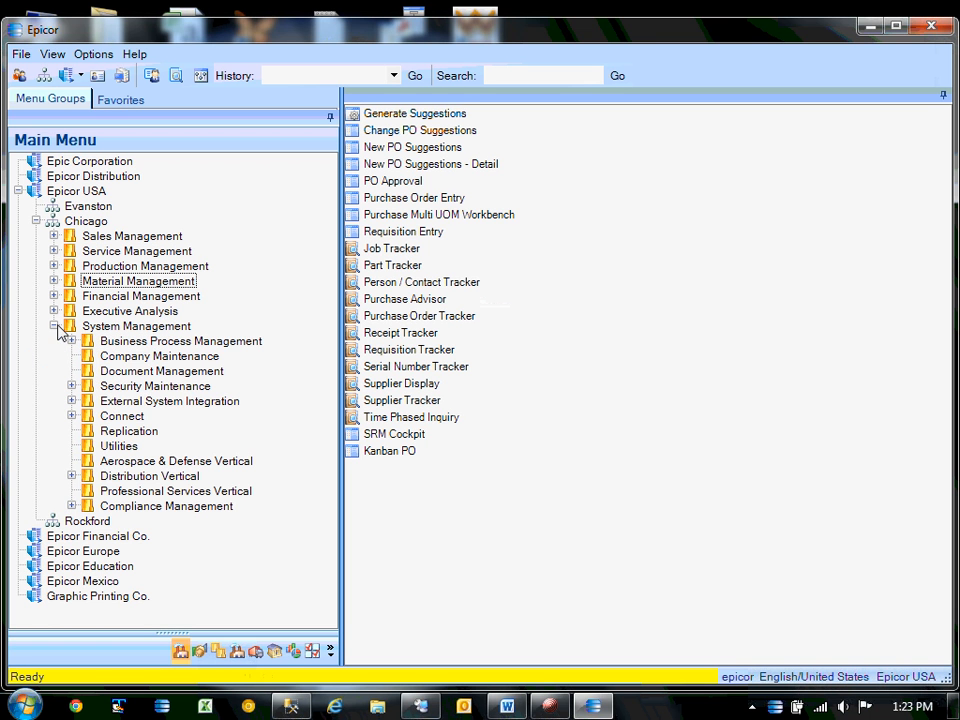
pyautogui.click(124, 446)
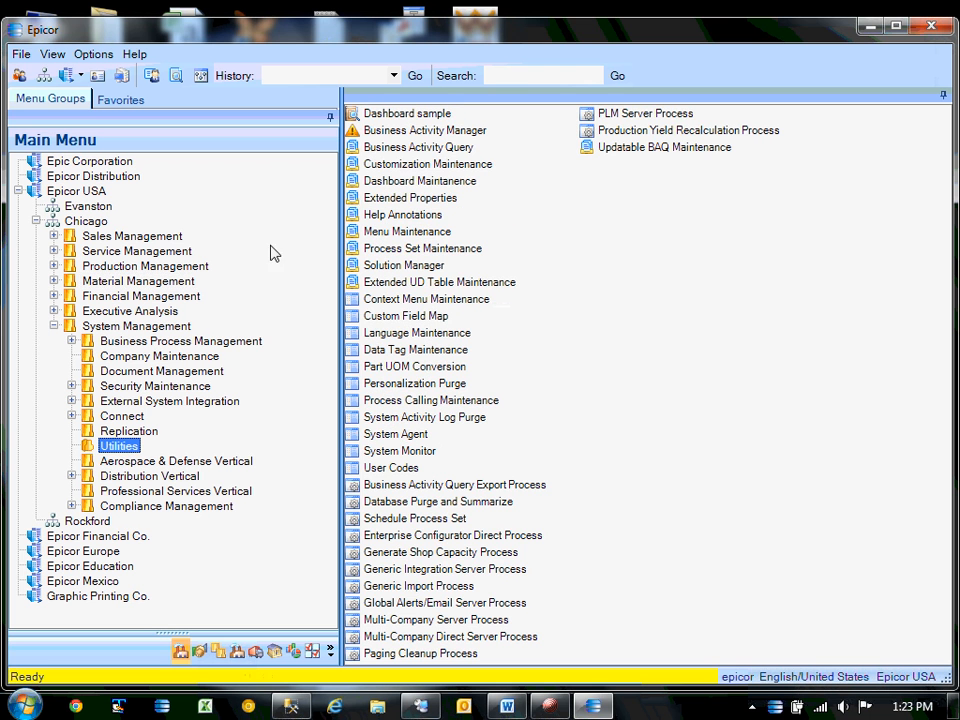
pyautogui.click(410, 150)
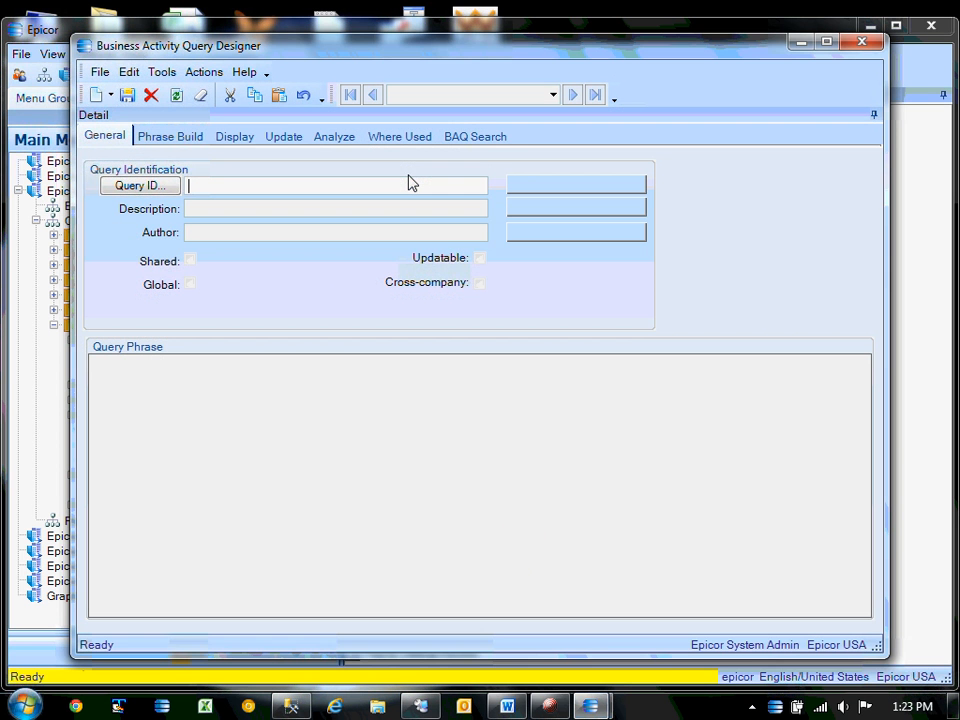
pyautogui.moveTo(320, 53); pyautogui.dragTo(326, 99)
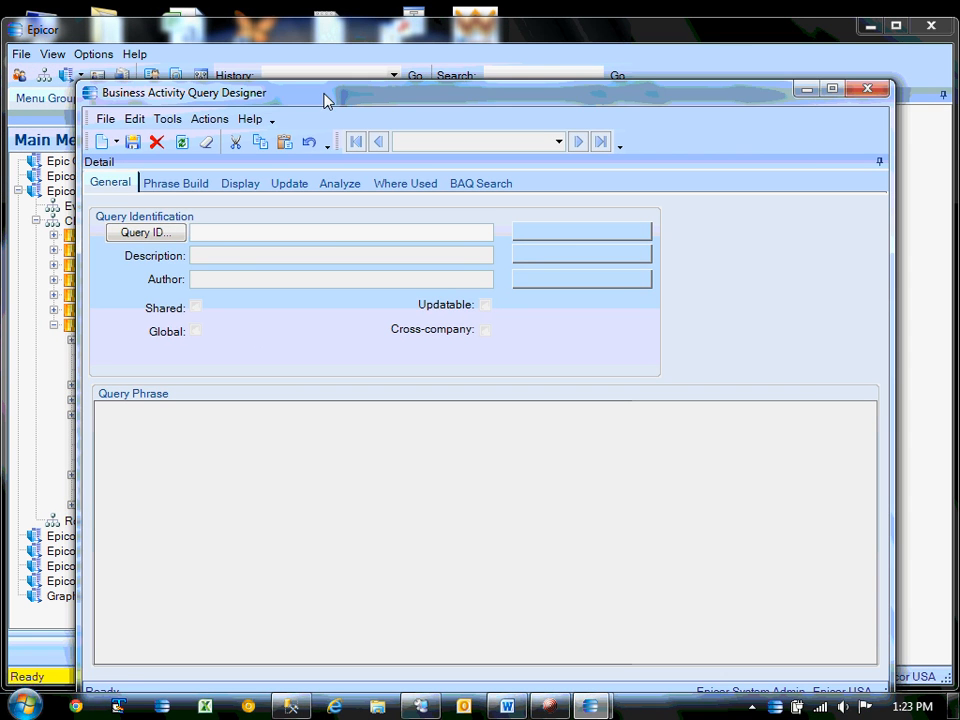
# Search existing queries for 'eug', then add and save new query EPIC03-testsug.
pyautogui.click(152, 232)
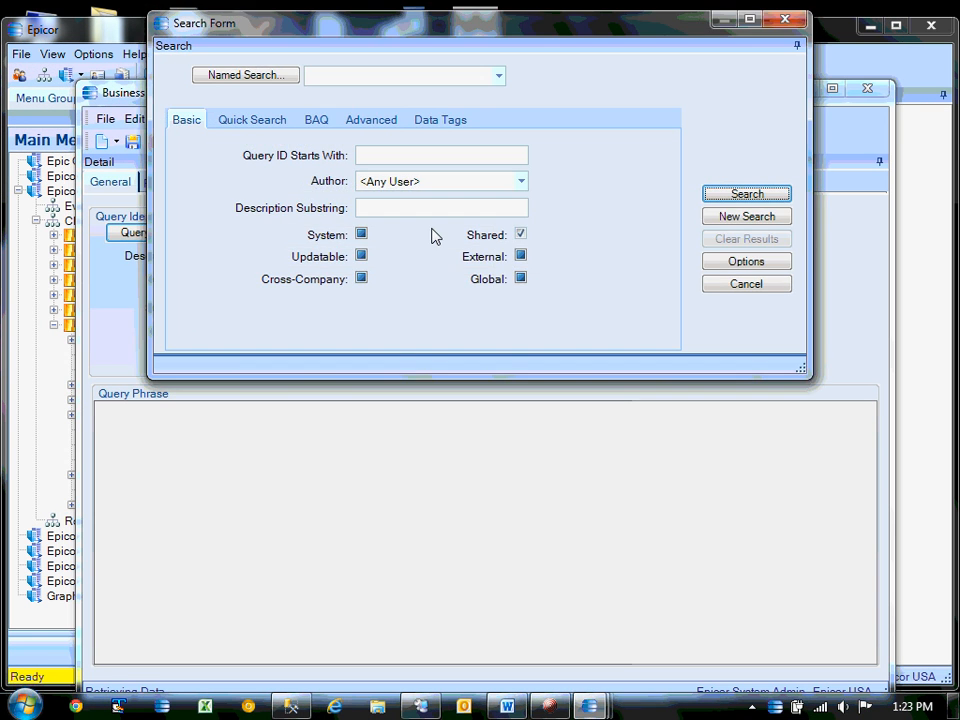
pyautogui.click(398, 157)
pyautogui.write('eug')
pyautogui.press('Return')
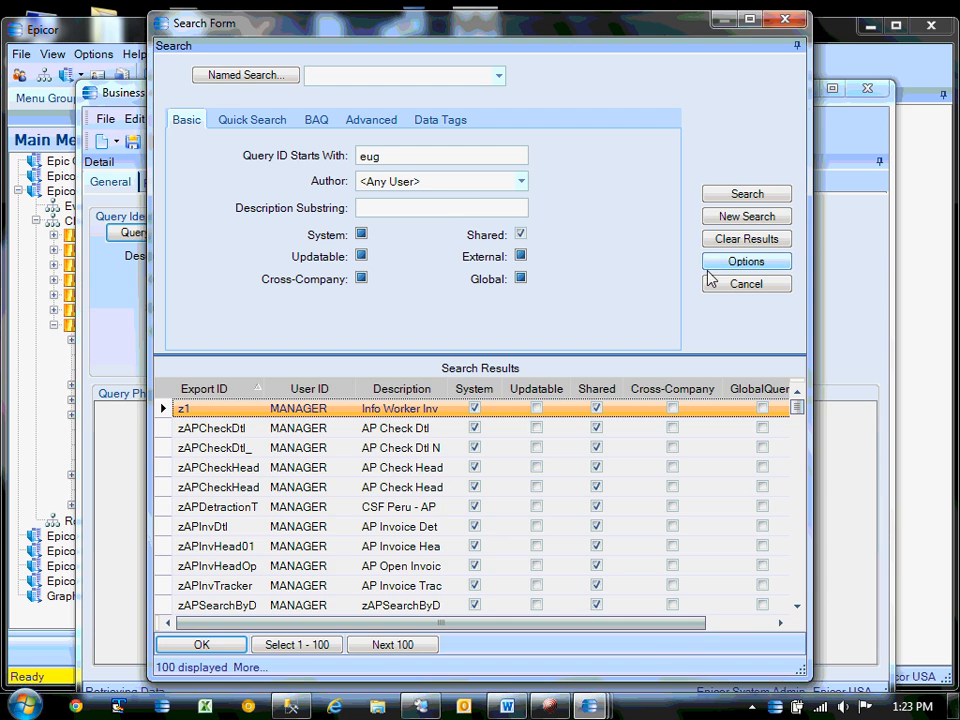
pyautogui.click(746, 284)
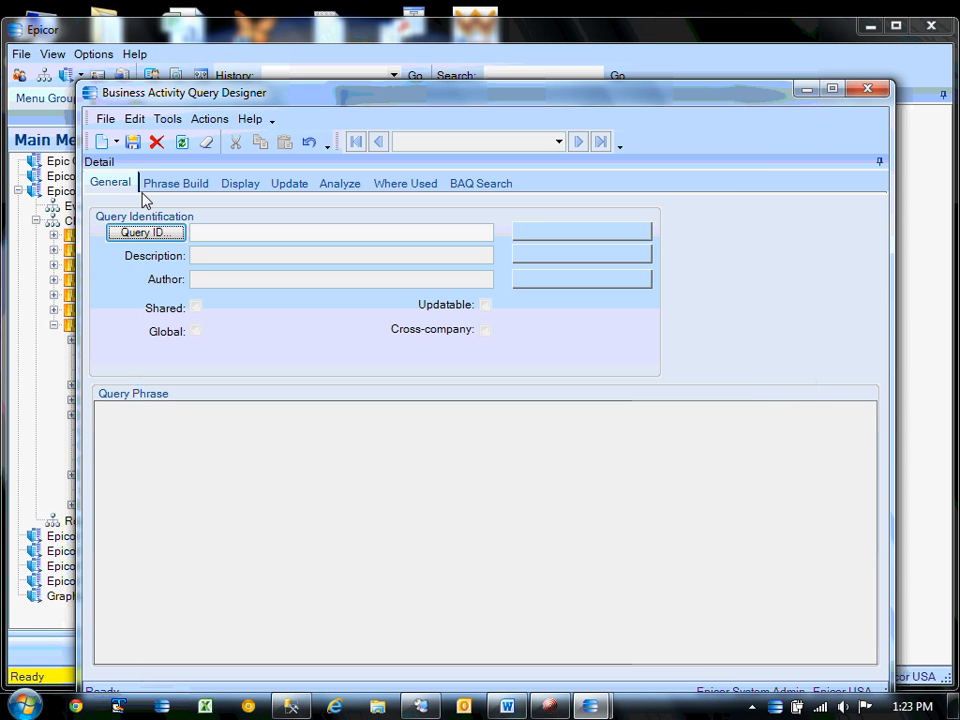
pyautogui.click(215, 233)
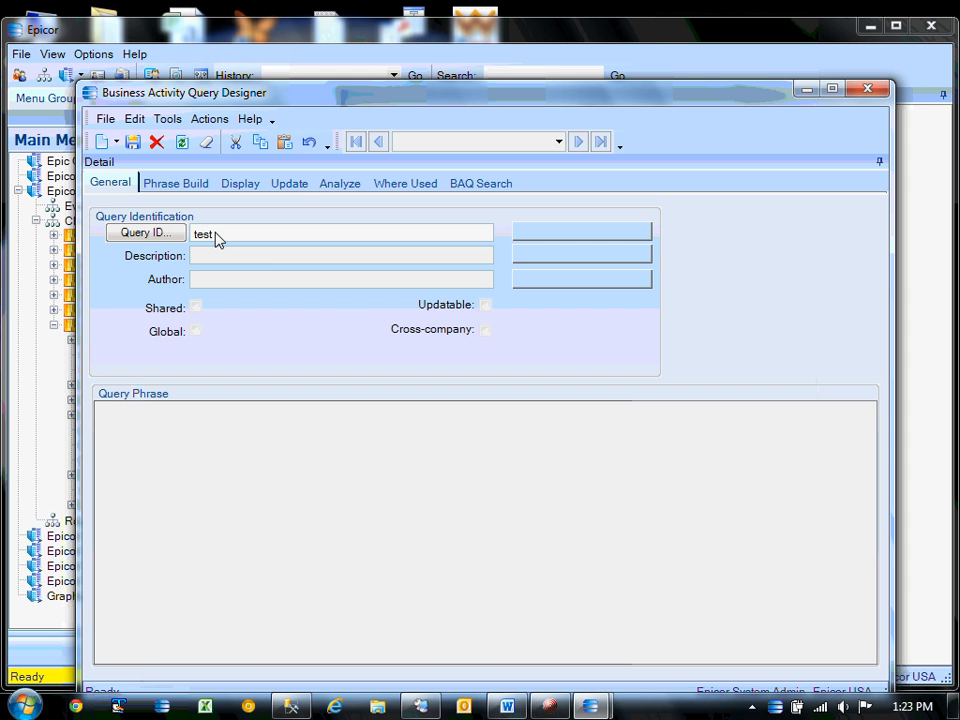
pyautogui.press('Tab')
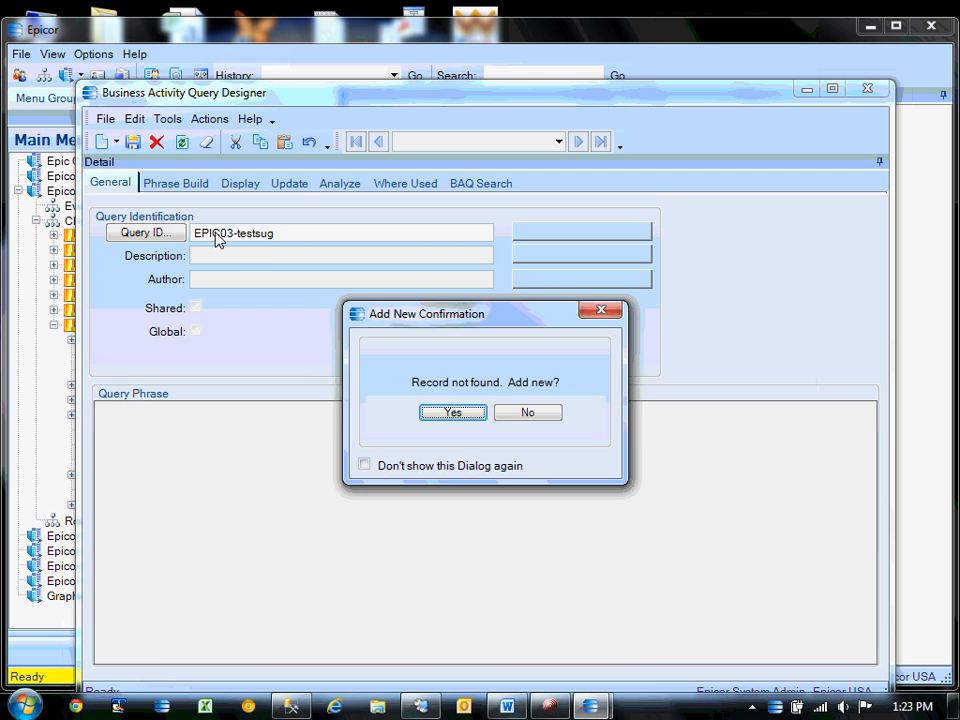
pyautogui.click(452, 413)
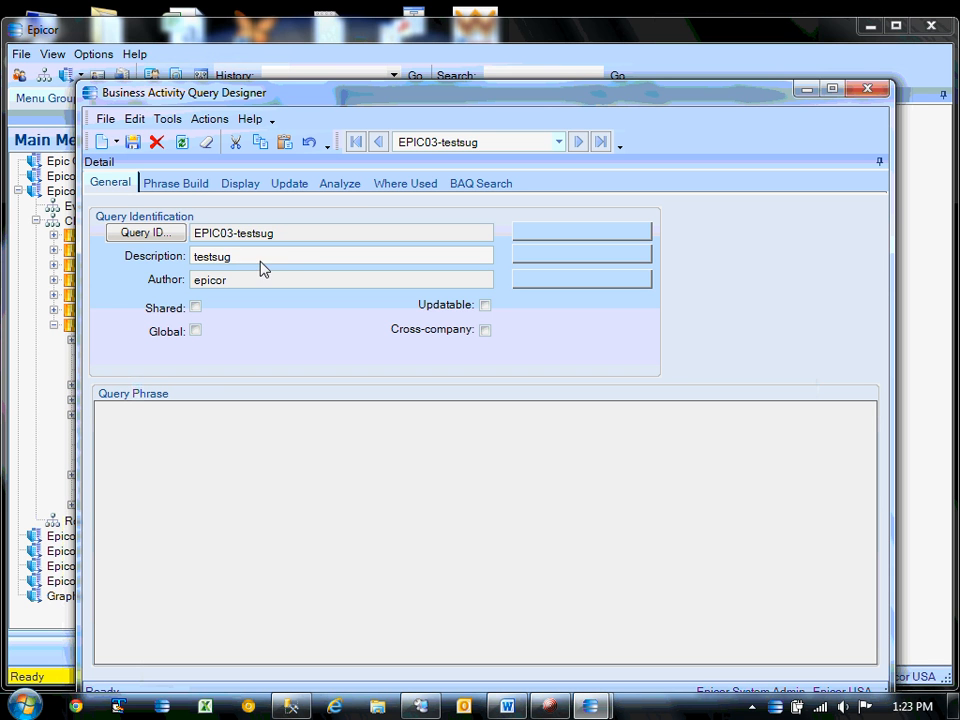
pyautogui.click(133, 142)
# Filter tables by 'pur', 'po' and 'sug', inspecting the SugPoDtl and SugPOChg columns.
pyautogui.click(177, 184)
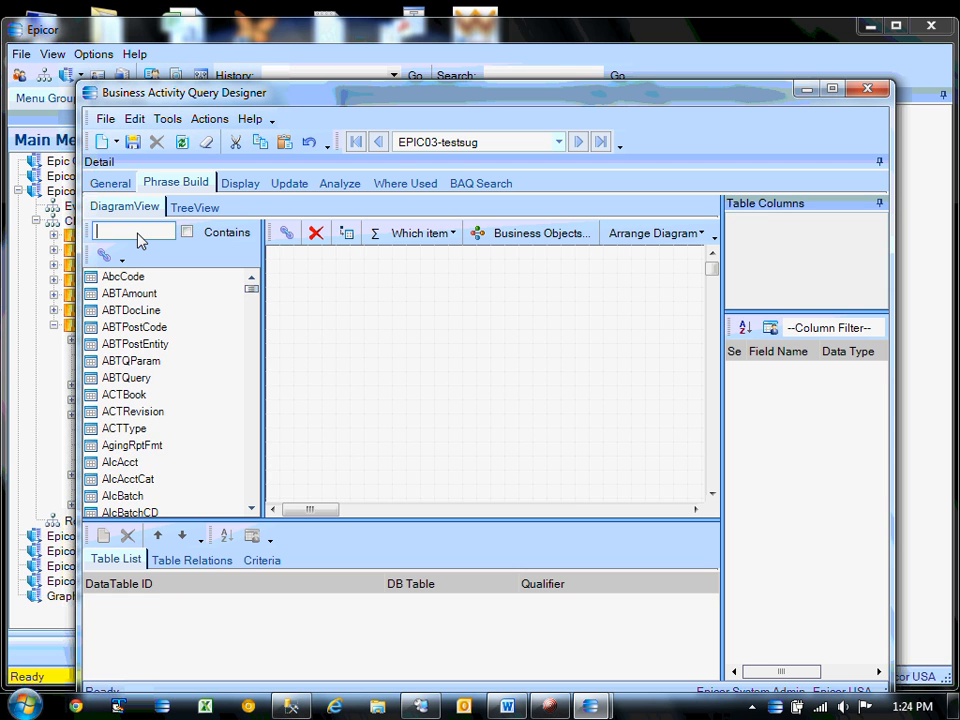
pyautogui.write('pur')
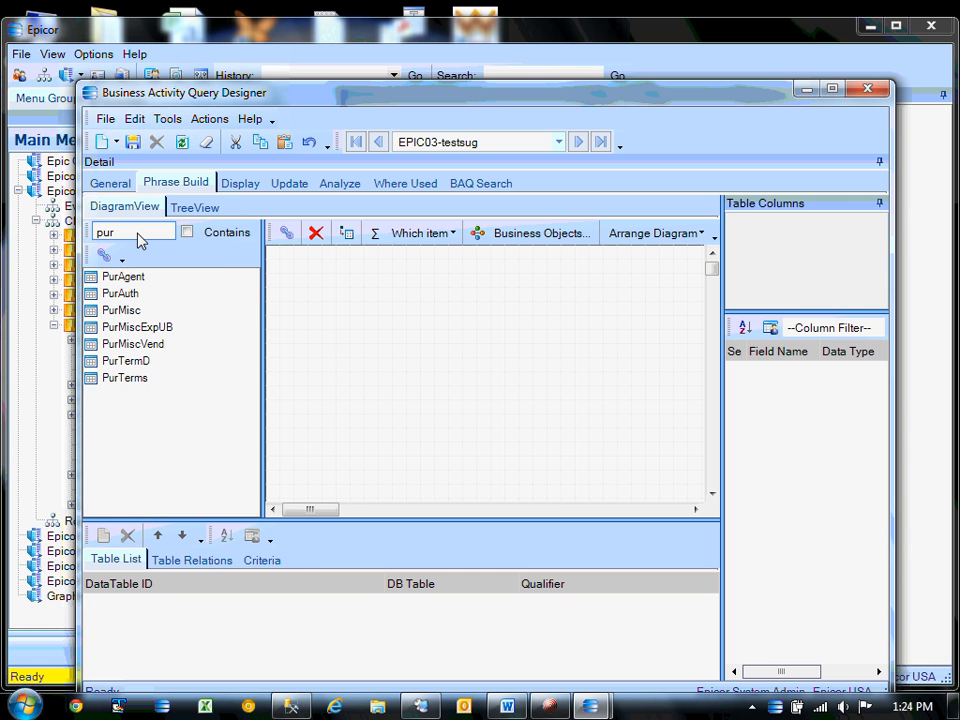
pyautogui.press('BackSpace')
pyautogui.press('BackSpace')
pyautogui.press('BackSpace')
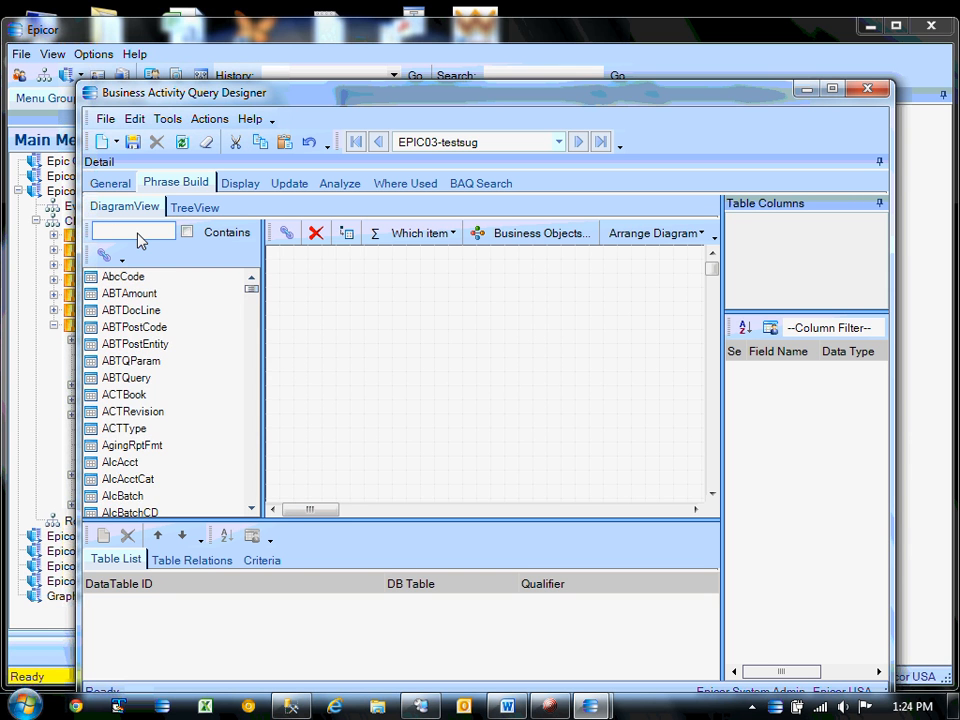
pyautogui.write('sug')
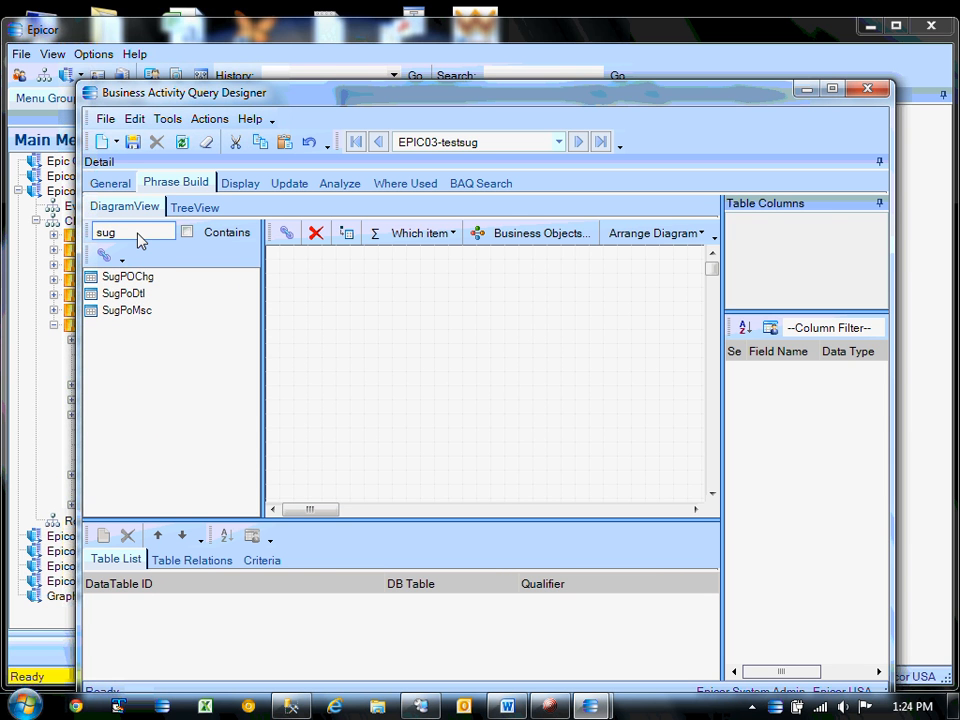
pyautogui.click(129, 294)
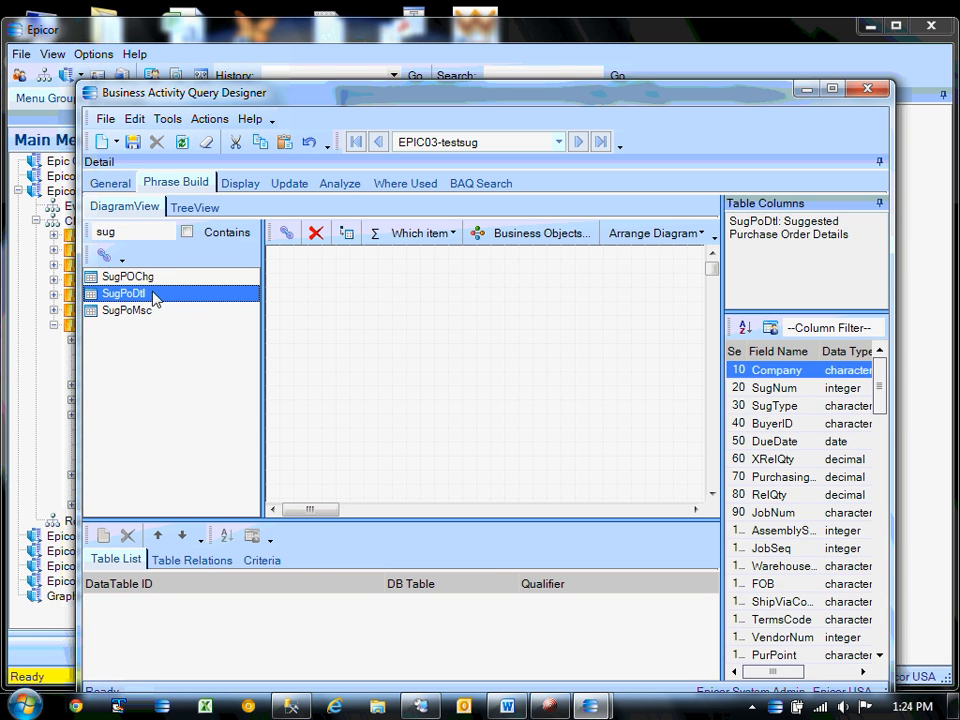
pyautogui.click(128, 276)
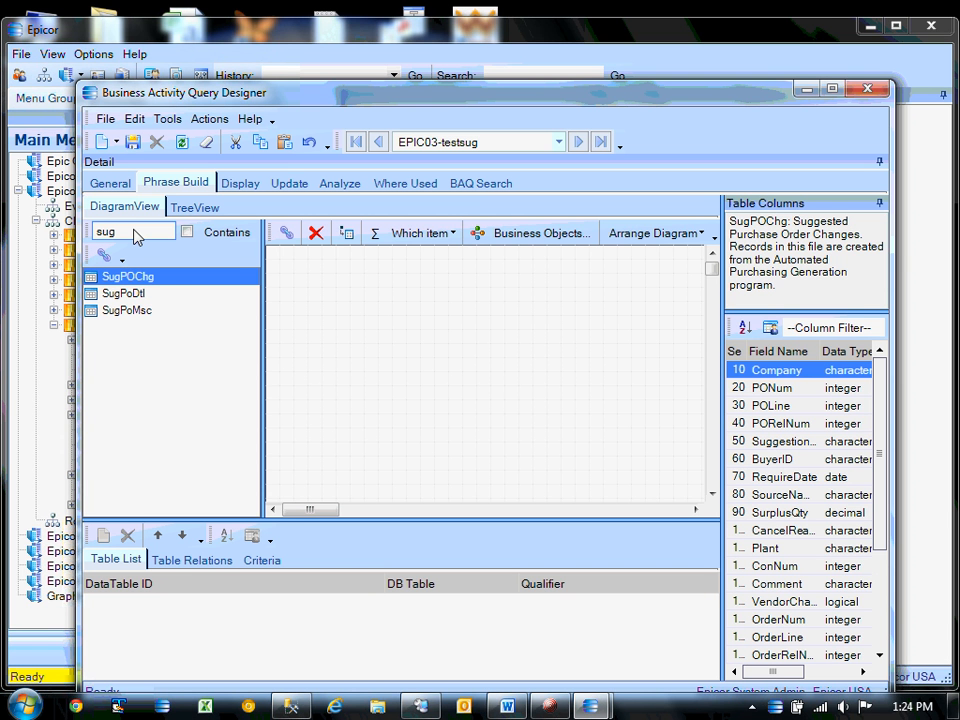
# Filter tables by 'par' and place the Part table onto the query diagram.
pyautogui.click(137, 237)
pyautogui.press('BackSpace')
pyautogui.press('BackSpace')
pyautogui.press('BackSpace')
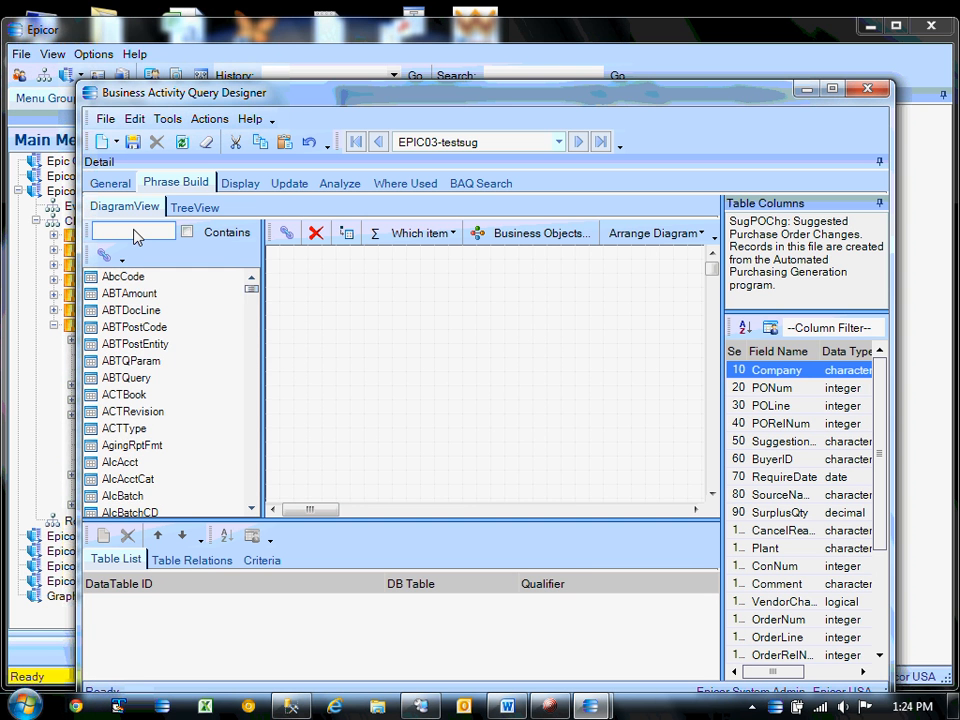
pyautogui.write('par')
pyautogui.click(114, 279)
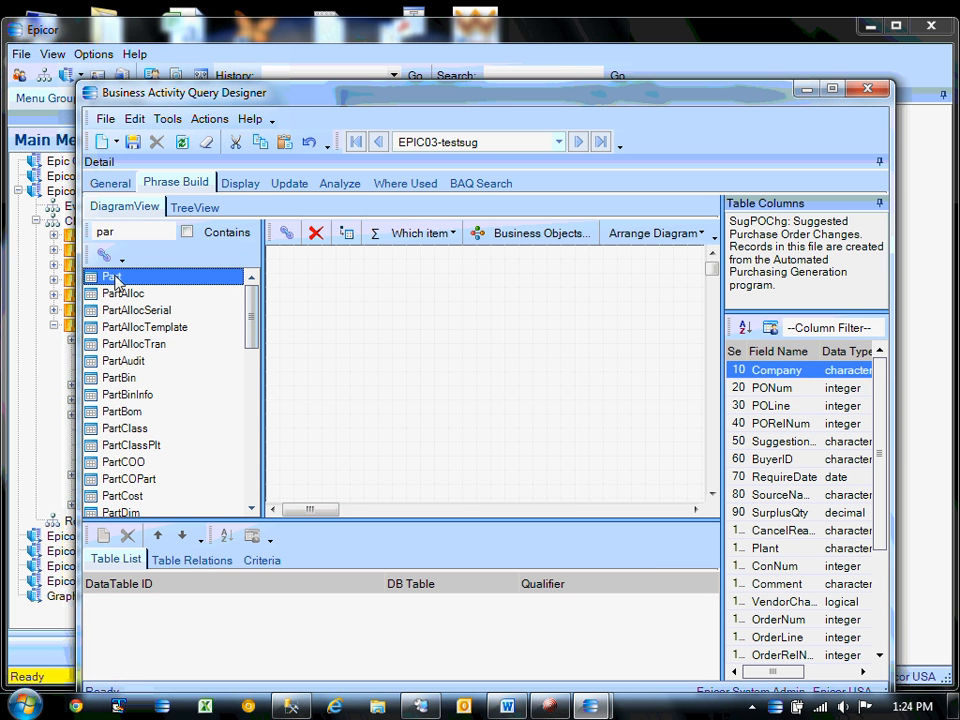
pyautogui.moveTo(114, 280); pyautogui.dragTo(454, 332)
# Add Part.PartNum and Part.Company to the query's displayed columns.
pyautogui.click(240, 182)
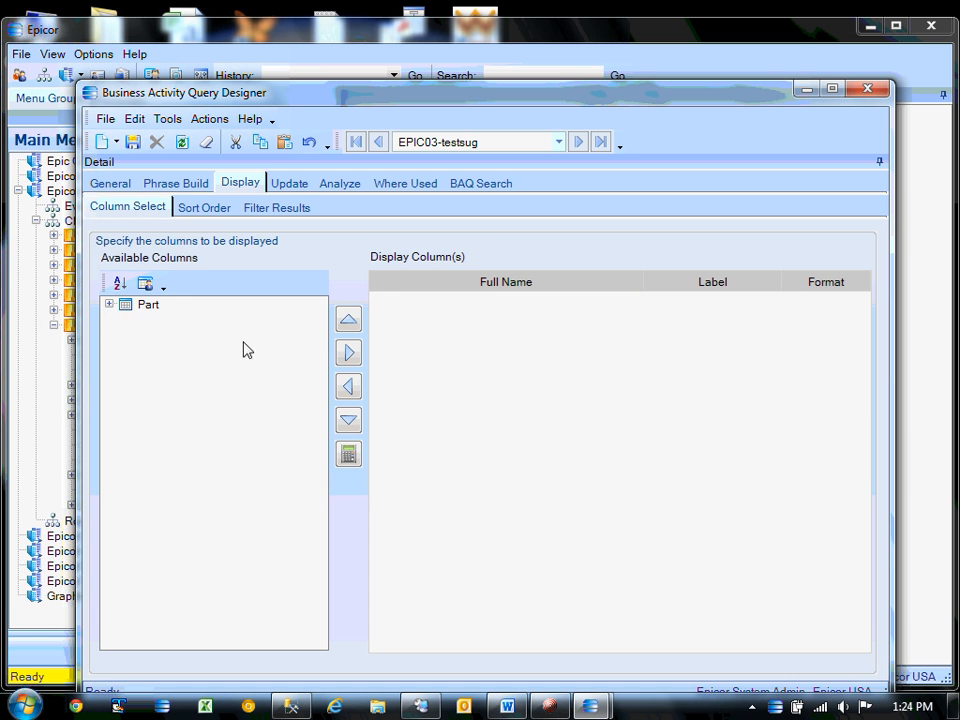
pyautogui.click(108, 303)
pyautogui.click(189, 334)
pyautogui.click(348, 352)
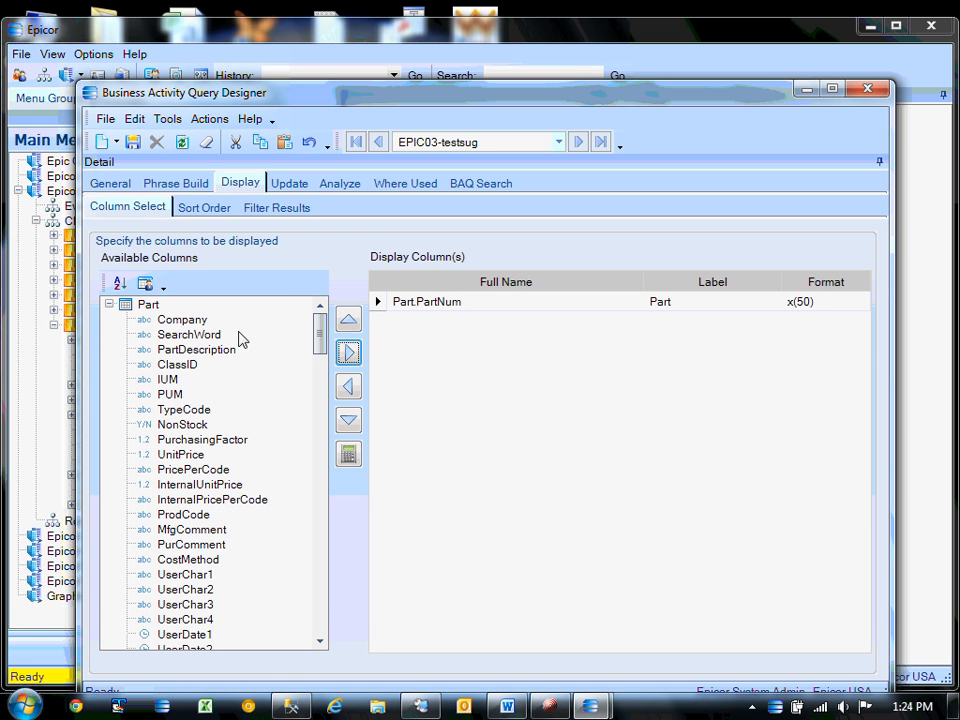
pyautogui.click(182, 319)
pyautogui.click(348, 352)
# Add Part.PartDescription and Part.MfgComment to the displayed columns.
pyautogui.click(196, 334)
pyautogui.click(350, 354)
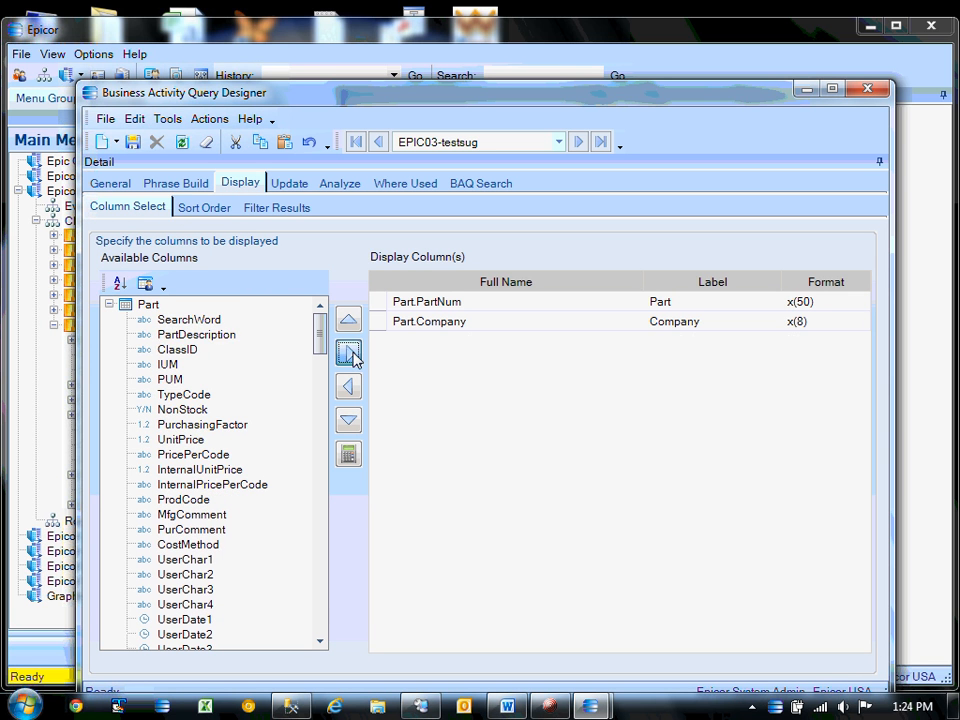
pyautogui.click(186, 489)
pyautogui.click(181, 501)
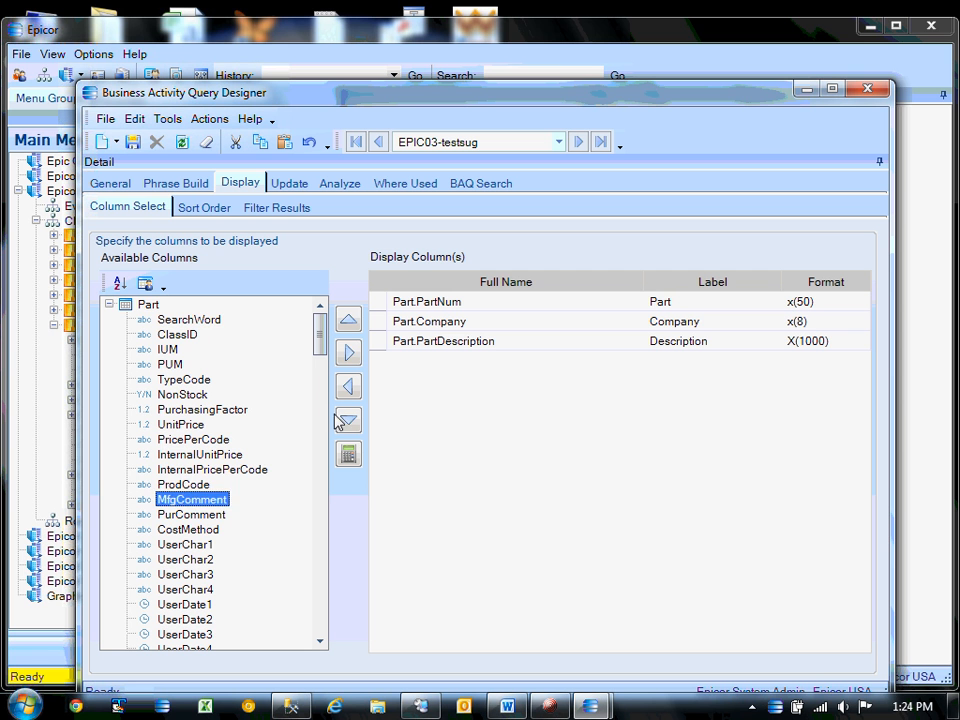
pyautogui.click(350, 354)
pyautogui.click(205, 529)
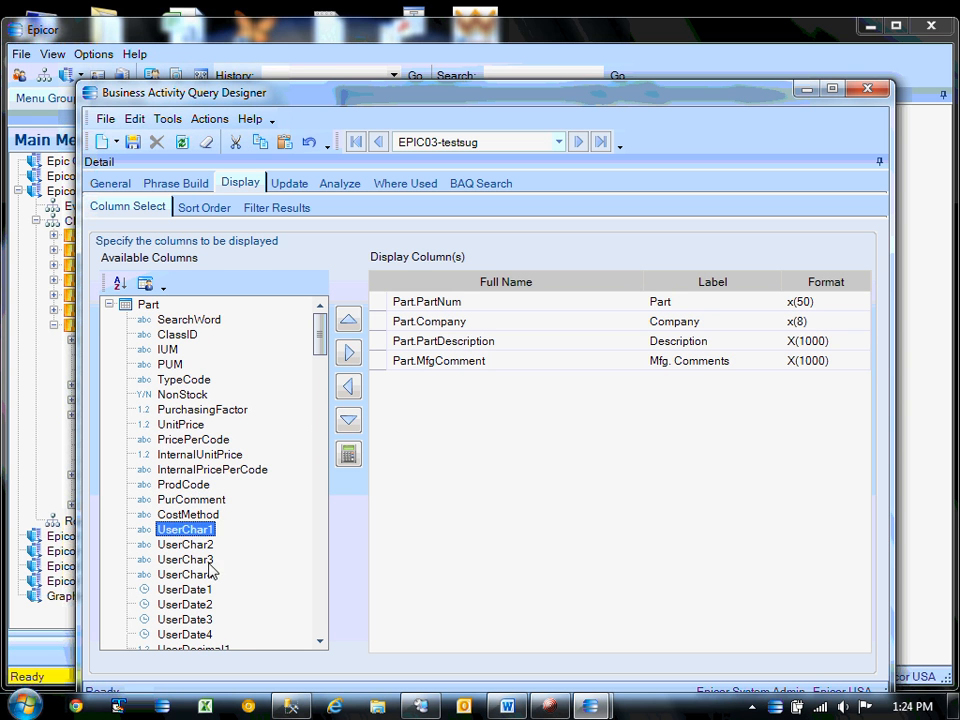
pyautogui.scroll(-11, 210, 570)
pyautogui.scroll(2, 210, 568)
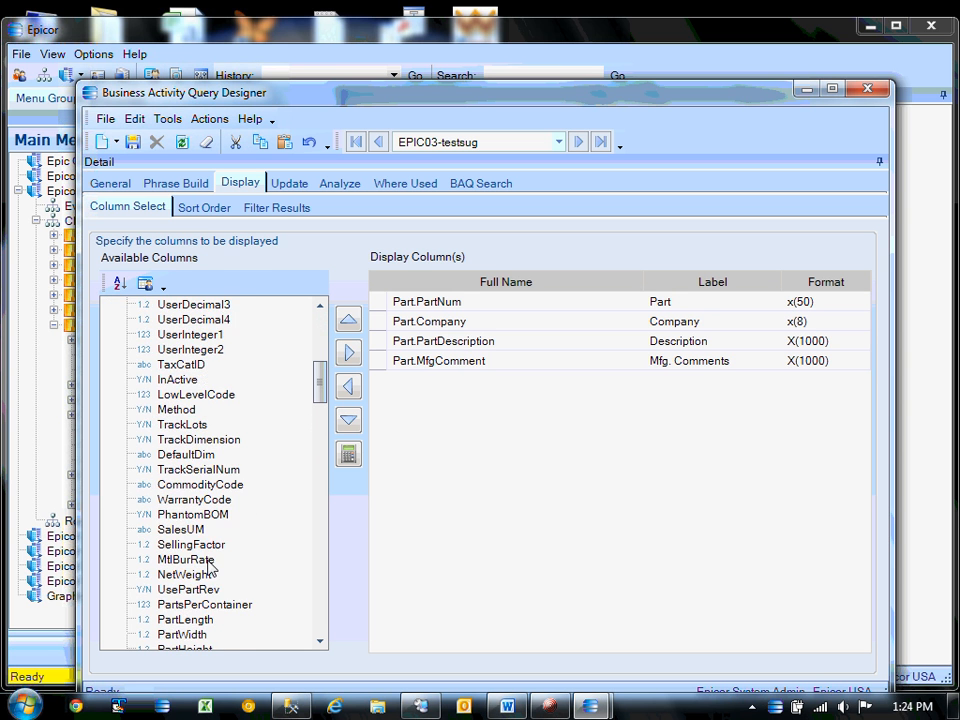
# Review the Phrase Build and General tabs, then minimize the query designer.
pyautogui.click(176, 184)
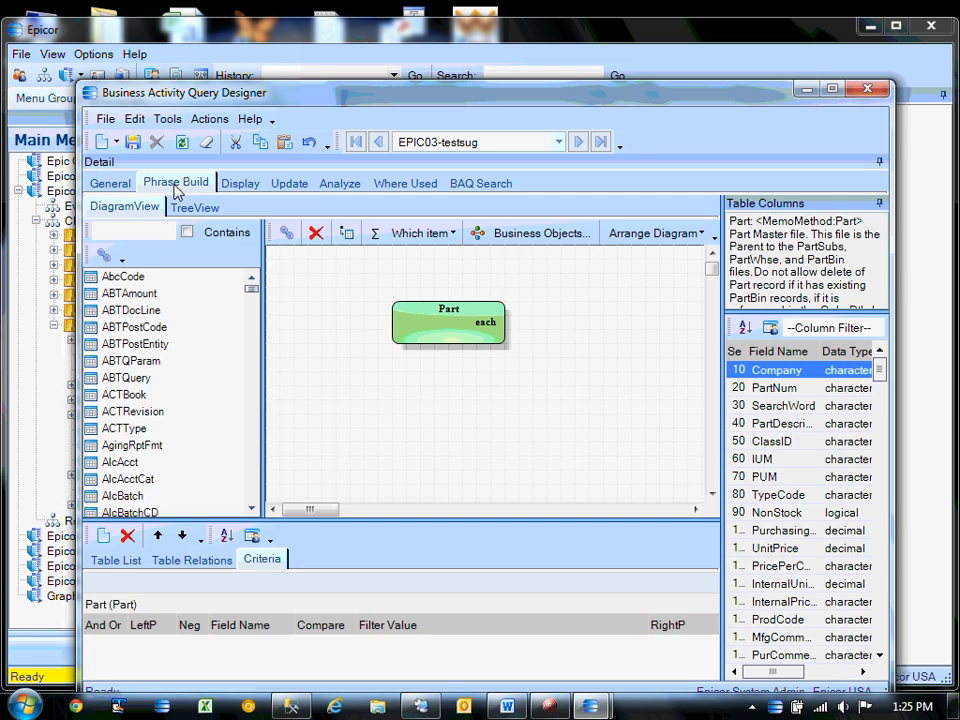
pyautogui.click(110, 183)
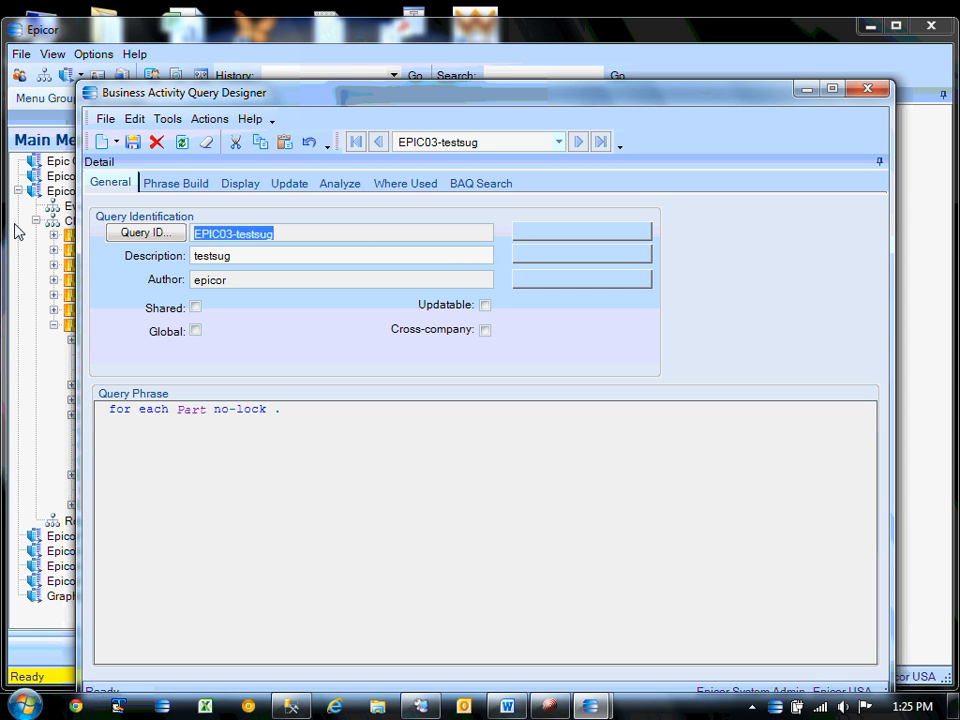
pyautogui.click(806, 89)
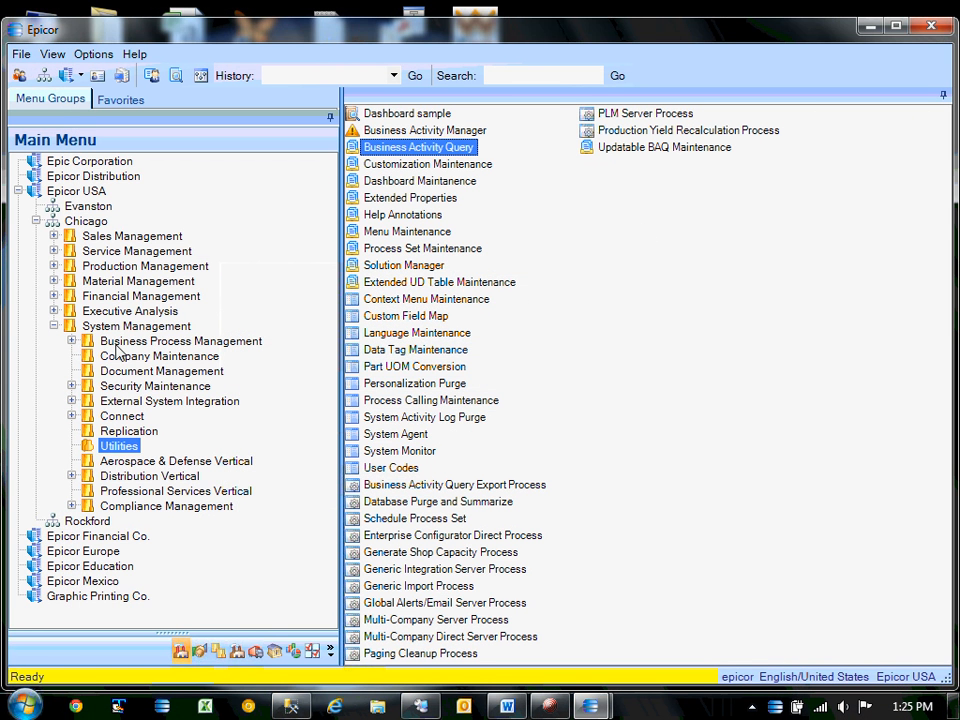
# Open the Dashboard designer and create a new dashboard with ID and description test.
pyautogui.click(55, 312)
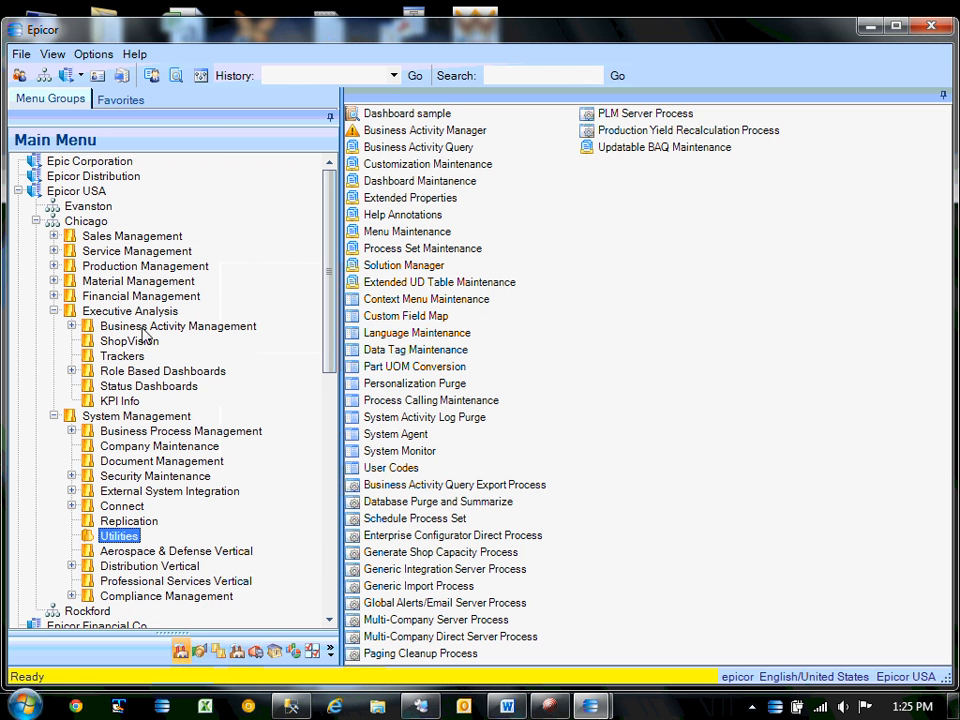
pyautogui.doubleClick(105, 326)
pyautogui.click(167, 356)
pyautogui.doubleClick(425, 133)
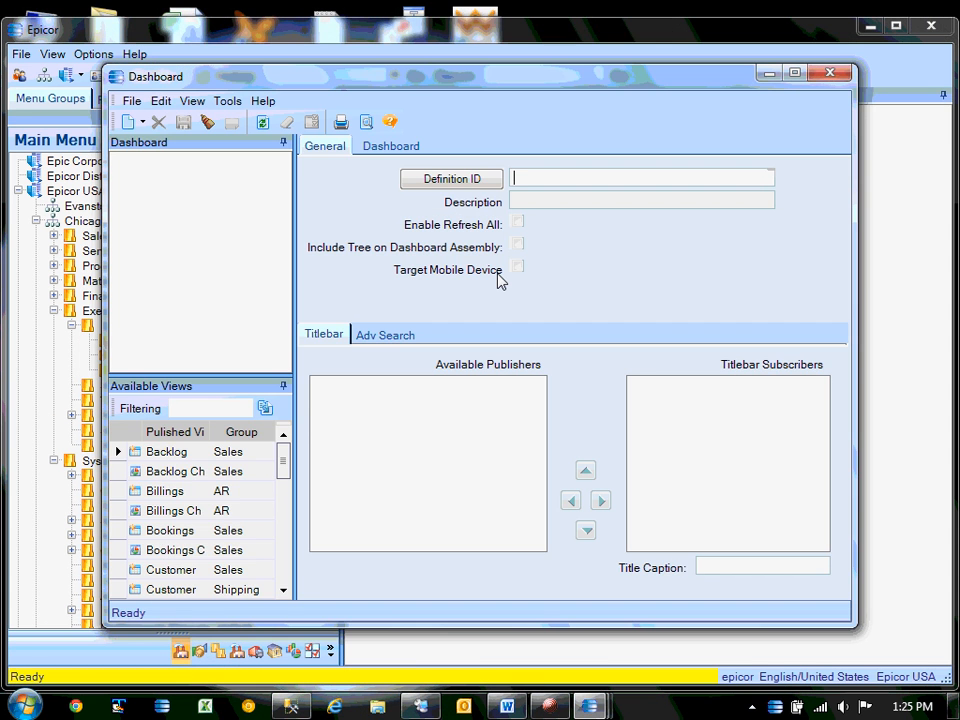
pyautogui.write('test')
pyautogui.press('Tab')
pyautogui.click(450, 368)
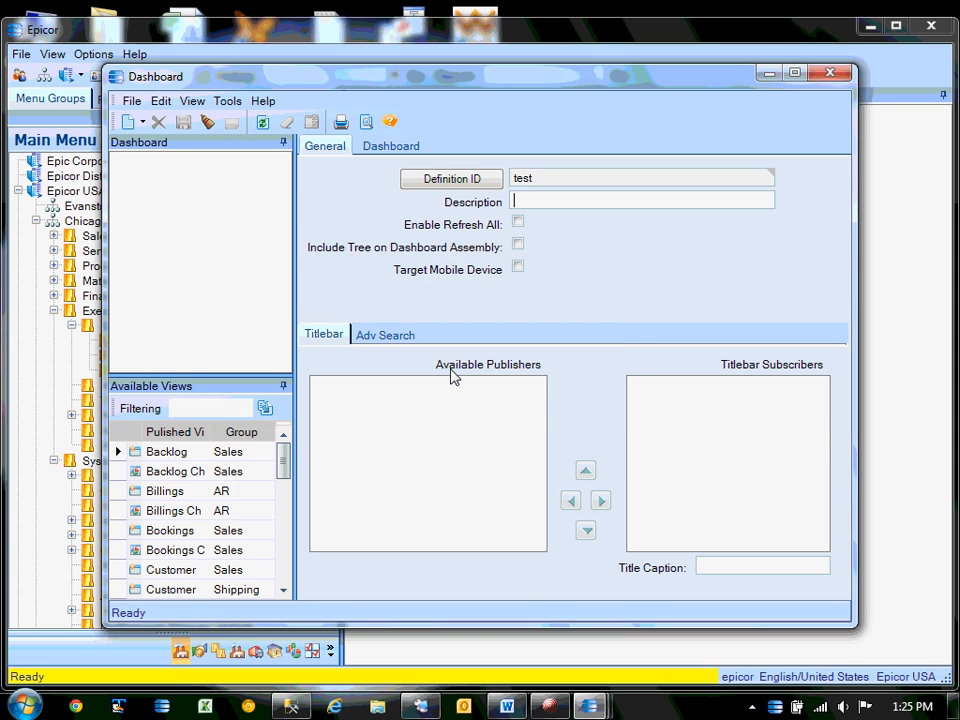
pyautogui.write('test')
pyautogui.press('Tab')
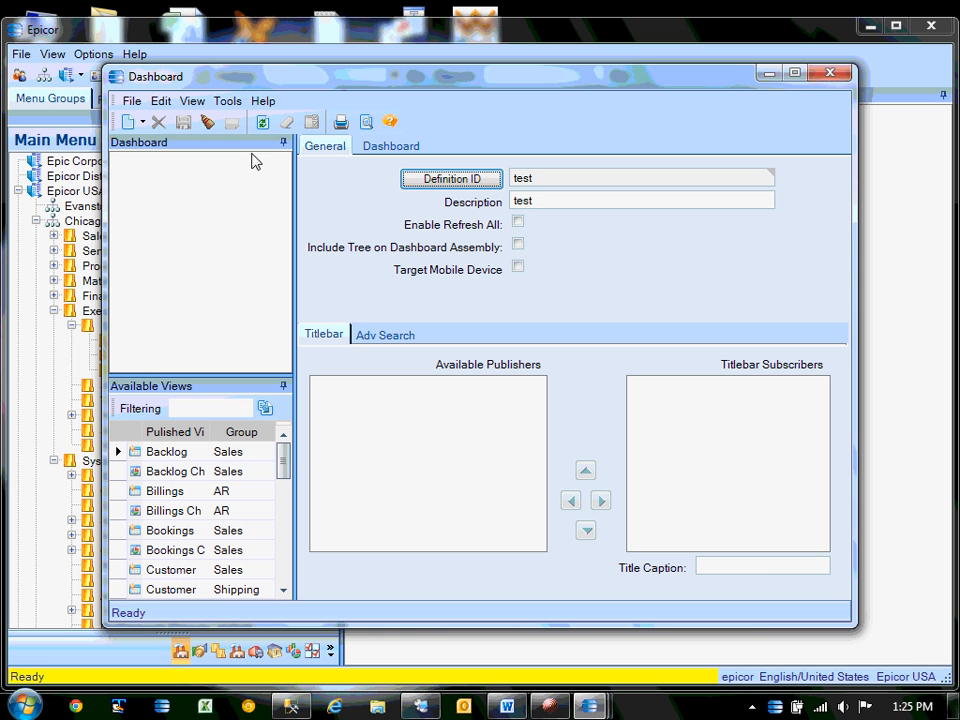
# Add the EPIC03-testsug query to the dashboard, save it, and minimize the window.
pyautogui.click(143, 121)
pyautogui.click(160, 165)
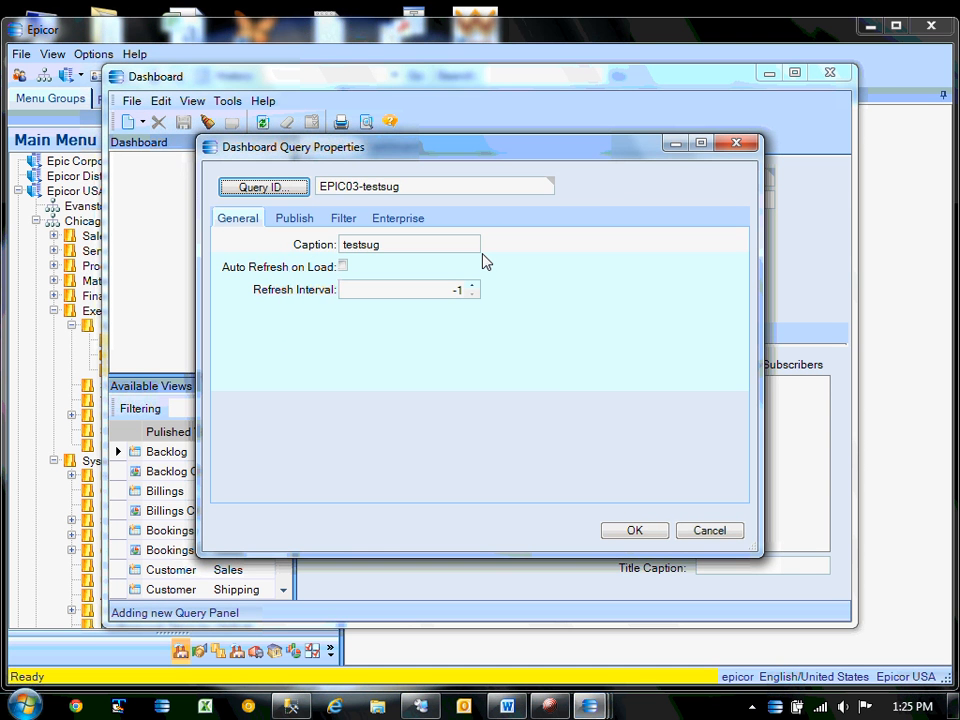
pyautogui.click(635, 531)
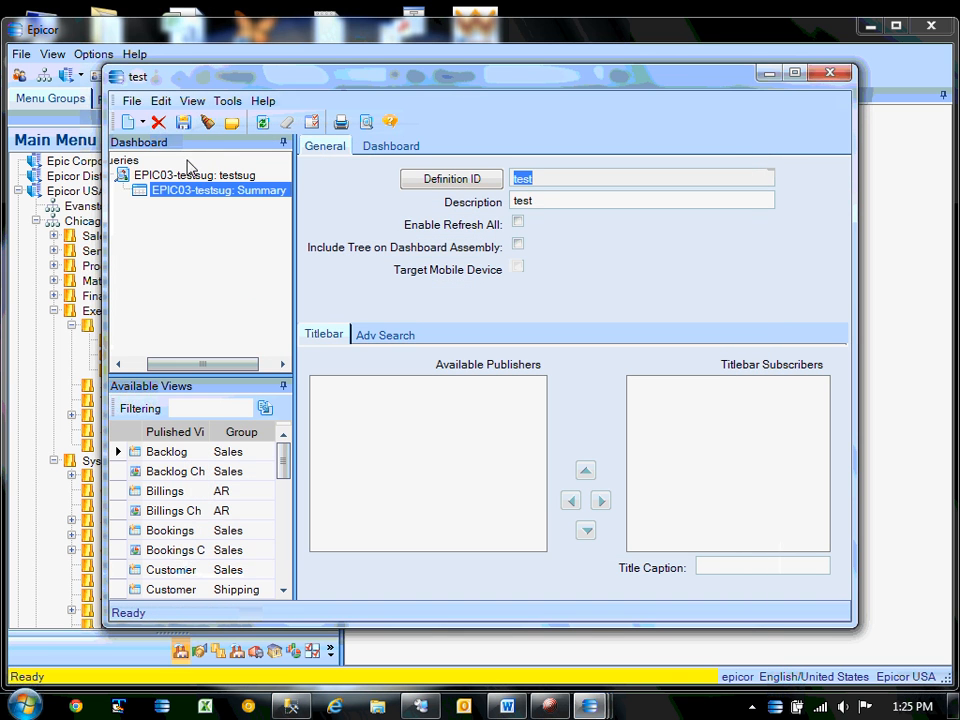
pyautogui.click(183, 124)
pyautogui.click(768, 76)
pyautogui.moveTo(336, 285)
pyautogui.mouseDown()
pyautogui.moveTo(338, 348)
pyautogui.moveTo(328, 288)
pyautogui.mouseUp()
# Open New PO Suggestions with Base Only (no customizations) and launch Tools > Customization.
pyautogui.click(54, 281)
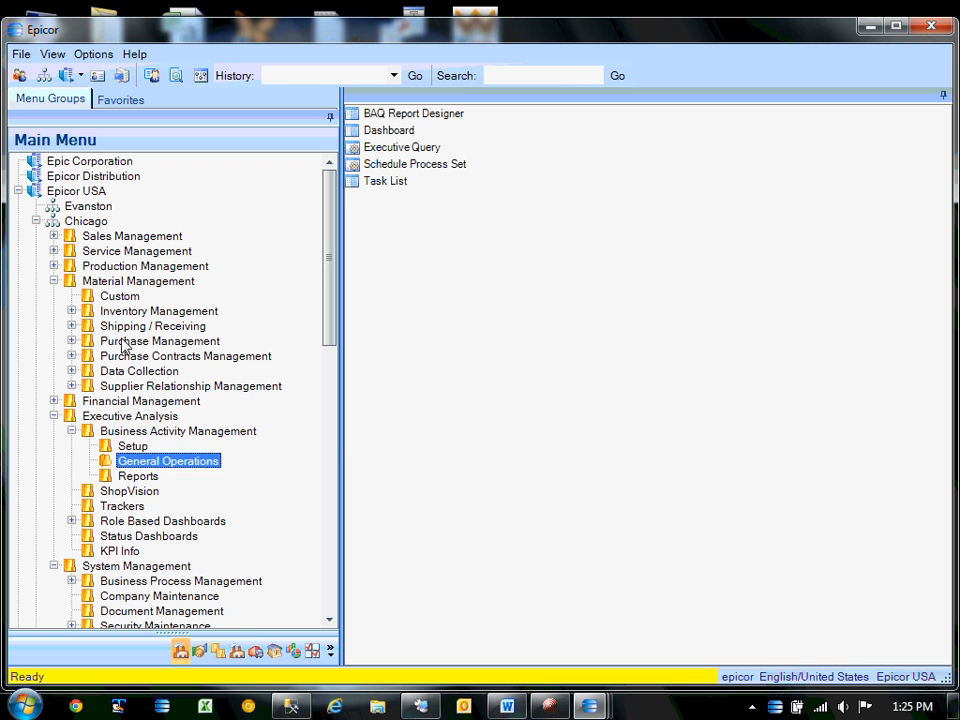
pyautogui.click(71, 341)
pyautogui.click(165, 371)
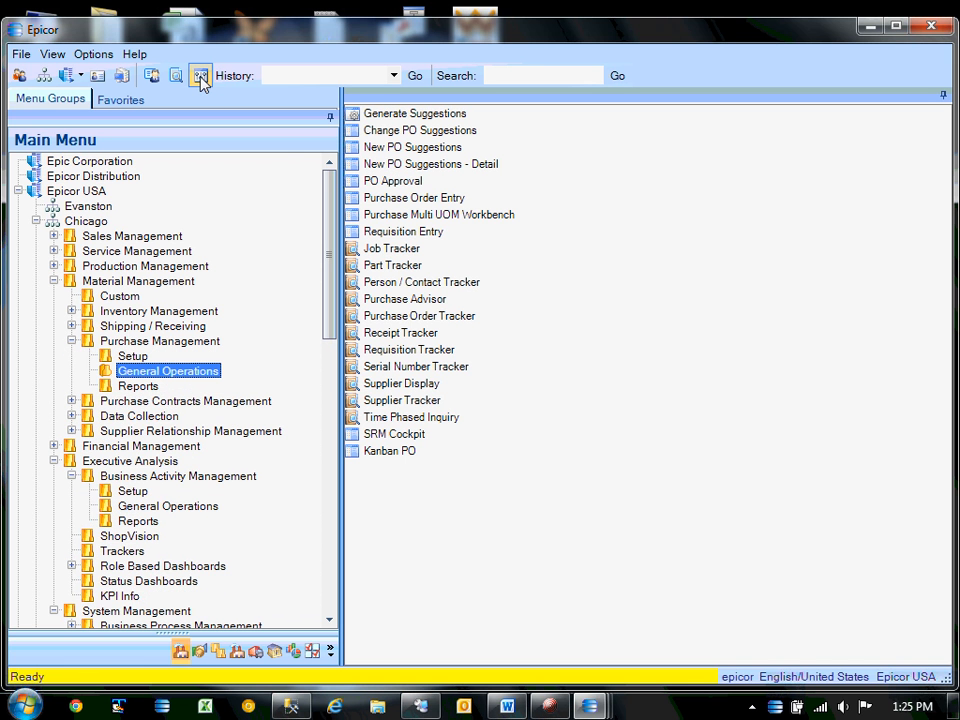
pyautogui.doubleClick(415, 152)
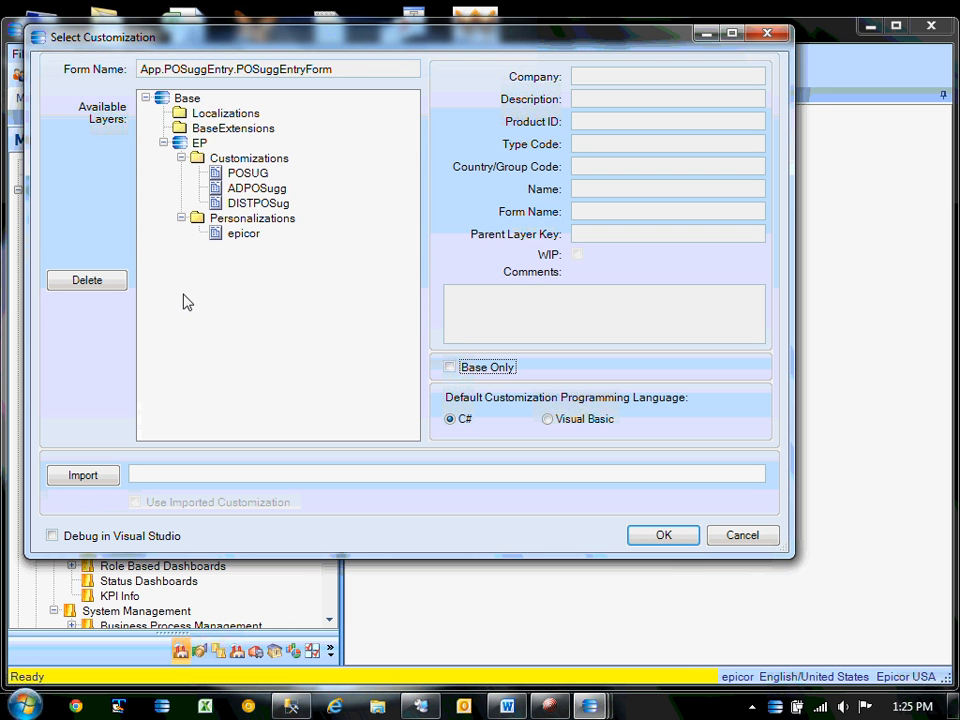
pyautogui.click(455, 369)
pyautogui.click(676, 539)
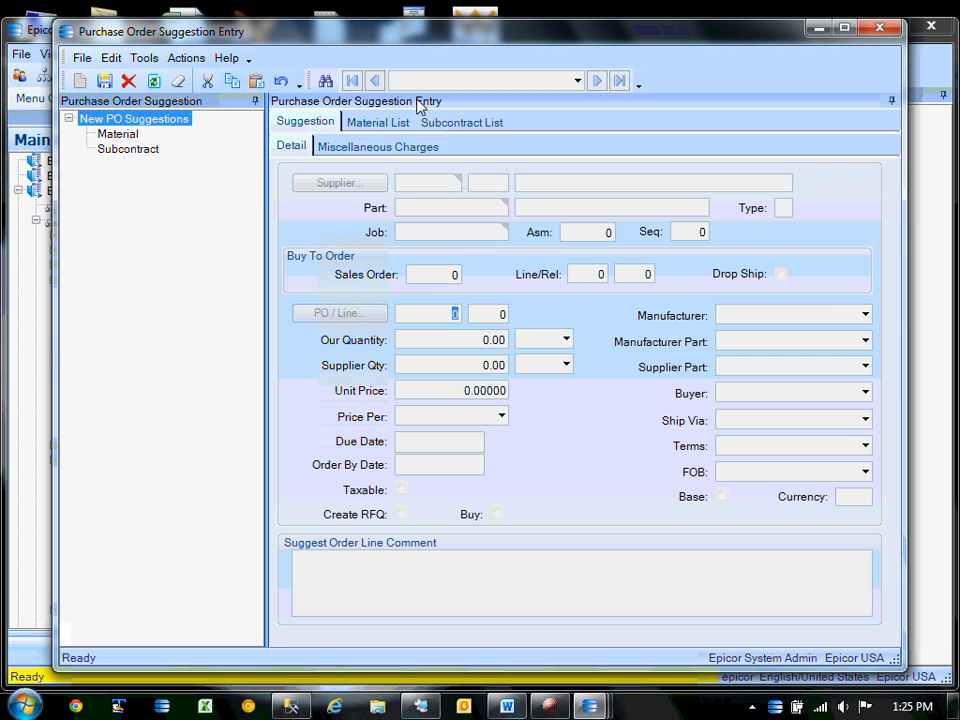
pyautogui.click(144, 59)
pyautogui.press('Escape')
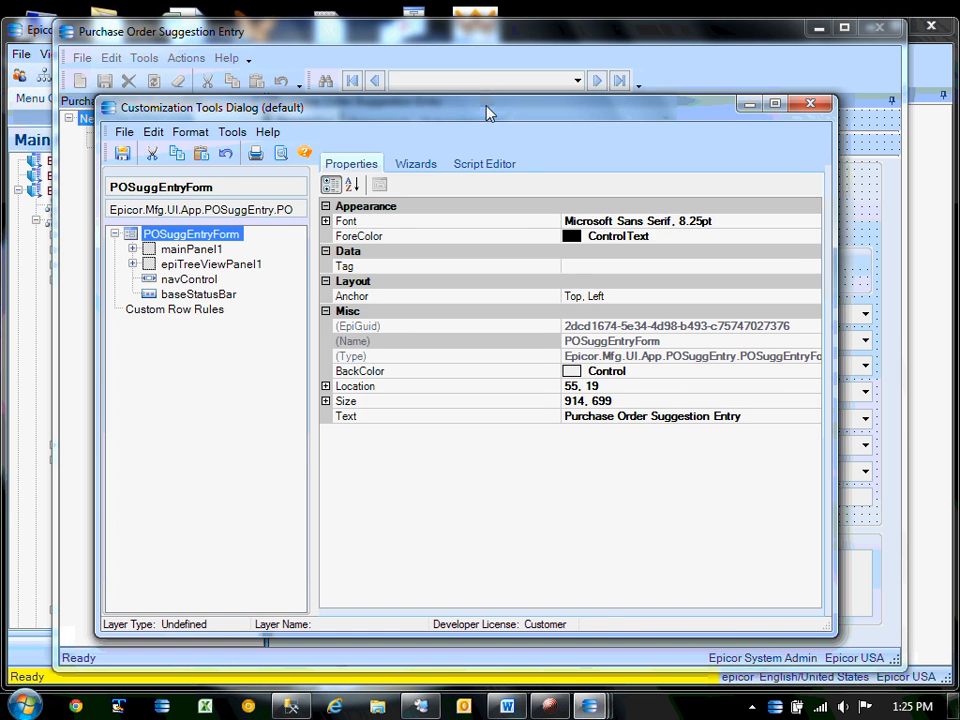
# In the Sheet Wizard, start a new custom sheet with mainPanel1 as its parent.
pyautogui.moveTo(487, 111); pyautogui.dragTo(459, 81)
pyautogui.click(384, 133)
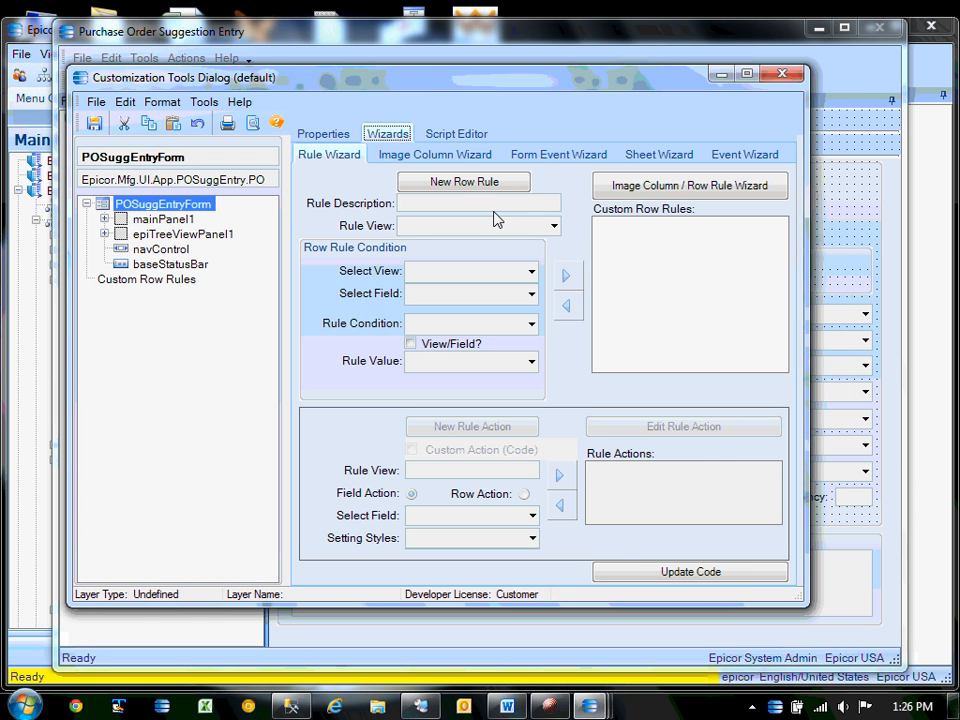
pyautogui.click(657, 156)
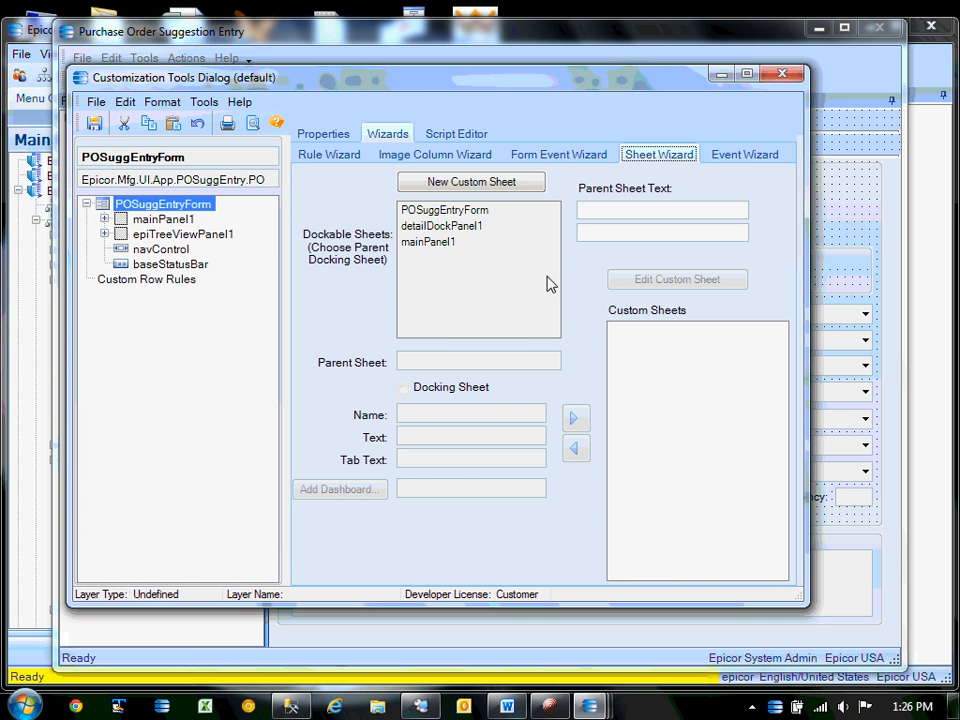
pyautogui.moveTo(491, 81); pyautogui.dragTo(498, 141)
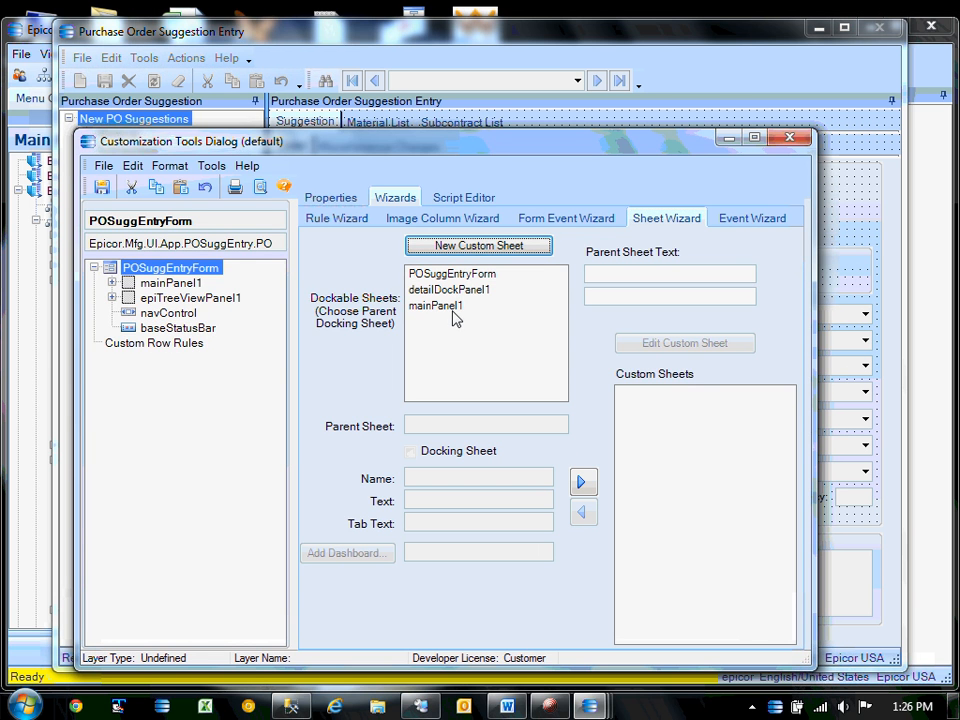
pyautogui.moveTo(455, 152); pyautogui.dragTo(462, 281)
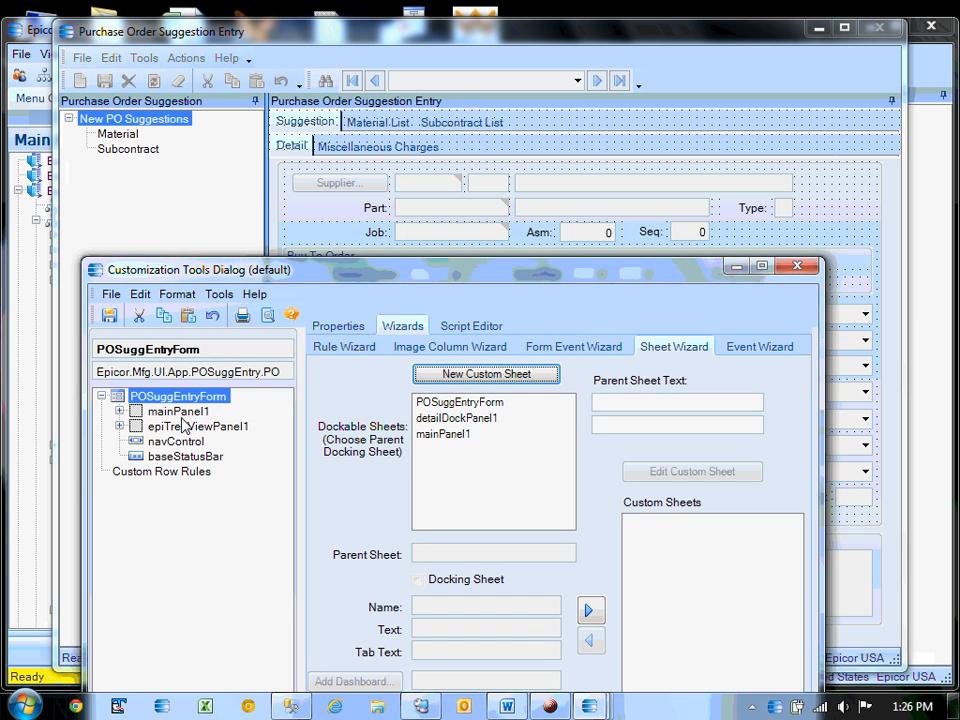
pyautogui.click(120, 411)
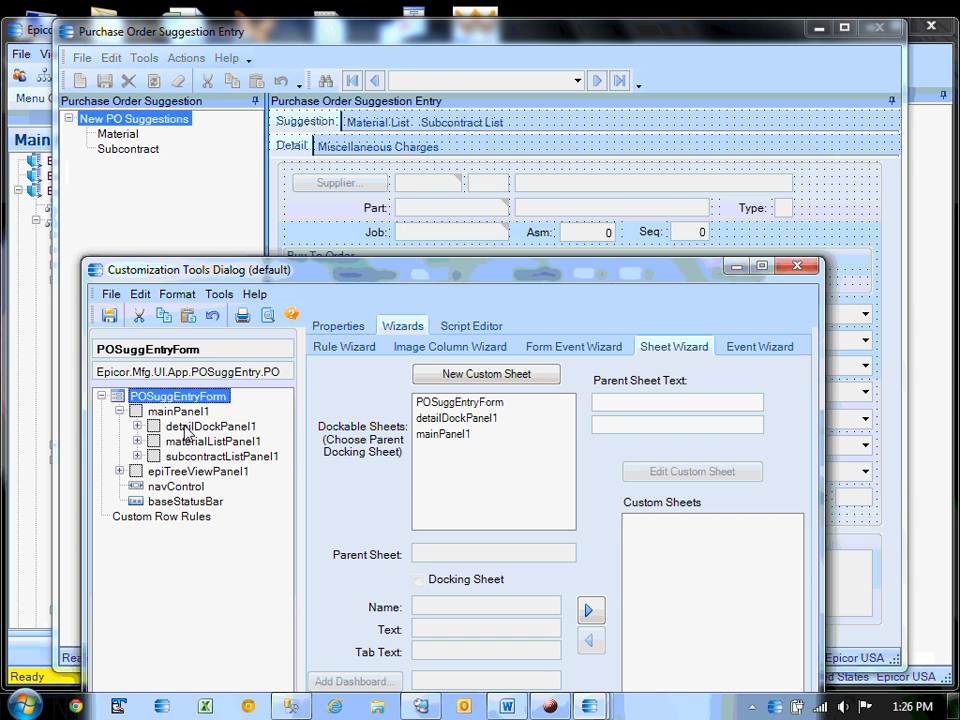
pyautogui.click(428, 434)
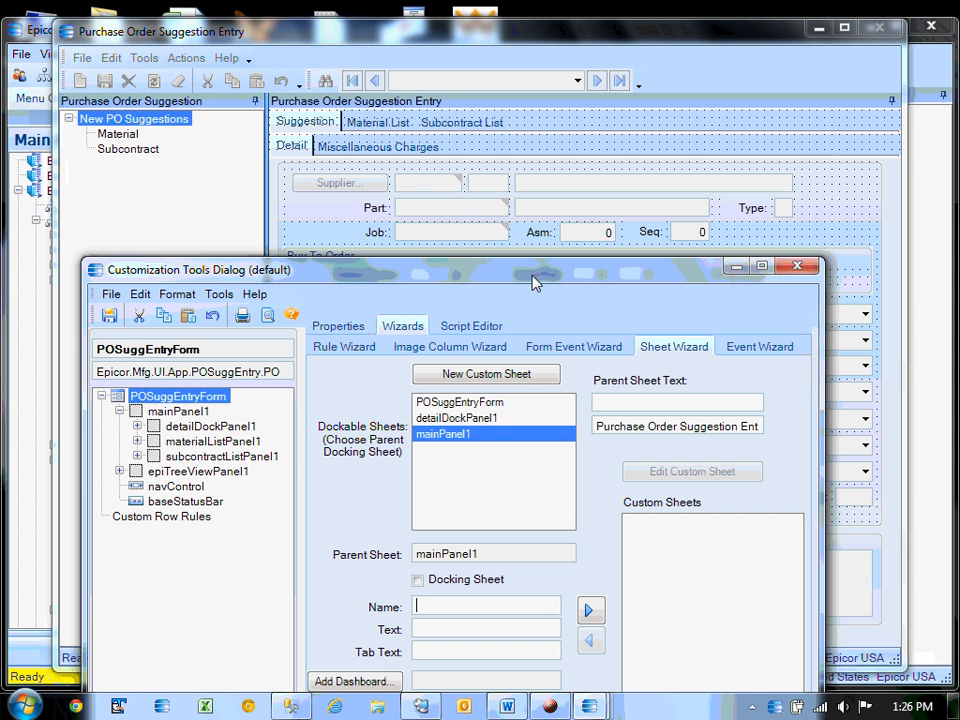
pyautogui.moveTo(532, 282); pyautogui.dragTo(506, 175)
# Set the sheet's name, text and tab text to test, then start adding a dashboard.
pyautogui.click(414, 500)
pyautogui.write('te')
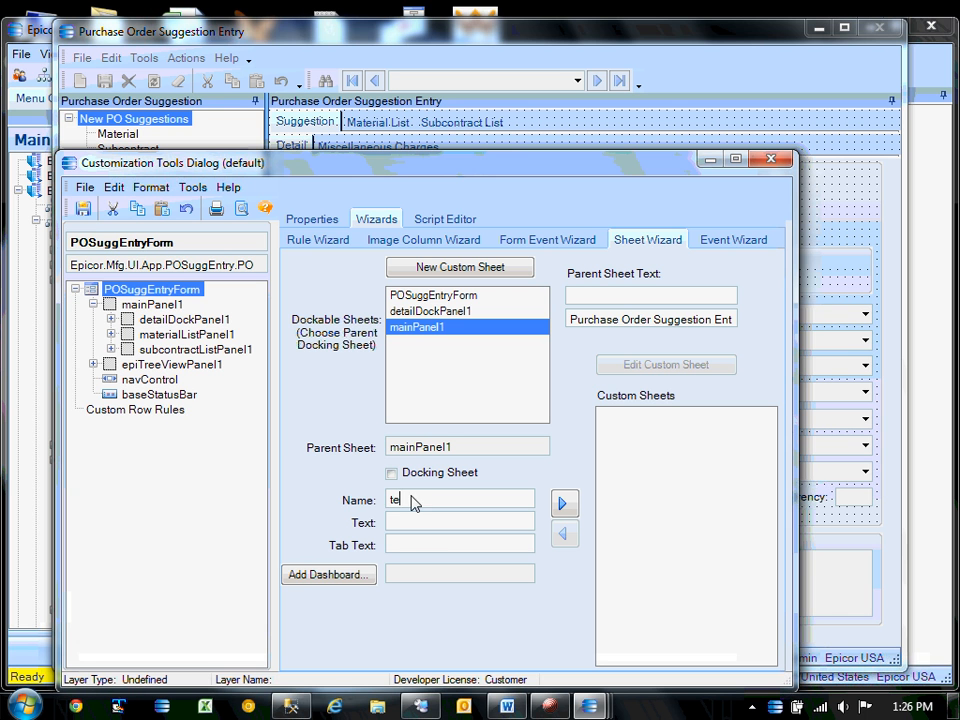
pyautogui.write('st')
pyautogui.click(416, 524)
pyautogui.write('test')
pyautogui.click(428, 550)
pyautogui.write('tes')
pyautogui.click(330, 575)
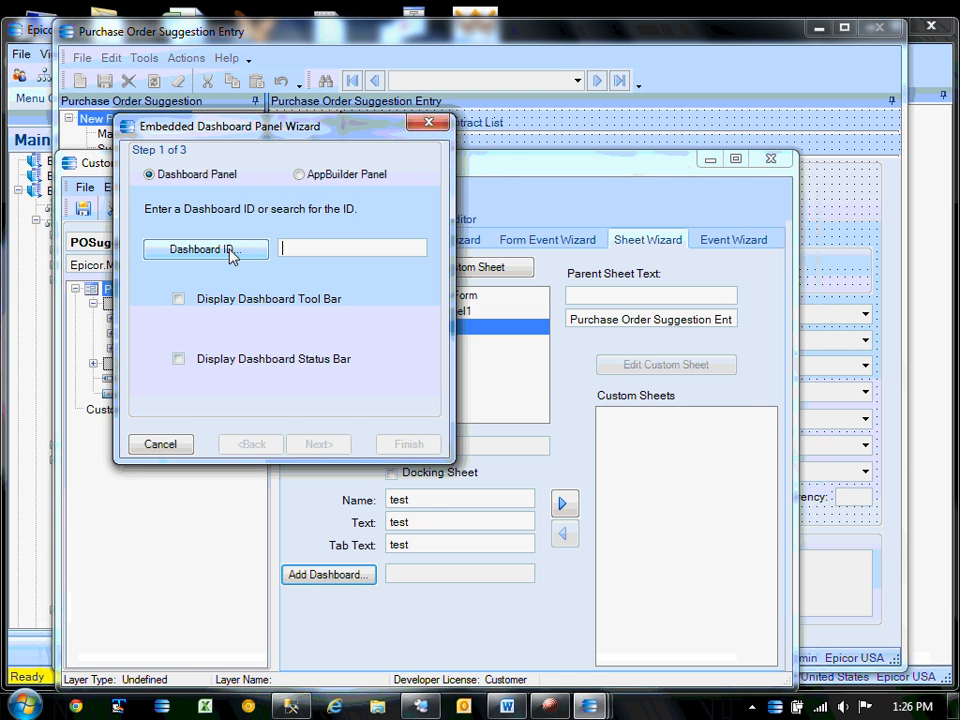
# Paste the EPIC03-testsug dashboard ID and dismiss the Invalid Dashboard Definition error.
pyautogui.click(306, 249)
pyautogui.write('EPIC03-testsug')
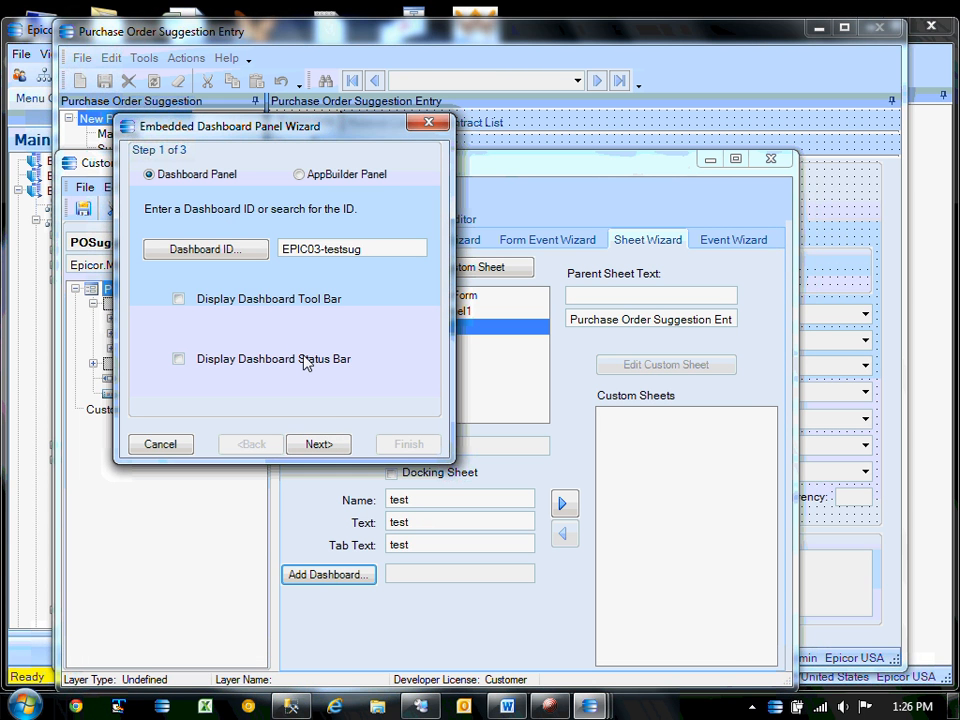
pyautogui.click(322, 448)
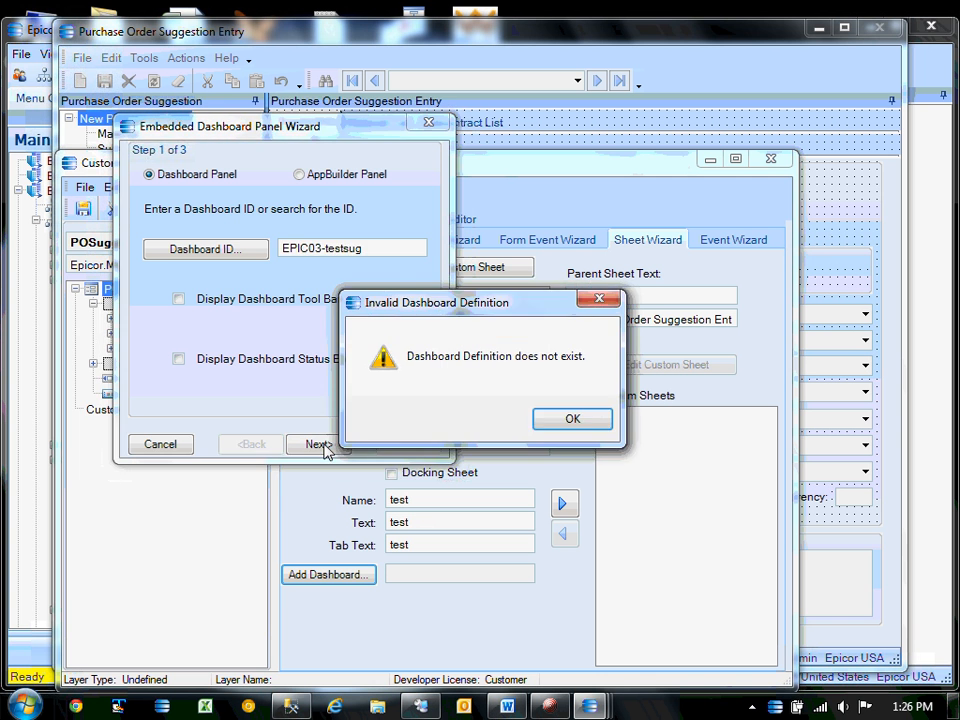
pyautogui.click(590, 423)
pyautogui.click(388, 256)
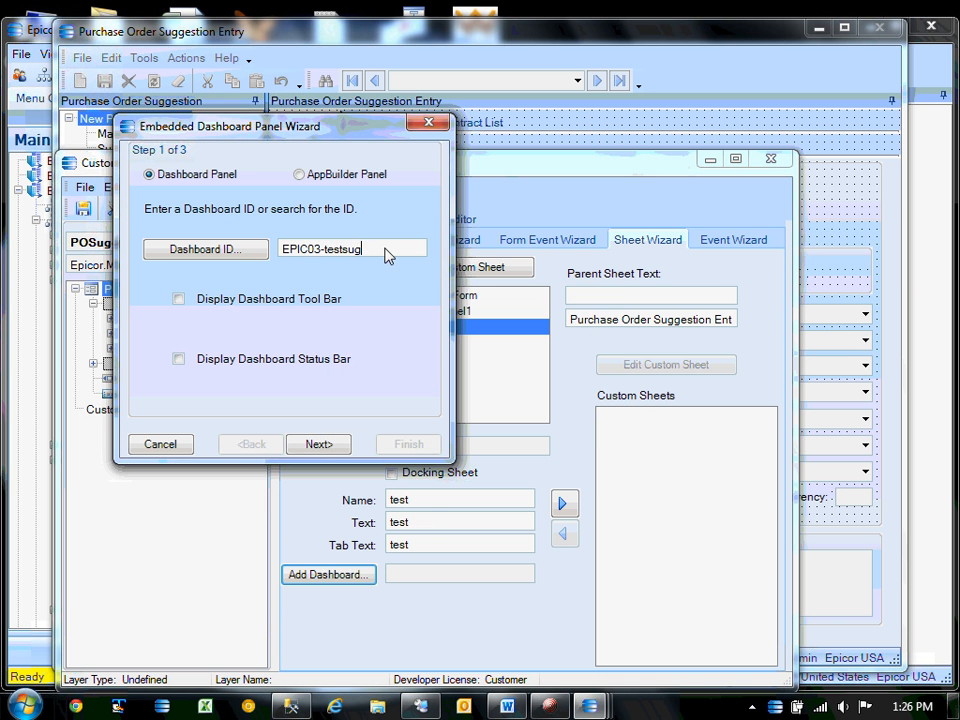
# Replace the rejected ID with dashboard ID test and advance to the subscribe/publish step.
pyautogui.press('Tab')
pyautogui.click(568, 422)
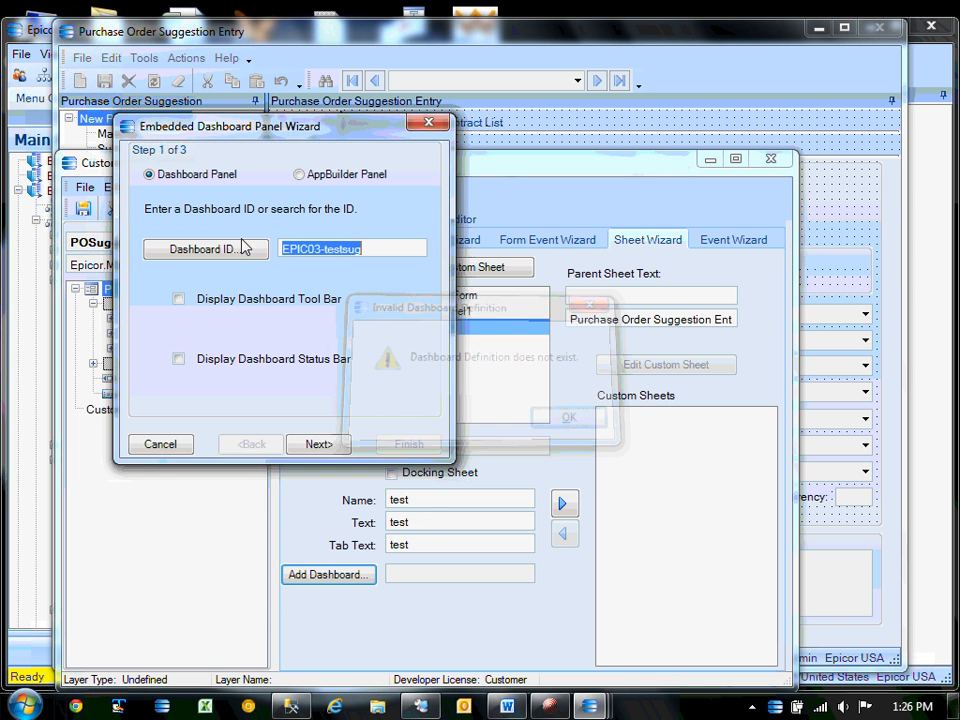
pyautogui.click(261, 255)
pyautogui.press('Return')
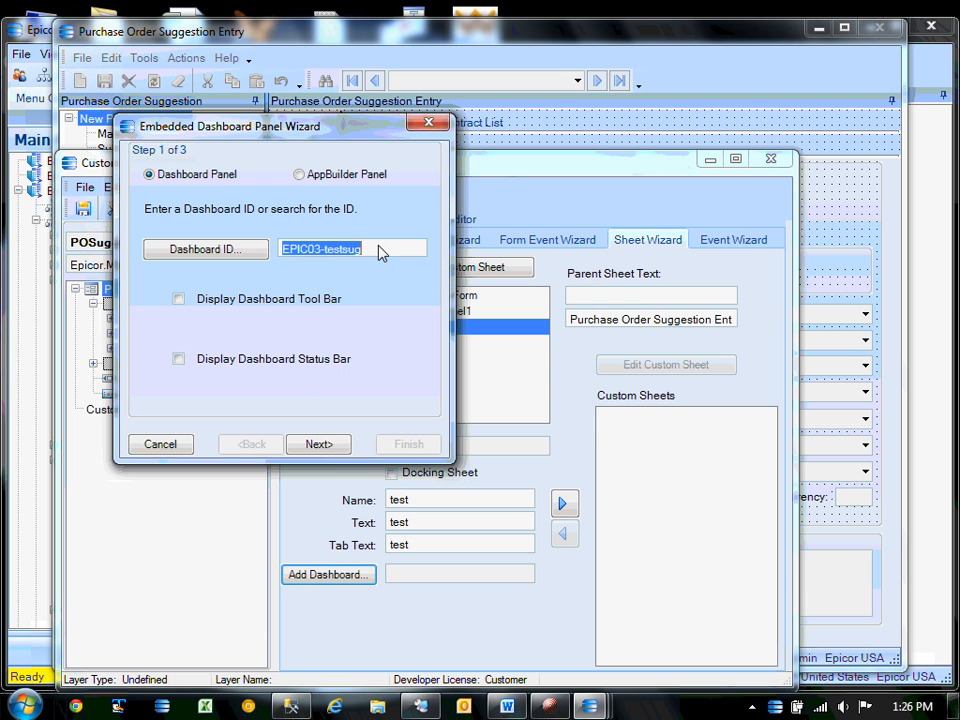
pyautogui.write('test')
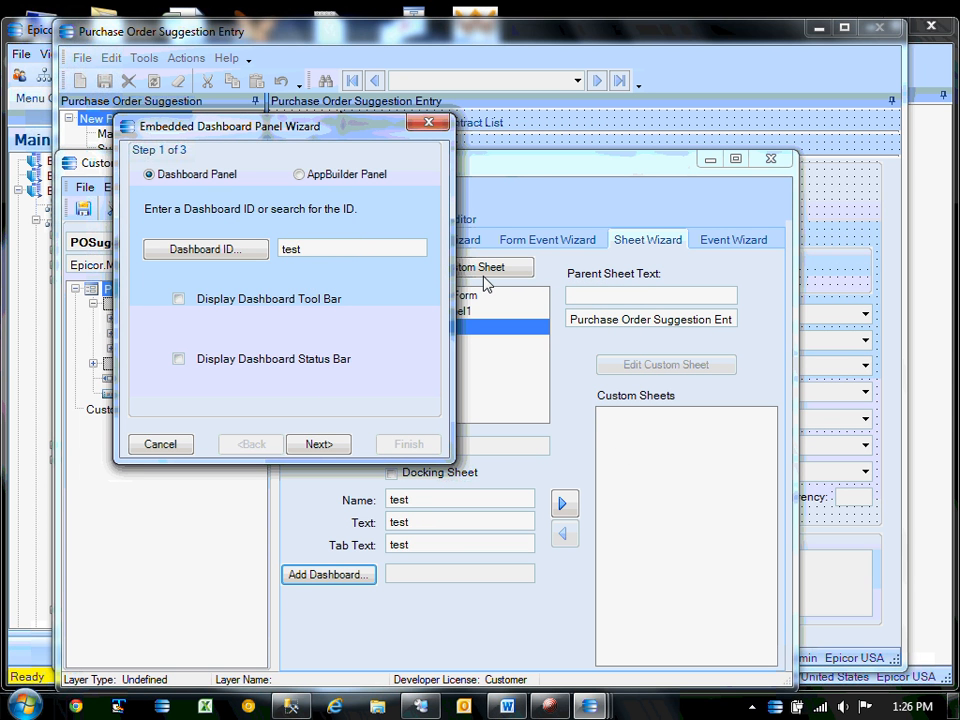
pyautogui.press('Tab')
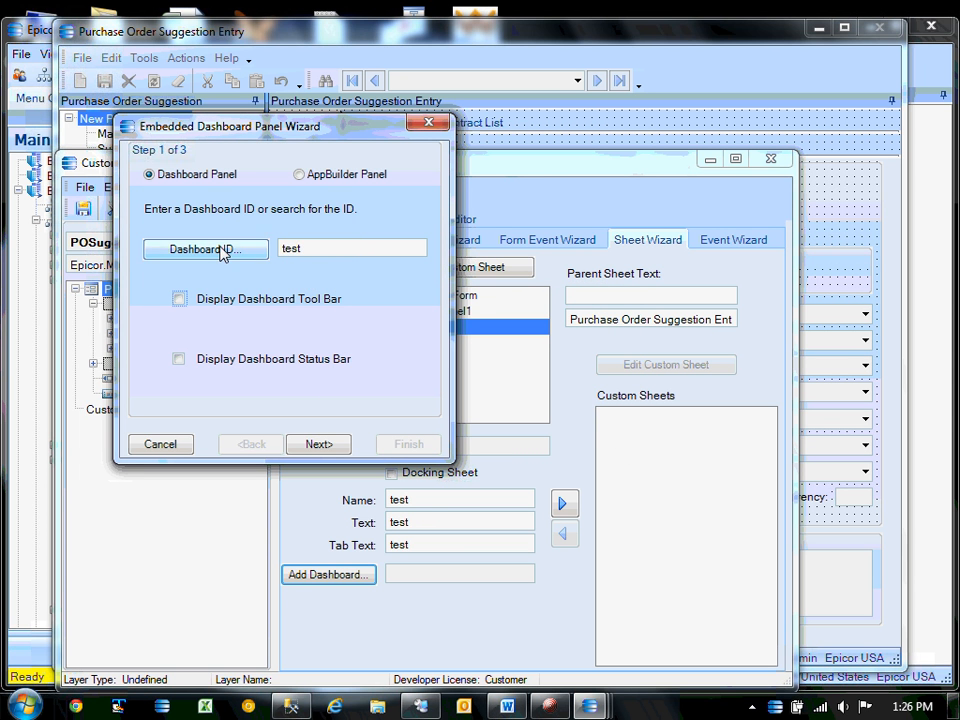
pyautogui.click(318, 444)
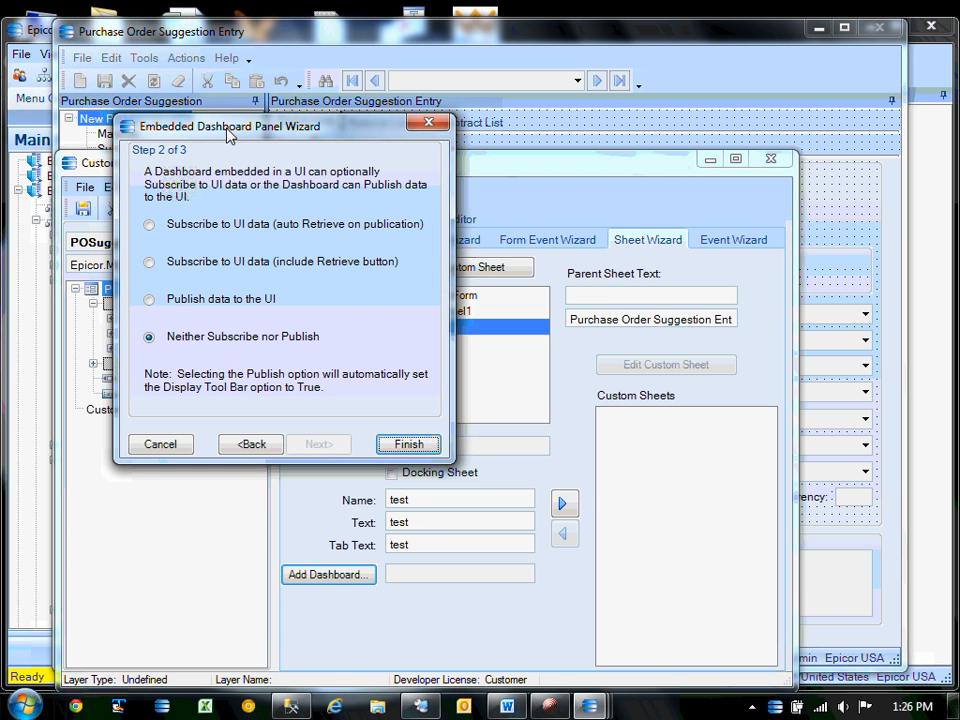
# Make the embedded dashboard subscribe to UI data with auto Retrieve.
pyautogui.moveTo(228, 130); pyautogui.dragTo(380, 140)
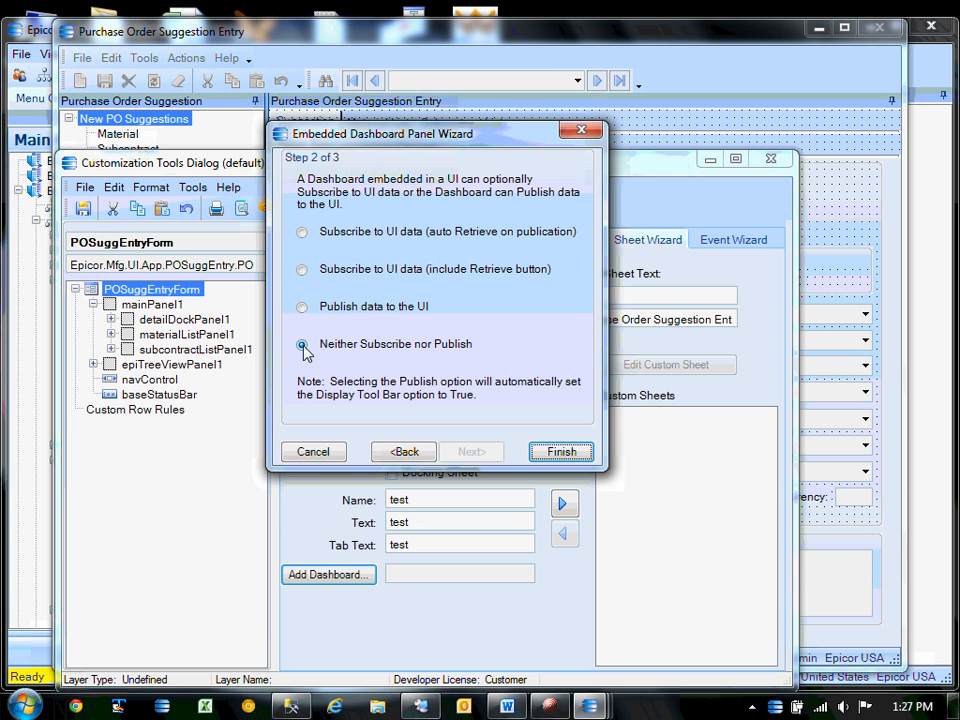
pyautogui.click(302, 231)
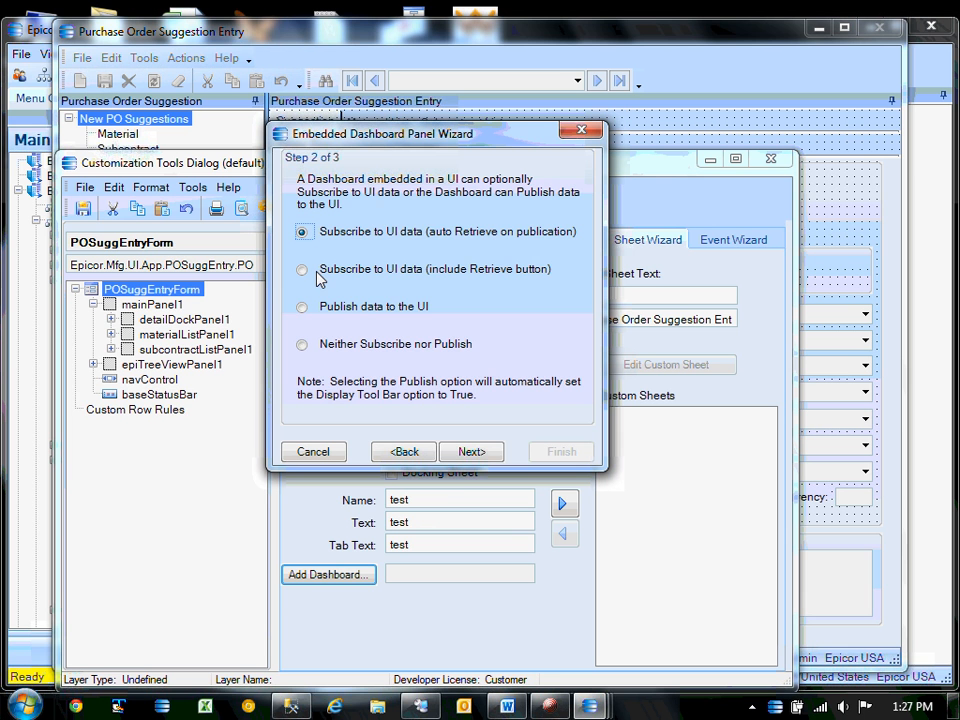
pyautogui.click(470, 452)
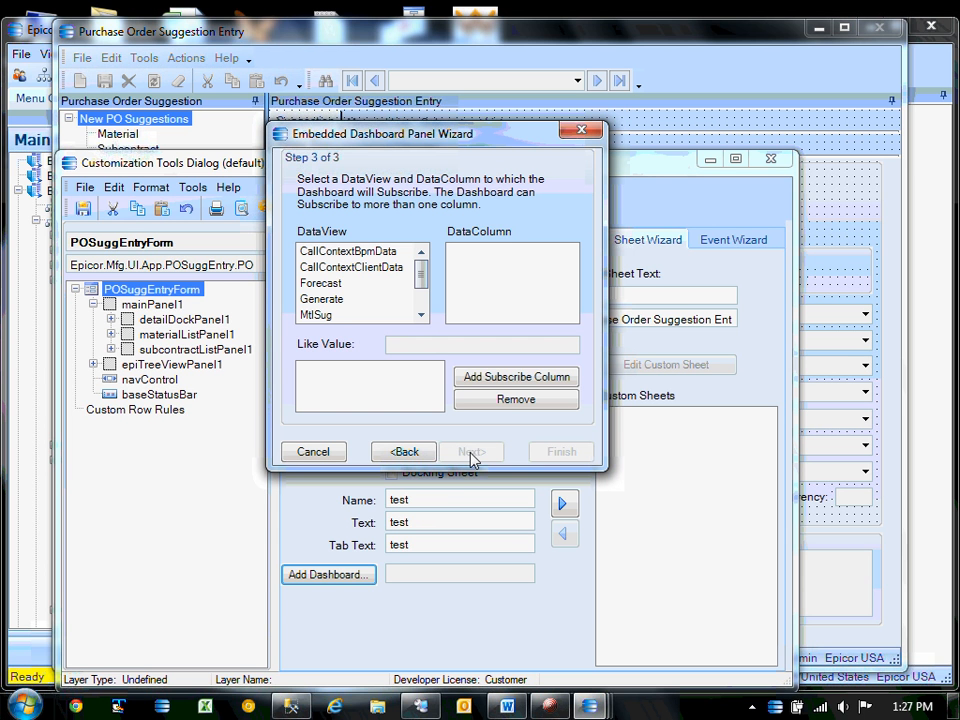
# Add MtlSug's PartNum as the subscribe column for Part.PartNum and finish the wizard.
pyautogui.click(316, 315)
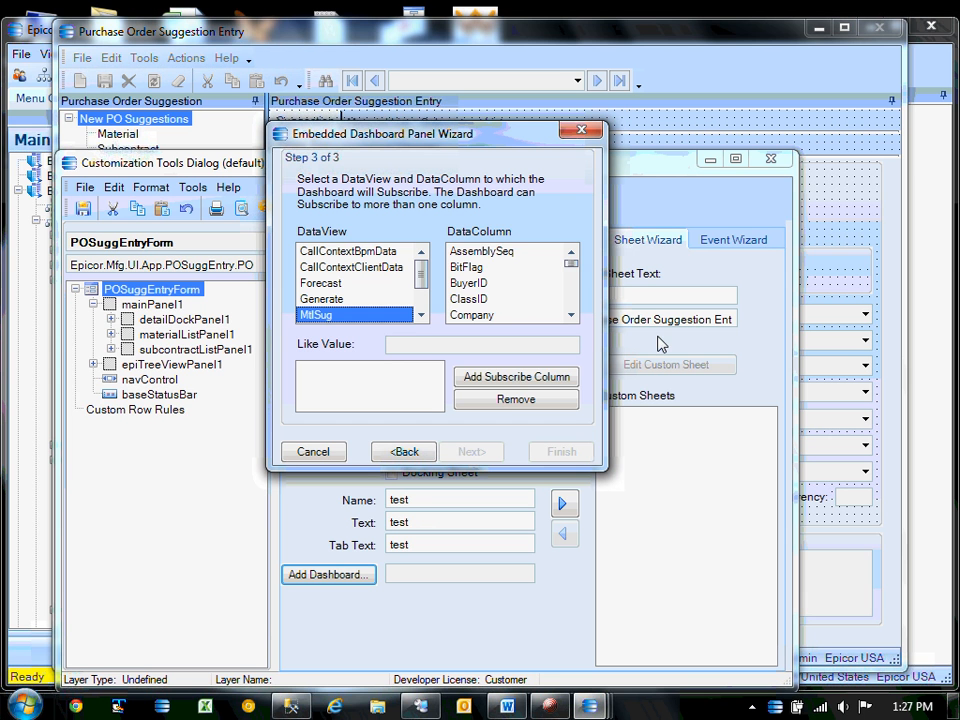
pyautogui.click(571, 315)
pyautogui.click(571, 315)
pyautogui.click(571, 315)
pyautogui.click(571, 315)
pyautogui.click(571, 315)
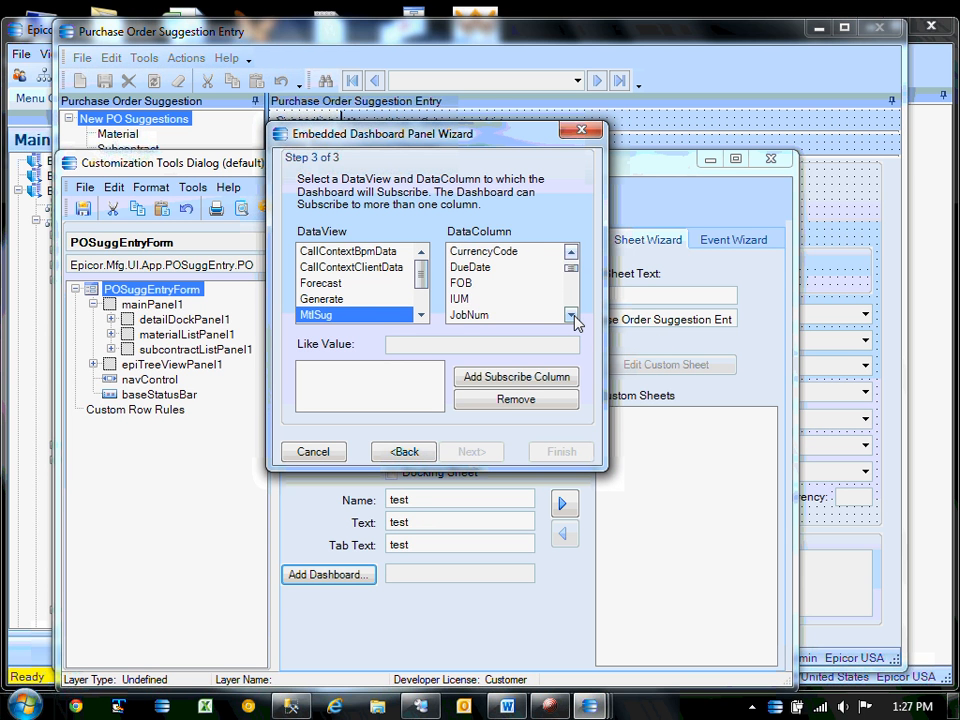
pyautogui.click(571, 315)
pyautogui.click(571, 315)
pyautogui.click(571, 315)
pyautogui.click(571, 315)
pyautogui.click(571, 315)
pyautogui.click(571, 315)
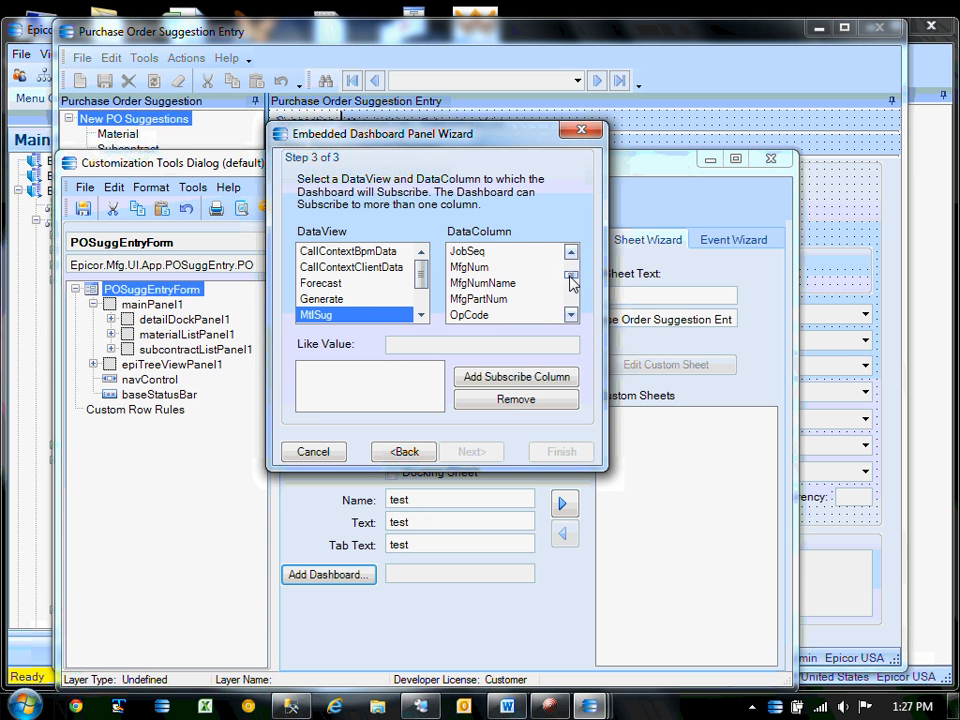
pyautogui.click(571, 315)
pyautogui.click(571, 315)
pyautogui.click(571, 315)
pyautogui.click(571, 315)
pyautogui.click(571, 315)
pyautogui.click(571, 315)
pyautogui.click(571, 315)
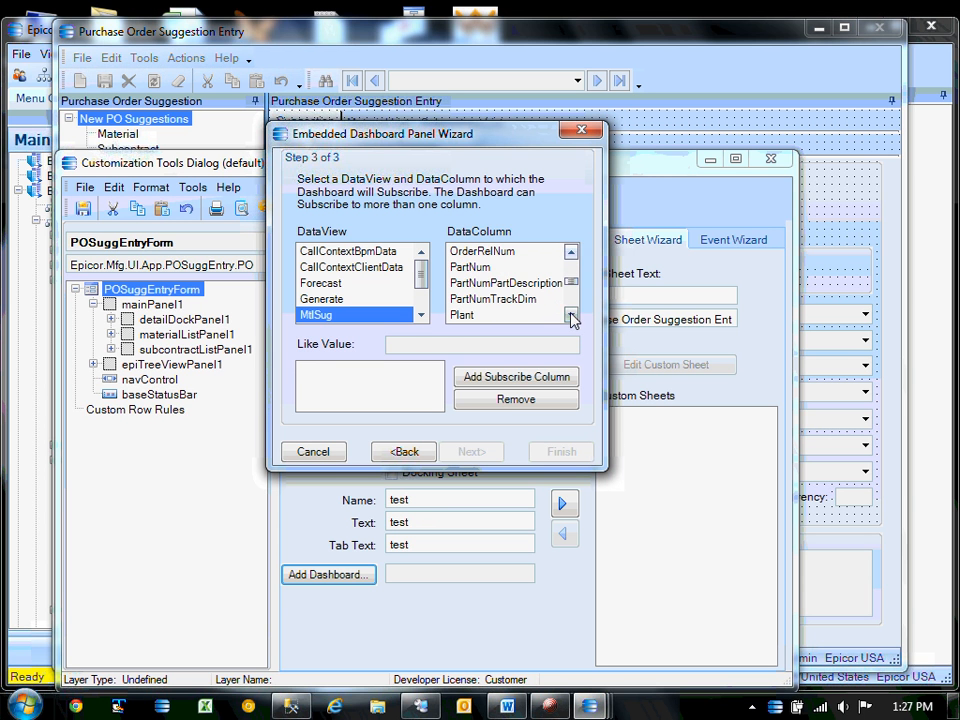
pyautogui.click(485, 267)
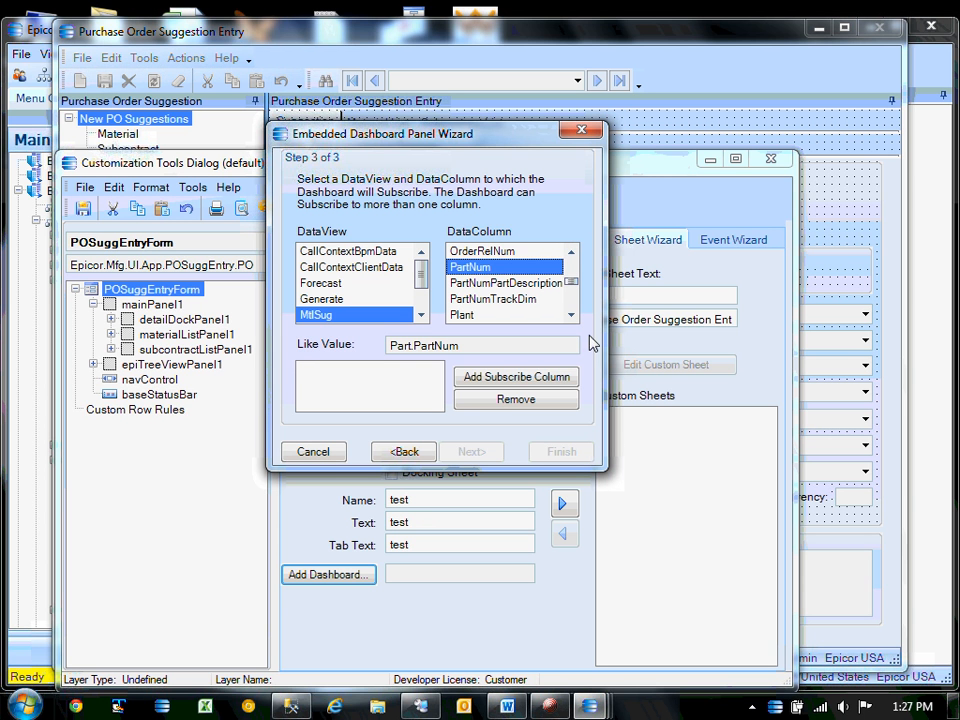
pyautogui.click(519, 380)
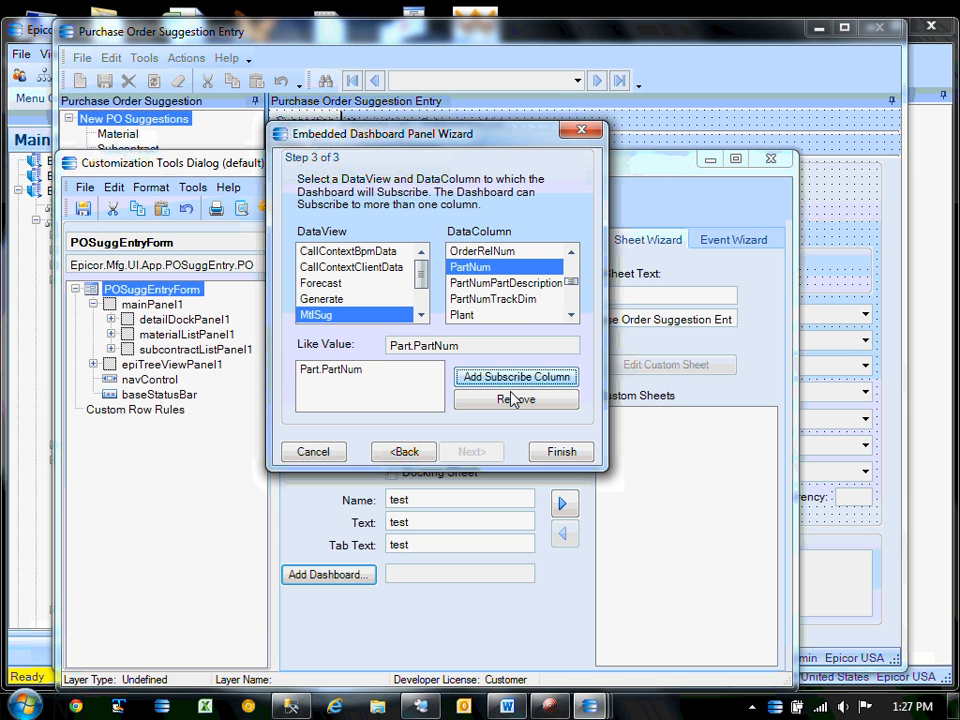
pyautogui.click(557, 452)
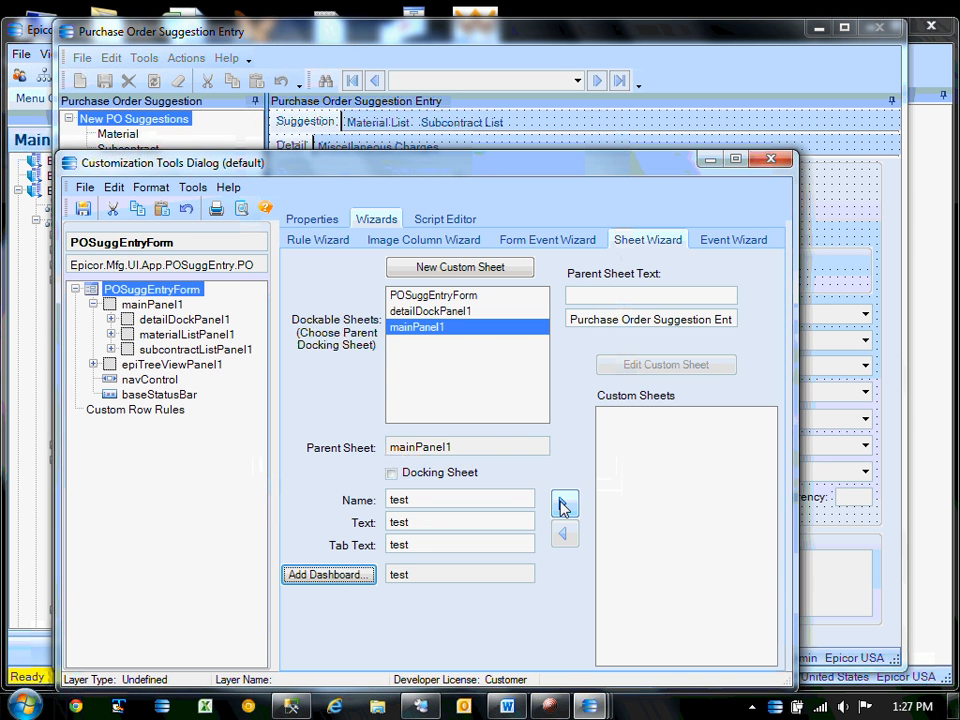
# Add the test sheet under mainPanel1 and start saving an all-companies customization named test.
pyautogui.click(562, 507)
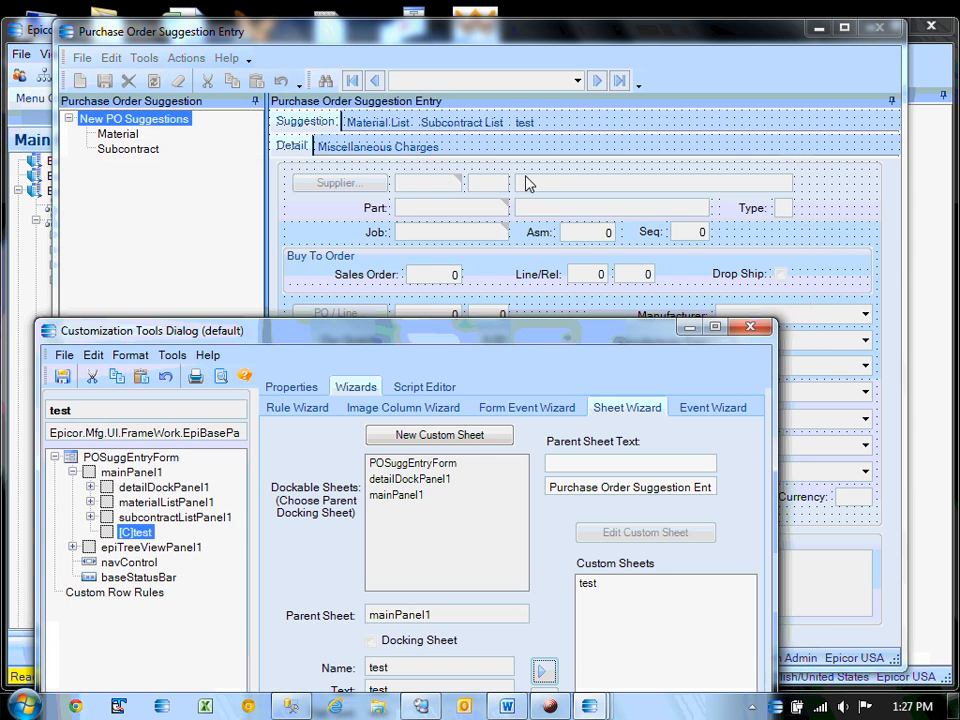
pyautogui.moveTo(514, 338); pyautogui.dragTo(556, 198)
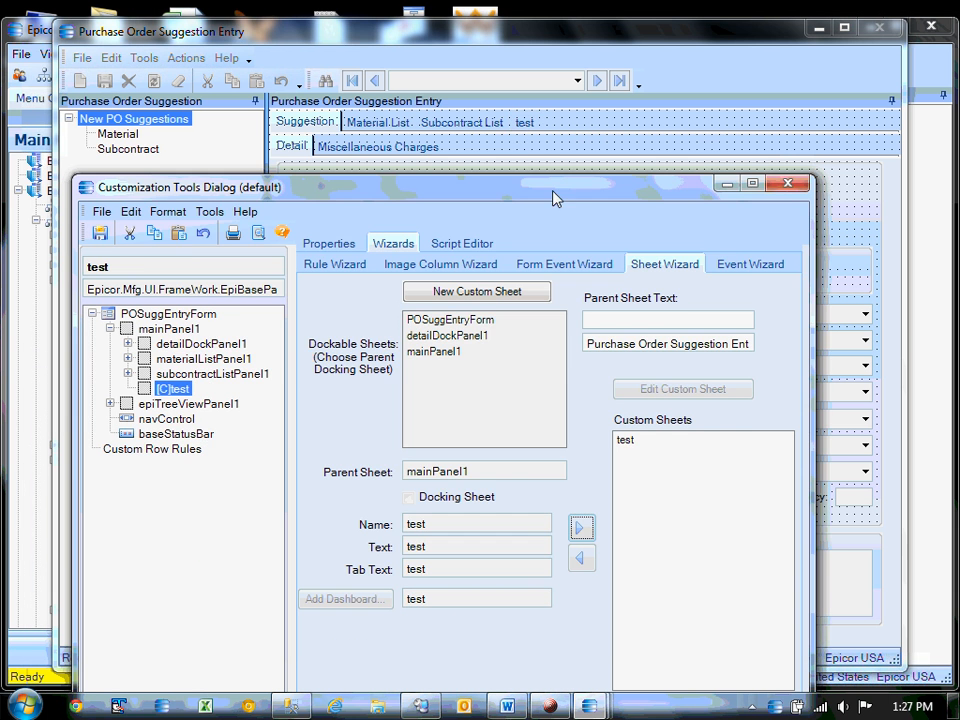
pyautogui.click(100, 232)
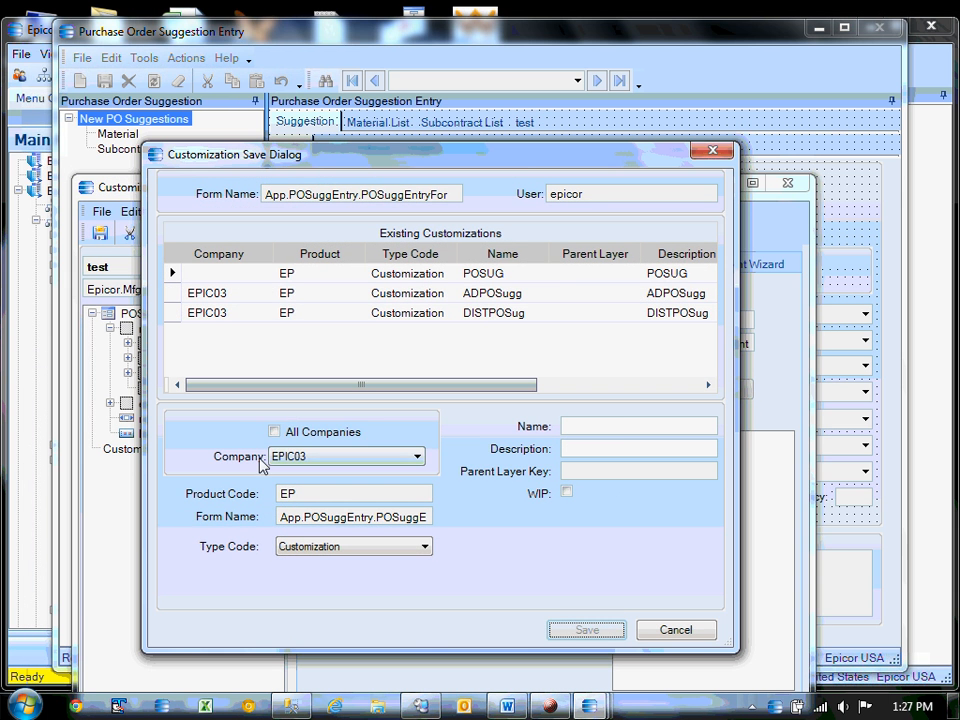
pyautogui.click(274, 431)
pyautogui.click(614, 429)
pyautogui.write('test')
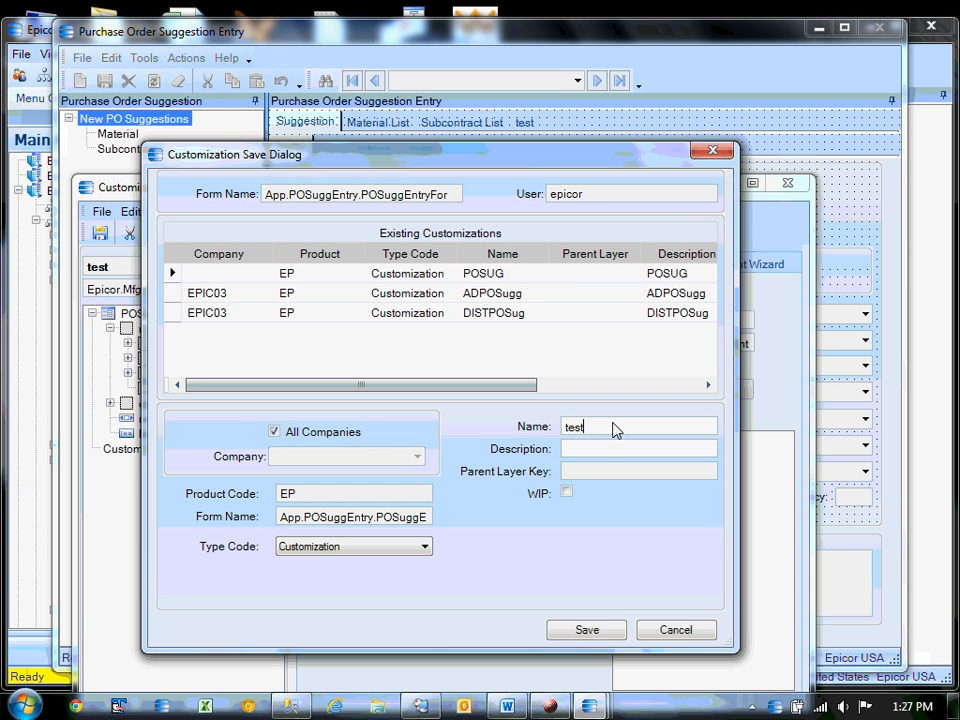
# Save the customization with description test, then close the customization and PO suggestion windows.
pyautogui.click(603, 452)
pyautogui.write('test')
pyautogui.click(598, 632)
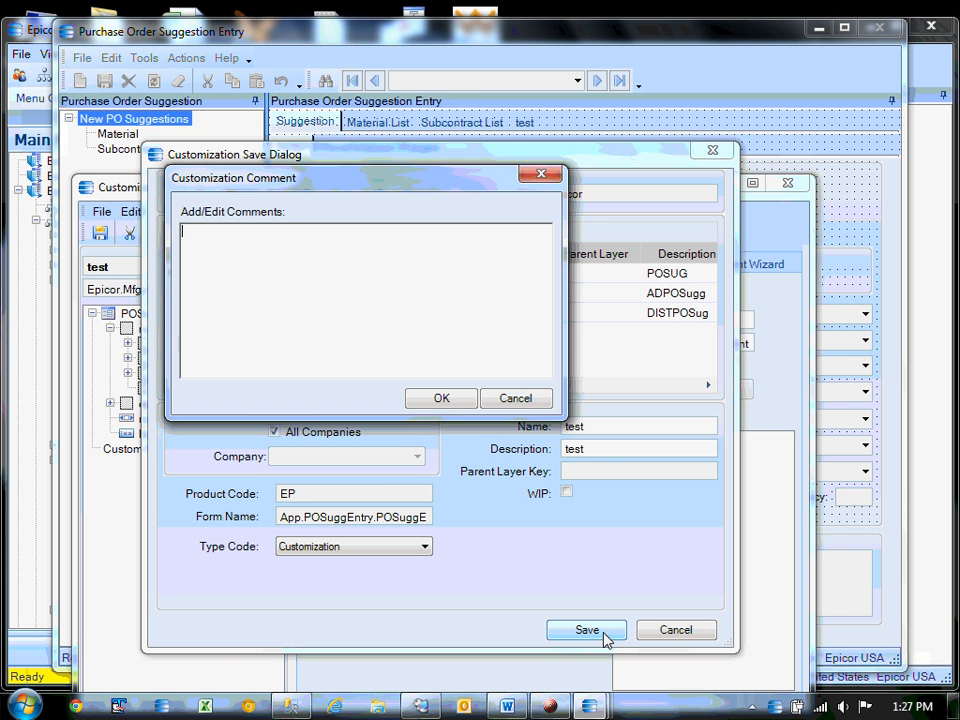
pyautogui.click(450, 400)
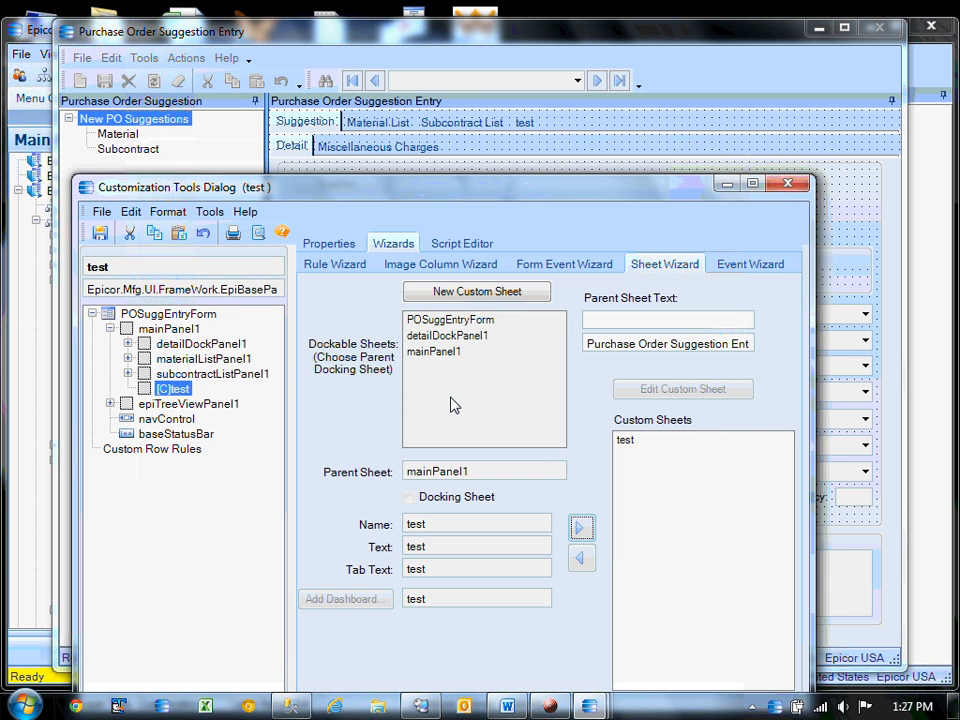
pyautogui.click(798, 190)
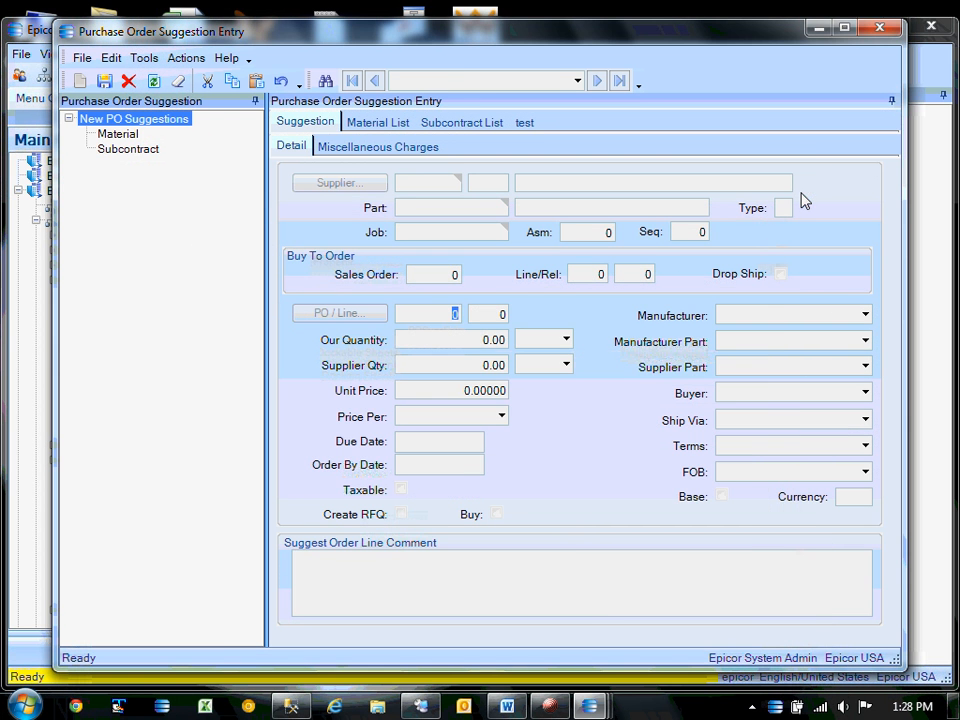
pyautogui.click(884, 30)
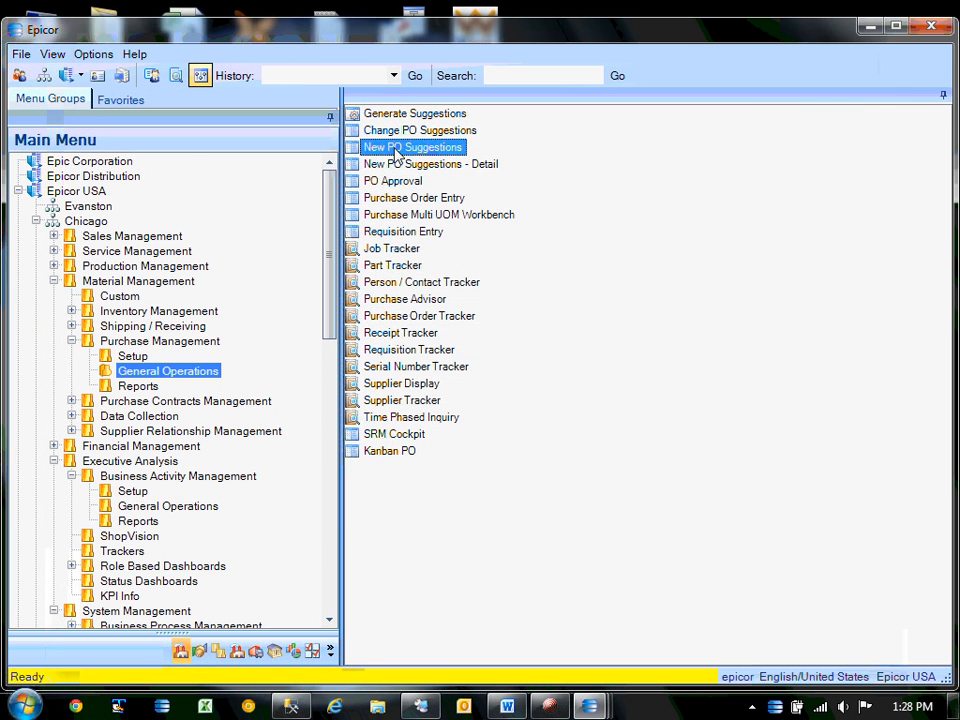
# Open New PO Suggestions with the test customization and load all search results.
pyautogui.doubleClick(398, 153)
pyautogui.click(236, 188)
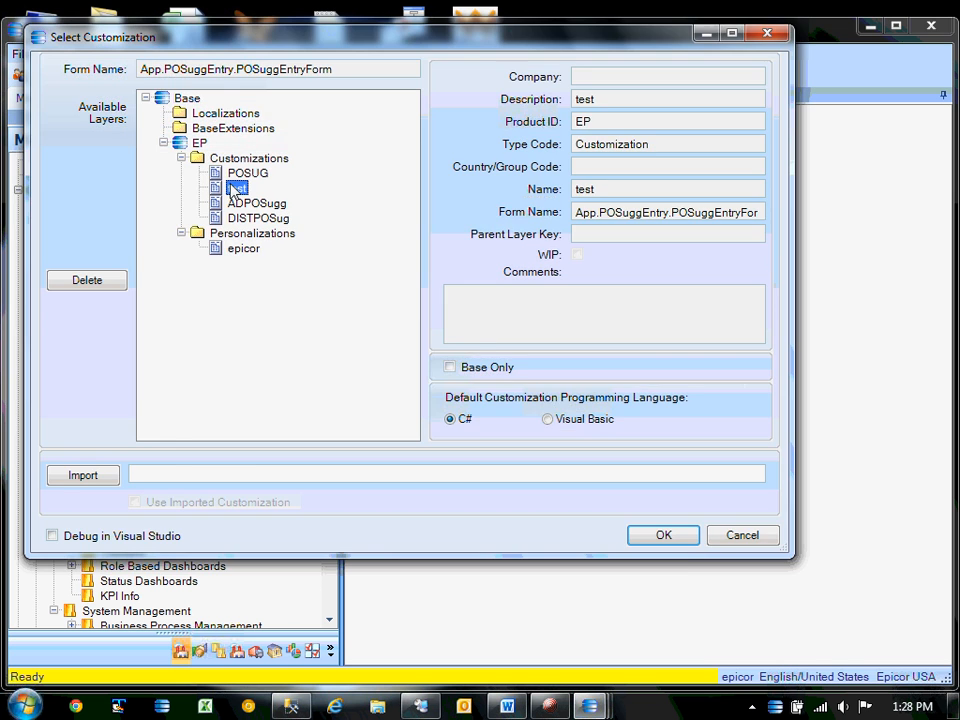
pyautogui.click(663, 536)
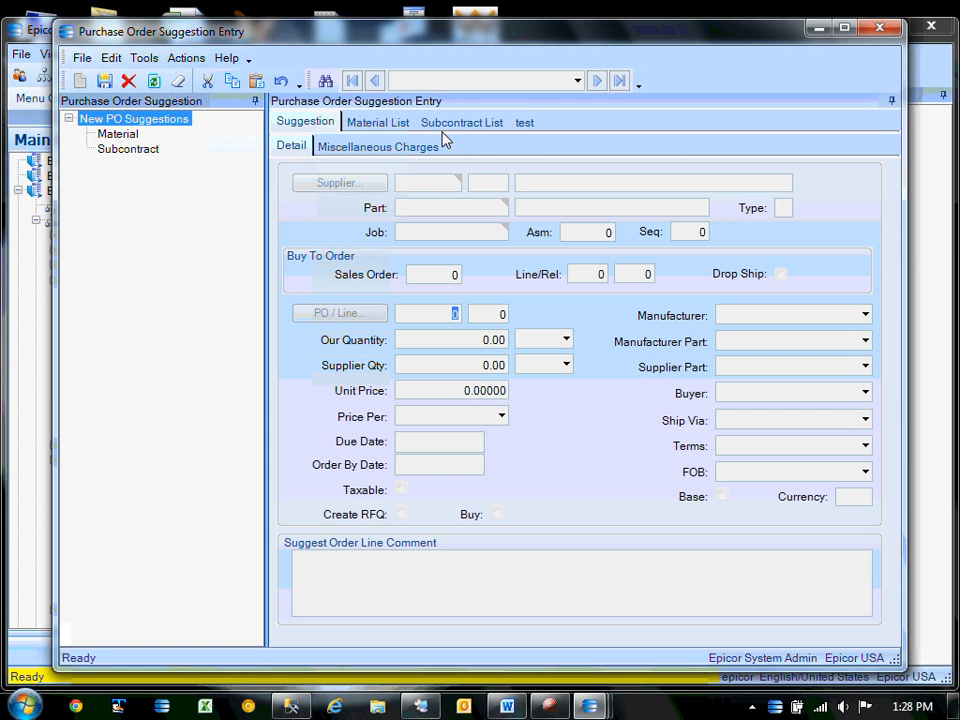
pyautogui.click(326, 80)
pyautogui.click(652, 131)
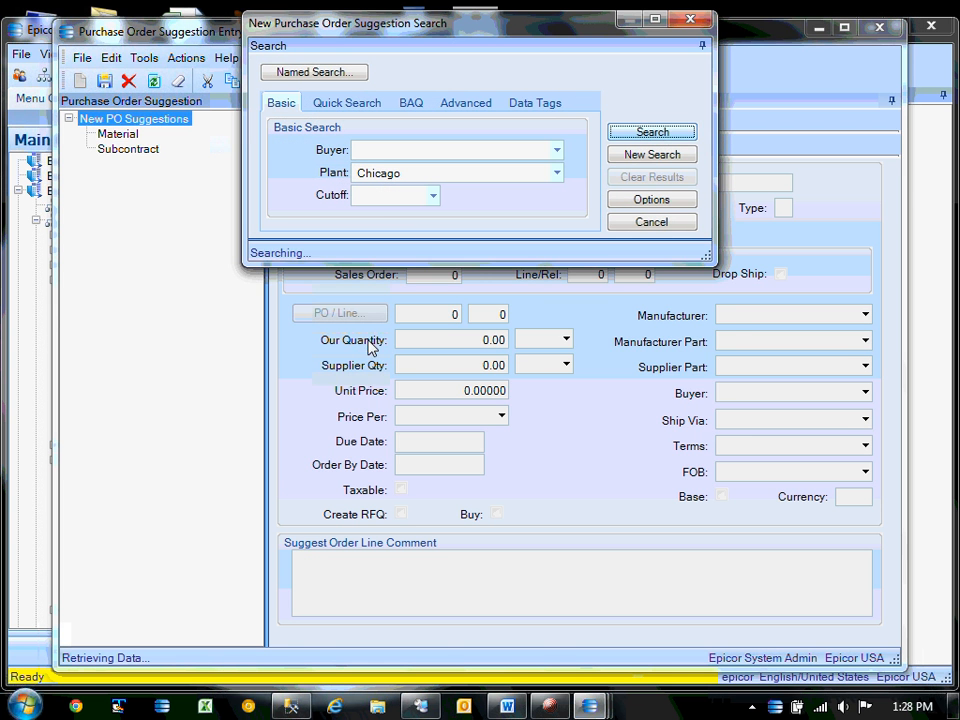
pyautogui.click(391, 418)
pyautogui.click(320, 417)
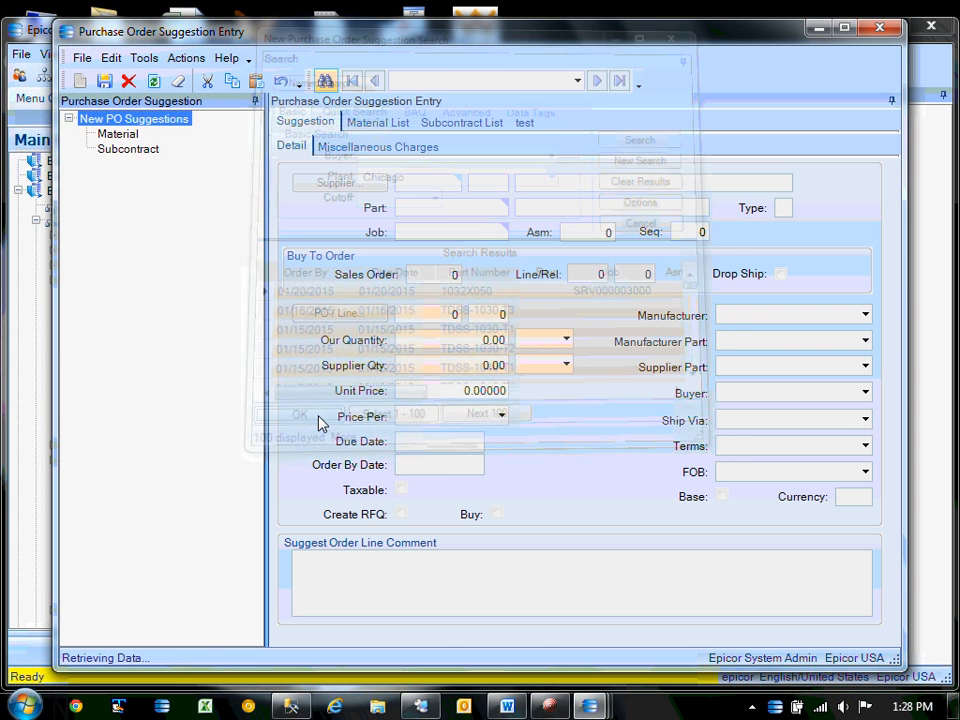
# View the unfiltered test sheet, dismiss the missing-filter warning, and minimize the window.
pyautogui.click(524, 121)
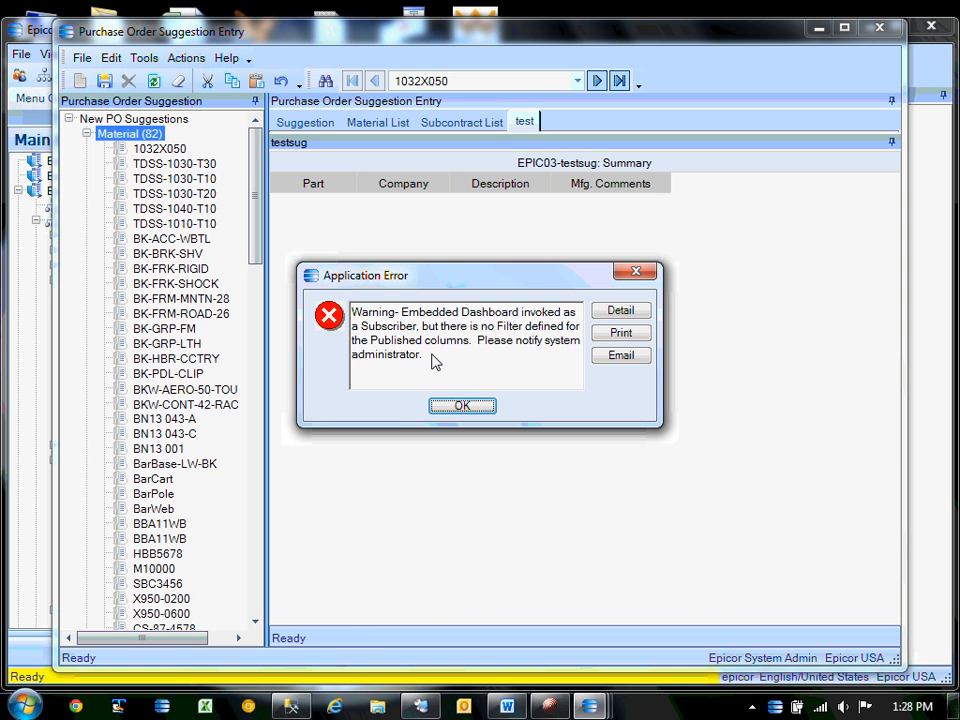
pyautogui.click(461, 407)
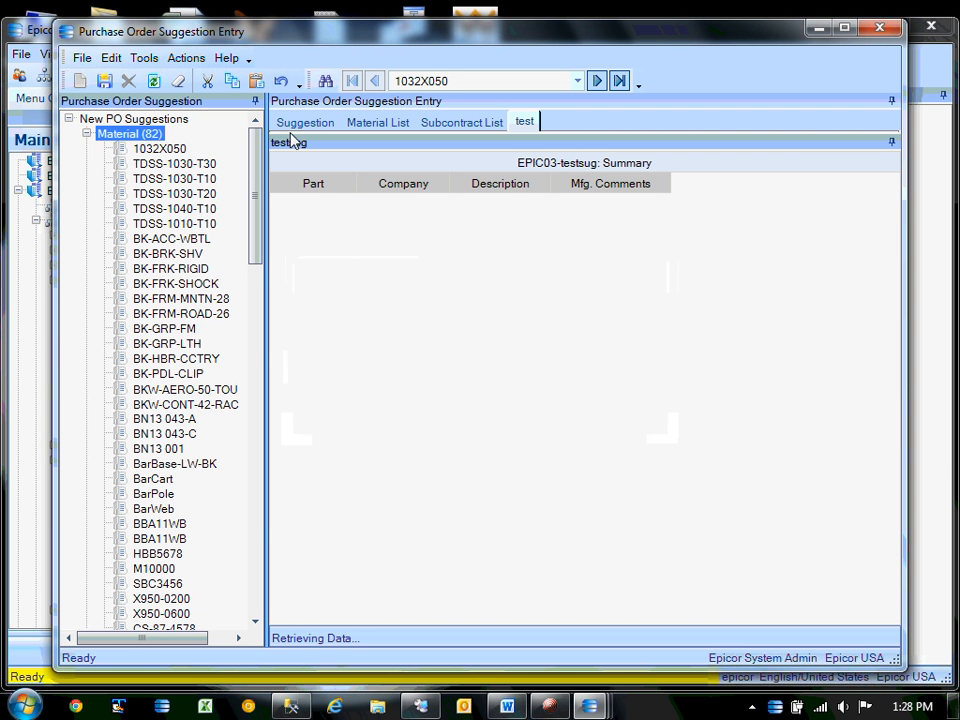
pyautogui.click(817, 30)
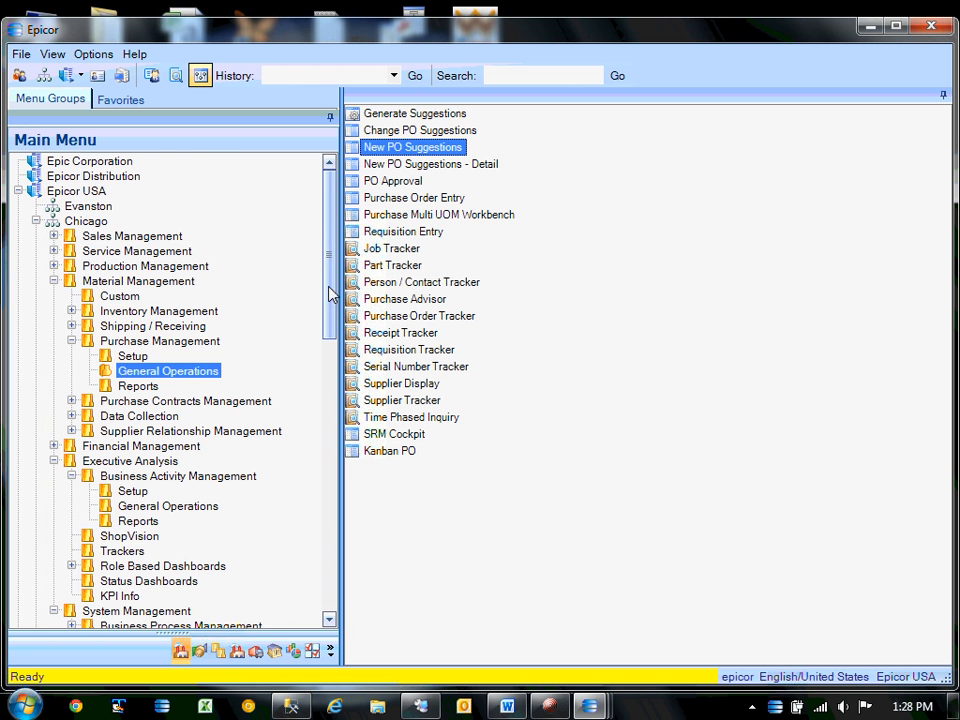
# Load dashboard definition test in the Dashboard designer and open its testsug query properties.
pyautogui.moveTo(328, 293); pyautogui.dragTo(336, 368)
pyautogui.click(170, 296)
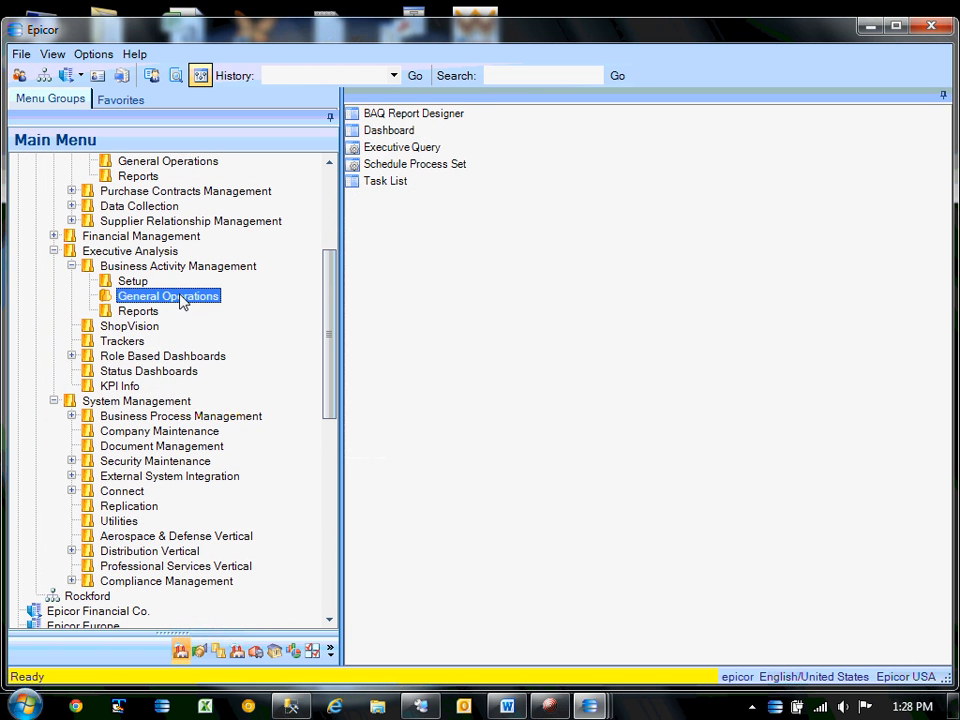
pyautogui.doubleClick(383, 131)
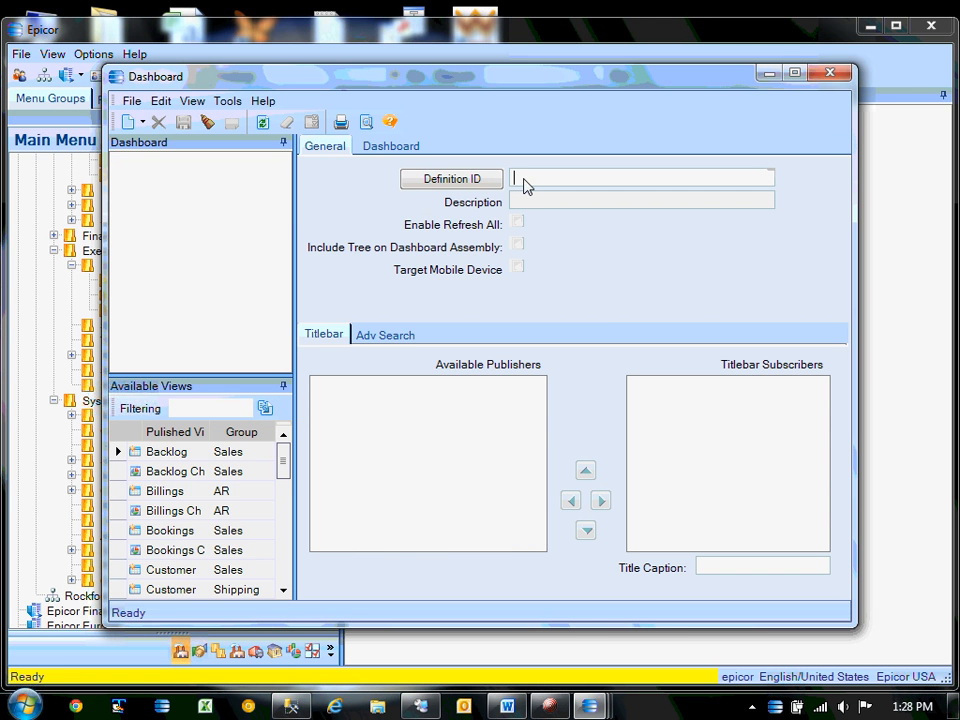
pyautogui.press('Tab')
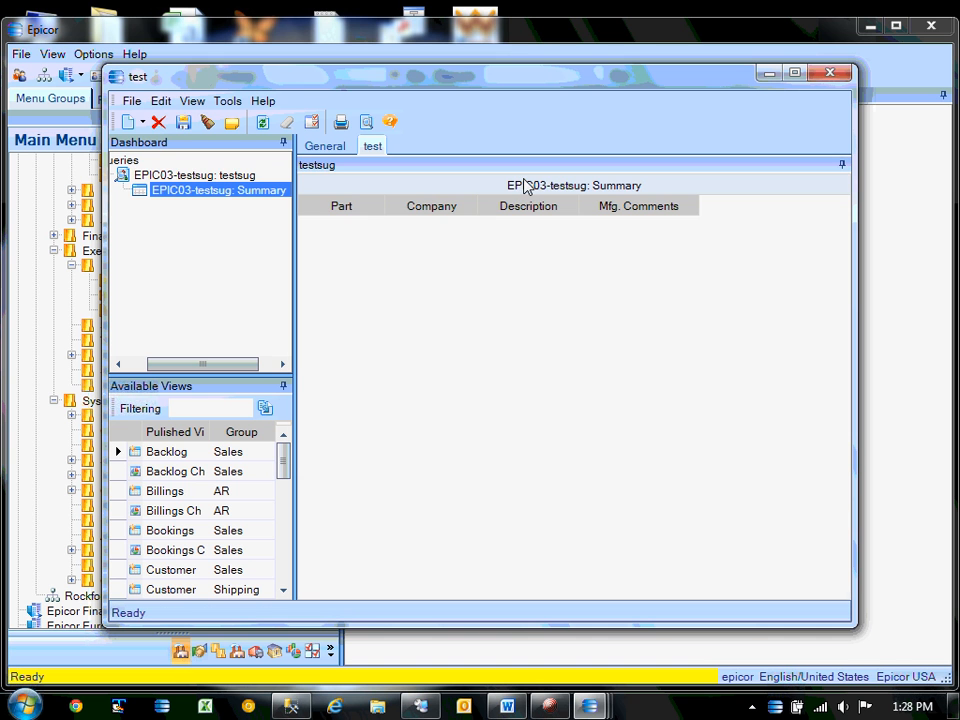
pyautogui.click(186, 176)
pyautogui.rightClick(184, 178)
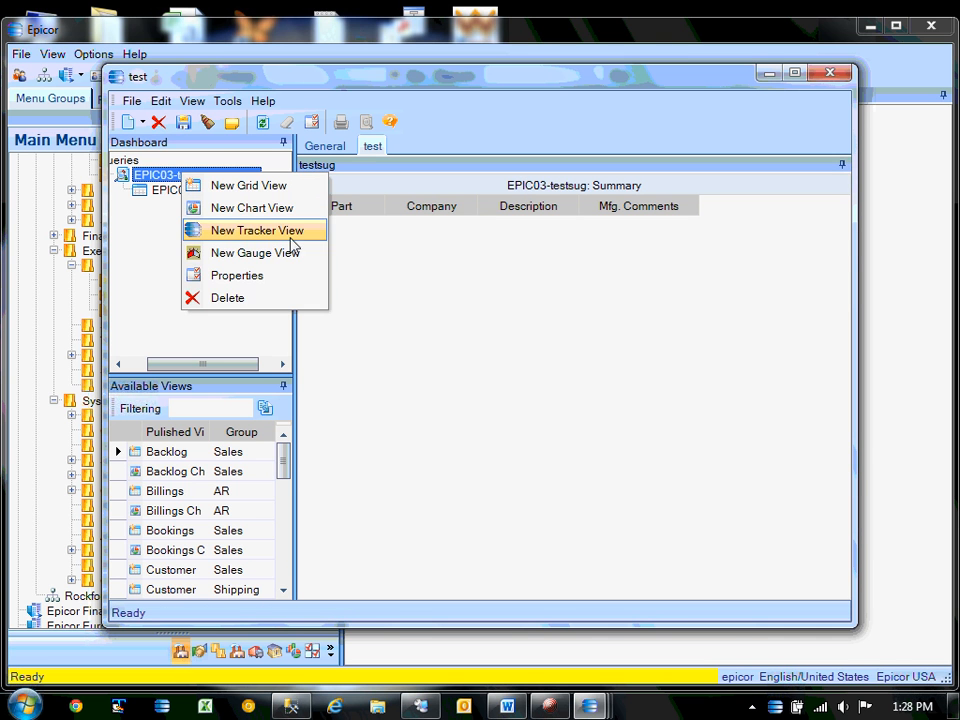
pyautogui.click(240, 278)
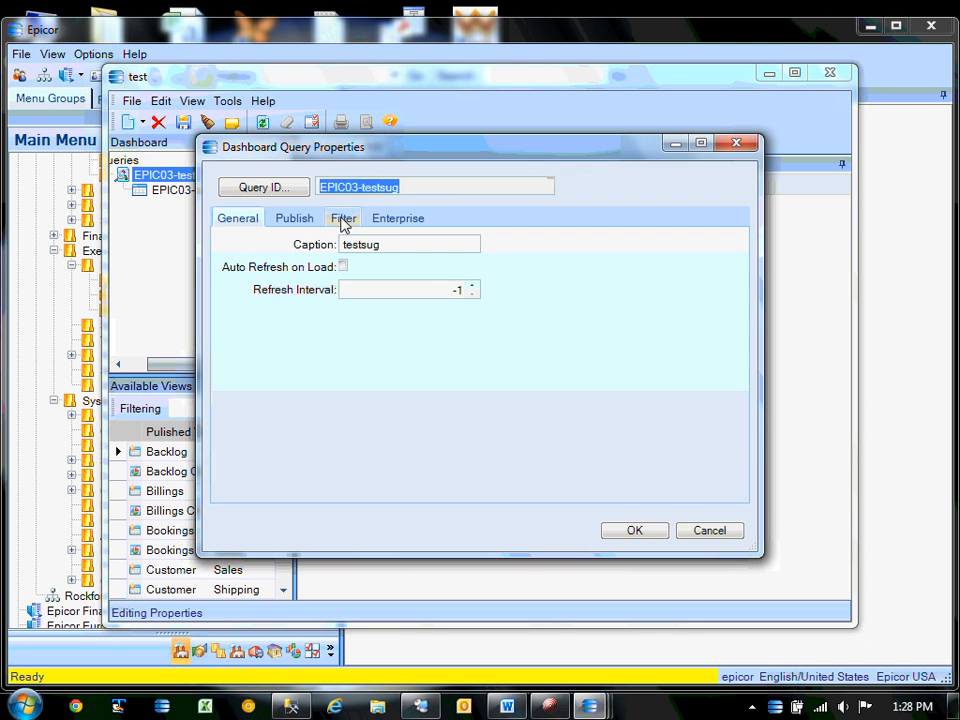
# Filter the testsug query so Part.PartNum = Dashboard Browse value.
pyautogui.click(343, 218)
pyautogui.click(352, 288)
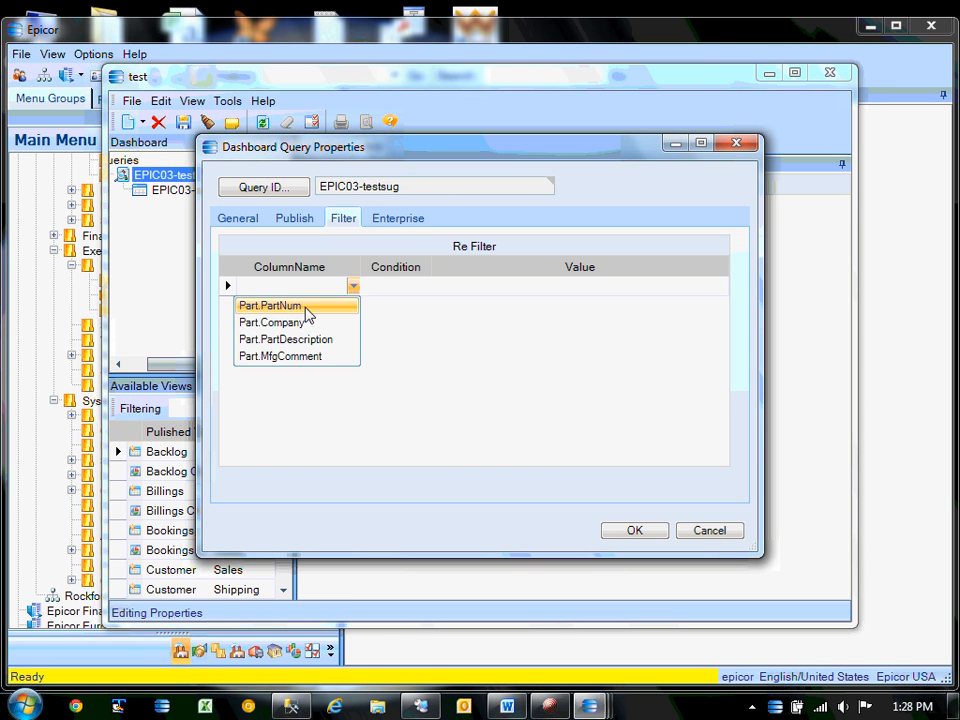
pyautogui.click(335, 307)
pyautogui.click(579, 287)
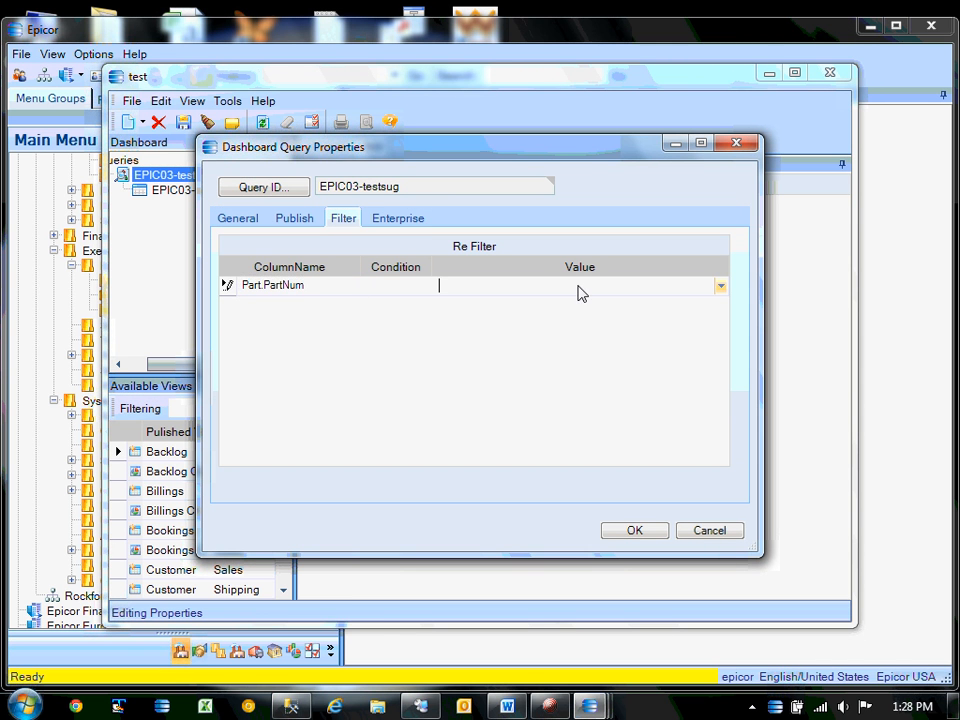
pyautogui.click(719, 287)
pyautogui.moveTo(719, 322); pyautogui.dragTo(727, 427)
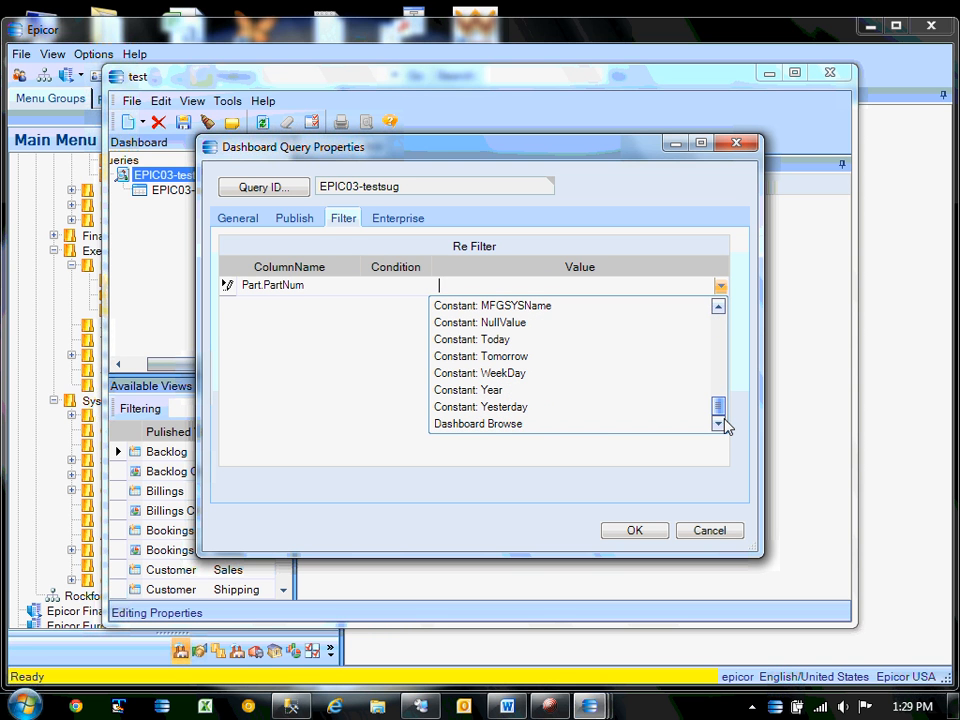
pyautogui.click(515, 425)
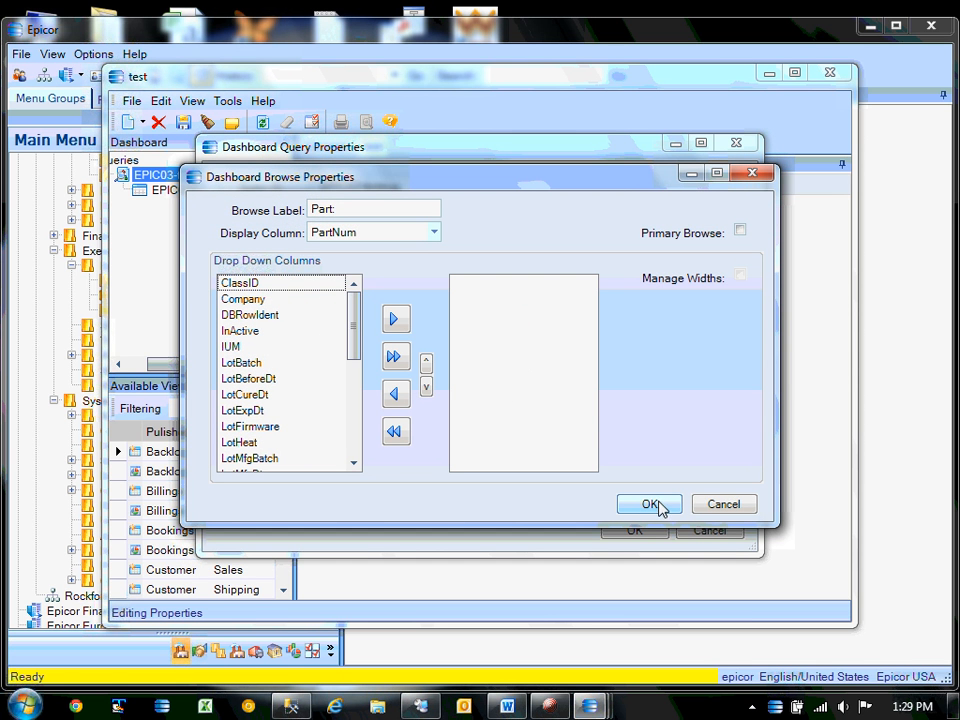
pyautogui.click(664, 506)
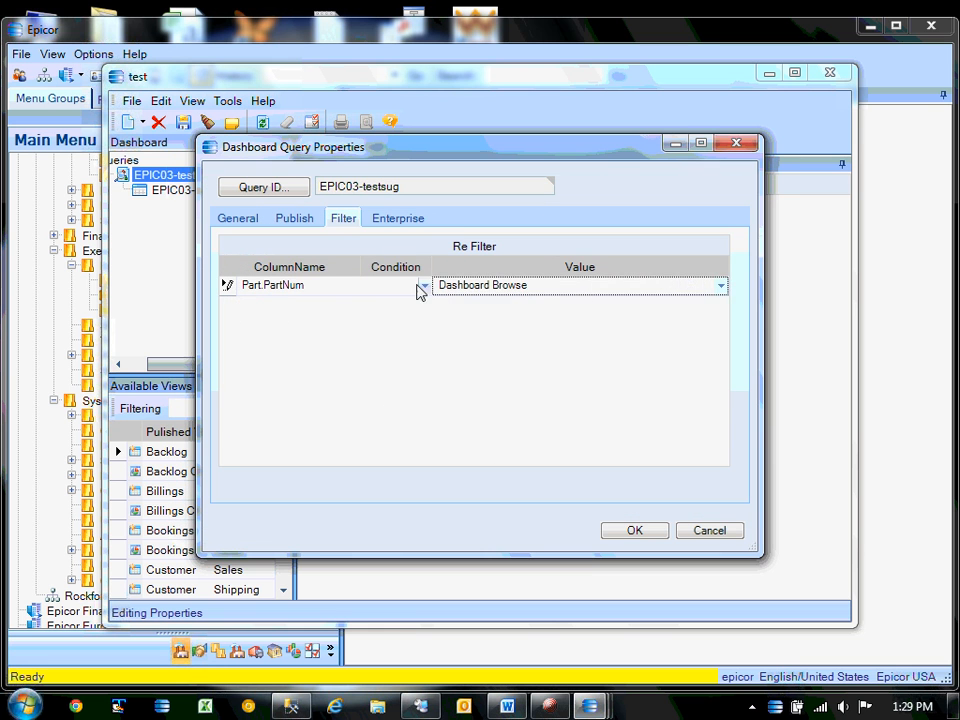
pyautogui.click(422, 286)
pyautogui.click(381, 307)
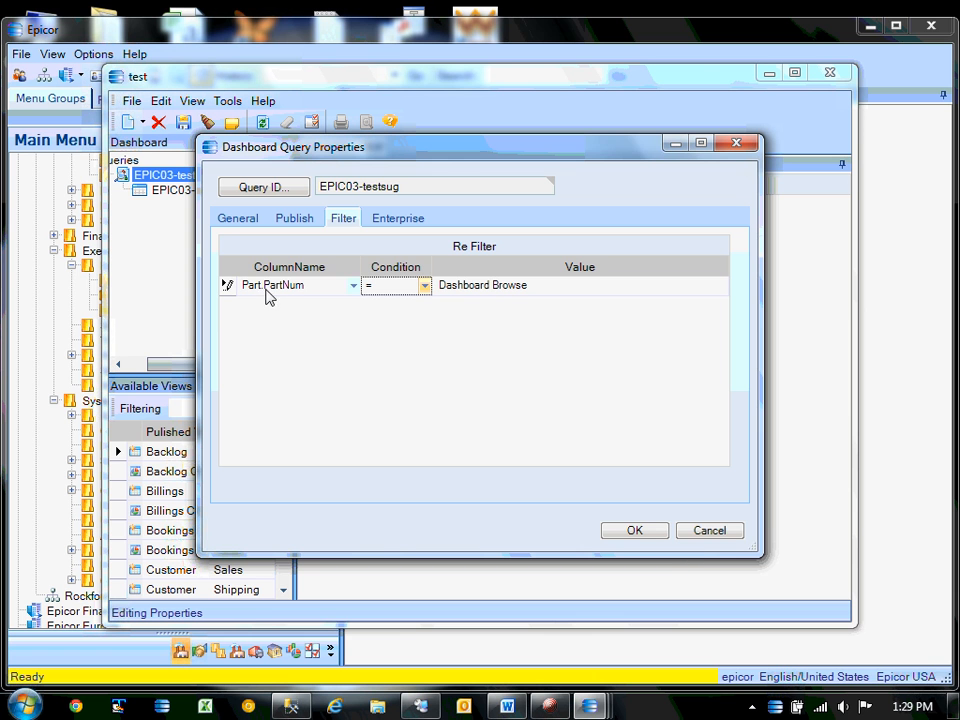
pyautogui.click(644, 533)
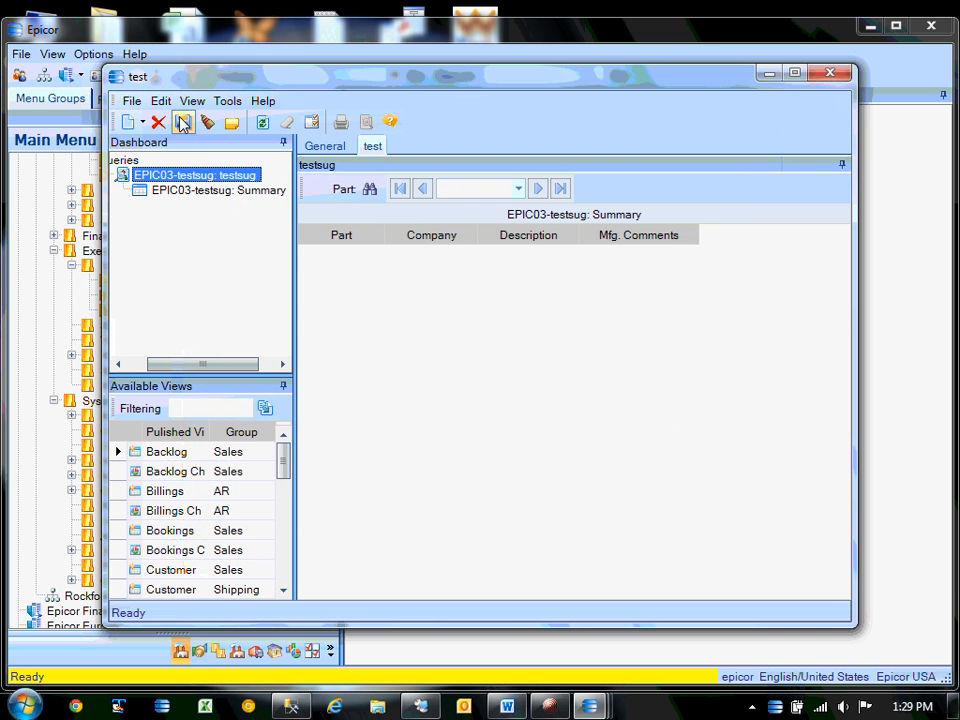
# Close the test dashboard and bring the PO suggestion window forward.
pyautogui.click(836, 78)
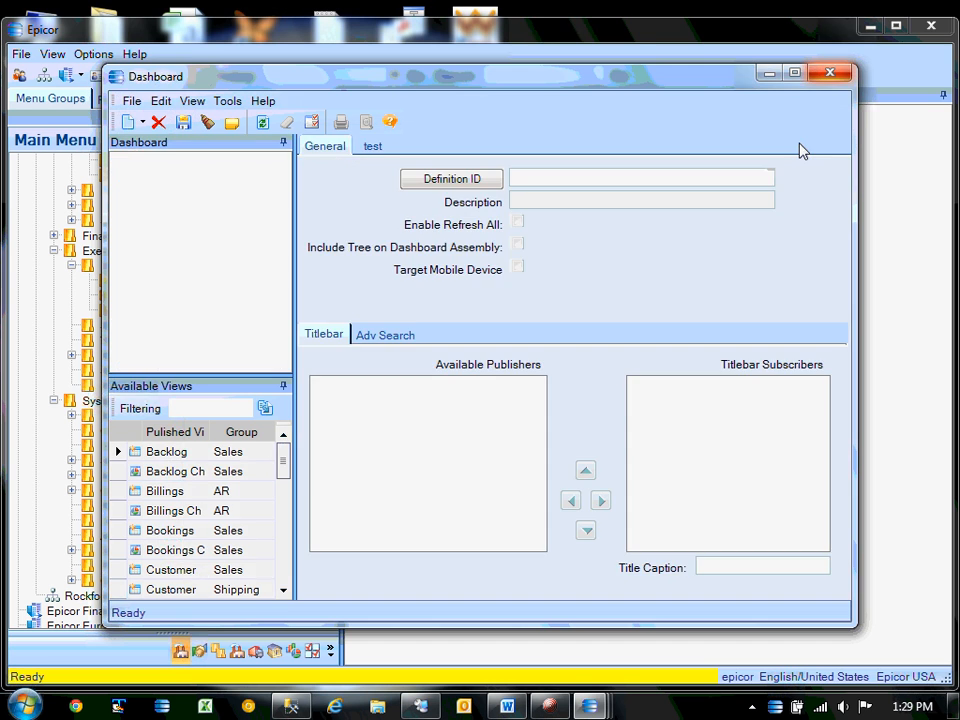
pyautogui.moveTo(590, 706)
pyautogui.click(820, 605)
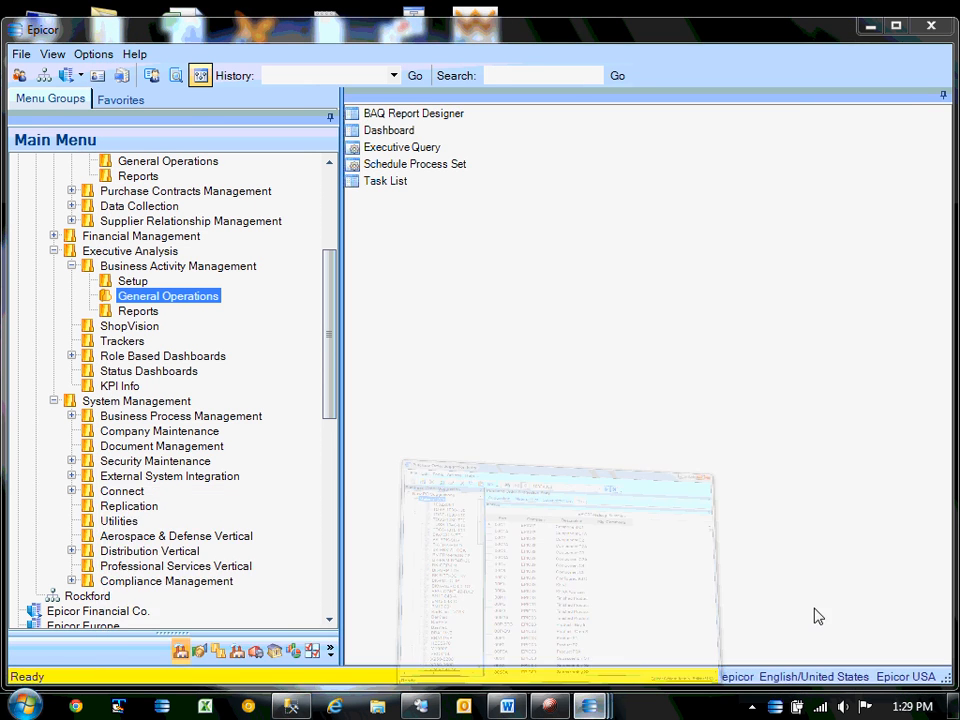
# Close the old PO suggestion window and relaunch New PO Suggestions with the test customization.
pyautogui.click(885, 24)
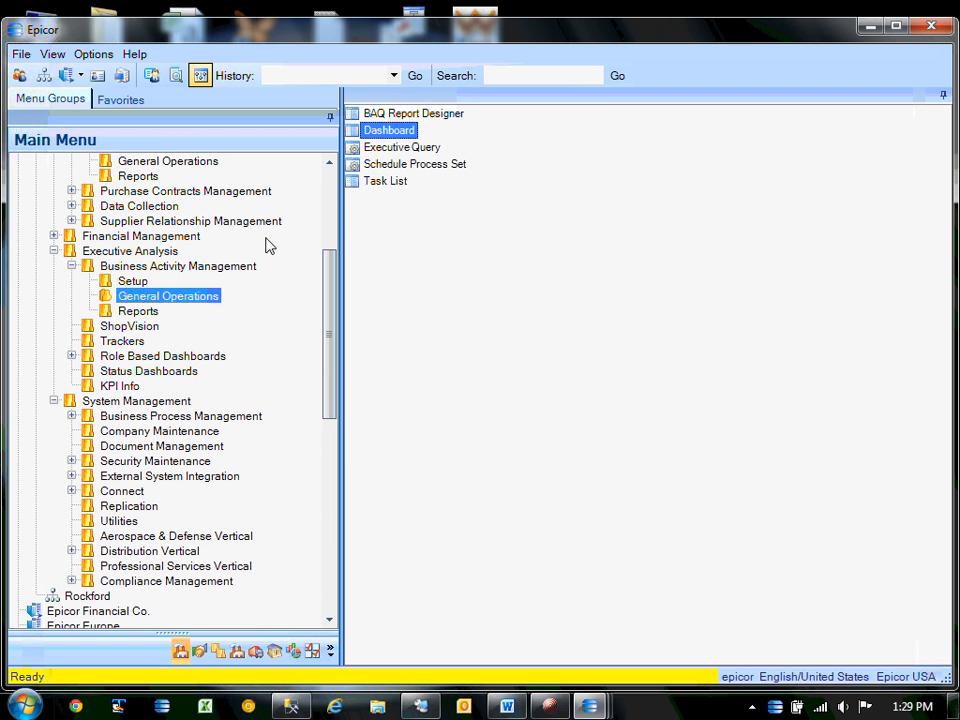
pyautogui.scroll(4, 330, 330)
pyautogui.click(165, 340)
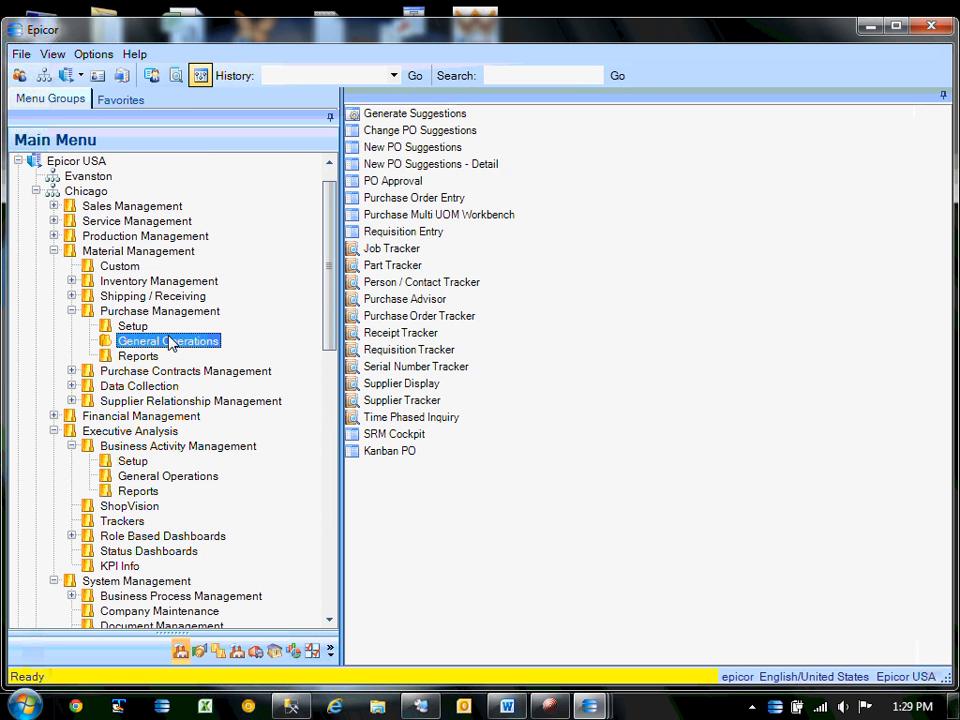
pyautogui.doubleClick(408, 147)
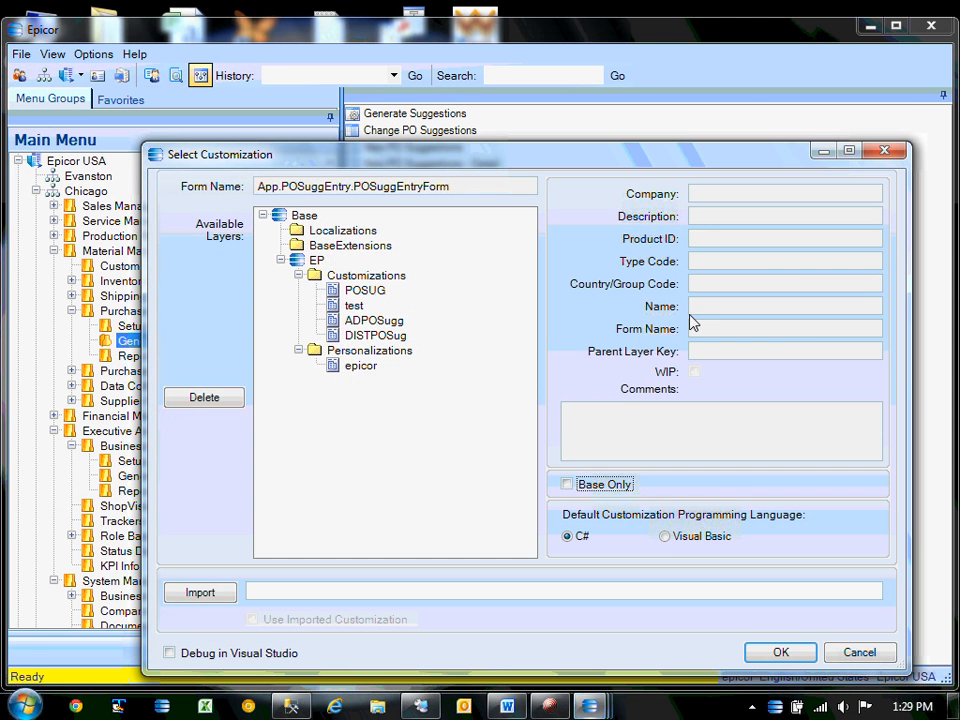
pyautogui.doubleClick(356, 306)
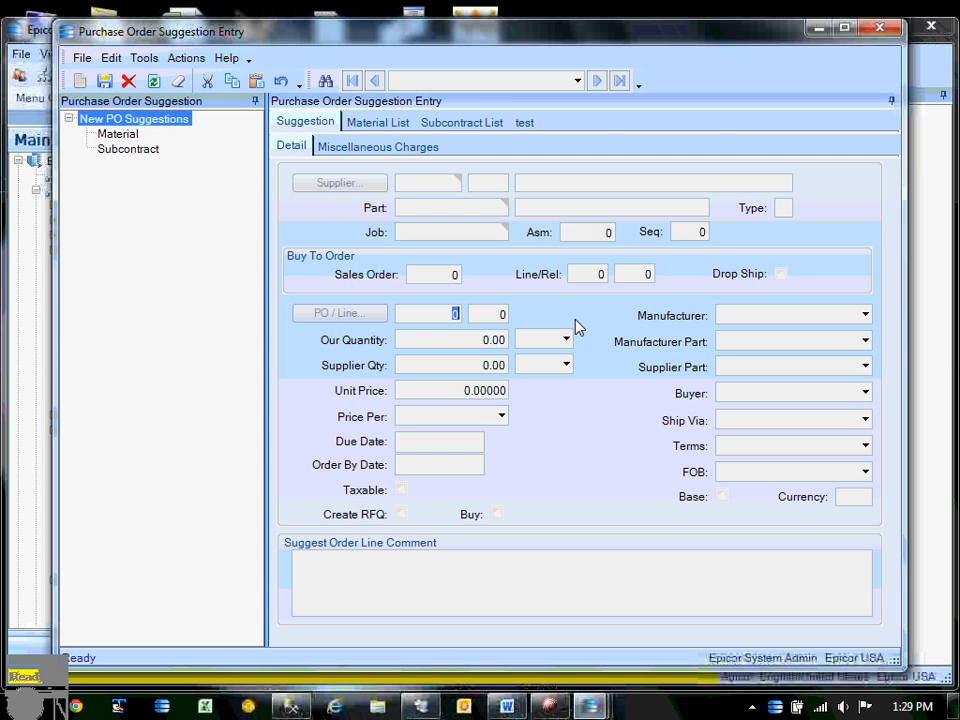
# Load suggestions 1-100 and view the test sheet, now filtered to part 1032X050.
pyautogui.click(326, 84)
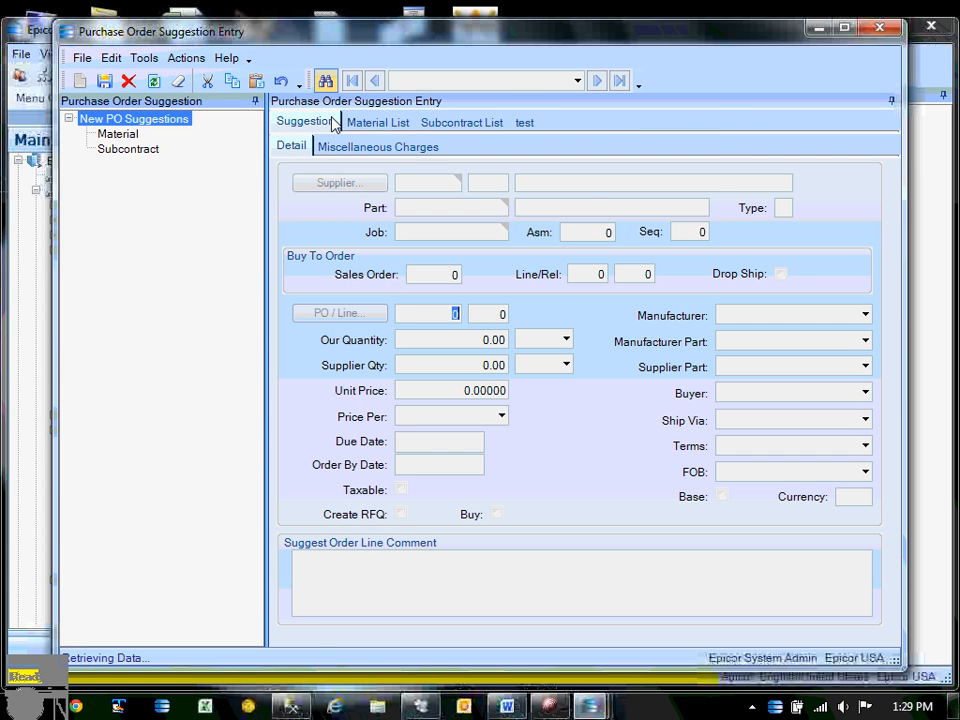
pyautogui.click(643, 134)
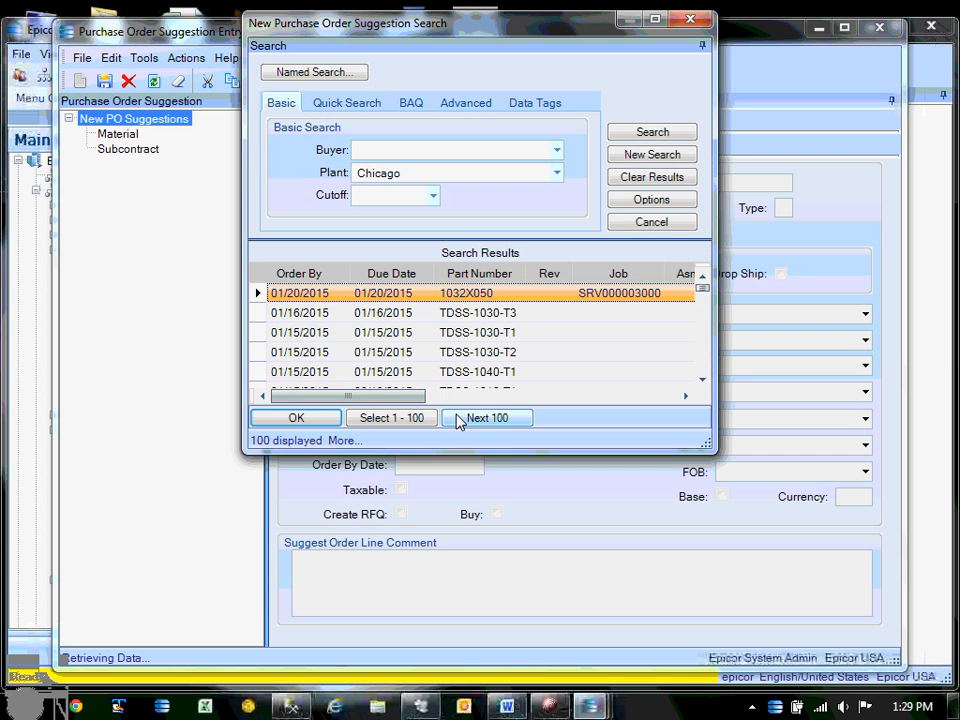
pyautogui.click(350, 418)
pyautogui.click(333, 420)
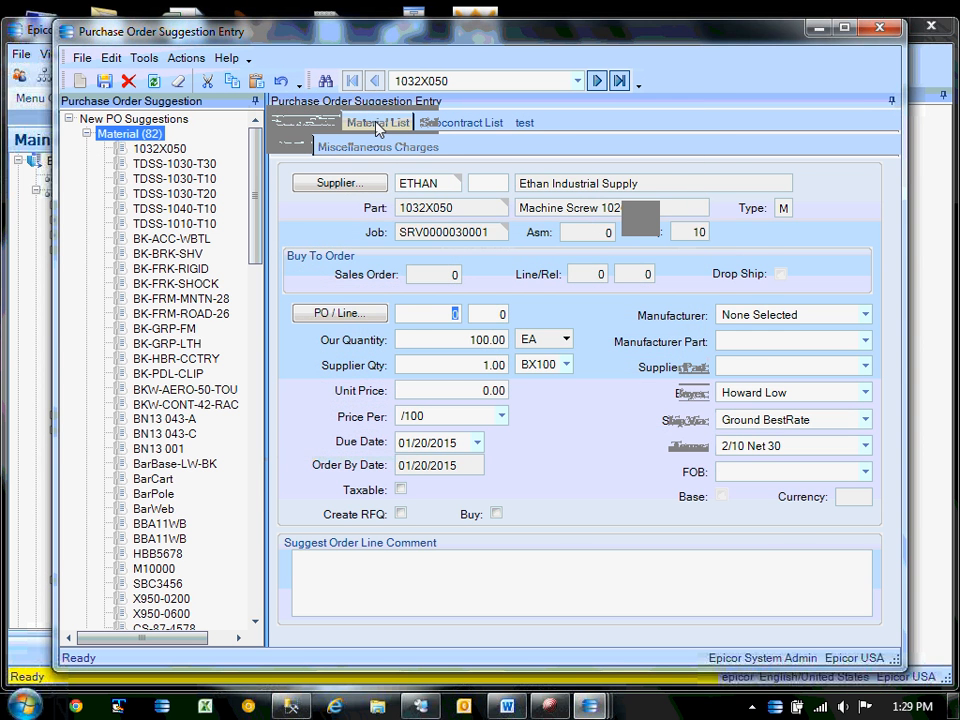
pyautogui.click(378, 124)
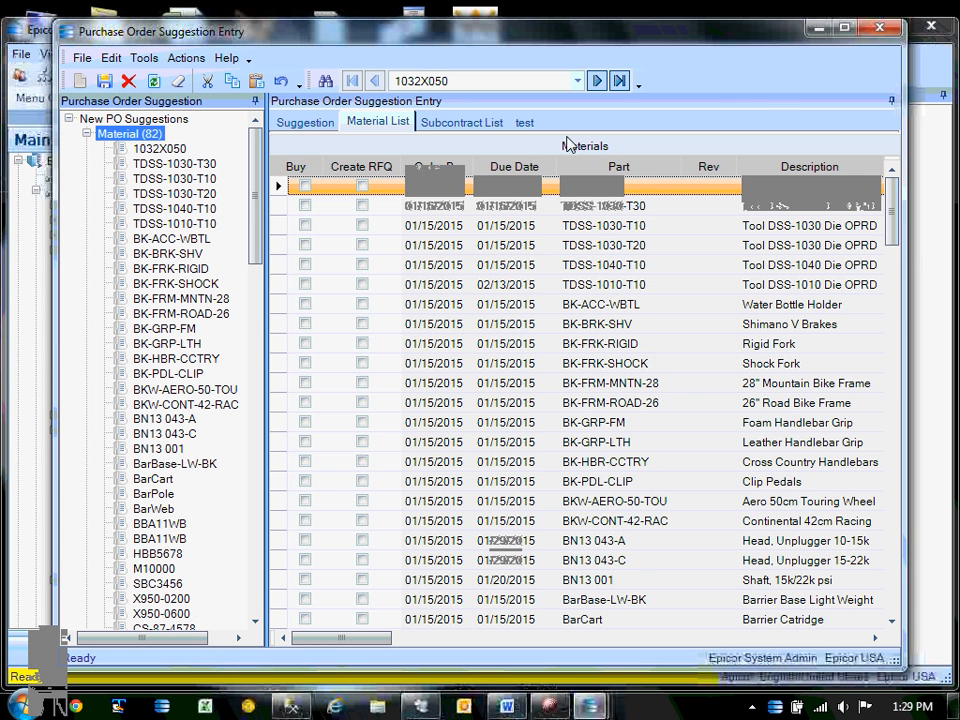
pyautogui.click(525, 123)
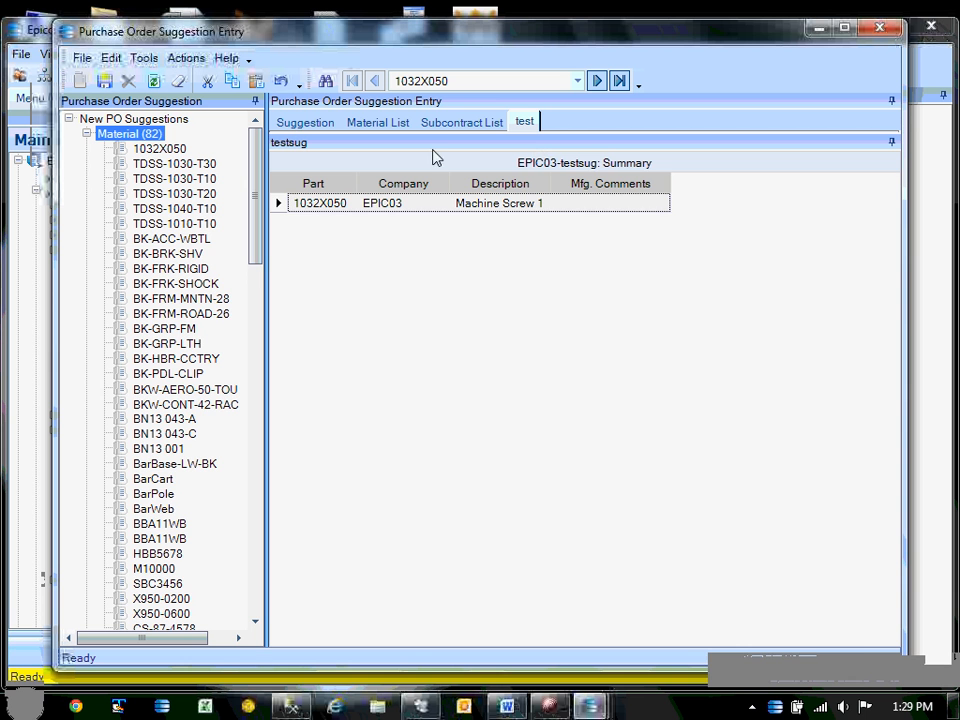
# Dock the test sheet at the bottom of the form and enlarge the suggestion details above it.
pyautogui.moveTo(444, 140); pyautogui.dragTo(450, 640)
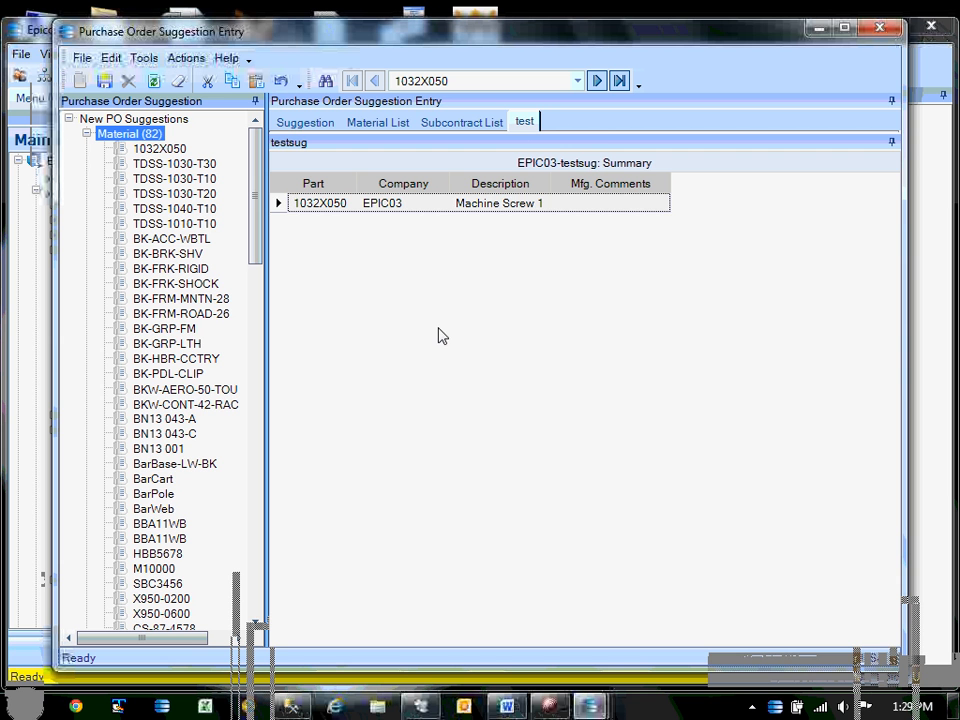
pyautogui.moveTo(523, 122); pyautogui.dragTo(529, 637)
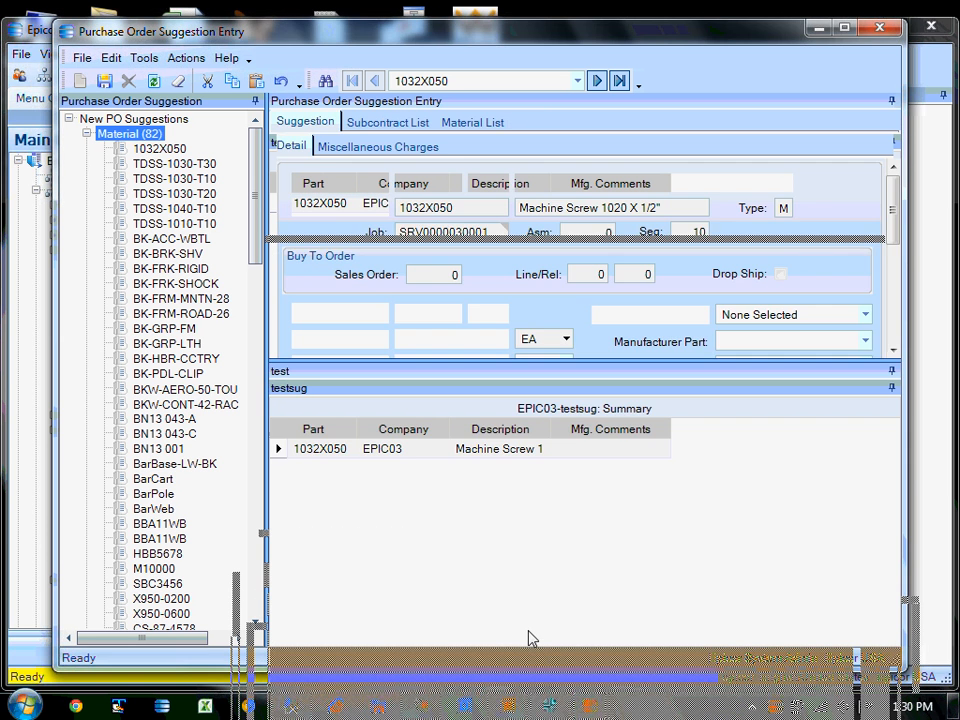
pyautogui.moveTo(465, 360); pyautogui.dragTo(454, 458)
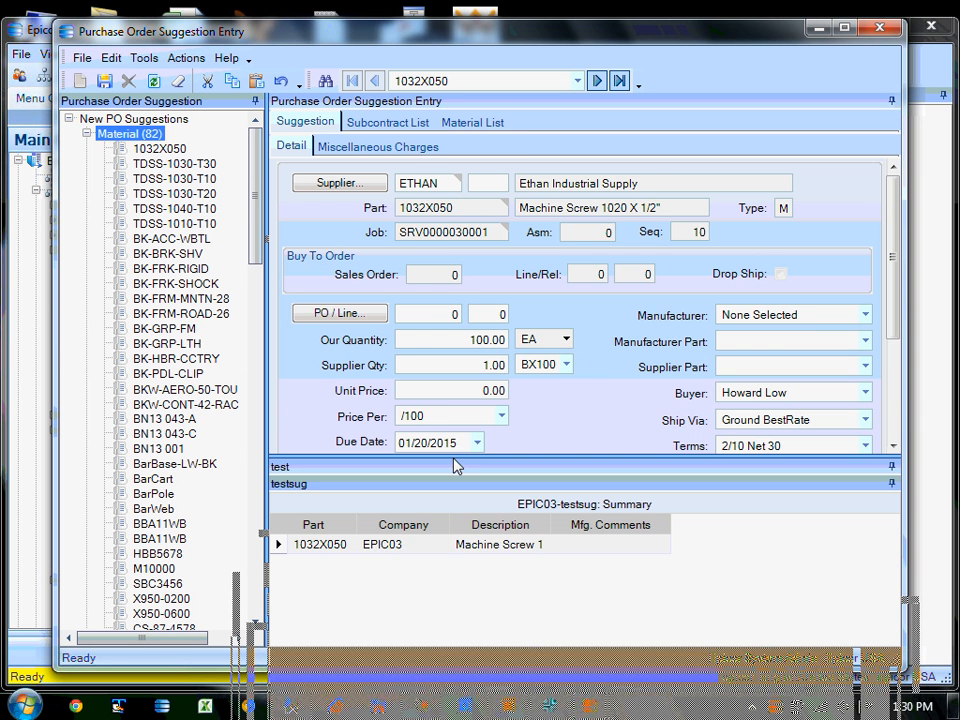
# On the Material List, select TDSS, BK-BRK-SHV and BK-FRM-MNTN-28 suggestions, checking the summary follows each part.
pyautogui.click(472, 127)
pyautogui.click(281, 226)
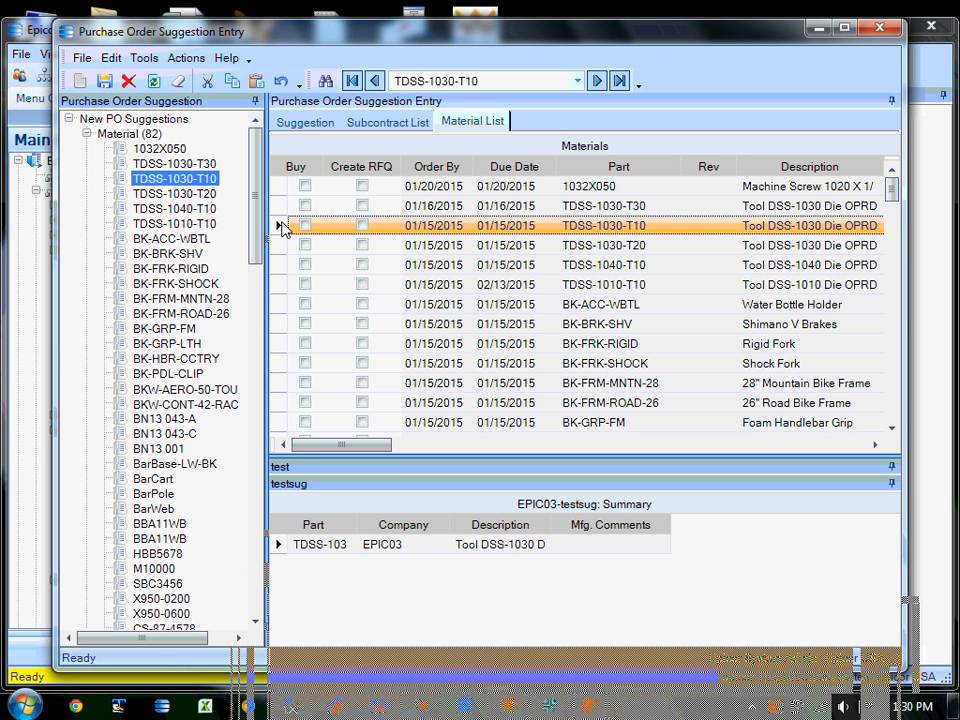
pyautogui.click(280, 247)
pyautogui.click(278, 267)
pyautogui.click(277, 286)
pyautogui.click(277, 319)
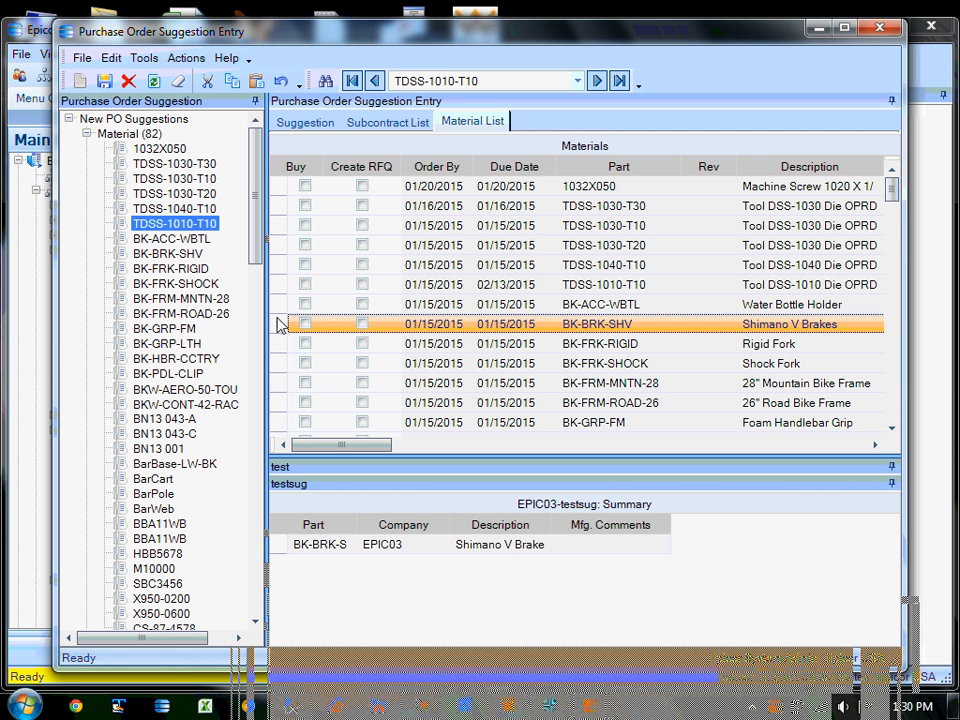
pyautogui.click(282, 386)
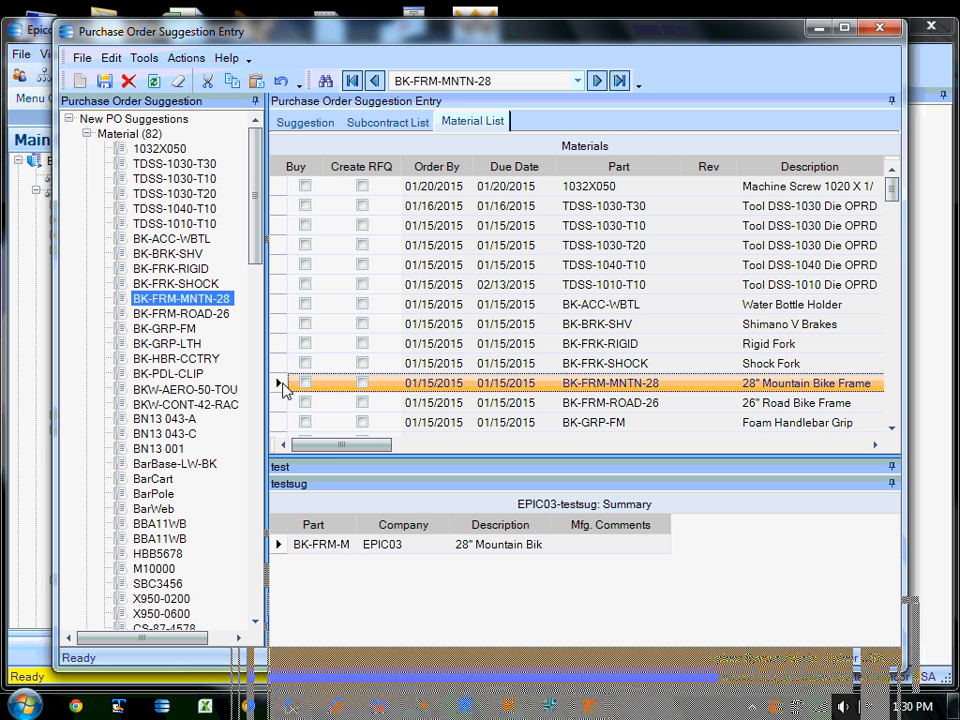
pyautogui.click(279, 324)
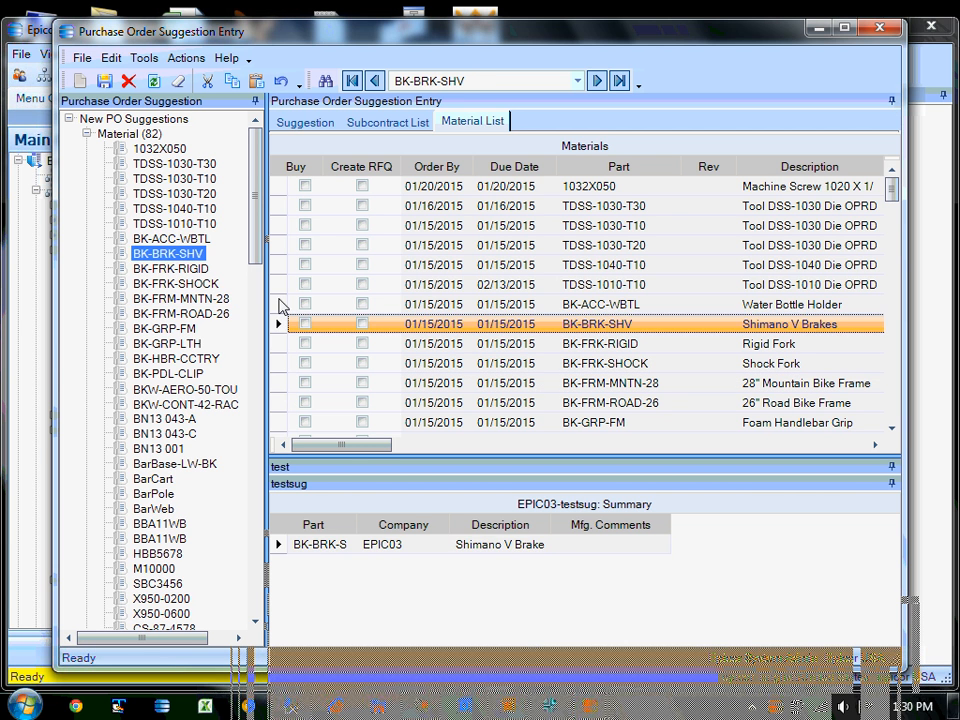
pyautogui.click(279, 284)
pyautogui.click(279, 265)
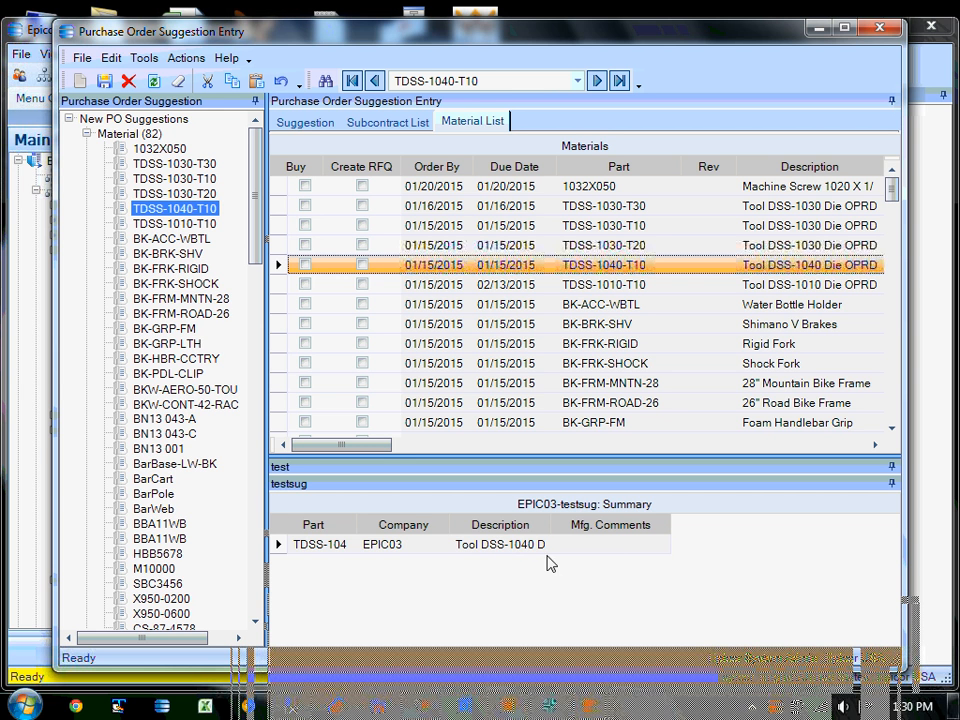
pyautogui.click(279, 383)
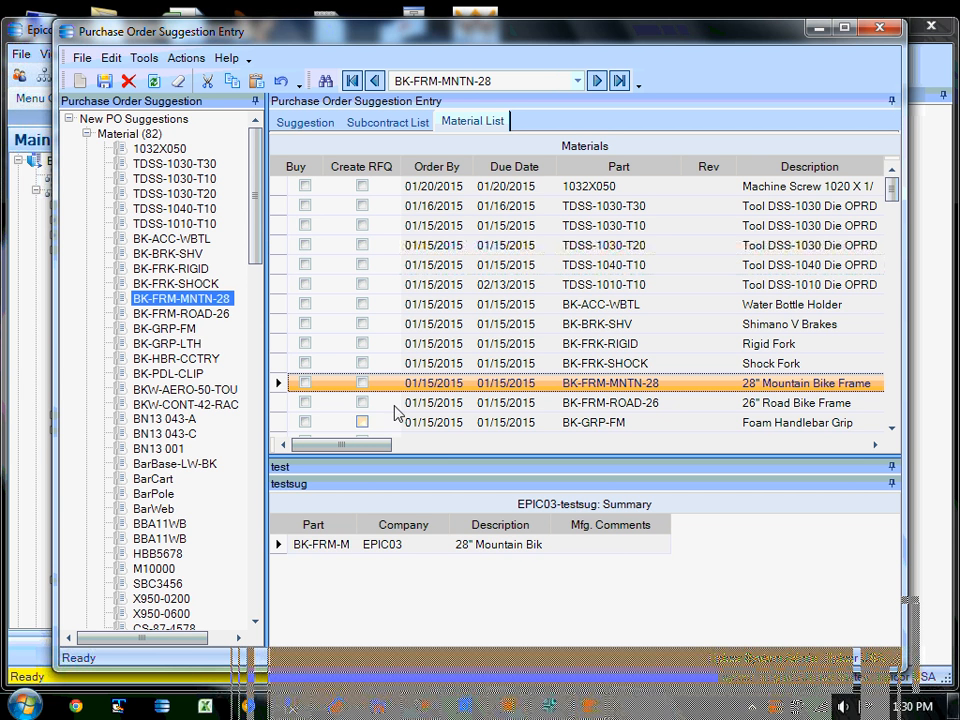
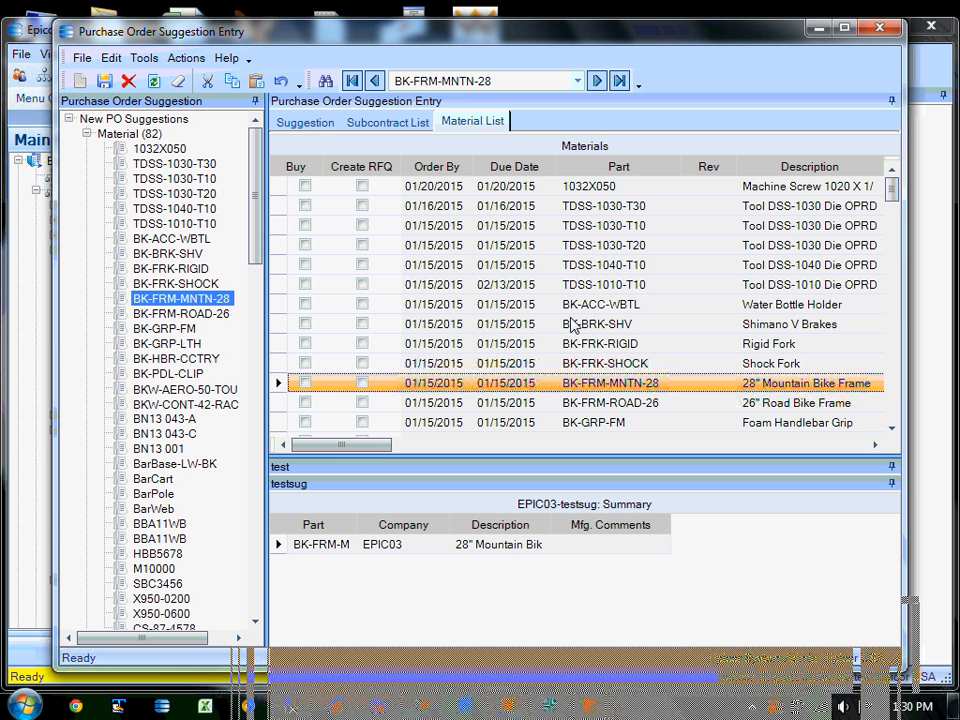
# Step through TDSS-1030-T20, TDSS-1030-T10, BK-BRK-SHV and BK-FRK-SHOCK suggestions in the Material List.
pyautogui.click(279, 244)
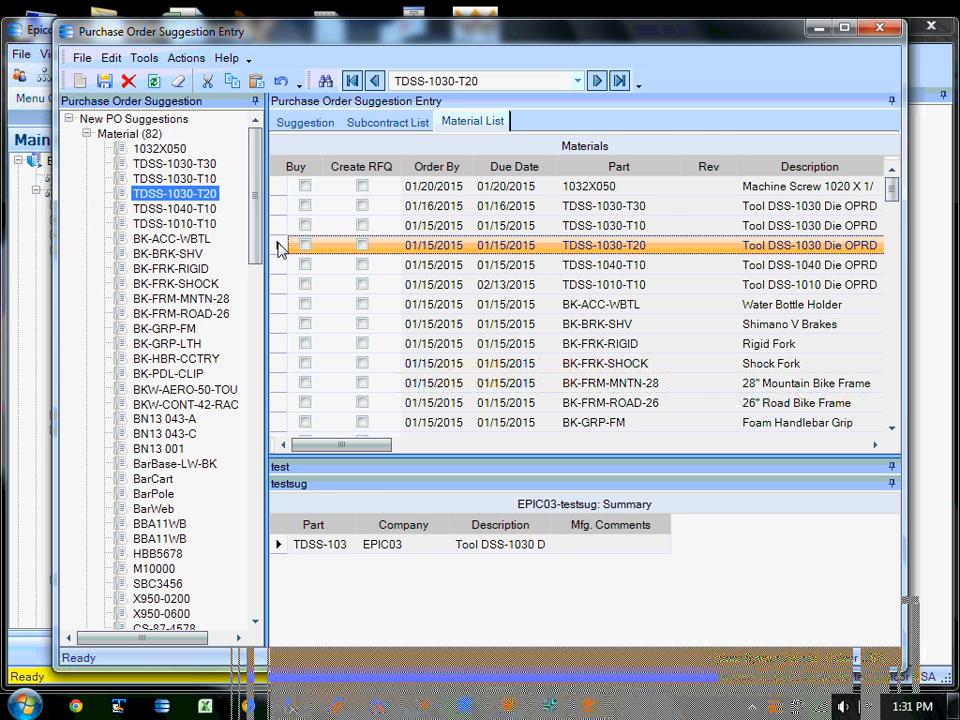
pyautogui.click(279, 225)
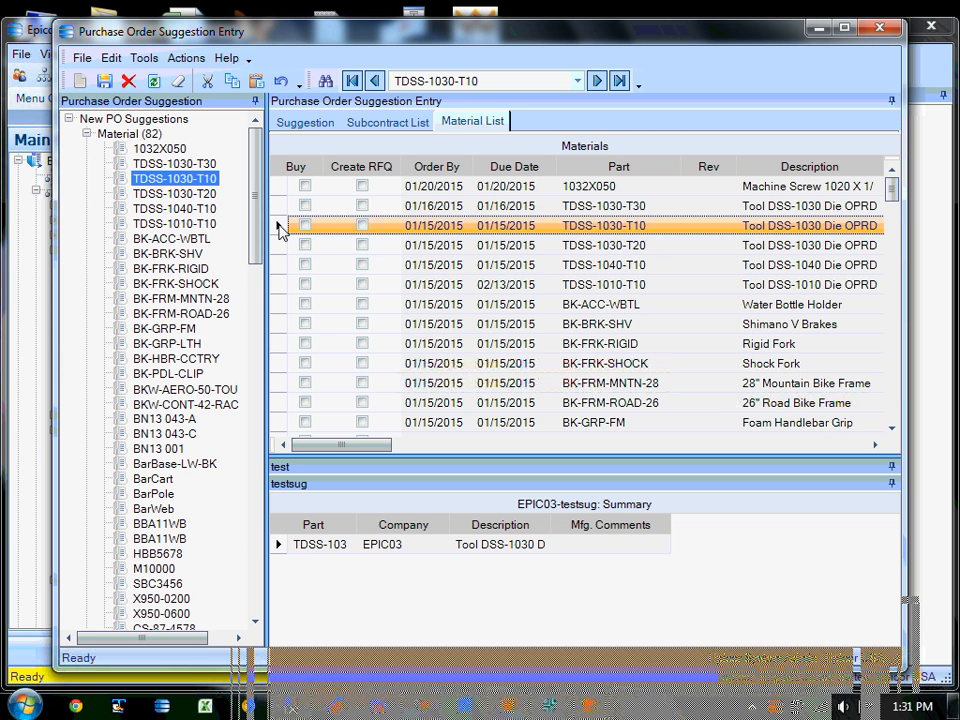
pyautogui.click(280, 325)
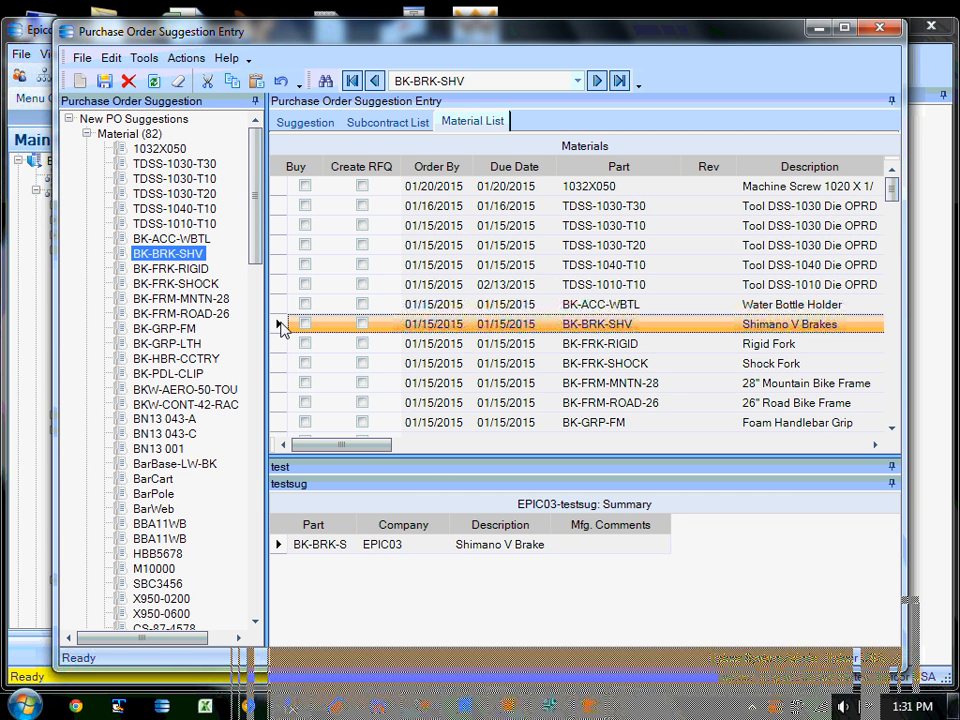
pyautogui.click(280, 366)
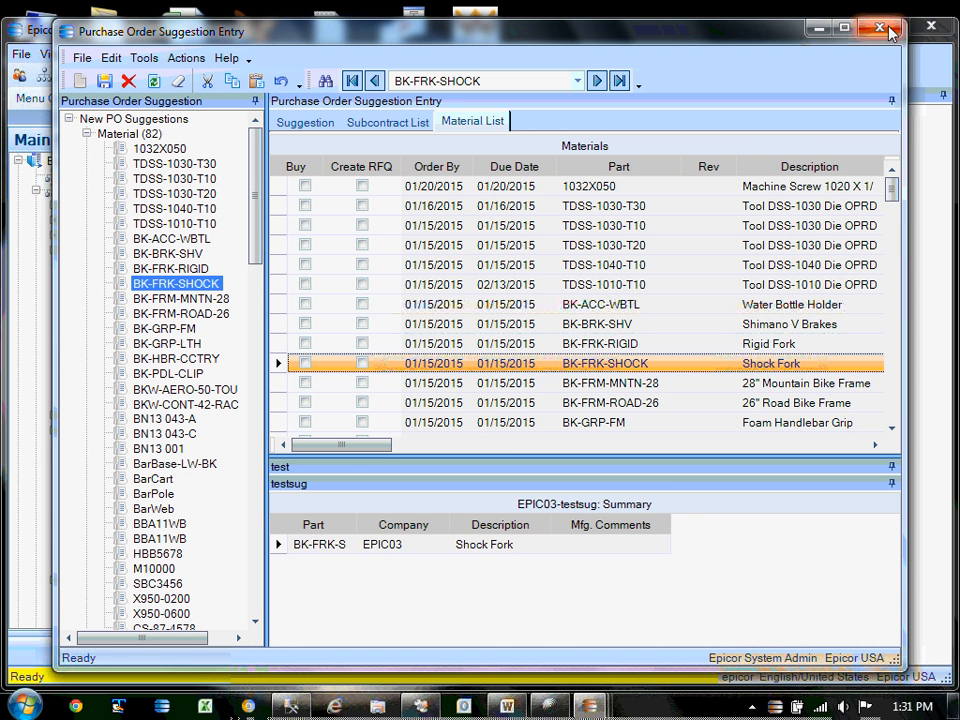
# Check the Create Dashboard note in the Word document, then return to Epicor.
pyautogui.hotkey('alt', 'Tab')
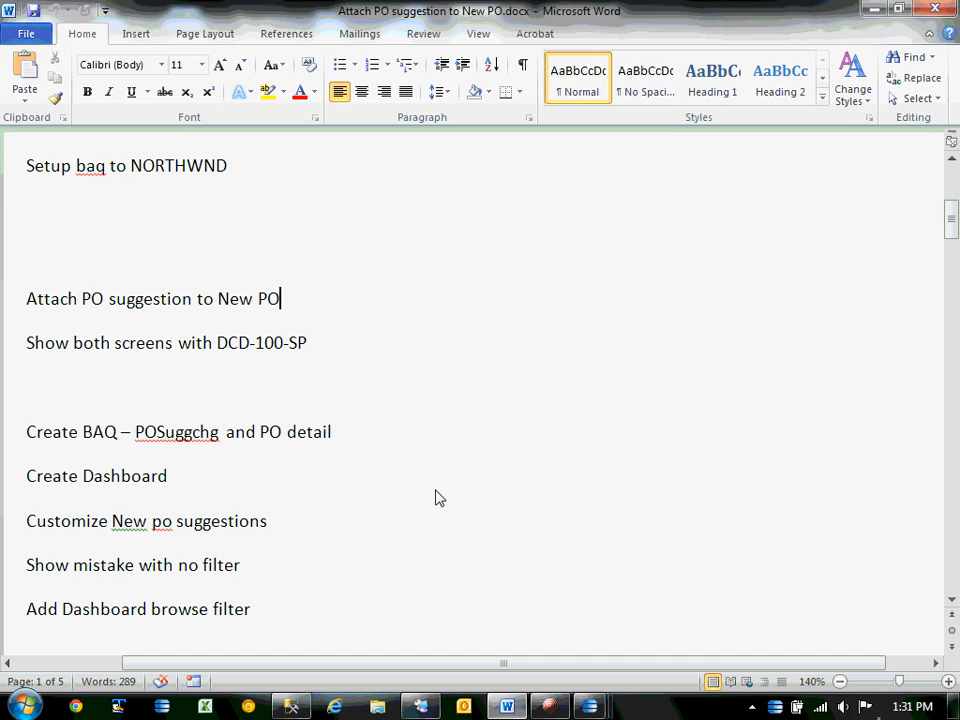
pyautogui.press('Down')
pyautogui.press('Down')
pyautogui.press('Down')
pyautogui.press('Down')
pyautogui.scroll(-7, 430, 510)
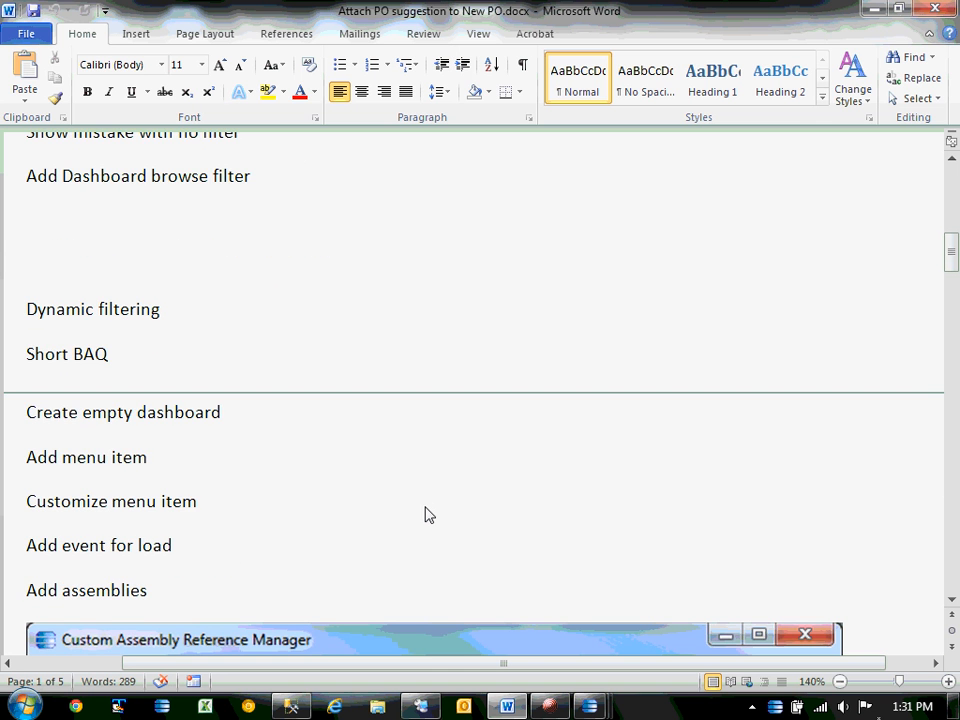
pyautogui.click(869, 9)
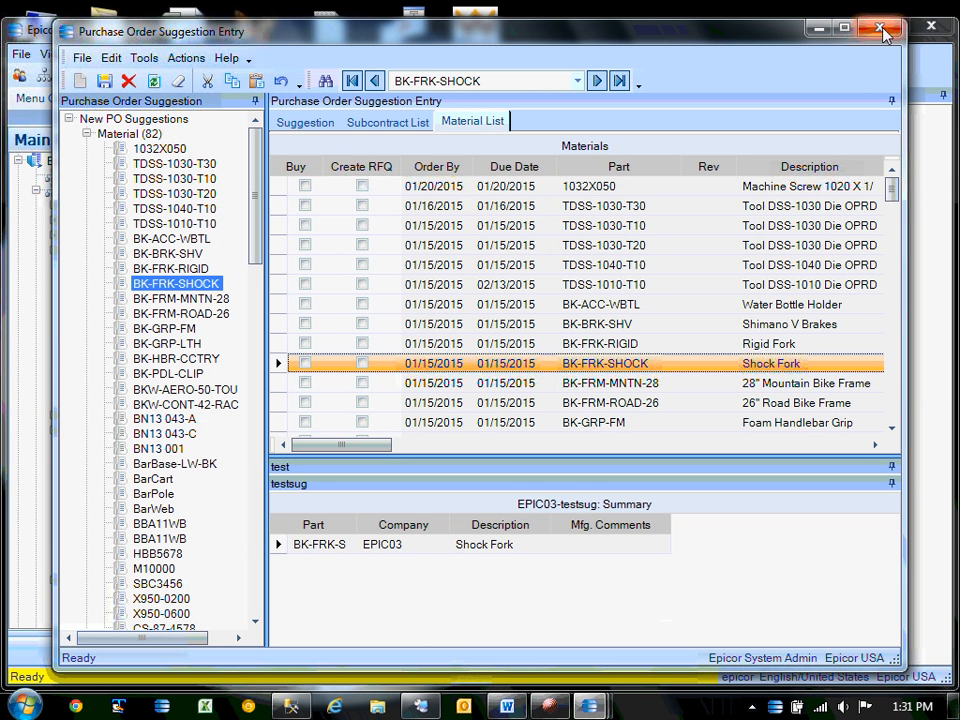
# Close PO Suggestion Entry, run Dashboard sample from Utilities loading the company records, then close it.
pyautogui.click(882, 31)
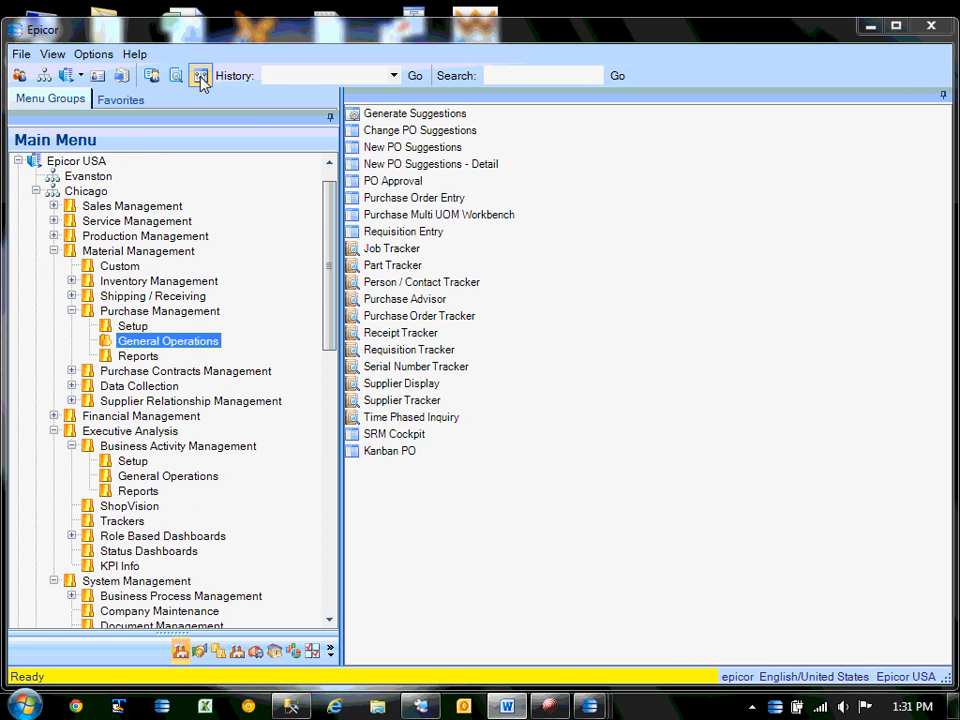
pyautogui.moveTo(328, 221); pyautogui.dragTo(330, 283)
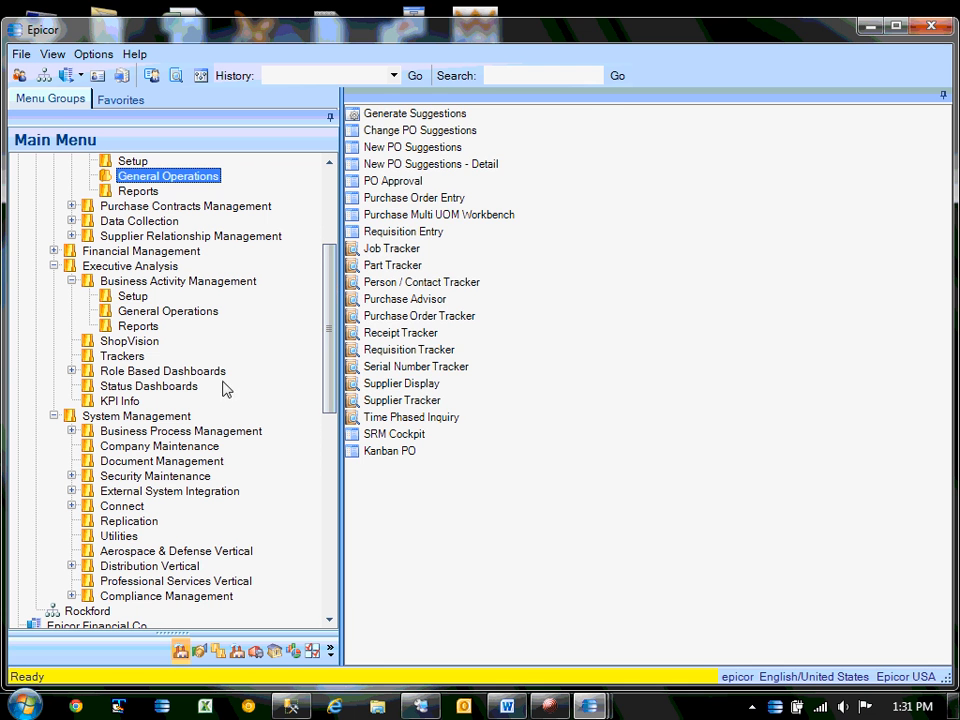
pyautogui.click(120, 540)
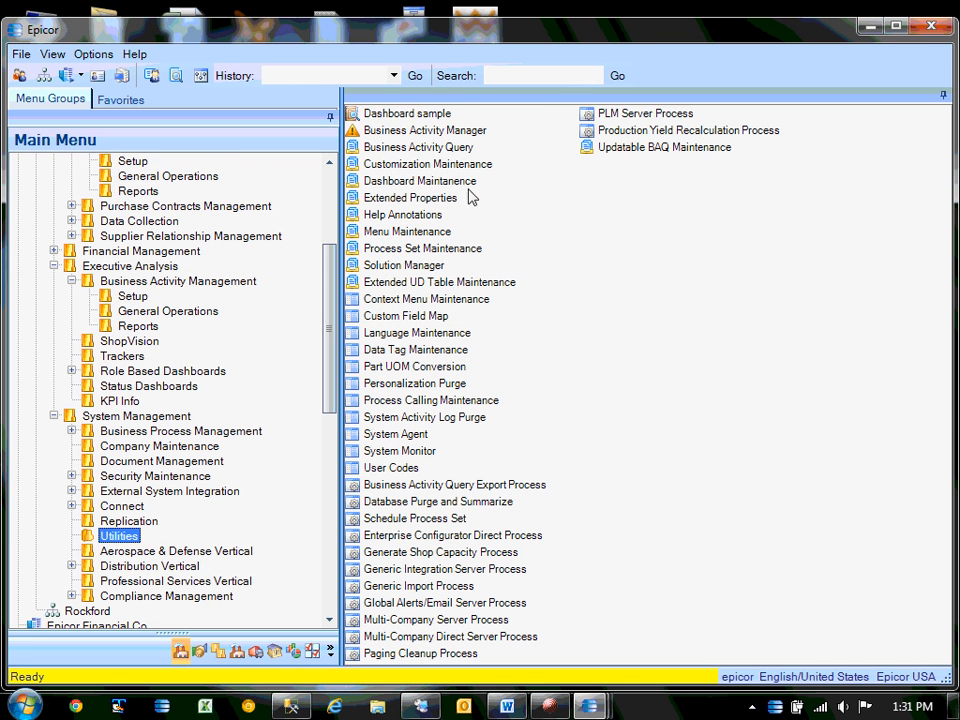
pyautogui.click(401, 114)
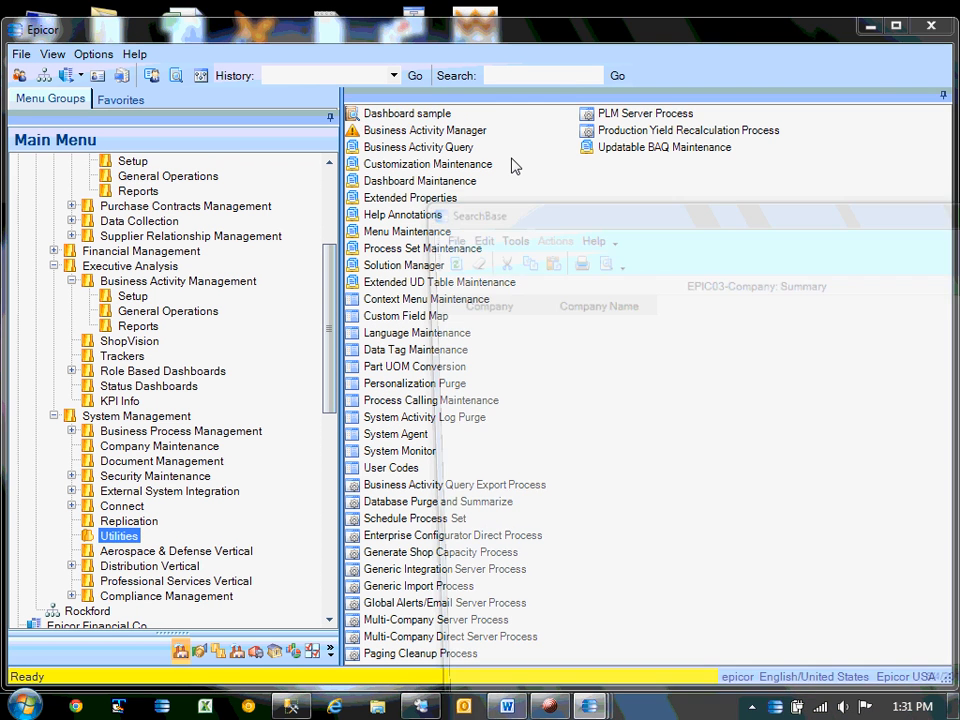
pyautogui.moveTo(630, 216); pyautogui.dragTo(336, 103)
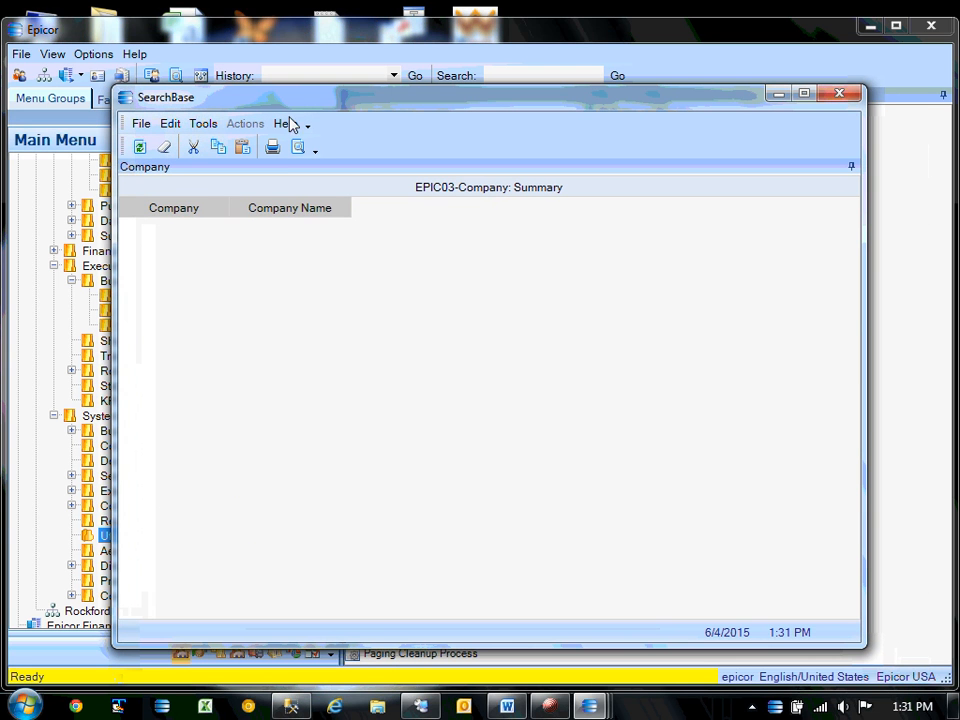
pyautogui.click(140, 147)
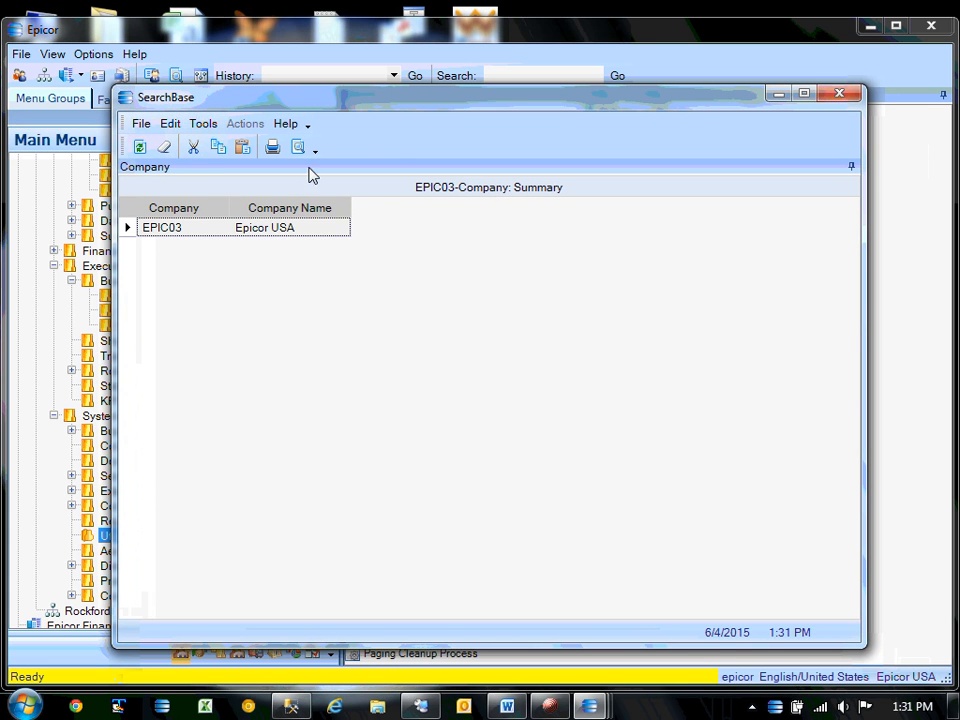
pyautogui.click(851, 96)
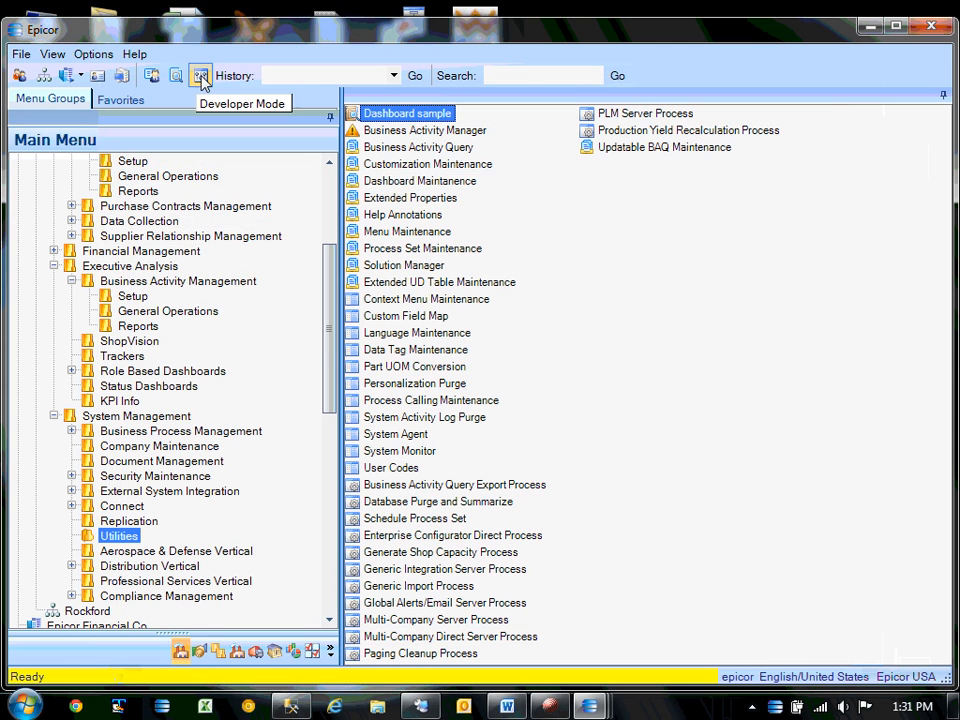
# Enable Developer Mode, dismiss the customization errors, and relaunch Dashboard sample with the test customization.
pyautogui.click(200, 76)
pyautogui.doubleClick(430, 118)
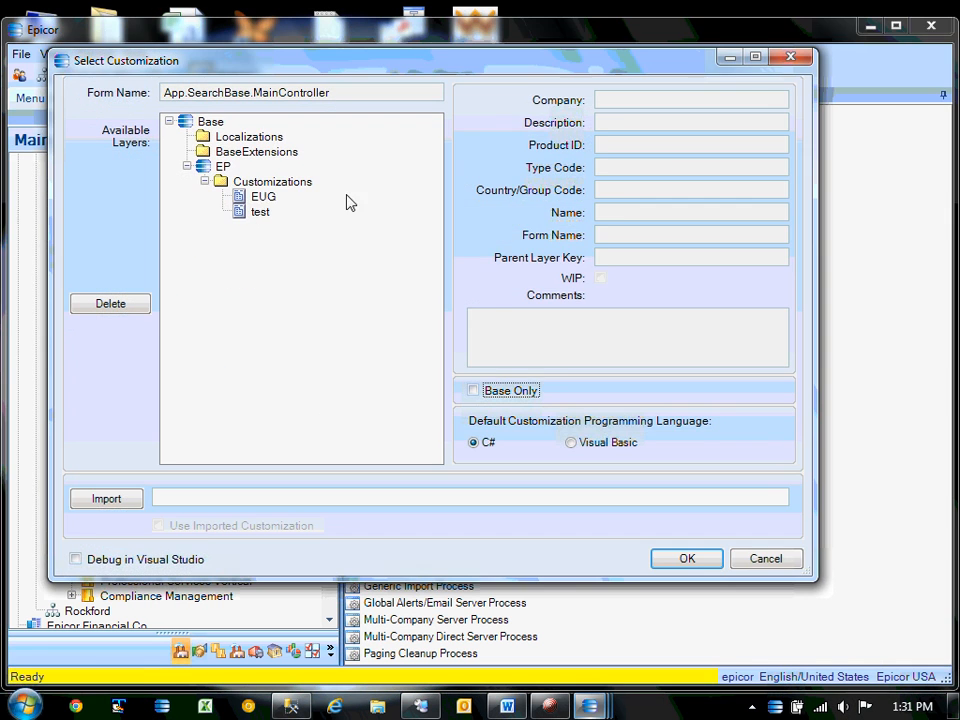
pyautogui.doubleClick(259, 199)
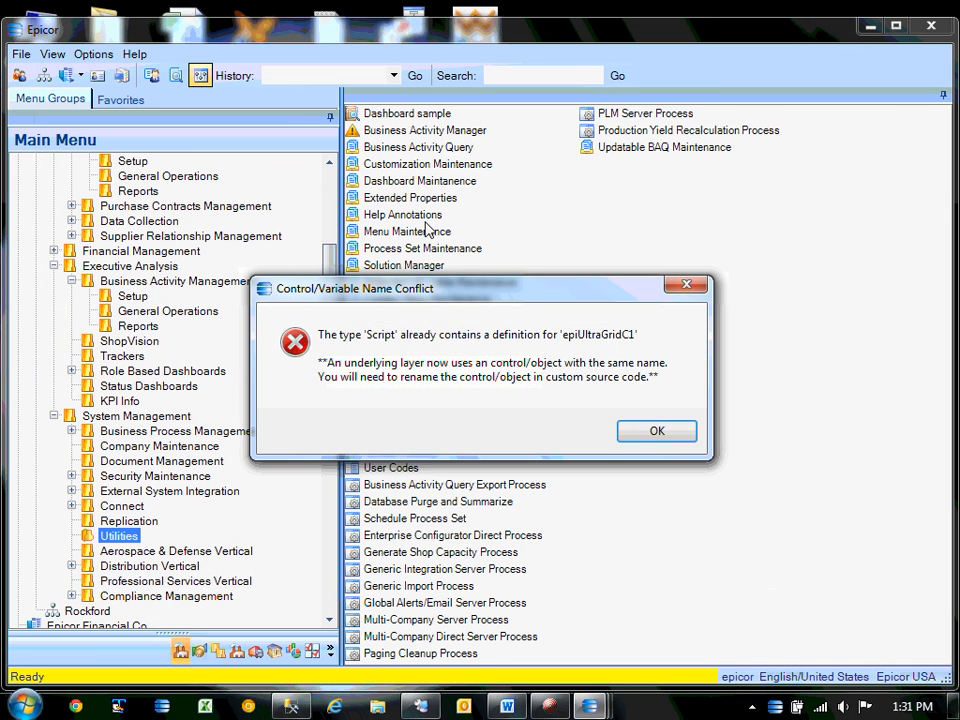
pyautogui.click(663, 434)
pyautogui.click(462, 414)
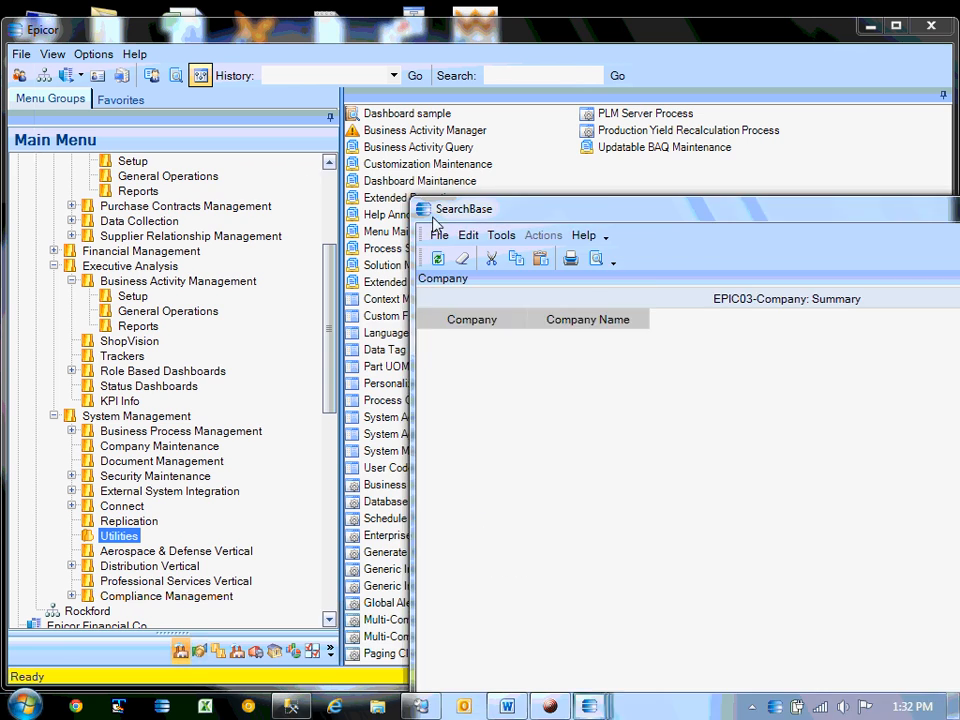
pyautogui.click(817, 174)
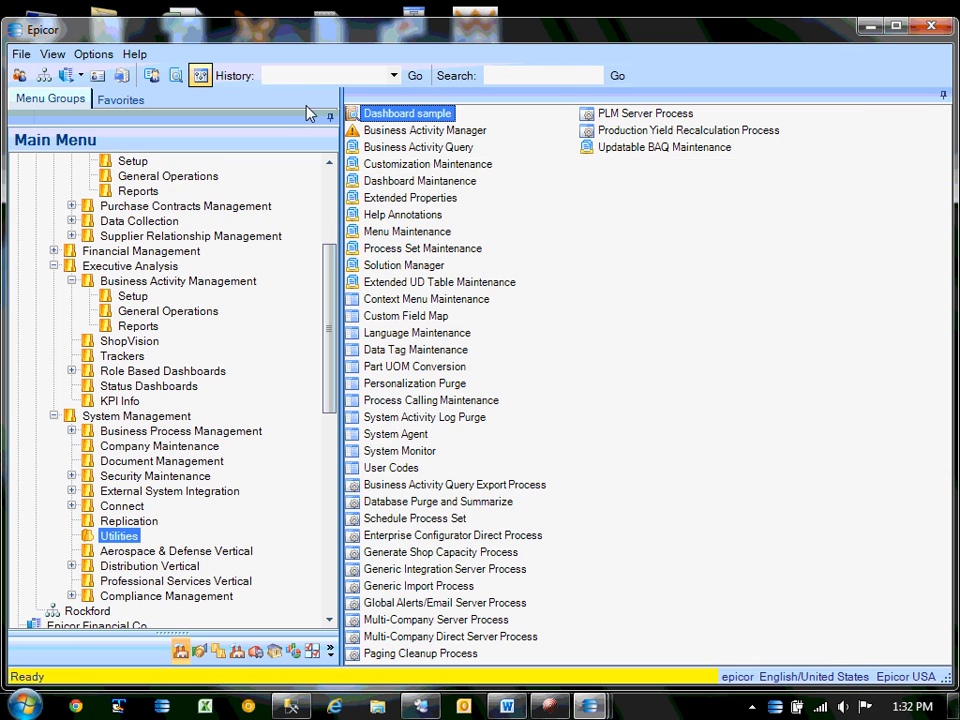
pyautogui.doubleClick(411, 116)
pyautogui.doubleClick(323, 283)
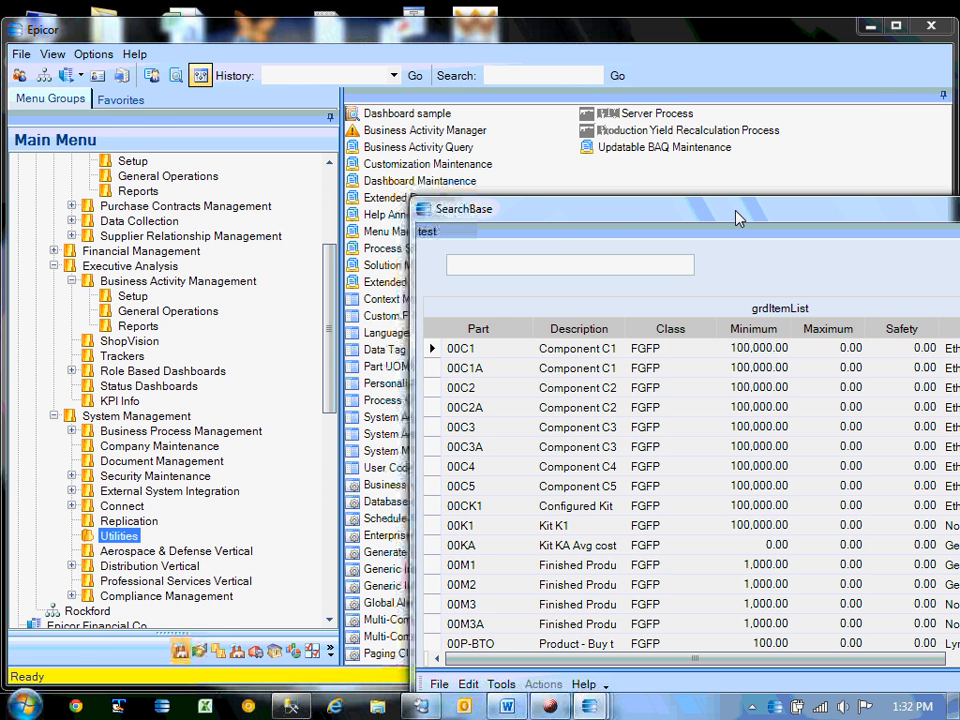
# Type 'finish' in tbDescription to filter the grid, clear it, then close SearchBase without saving.
pyautogui.moveTo(736, 211); pyautogui.dragTo(443, 84)
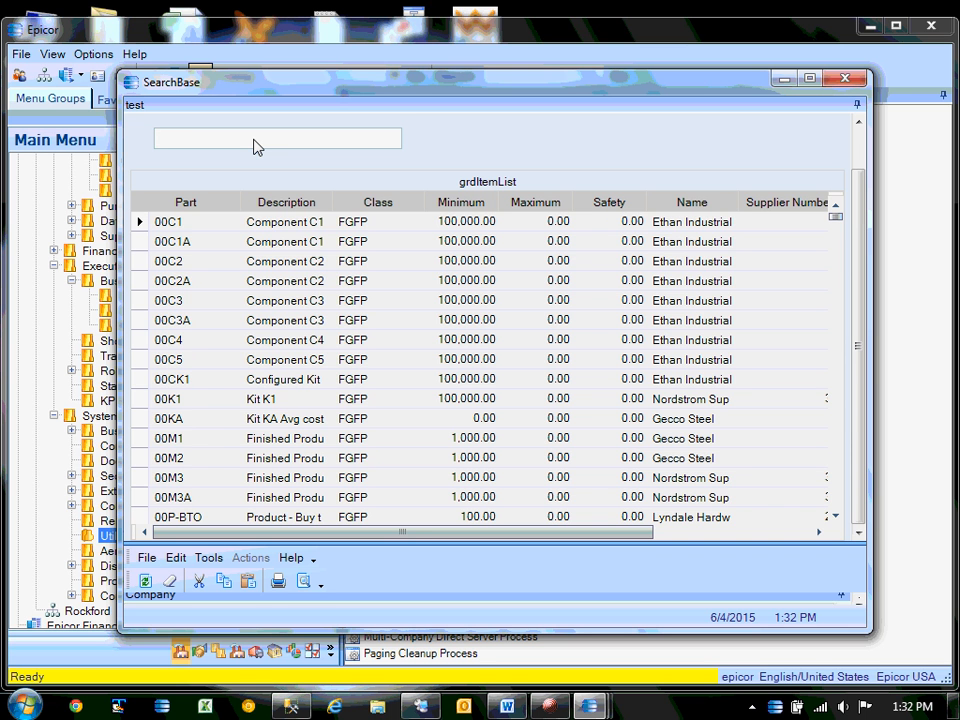
pyautogui.click(257, 147)
pyautogui.write('fini')
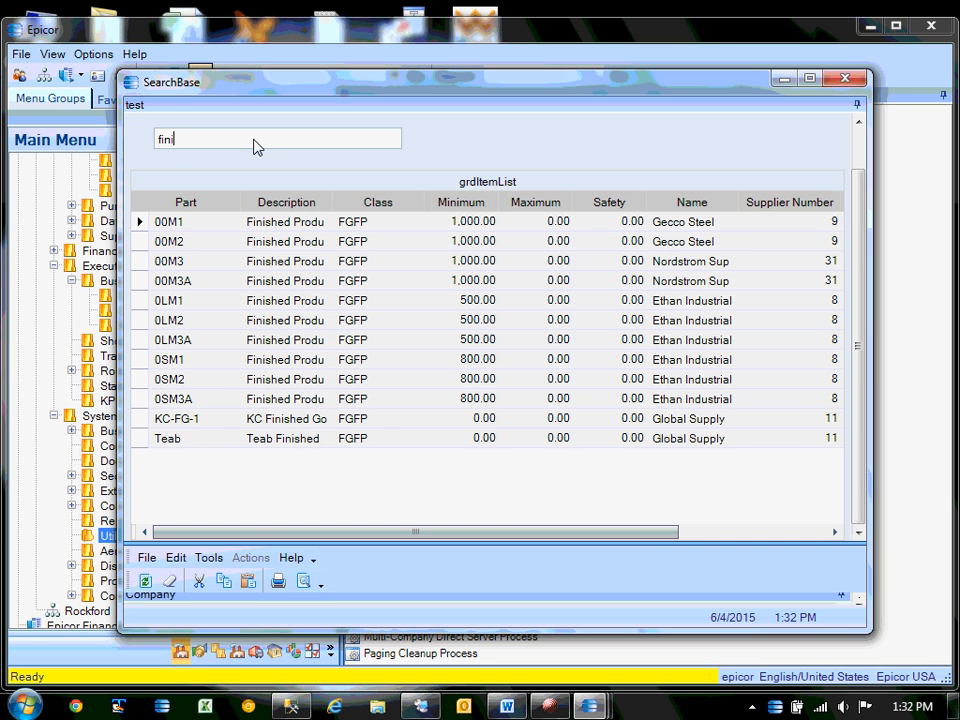
pyautogui.write('sh')
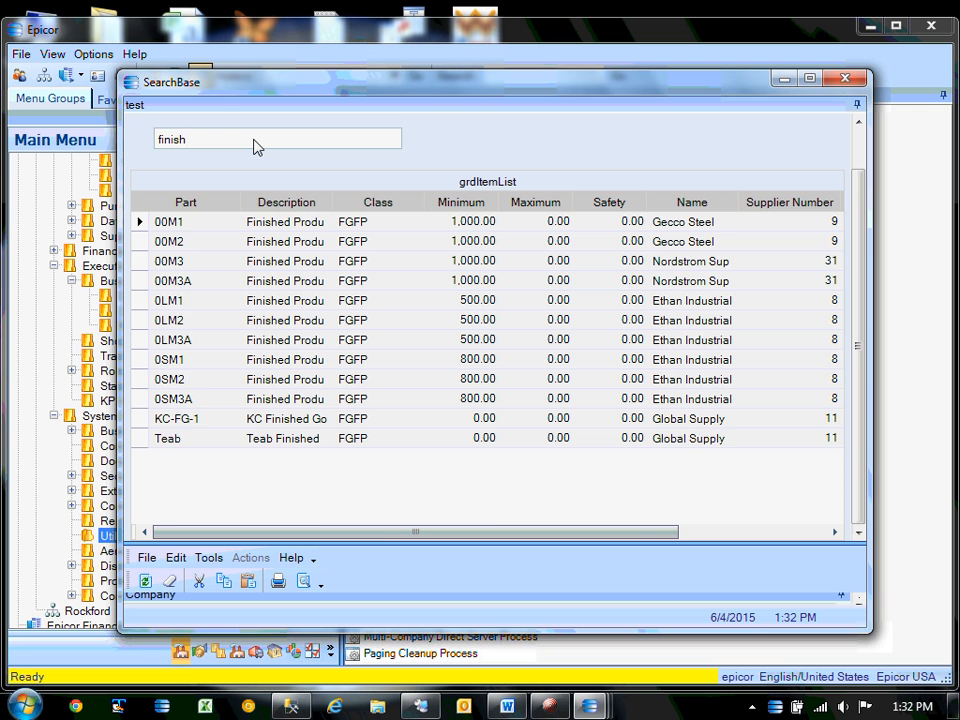
pyautogui.press('BackSpace')
pyautogui.press('BackSpace')
pyautogui.press('BackSpace')
pyautogui.press('BackSpace')
pyautogui.press('BackSpace')
pyautogui.press('BackSpace')
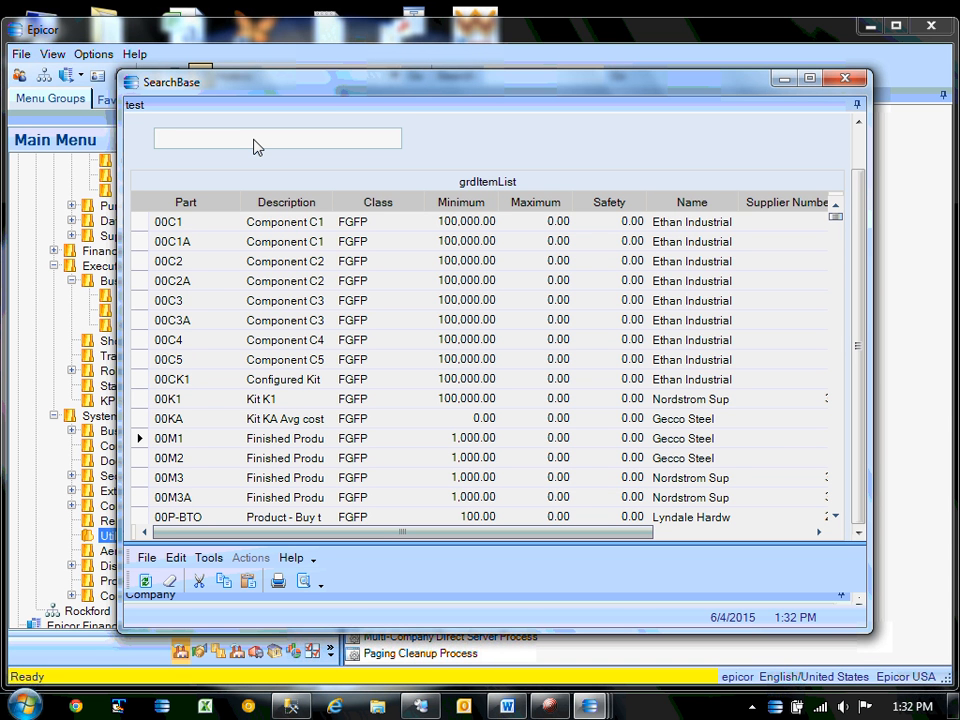
pyautogui.click(851, 80)
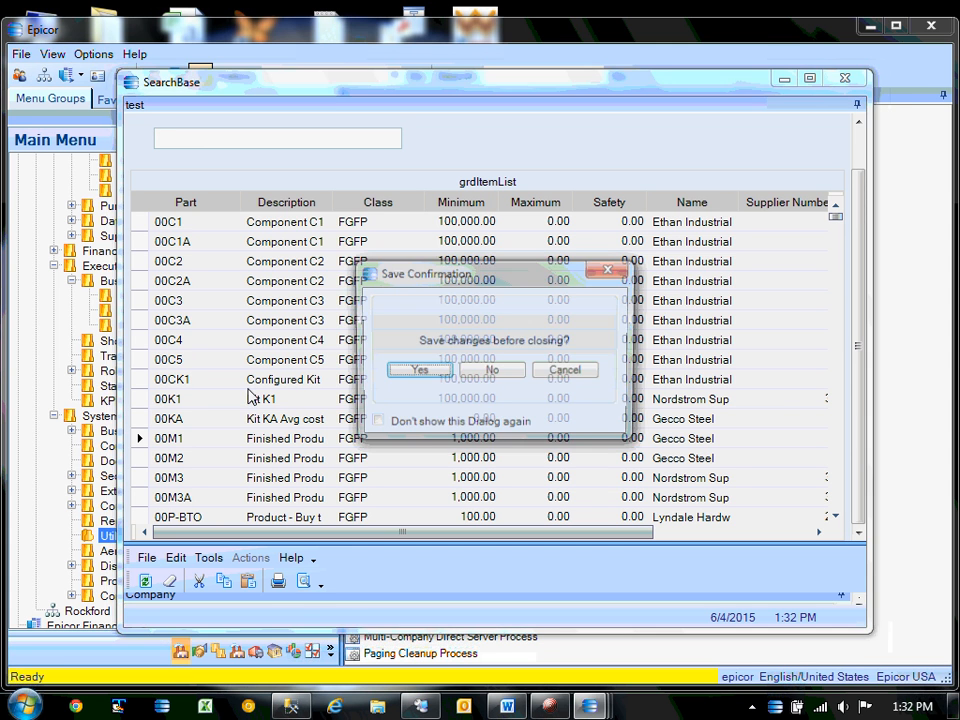
pyautogui.click(506, 376)
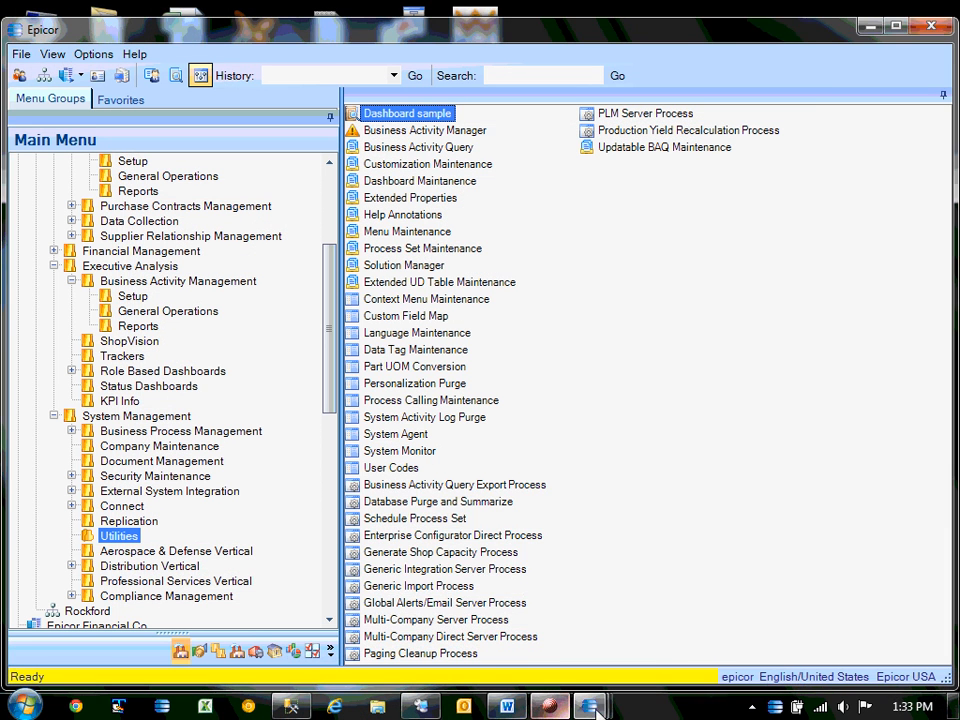
# Open Business Activity Query from the Utilities programs and bring its designer to the front.
pyautogui.moveTo(589, 706)
pyautogui.click(358, 638)
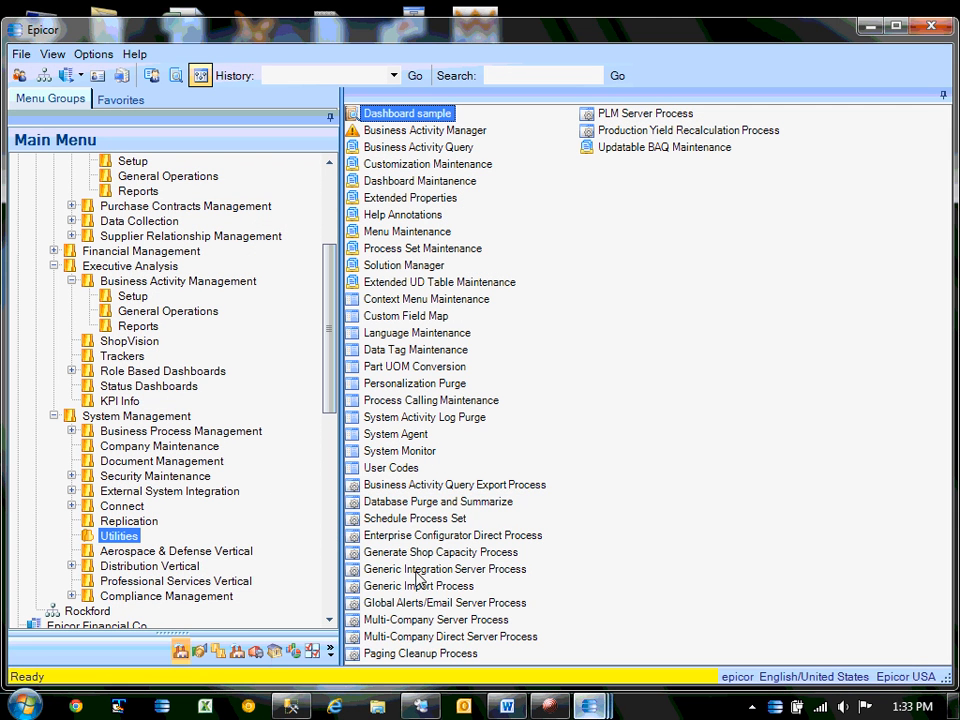
pyautogui.moveTo(331, 362); pyautogui.dragTo(336, 306)
pyautogui.click(150, 433)
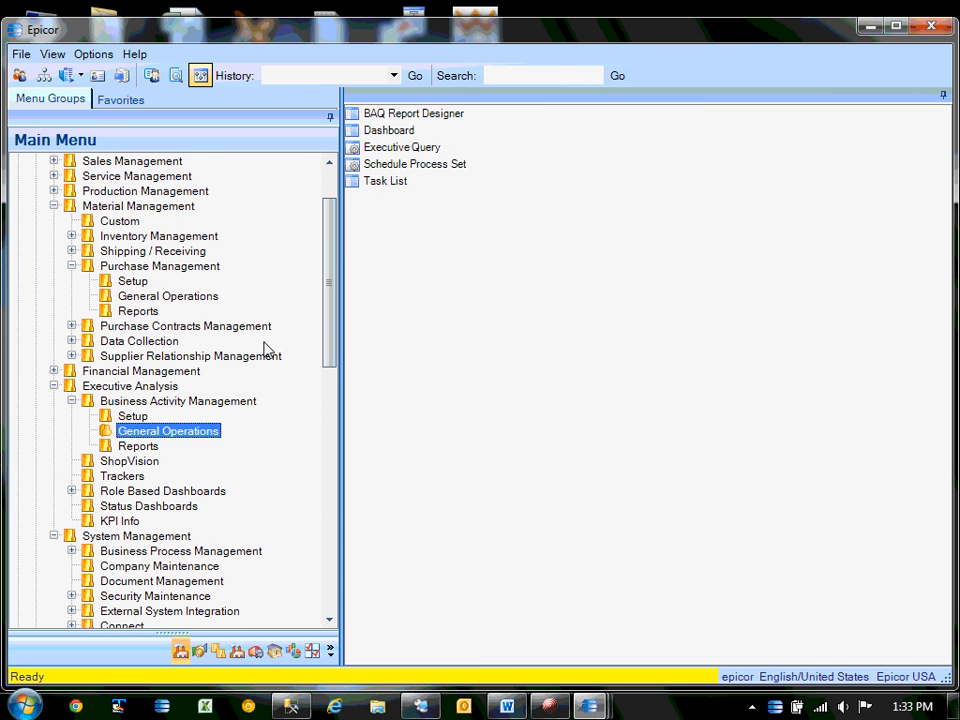
pyautogui.moveTo(332, 259); pyautogui.dragTo(330, 340)
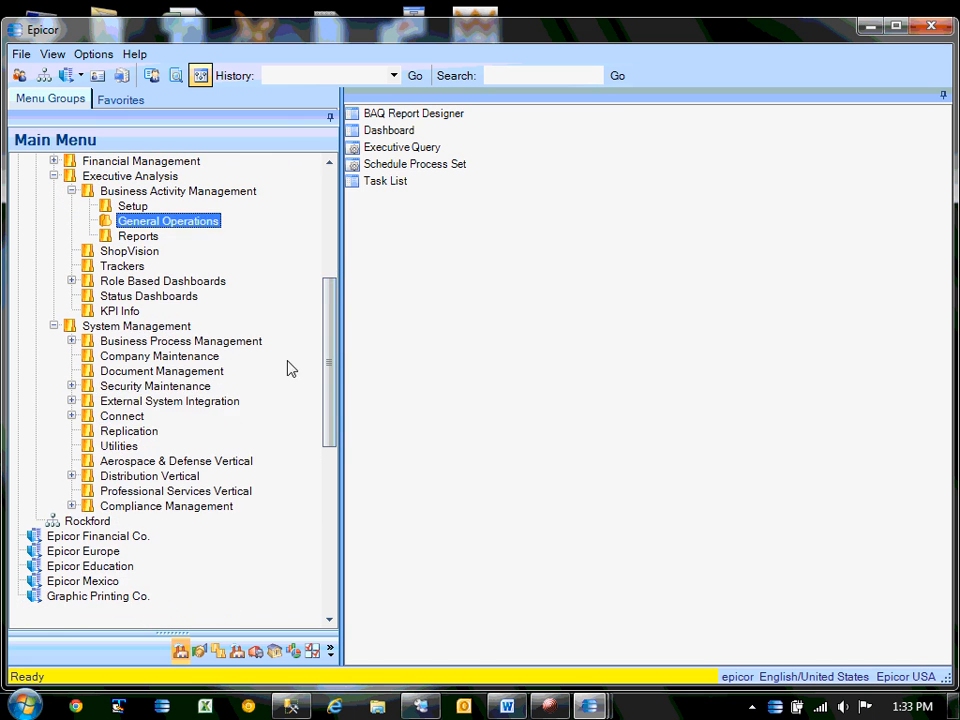
pyautogui.click(118, 446)
pyautogui.doubleClick(404, 147)
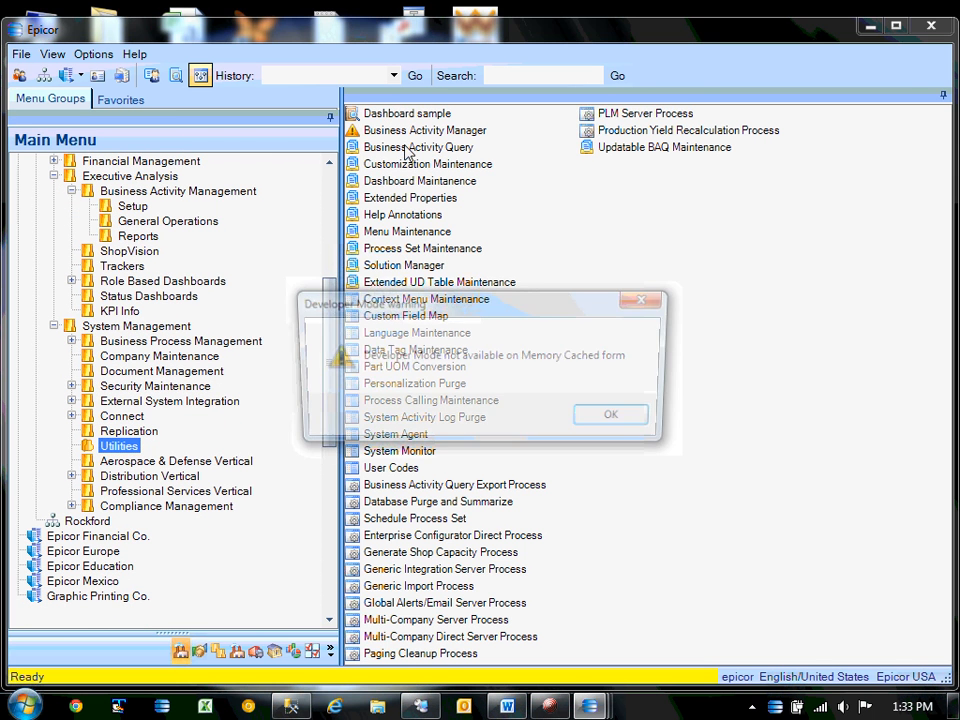
pyautogui.click(637, 422)
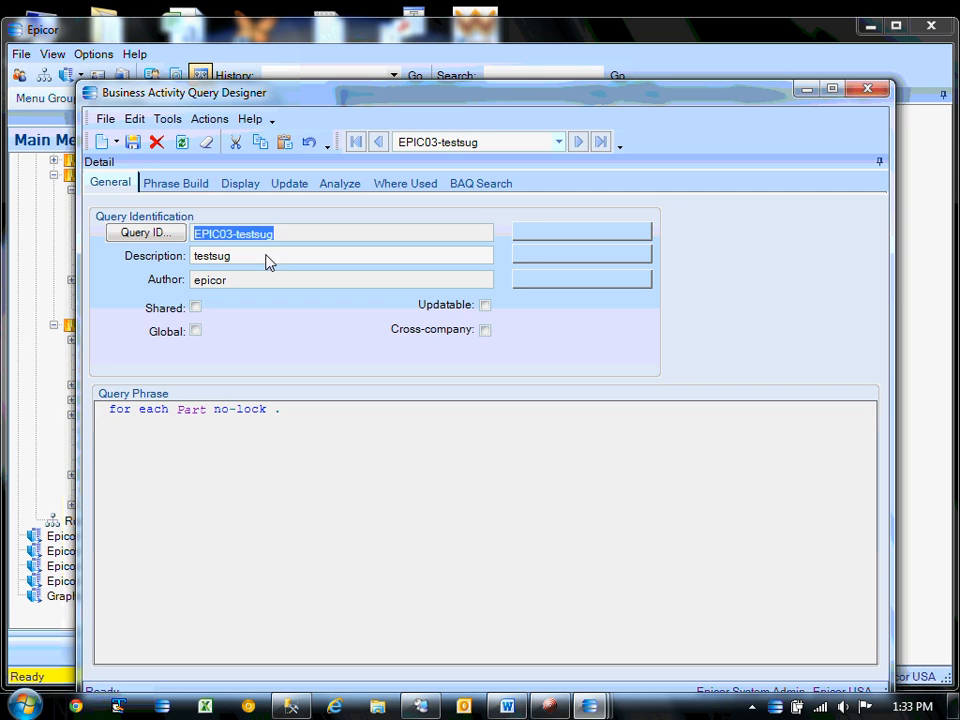
pyautogui.click(203, 78)
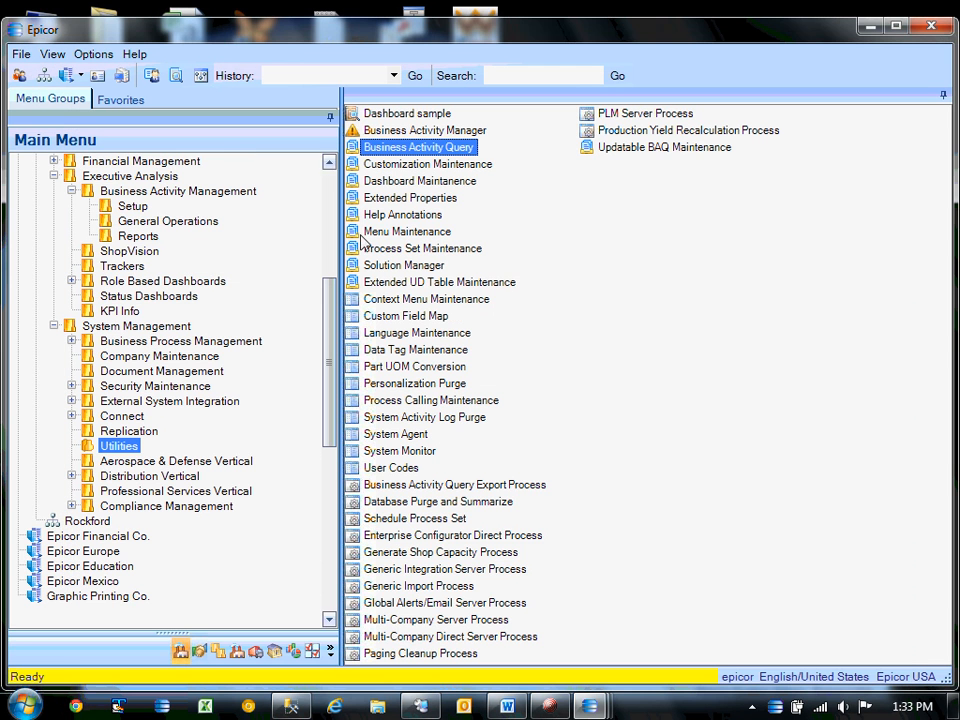
pyautogui.click(592, 707)
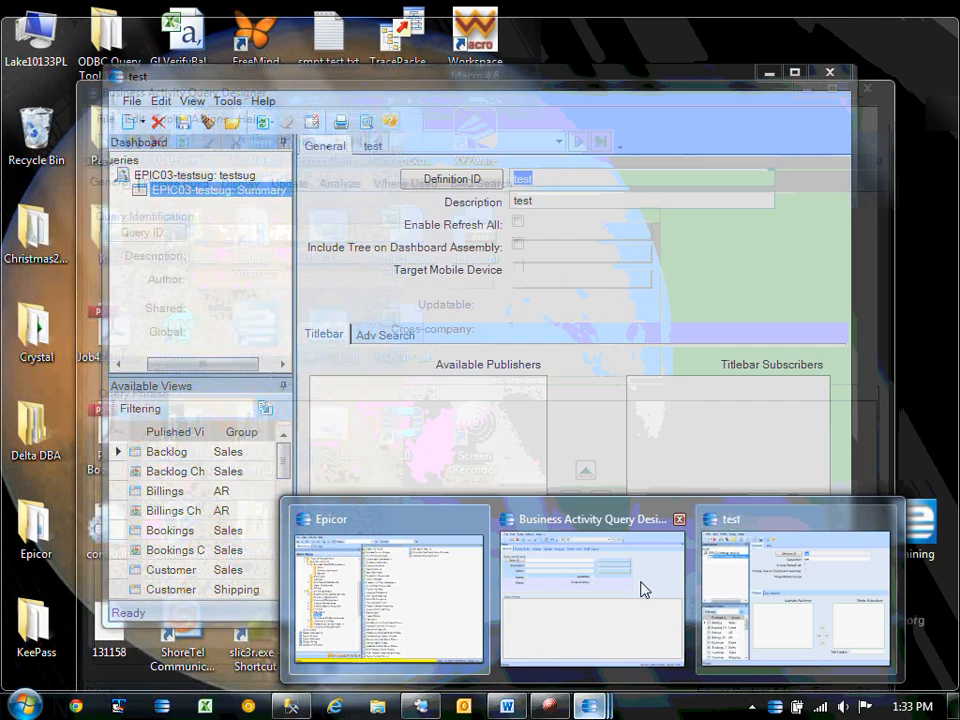
pyautogui.click(643, 589)
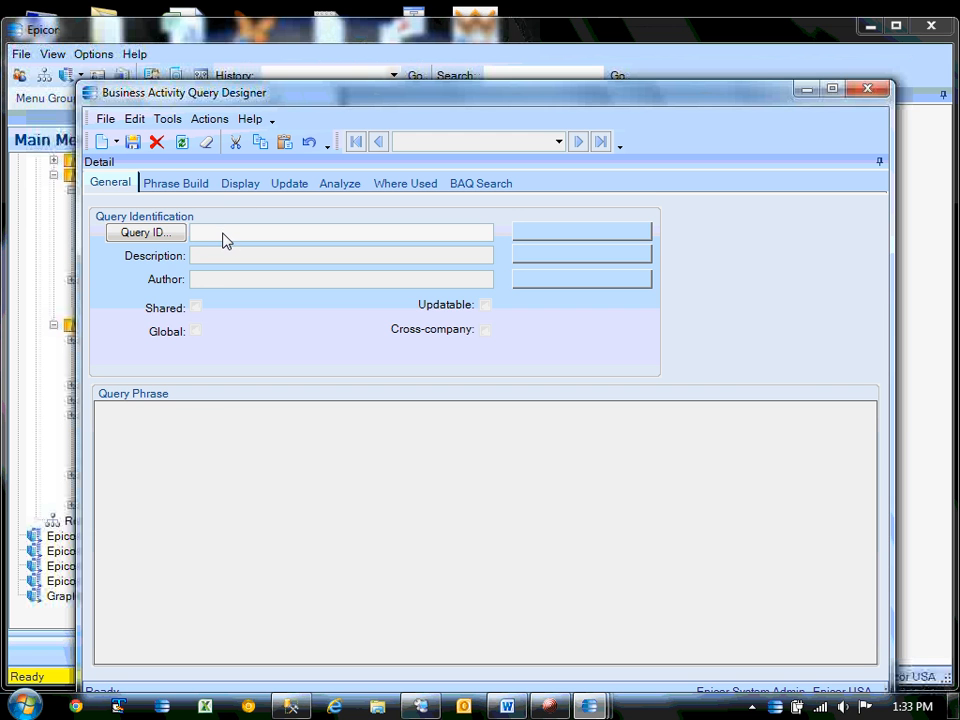
# Load query ID company, test it to get EPIC03 Epicor USA, and close the designer.
pyautogui.write('company')
pyautogui.press('Tab')
pyautogui.click(166, 184)
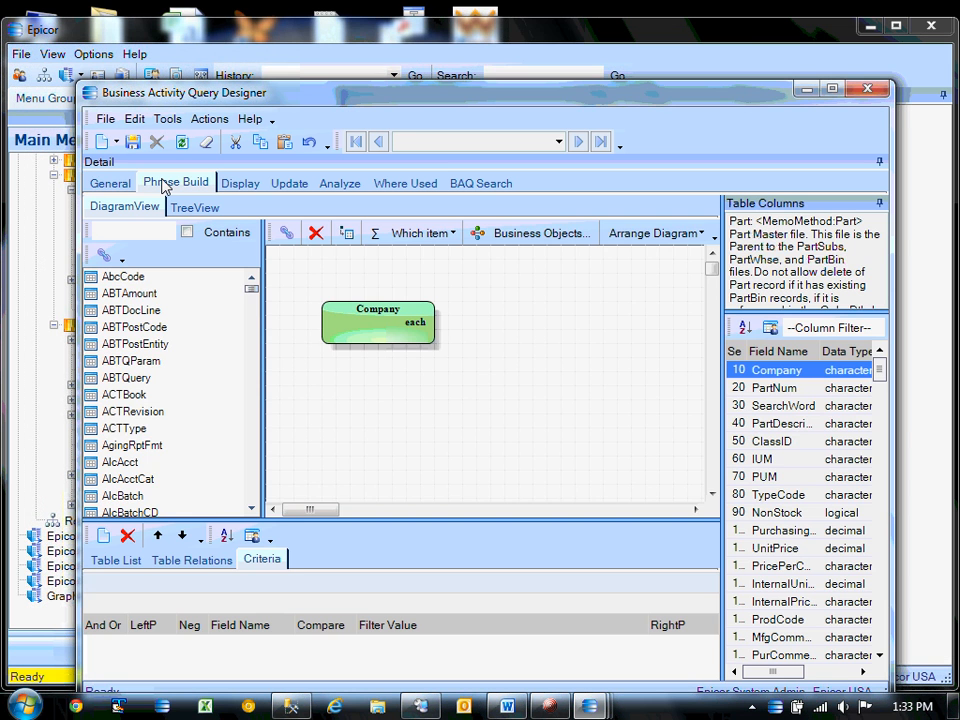
pyautogui.moveTo(386, 98); pyautogui.dragTo(376, 58)
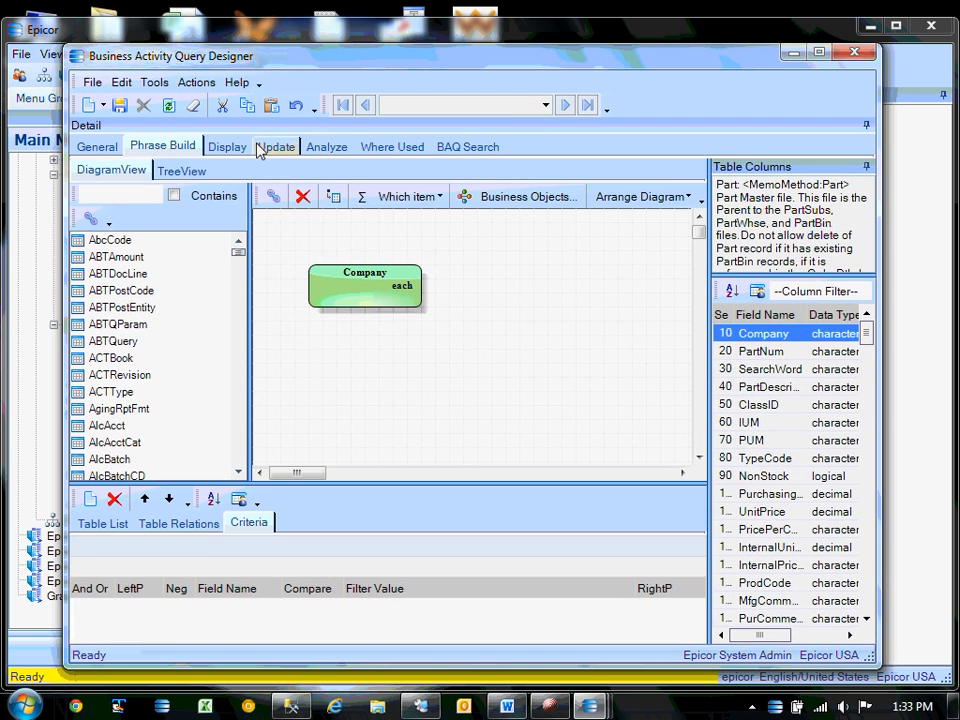
pyautogui.click(330, 146)
pyautogui.click(189, 625)
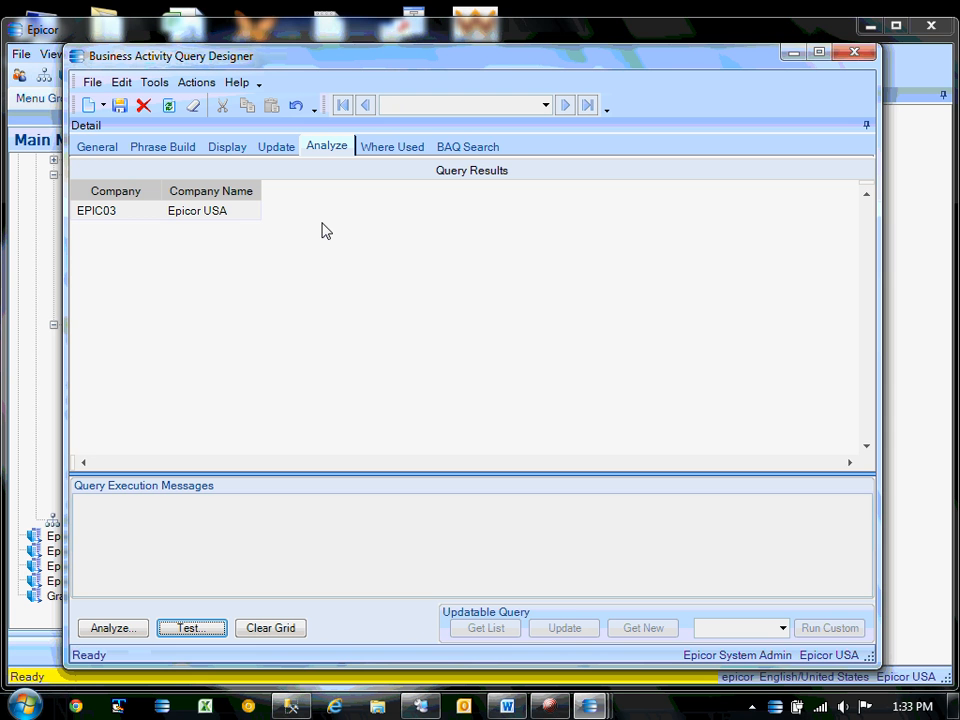
pyautogui.click(864, 58)
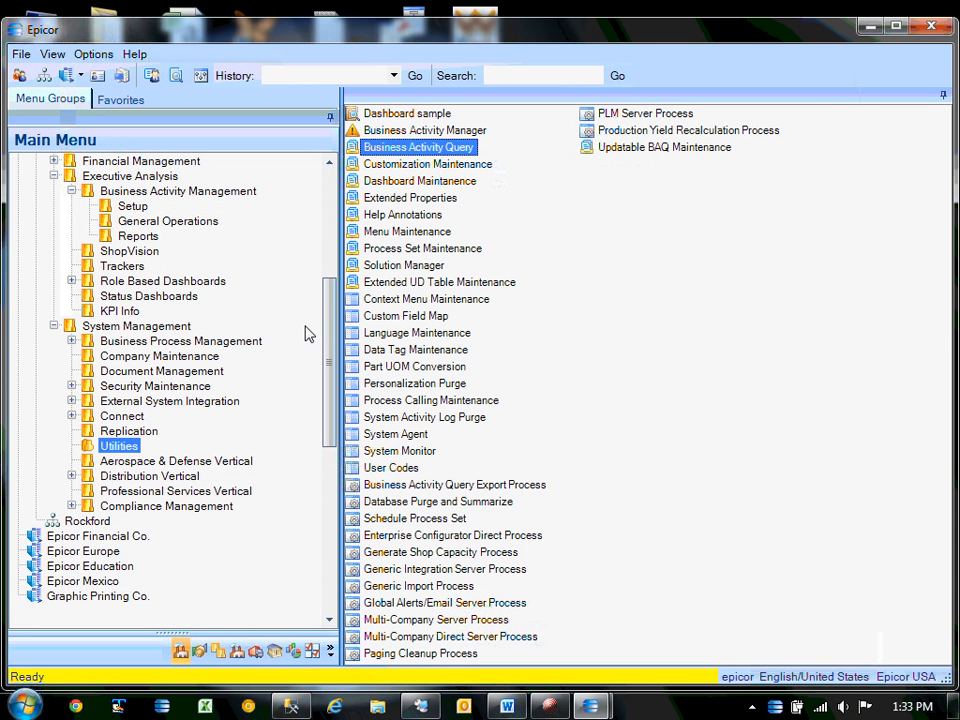
# Bring the existing test dashboard forward and close it.
pyautogui.click(140, 221)
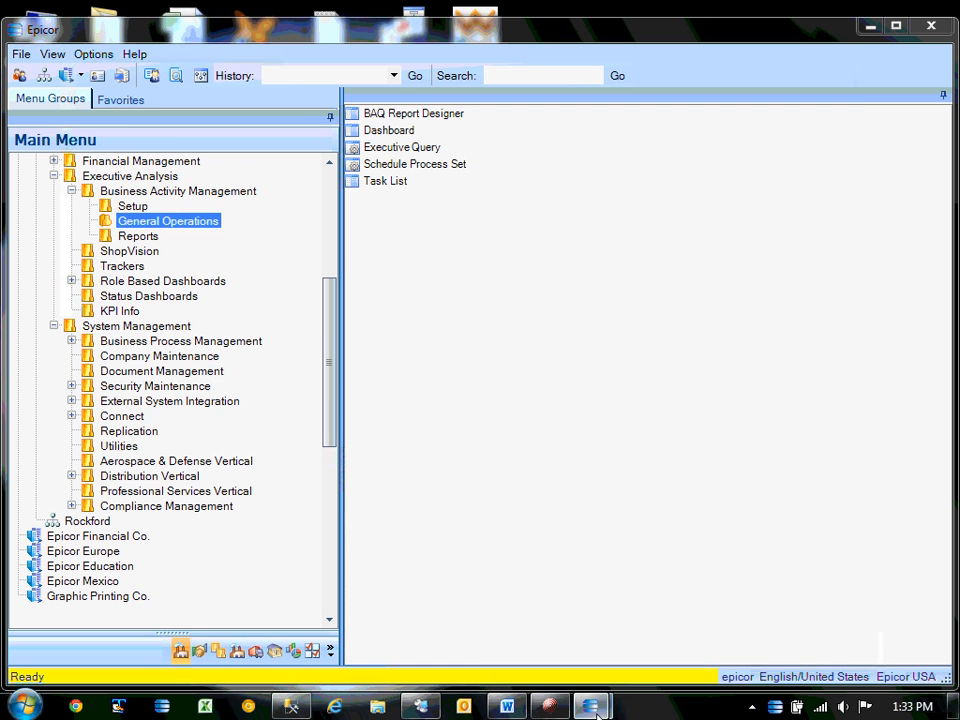
pyautogui.moveTo(591, 706)
pyautogui.click(688, 610)
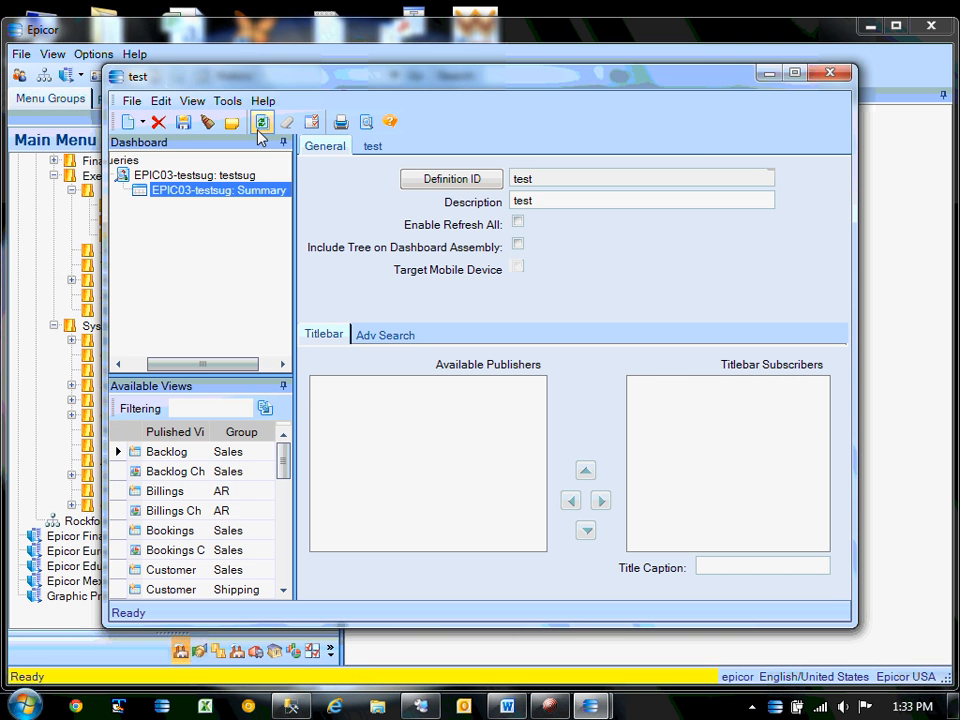
pyautogui.click(829, 74)
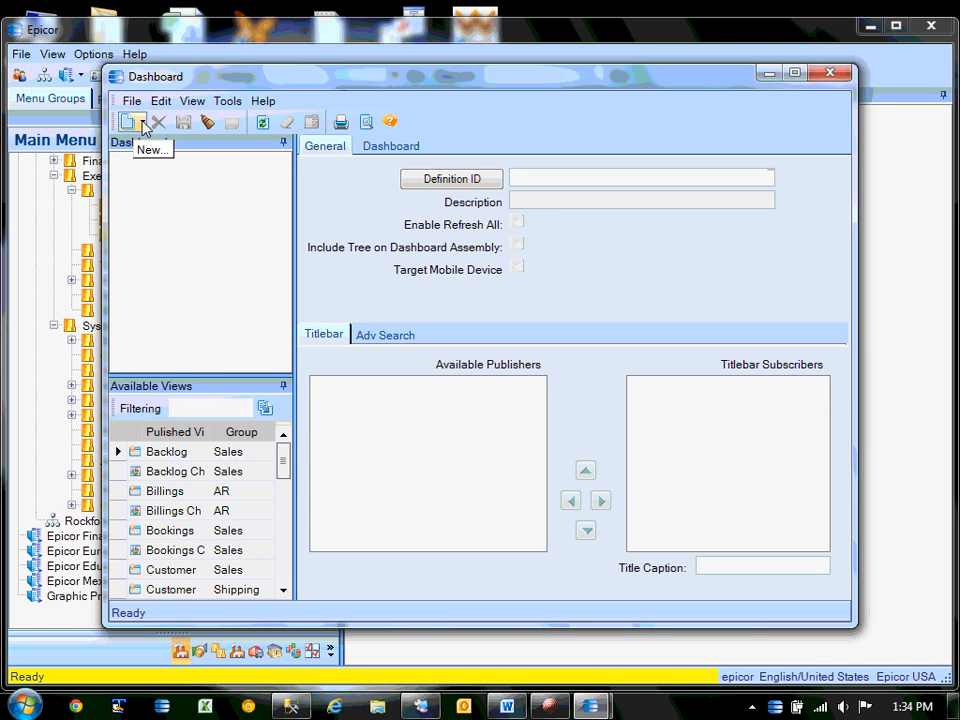
# Create a new dashboard with Definition ID eug and Description eug.
pyautogui.click(143, 121)
pyautogui.click(163, 146)
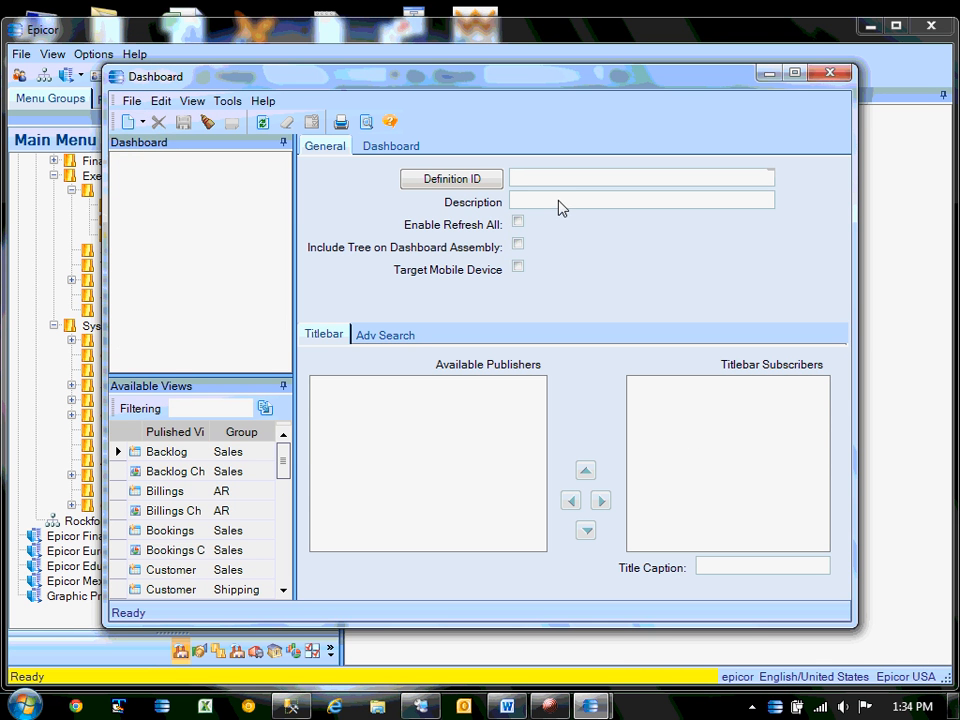
pyautogui.write('eug')
pyautogui.click(559, 206)
pyautogui.write('eug')
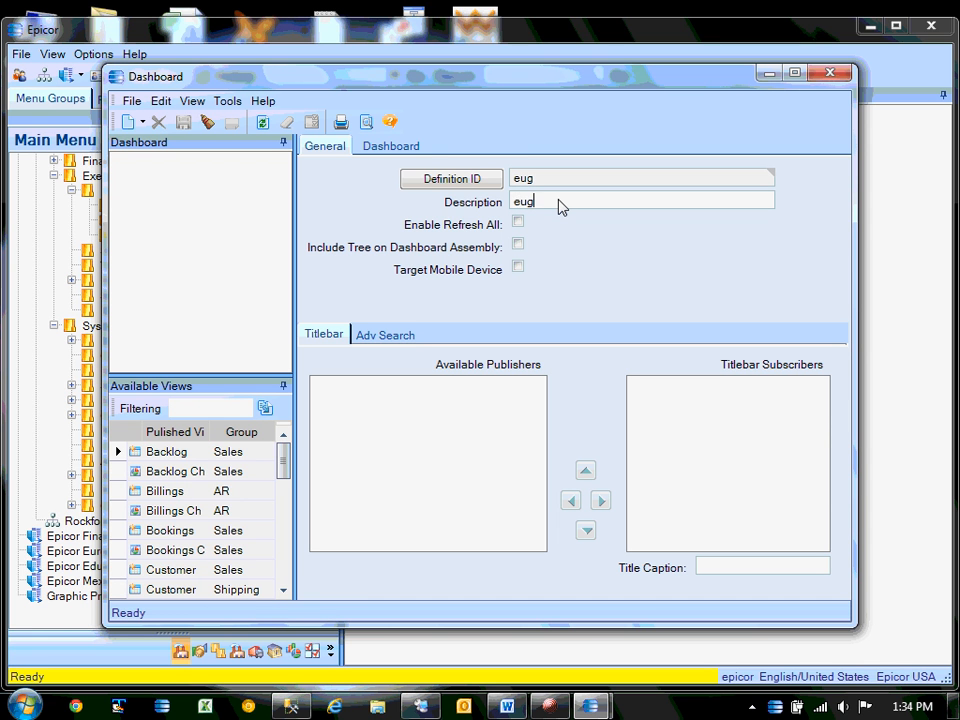
# Add a new query panel with Query ID EPIC03-Company.
pyautogui.click(143, 121)
pyautogui.click(184, 166)
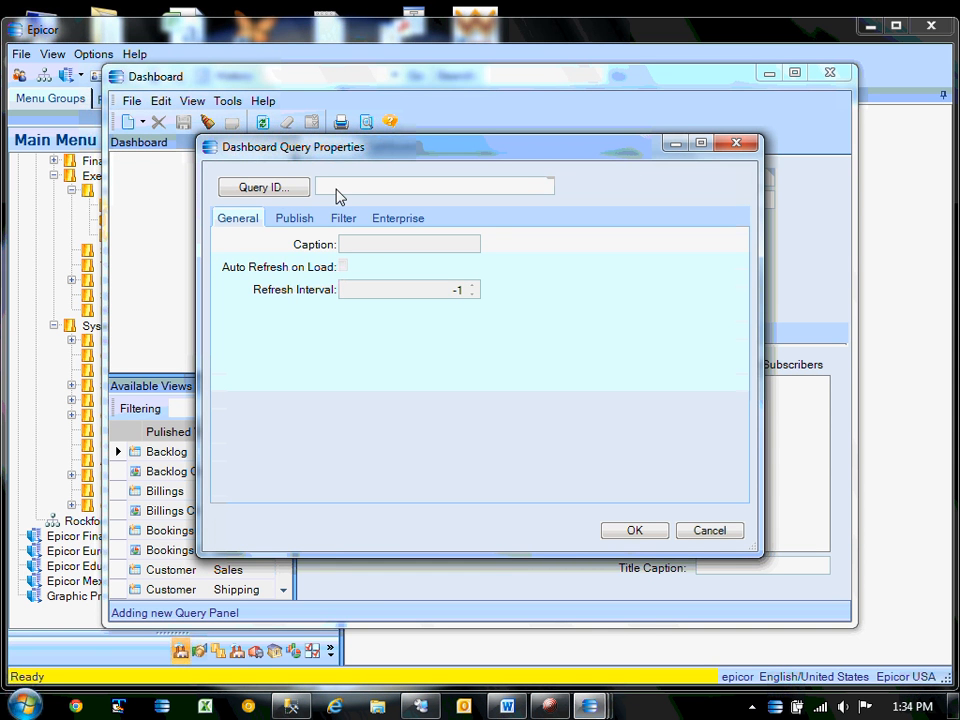
pyautogui.write('compa')
pyautogui.press('BackSpace')
pyautogui.press('BackSpace')
pyautogui.press('BackSpace')
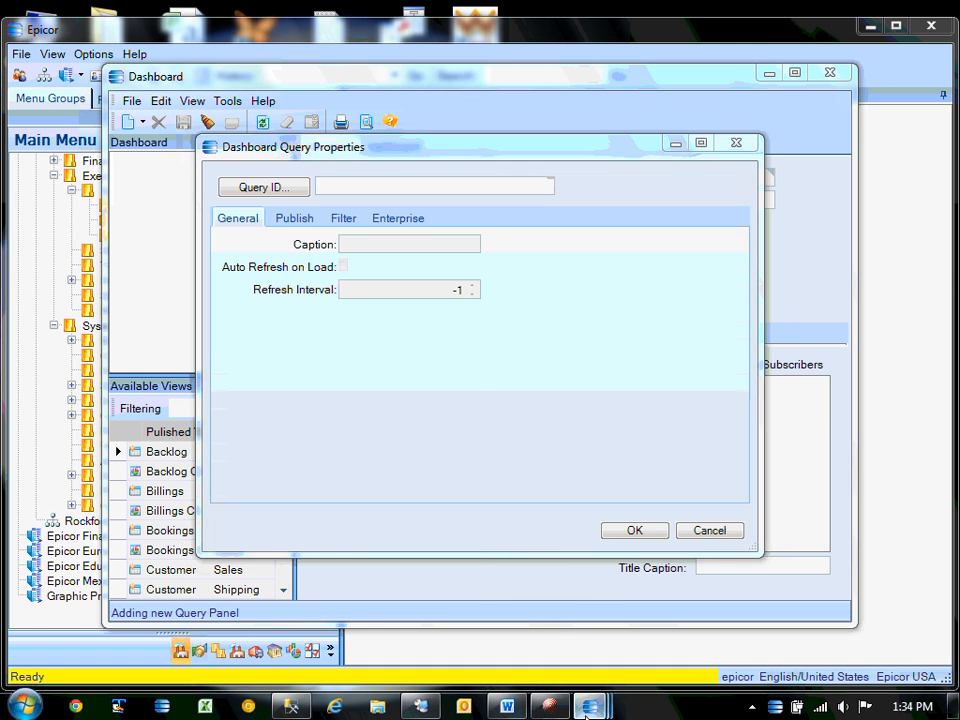
pyautogui.moveTo(612, 710)
pyautogui.click(390, 590)
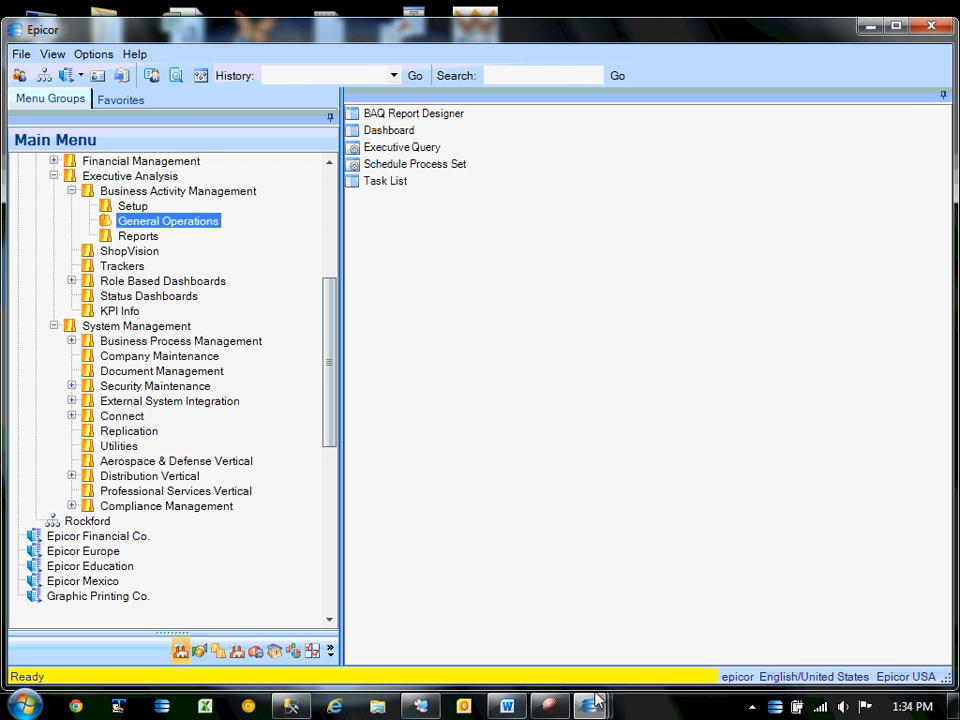
pyautogui.moveTo(589, 706)
pyautogui.click(793, 591)
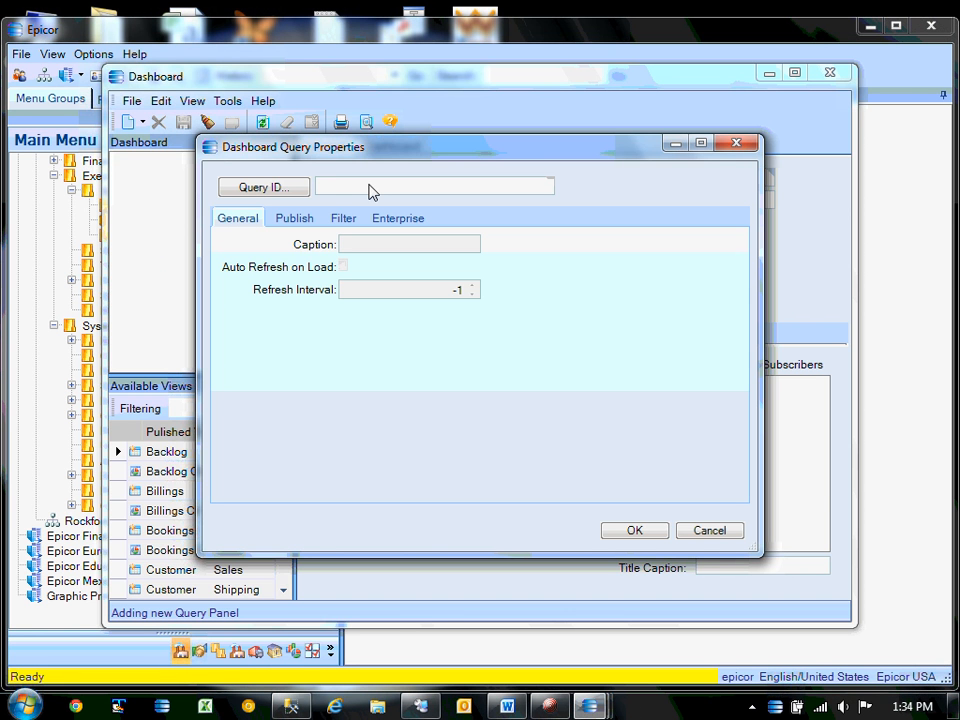
pyautogui.write('epico')
pyautogui.write('3-company')
pyautogui.press('Tab')
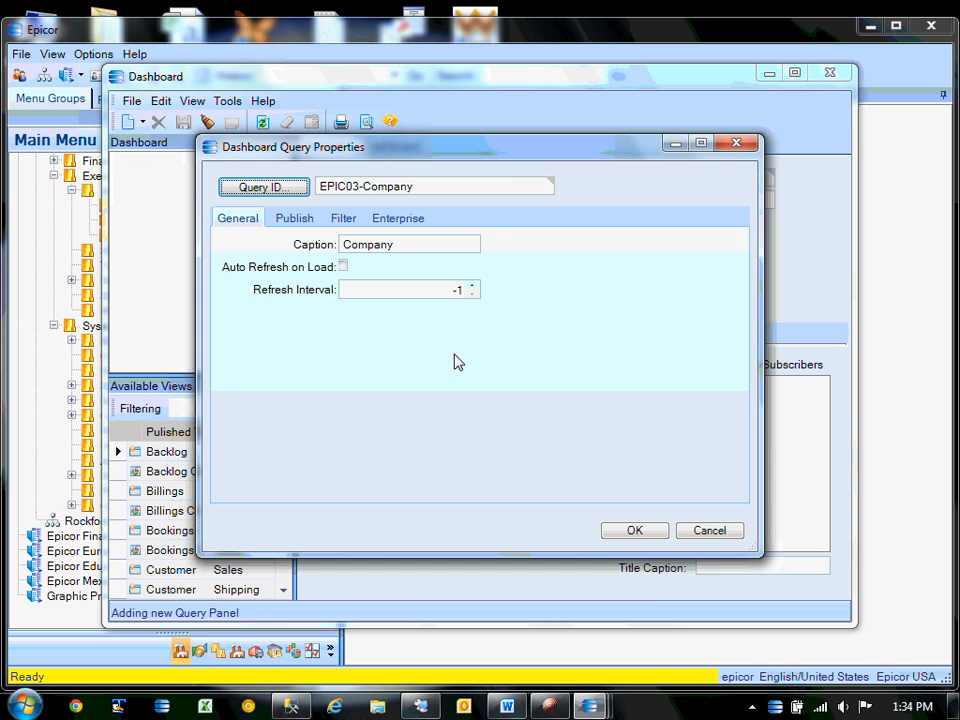
# Confirm the Company query panel and save the eug dashboard.
pyautogui.click(636, 531)
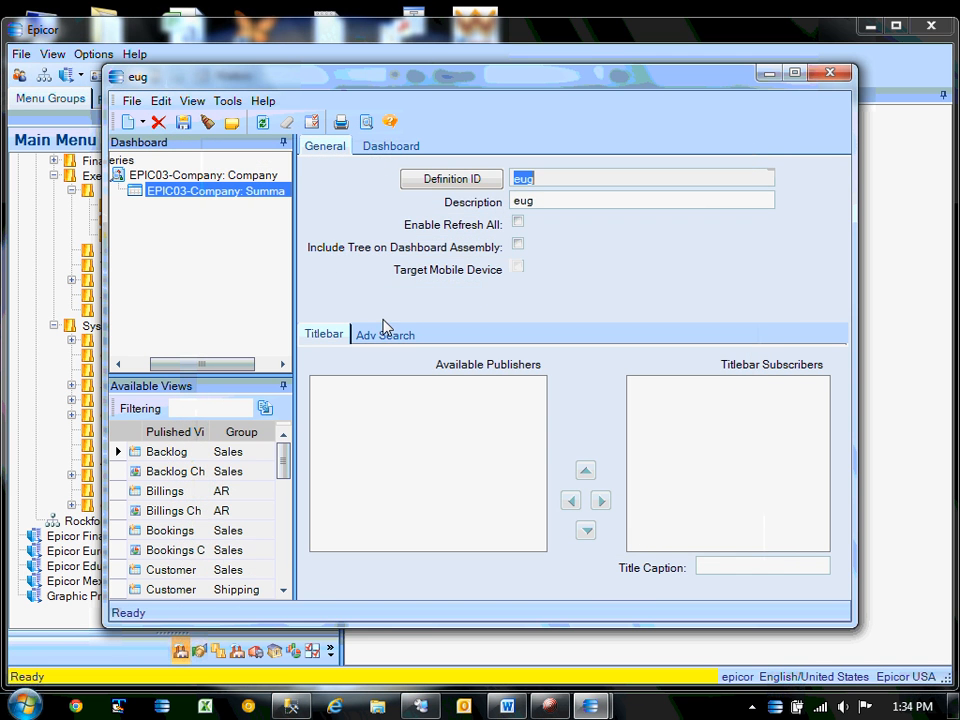
pyautogui.click(405, 146)
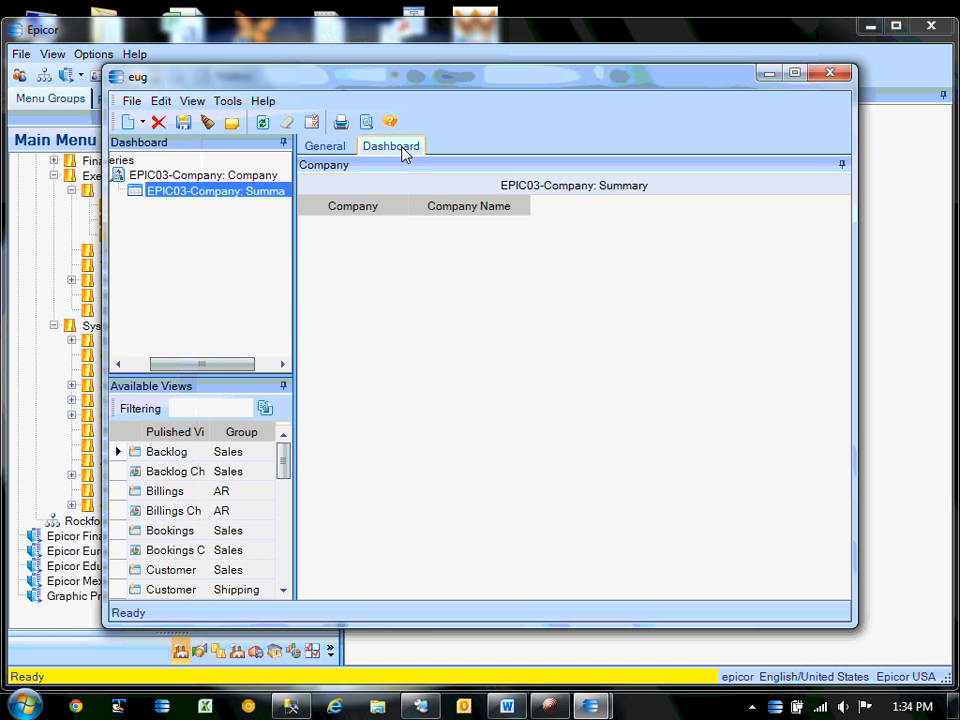
pyautogui.click(183, 122)
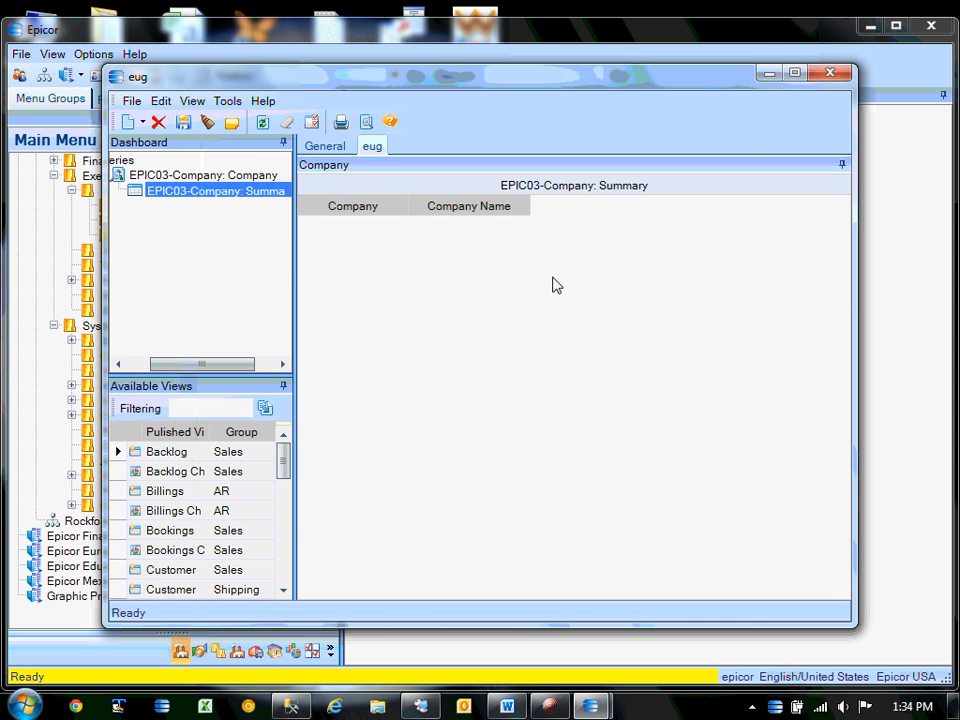
# Deploy the eug dashboard as a Smart Client Application, producing eug.dll.
pyautogui.click(227, 101)
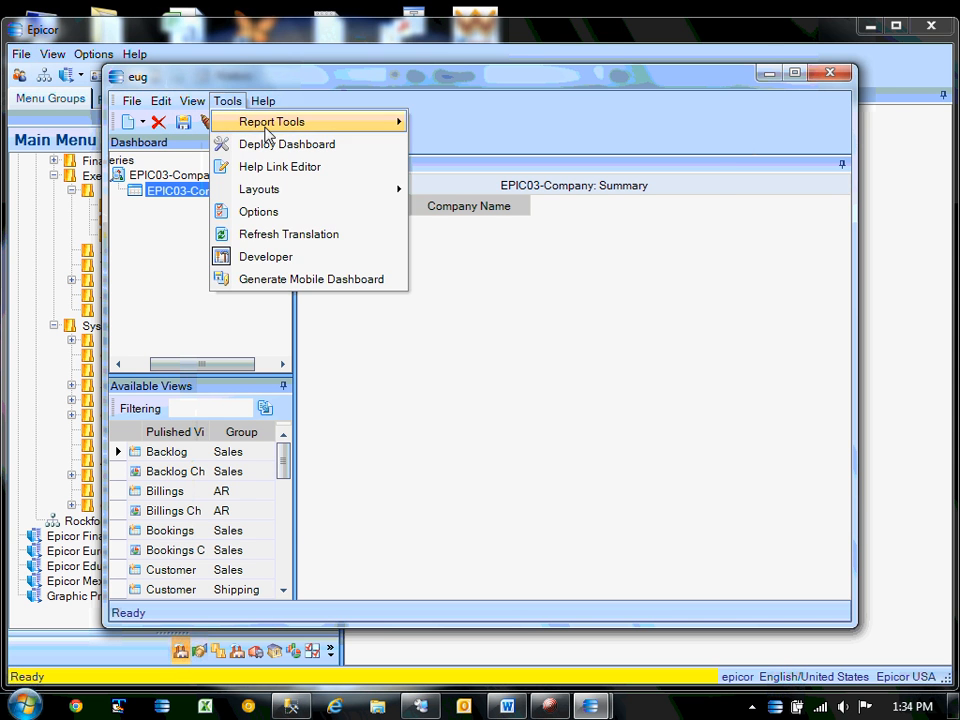
pyautogui.click(270, 143)
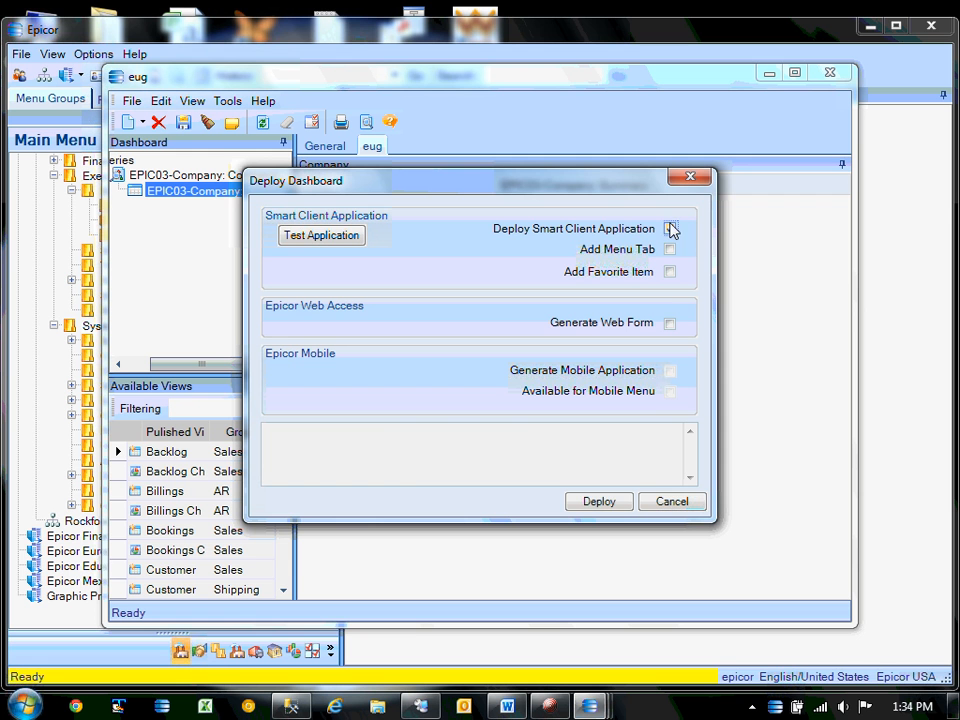
pyautogui.click(670, 229)
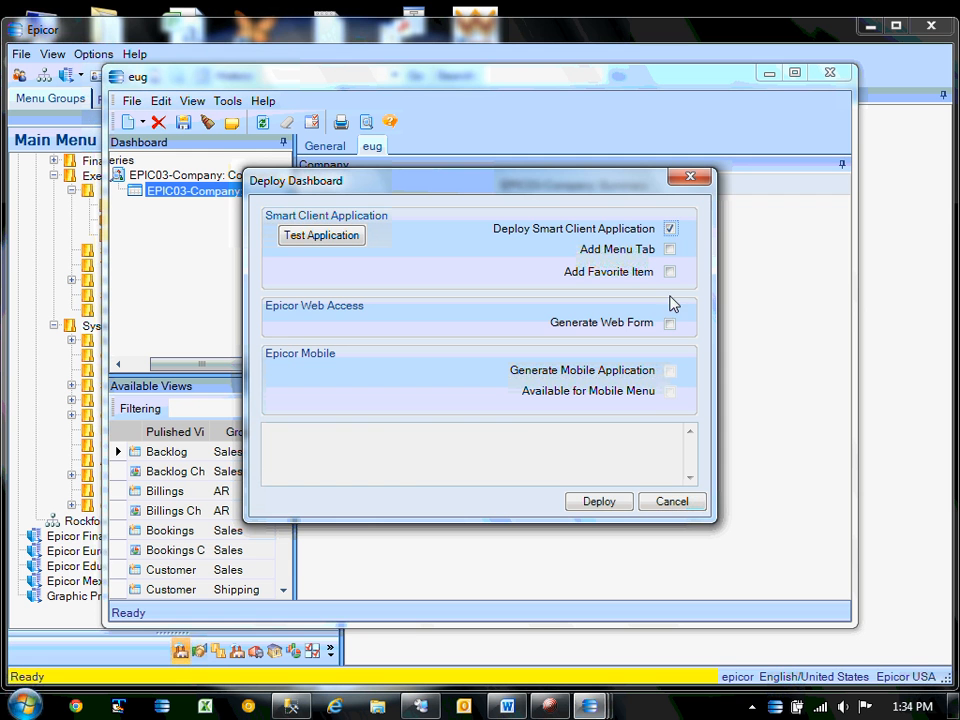
pyautogui.click(618, 508)
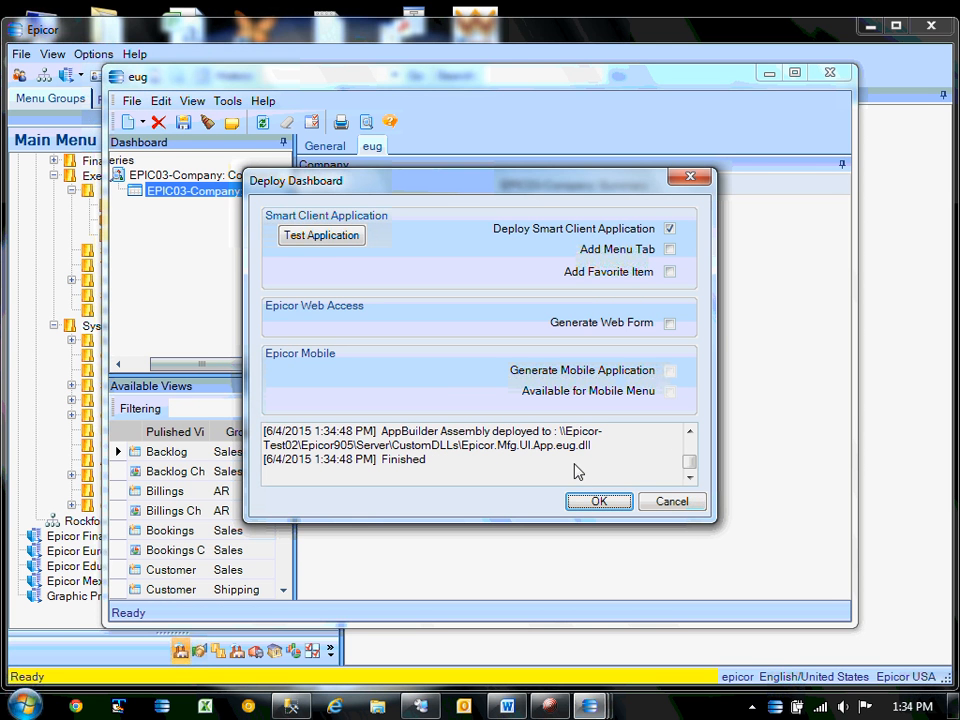
pyautogui.moveTo(558, 446); pyautogui.dragTo(600, 452)
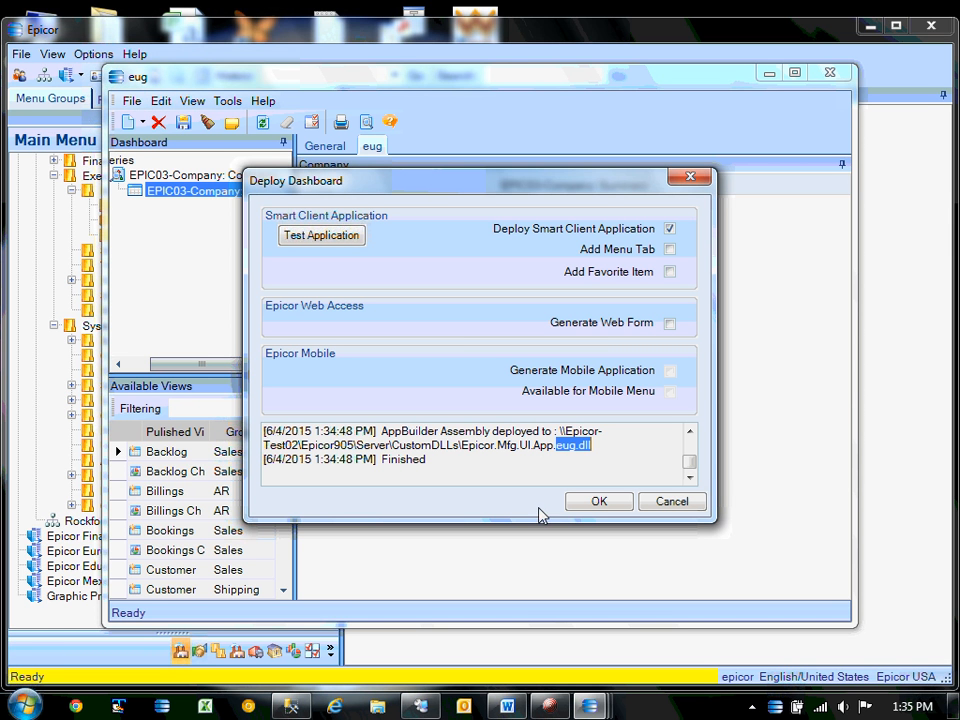
pyautogui.click(594, 502)
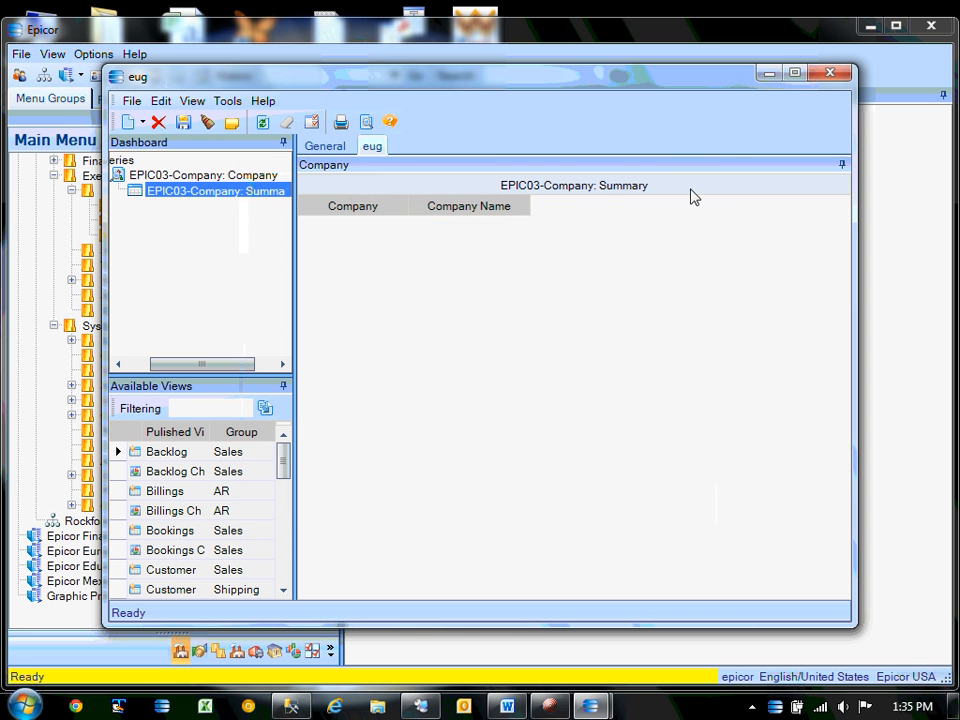
# Minimize the eug dashboard and select Dashboard sample in the System Management Utilities list.
pyautogui.click(766, 73)
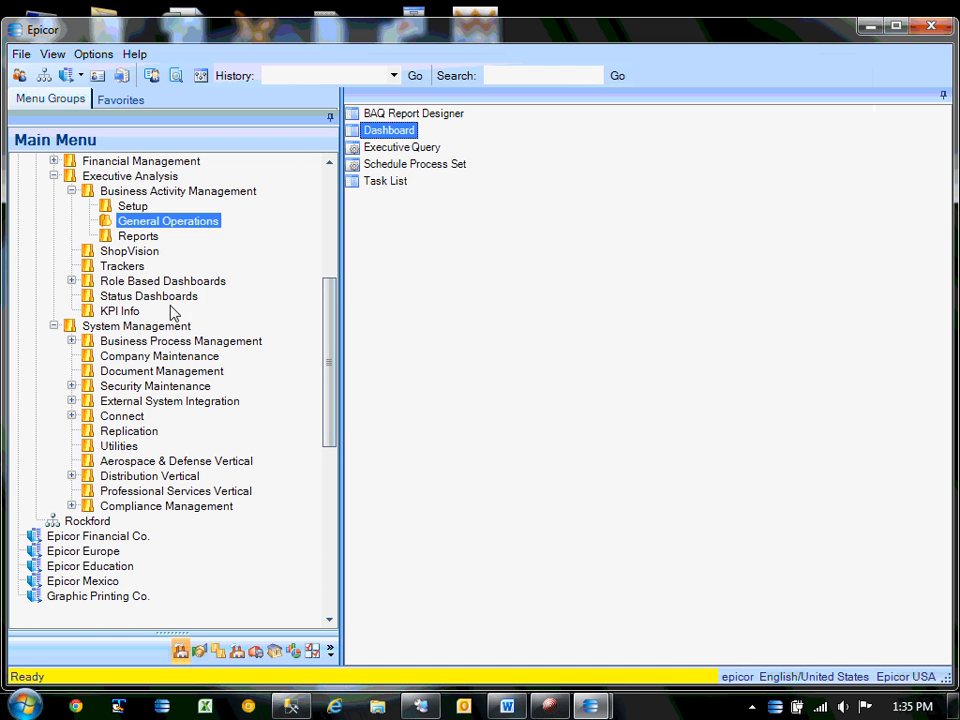
pyautogui.click(72, 342)
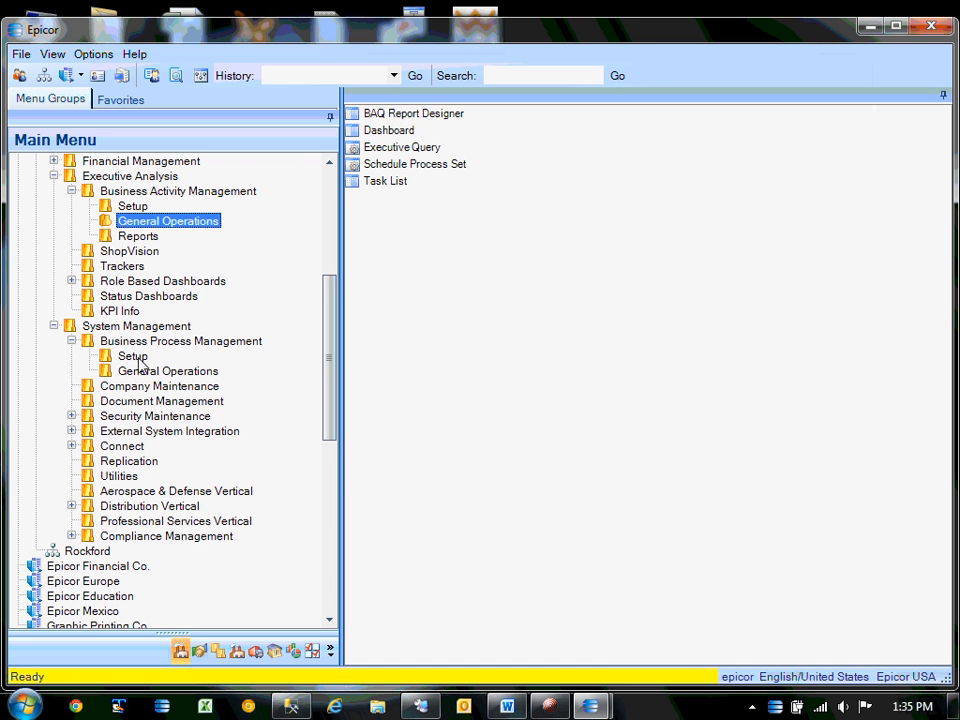
pyautogui.click(136, 357)
pyautogui.click(72, 341)
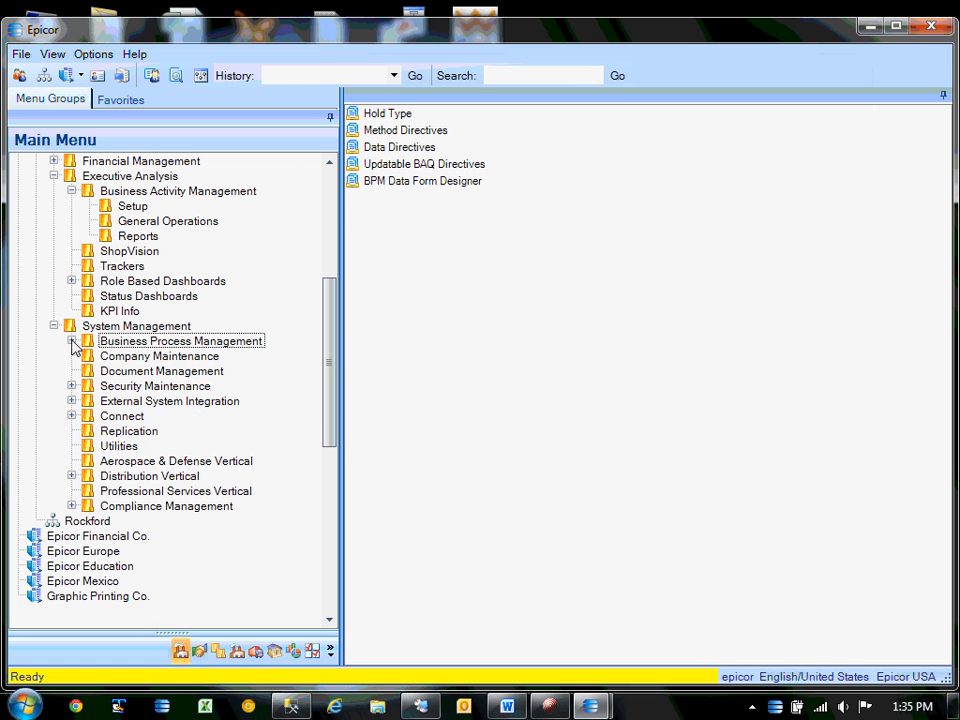
pyautogui.click(96, 445)
pyautogui.click(416, 112)
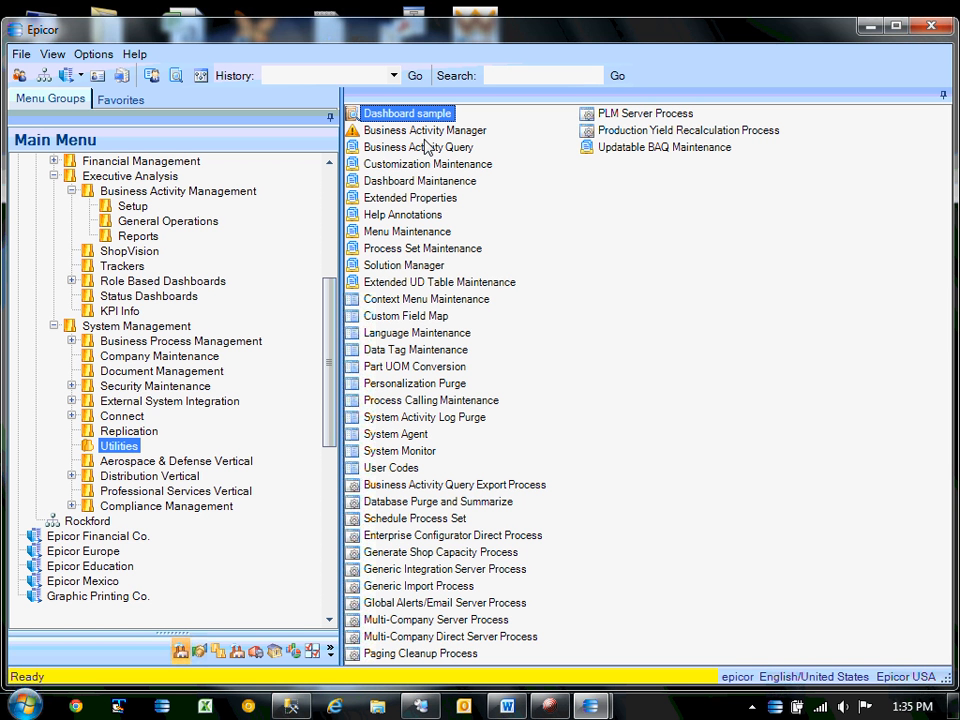
pyautogui.click(201, 76)
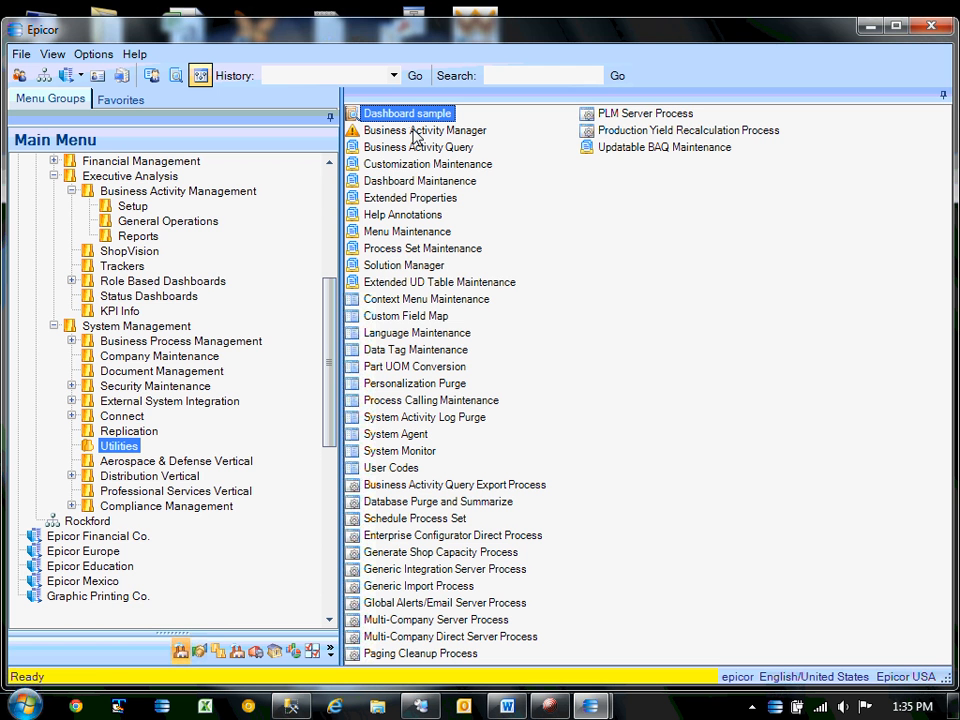
# Launch Dashboard sample on the base layer only.
pyautogui.doubleClick(368, 113)
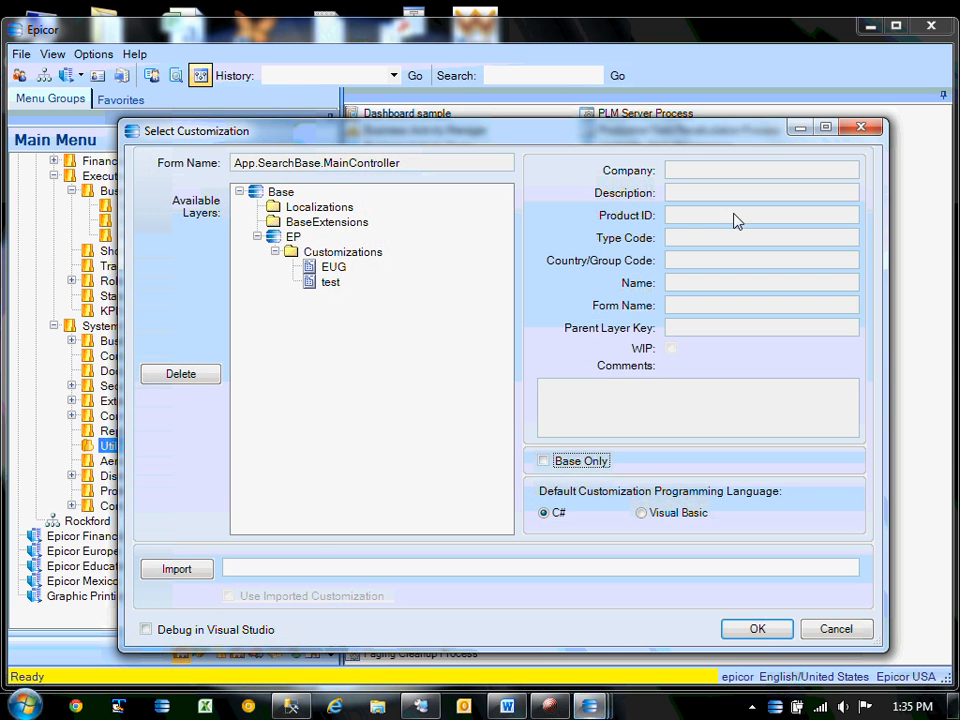
pyautogui.moveTo(495, 135); pyautogui.dragTo(464, 91)
pyautogui.click(520, 418)
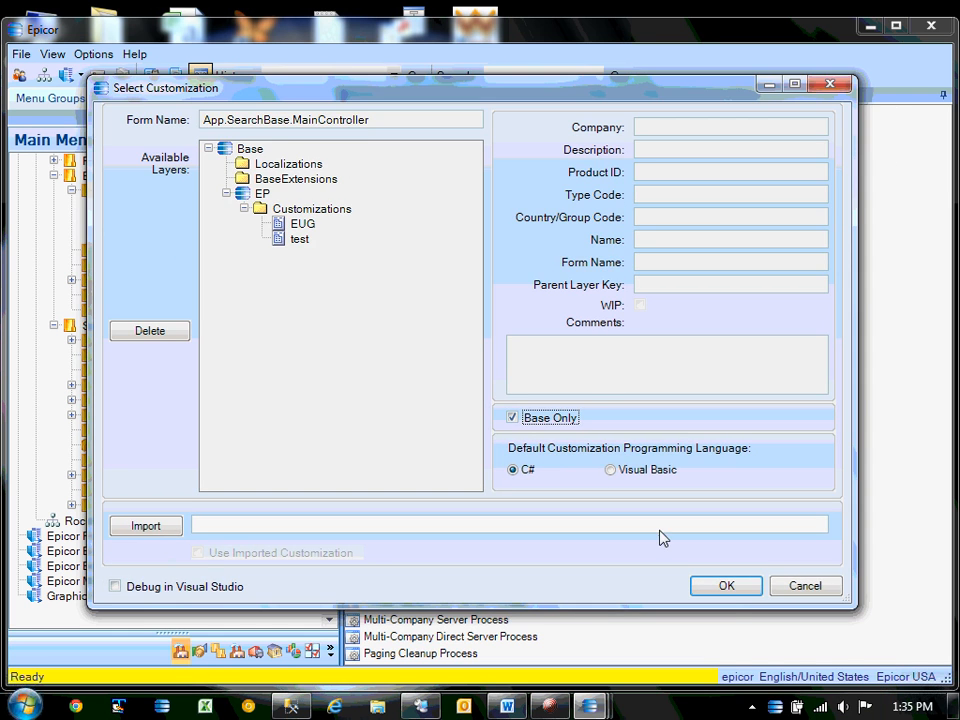
pyautogui.click(727, 587)
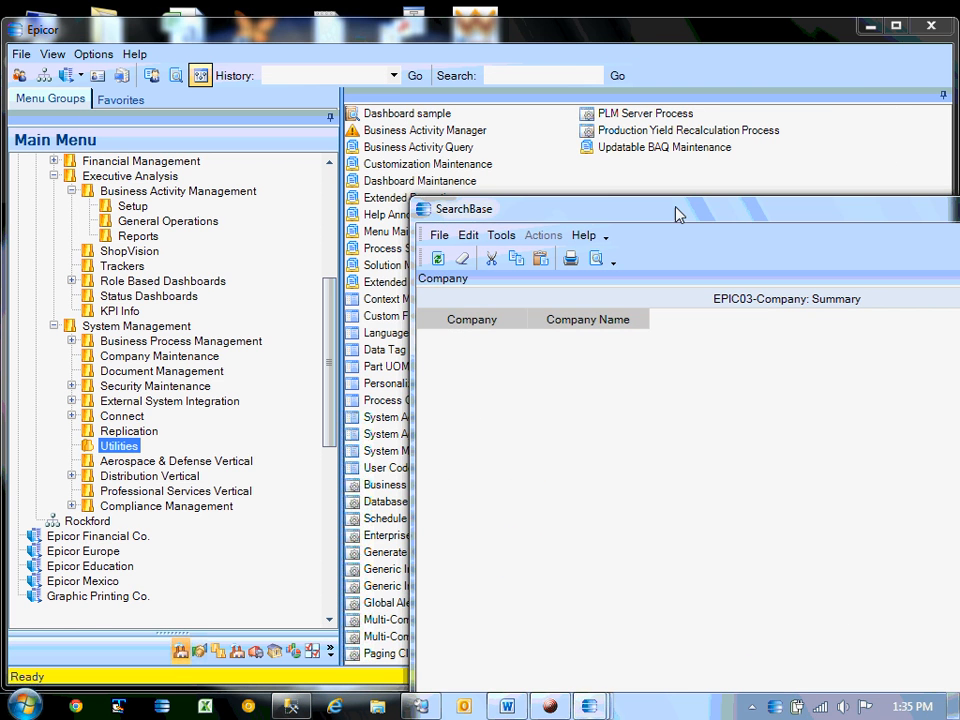
pyautogui.moveTo(690, 188); pyautogui.dragTo(367, 90)
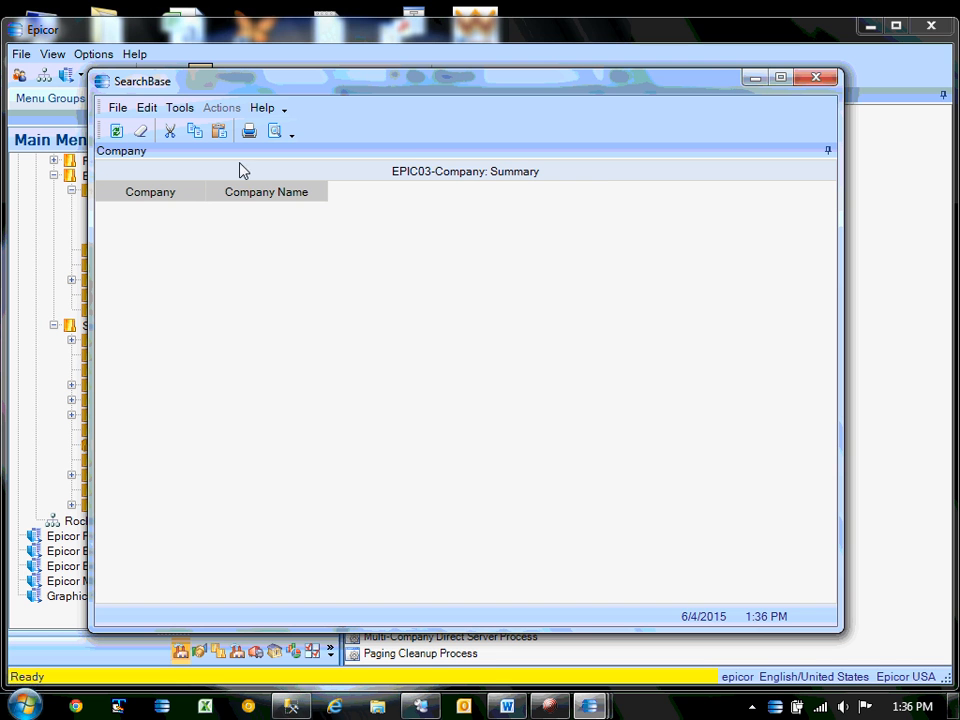
# Enter Customization mode on the SearchBase form and show the Wizards tab.
pyautogui.rightClick(407, 155)
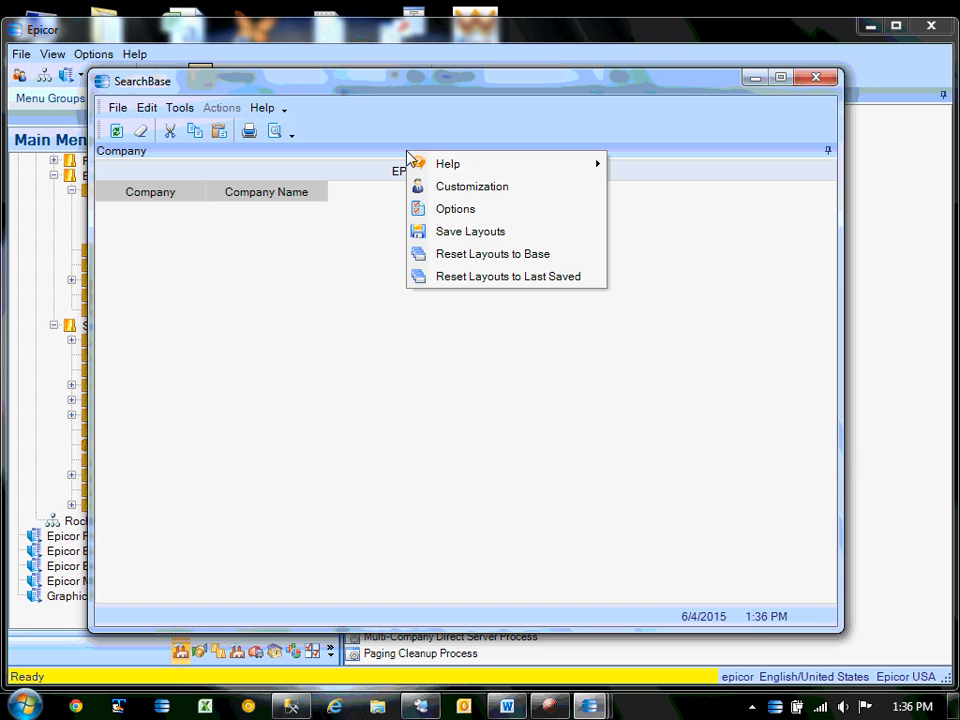
pyautogui.click(459, 187)
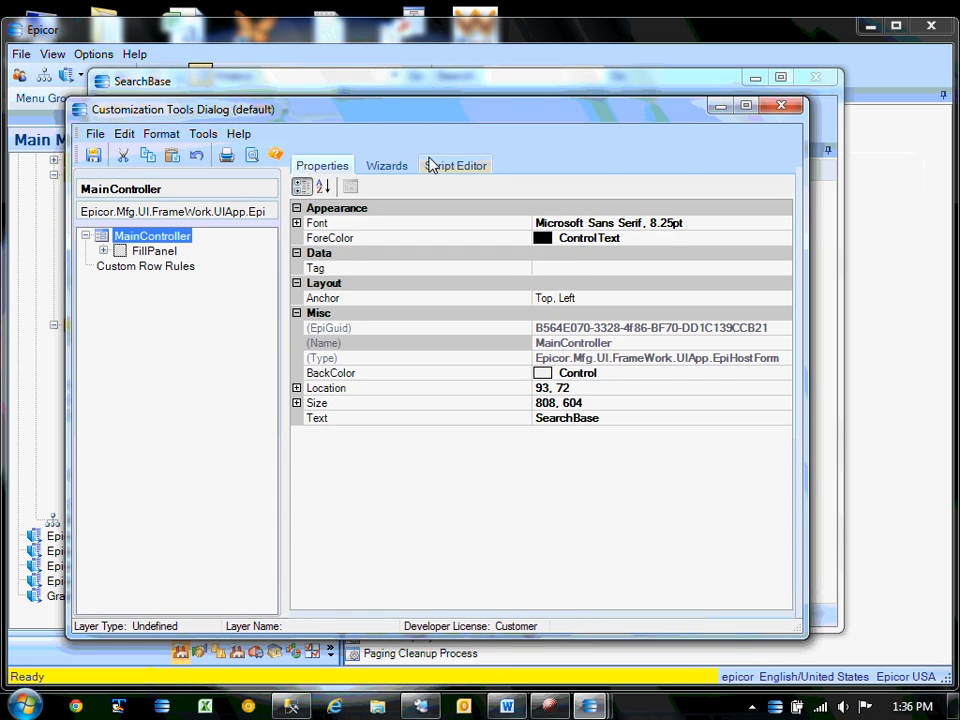
pyautogui.click(386, 165)
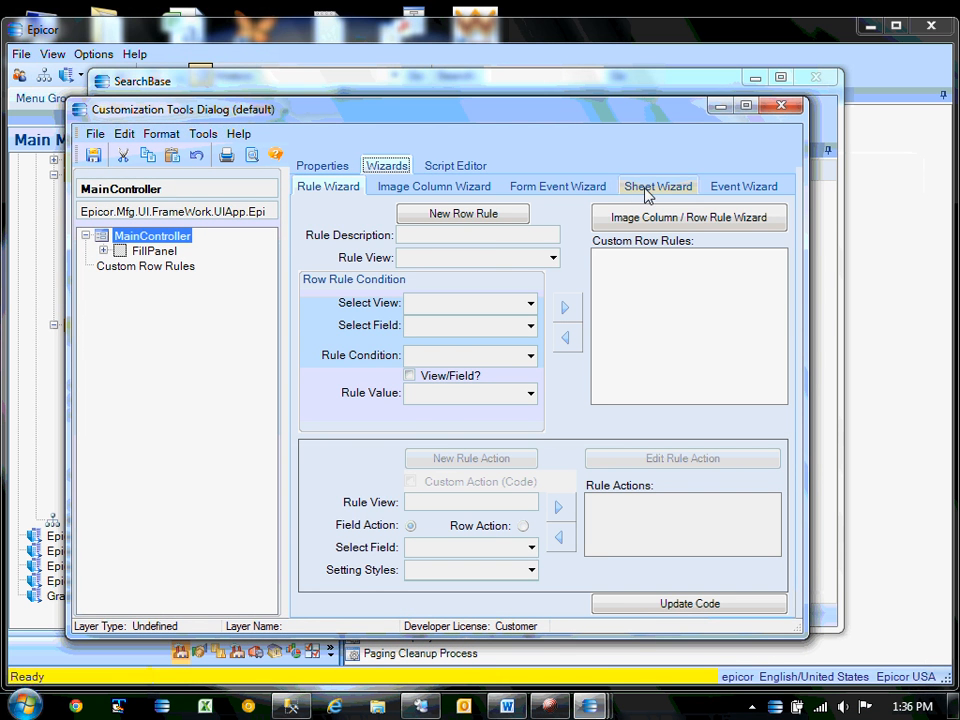
# Start a new custom sheet in the Sheet Wizard with MainController as parent.
pyautogui.click(654, 188)
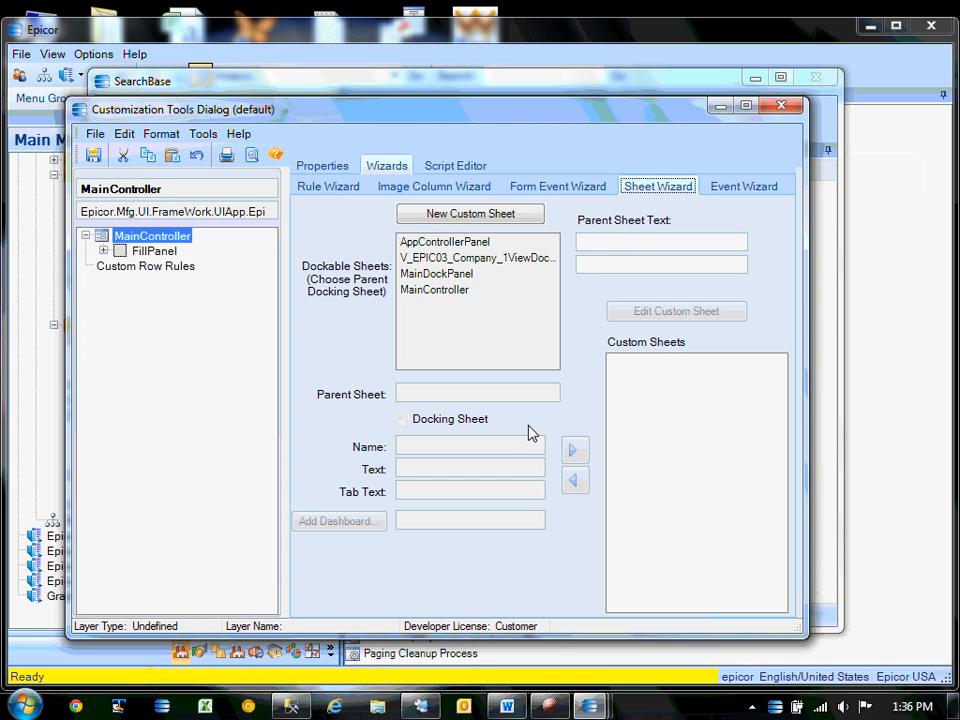
pyautogui.click(459, 214)
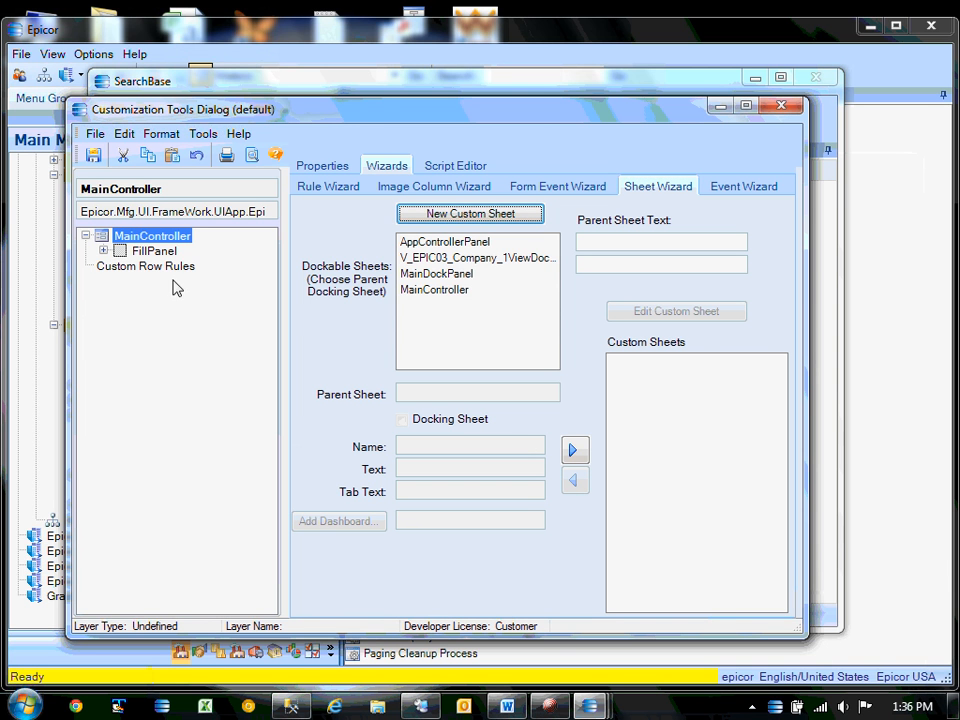
pyautogui.click(103, 251)
pyautogui.click(121, 266)
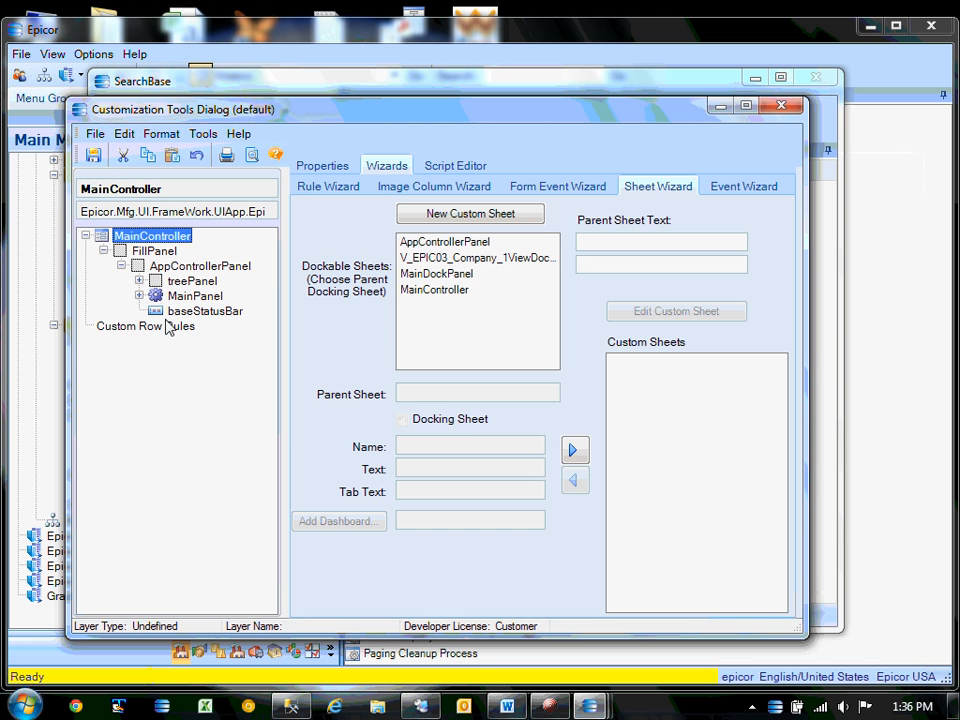
pyautogui.click(450, 289)
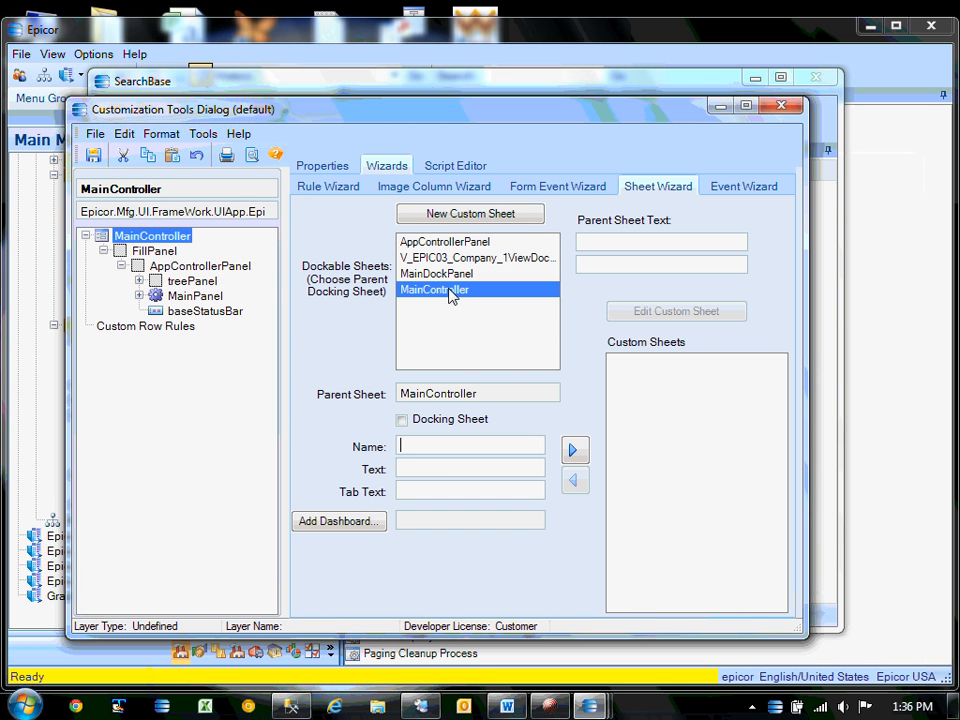
# Set the sheet's Name, Text and Tab Text to search, add it, and view its tab.
pyautogui.click(445, 455)
pyautogui.write('search')
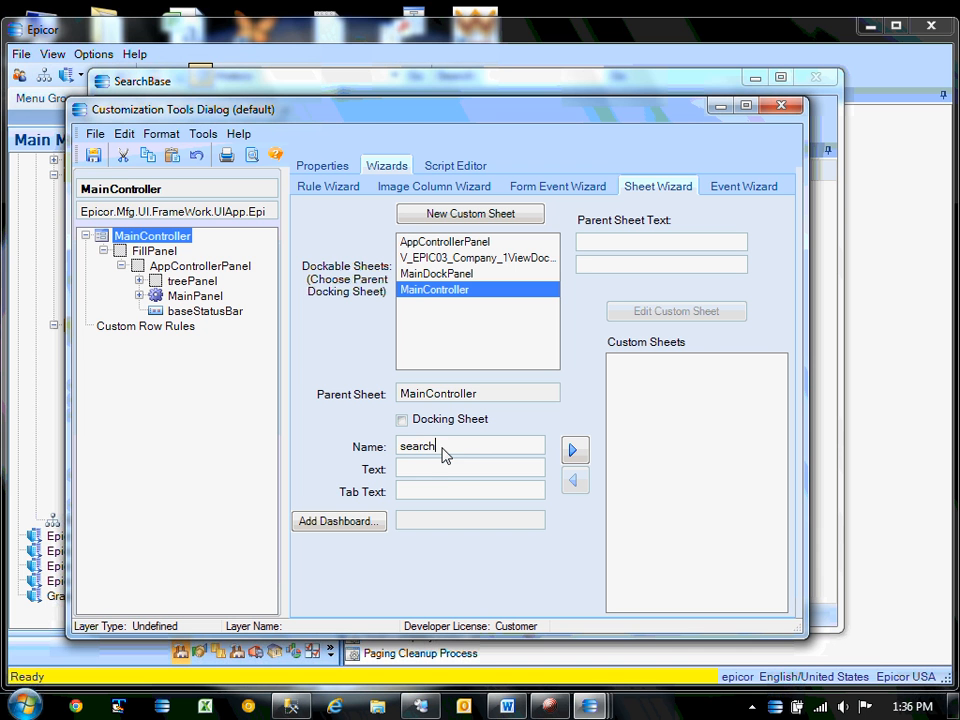
pyautogui.doubleClick(420, 450)
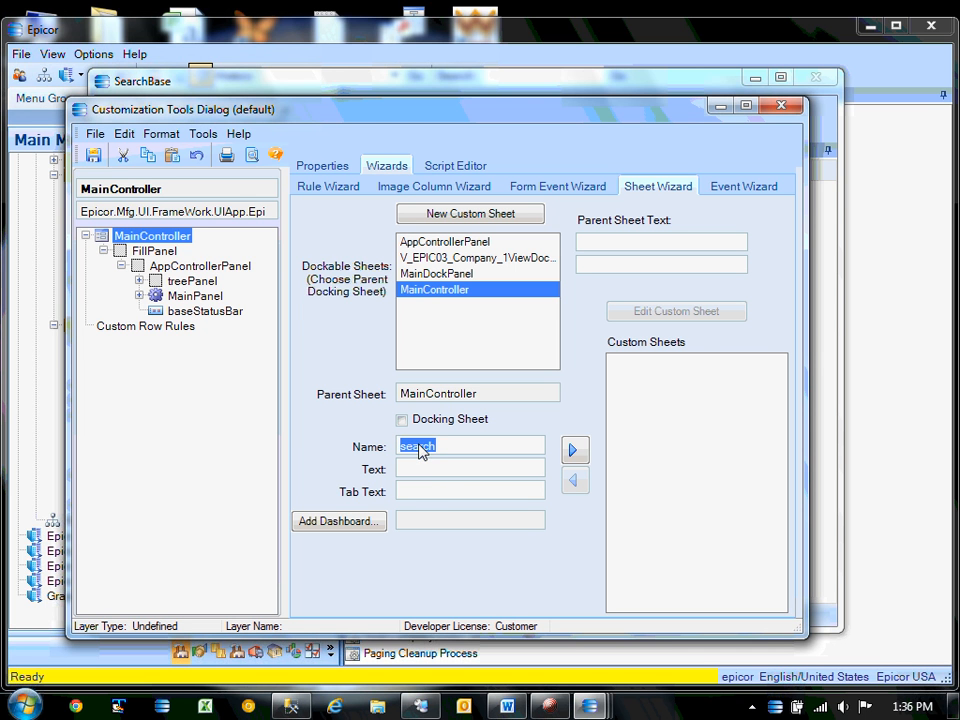
pyautogui.hotkey('ctrl', 'c')
pyautogui.click(429, 467)
pyautogui.hotkey('ctrl', 'v')
pyautogui.click(429, 490)
pyautogui.hotkey('ctrl', 'v')
pyautogui.click(573, 455)
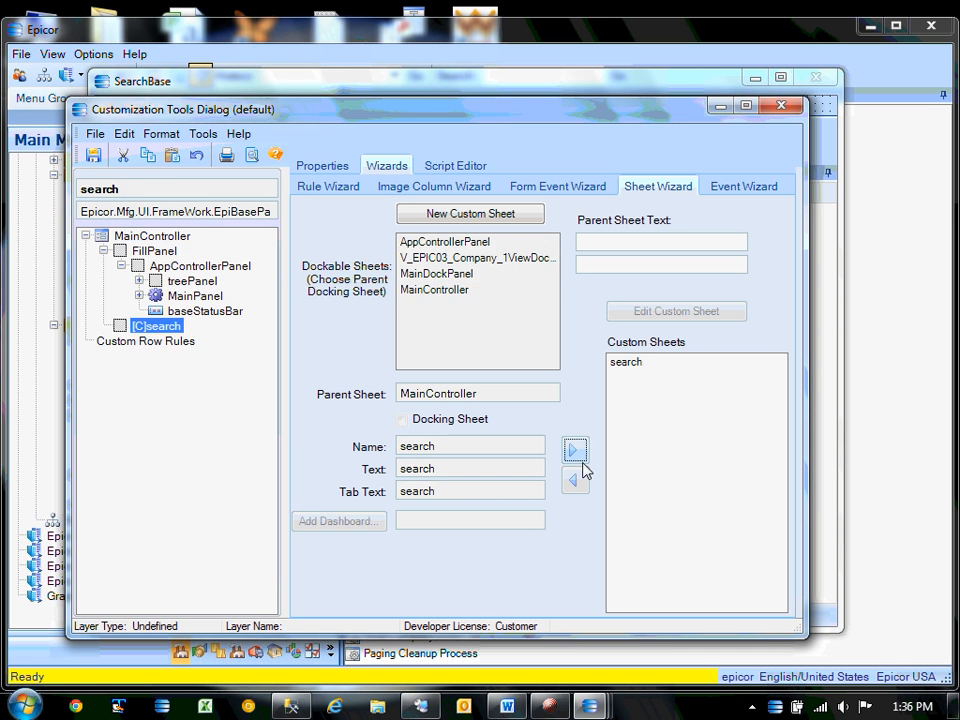
pyautogui.moveTo(429, 125); pyautogui.dragTo(435, 321)
pyautogui.click(181, 107)
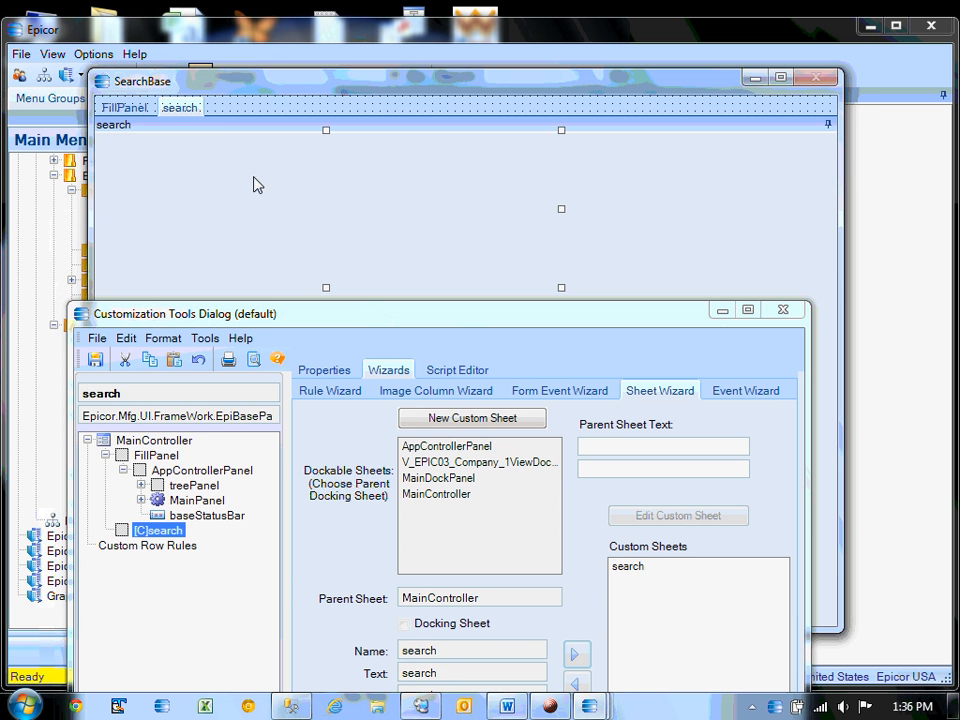
# Return to the search sheet and open the Tools > ToolBox.
pyautogui.moveTo(356, 326); pyautogui.dragTo(341, 305)
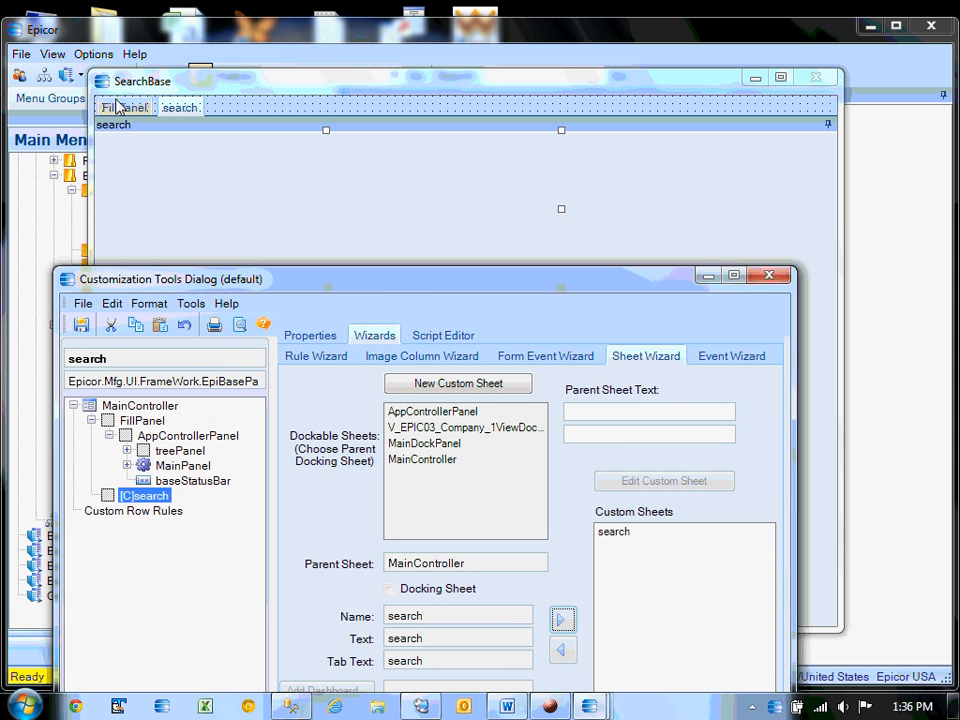
pyautogui.click(120, 106)
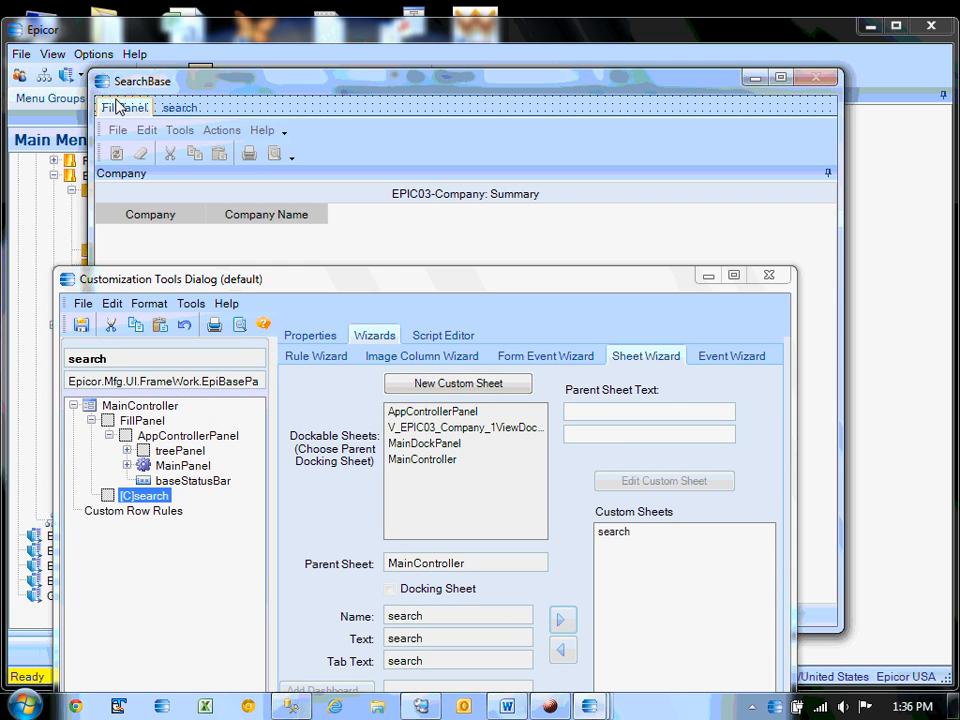
pyautogui.click(180, 107)
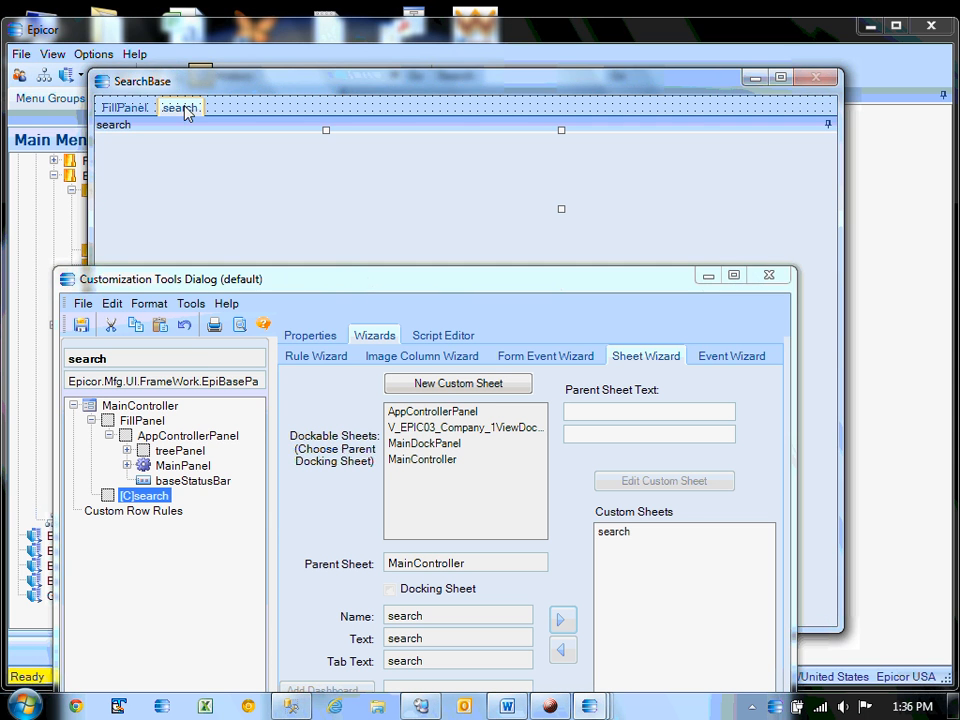
pyautogui.click(189, 304)
pyautogui.click(236, 349)
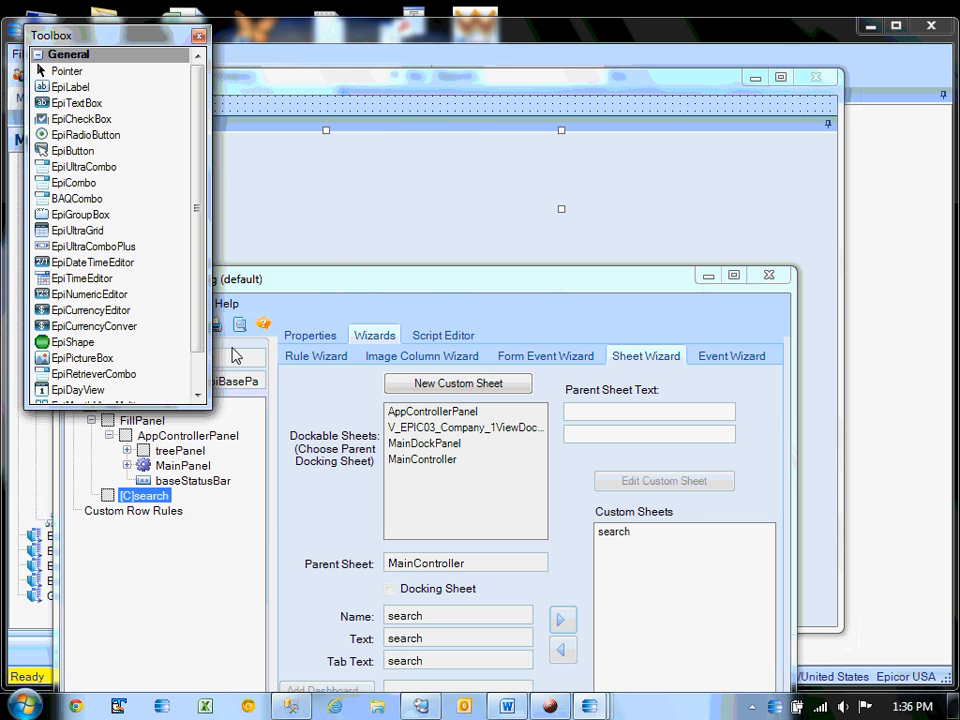
# Place an EpiUltraGrid, epiUltraGridC1, on the search sheet, show its properties, then view the Word notes.
pyautogui.click(122, 231)
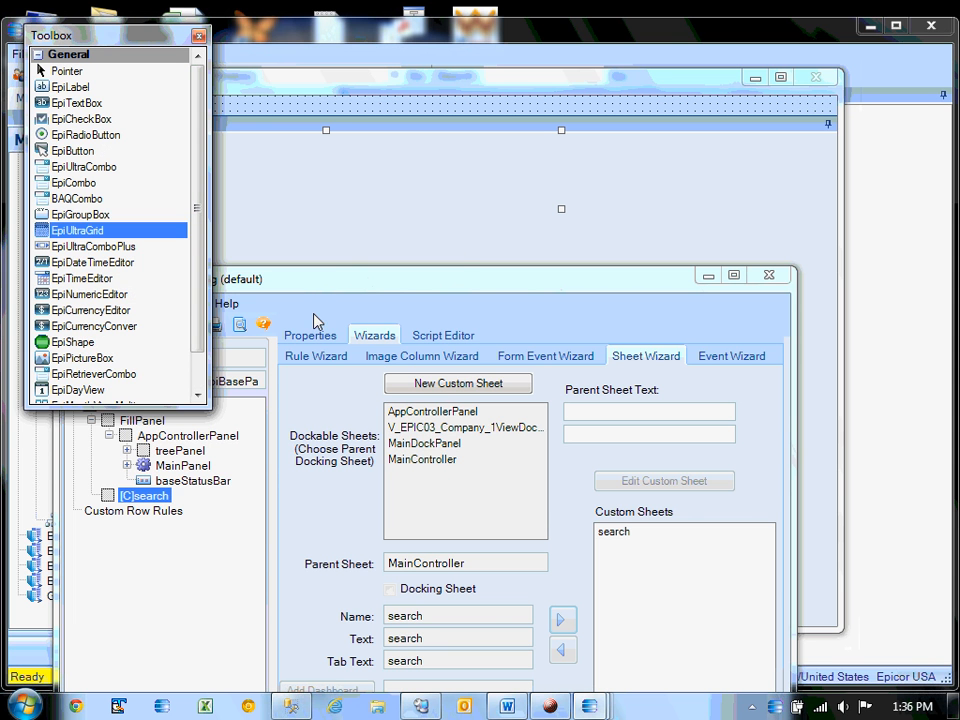
pyautogui.moveTo(320, 287); pyautogui.dragTo(678, 296)
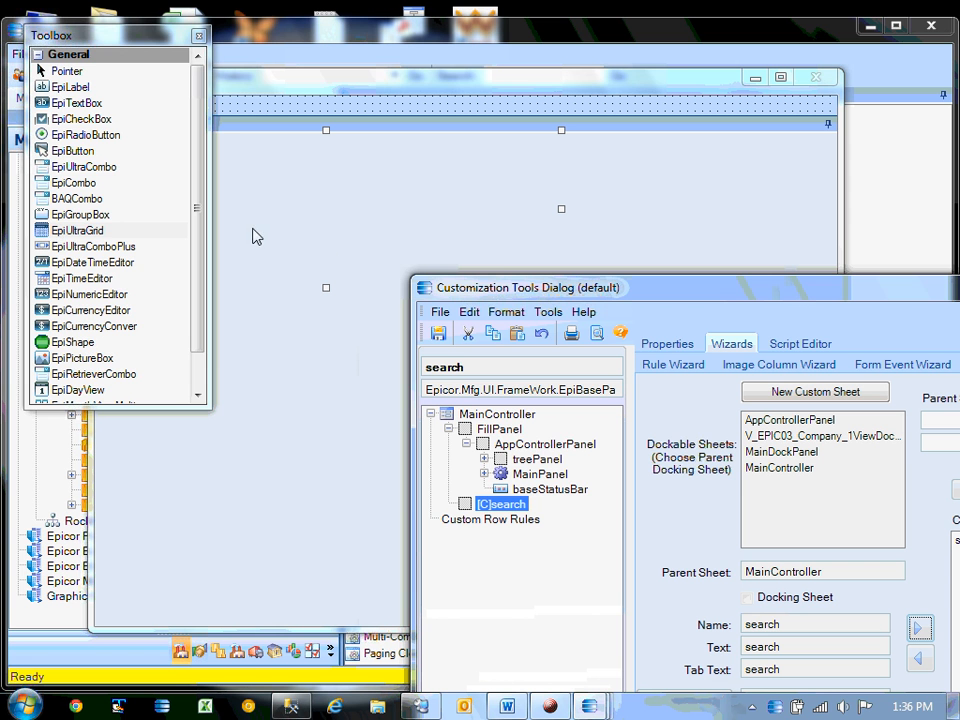
pyautogui.moveTo(100, 35); pyautogui.dragTo(637, 301)
pyautogui.click(110, 200)
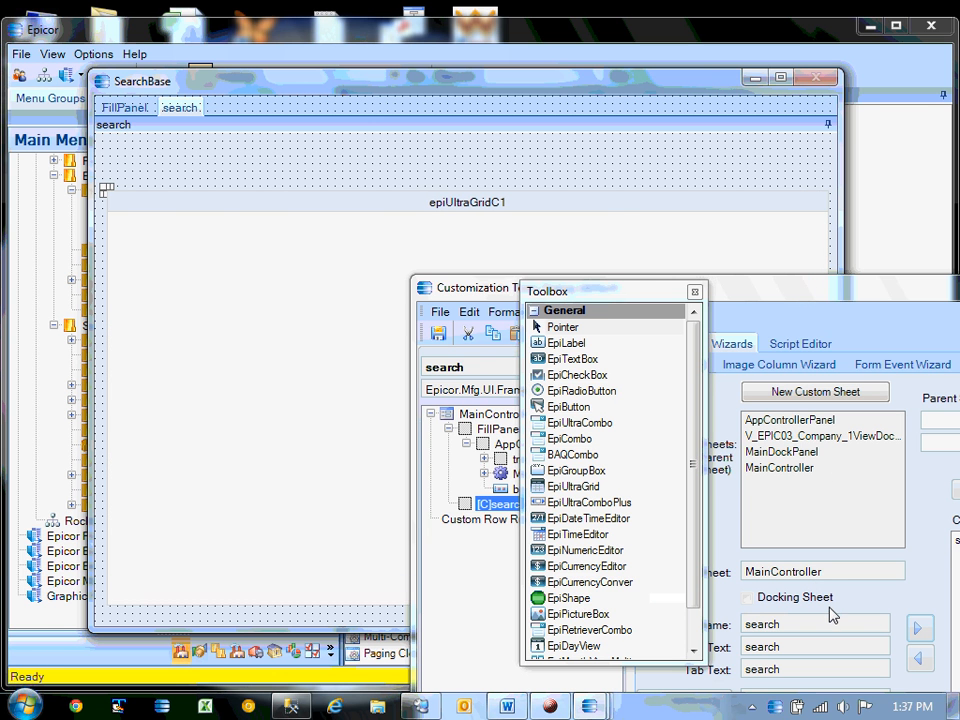
pyautogui.click(614, 212)
pyautogui.moveTo(775, 288); pyautogui.dragTo(481, 162)
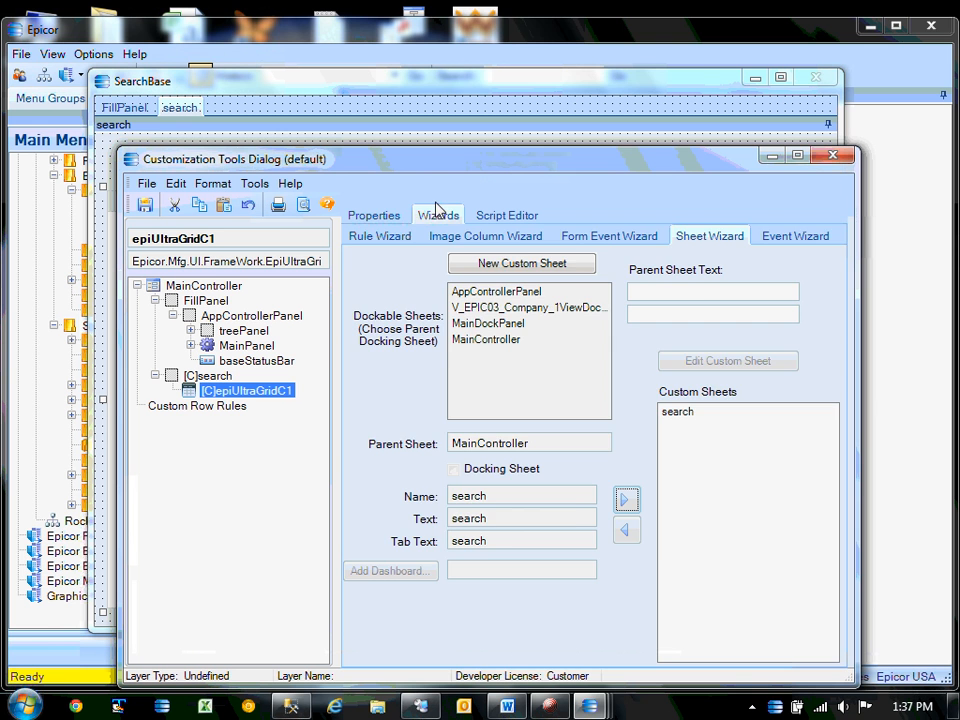
pyautogui.click(377, 215)
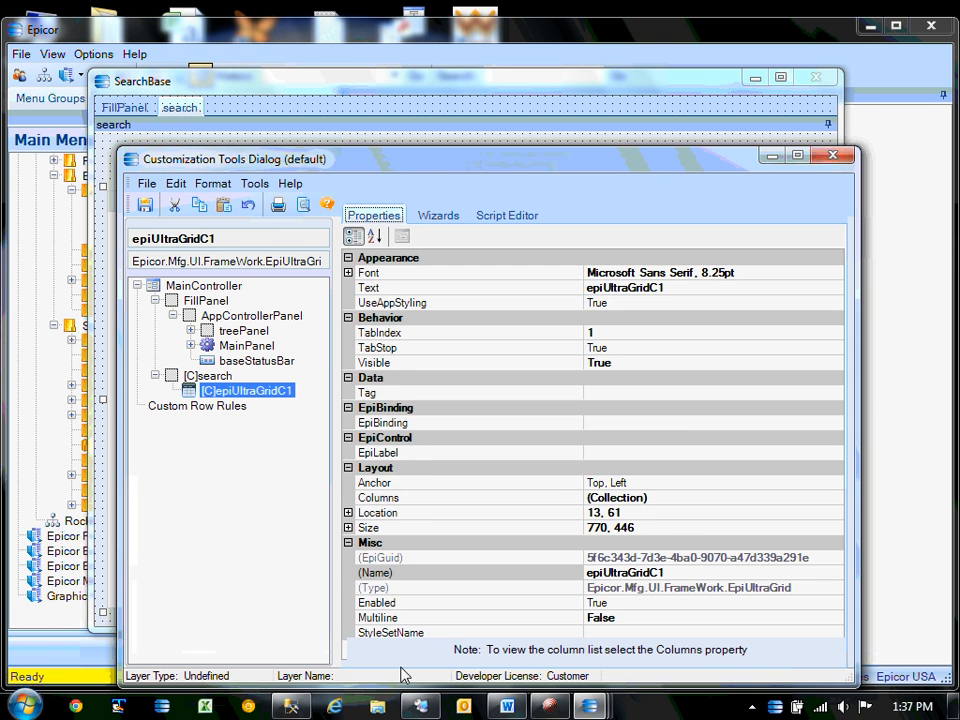
pyautogui.click(507, 706)
pyautogui.scroll(-2, 394, 527)
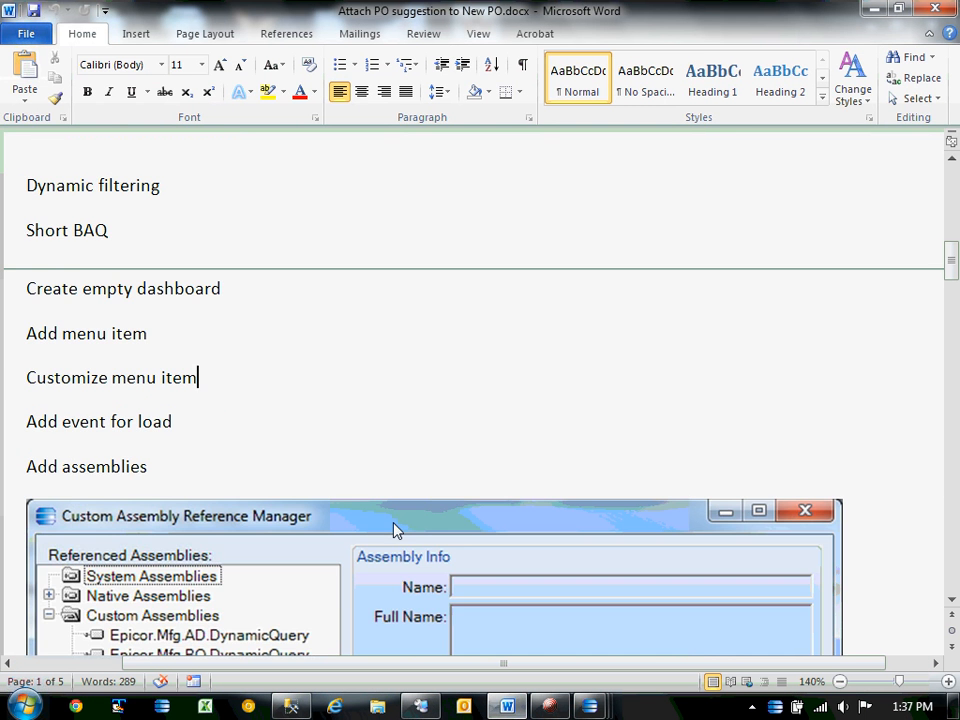
# Select the grid name grdItemList under 'Add Grid' in the Word notes, then minimize Word.
pyautogui.scroll(5, 300, 428)
pyautogui.scroll(5, 300, 429)
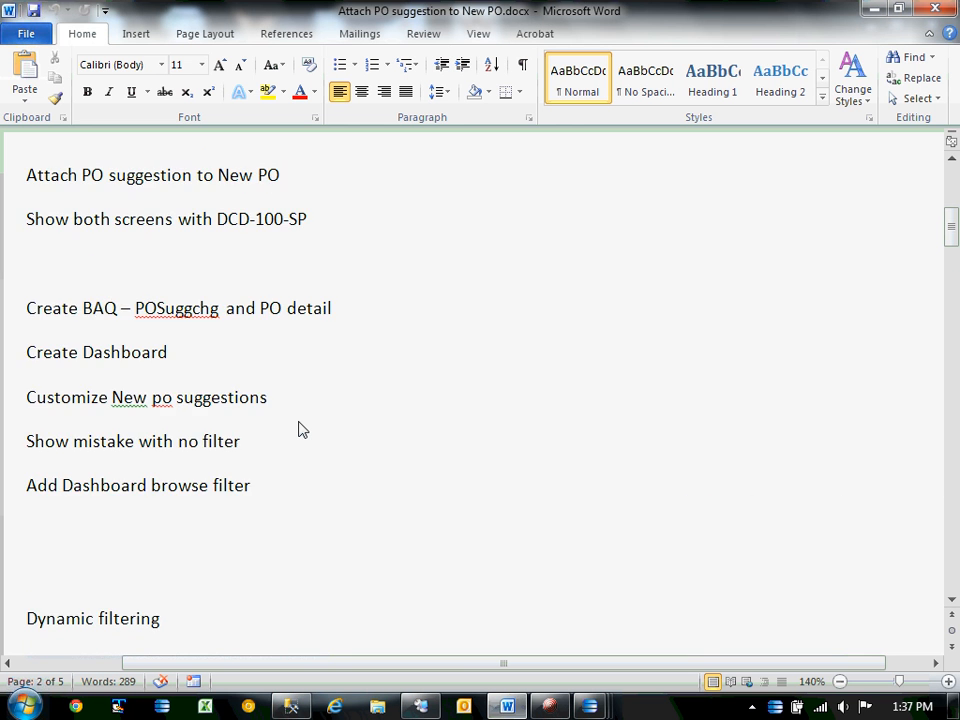
pyautogui.scroll(-15, 322, 448)
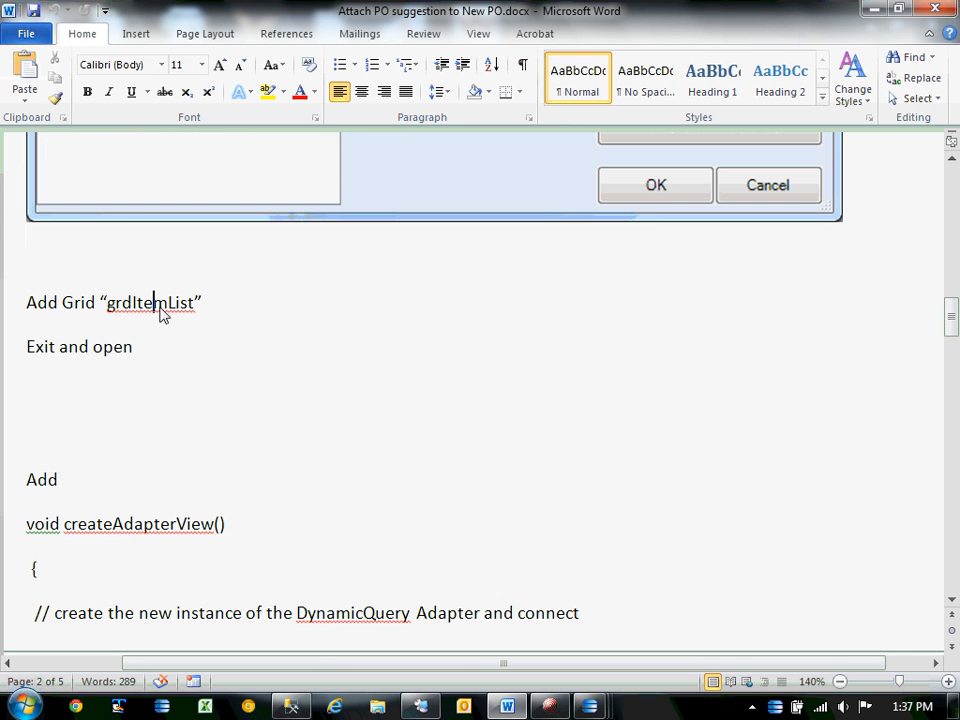
pyautogui.doubleClick(158, 303)
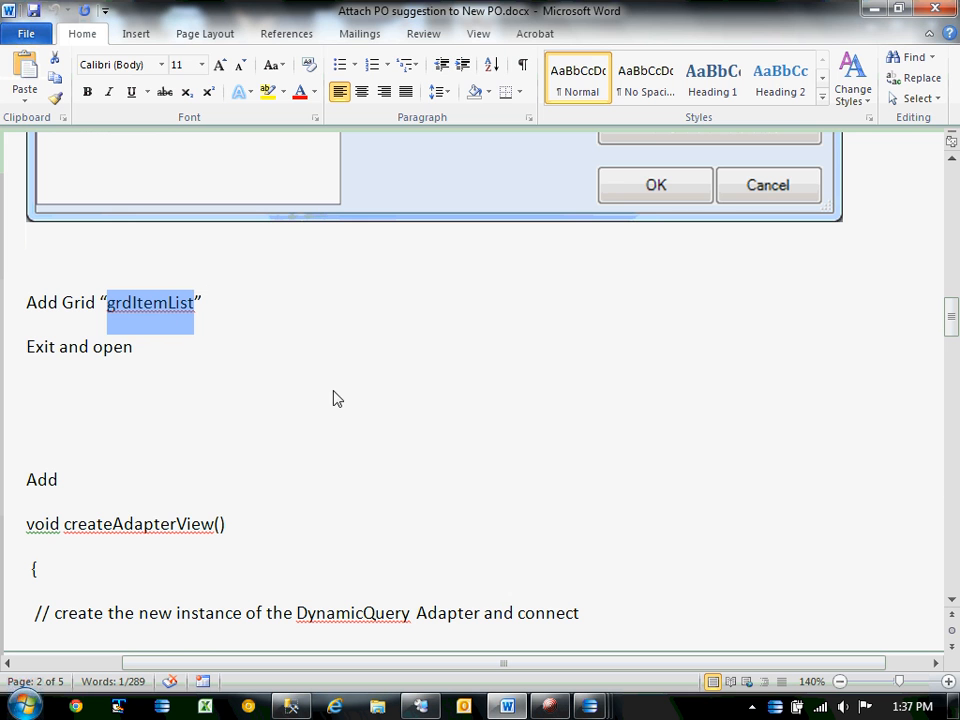
pyautogui.click(866, 9)
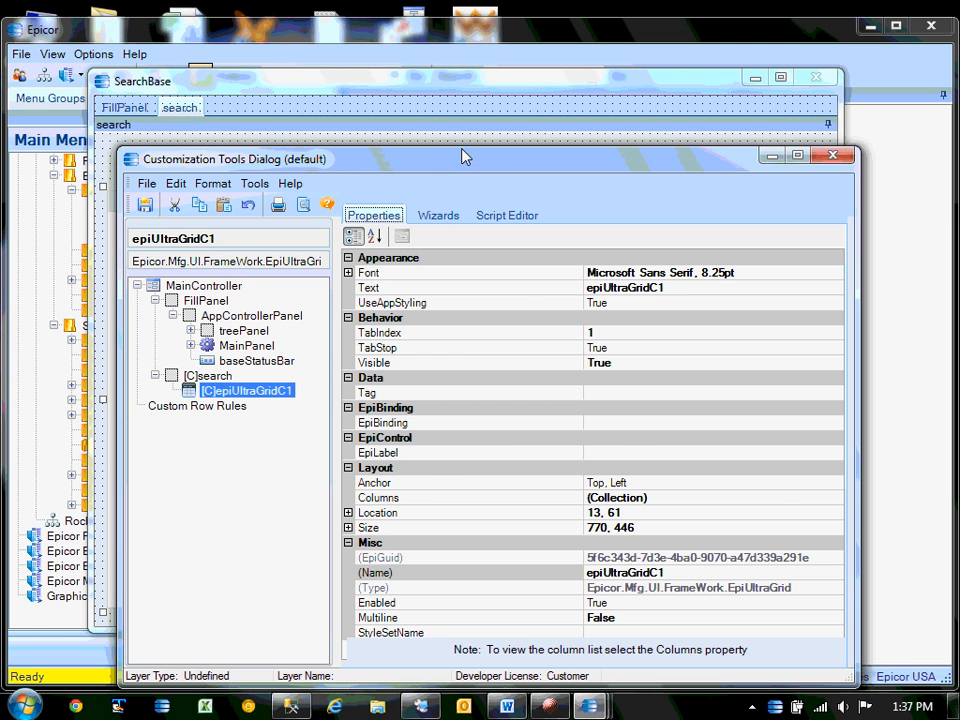
# Rename the grid to grdItemList and clear its Text property.
pyautogui.moveTo(474, 166); pyautogui.dragTo(436, 76)
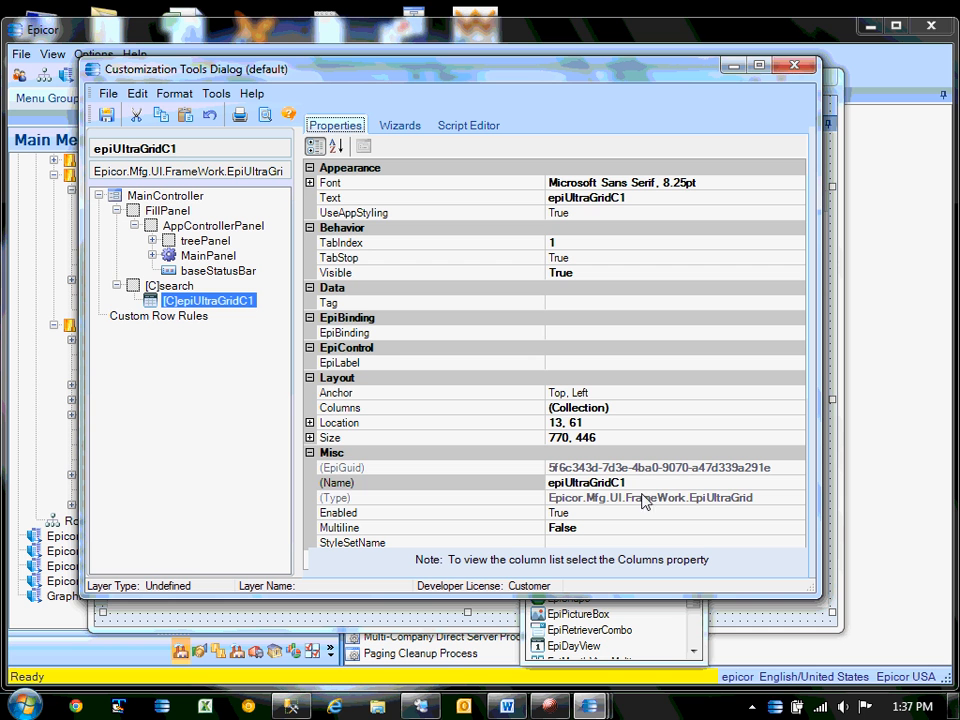
pyautogui.click(643, 489)
pyautogui.click(643, 489)
pyautogui.hotkey('ctrl', 'v')
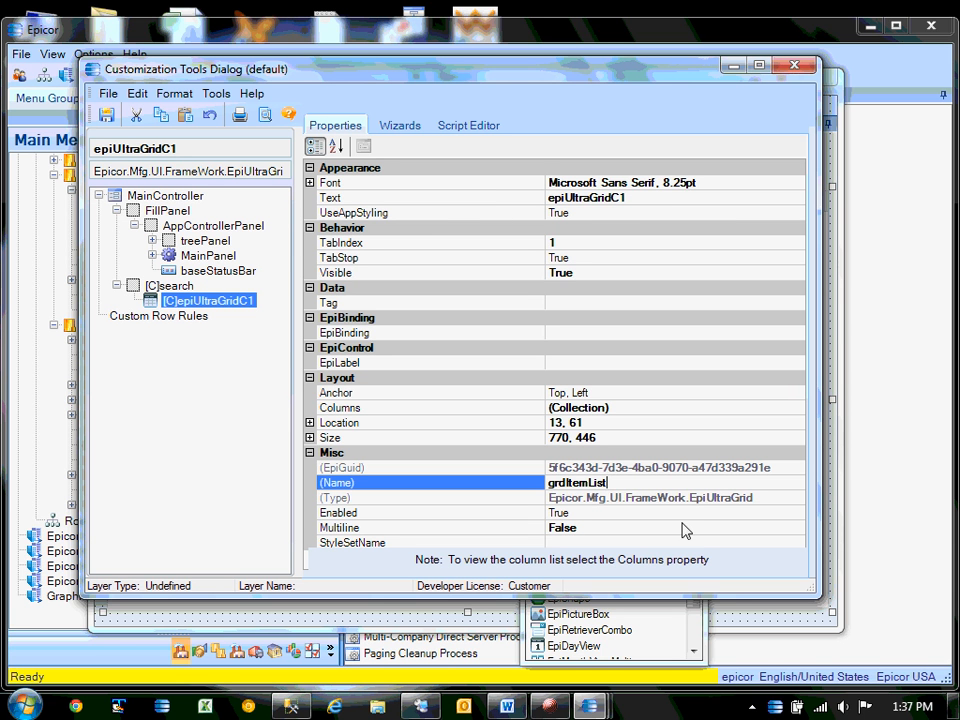
pyautogui.click(653, 200)
pyautogui.press('BackSpace')
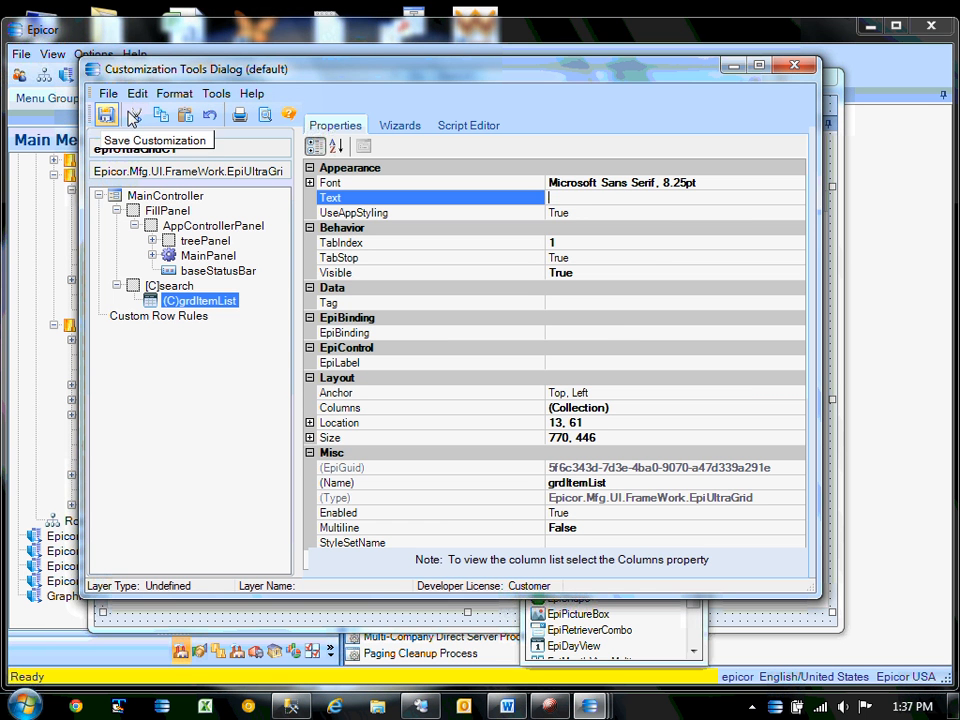
# Open the Add Custom Reference file picker from the Assembly Reference Manager's Custom Assemblies.
pyautogui.click(217, 94)
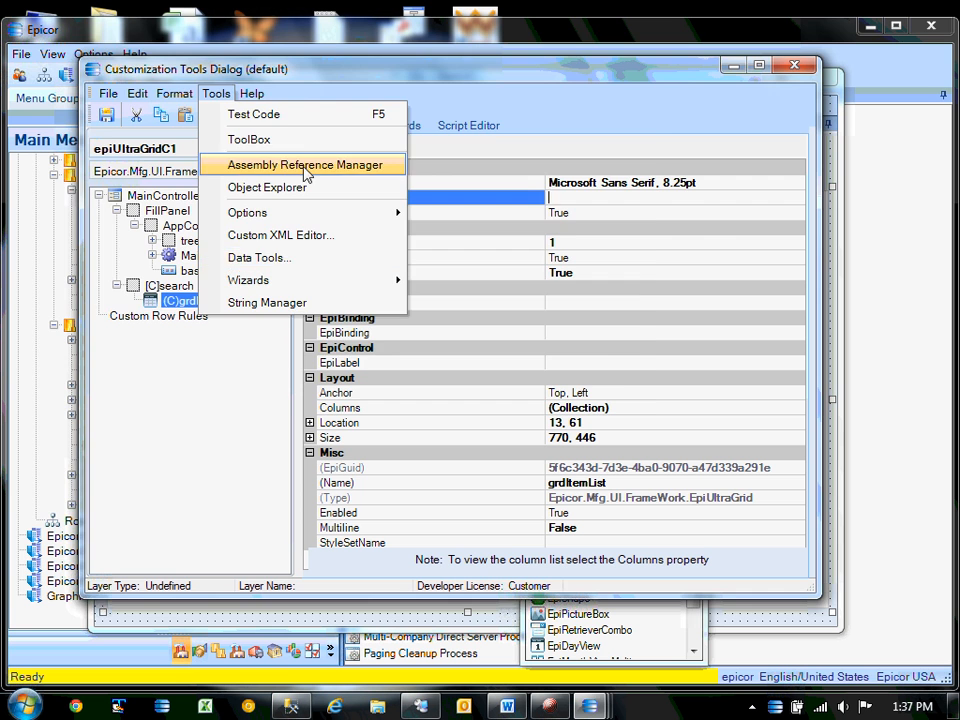
pyautogui.click(330, 165)
pyautogui.click(113, 137)
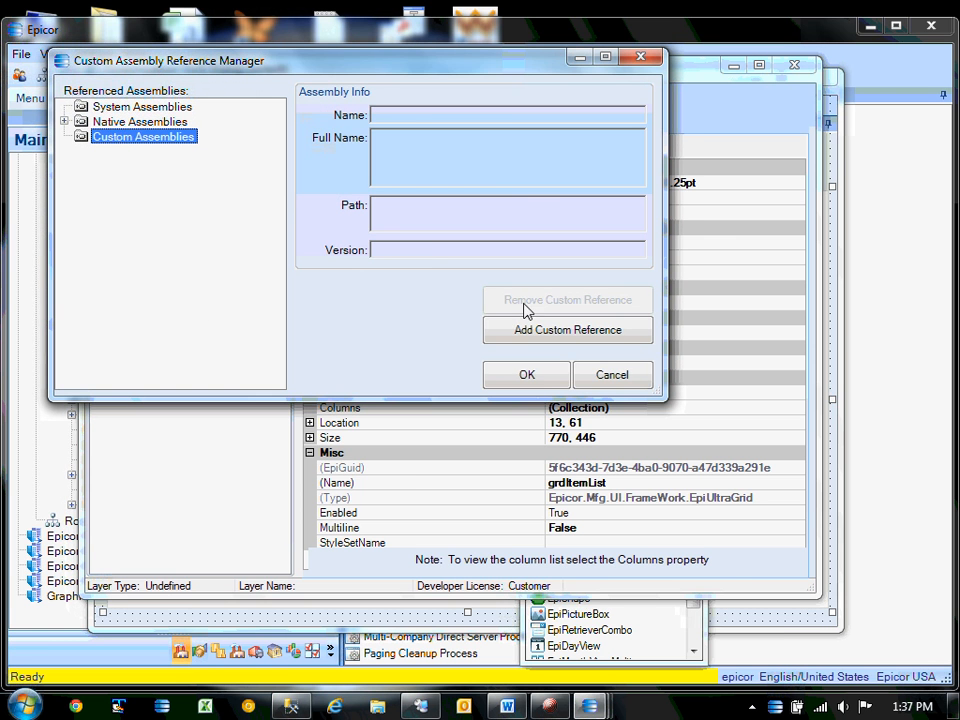
pyautogui.click(546, 340)
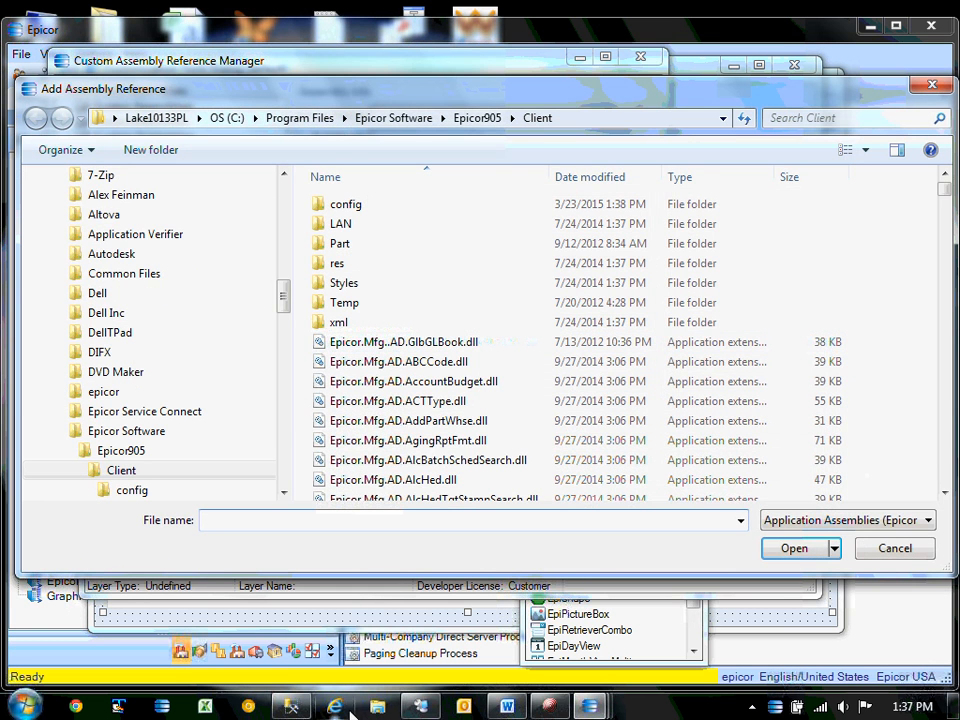
pyautogui.click(511, 708)
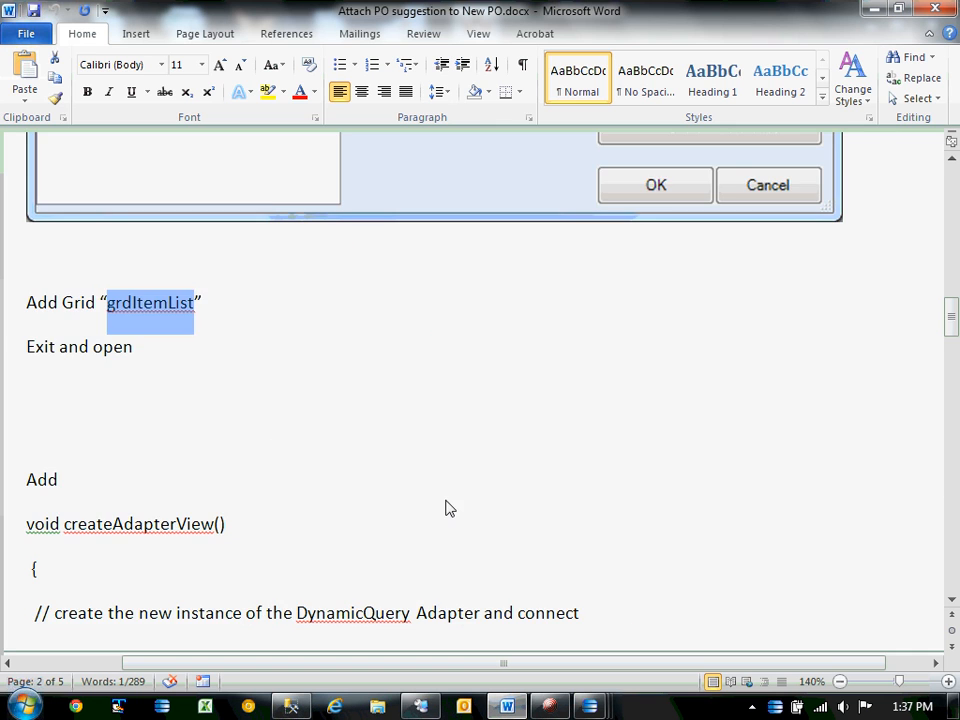
pyautogui.scroll(10, 445, 508)
pyautogui.scroll(-3, 456, 523)
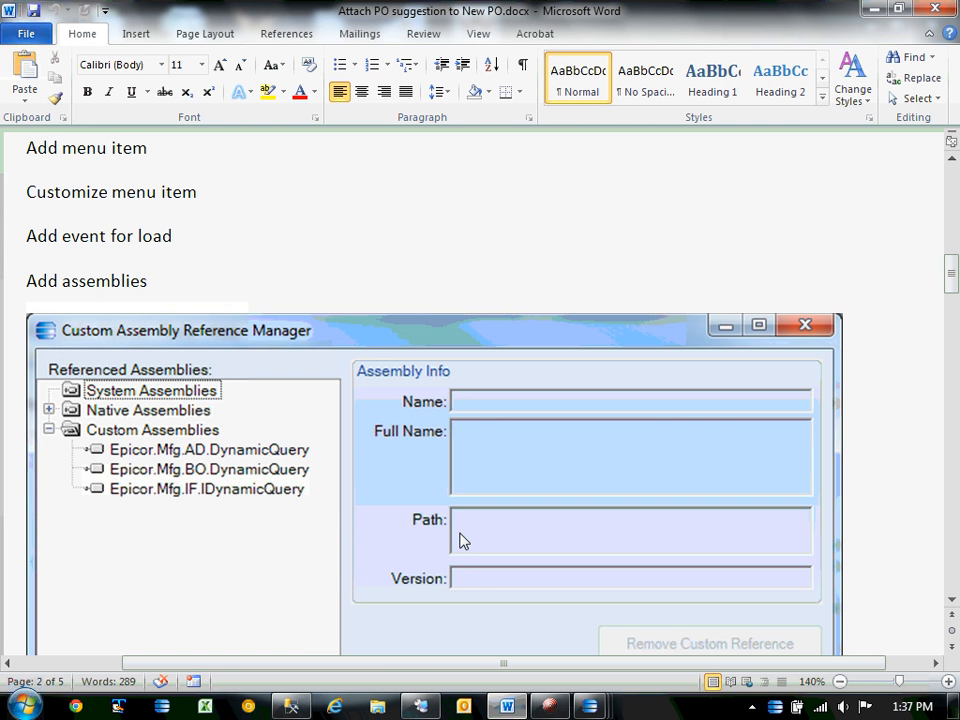
pyautogui.click(876, 9)
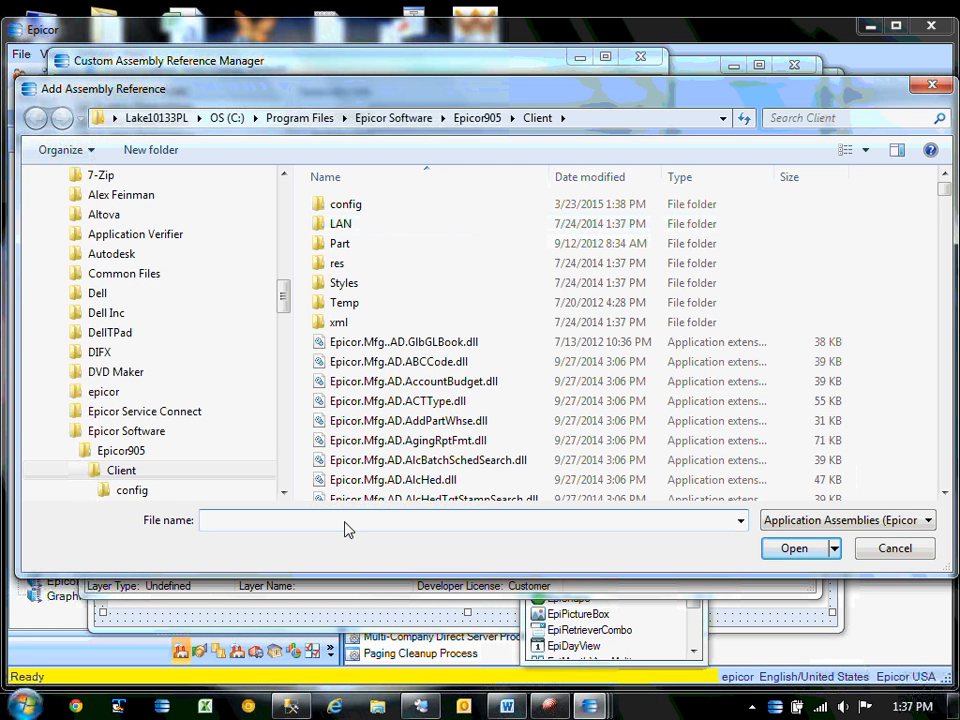
# Filter files by *dynamic* and add the AD.DynamicQuery, BO.DynamicReport and IF.IDynamicQuery DLLs.
pyautogui.press('BackSpace')
pyautogui.press('BackSpace')
pyautogui.press('Return')
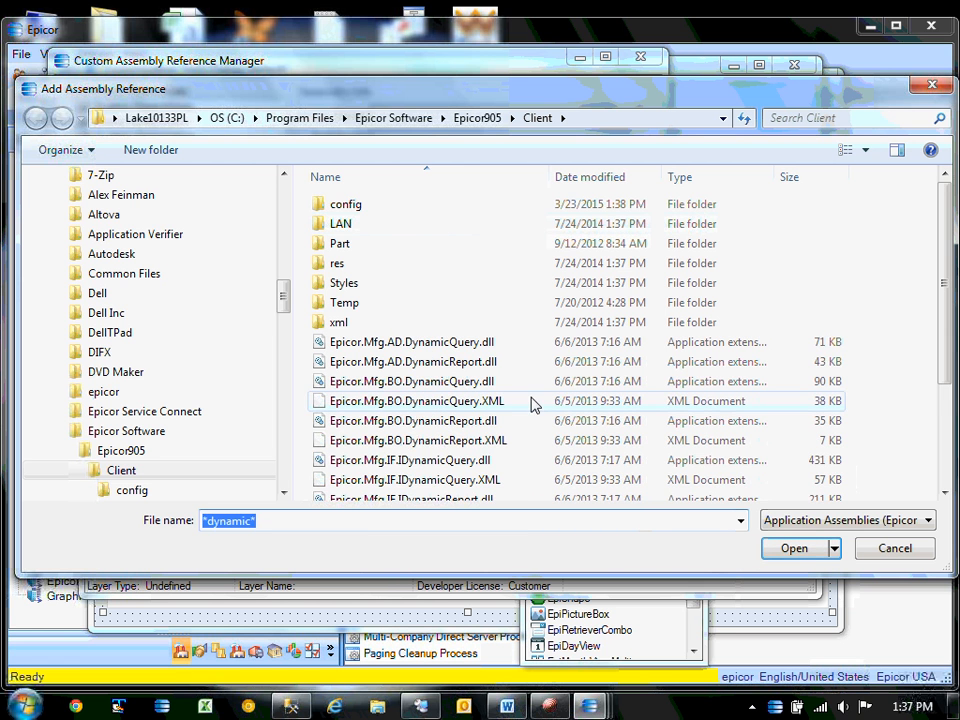
pyautogui.click(474, 345)
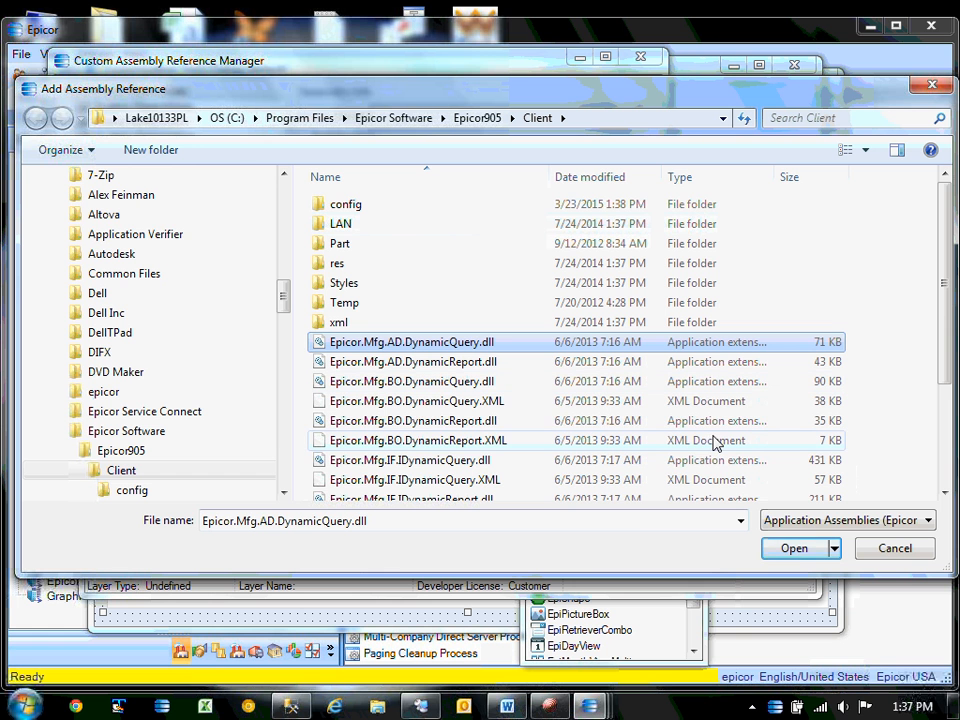
pyautogui.keyDown('ctrl'); pyautogui.click(456, 421); pyautogui.keyUp('ctrl')
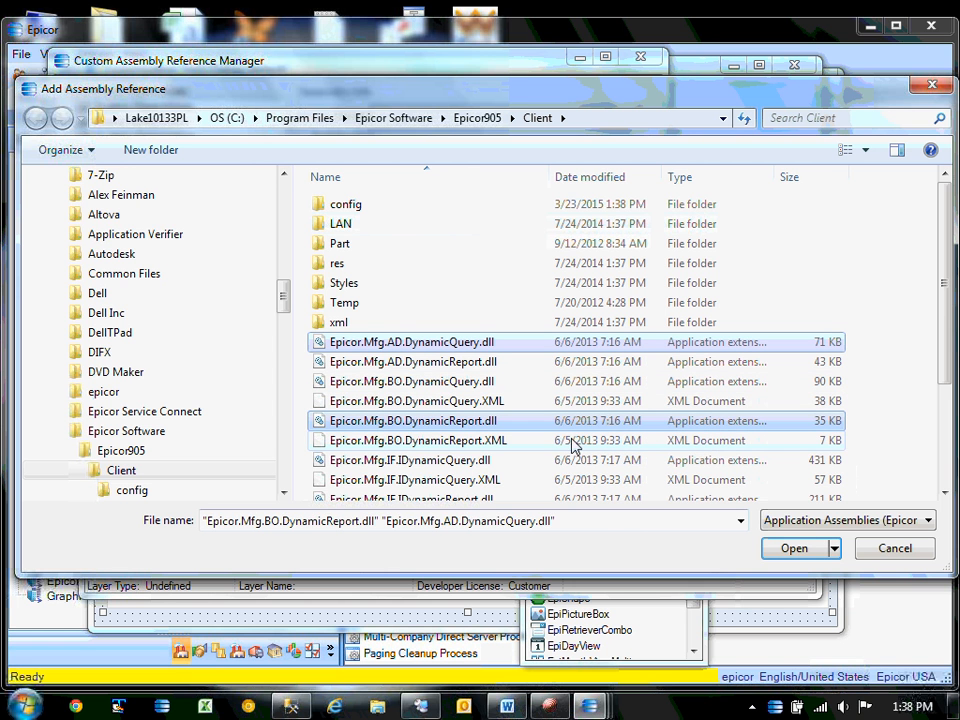
pyautogui.keyDown('ctrl'); pyautogui.click(440, 461); pyautogui.keyUp('ctrl')
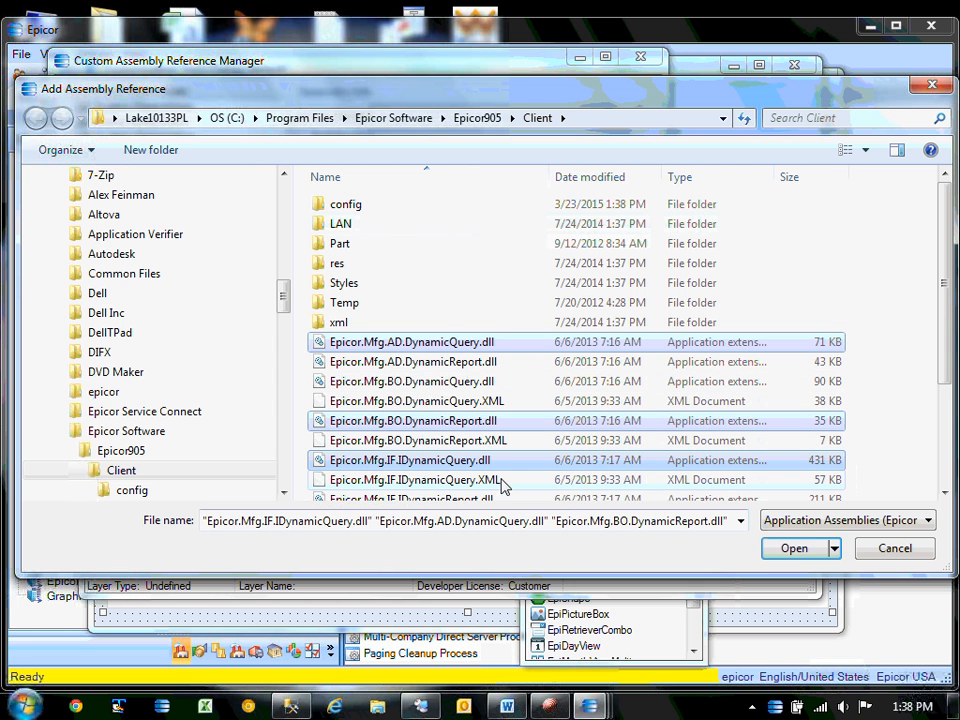
pyautogui.click(791, 549)
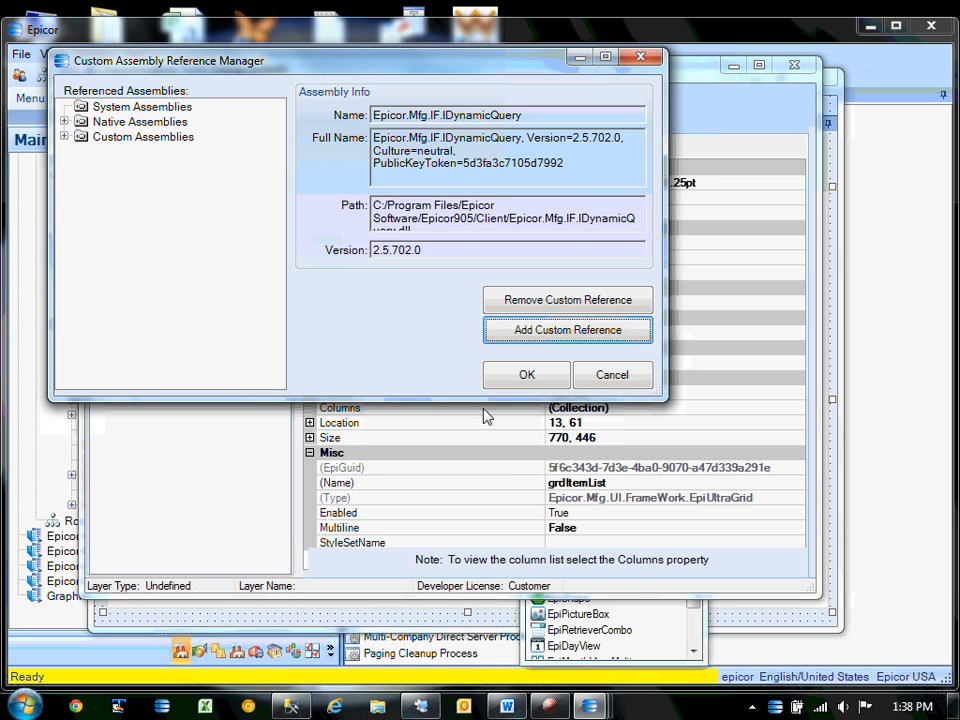
# Accept the three new references and check the Word notes.
pyautogui.click(526, 375)
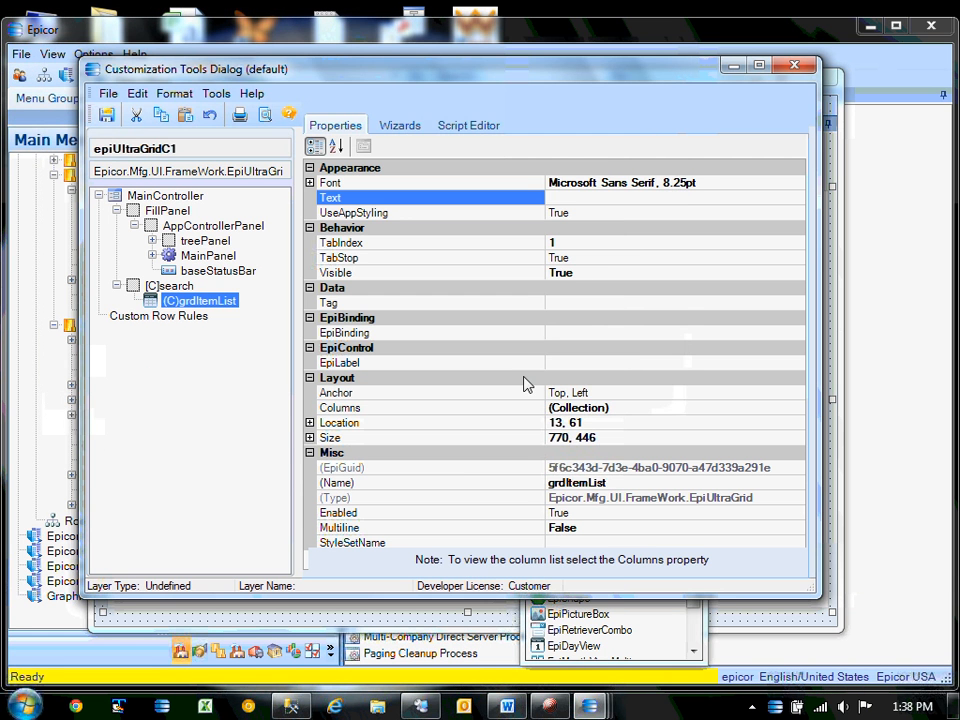
pyautogui.moveTo(507, 705)
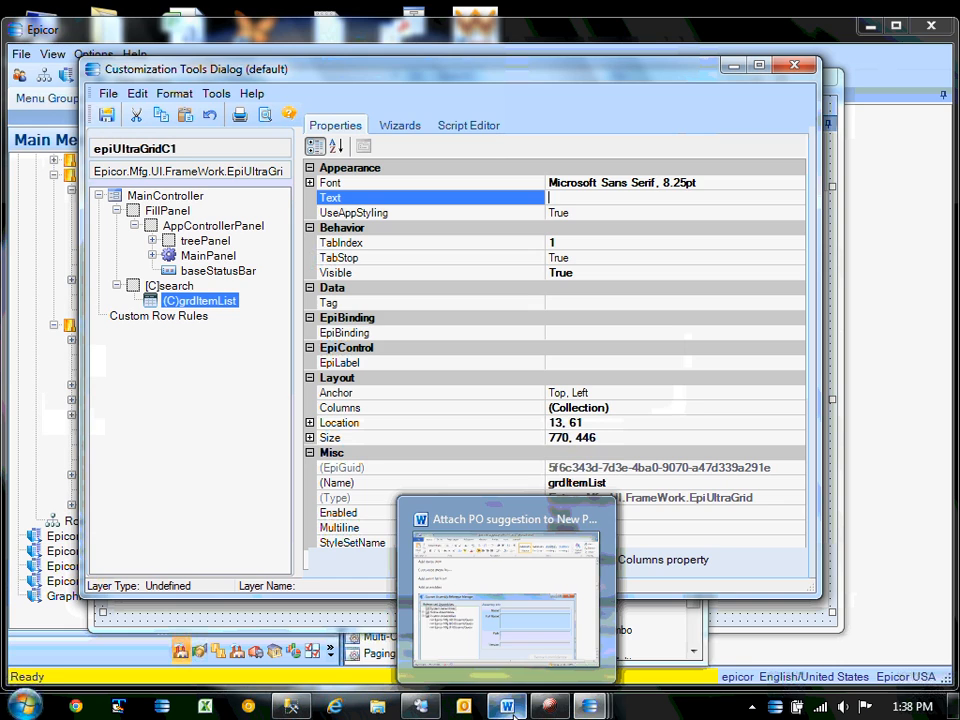
pyautogui.click(516, 585)
pyautogui.scroll(2, 294, 249)
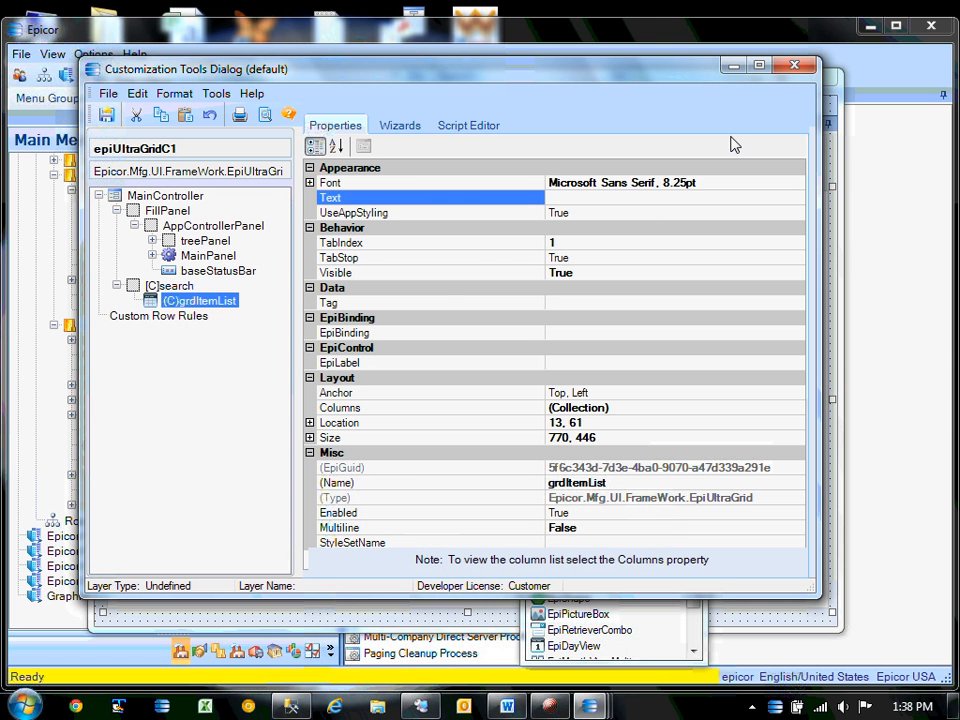
# Remove the epicor.mfg.bo.dynamicreport custom reference in the Assembly Reference Manager.
pyautogui.click(216, 93)
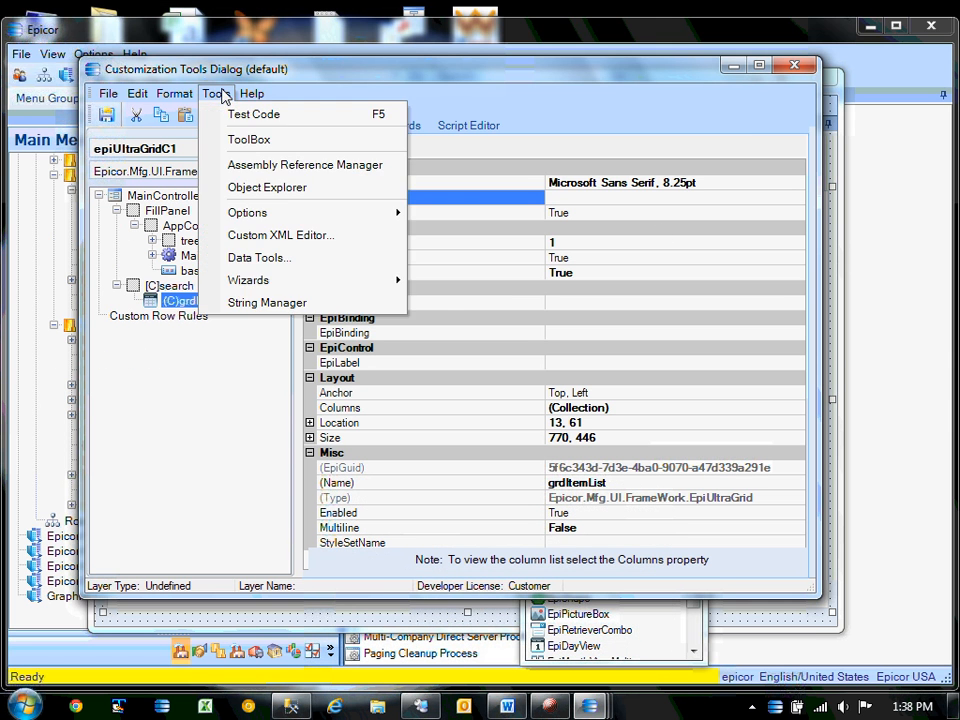
pyautogui.click(281, 166)
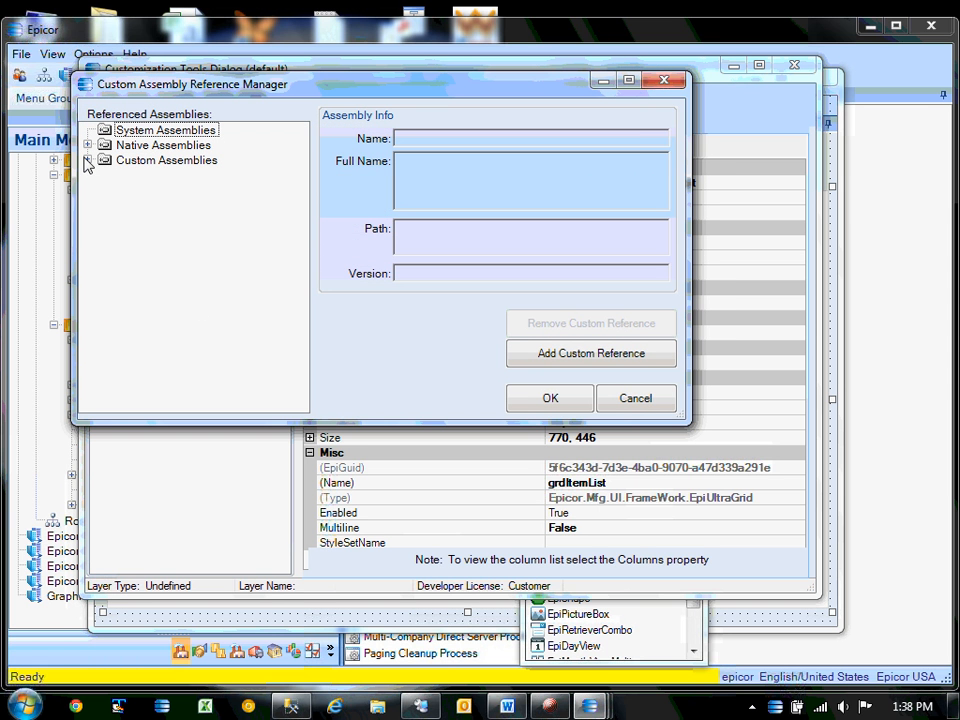
pyautogui.click(88, 160)
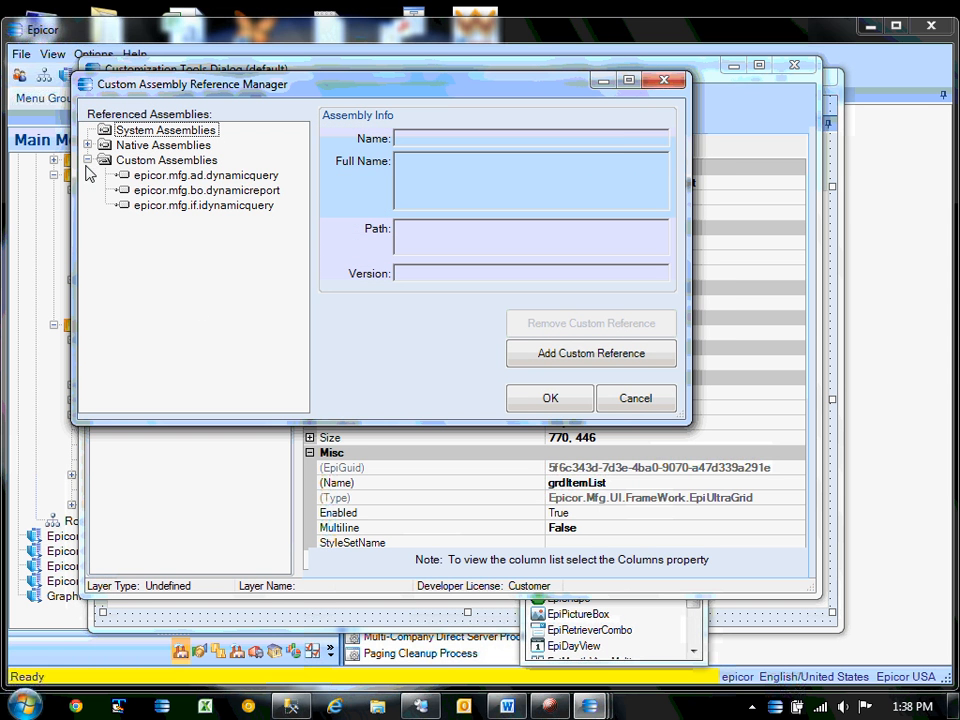
pyautogui.click(248, 193)
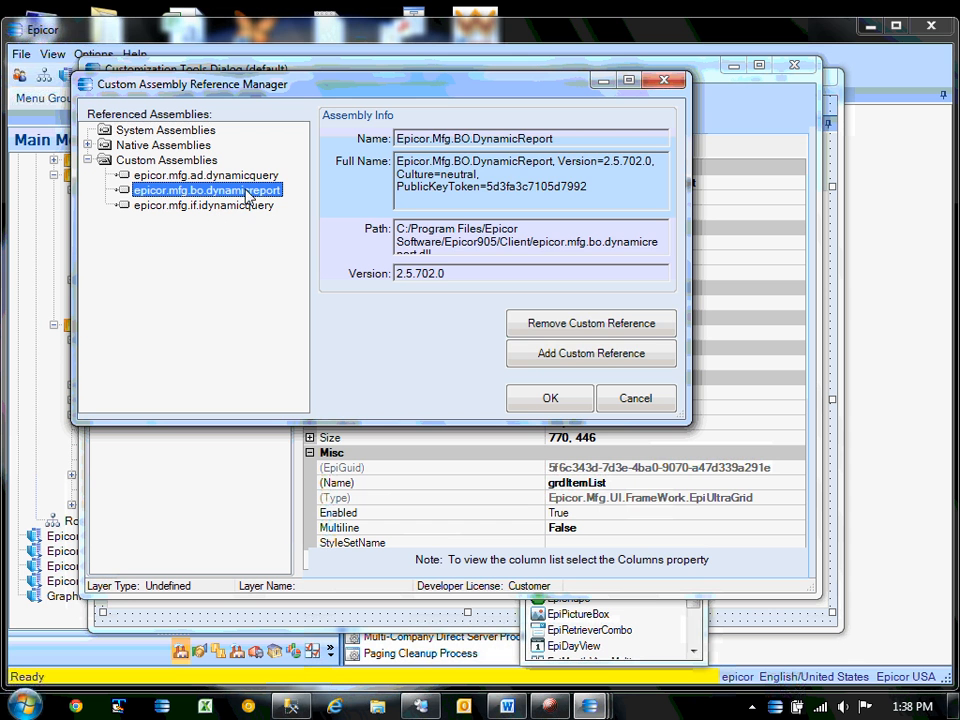
pyautogui.click(570, 333)
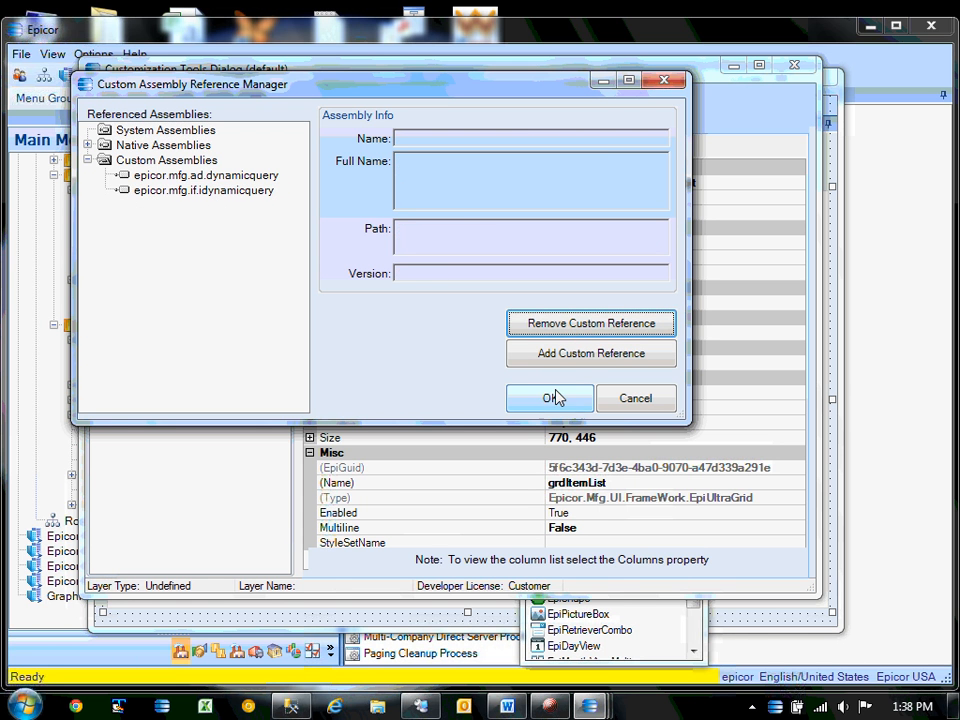
# Add Epicor.Mfg.BO.DynamicQuery.dll as a custom reference, filtering by *dynam*, and accept.
pyautogui.click(570, 356)
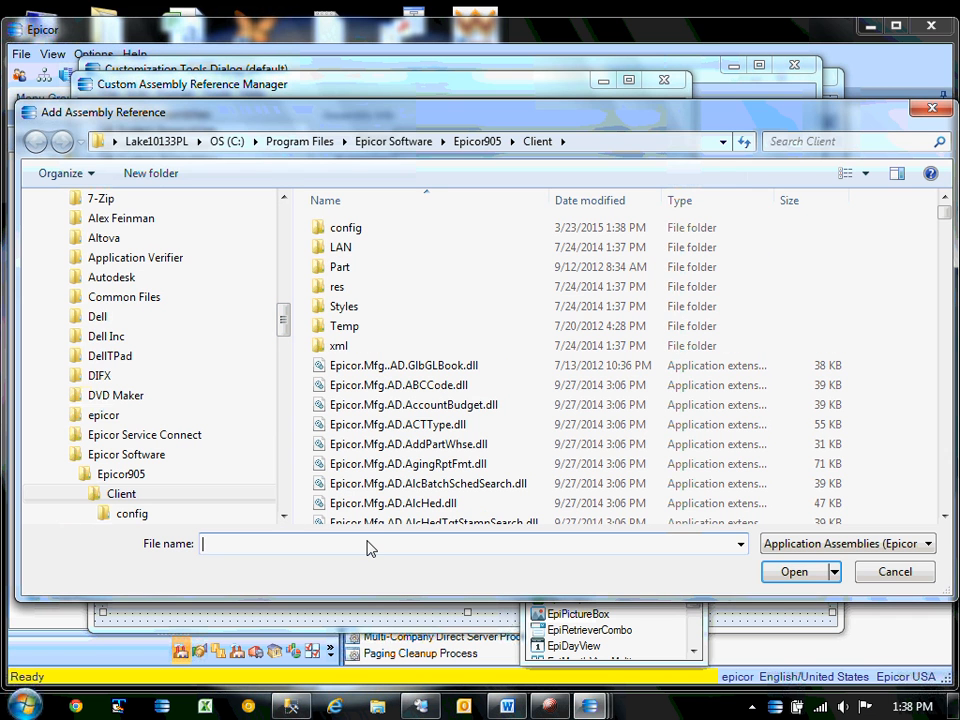
pyautogui.write('*dynam*')
pyautogui.press('Return')
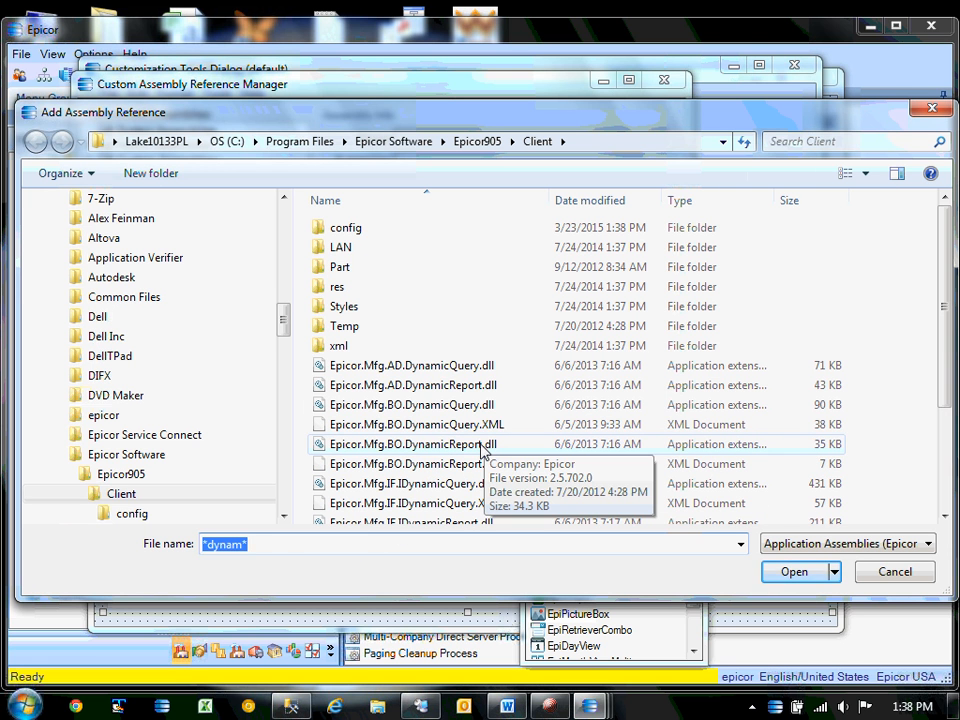
pyautogui.click(465, 405)
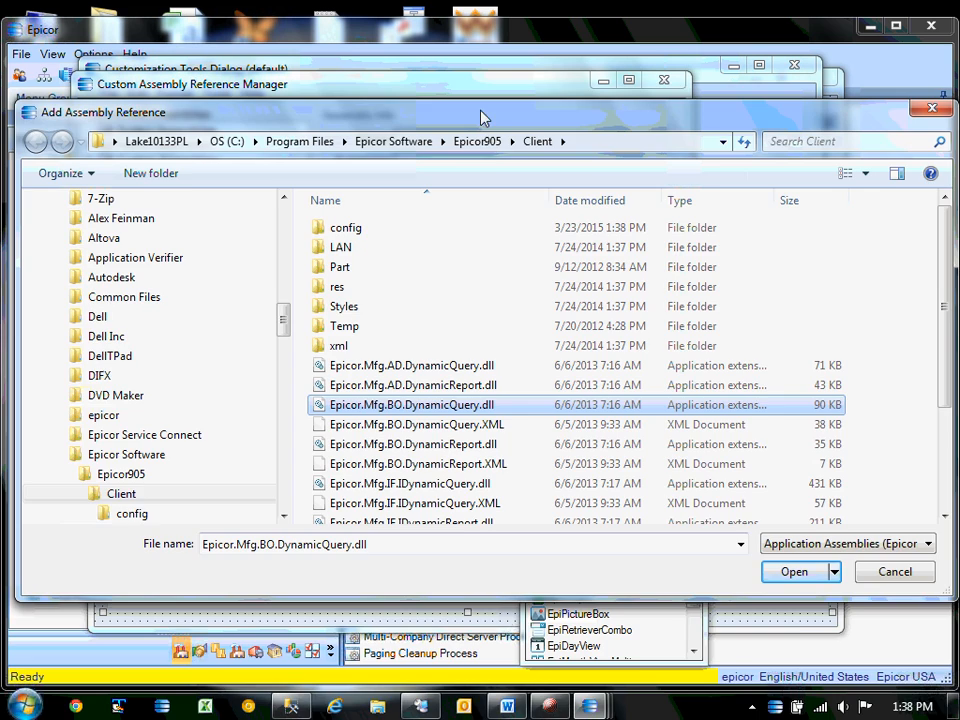
pyautogui.moveTo(481, 118); pyautogui.dragTo(470, 158)
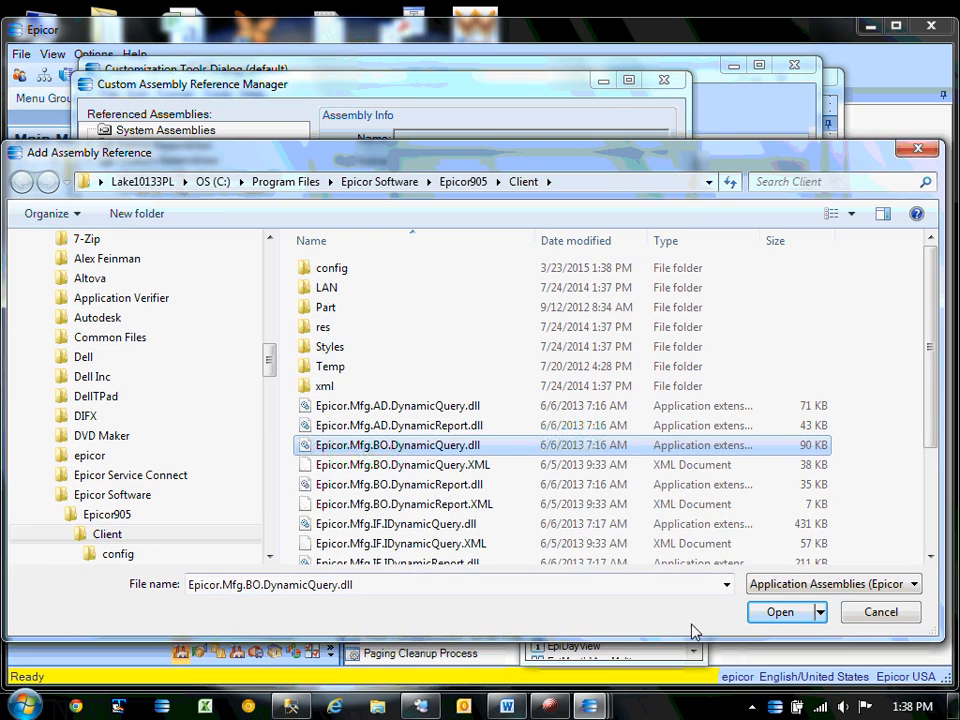
pyautogui.click(778, 612)
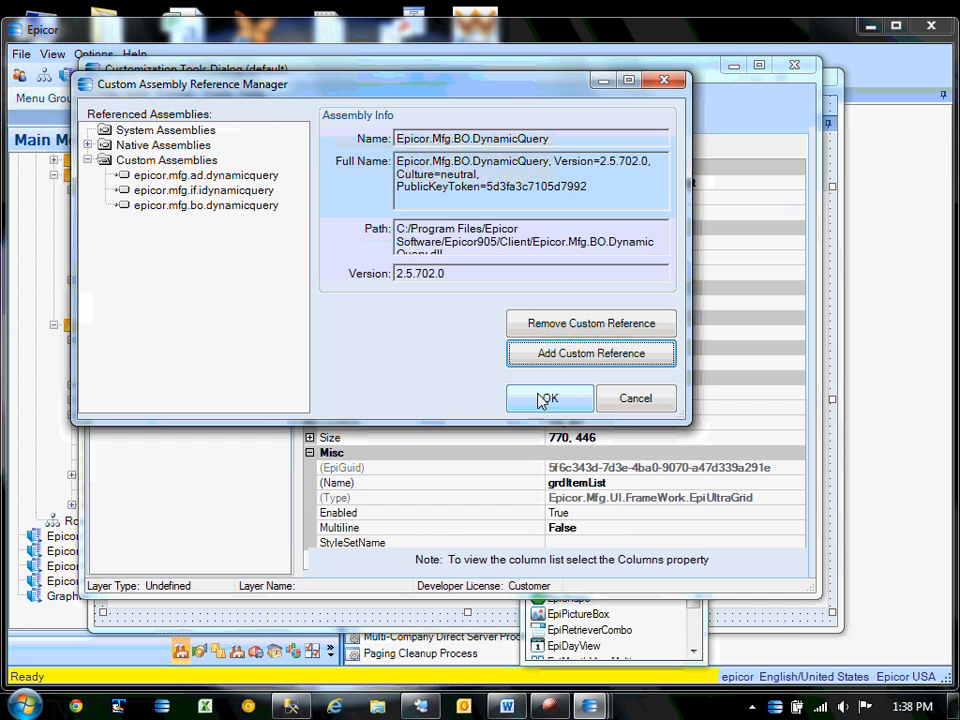
pyautogui.click(546, 399)
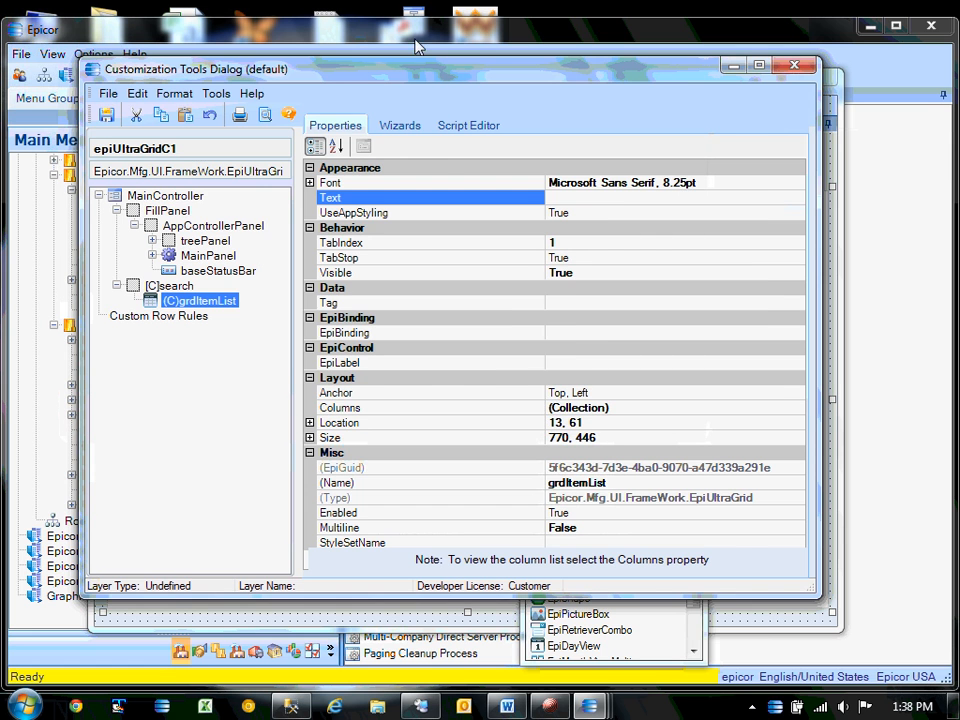
# Review the Word notes for the save instructions and reposition the customization dialog.
pyautogui.moveTo(414, 72); pyautogui.dragTo(441, 150)
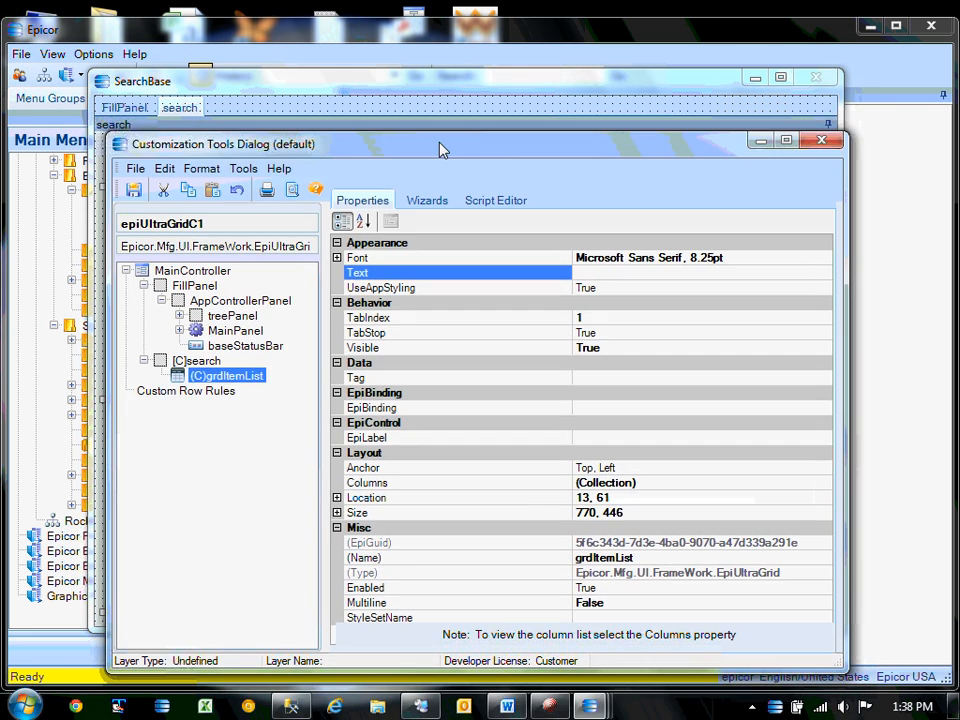
pyautogui.click(506, 706)
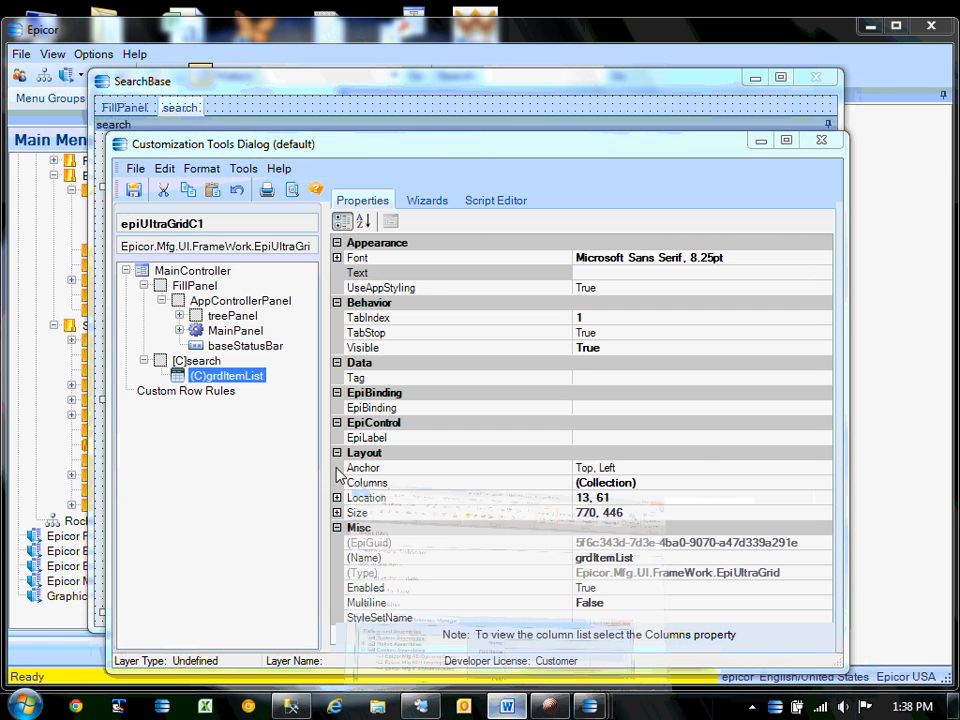
pyautogui.scroll(-10, 283, 385)
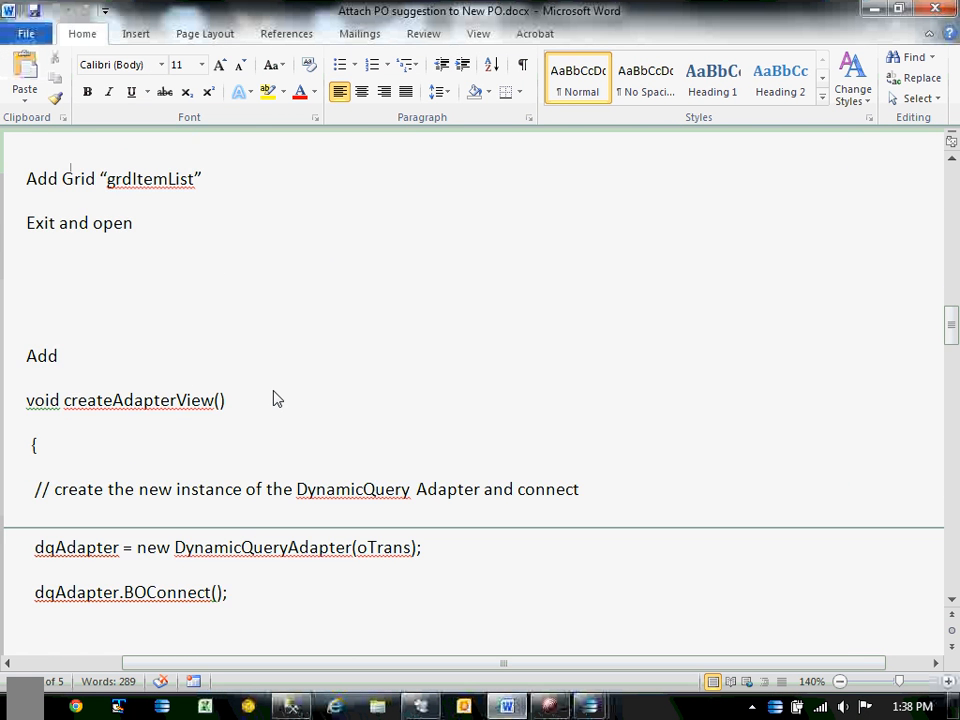
pyautogui.scroll(3, 277, 399)
pyautogui.hotkey('alt', 'Tab')
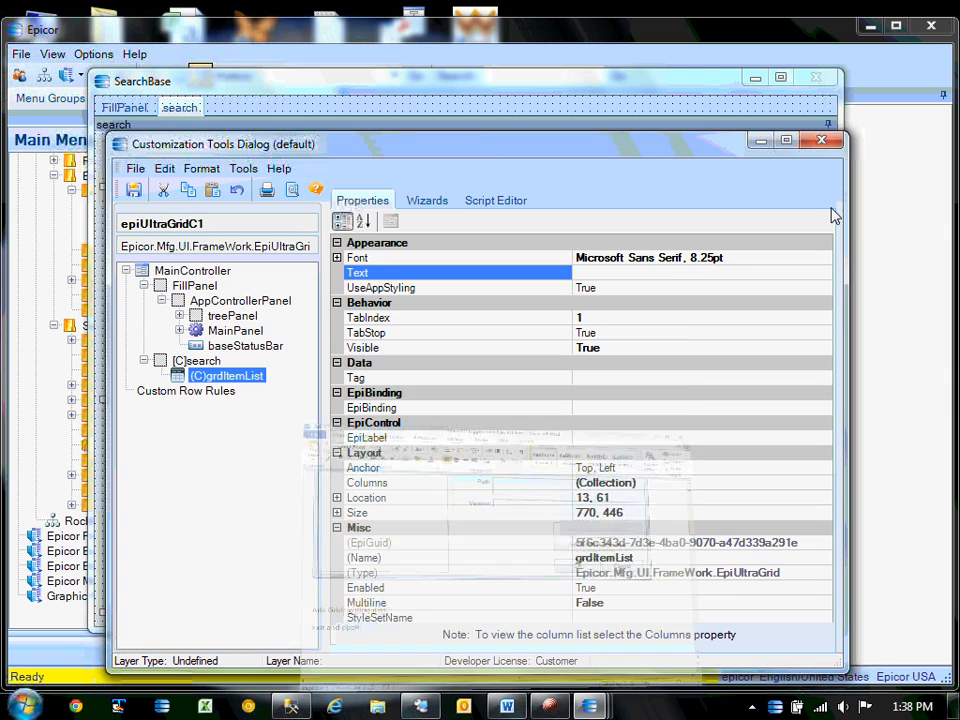
pyautogui.moveTo(683, 152); pyautogui.dragTo(647, 218)
# Save for all companies as MNEUG with description MNEUG, then close the customization tools.
pyautogui.click(120, 256)
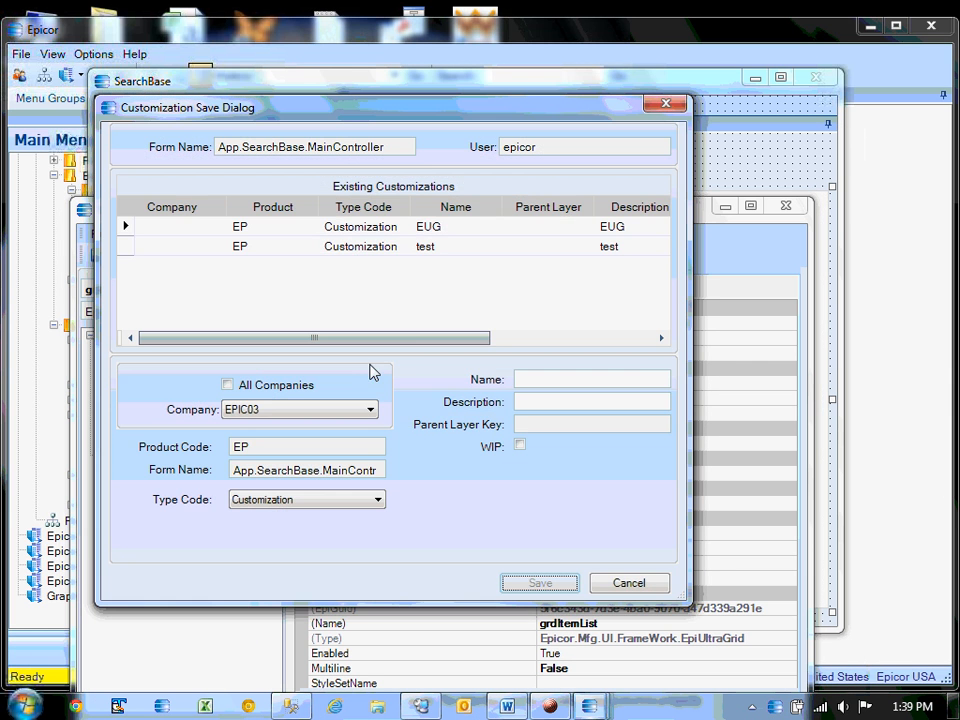
pyautogui.click(228, 385)
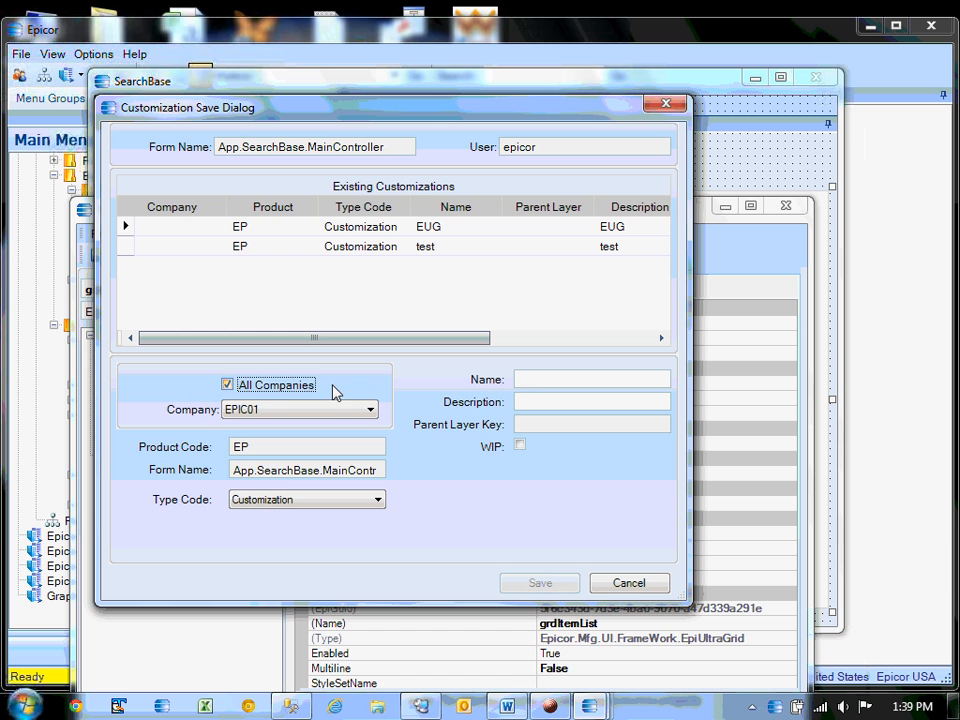
pyautogui.click(540, 379)
pyautogui.write('MNEUG')
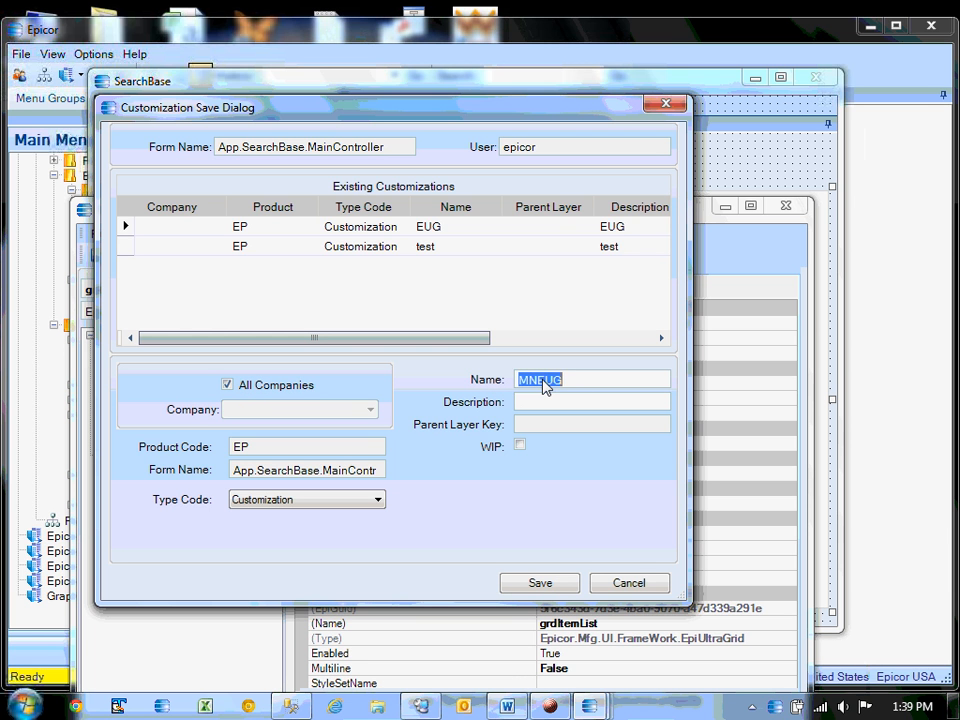
pyautogui.click(544, 402)
pyautogui.write('MNEUG')
pyautogui.click(542, 583)
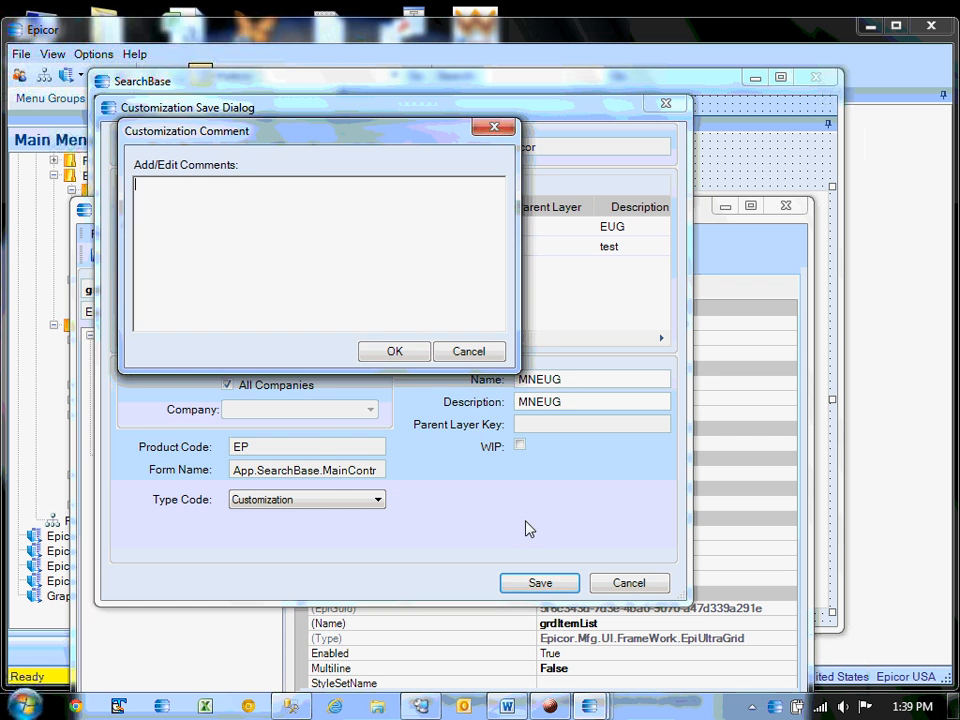
pyautogui.click(415, 356)
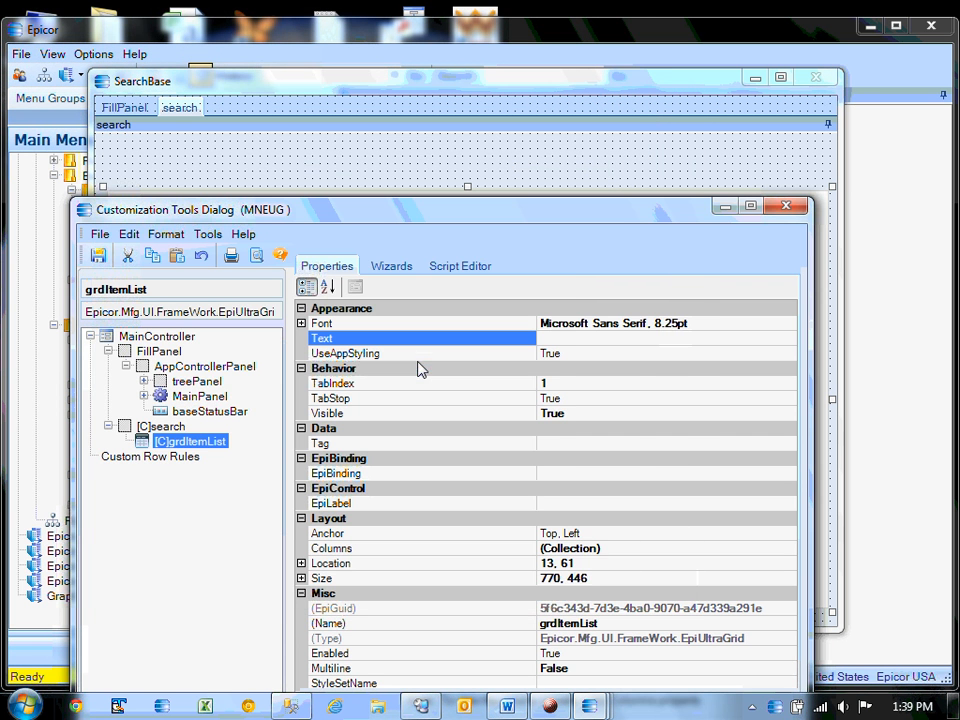
pyautogui.click(785, 207)
# Relaunch SearchBase with the MNEUG customization and open Customization from the search panel's context menu.
pyautogui.click(815, 77)
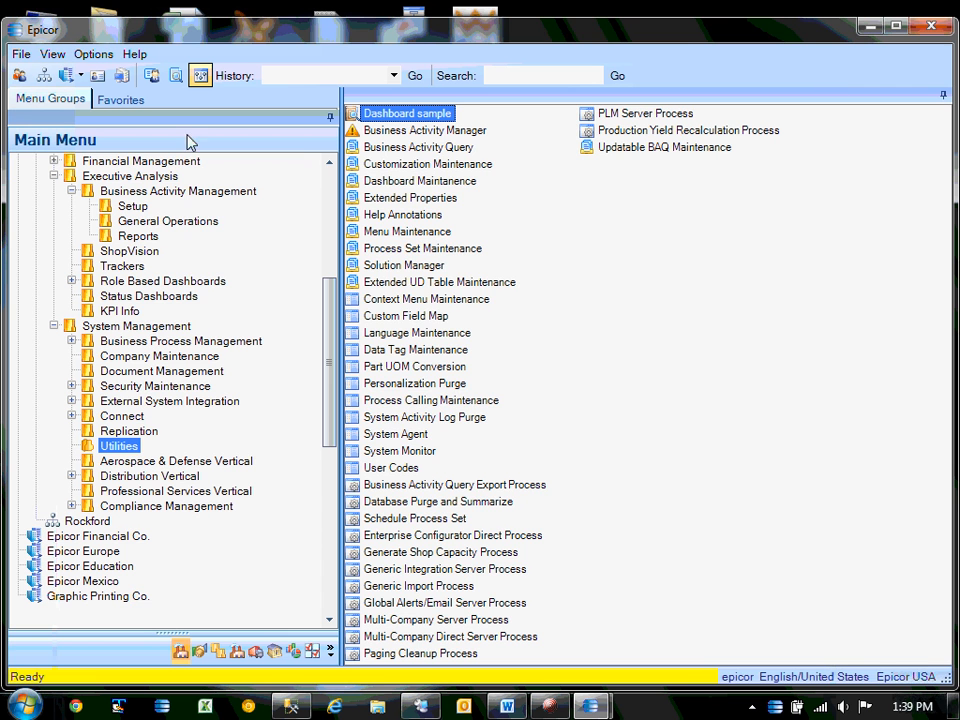
pyautogui.doubleClick(392, 114)
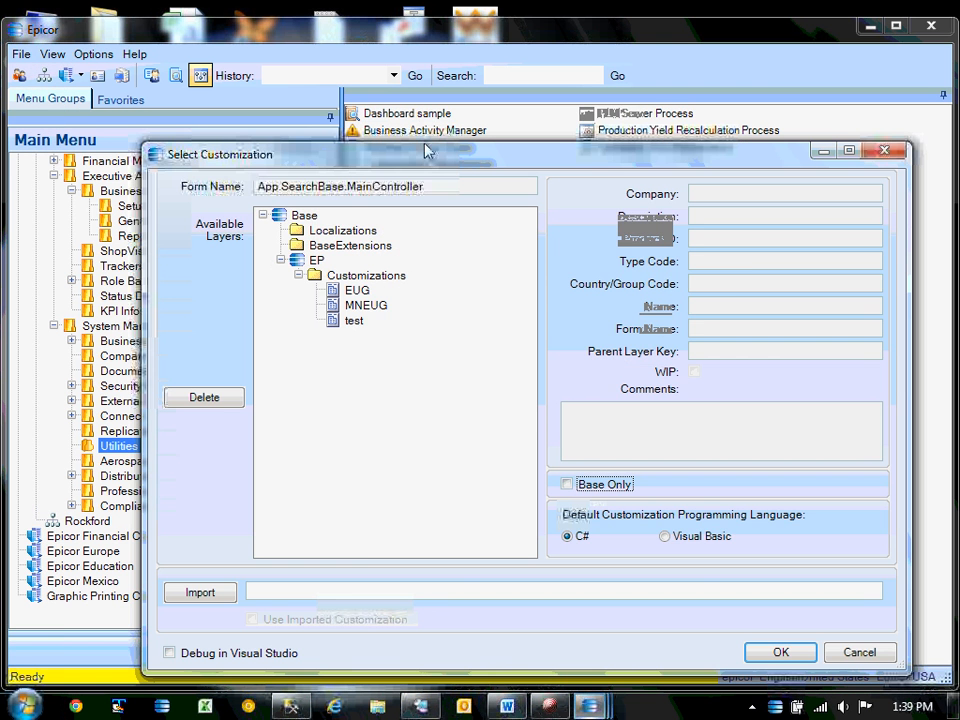
pyautogui.click(360, 306)
pyautogui.doubleClick(357, 307)
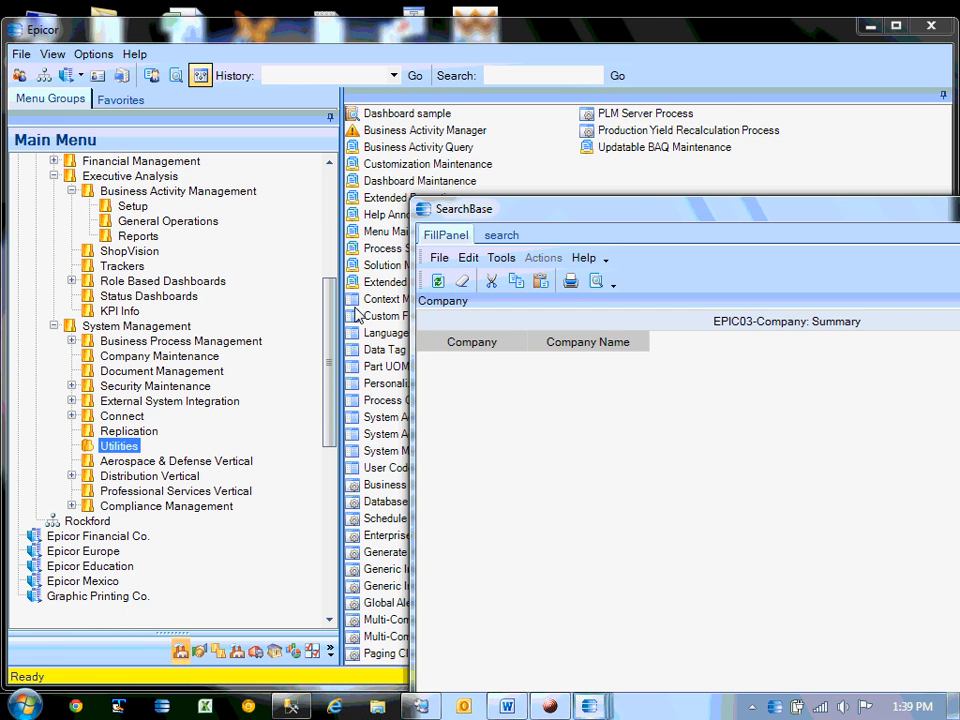
pyautogui.moveTo(437, 203); pyautogui.dragTo(437, 126)
pyautogui.moveTo(601, 138); pyautogui.dragTo(300, 76)
pyautogui.click(202, 96)
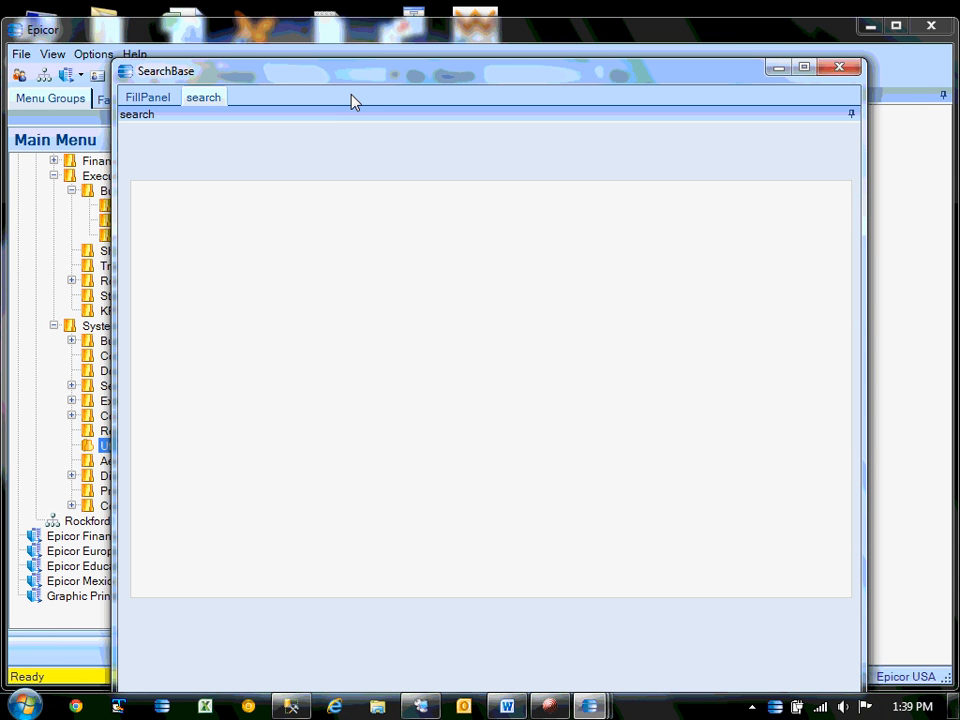
pyautogui.rightClick(357, 148)
pyautogui.click(414, 190)
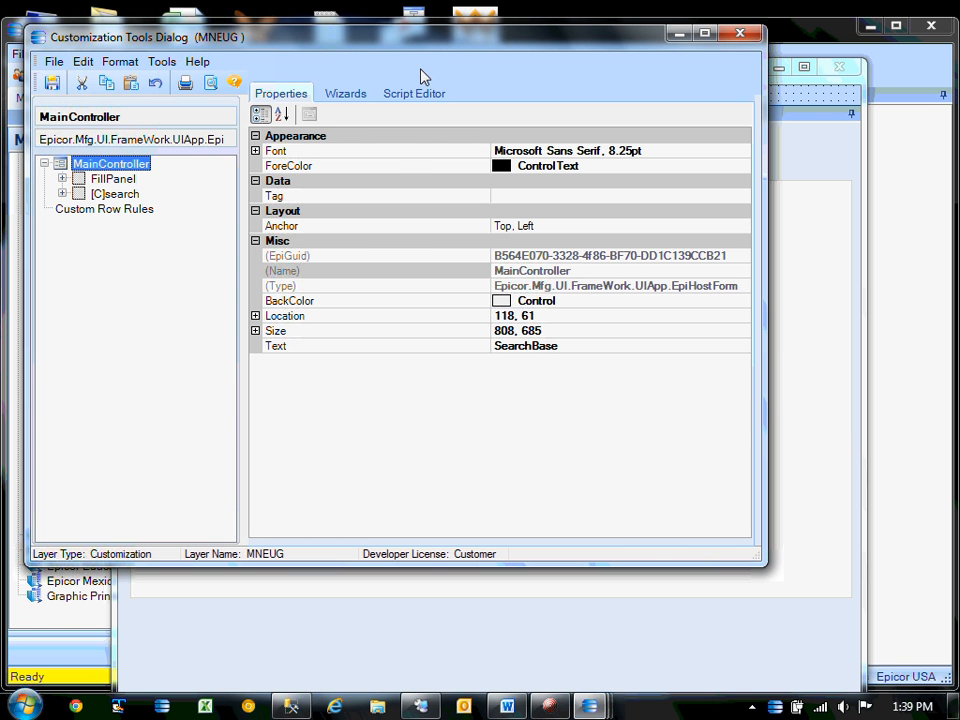
# Use the Form Event Wizard to add a MainController_Load handler for the Load event.
pyautogui.moveTo(429, 45); pyautogui.dragTo(498, 143)
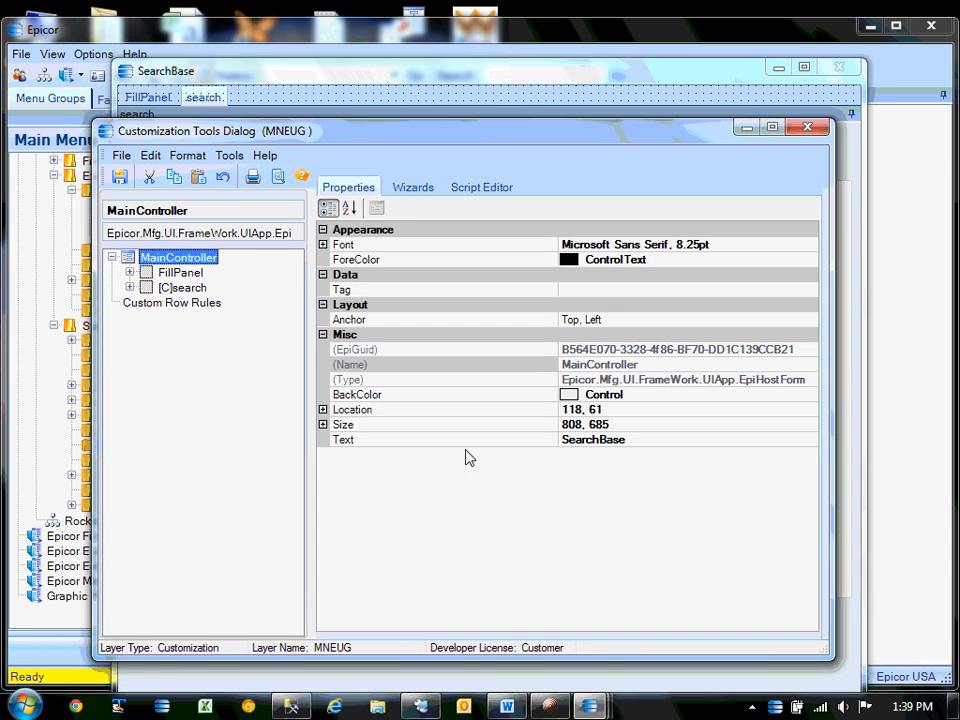
pyautogui.click(505, 706)
pyautogui.scroll(-3, 385, 512)
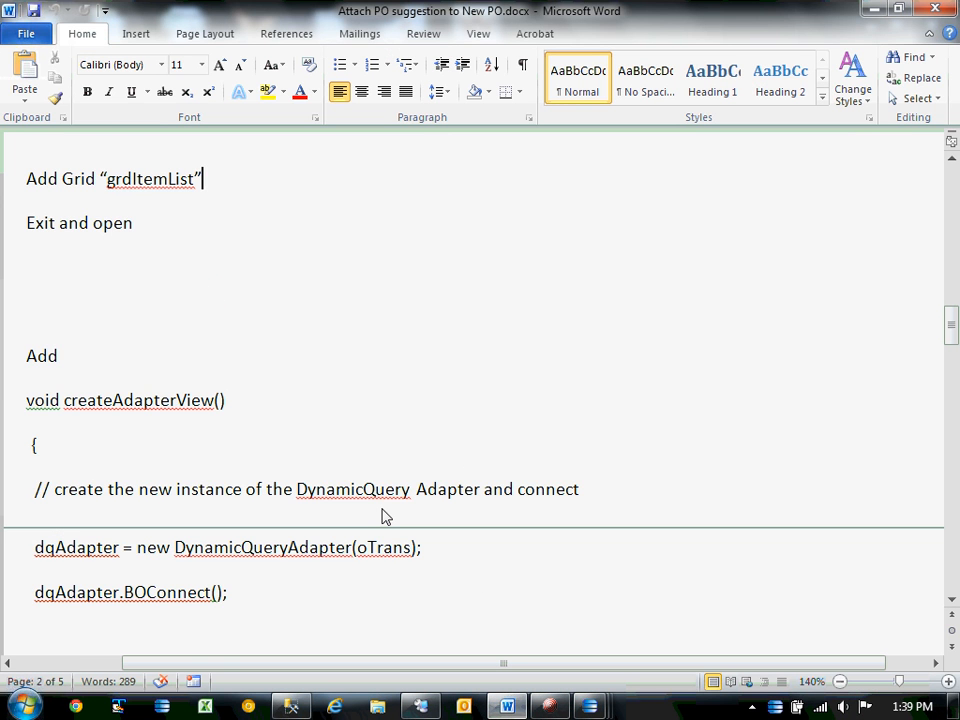
pyautogui.click(866, 9)
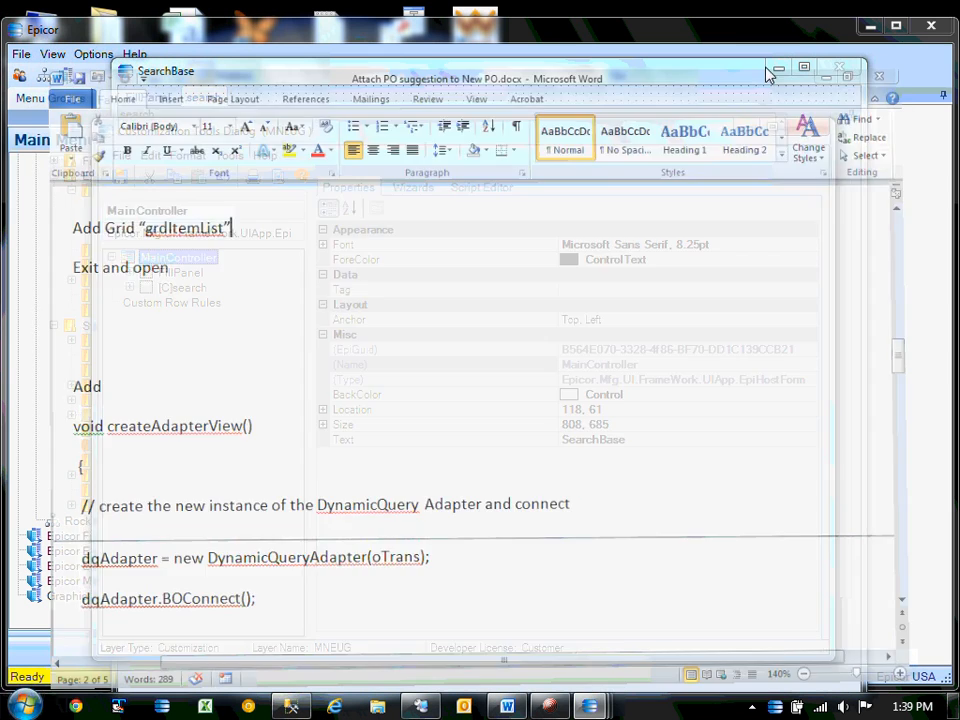
pyautogui.click(424, 189)
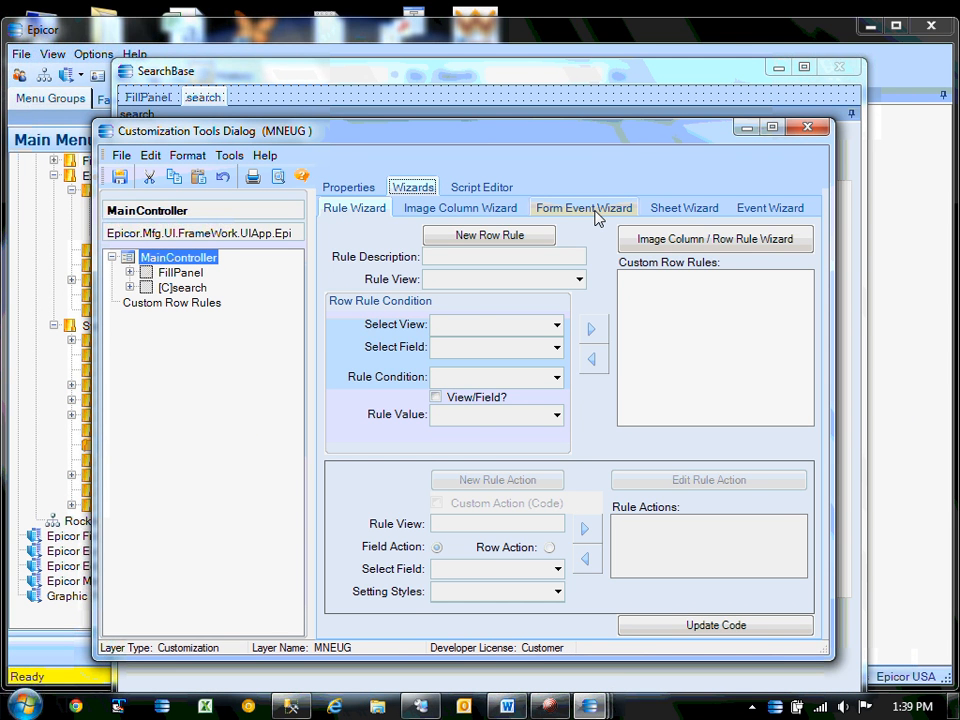
pyautogui.click(592, 211)
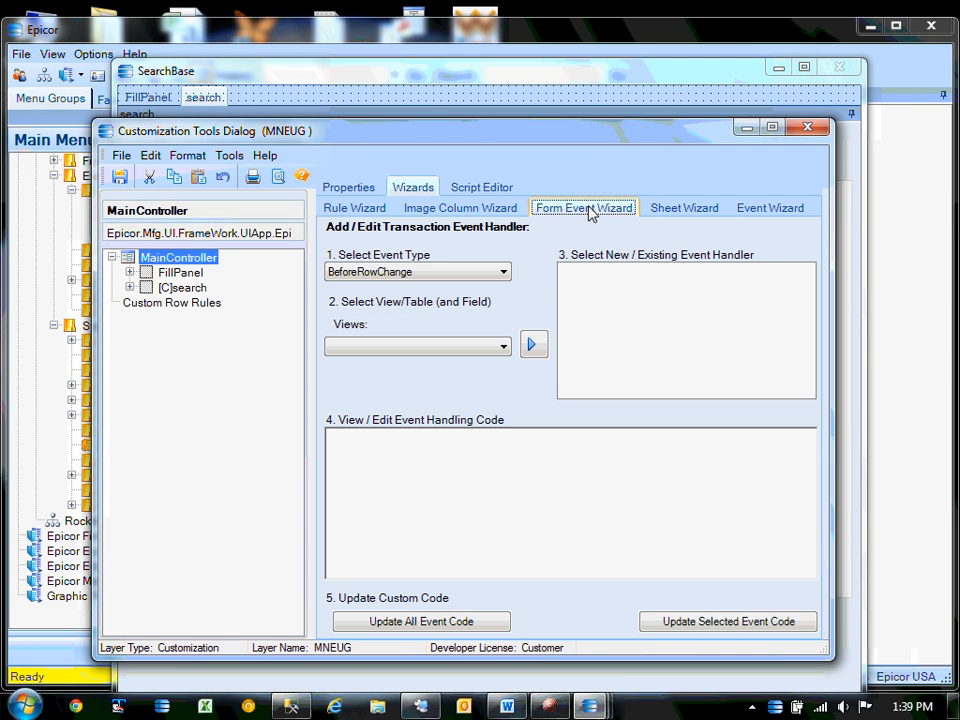
pyautogui.click(503, 271)
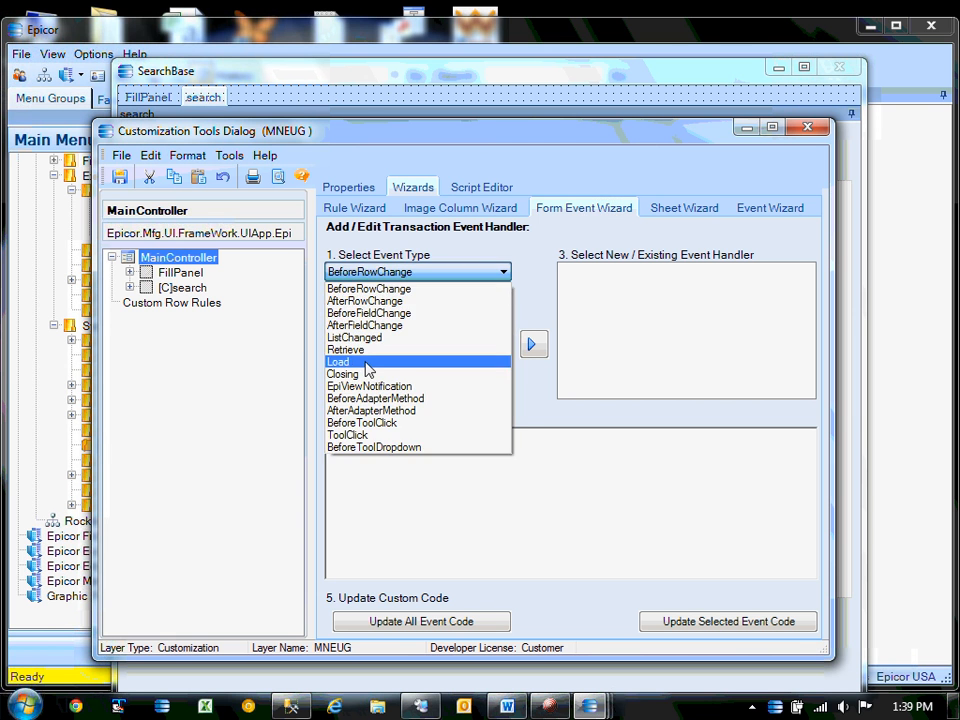
pyautogui.click(366, 362)
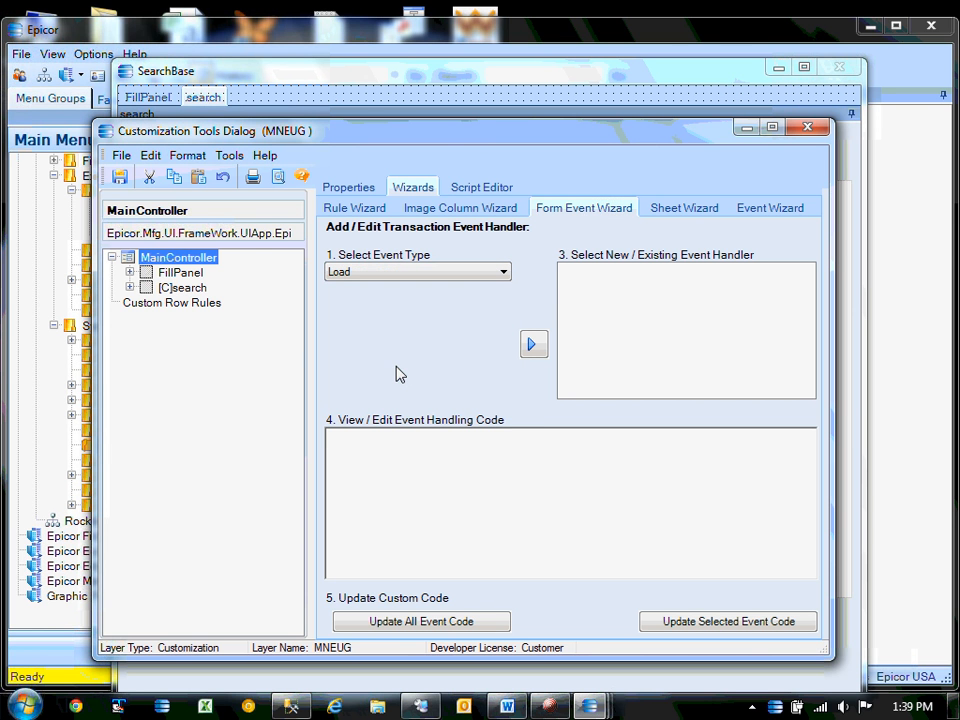
pyautogui.click(532, 346)
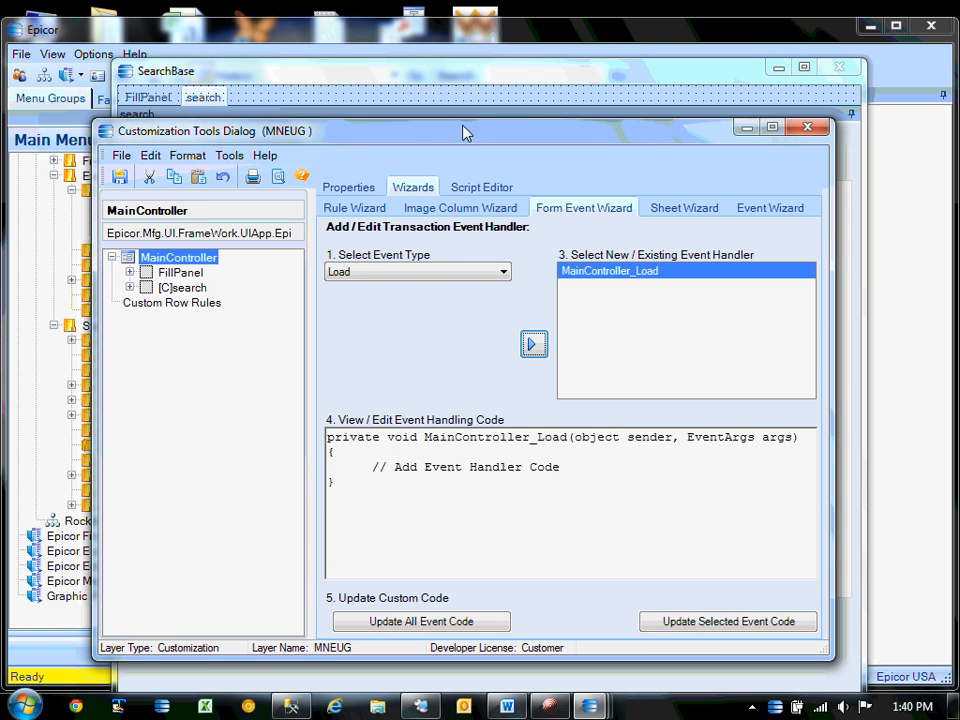
# View the new handler in the maximized Script Editor, then switch to the Word notes.
pyautogui.moveTo(463, 133); pyautogui.dragTo(486, 133)
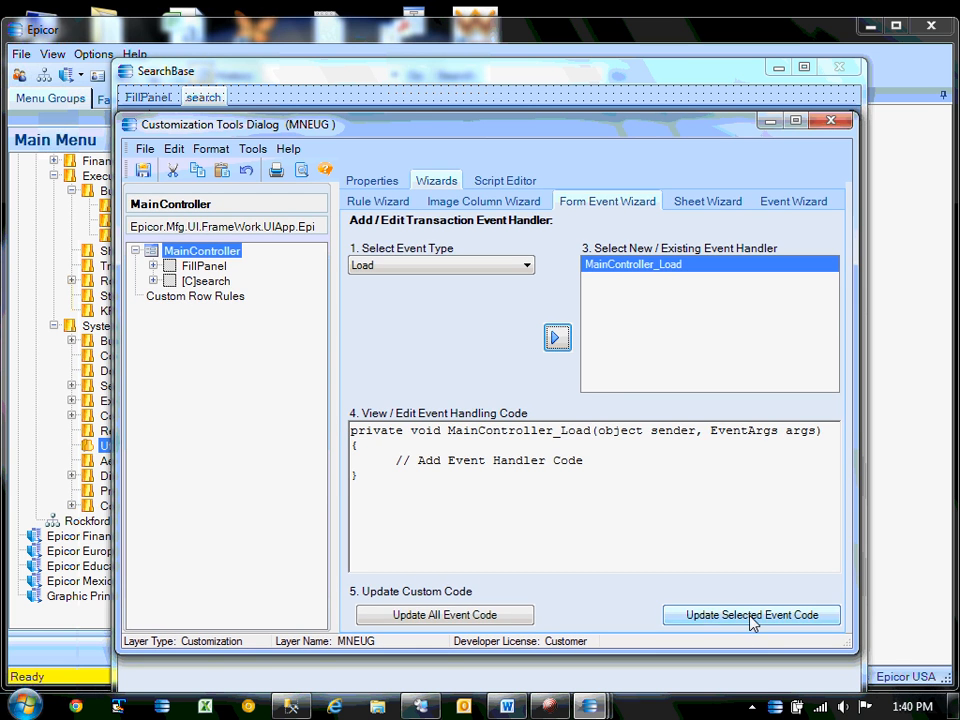
pyautogui.click(490, 180)
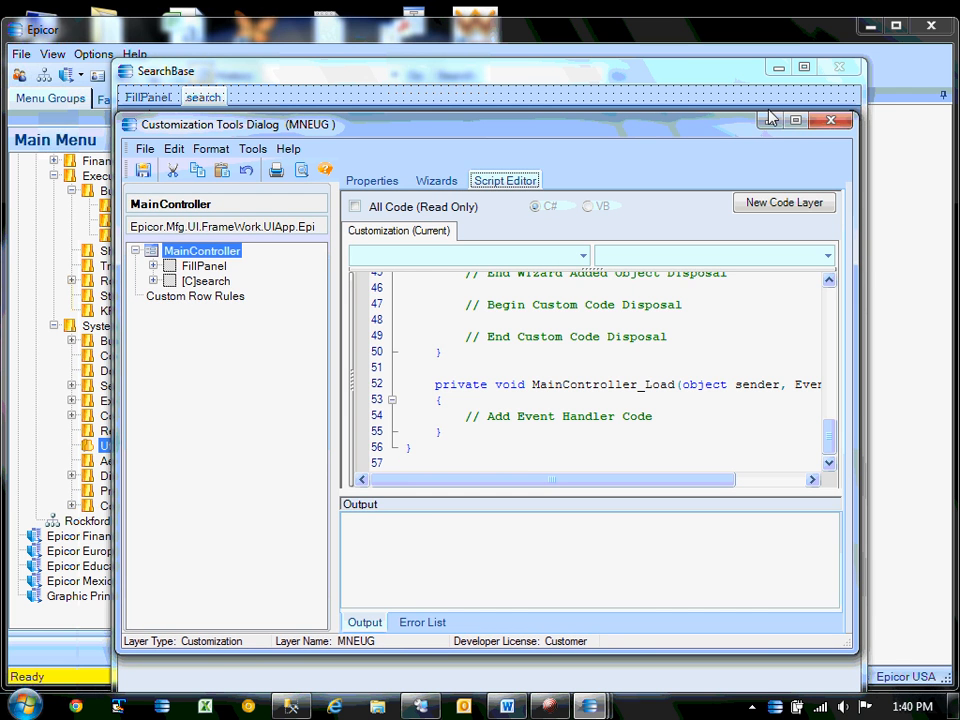
pyautogui.click(796, 122)
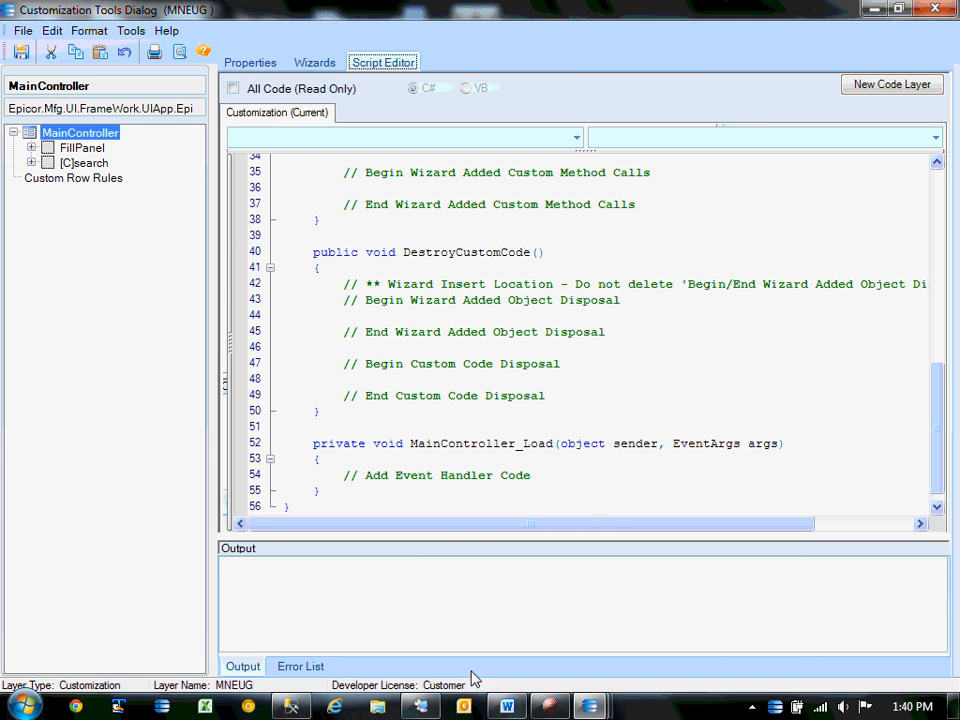
pyautogui.click(507, 706)
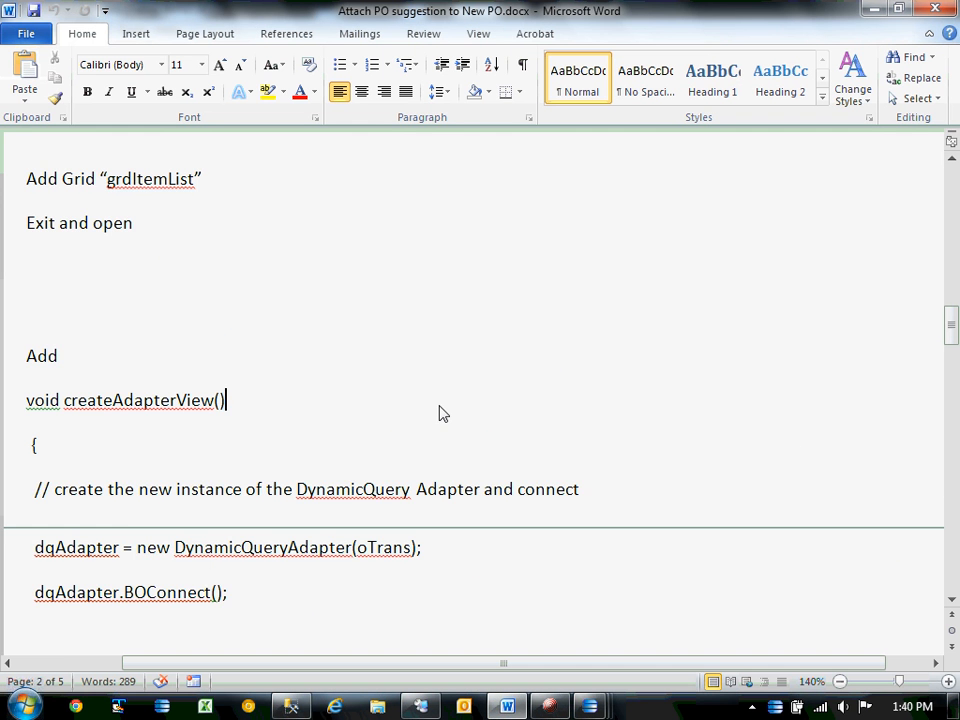
# Select the createAdapterView method in the notes, through grdItemList.EpiTransaction = oTrans; and its closing brace.
pyautogui.scroll(-1, 19, 317)
pyautogui.scroll(3, 218, 330)
pyautogui.scroll(-4, 137, 387)
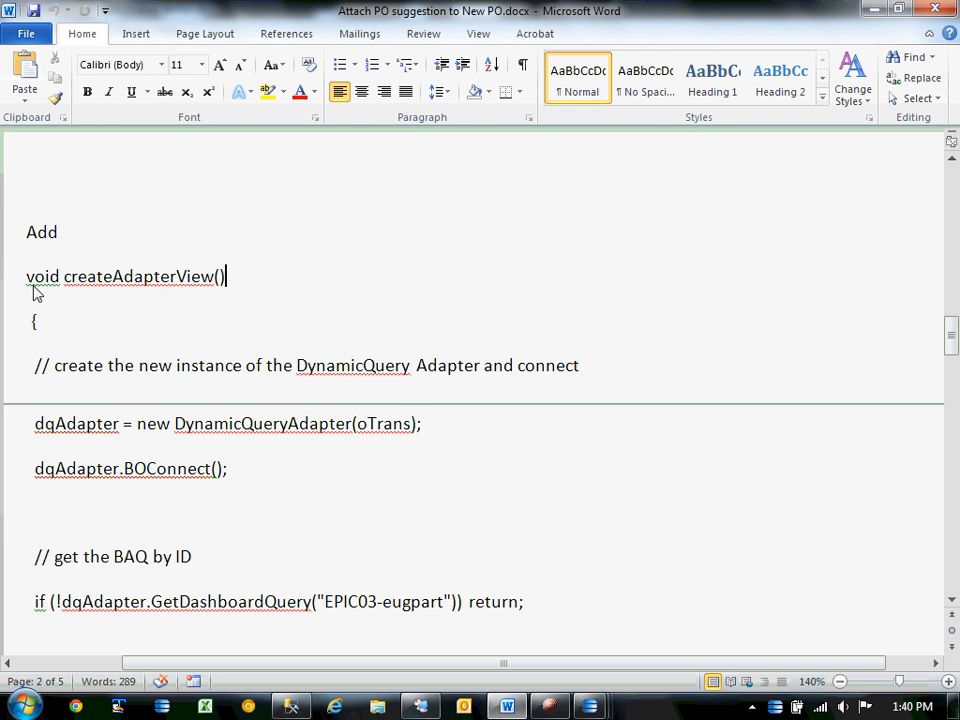
pyautogui.moveTo(33, 285); pyautogui.dragTo(69, 508)
pyautogui.scroll(-5, 321, 521)
pyautogui.scroll(-2, 300, 463)
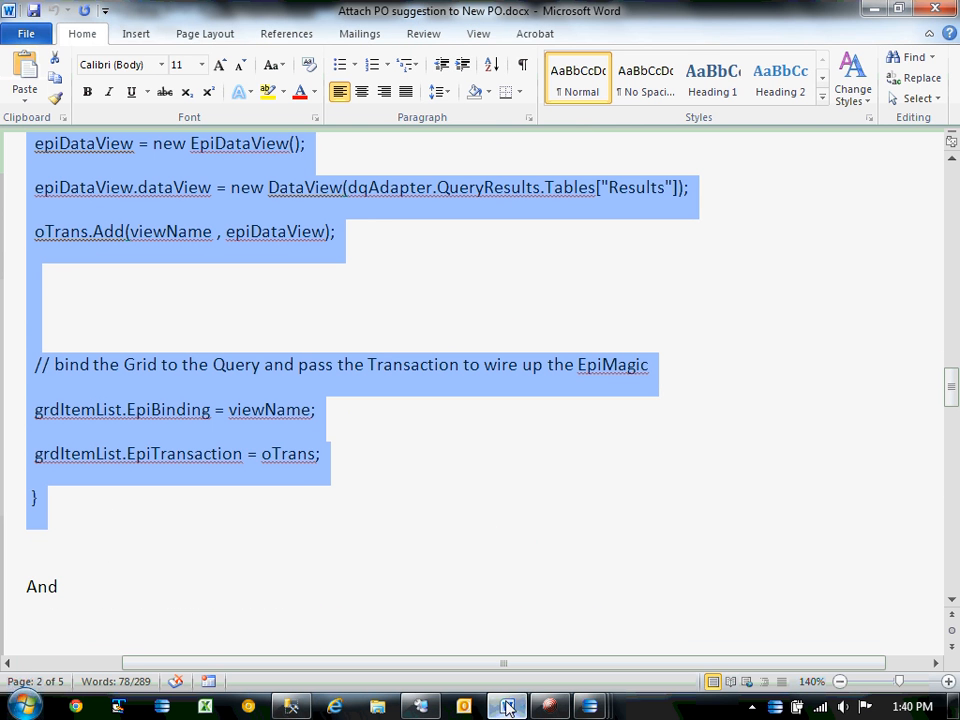
pyautogui.moveTo(591, 706)
pyautogui.click(765, 609)
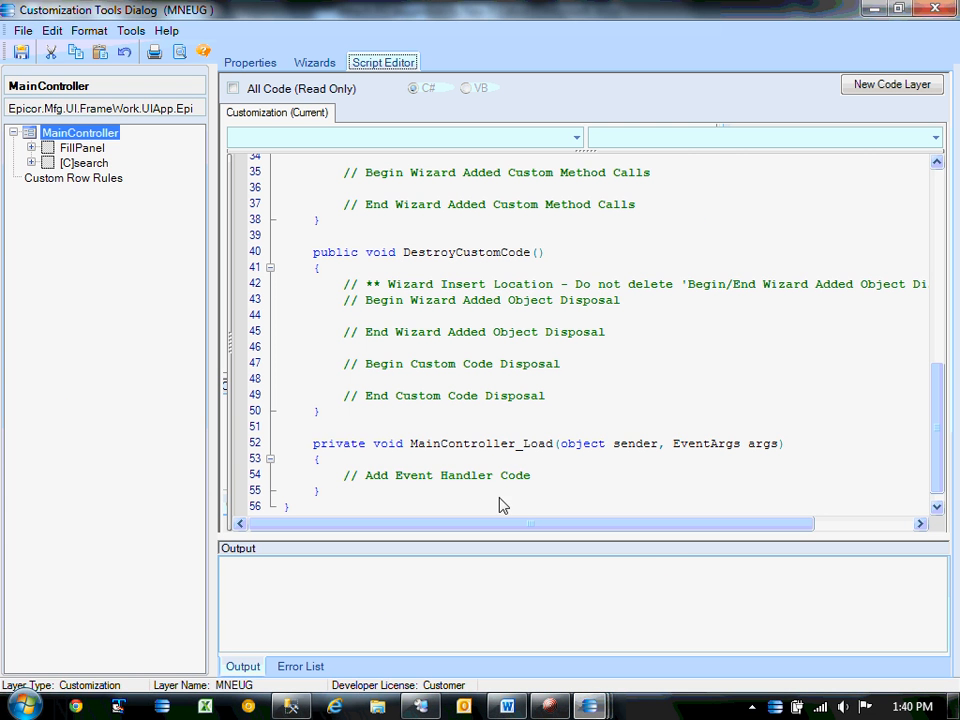
pyautogui.click(370, 490)
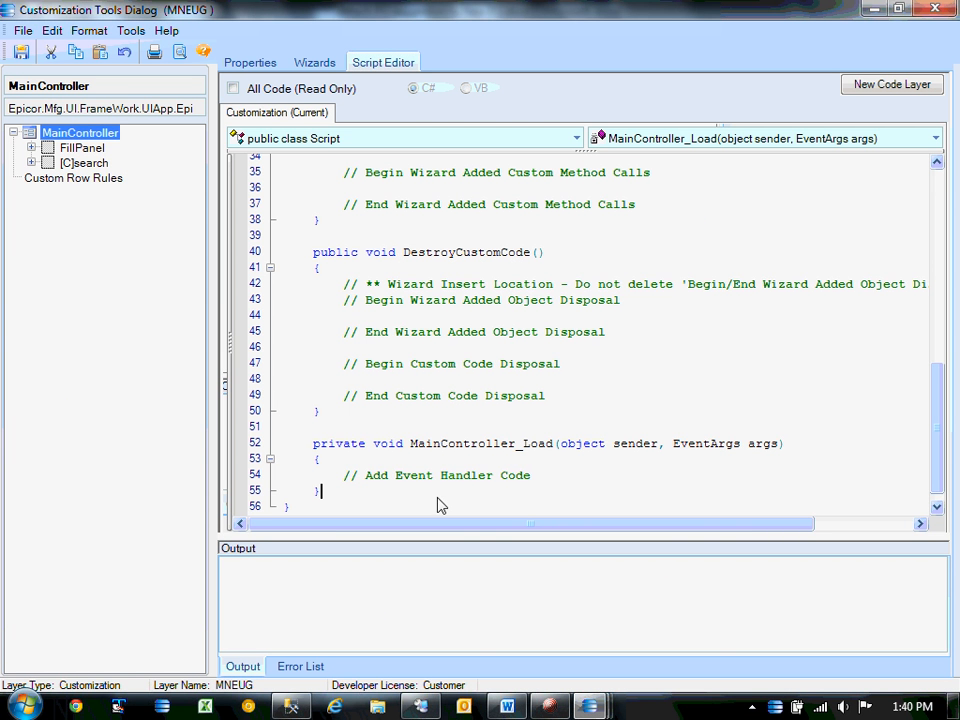
pyautogui.press('Return')
pyautogui.press('Return')
pyautogui.press('Return')
pyautogui.press('Return')
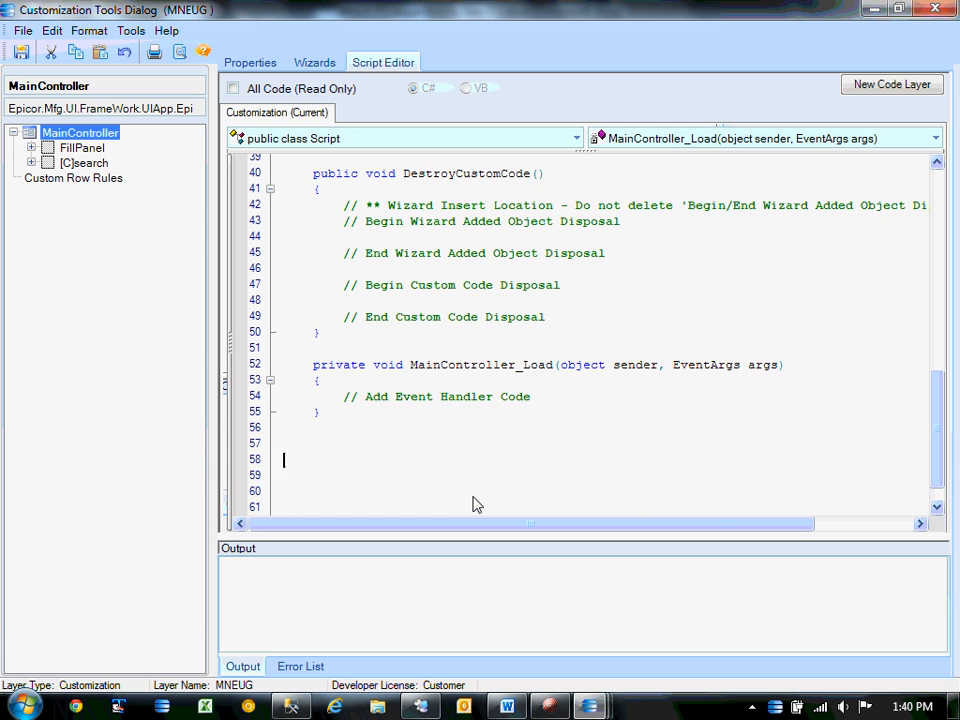
pyautogui.write('void createAdapterView()  {   // create the new instance of the DynamicQuery Adapter and connect   dqAdapter = new DynamicQueryAdapter(oTrans);   dqAdapter.BOConnect();    // get the BAQ by ID   if (!dqAdapter.GetDashboardQuery("EPIC03-eugpart")) return;    String viewName = "ItemListView";    // create the local EpiDataView and bind it to our BAQ Data   epiDataView = new EpiDataView();   epiDataView.dataView = new DataView(dqAdapter.QueryResults.Tables["Results"]);   oTrans.Add(viewName , epiDataView);     // bind the Grid to the Query and pass the Transaction to wire up the EpiMagic   grdItemList.EpiBinding = viewName;   grdItemList.EpiTransaction = oTrans;  }')
pyautogui.scroll(2, 458, 372)
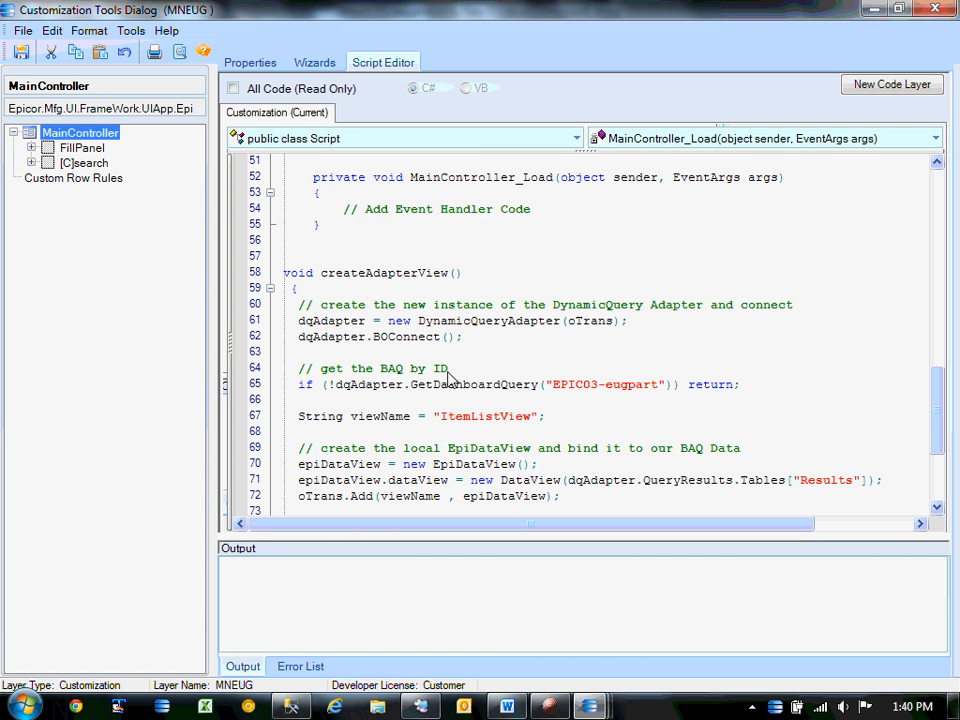
pyautogui.scroll(-2, 497, 382)
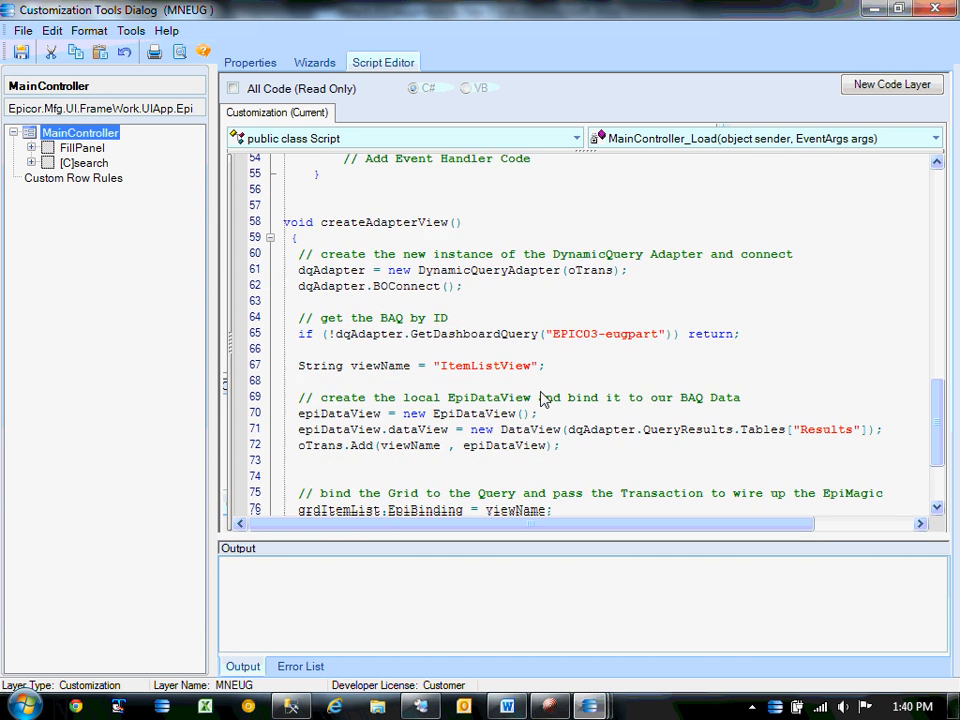
pyautogui.scroll(-1, 541, 400)
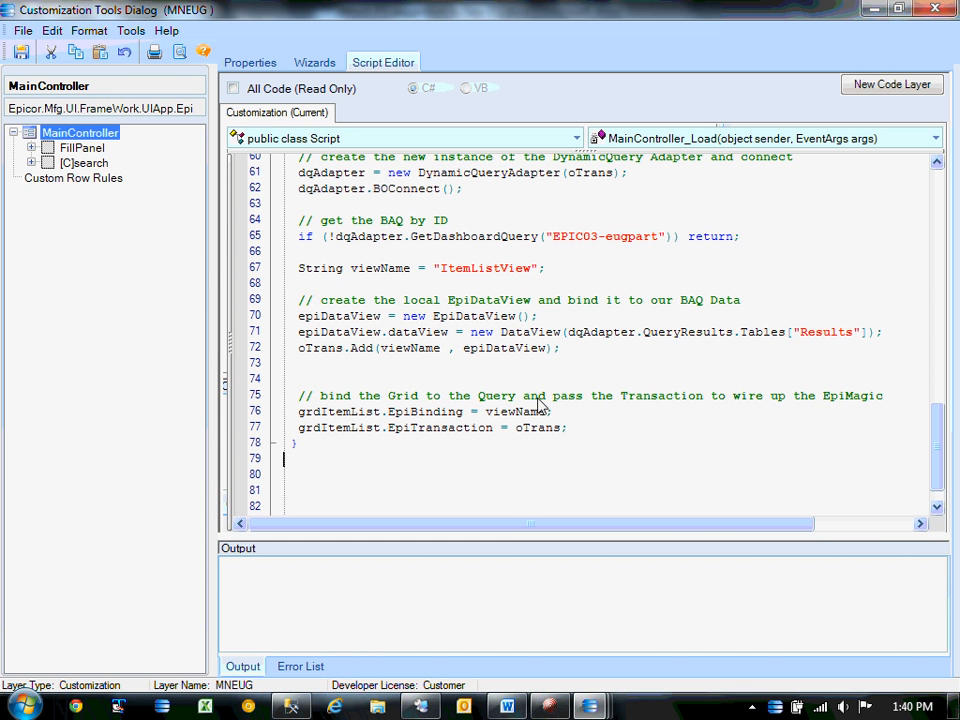
pyautogui.scroll(3, 604, 285)
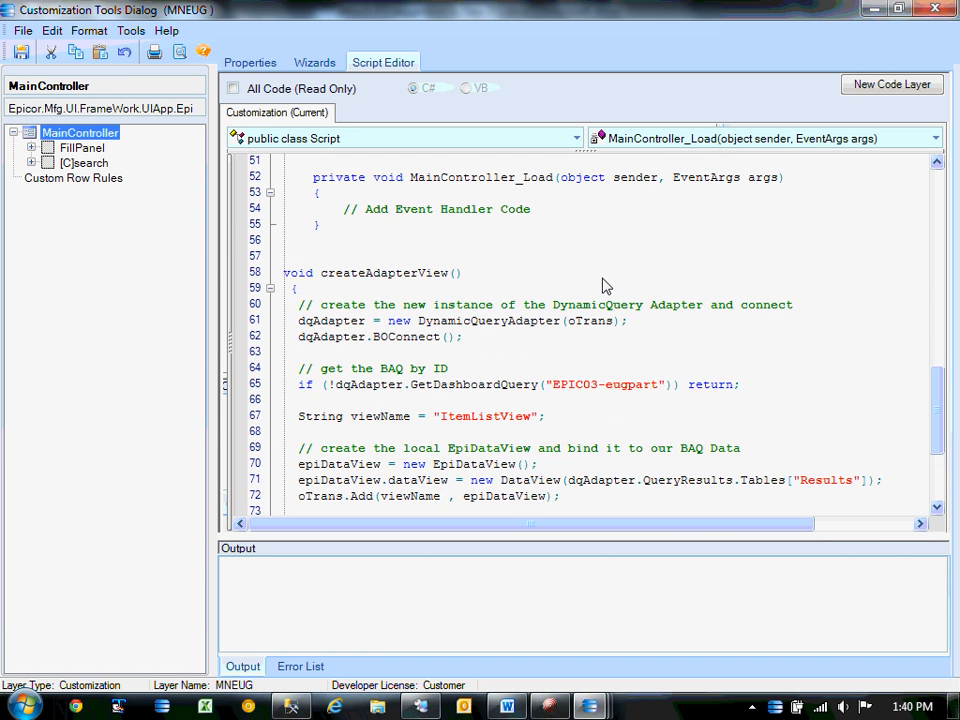
pyautogui.scroll(-1, 590, 340)
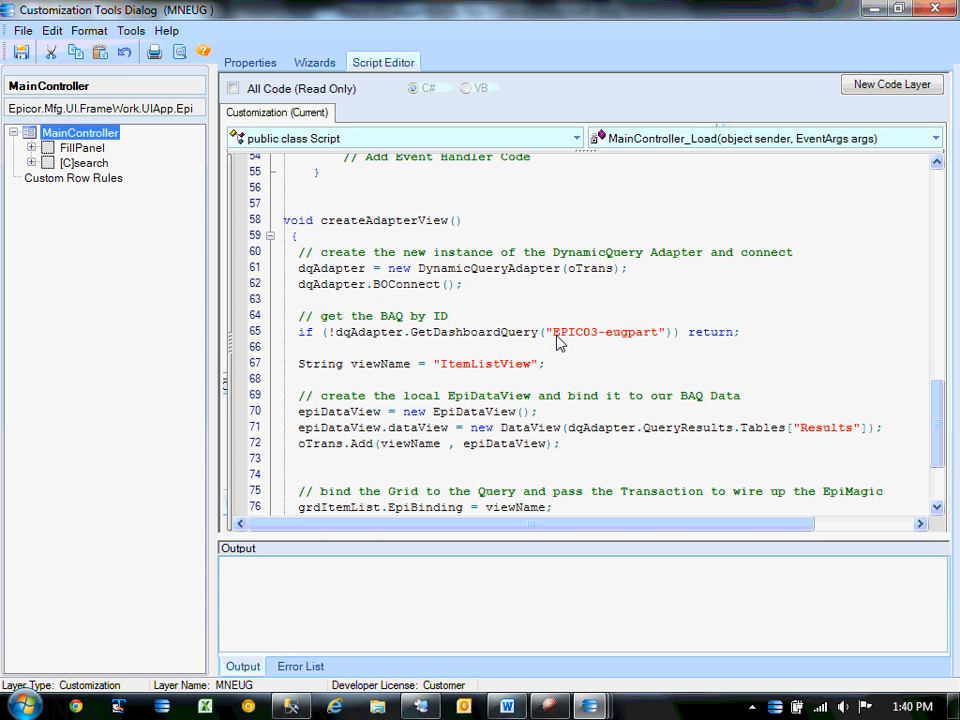
pyautogui.moveTo(555, 336); pyautogui.dragTo(660, 336)
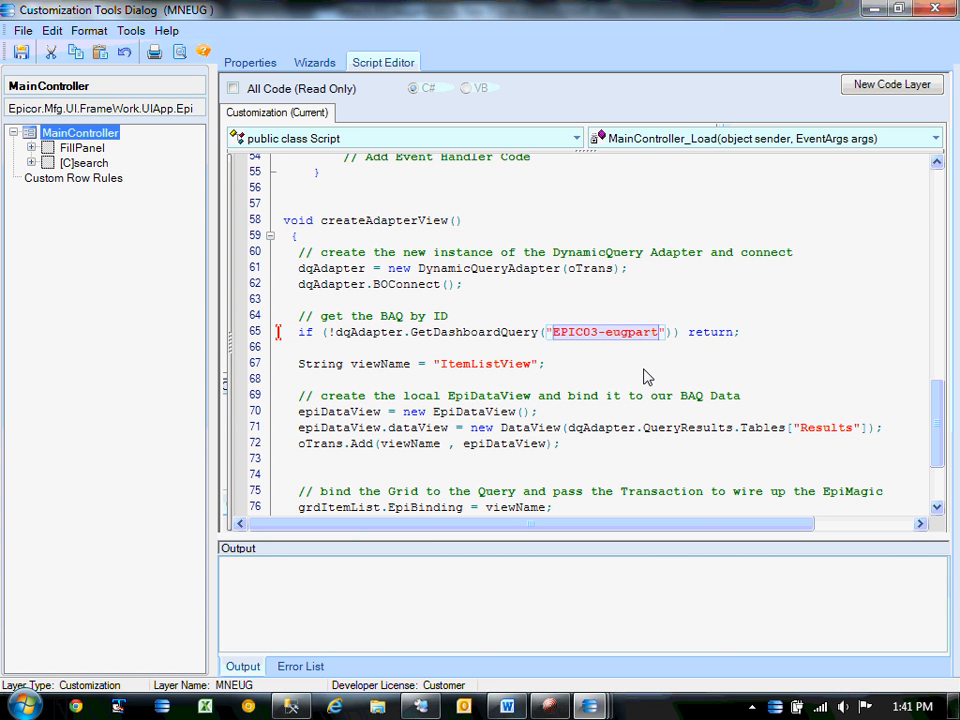
pyautogui.scroll(-3, 473, 350)
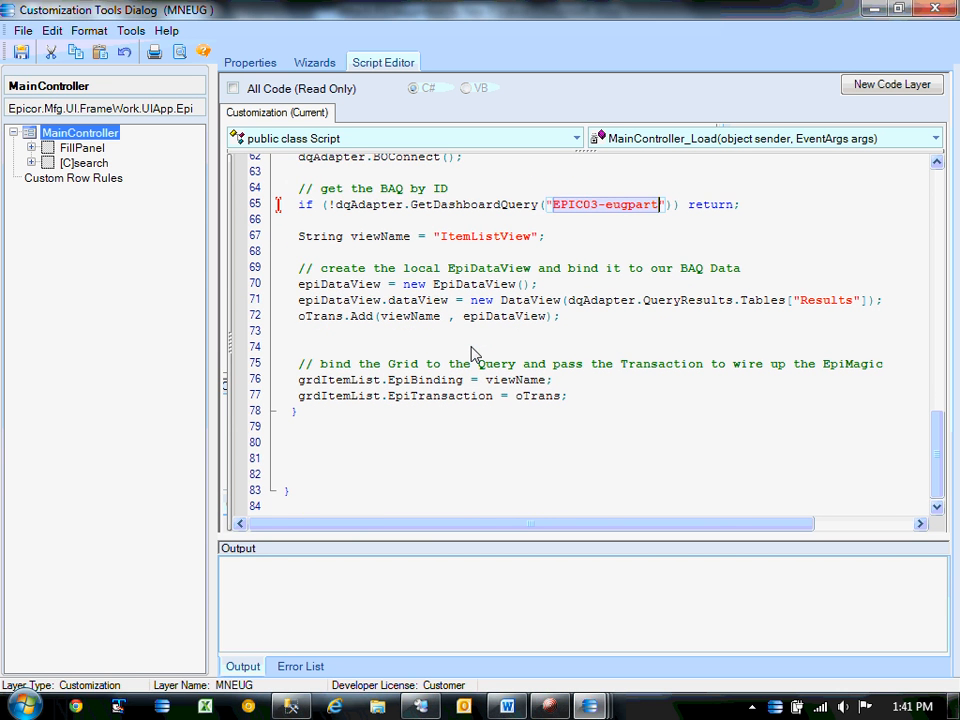
pyautogui.scroll(3, 473, 350)
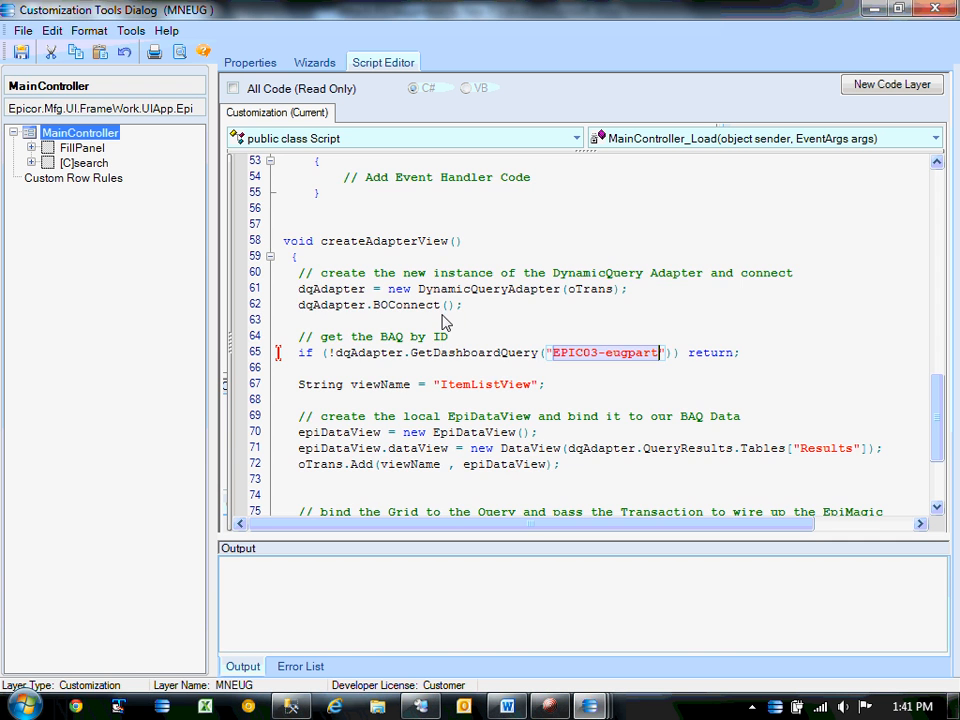
pyautogui.scroll(-2, 445, 322)
pyautogui.scroll(1, 445, 322)
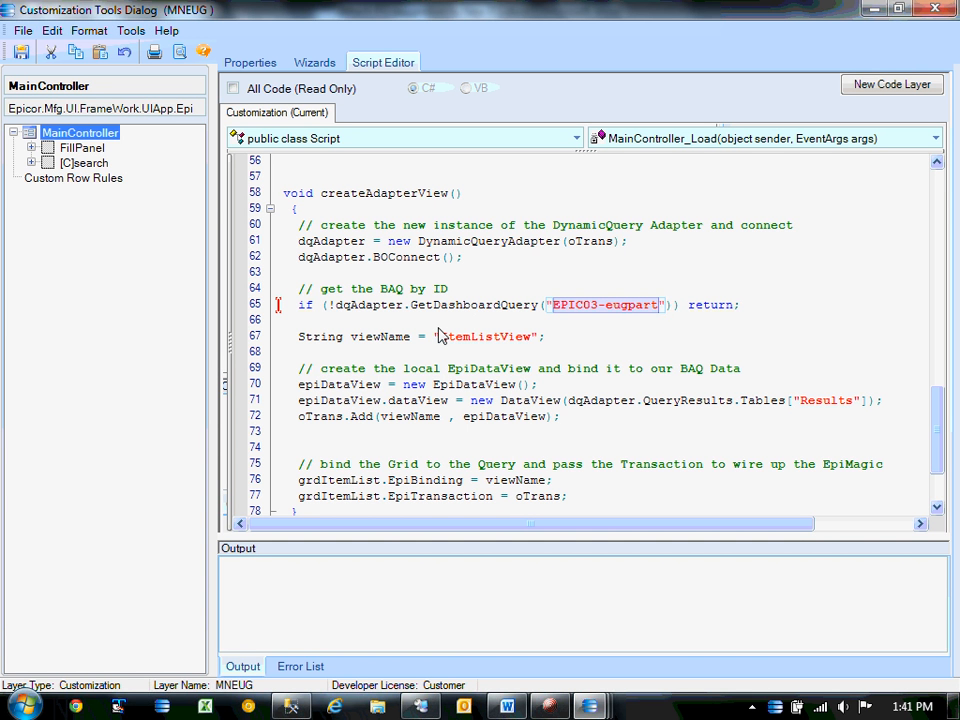
pyautogui.scroll(-2, 484, 379)
pyautogui.scroll(1, 362, 399)
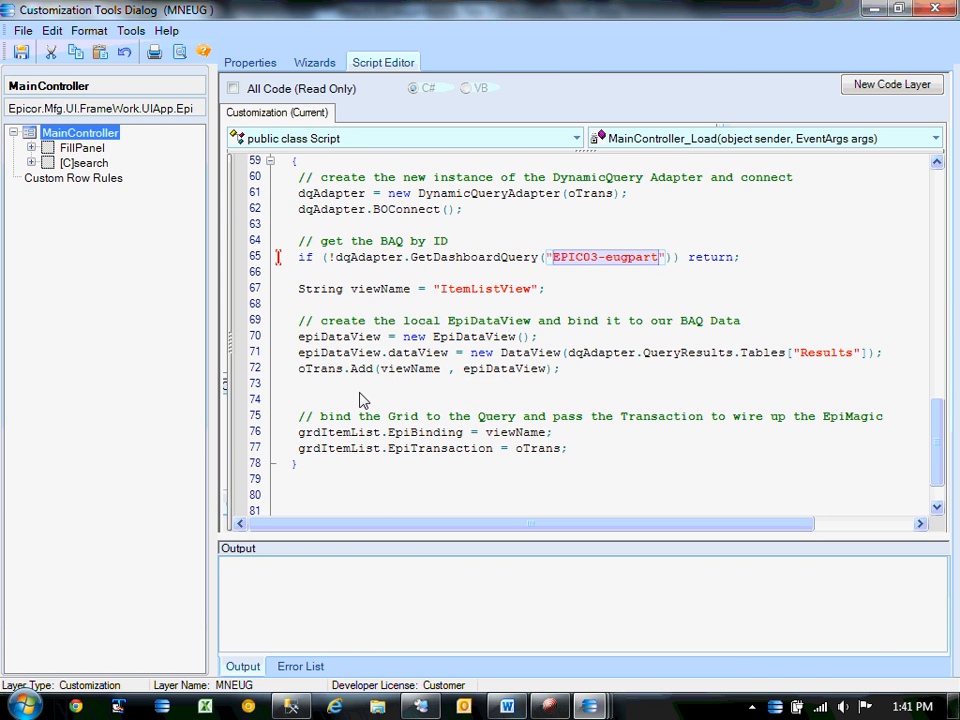
pyautogui.click(514, 709)
# Select the createAdapterView and ExecuteDashboardQuery lines from the notes' MainController_Load body.
pyautogui.click(405, 521)
pyautogui.scroll(-3, 406, 521)
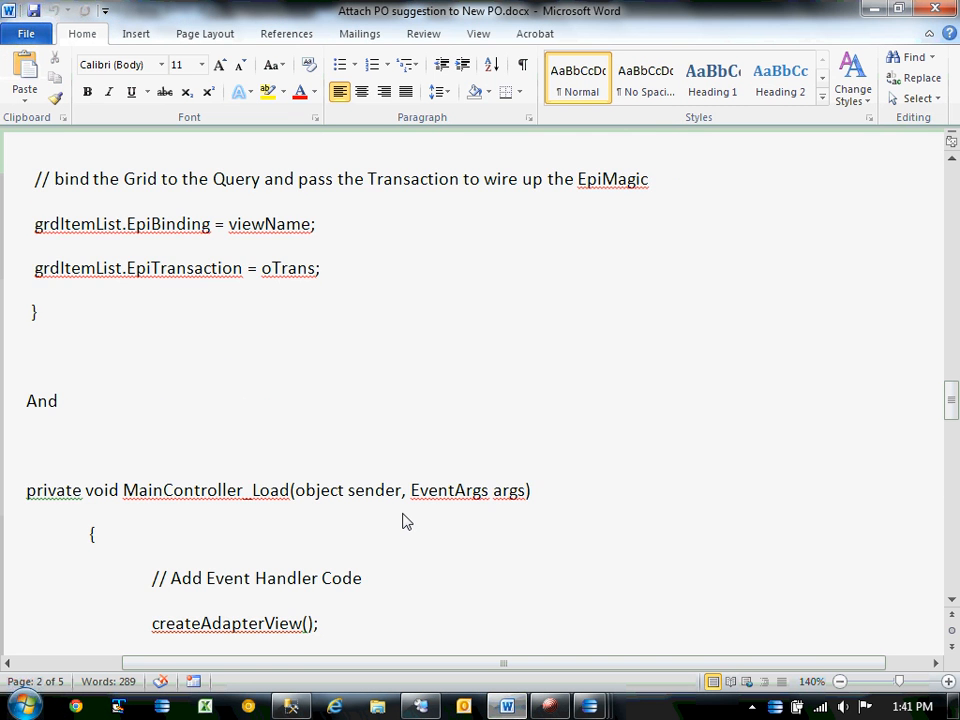
pyautogui.scroll(-2, 403, 520)
pyautogui.scroll(-1, 403, 520)
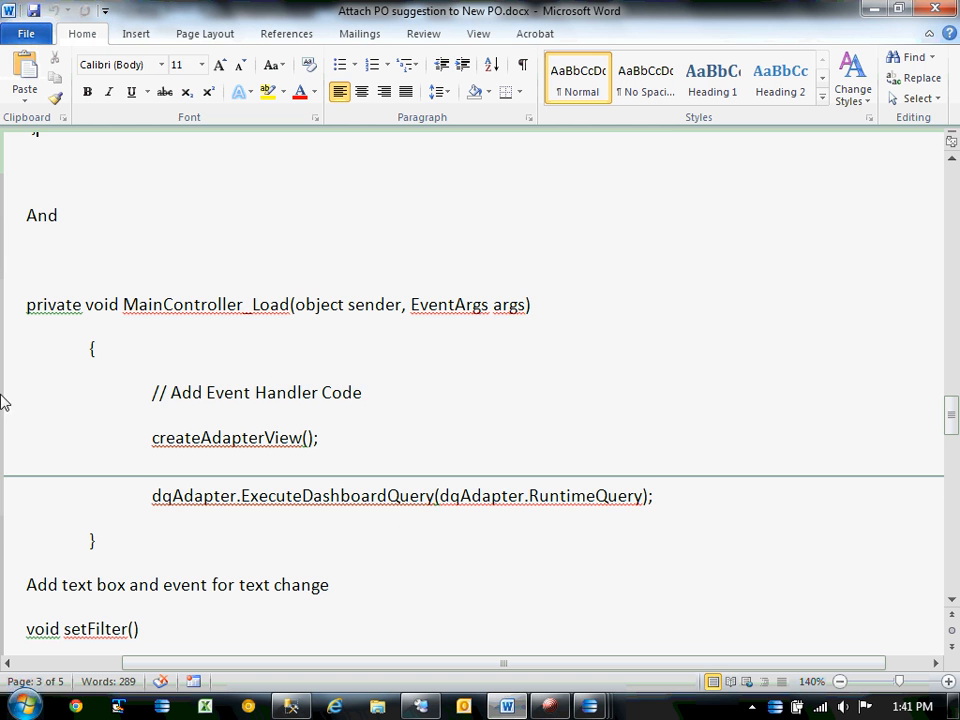
pyautogui.moveTo(26, 395); pyautogui.dragTo(6, 537)
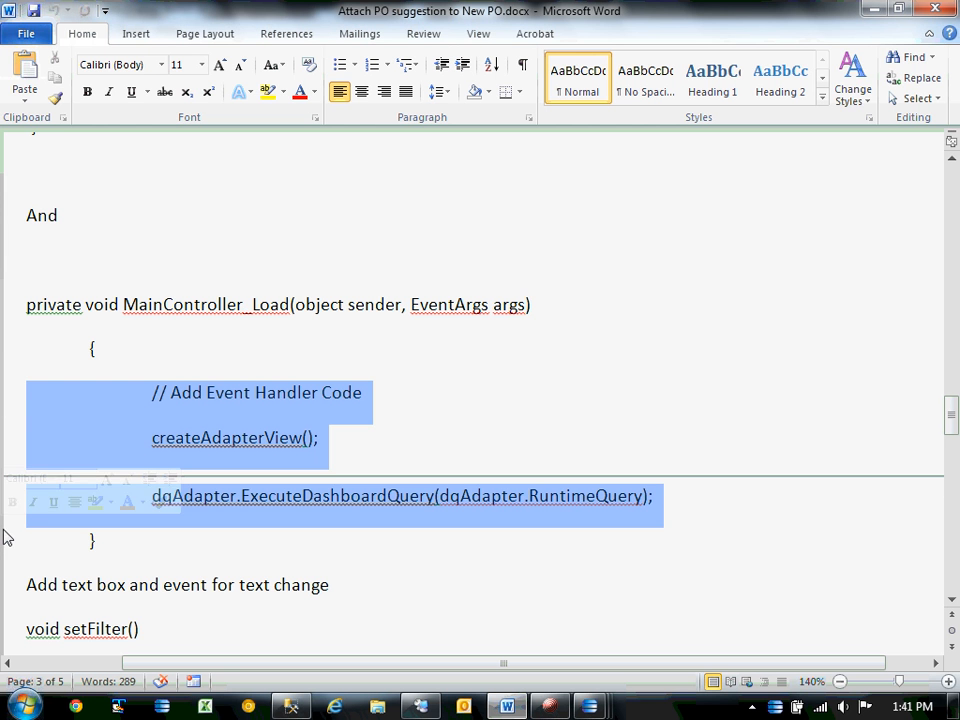
pyautogui.click(81, 424)
pyautogui.moveTo(39, 450); pyautogui.dragTo(30, 545)
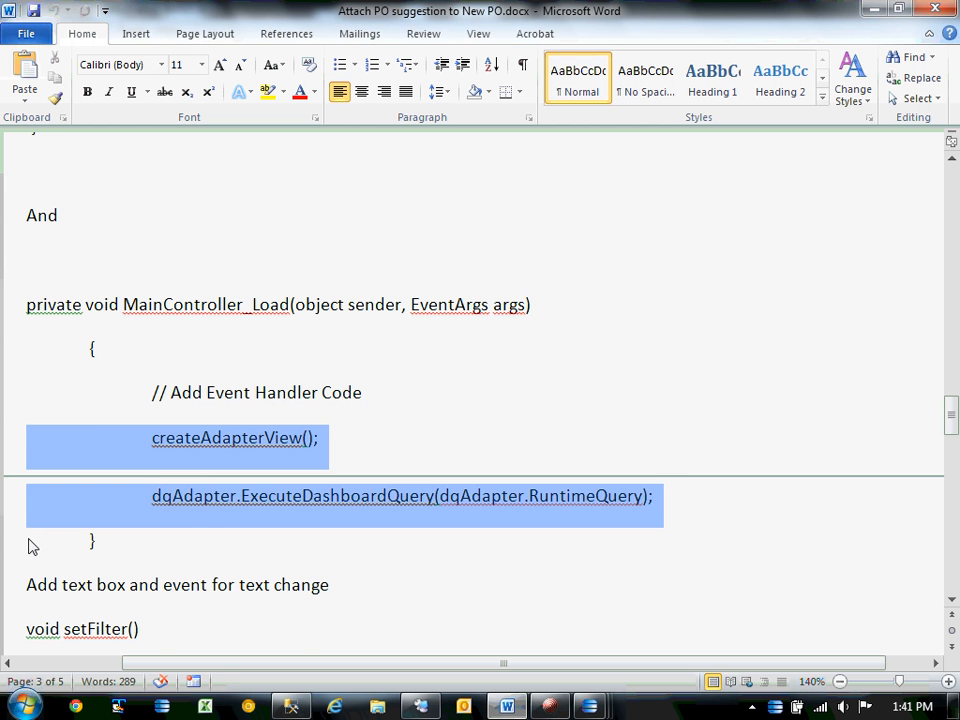
pyautogui.hotkey('ctrl', 'v')
pyautogui.hotkey('ctrl', 'z')
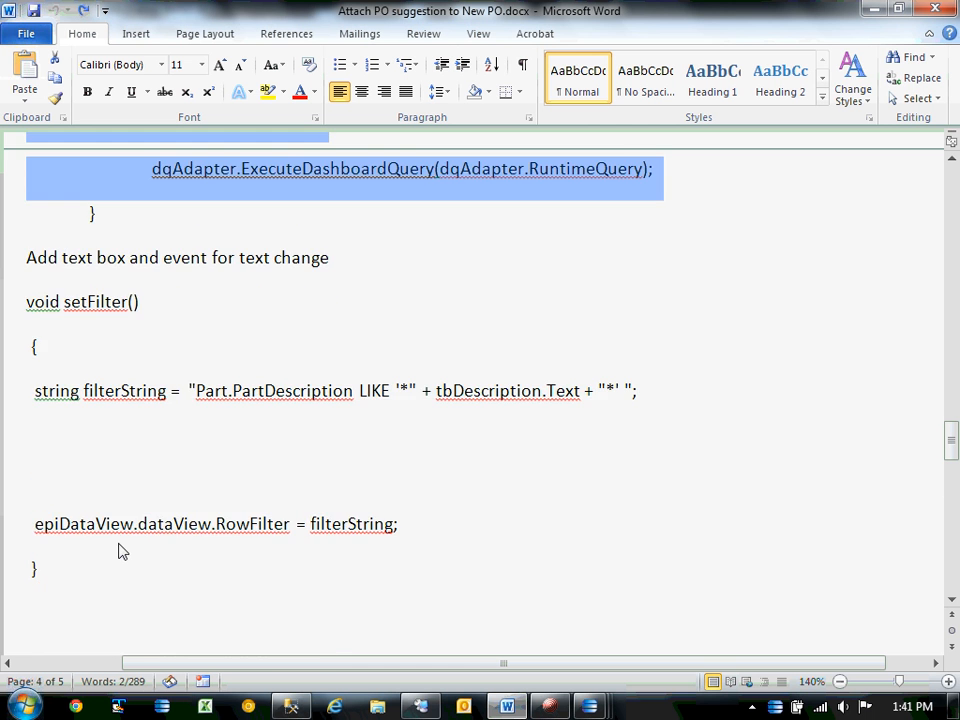
pyautogui.scroll(3, 180, 476)
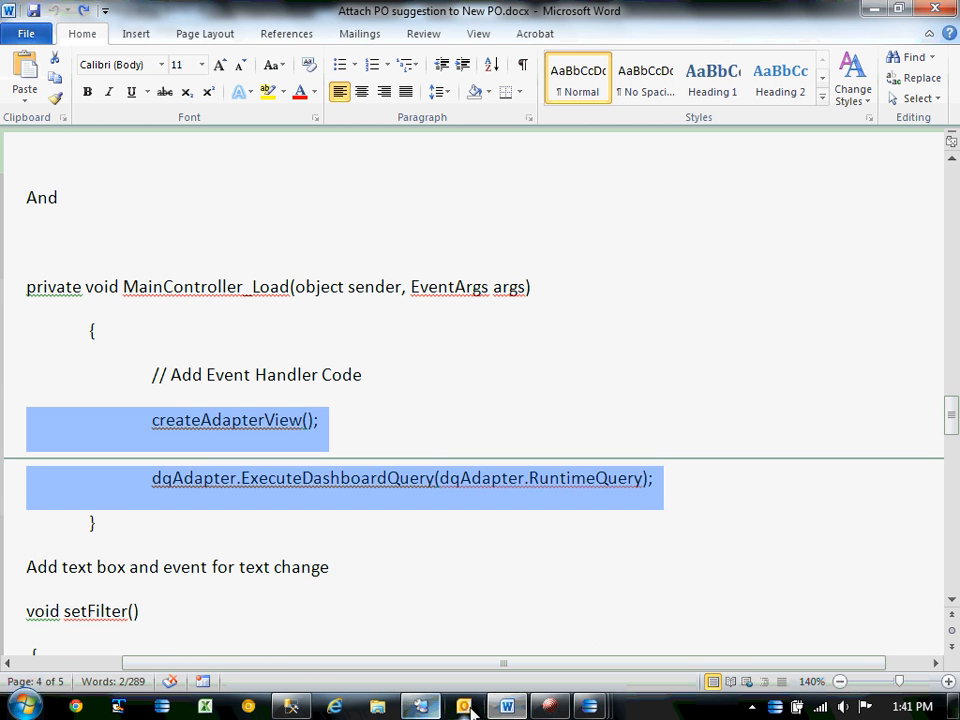
# Return to the Customization Tools Dialog's MNEUG script editor.
pyautogui.click(590, 706)
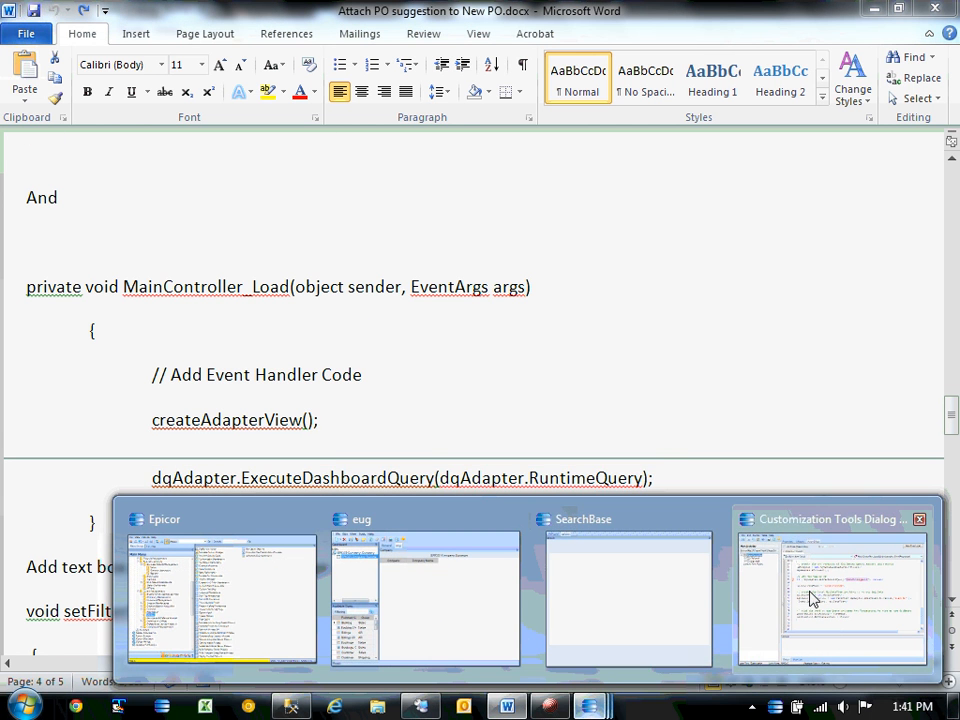
pyautogui.click(812, 598)
pyautogui.scroll(6, 533, 395)
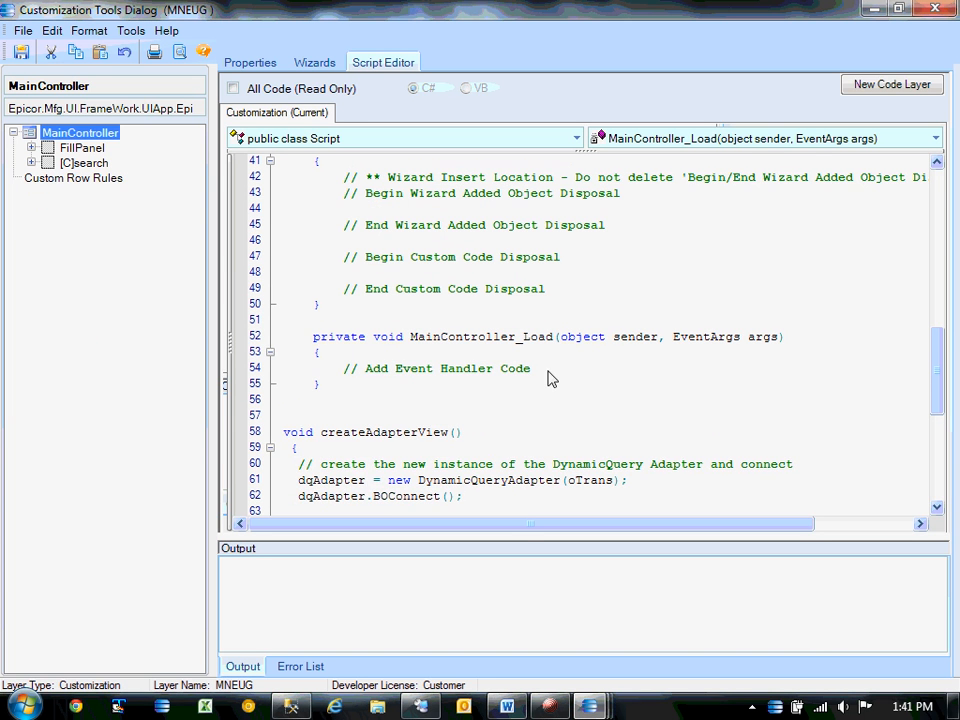
# Paste the createAdapterView() and ExecuteDashboardQuery lines below the handler's comment.
pyautogui.click(569, 377)
pyautogui.press('Return')
pyautogui.write('createAdapterView(); \t\tdqAdapter.ExecuteDashboardQuery(dqAdapter.RuntimeQuery);')
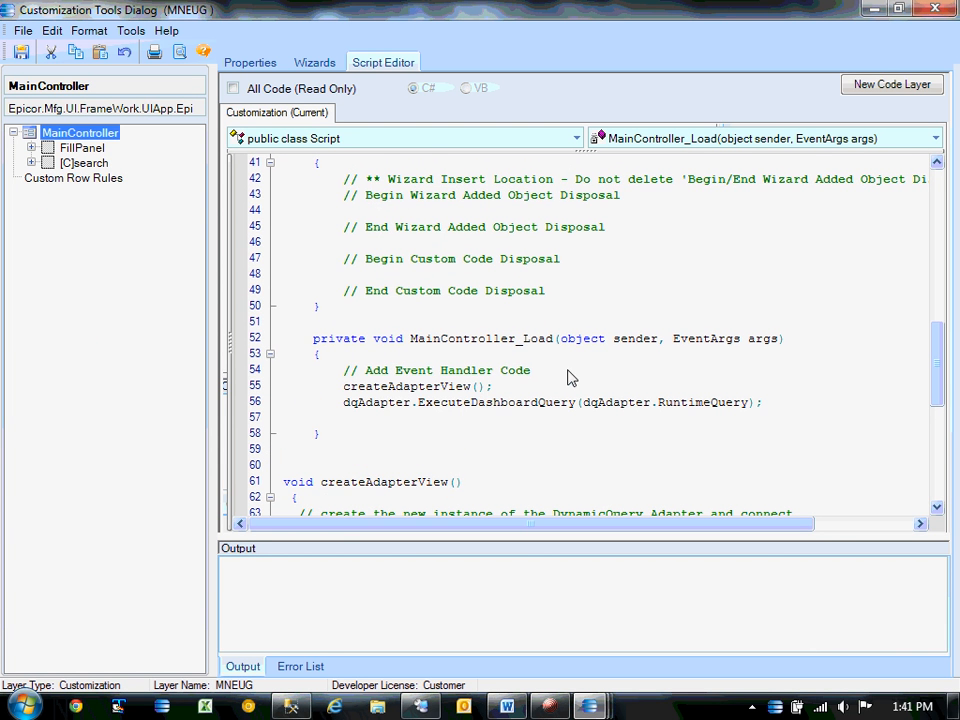
# Highlight the new createAdapterView call and ExecuteDashboardQuery line, then locate the createAdapterView method.
pyautogui.click(388, 386)
pyautogui.doubleClick(402, 389)
pyautogui.click(464, 424)
pyautogui.moveTo(345, 403); pyautogui.dragTo(787, 415)
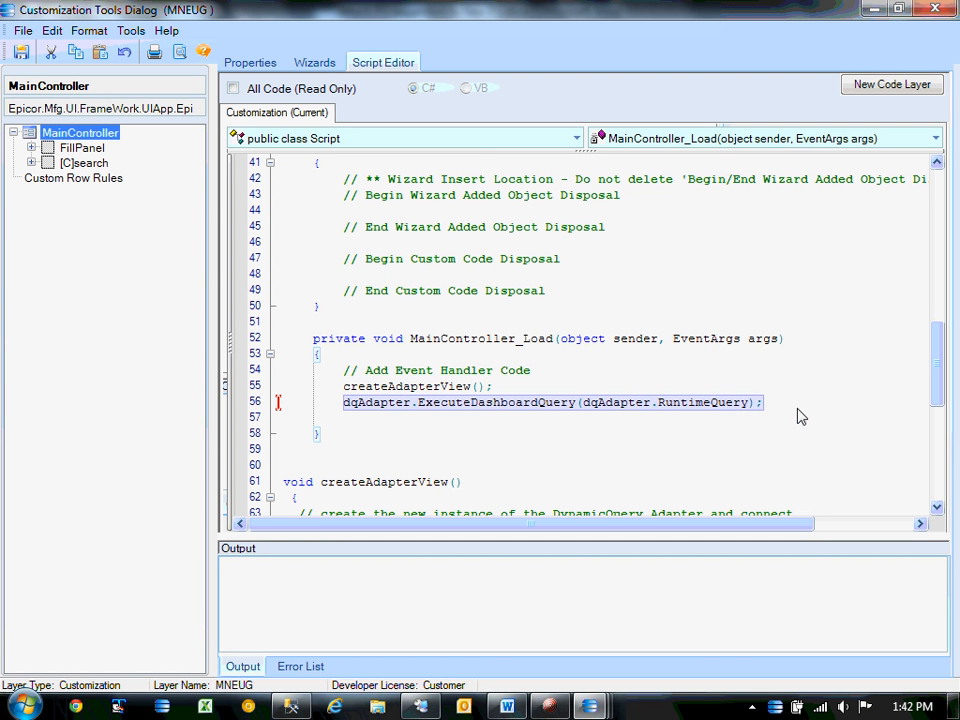
pyautogui.moveTo(798, 408); pyautogui.dragTo(304, 399)
pyautogui.click(570, 484)
pyautogui.scroll(-8, 566, 482)
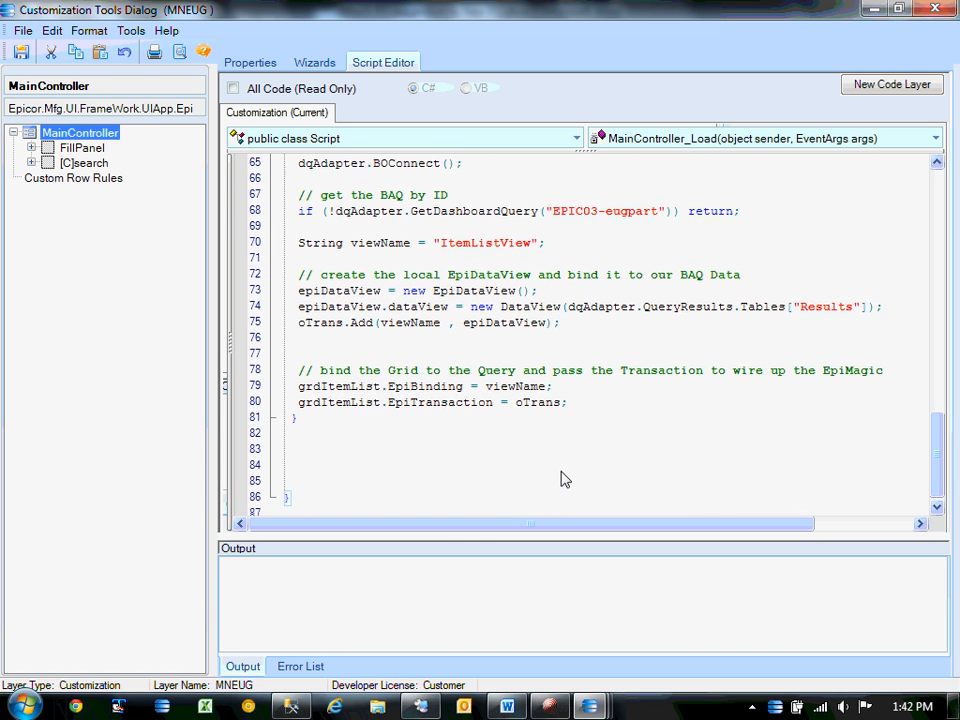
pyautogui.scroll(-1, 566, 480)
pyautogui.click(594, 710)
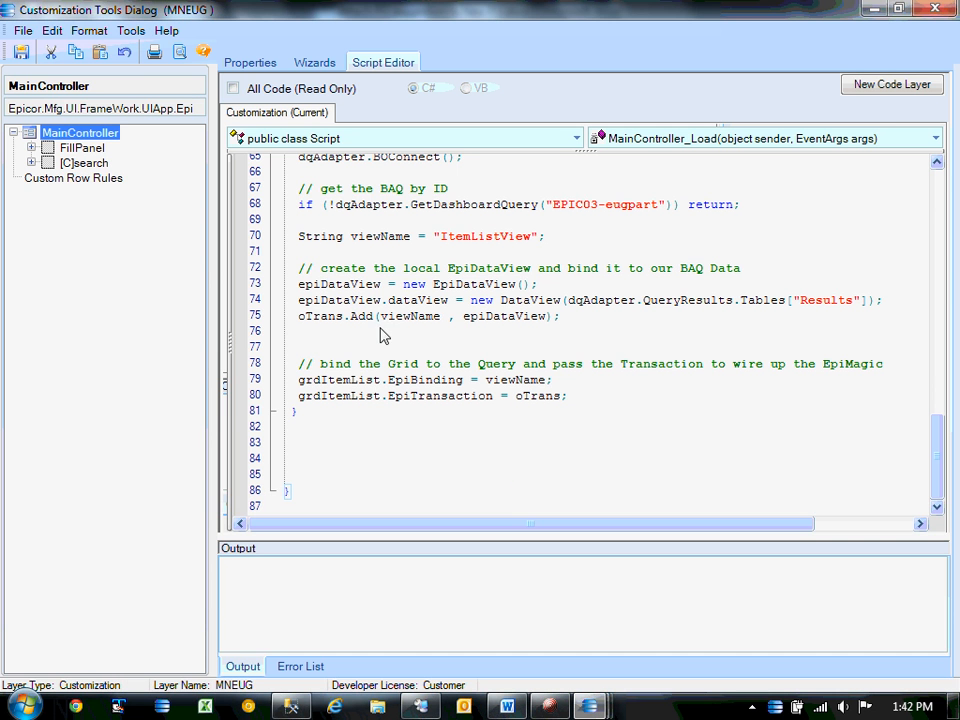
# Draw a new EpiTextBox, epiTextBoxC1, from the ToolBox onto the search panel above the grid.
pyautogui.click(873, 9)
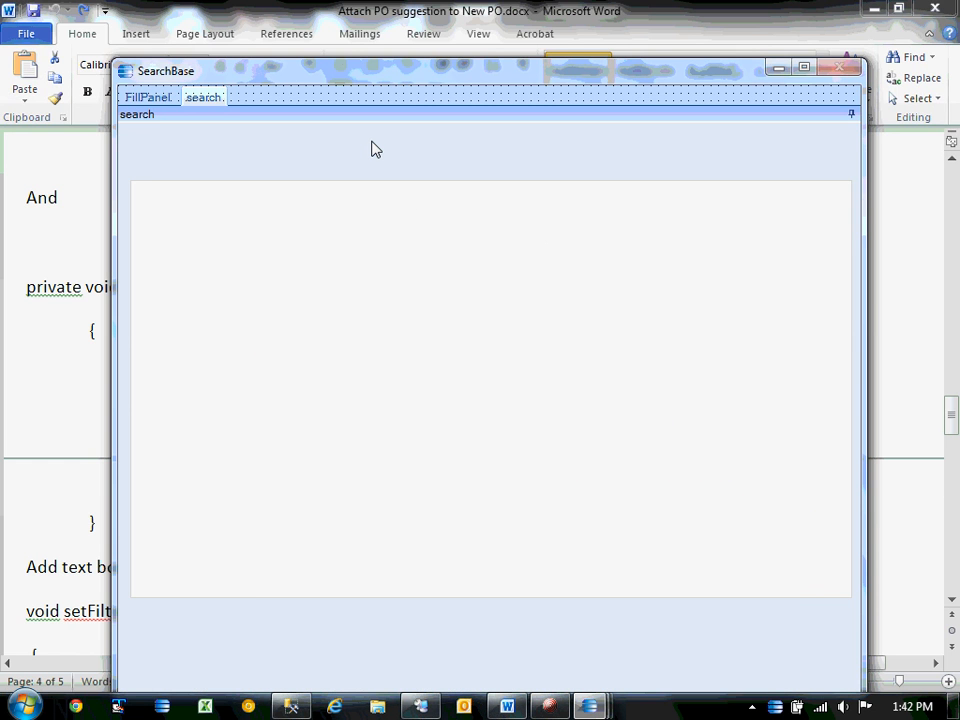
pyautogui.click(596, 708)
pyautogui.click(802, 545)
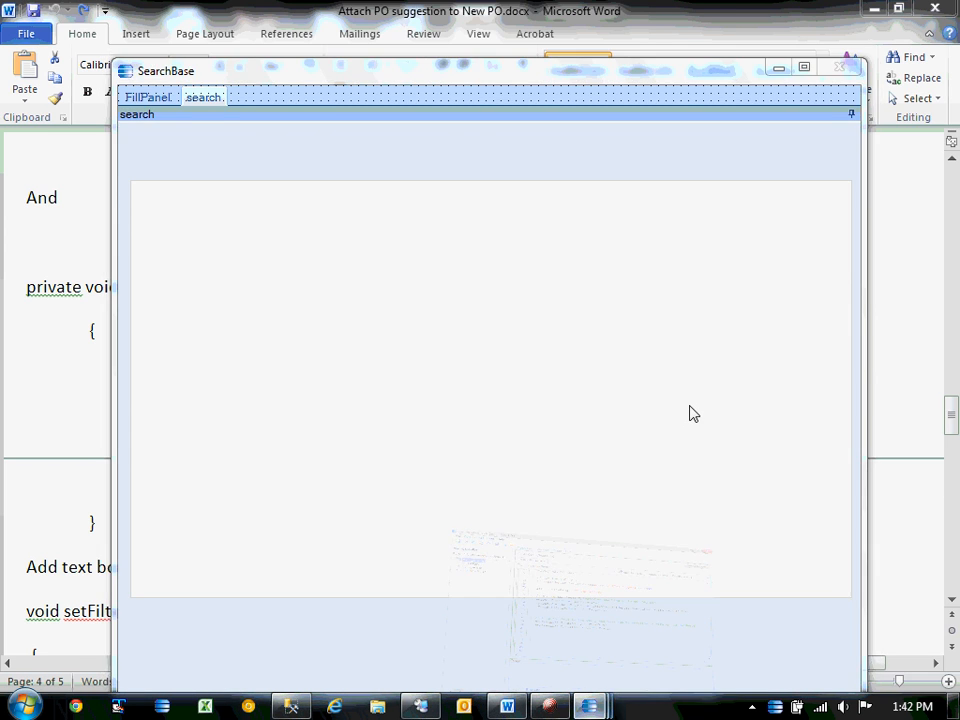
pyautogui.click(131, 30)
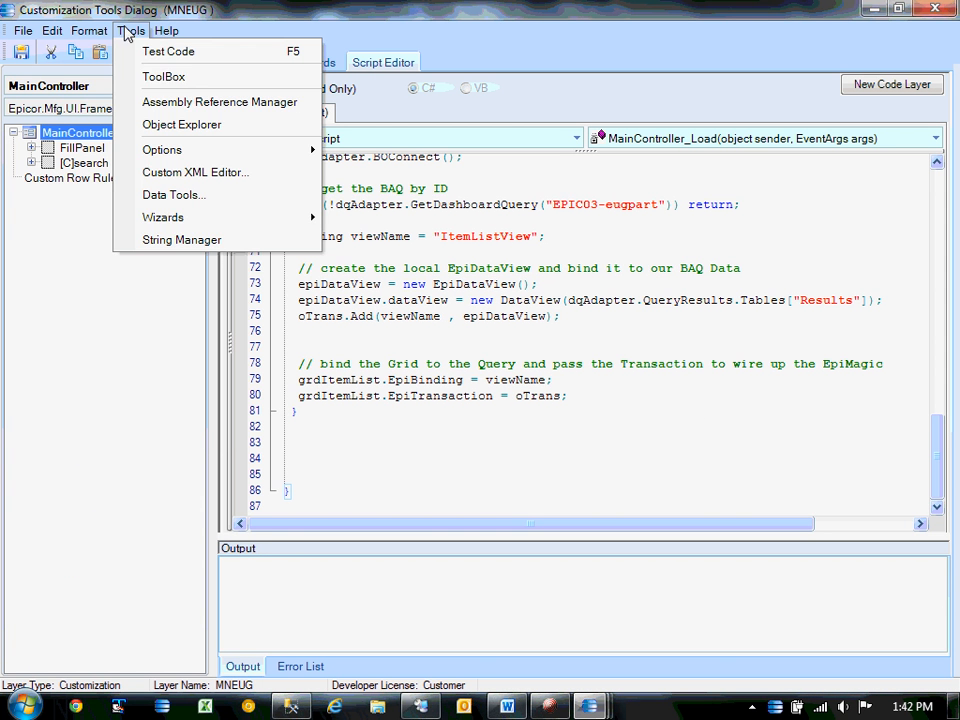
pyautogui.click(164, 77)
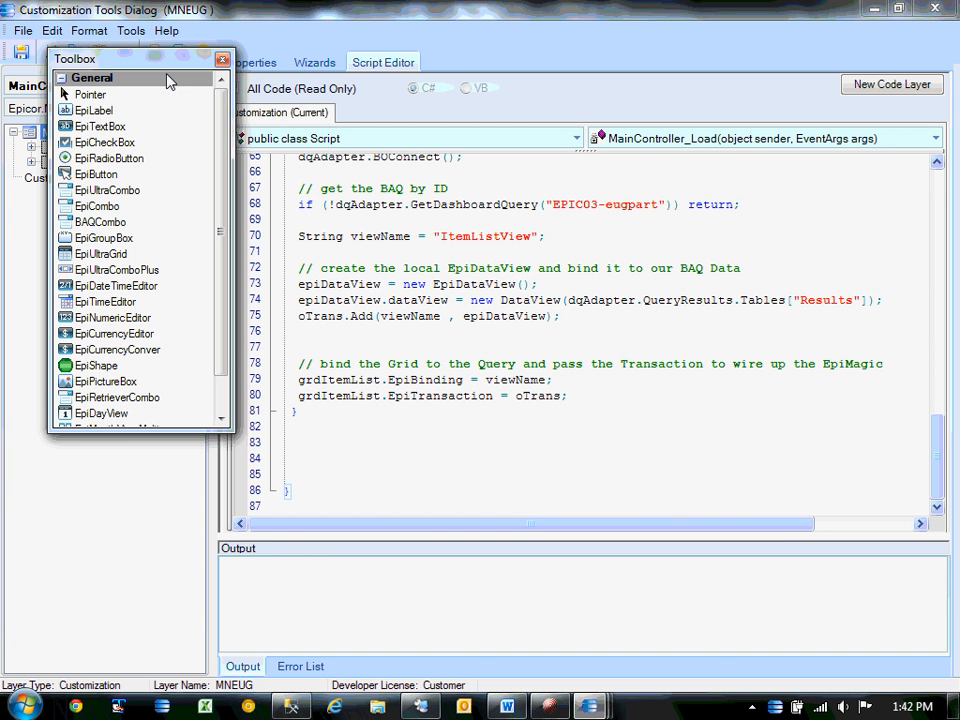
pyautogui.click(100, 128)
pyautogui.moveTo(658, 26)
pyautogui.mouseDown()
pyautogui.moveTo(928, 272)
pyautogui.moveTo(931, 262)
pyautogui.mouseUp()
pyautogui.click(86, 126)
pyautogui.moveTo(280, 140); pyautogui.dragTo(548, 175)
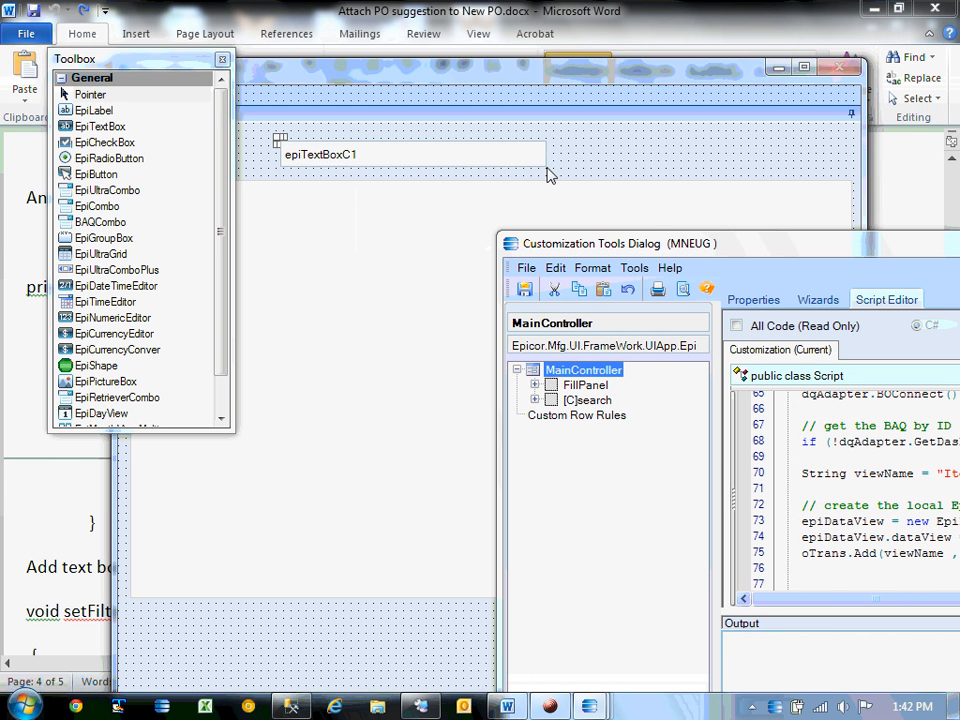
pyautogui.moveTo(701, 242); pyautogui.dragTo(250, 165)
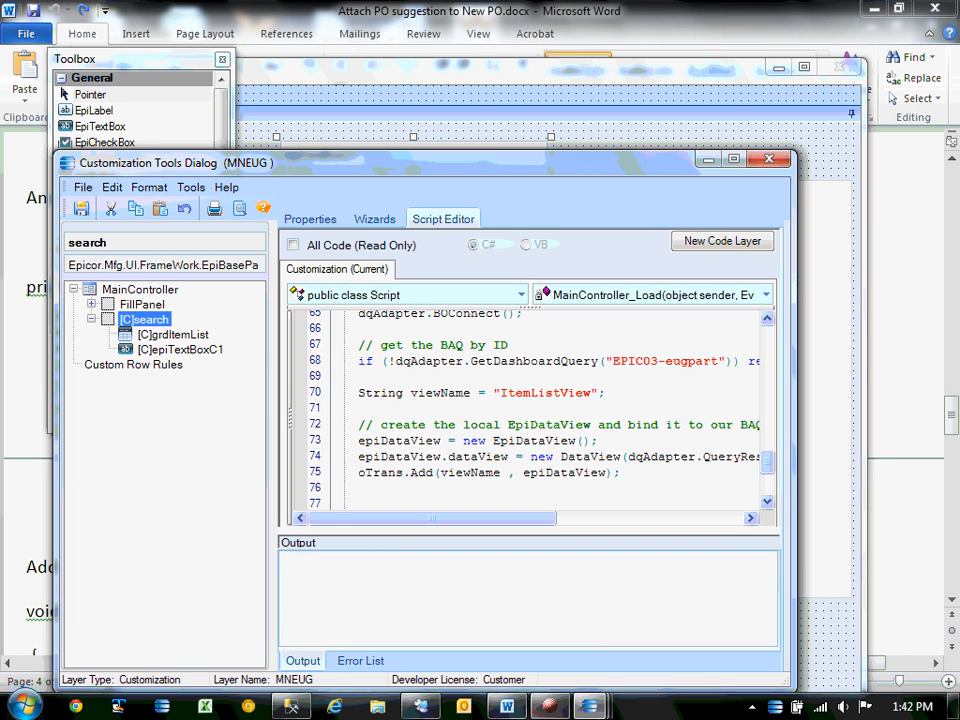
pyautogui.click(509, 706)
# Find the tbDescription control name in the Word notes' setFilter code, then return to Epicor.
pyautogui.scroll(-12, 490, 617)
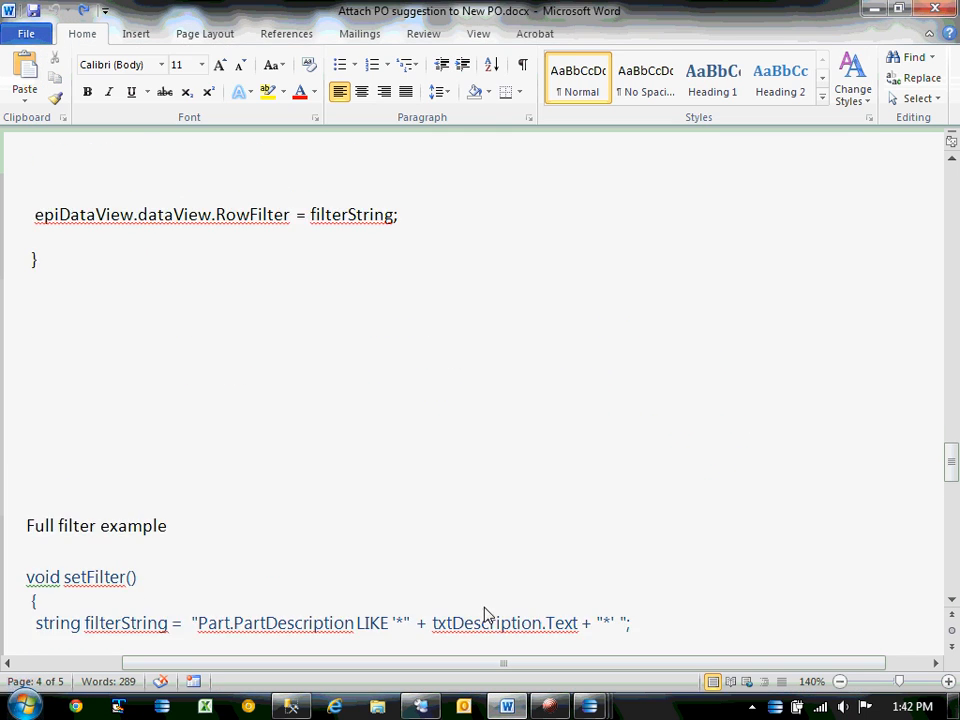
pyautogui.doubleClick(461, 253)
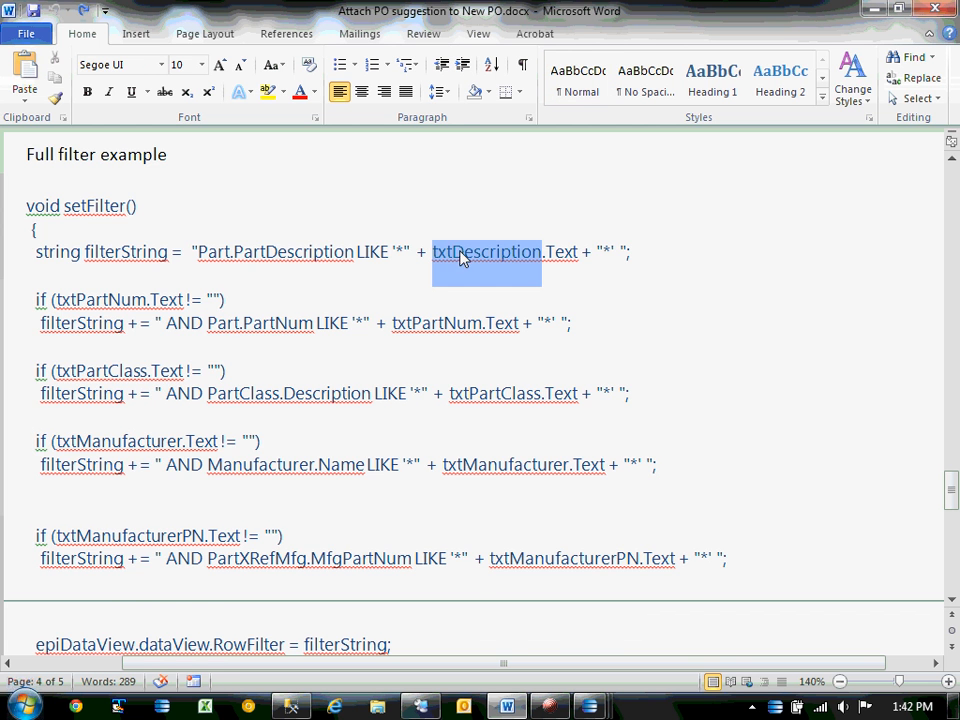
pyautogui.scroll(10, 613, 334)
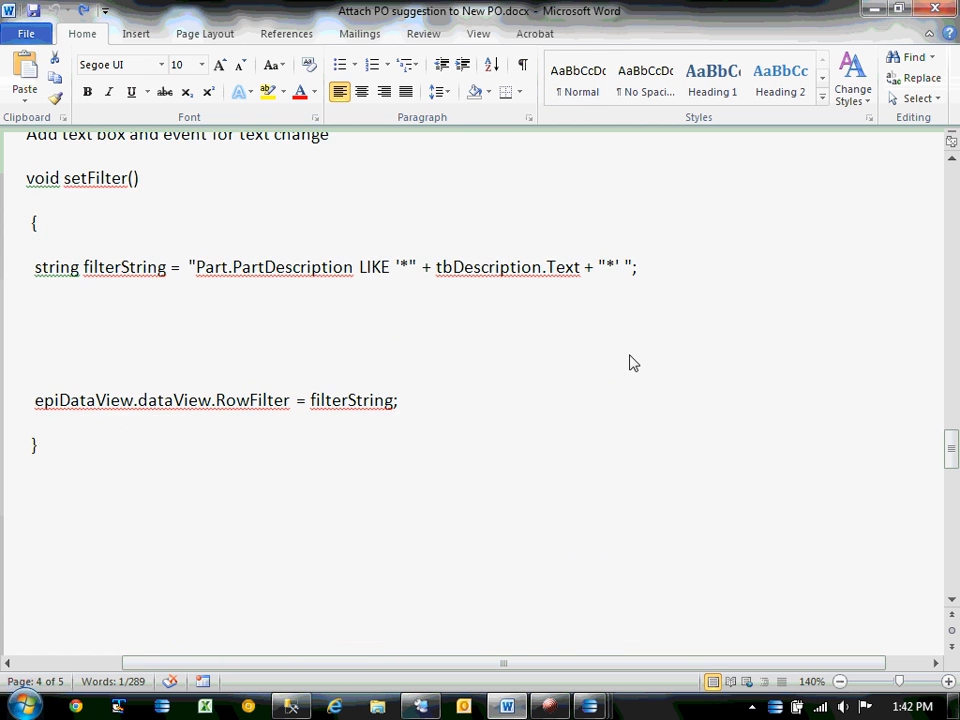
pyautogui.doubleClick(476, 330)
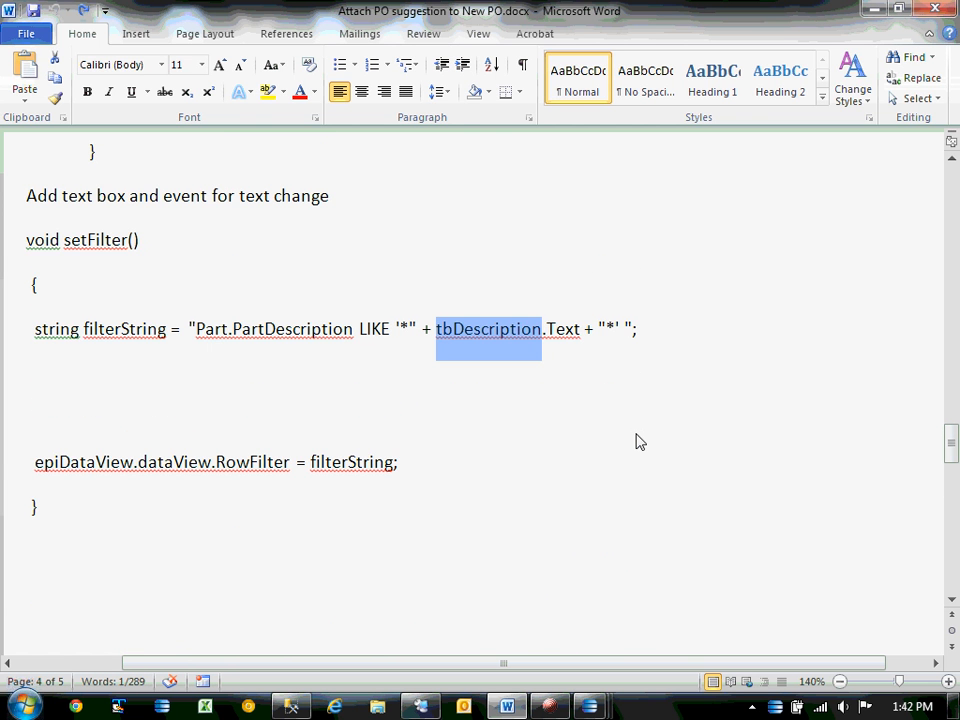
pyautogui.hotkey('alt', 'Tab')
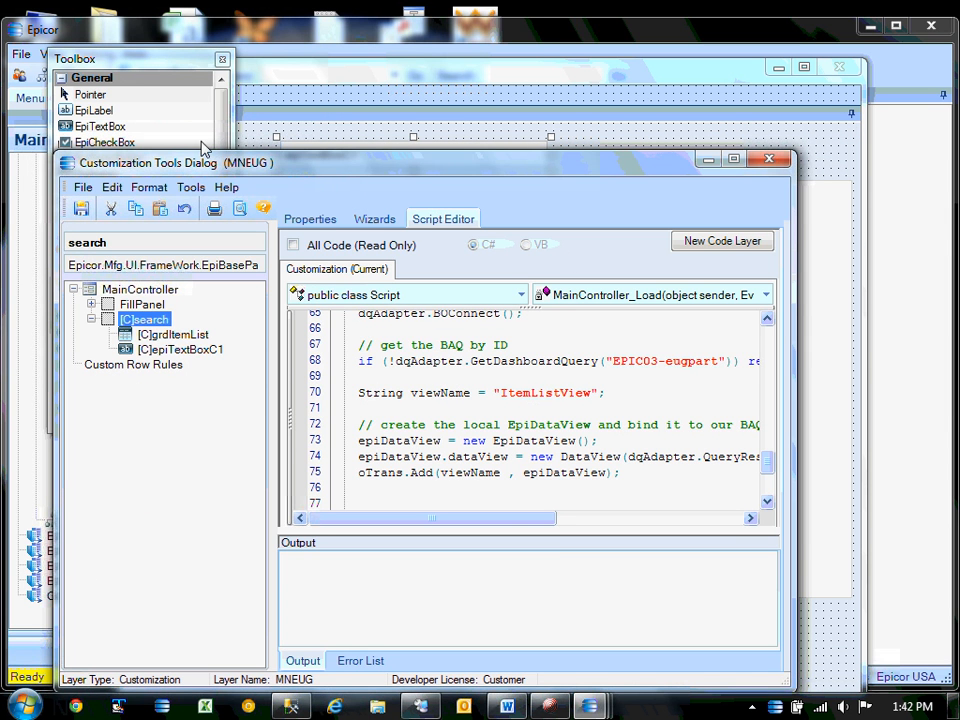
# Rename the new text box from epiTextBoxC1 to tbDescription in its properties.
pyautogui.click(321, 218)
pyautogui.moveTo(392, 174); pyautogui.dragTo(393, 343)
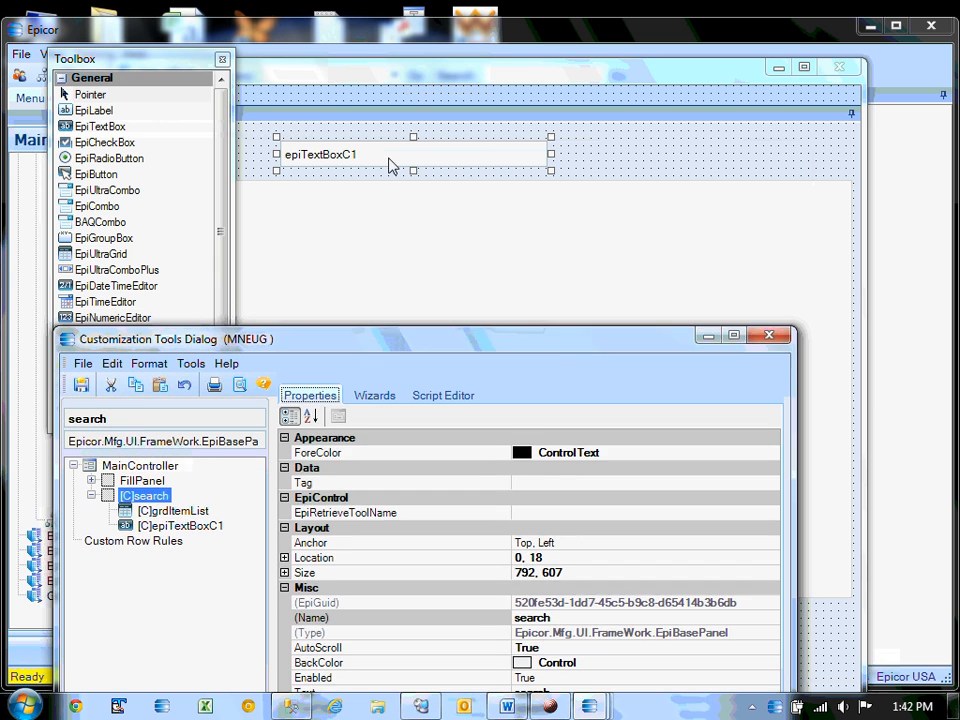
pyautogui.click(392, 163)
pyautogui.moveTo(495, 340); pyautogui.dragTo(460, 117)
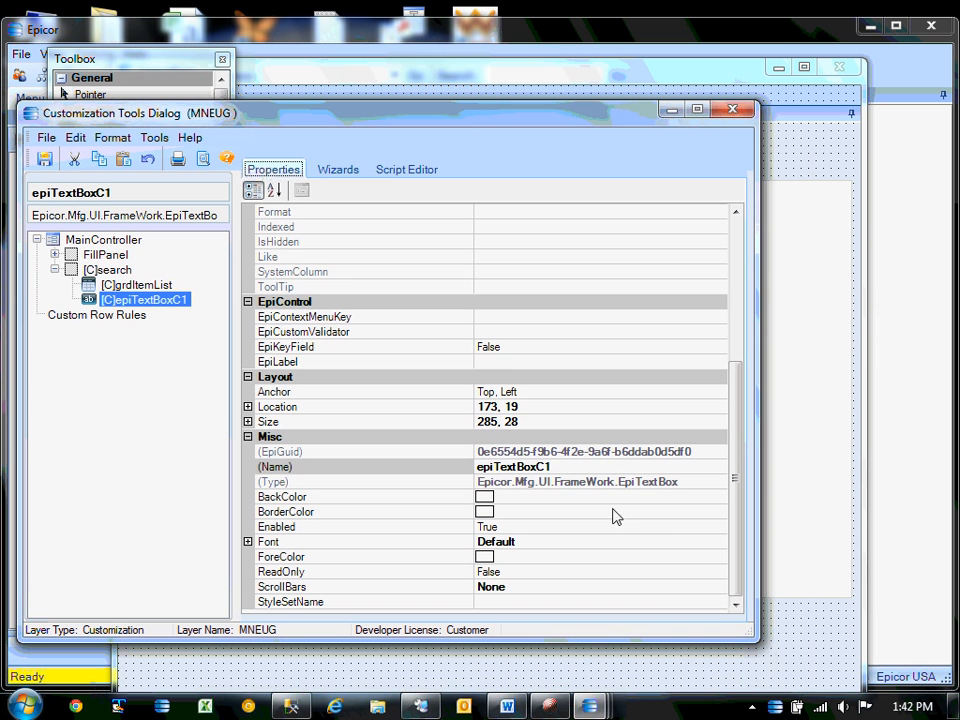
pyautogui.click(560, 467)
pyautogui.write('tbDescription')
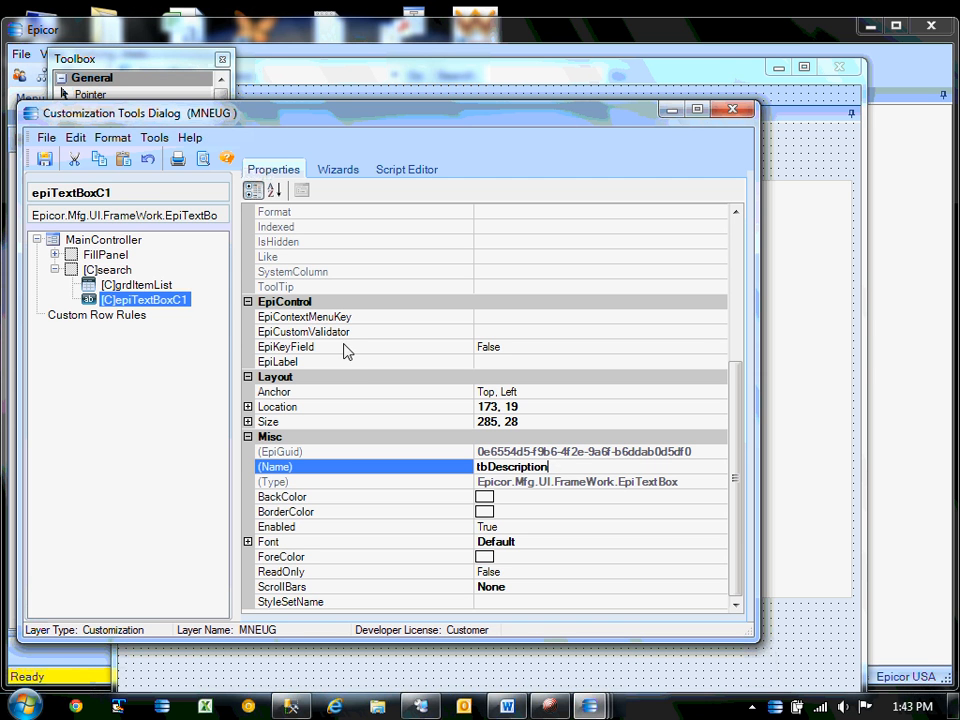
# Save the customization without a comment.
pyautogui.moveTo(303, 108); pyautogui.dragTo(332, 336)
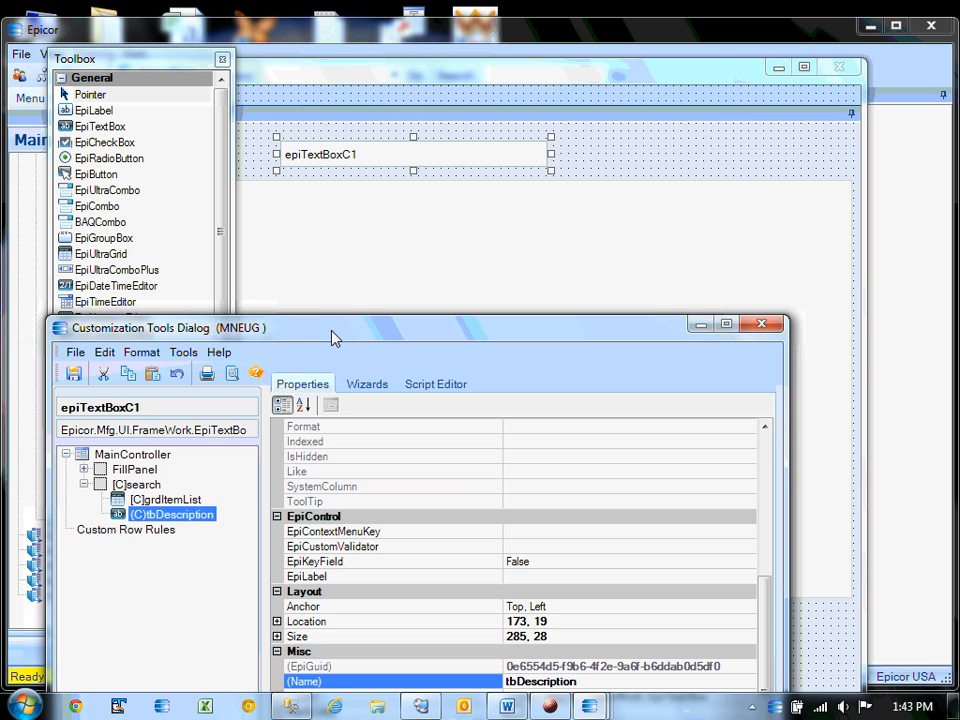
pyautogui.click(73, 373)
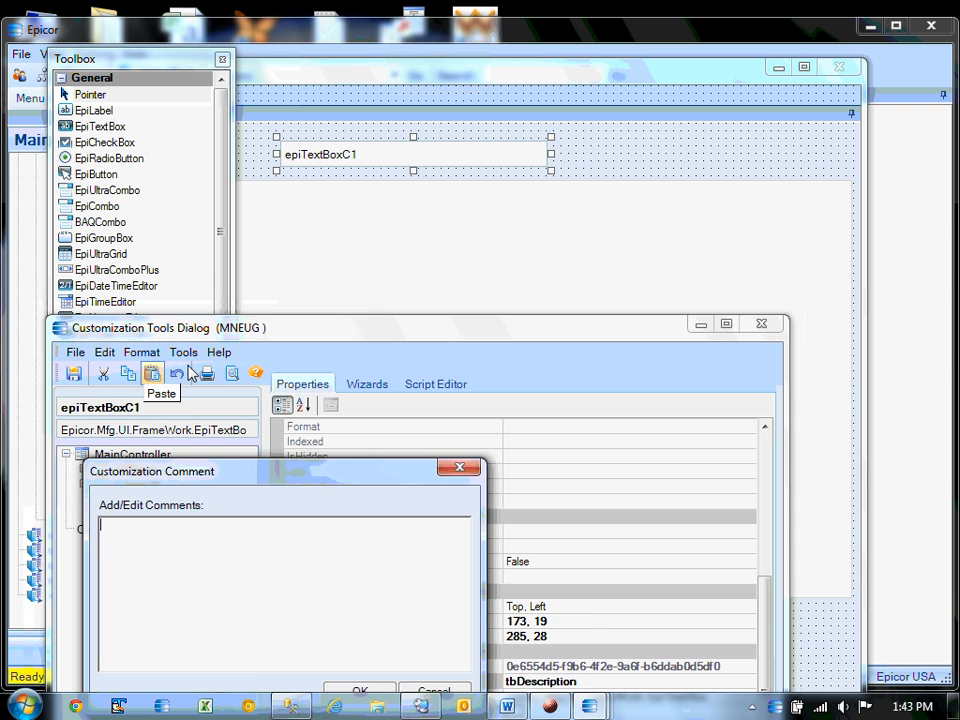
pyautogui.click(364, 684)
# In the Event Wizard, choose the EpiTextBox control type and the tbDescription control.
pyautogui.click(368, 386)
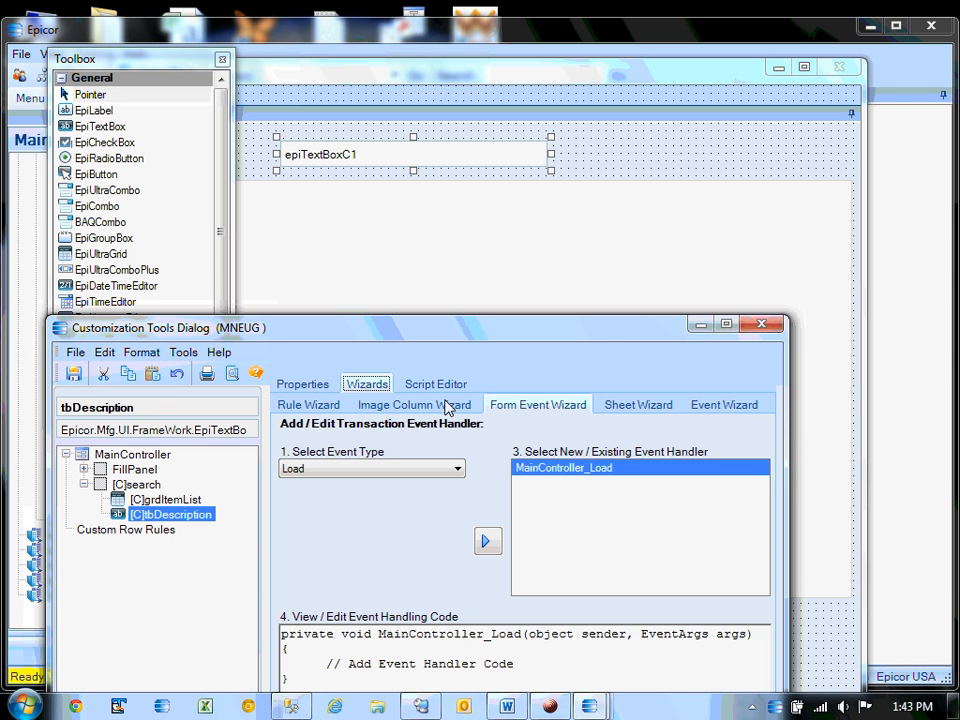
pyautogui.click(740, 406)
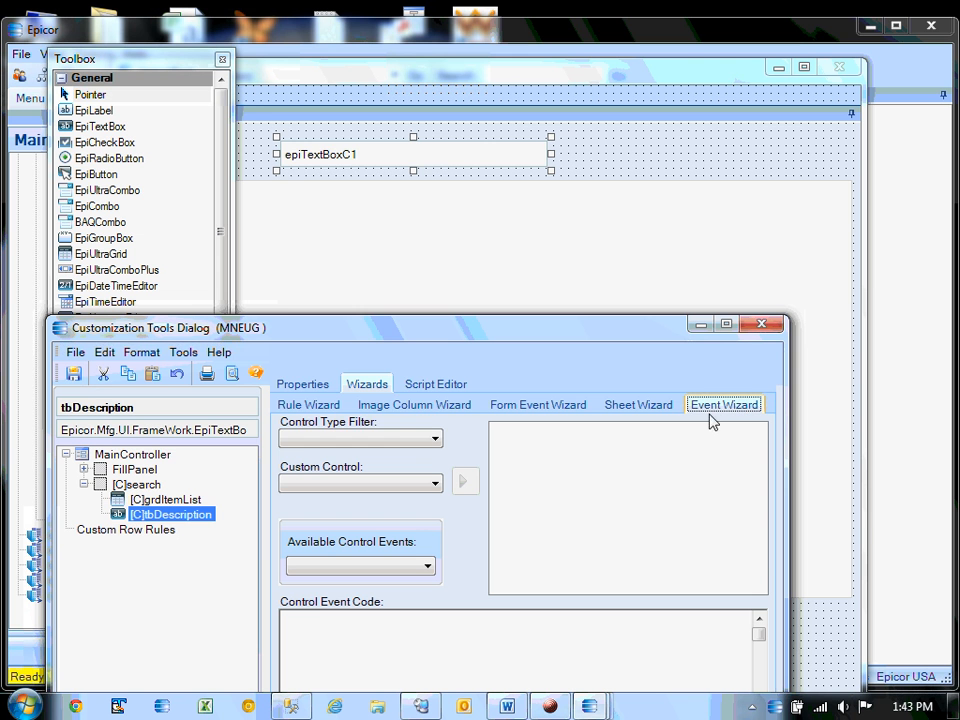
pyautogui.click(435, 440)
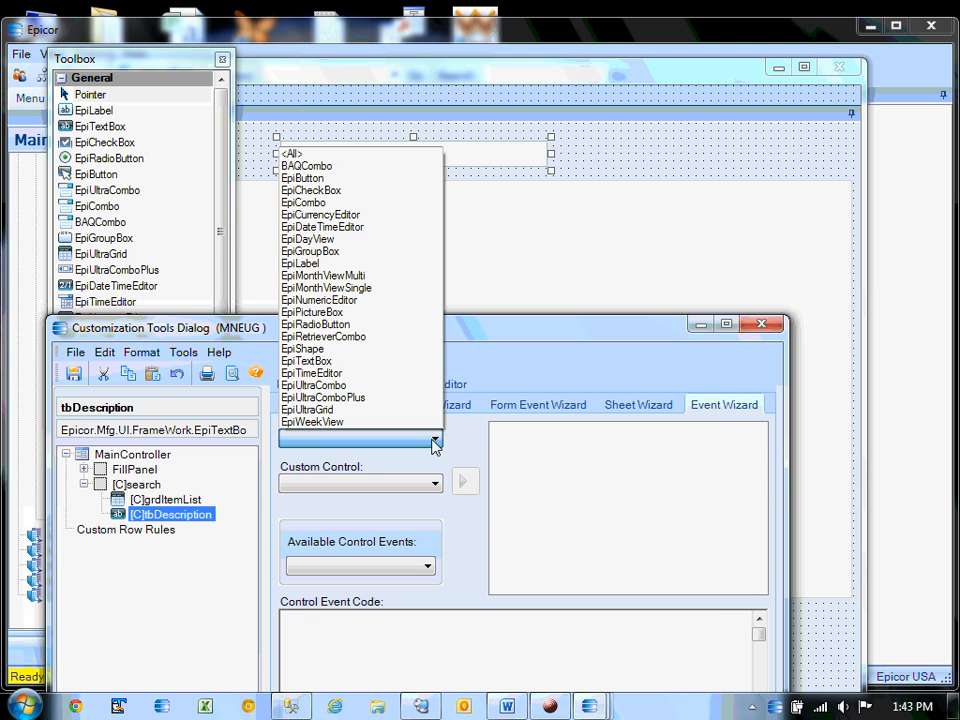
pyautogui.click(330, 361)
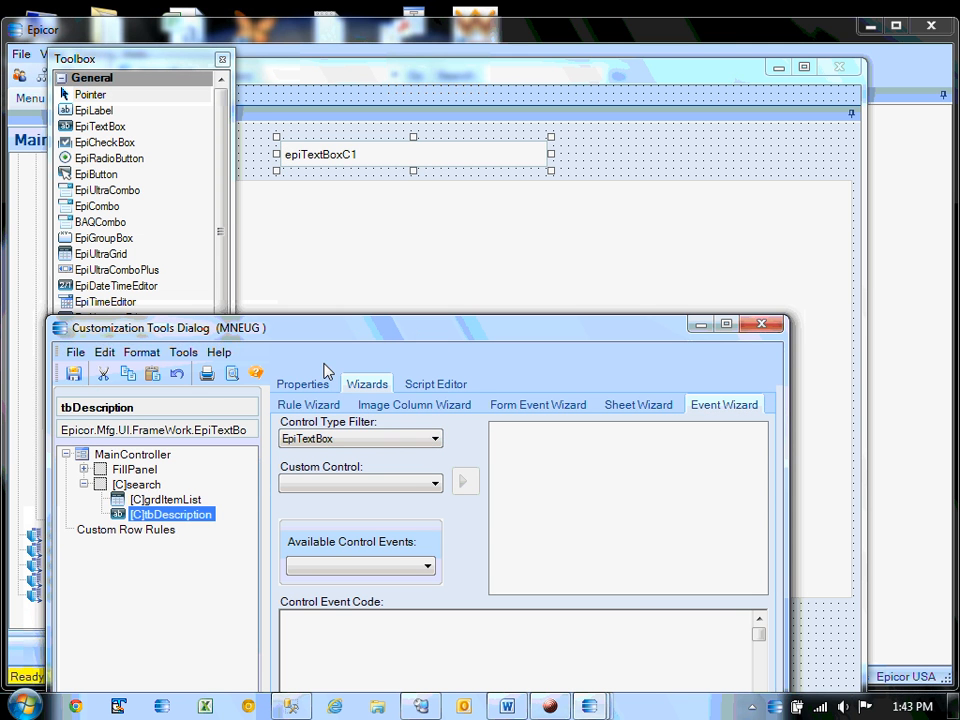
pyautogui.click(435, 485)
pyautogui.click(345, 500)
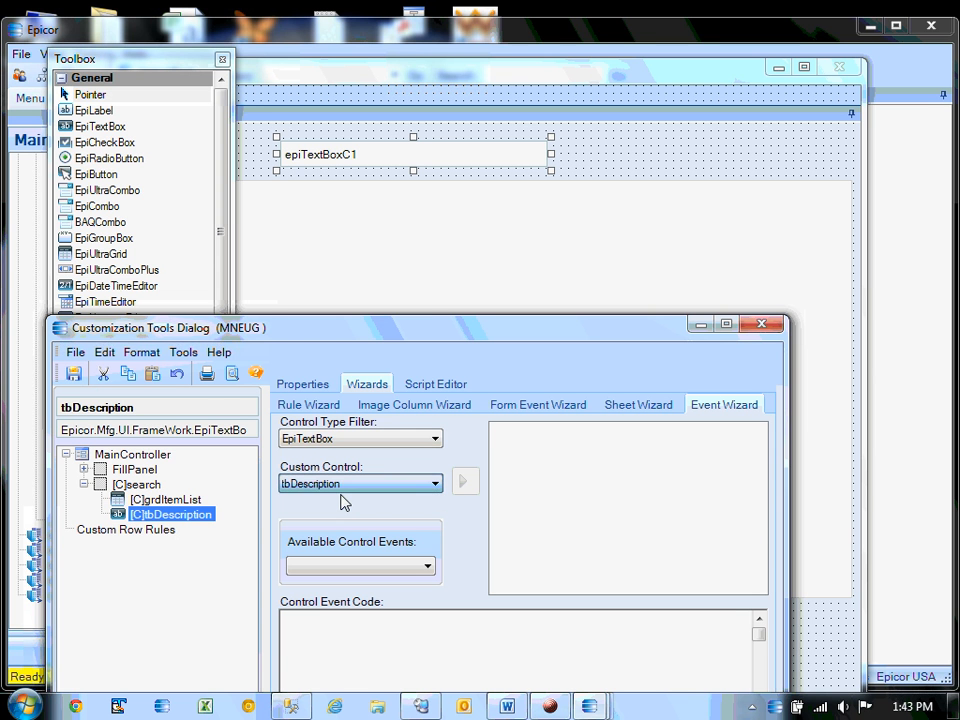
# Create a TextChanged handler for tbDescription and add its stub code to the script.
pyautogui.click(422, 563)
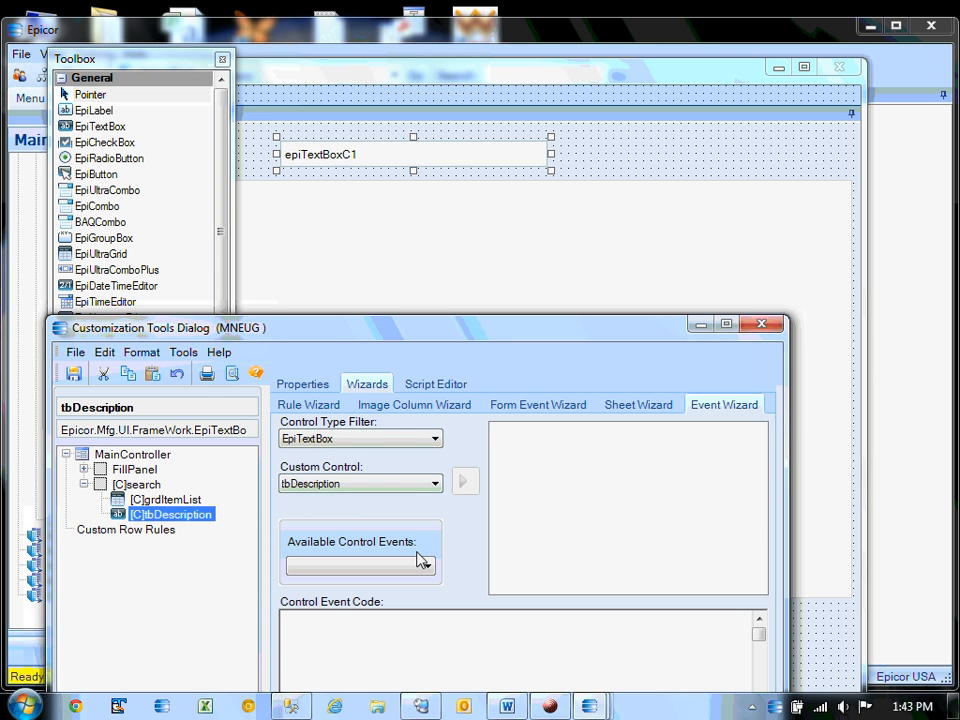
pyautogui.click(495, 318)
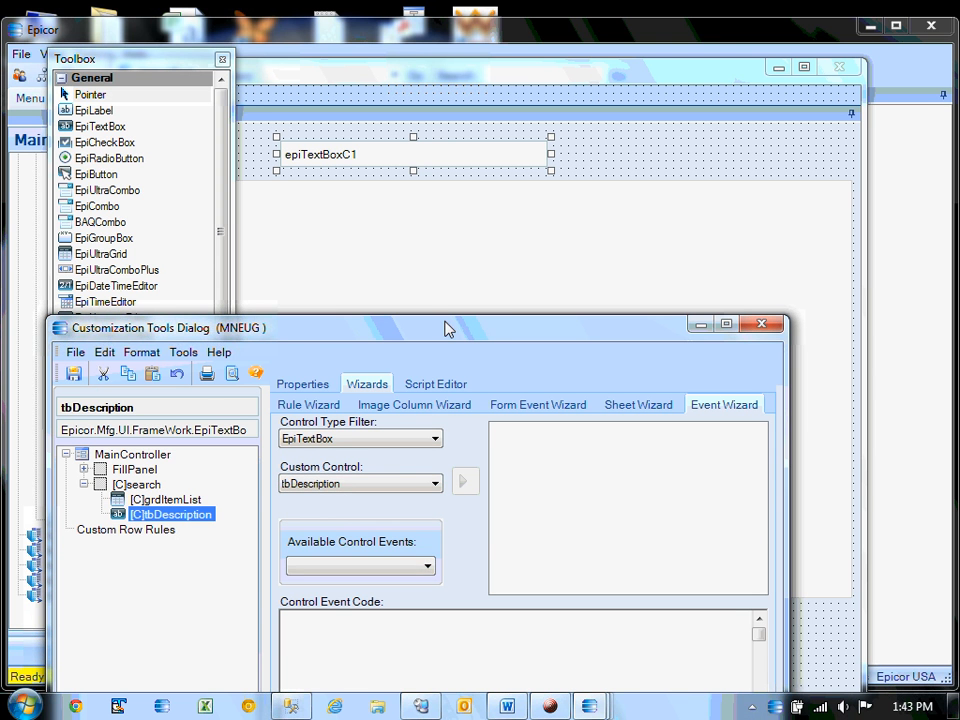
pyautogui.moveTo(447, 329); pyautogui.dragTo(454, 153)
pyautogui.click(433, 392)
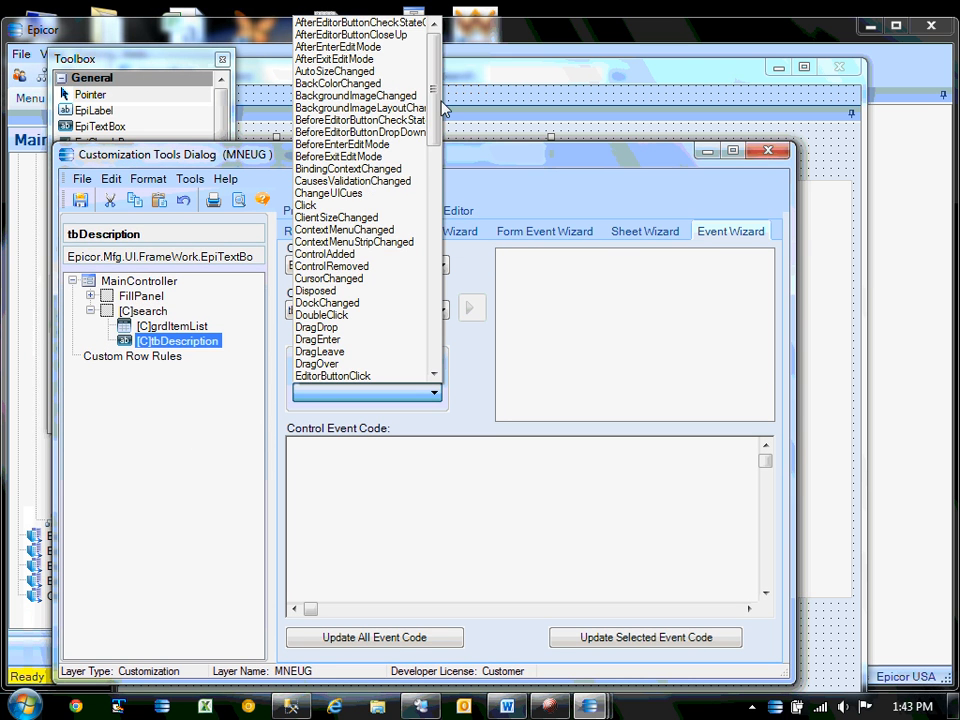
pyautogui.moveTo(441, 108); pyautogui.dragTo(435, 322)
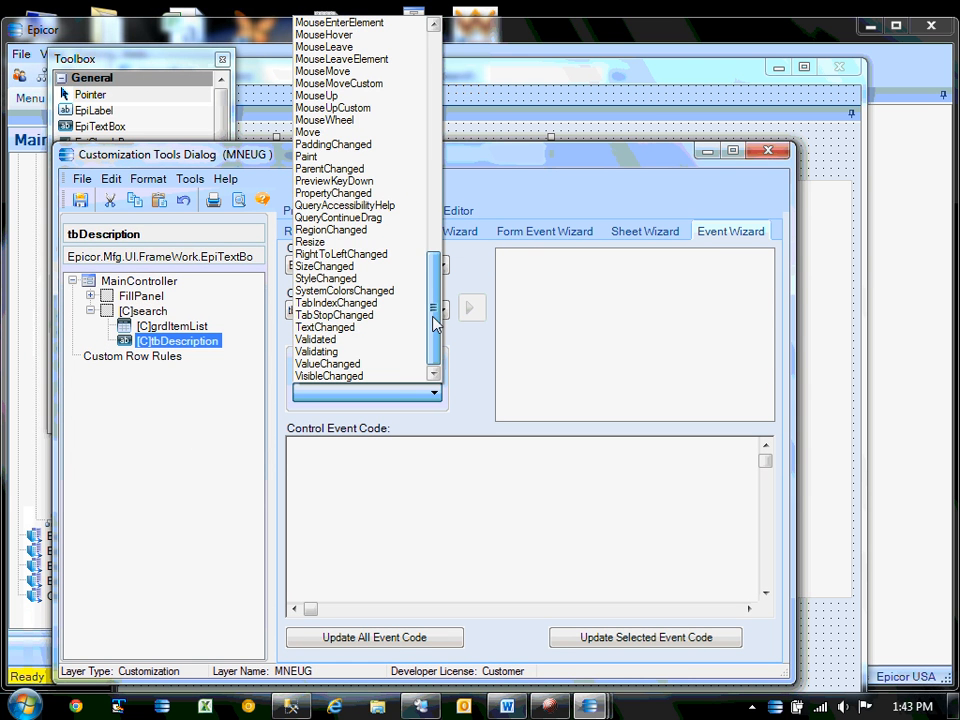
pyautogui.click(366, 328)
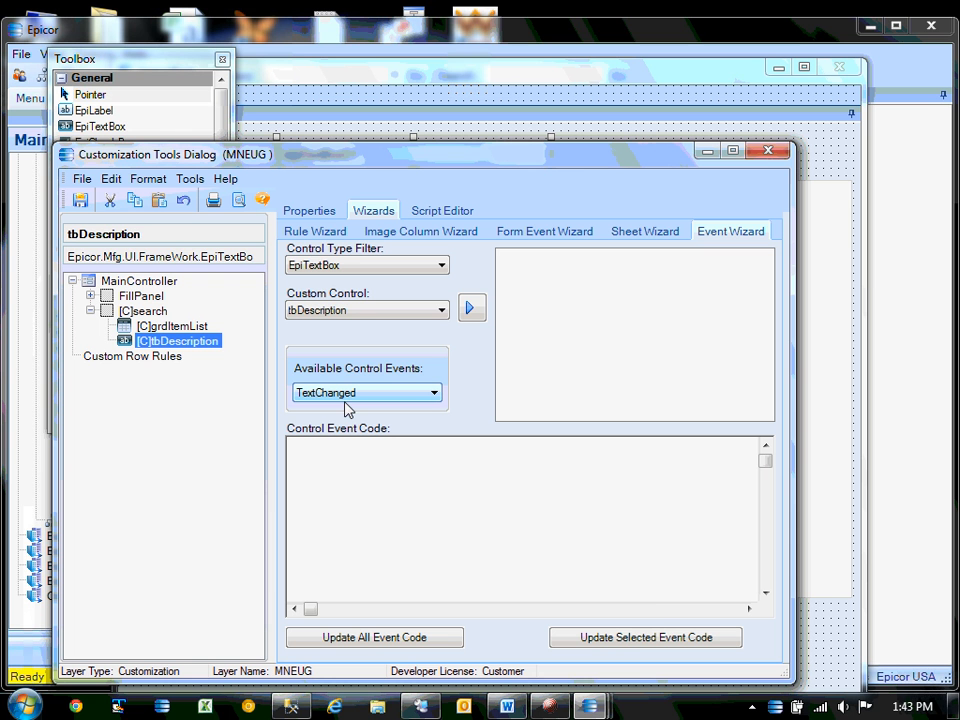
pyautogui.click(471, 309)
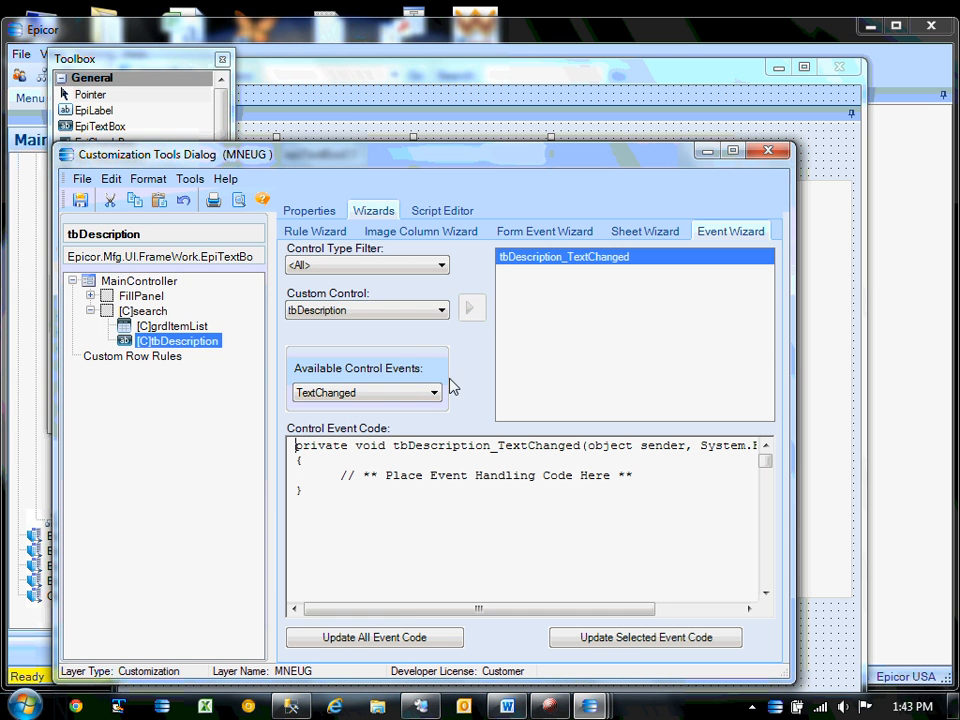
pyautogui.click(590, 640)
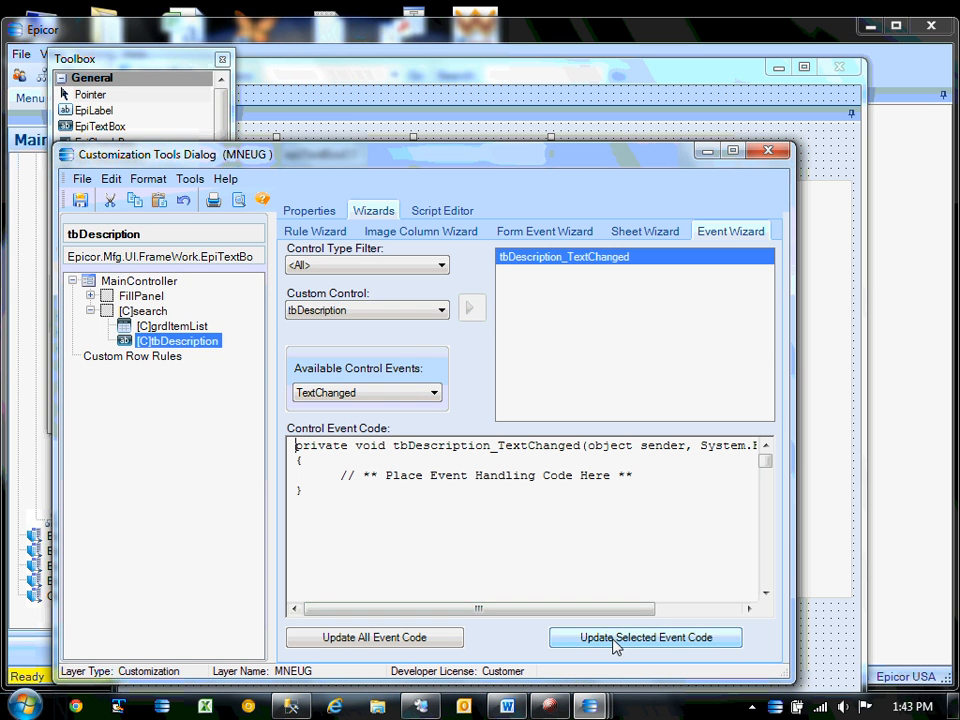
pyautogui.click(435, 209)
# Maximize the customization dialog and add blank lines in the TextChanged handler.
pyautogui.click(732, 150)
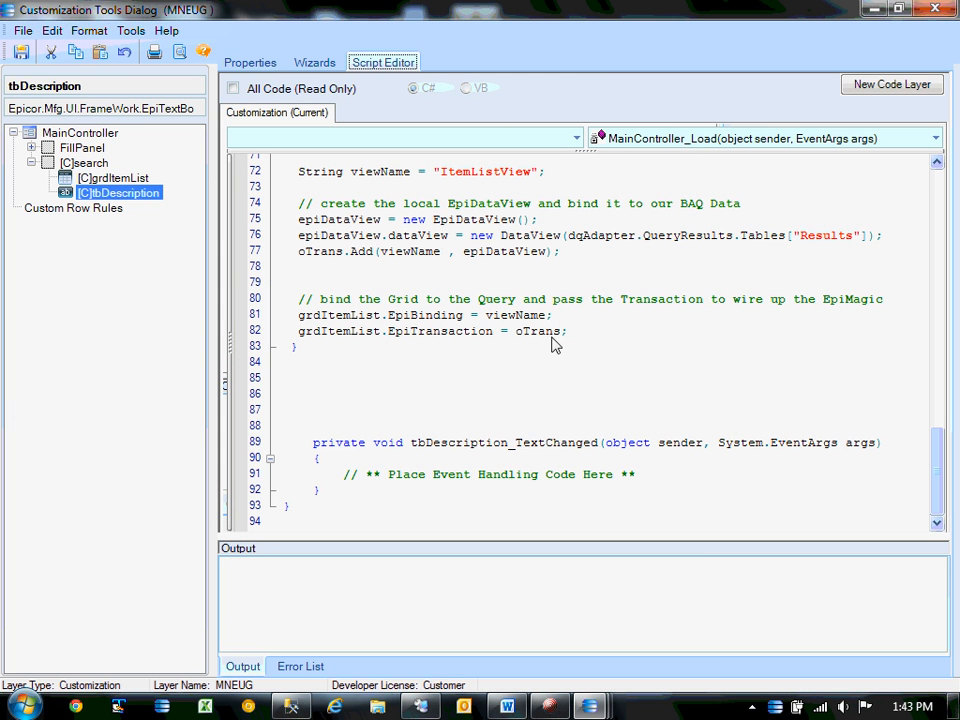
pyautogui.click(685, 478)
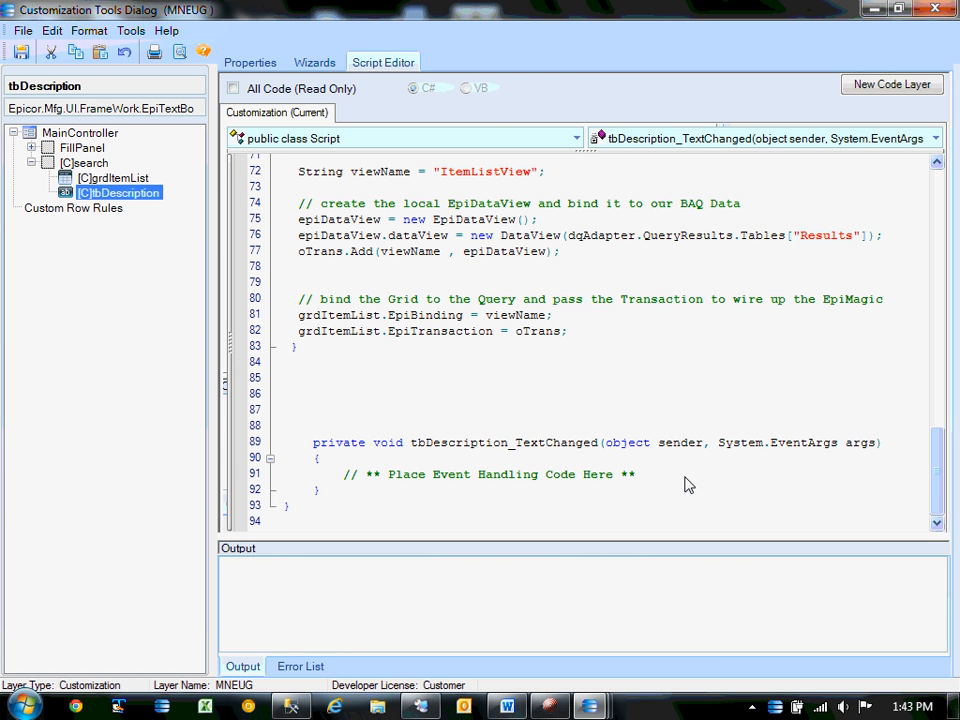
pyautogui.press('Return')
pyautogui.press('Return')
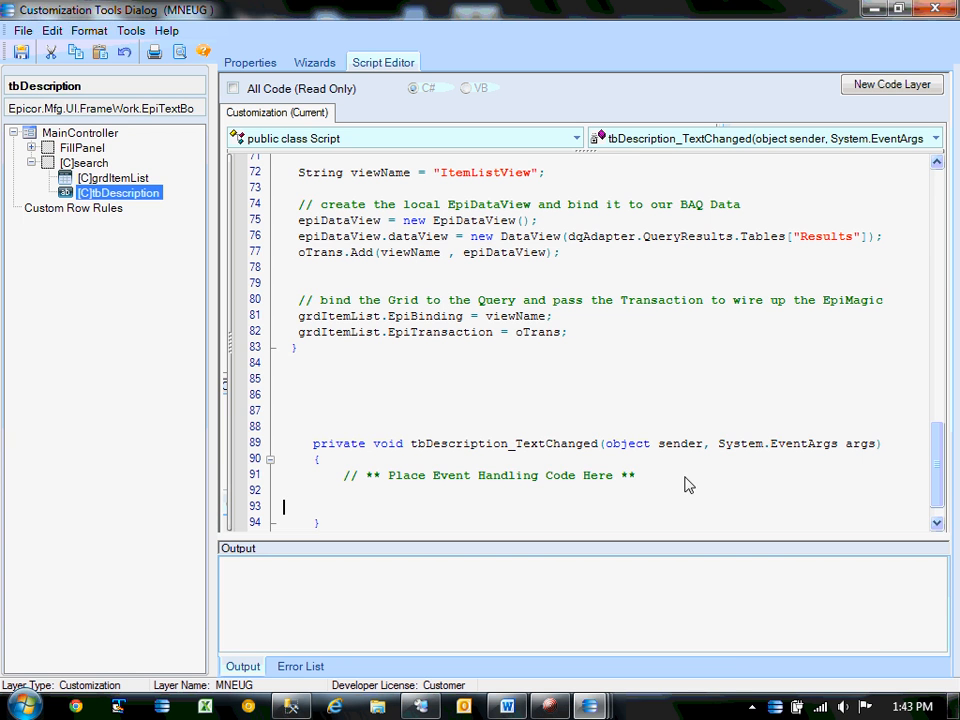
# Copy the setFilter method from the Word notes and paste it into the script.
pyautogui.click(507, 706)
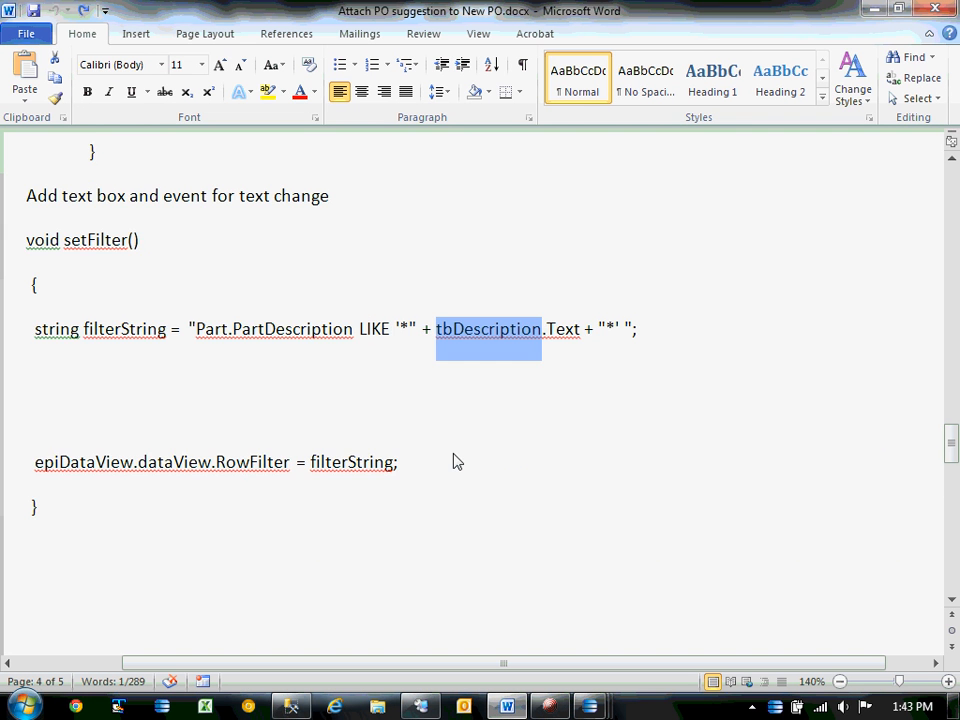
pyautogui.scroll(1, 456, 461)
pyautogui.click(26, 304)
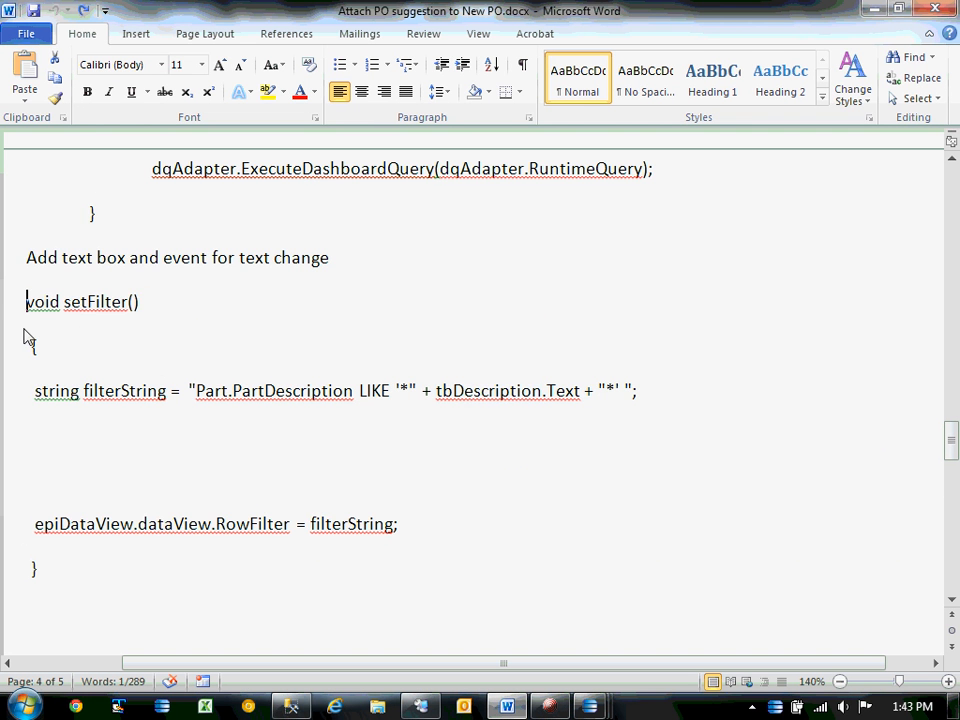
pyautogui.moveTo(24, 330); pyautogui.dragTo(32, 598)
pyautogui.hotkey('ctrl', 'c')
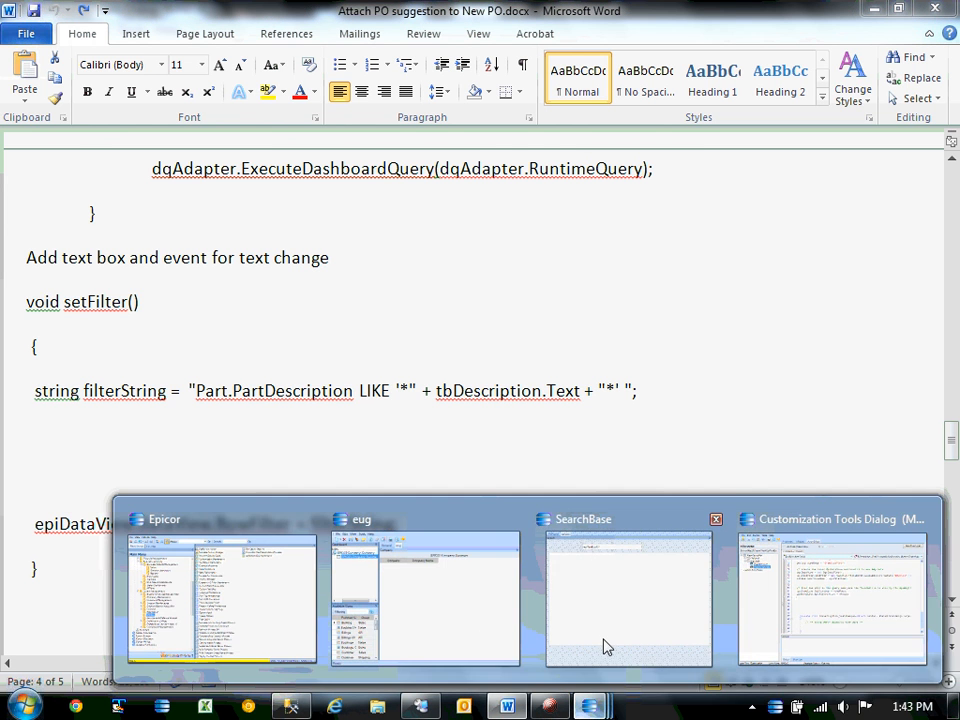
pyautogui.click(823, 596)
pyautogui.hotkey('ctrl', 'v')
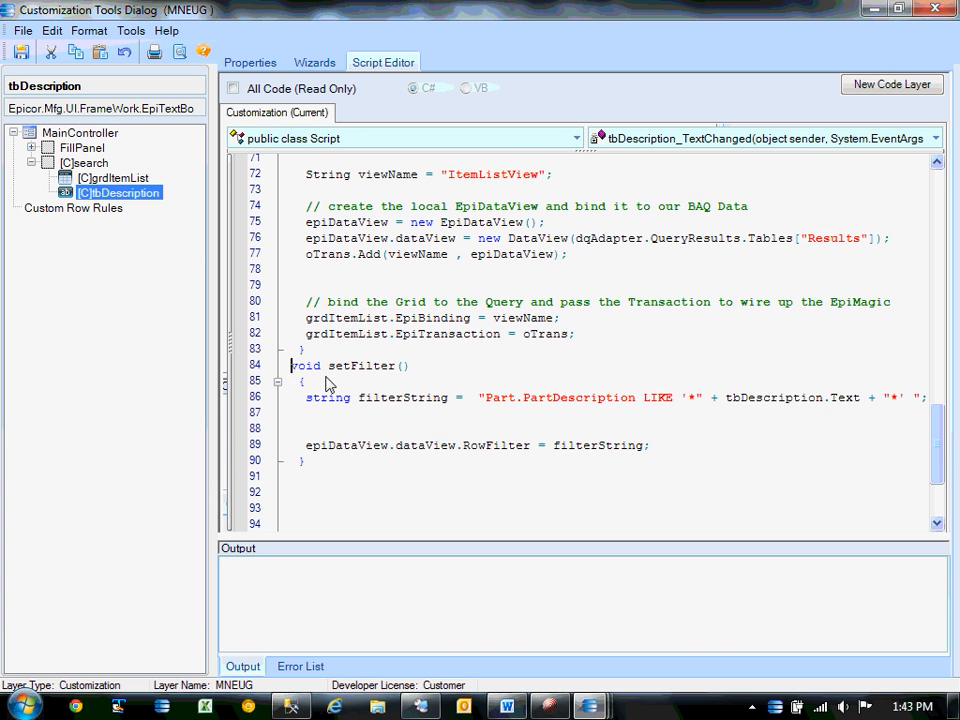
# Review the filterString line building a Part.PartDescription LIKE filter from tbDescription's text.
pyautogui.press('Return')
pyautogui.press('Return')
pyautogui.press('Return')
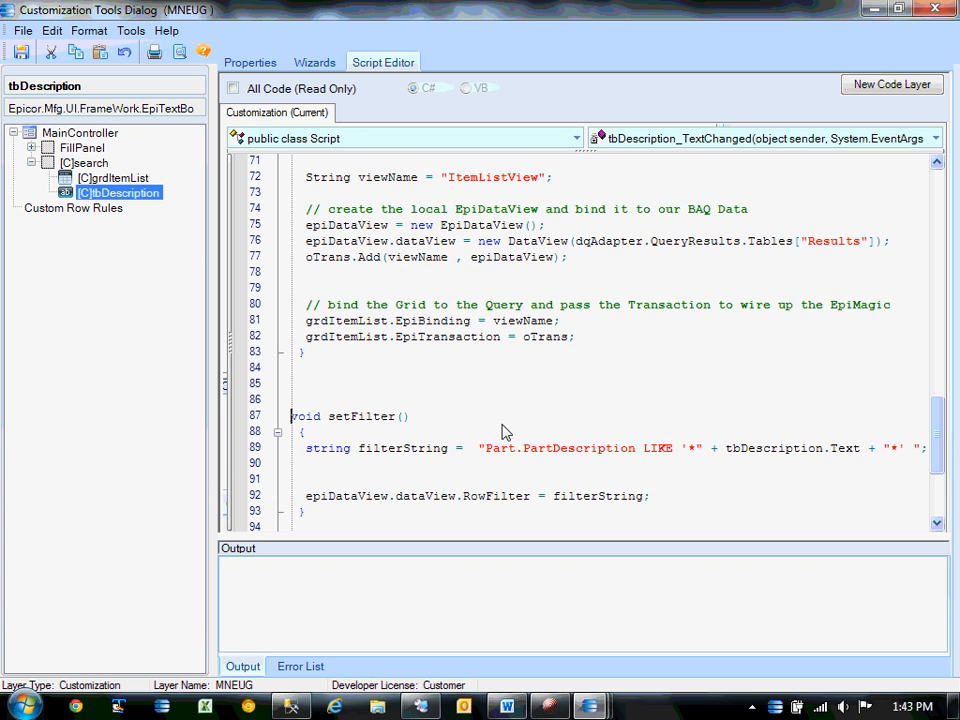
pyautogui.scroll(-1, 503, 432)
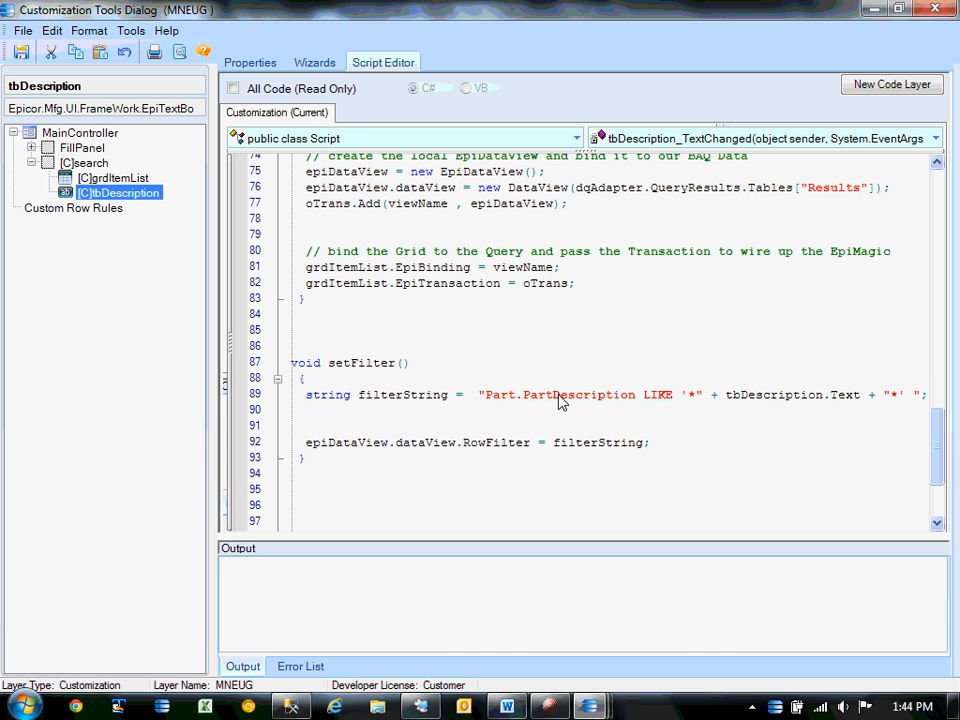
pyautogui.doubleClick(381, 397)
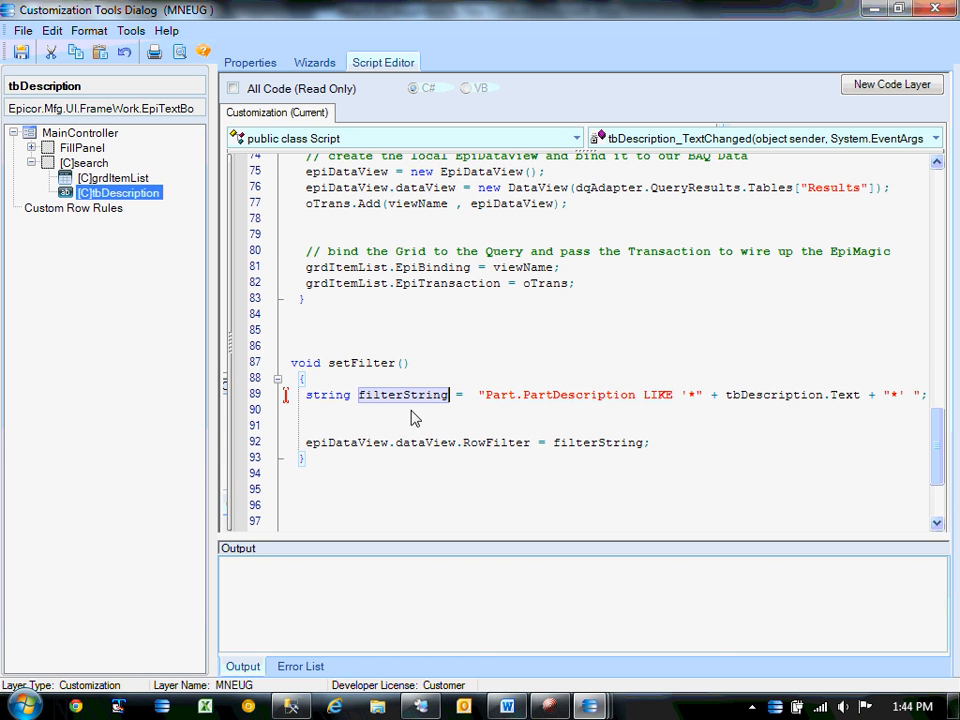
pyautogui.moveTo(481, 396); pyautogui.dragTo(940, 397)
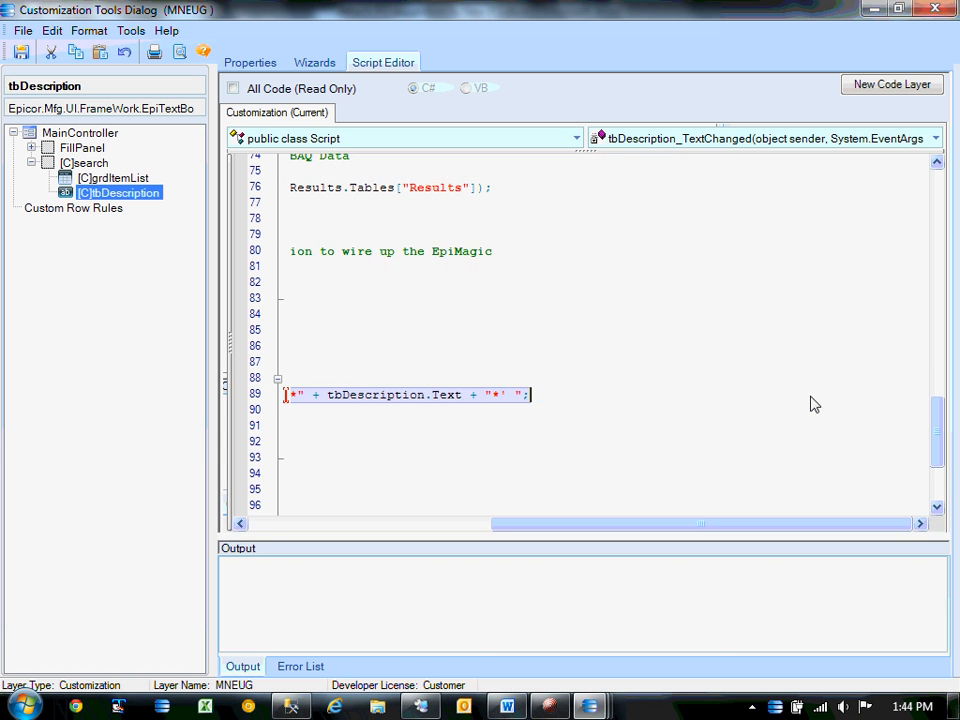
pyautogui.moveTo(677, 523); pyautogui.dragTo(487, 523)
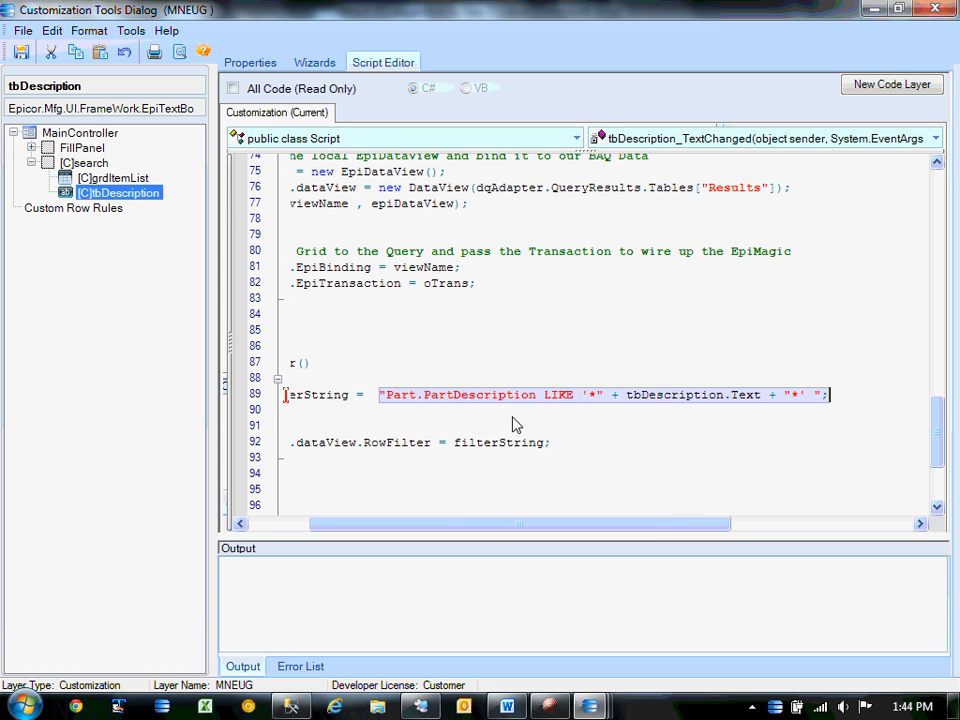
pyautogui.moveTo(487, 401); pyautogui.dragTo(637, 398)
pyautogui.press('Down')
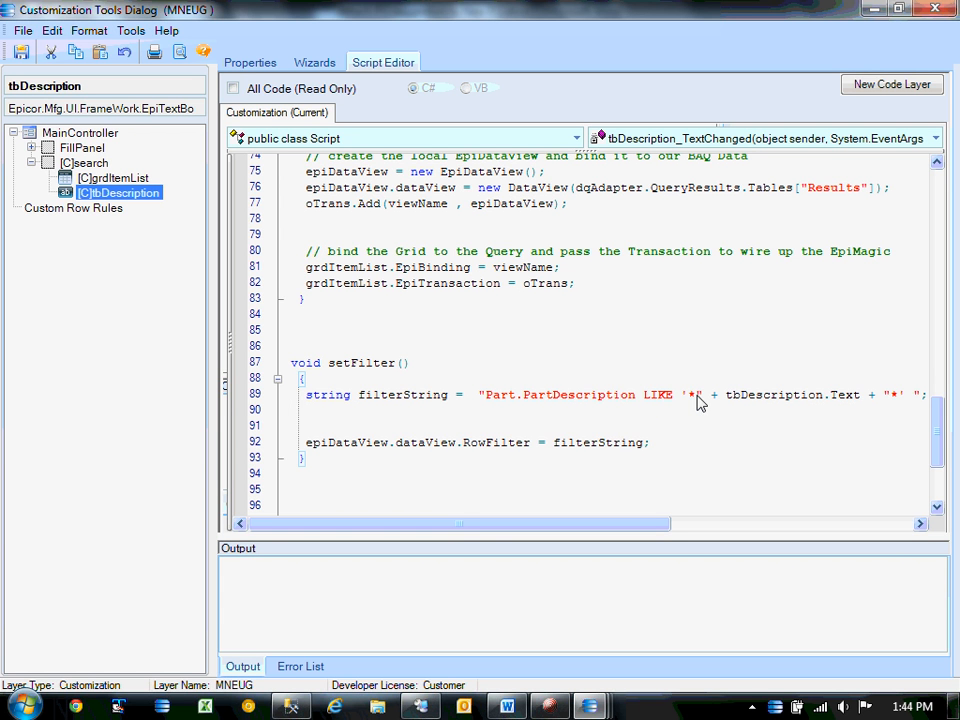
pyautogui.moveTo(726, 395)
pyautogui.mouseDown()
pyautogui.moveTo(868, 403)
pyautogui.moveTo(741, 400)
pyautogui.mouseUp()
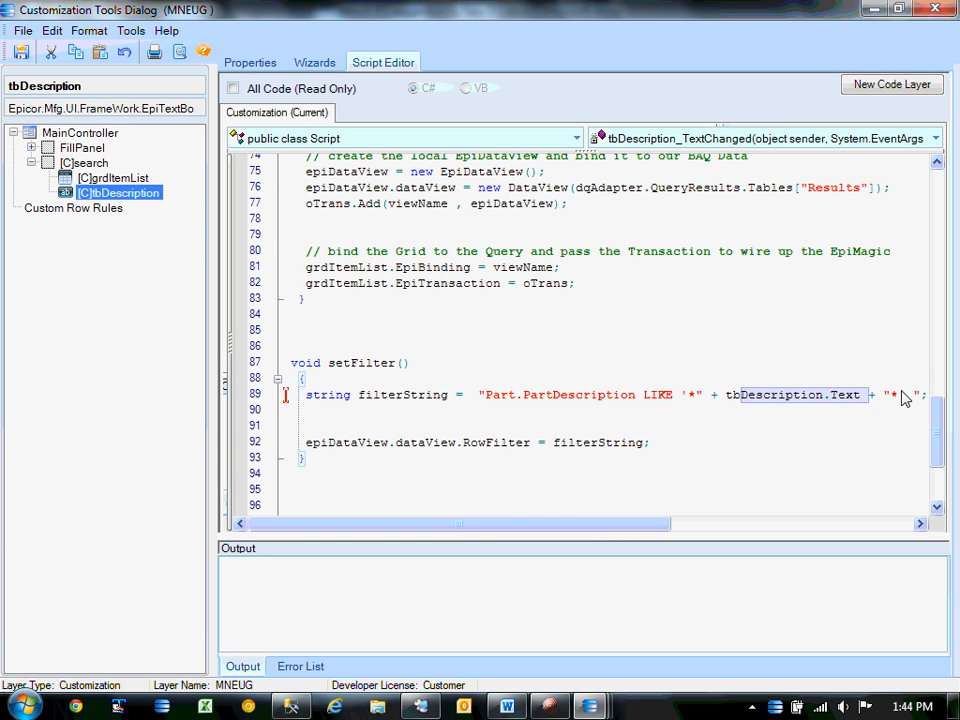
# Check the statement assigning filterString to epiDataView.dataView.RowFilter.
pyautogui.click(414, 446)
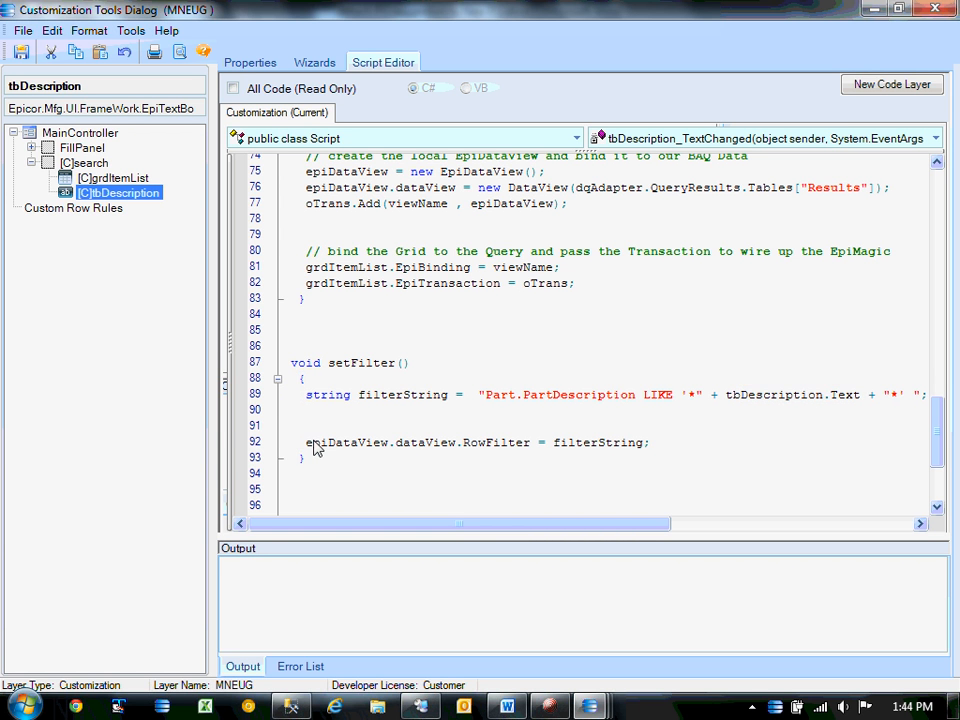
pyautogui.moveTo(305, 444); pyautogui.dragTo(517, 444)
pyautogui.hotkey('shift', 'End')
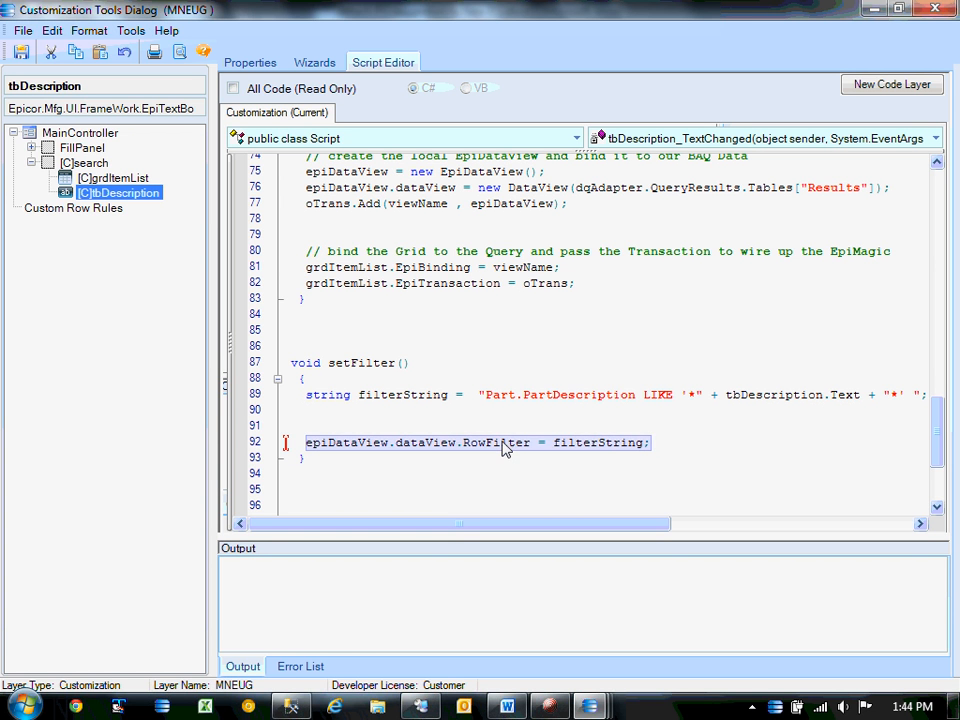
pyautogui.click(505, 449)
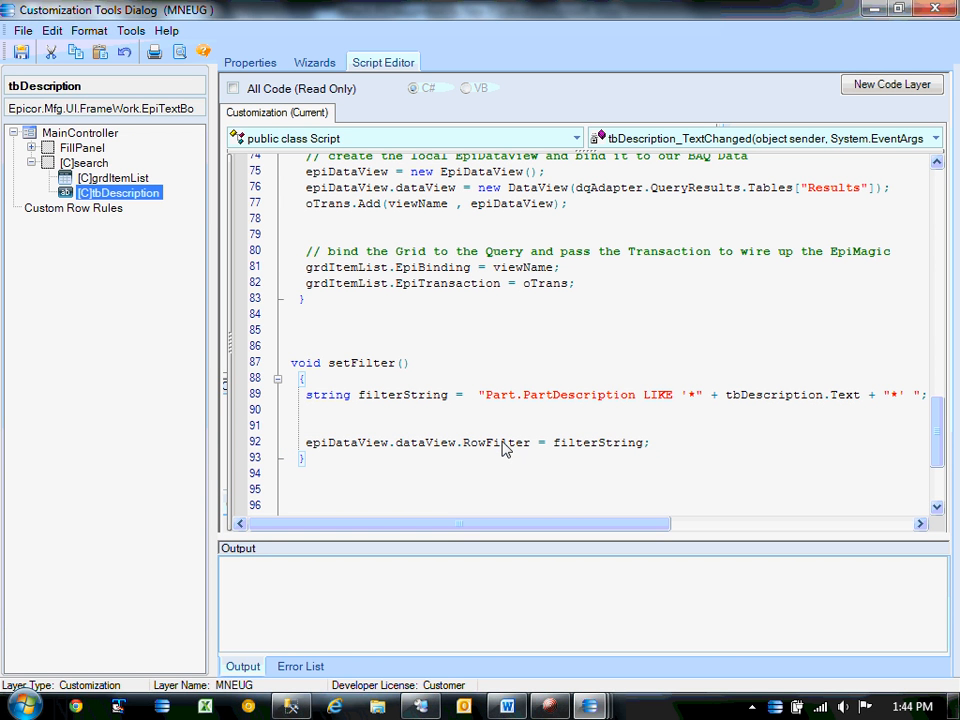
pyautogui.doubleClick(315, 443)
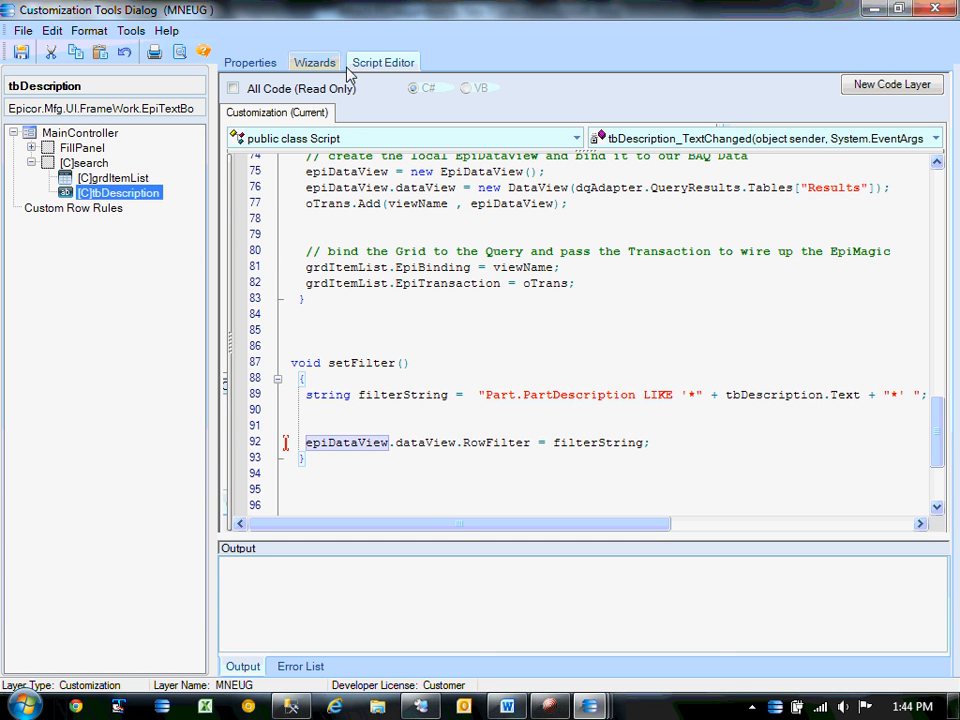
pyautogui.moveTo(936, 436); pyautogui.dragTo(938, 467)
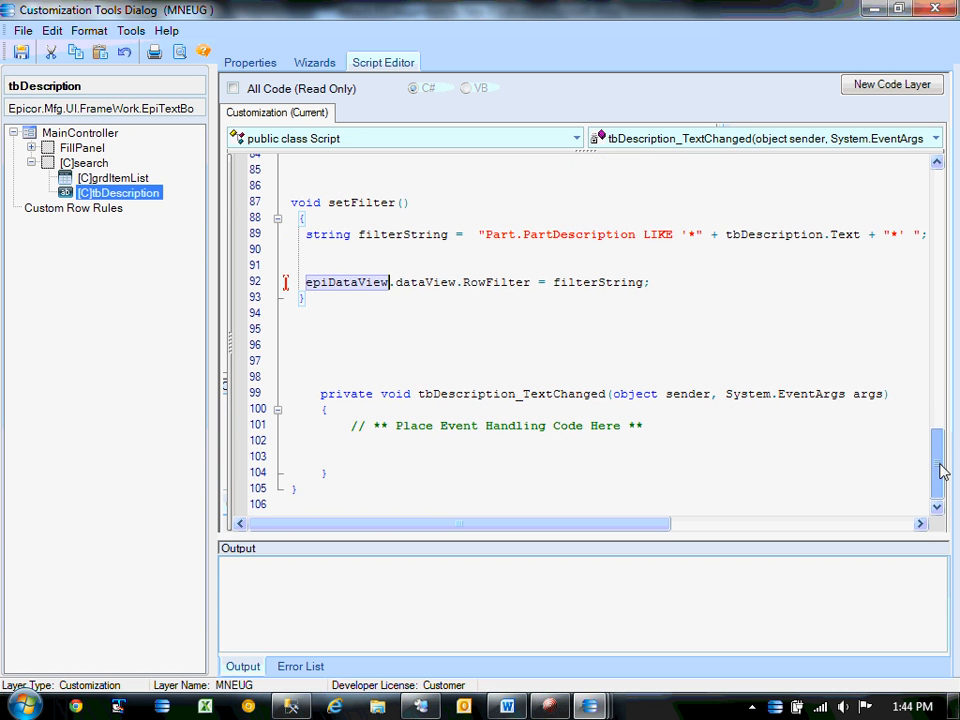
# Add an indented setFilter(); call inside the tbDescription_TextChanged handler.
pyautogui.scroll(2, 495, 326)
pyautogui.doubleClick(350, 304)
pyautogui.hotkey('ctrl', 'c')
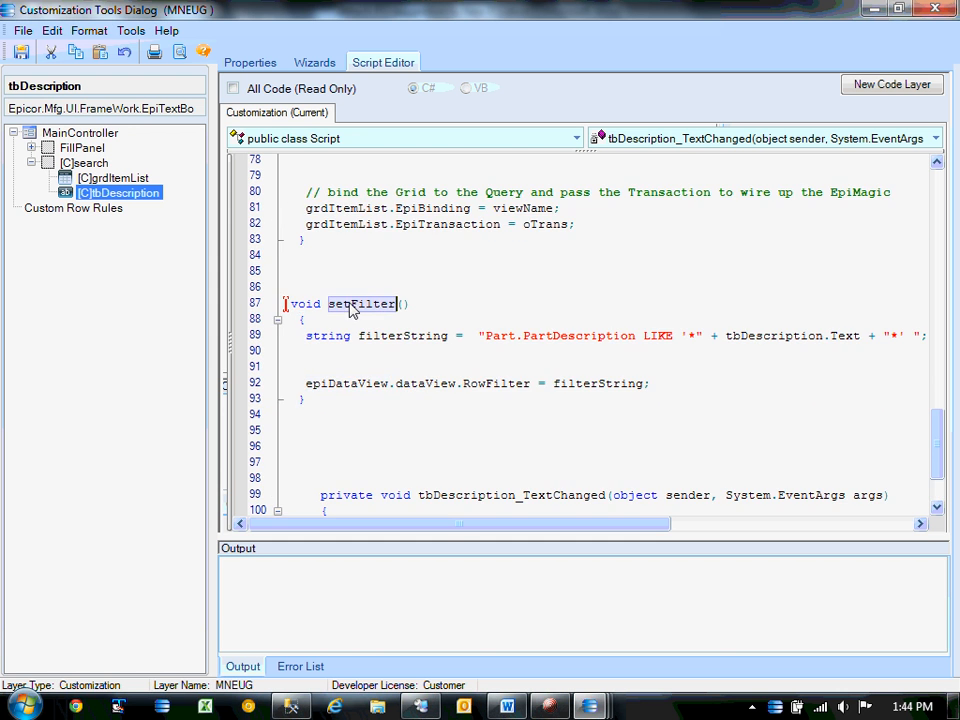
pyautogui.scroll(-2, 531, 359)
pyautogui.click(491, 460)
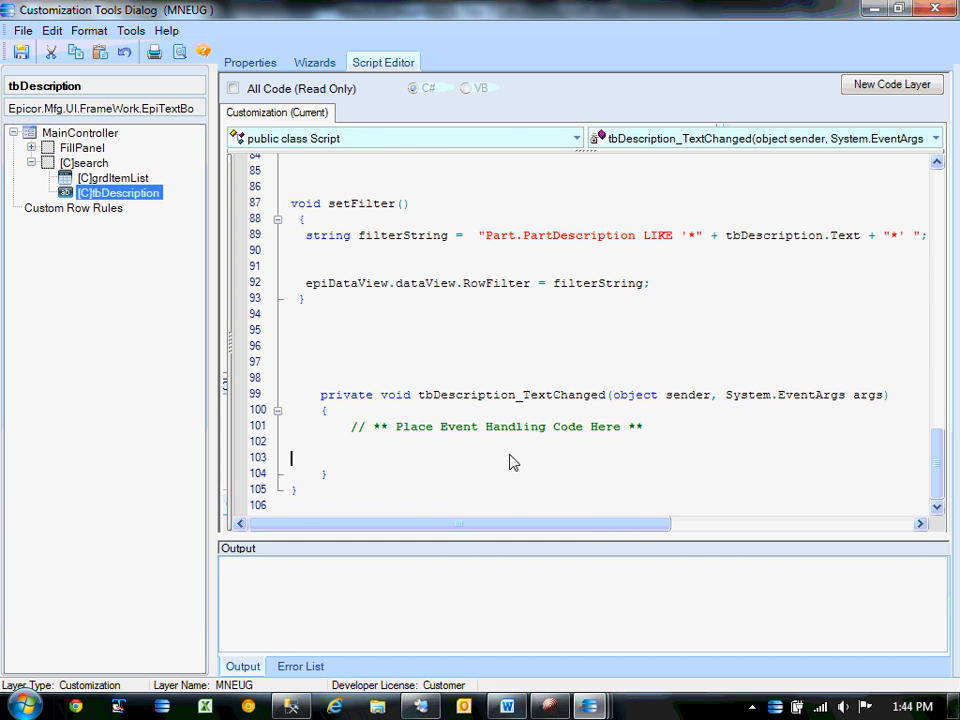
pyautogui.hotkey('ctrl', 'v')
pyautogui.click(363, 458)
pyautogui.write('();')
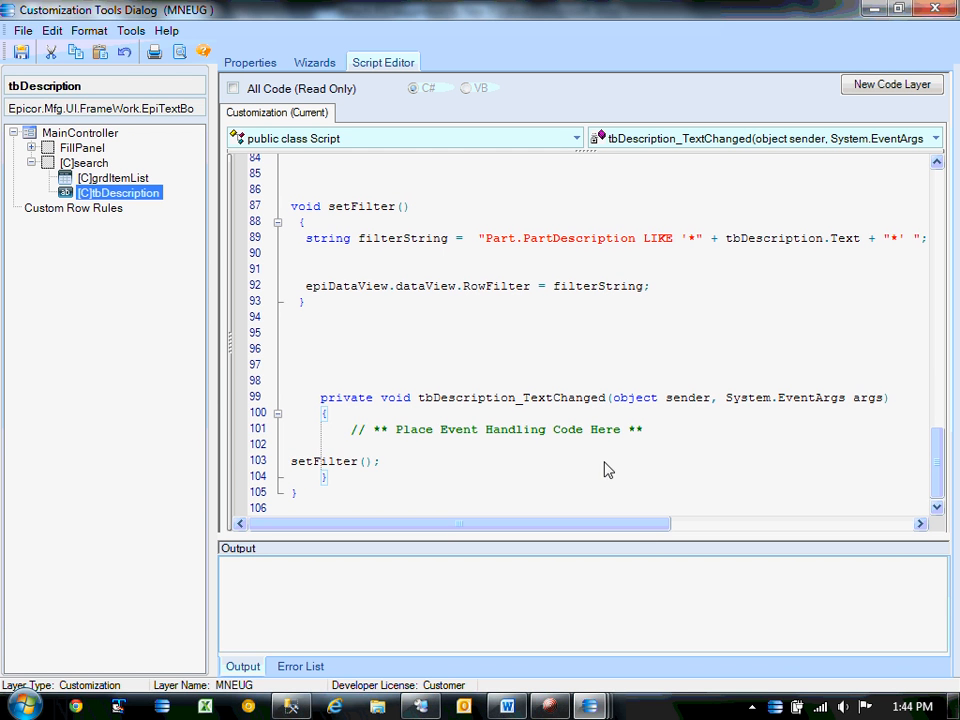
pyautogui.click(291, 461)
pyautogui.press('Tab')
pyautogui.press('Tab')
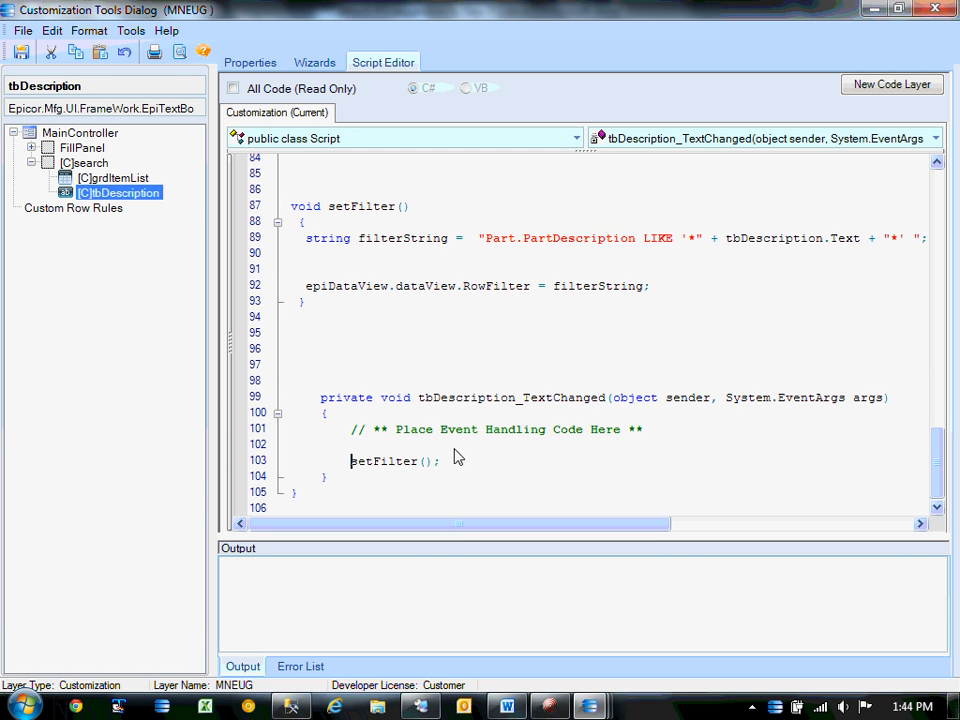
# Save the customization without a comment, check the Word notes, and return to SearchBase.
pyautogui.click(22, 51)
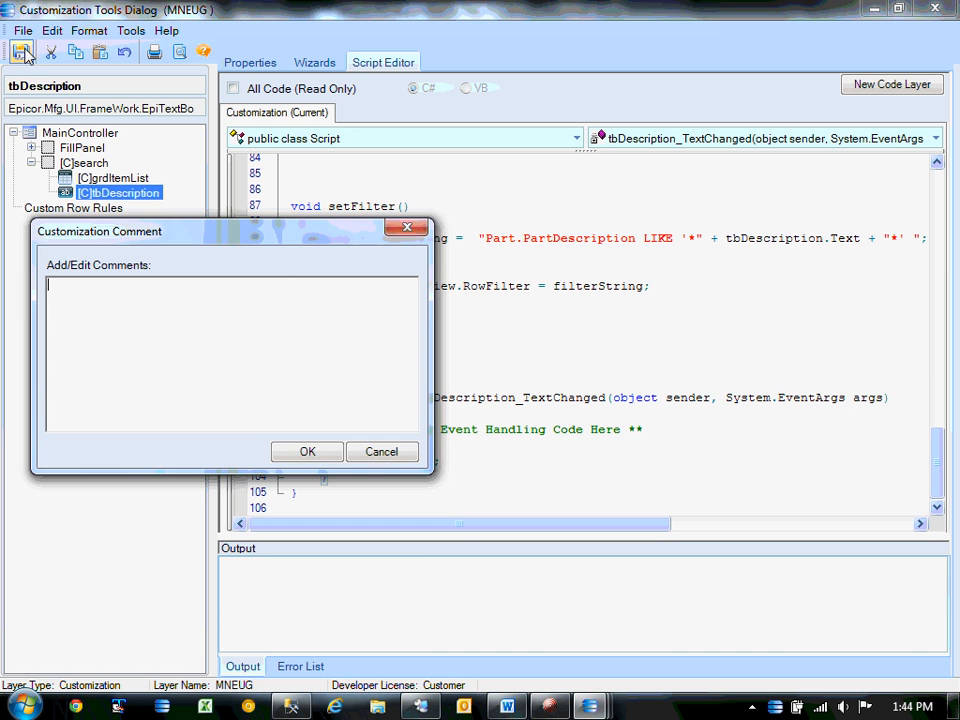
pyautogui.click(308, 452)
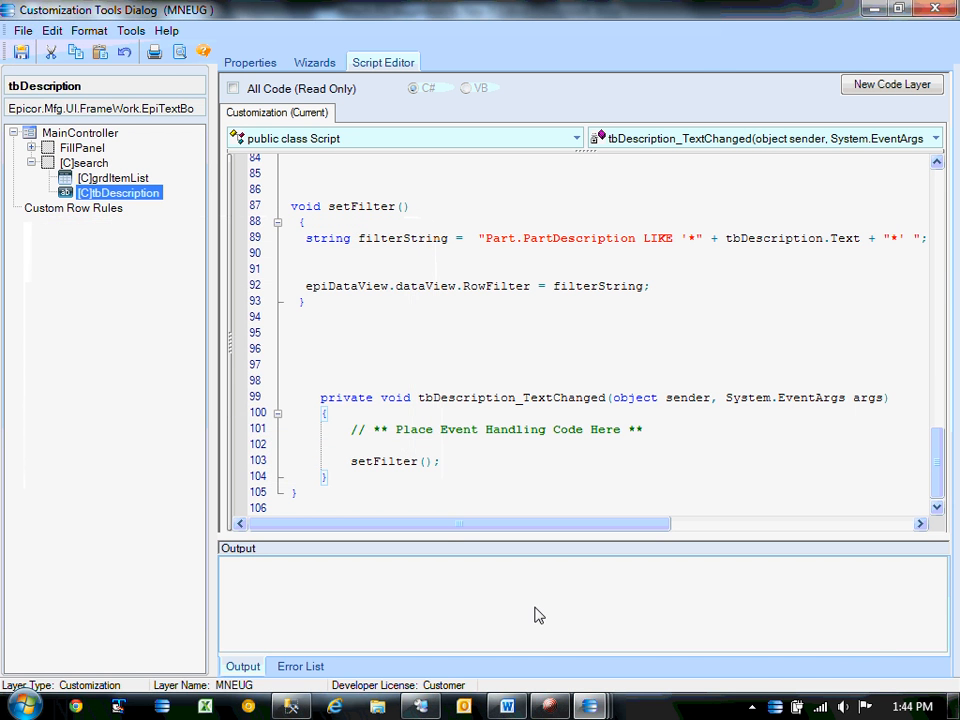
pyautogui.hotkey('alt', 'Tab')
pyautogui.scroll(-8, 486, 549)
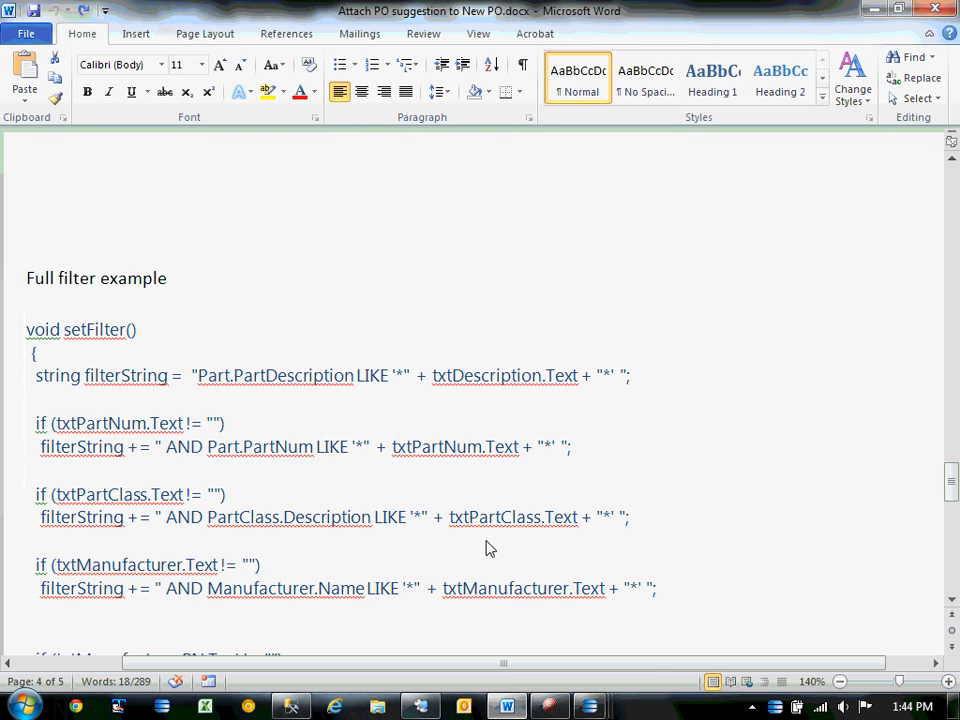
pyautogui.scroll(-8, 486, 552)
pyautogui.scroll(7, 510, 530)
pyautogui.hotkey('alt', 'Tab')
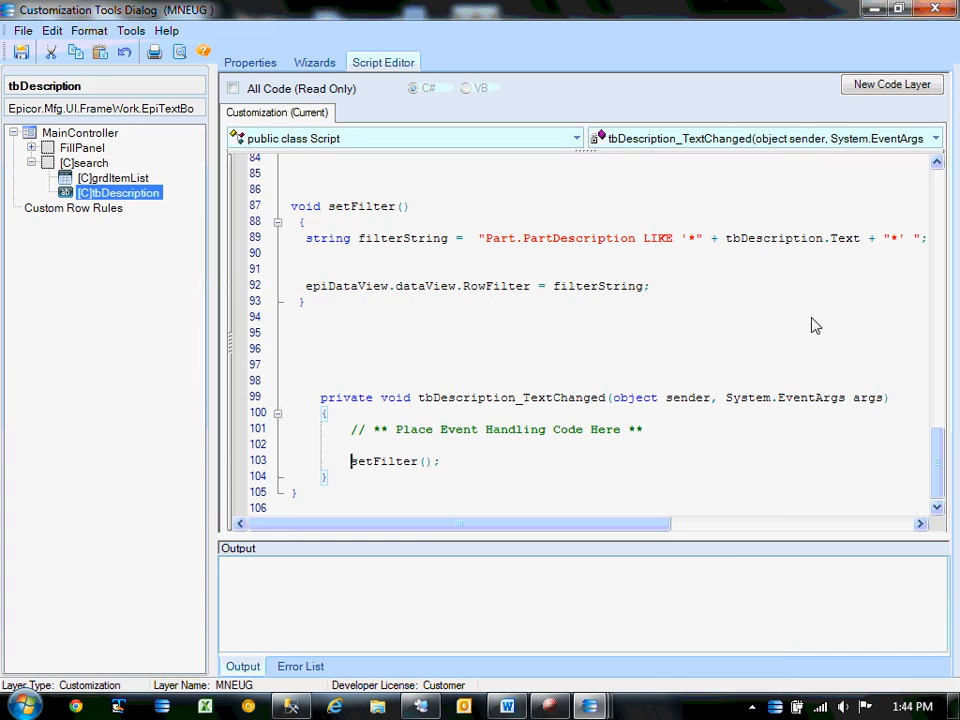
pyautogui.hotkey('alt', 'Tab')
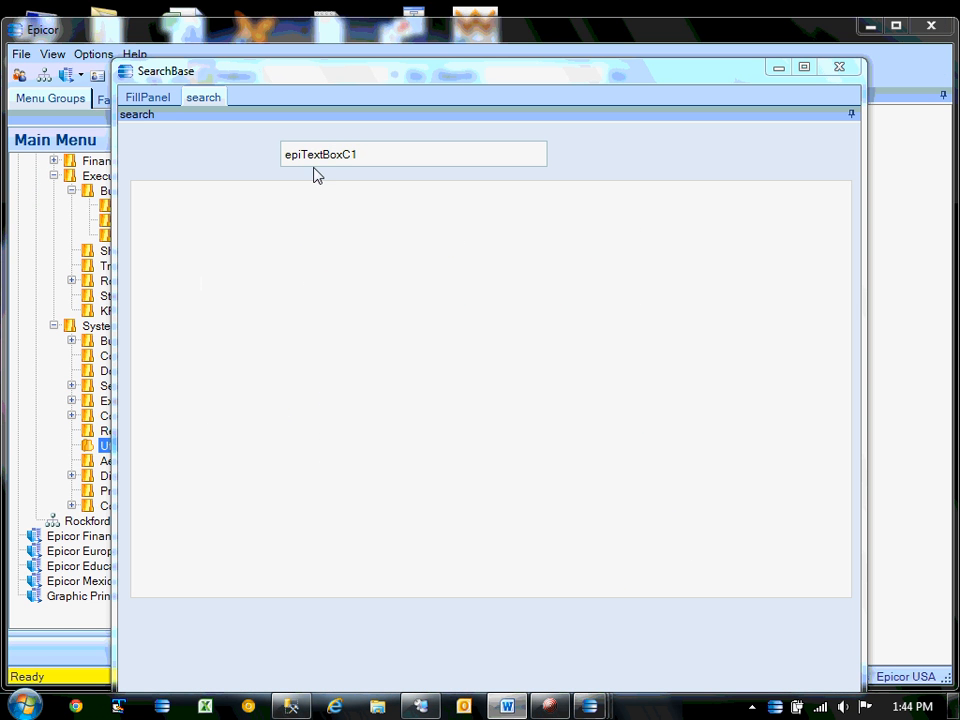
# Clear the default epiTextBoxC1 value from tbDescription's Text property.
pyautogui.rightClick(210, 154)
pyautogui.click(245, 187)
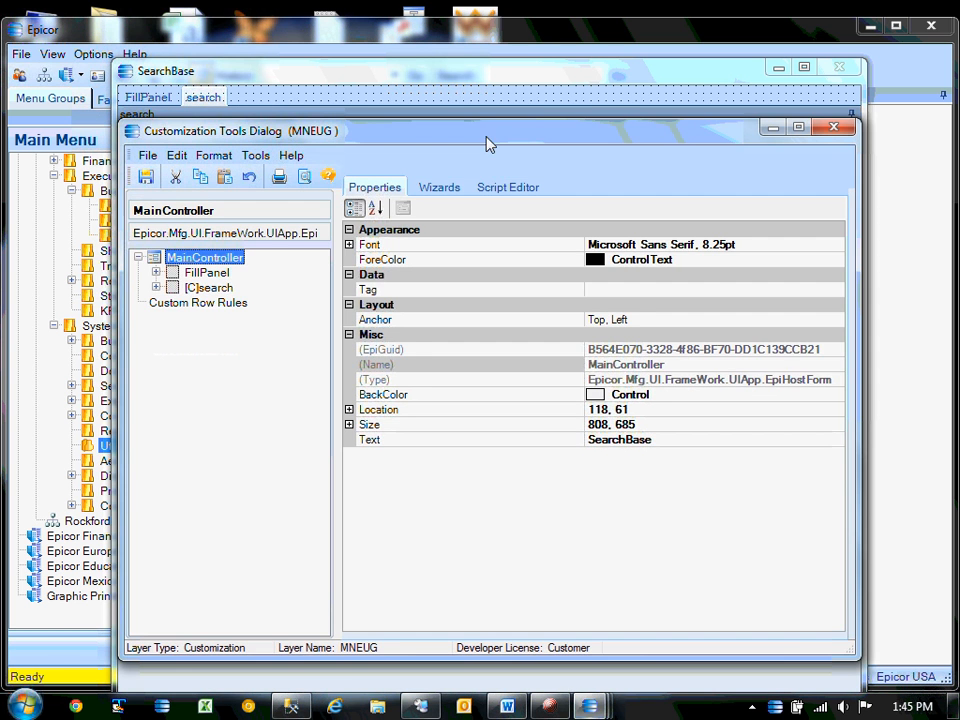
pyautogui.moveTo(495, 167); pyautogui.dragTo(476, 384)
pyautogui.click(383, 162)
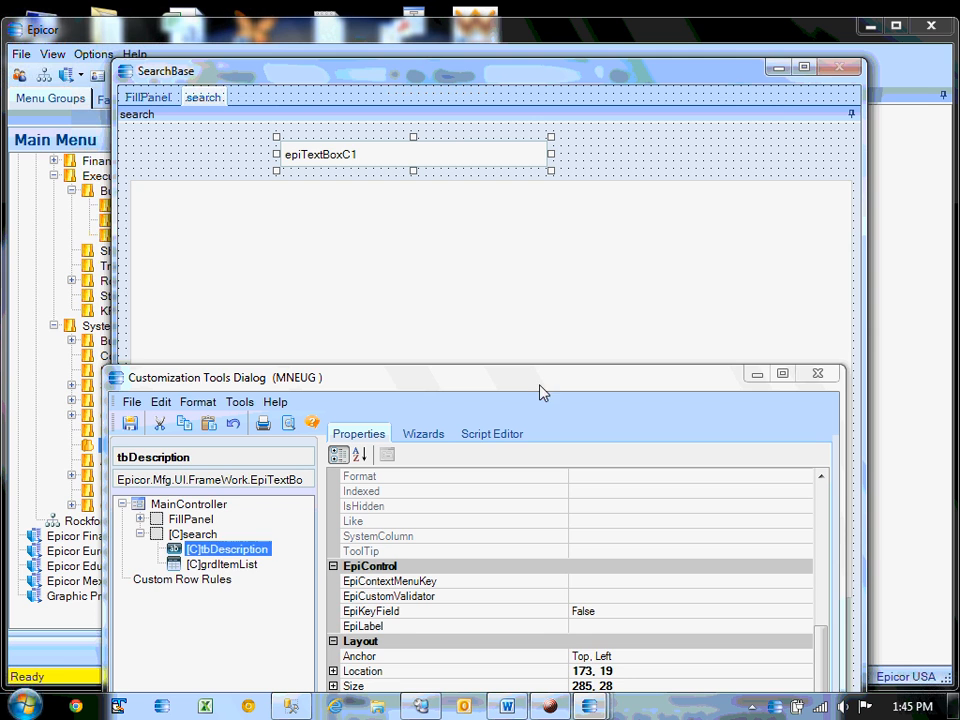
pyautogui.moveTo(540, 392); pyautogui.dragTo(467, 121)
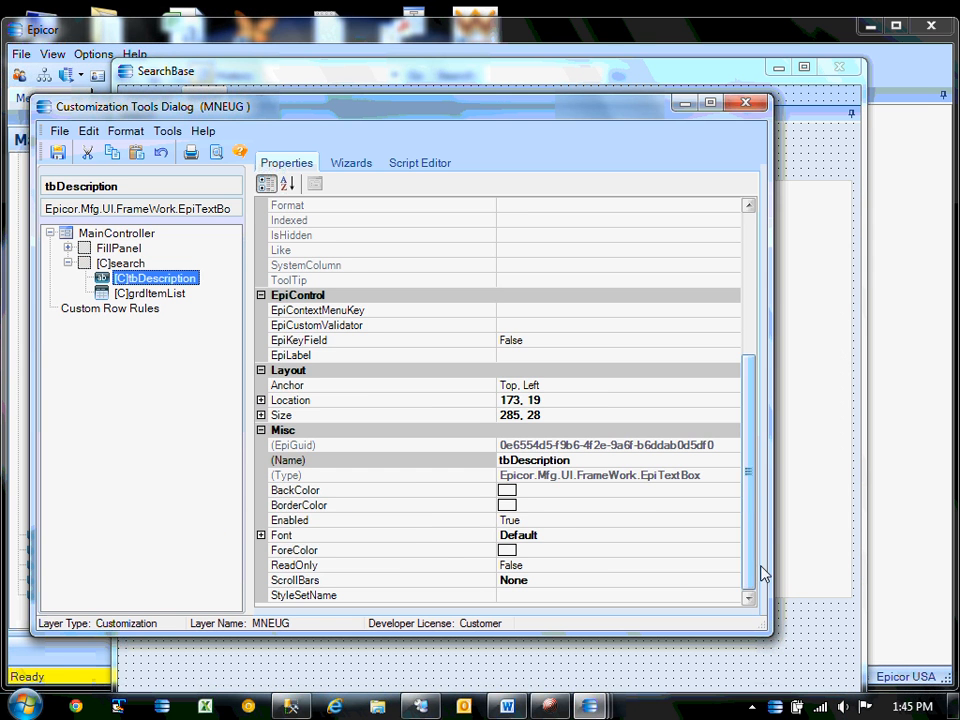
pyautogui.moveTo(754, 561); pyautogui.dragTo(596, 383)
pyautogui.click(589, 356)
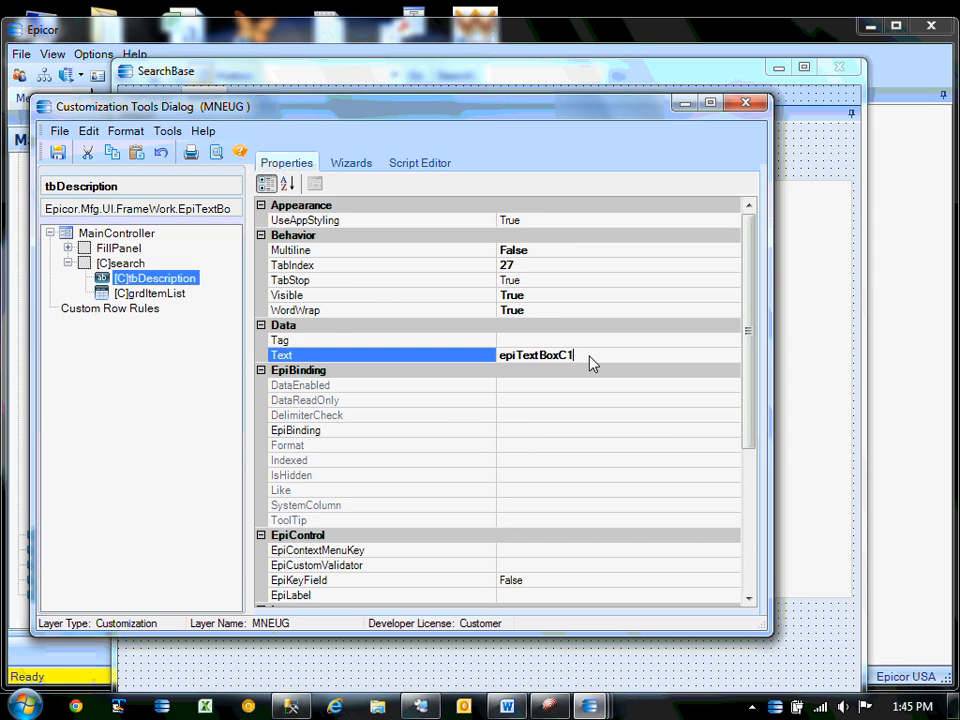
pyautogui.doubleClick(589, 362)
pyautogui.press('BackSpace')
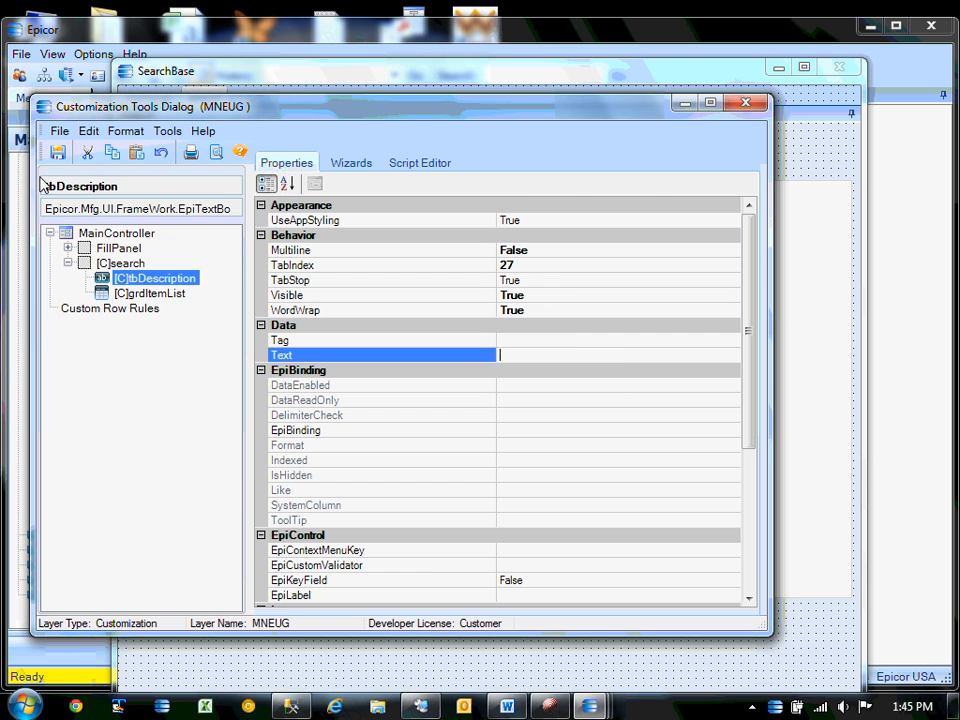
# Save the customization, then close the tools dialog and the SearchBase form.
pyautogui.click(57, 152)
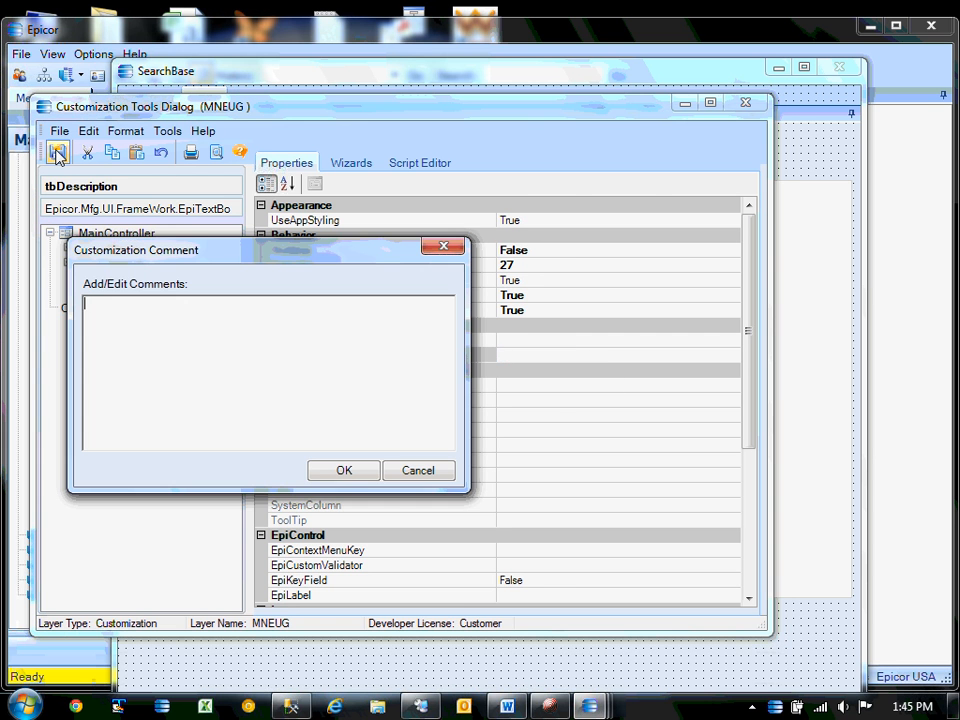
pyautogui.click(338, 470)
pyautogui.click(745, 103)
pyautogui.click(840, 67)
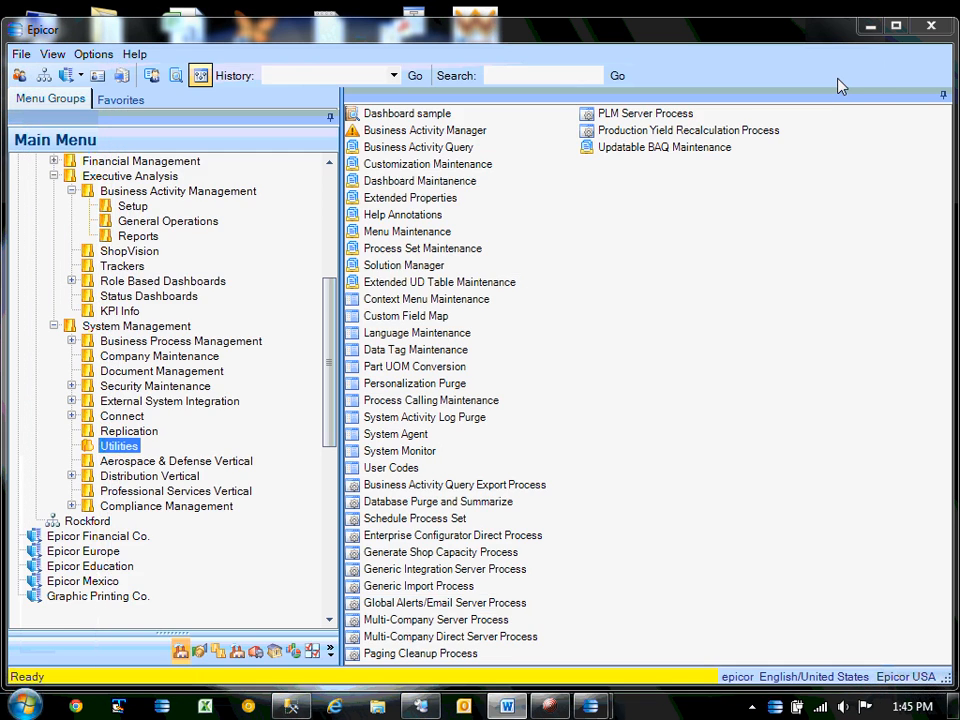
# Relaunch Dashboard sample with the MNEUG customization, dismissing the dqAdapter compile error.
pyautogui.doubleClick(411, 118)
pyautogui.doubleClick(355, 328)
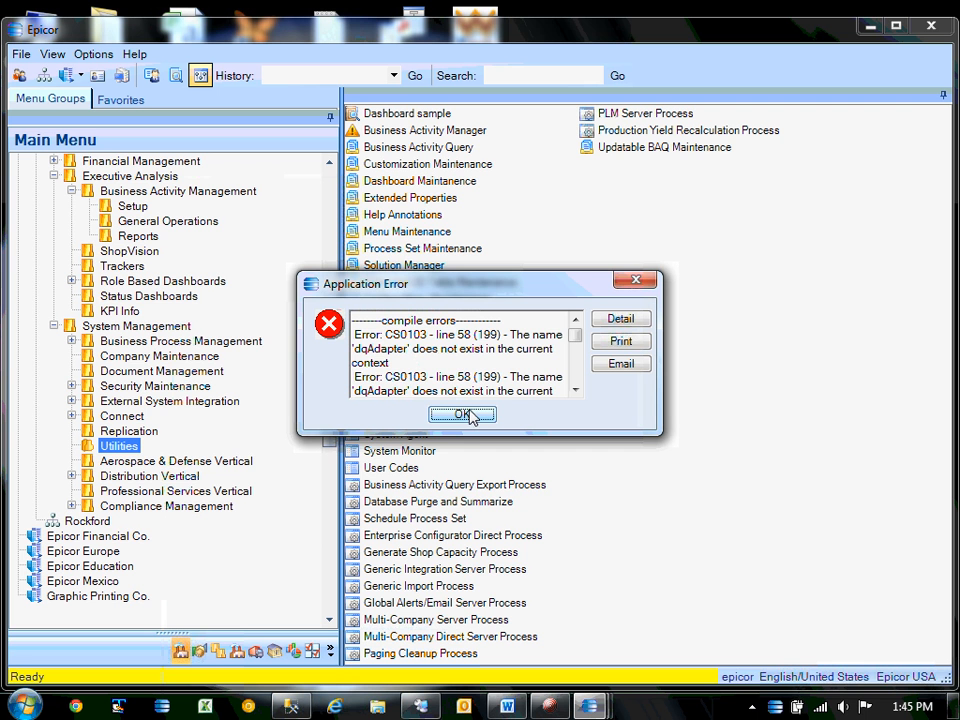
pyautogui.click(462, 415)
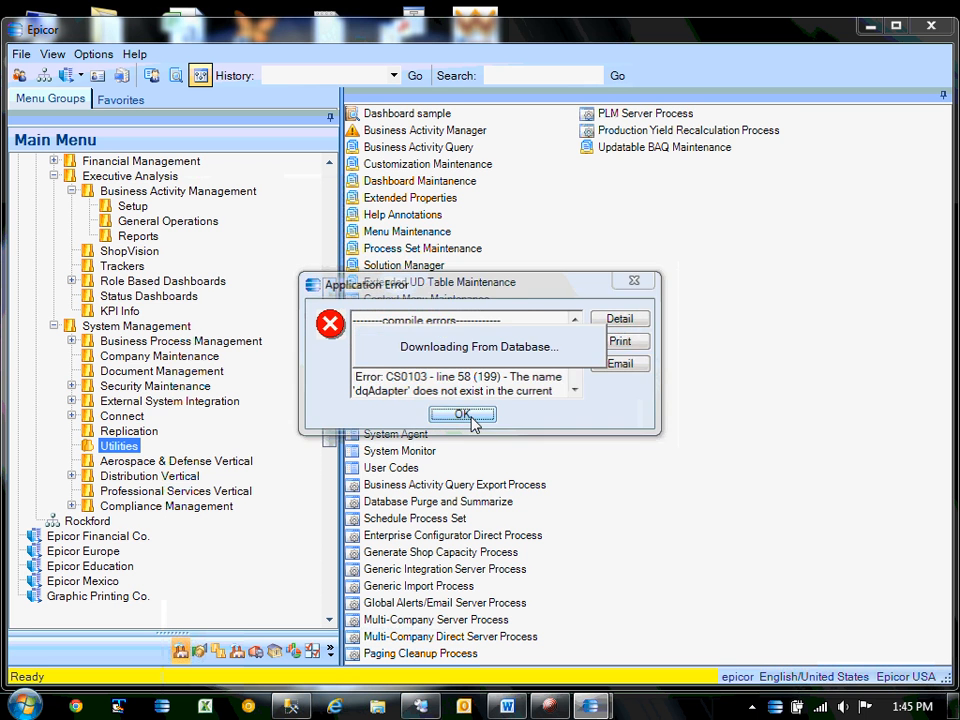
pyautogui.moveTo(658, 223); pyautogui.dragTo(390, 172)
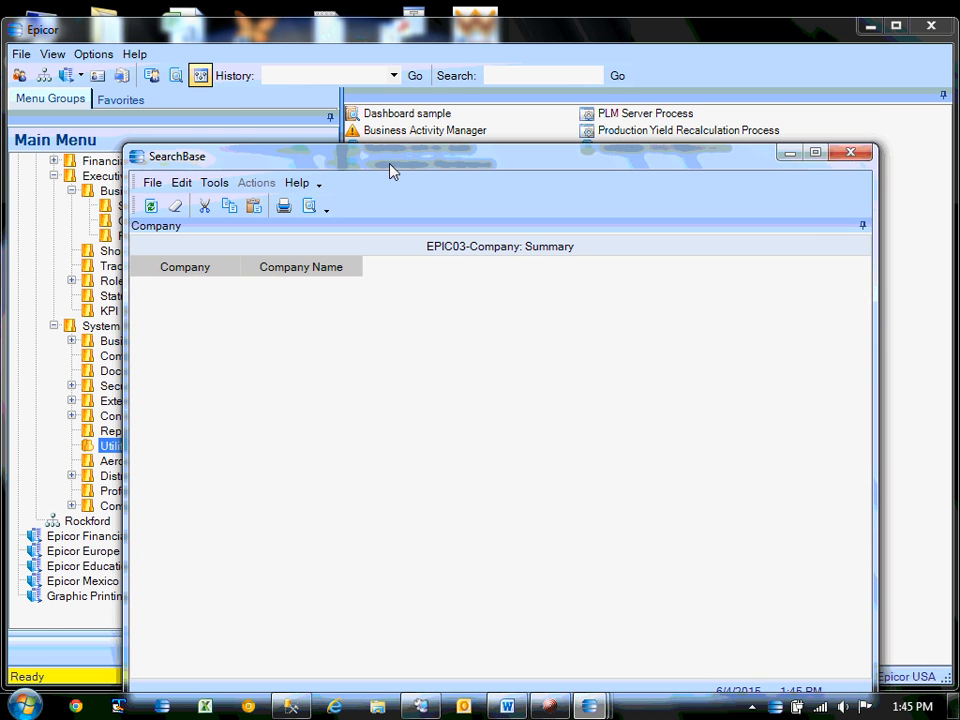
pyautogui.click(863, 158)
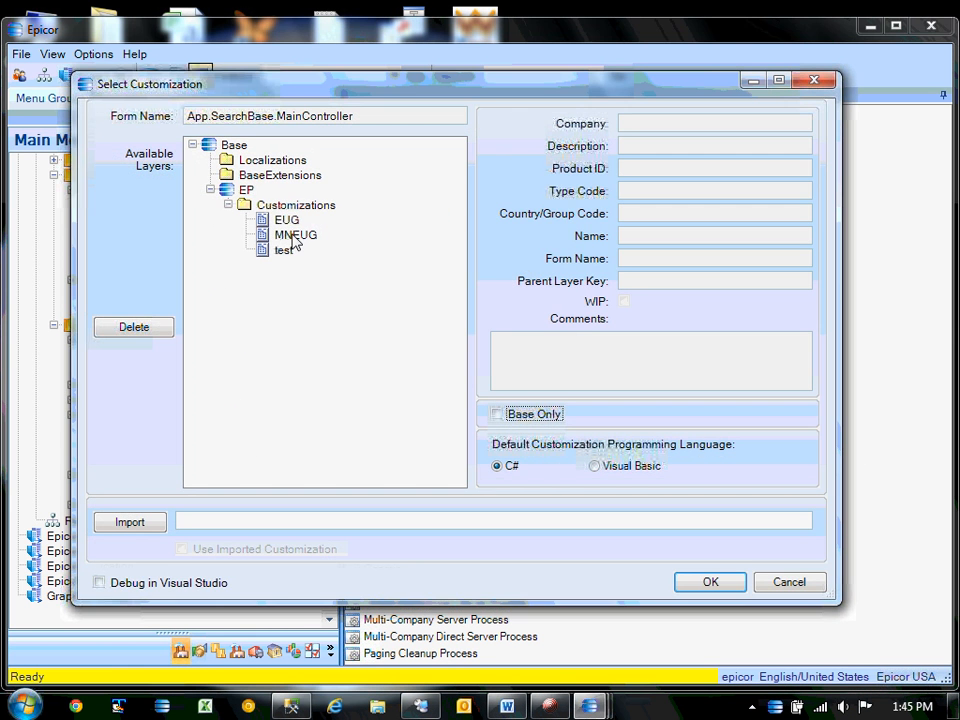
pyautogui.doubleClick(290, 235)
pyautogui.click(446, 418)
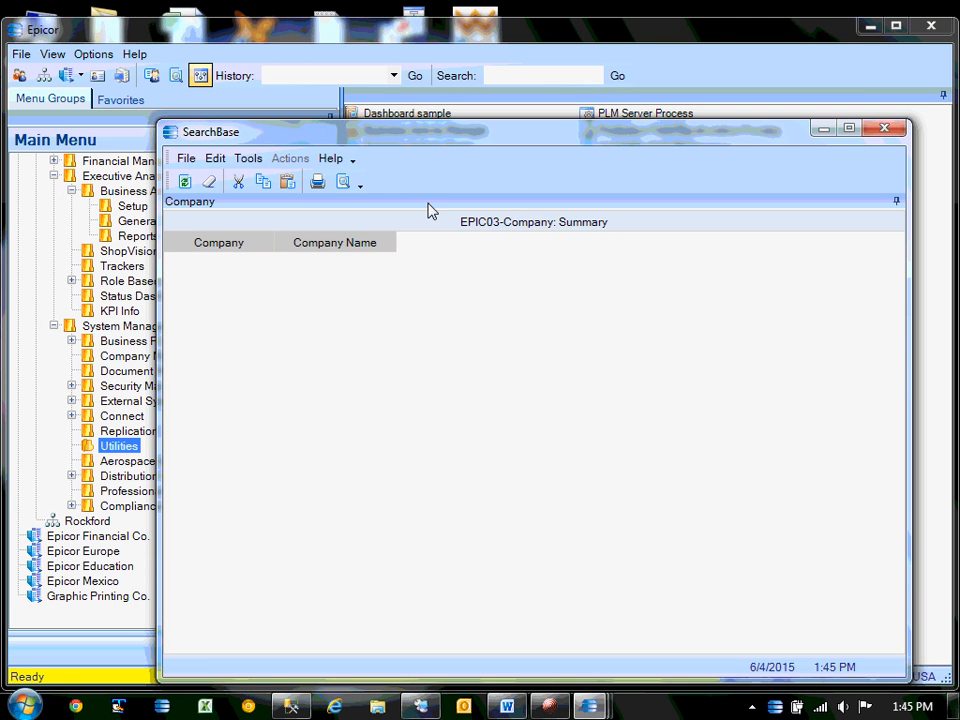
# Open Customization from the form's context menu and view the Script Editor code.
pyautogui.rightClick(426, 202)
pyautogui.click(488, 238)
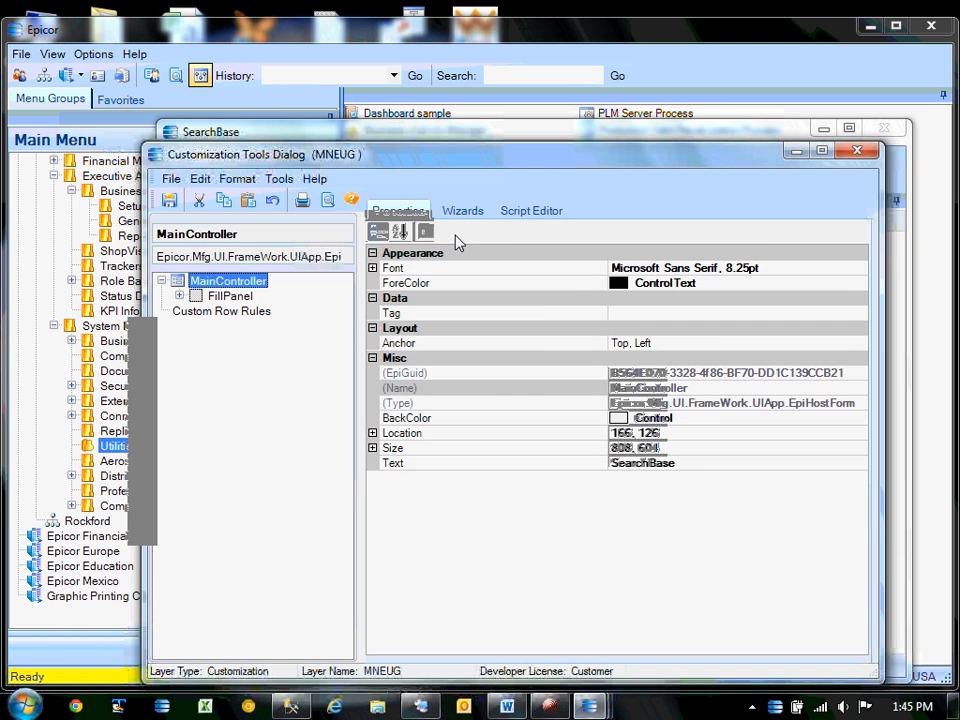
pyautogui.click(531, 212)
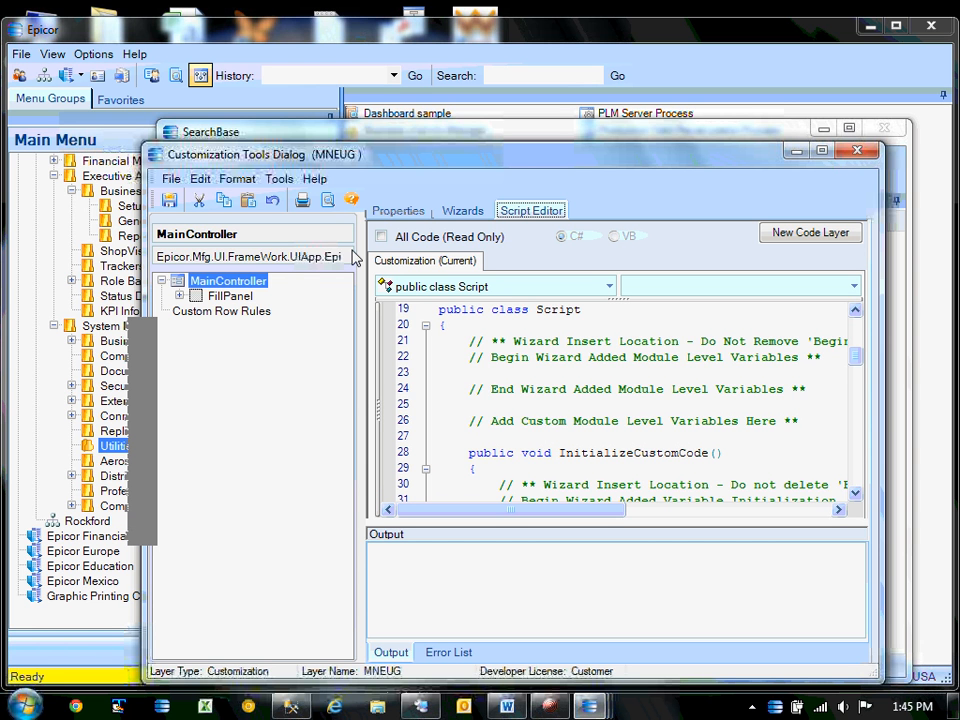
# Test-compile the script, review the CS0103 'dqAdapter' errors, then bring up the Word reference document.
pyautogui.click(279, 178)
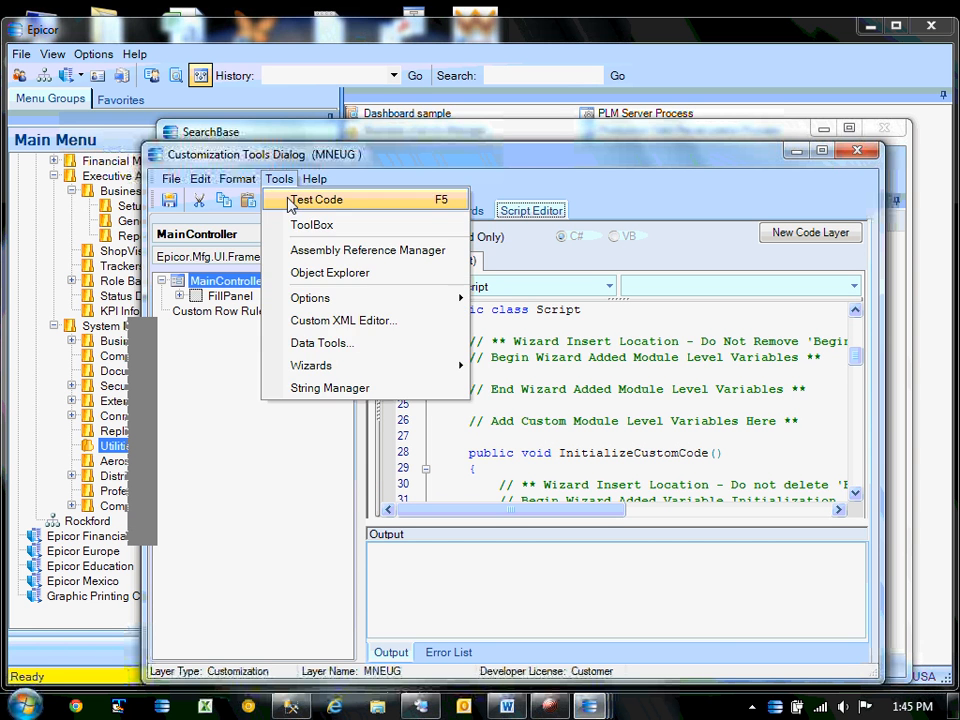
pyautogui.click(291, 198)
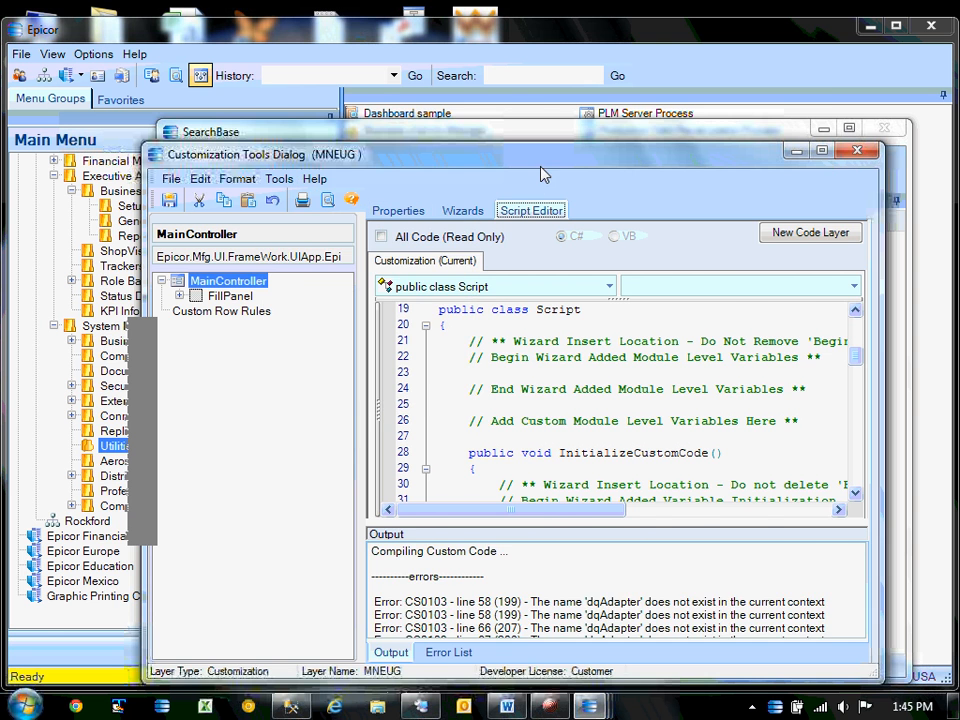
pyautogui.moveTo(542, 158); pyautogui.dragTo(509, 85)
pyautogui.moveTo(646, 612); pyautogui.dragTo(640, 656)
pyautogui.scroll(8, 591, 580)
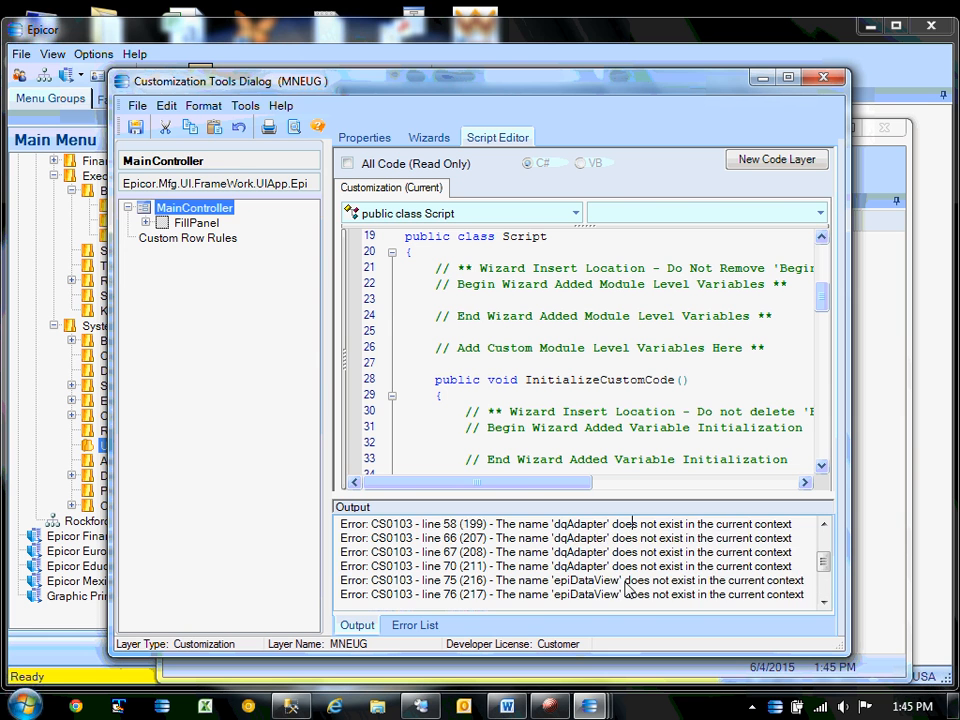
pyautogui.click(786, 78)
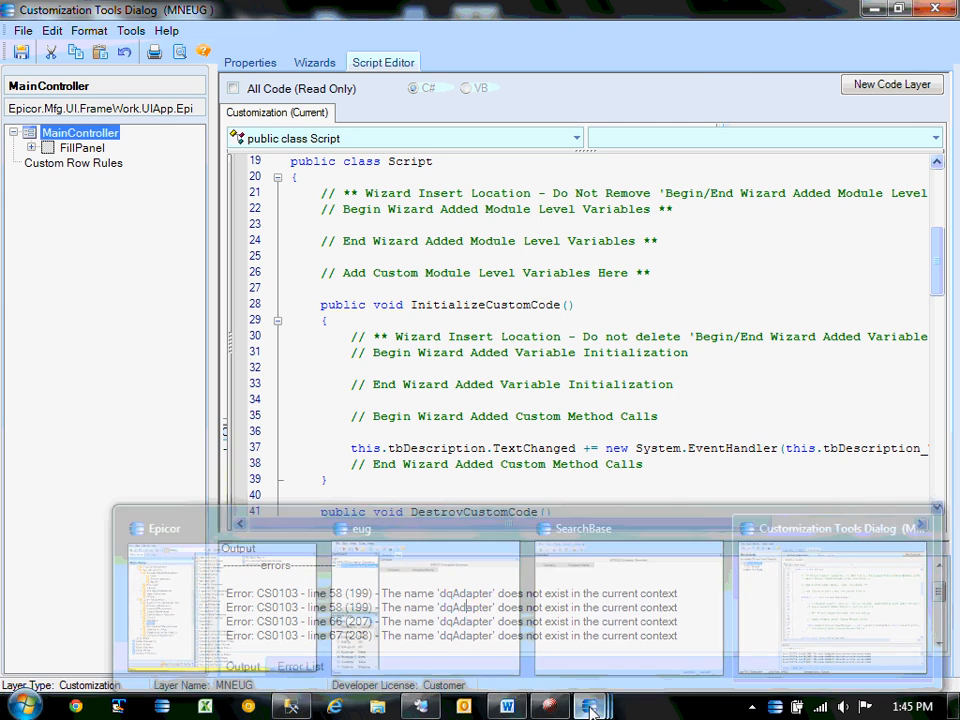
pyautogui.click(517, 709)
# Find createAdapterView in the Word notes and select the dqAdapter creation and BOConnect() lines.
pyautogui.scroll(15, 471, 469)
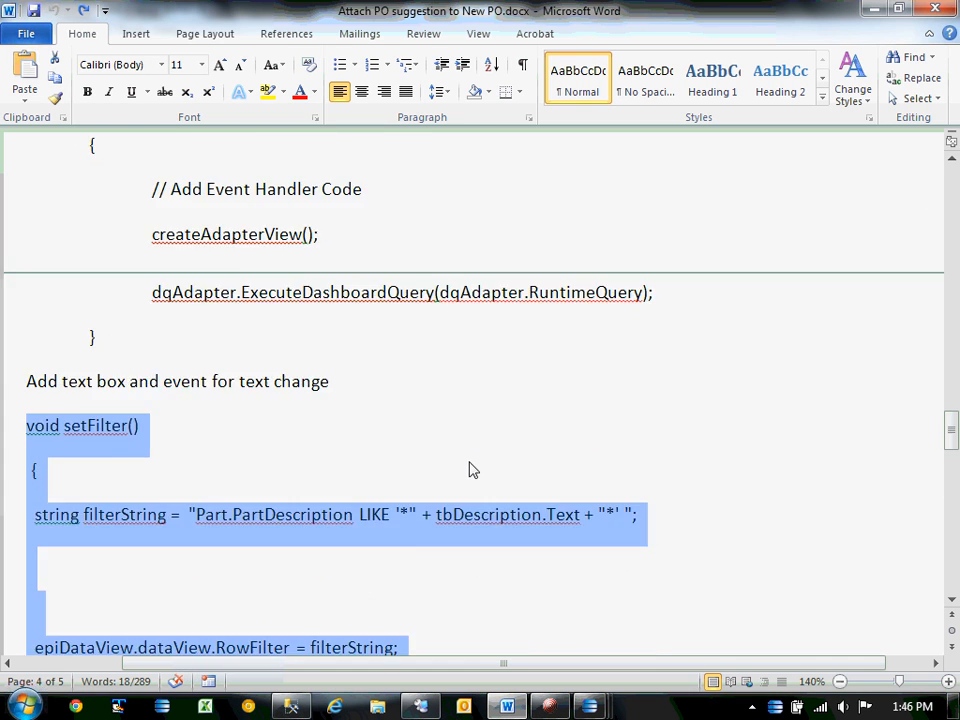
pyautogui.scroll(7, 471, 469)
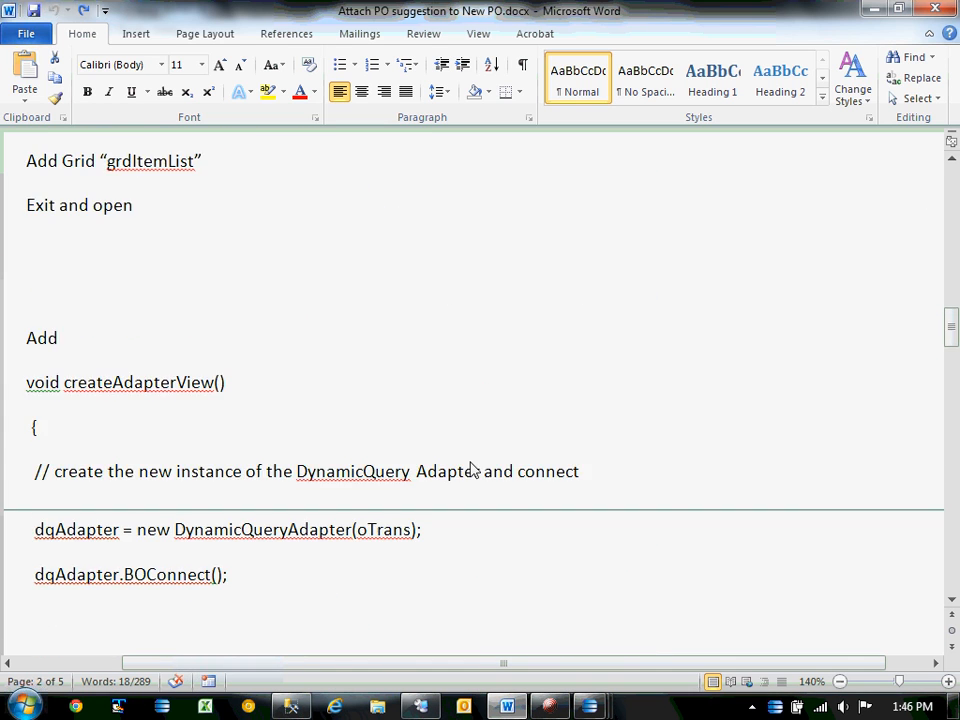
pyautogui.scroll(-3, 471, 469)
pyautogui.scroll(-1, 471, 469)
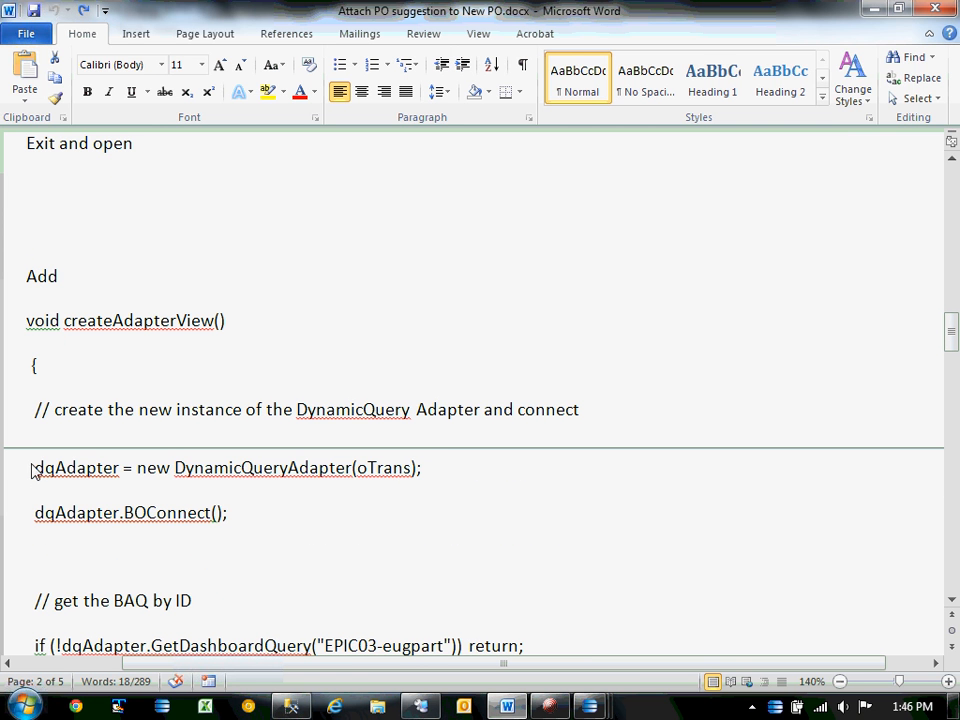
pyautogui.moveTo(31, 470); pyautogui.dragTo(309, 536)
pyautogui.scroll(3, 311, 537)
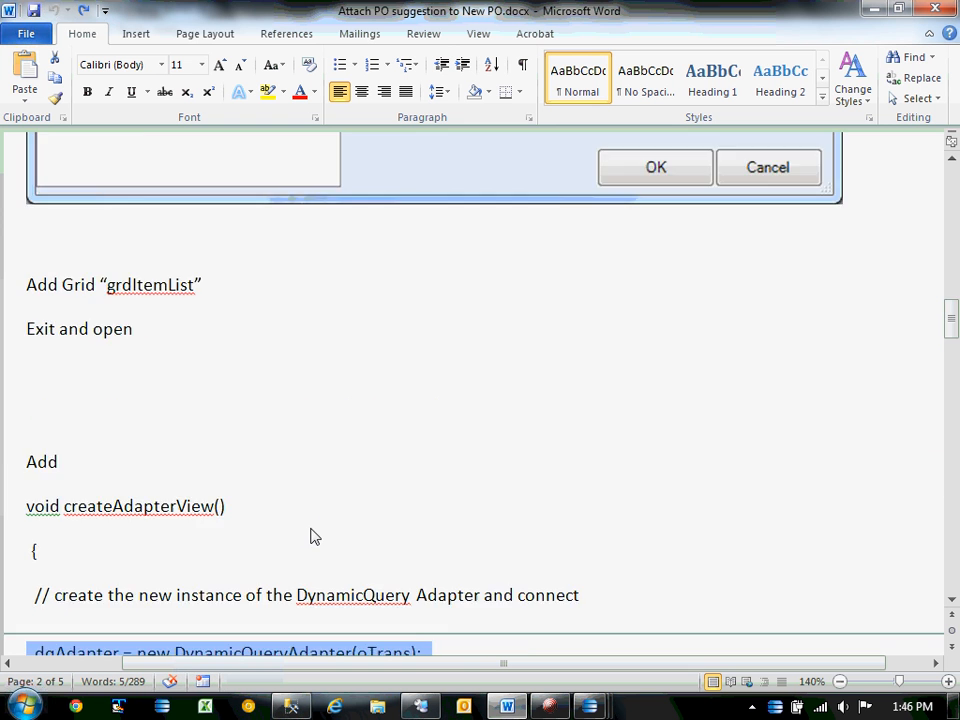
pyautogui.scroll(20, 311, 537)
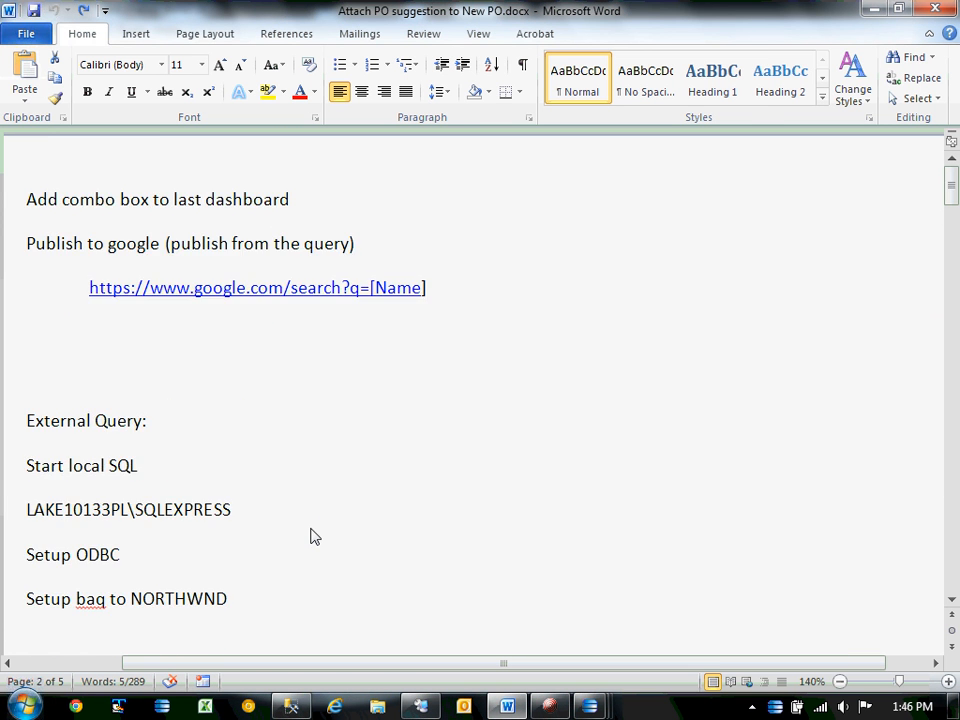
pyautogui.scroll(-20, 310, 537)
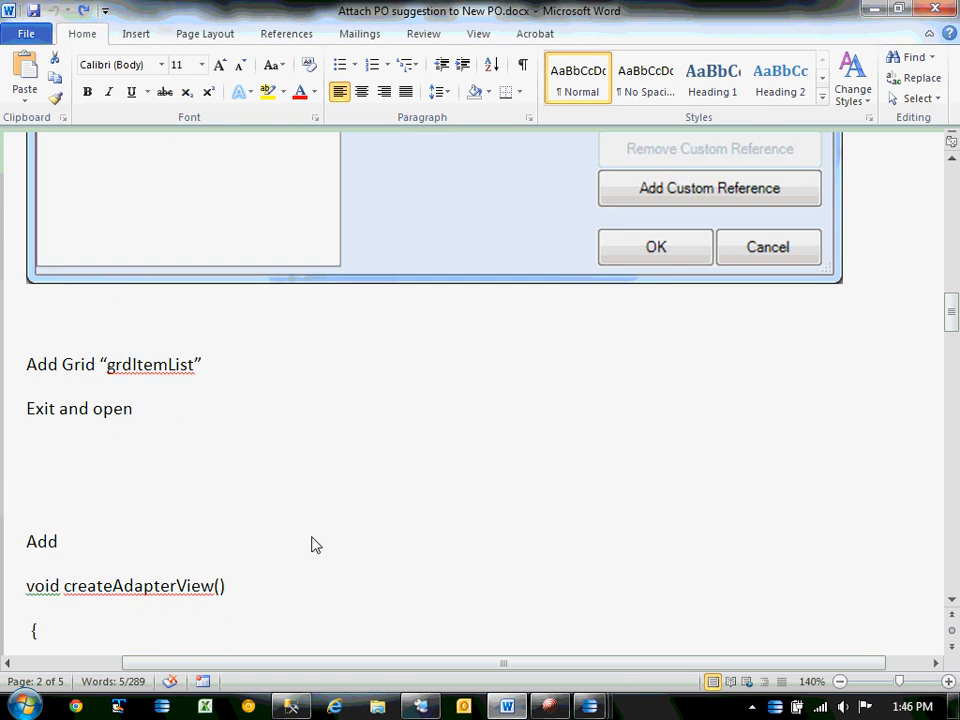
pyautogui.scroll(-9, 311, 545)
pyautogui.scroll(1, 311, 545)
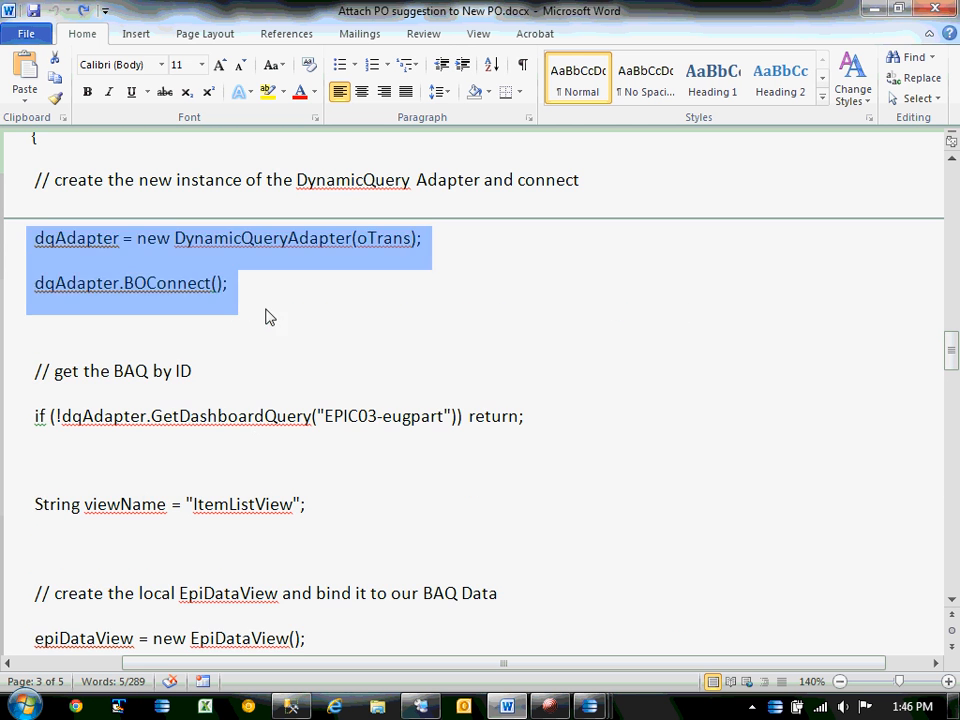
pyautogui.moveTo(255, 294); pyautogui.dragTo(11, 255)
pyautogui.hotkey('ctrl', 'c')
pyautogui.scroll(3, 561, 401)
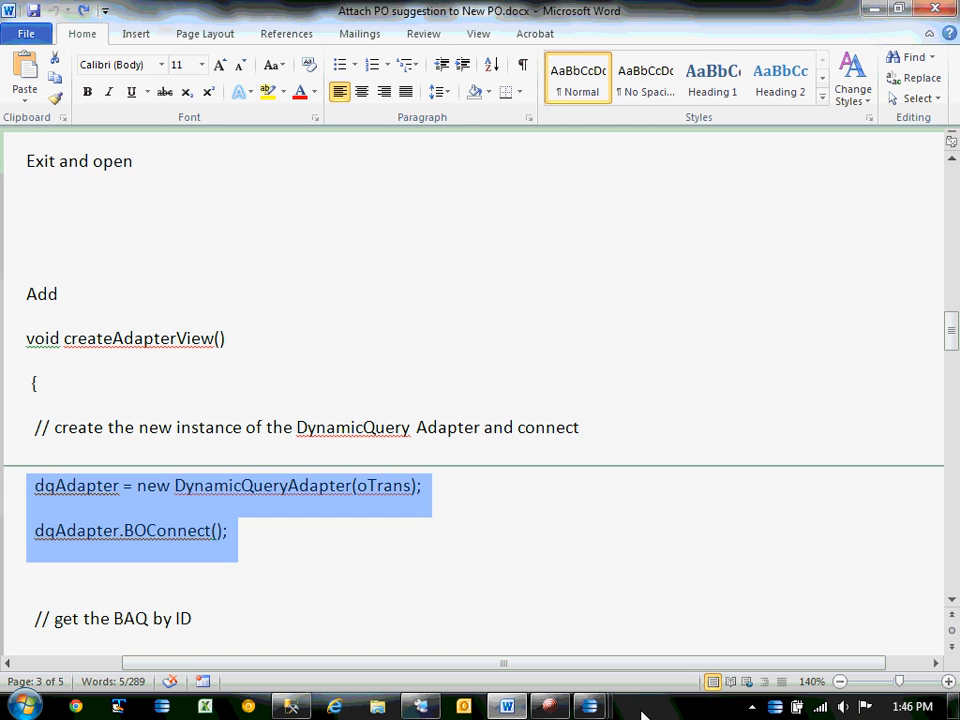
pyautogui.click(590, 706)
# Paste the dqAdapter lines at line 27 of the script and test-compile.
pyautogui.click(820, 597)
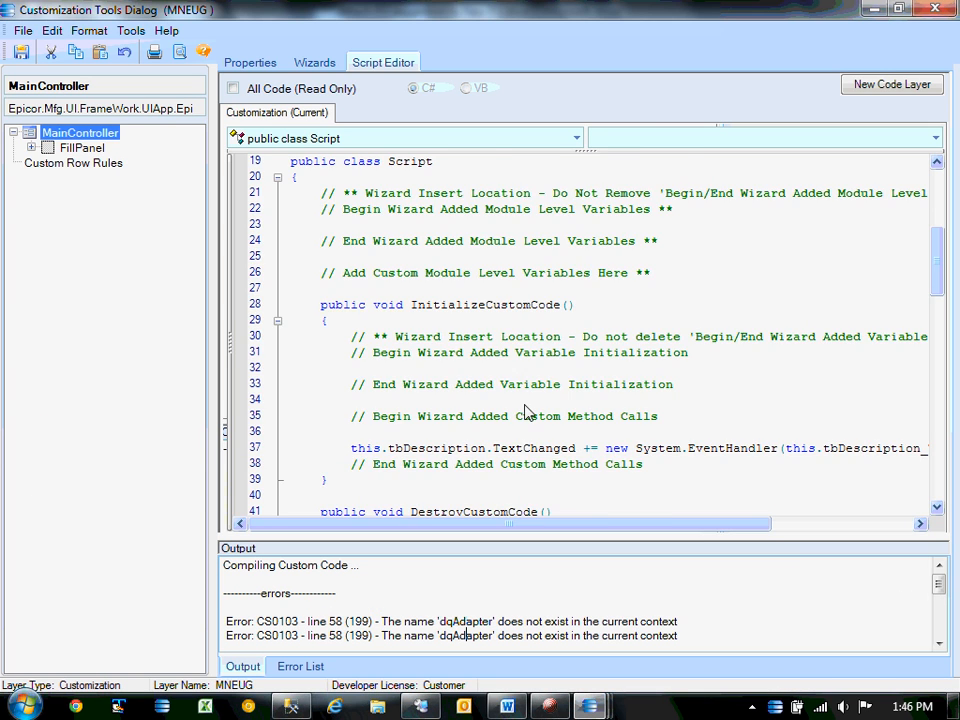
pyautogui.scroll(5, 525, 411)
pyautogui.scroll(-4, 525, 411)
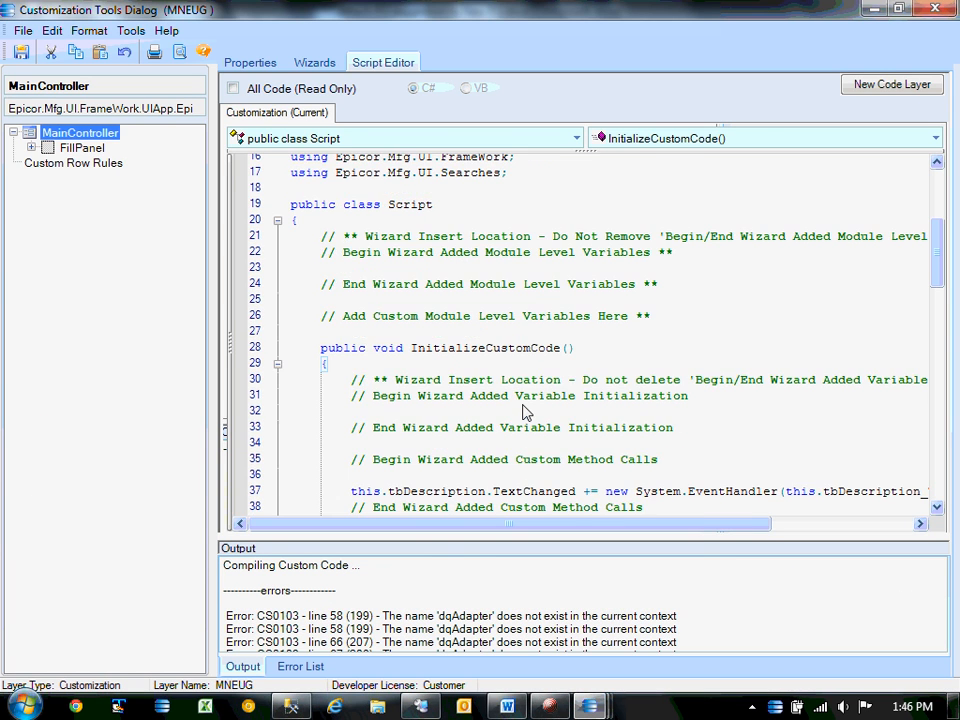
pyautogui.scroll(-7, 525, 410)
pyautogui.scroll(5, 375, 455)
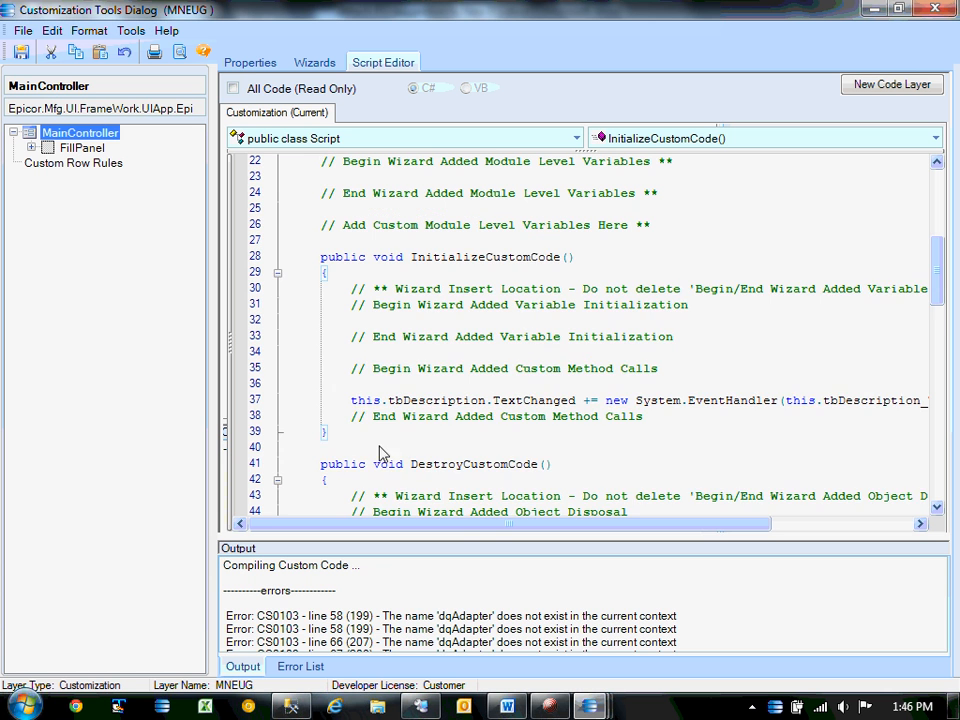
pyautogui.click(386, 244)
pyautogui.hotkey('ctrl', 'v')
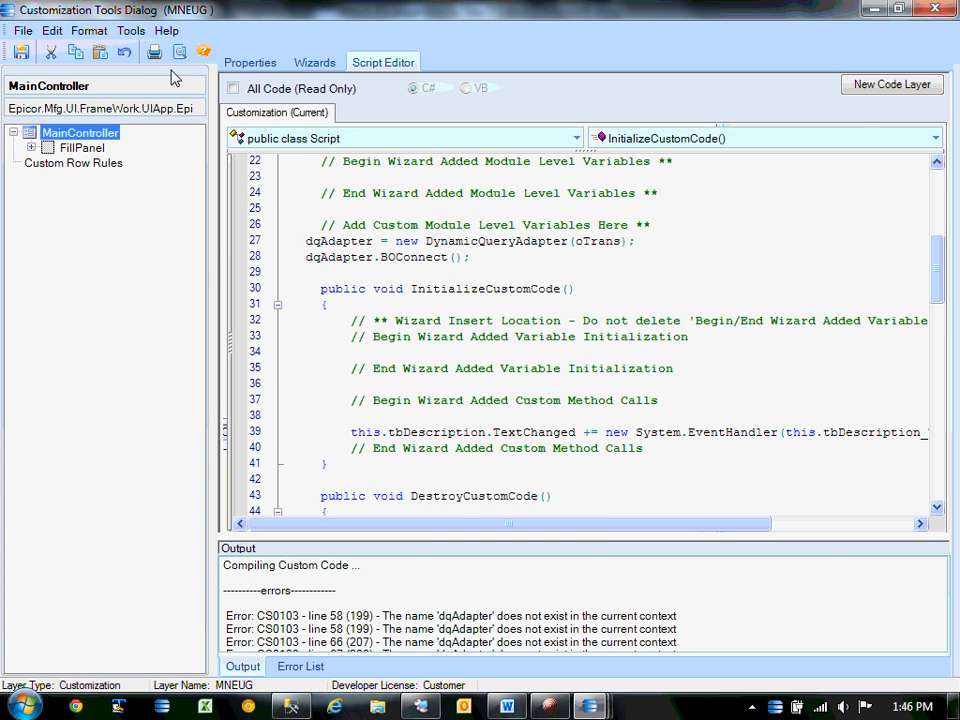
pyautogui.click(131, 30)
pyautogui.click(165, 50)
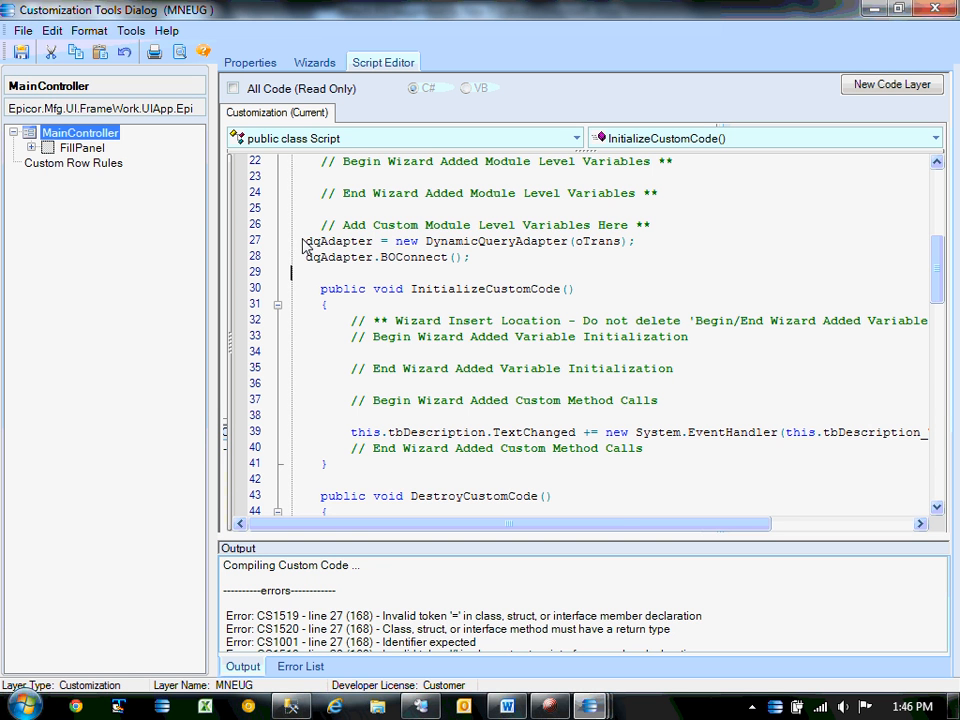
# Move the dqAdapter lines inside InitializeCustomCode and test-compile again.
pyautogui.moveTo(302, 241); pyautogui.dragTo(297, 283)
pyautogui.hotkey('ctrl', 'x')
pyautogui.scroll(-3, 300, 295)
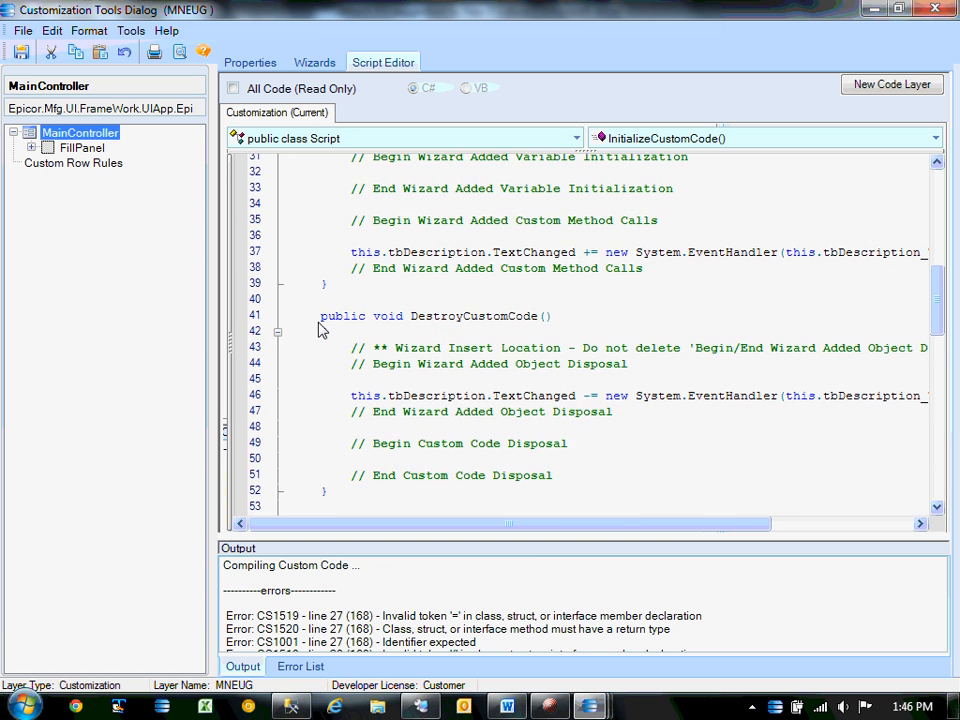
pyautogui.scroll(1, 320, 330)
pyautogui.click(671, 323)
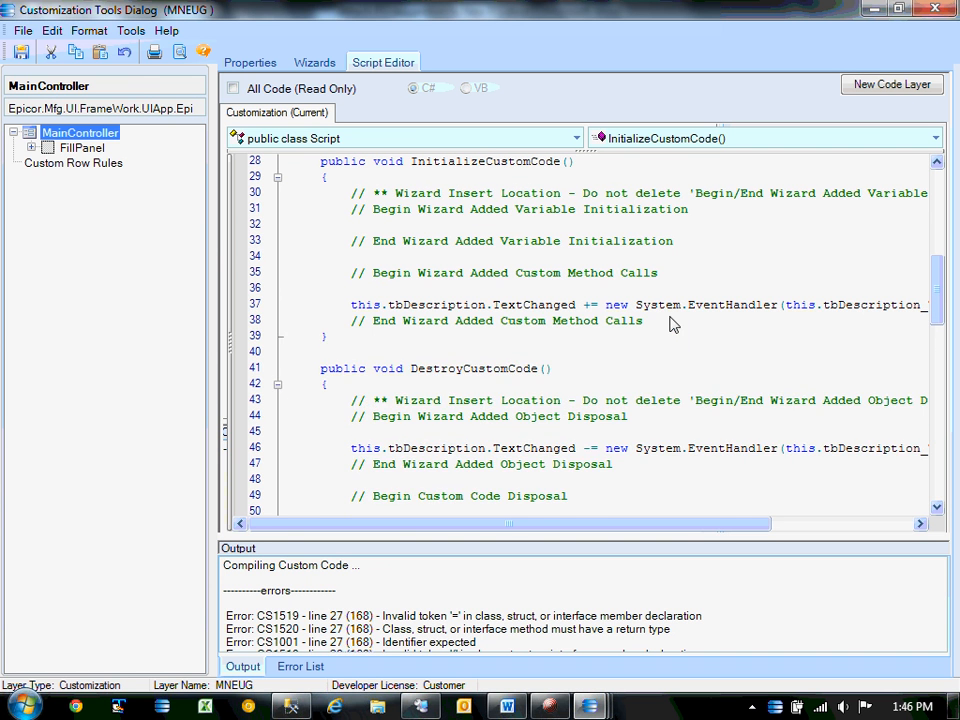
pyautogui.hotkey('ctrl', 'v')
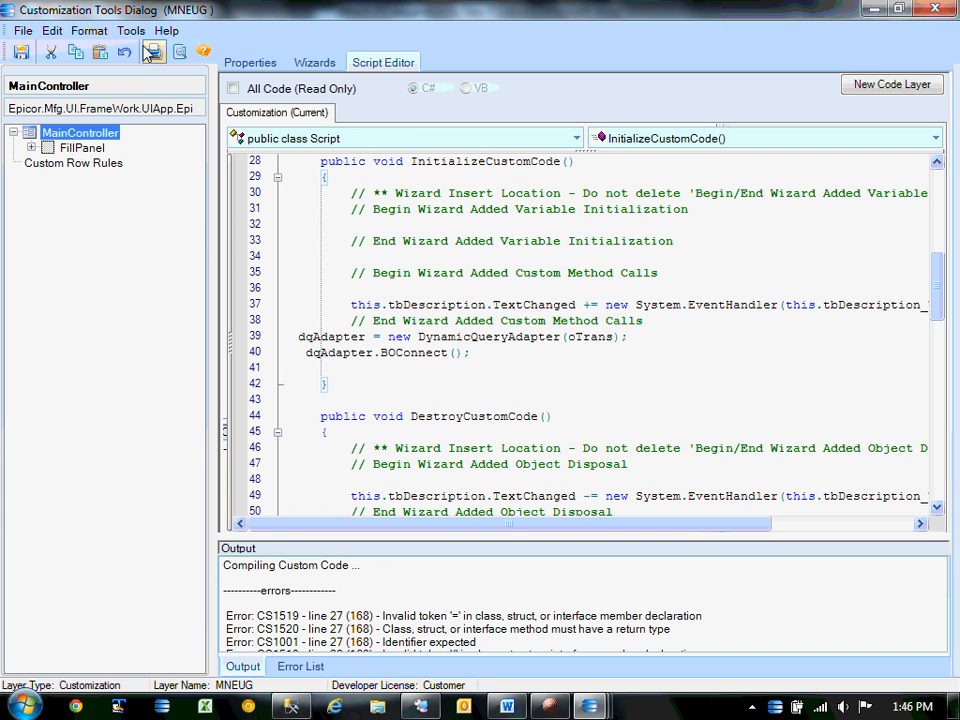
pyautogui.click(131, 30)
pyautogui.click(150, 50)
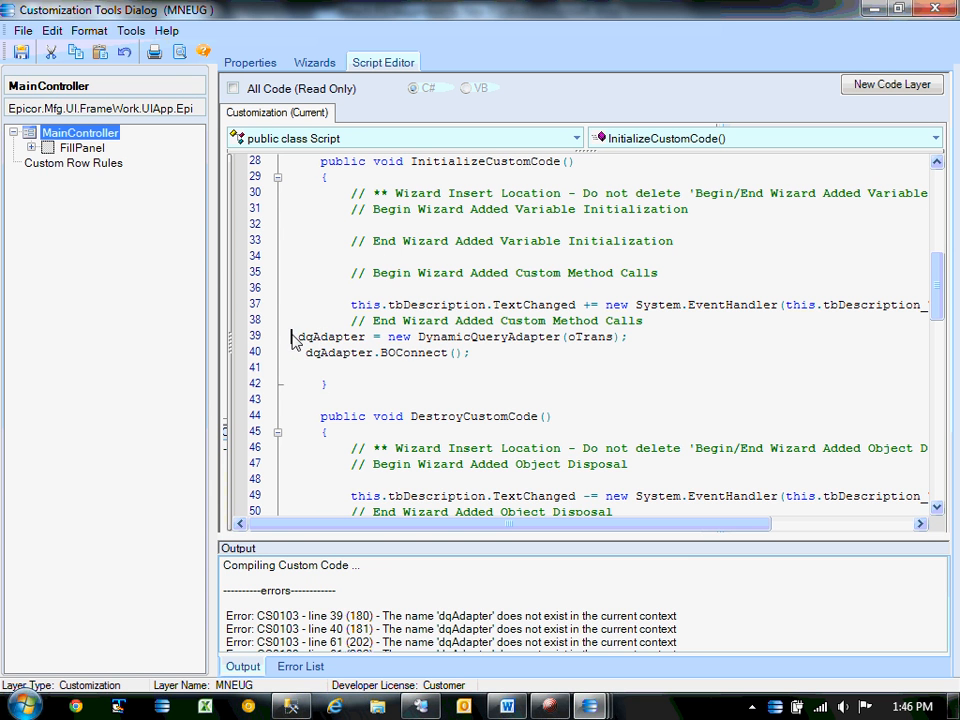
# Move the dqAdapter lines back to line 27 and test-compile once more.
pyautogui.moveTo(297, 338); pyautogui.dragTo(292, 371)
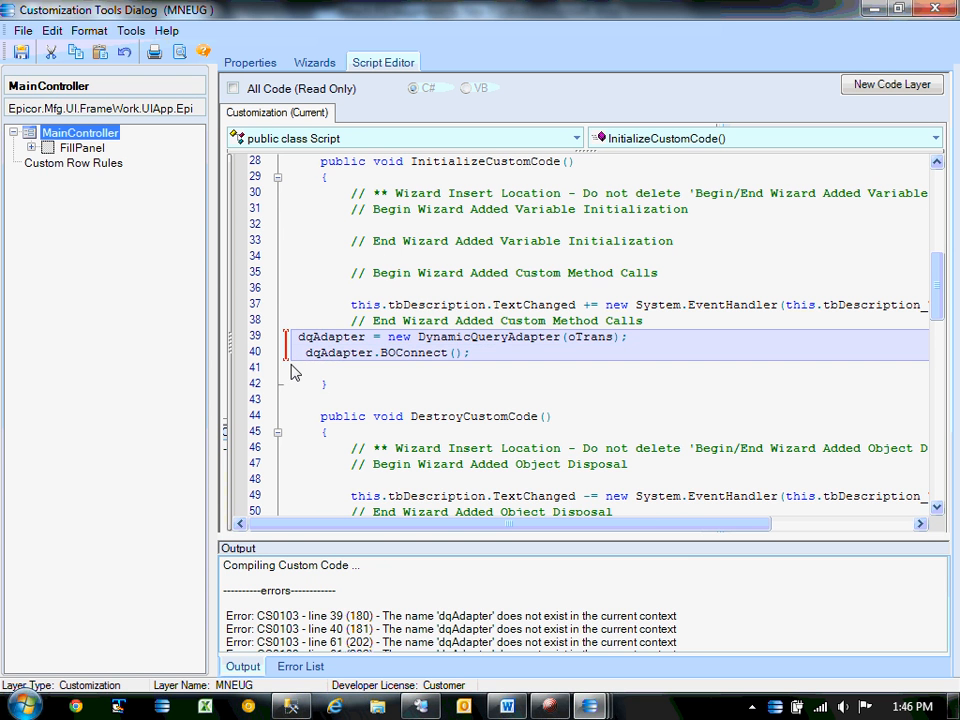
pyautogui.scroll(5, 292, 371)
pyautogui.click(317, 386)
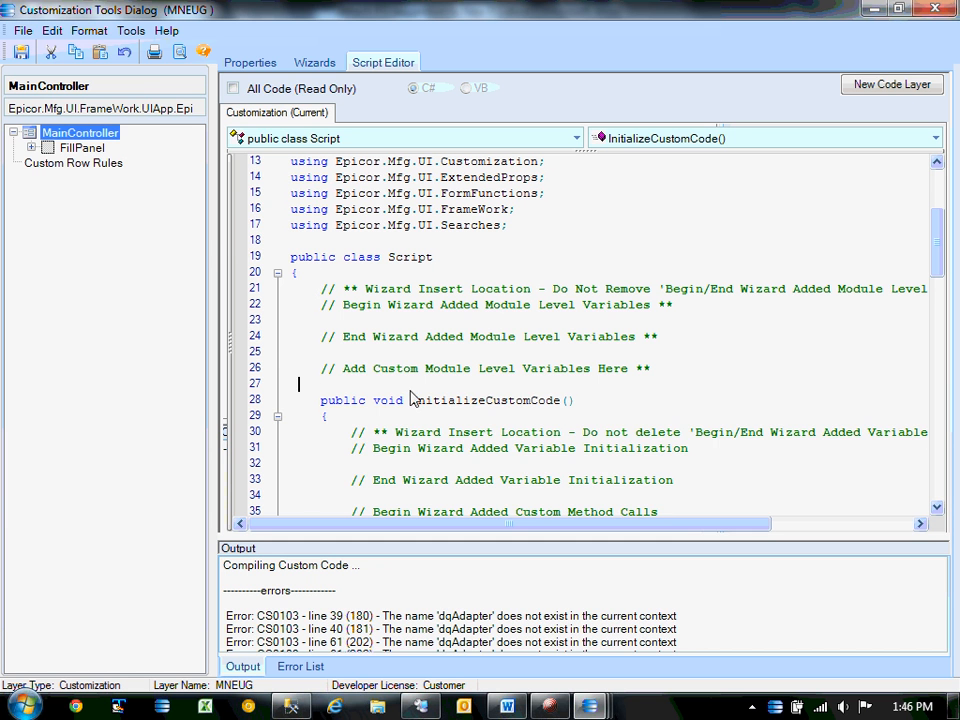
pyautogui.hotkey('ctrl', 'v')
pyautogui.click(131, 30)
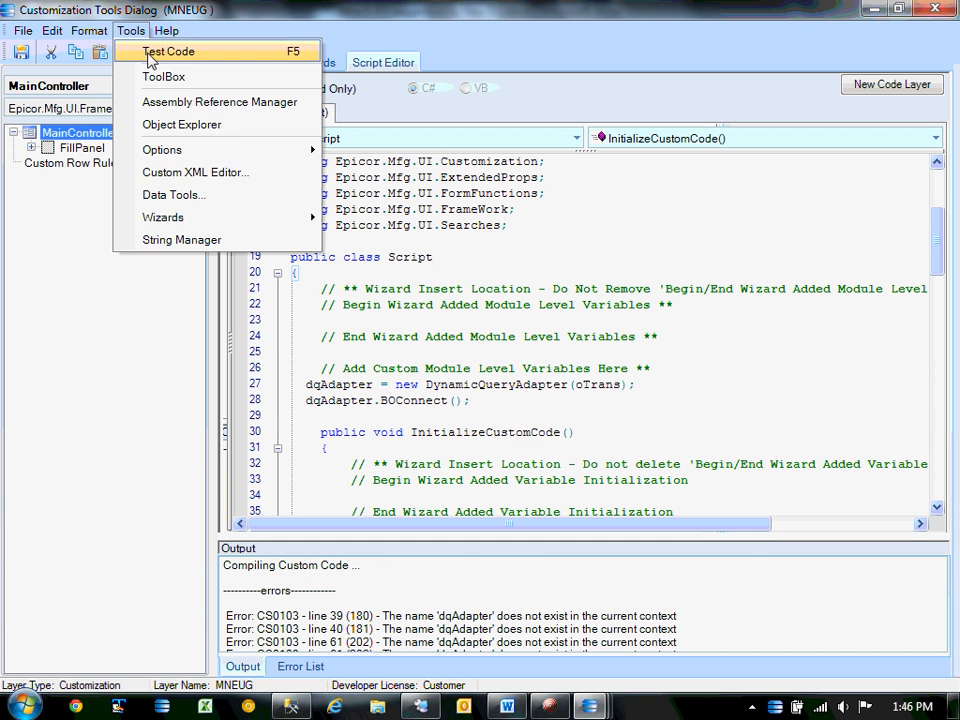
pyautogui.click(148, 52)
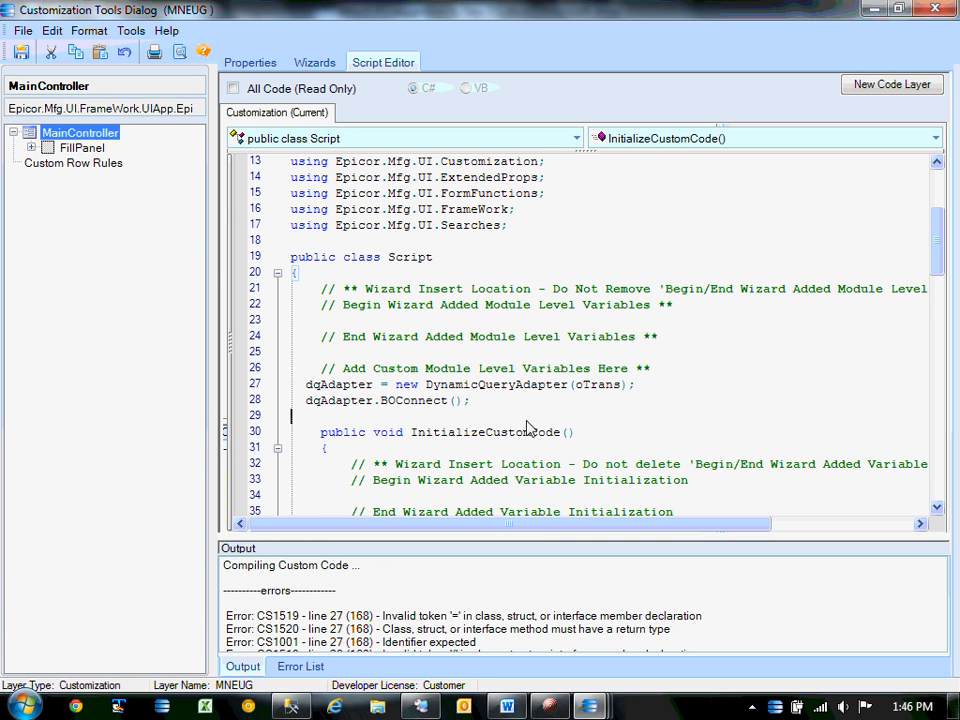
# Review the compile errors, delete the misplaced dqAdapter lines, and save the customization.
pyautogui.click(487, 601)
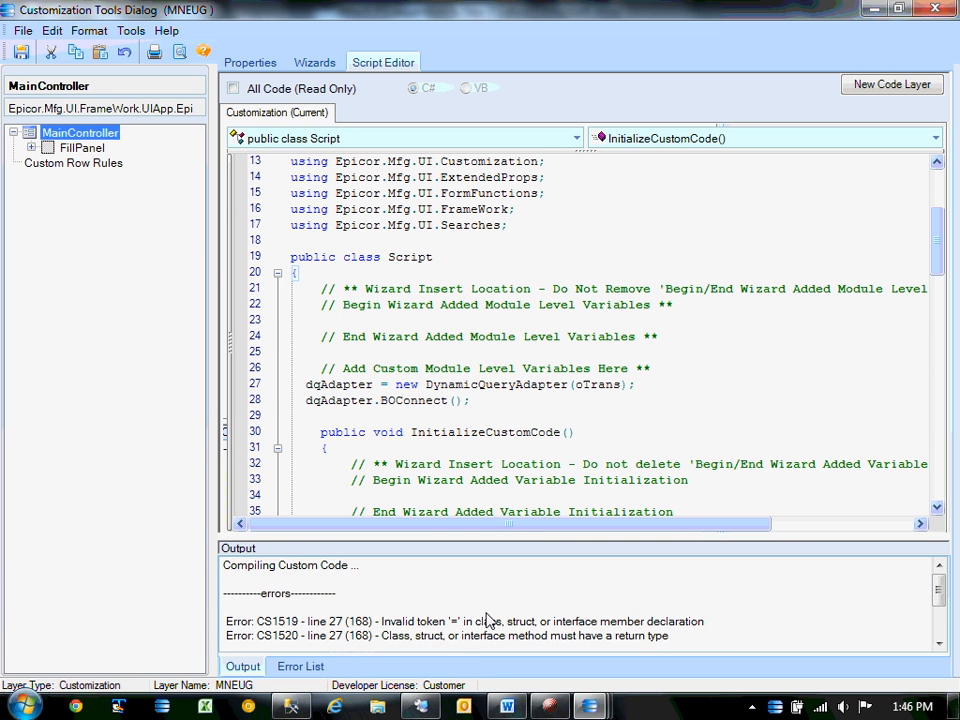
pyautogui.scroll(-1, 487, 621)
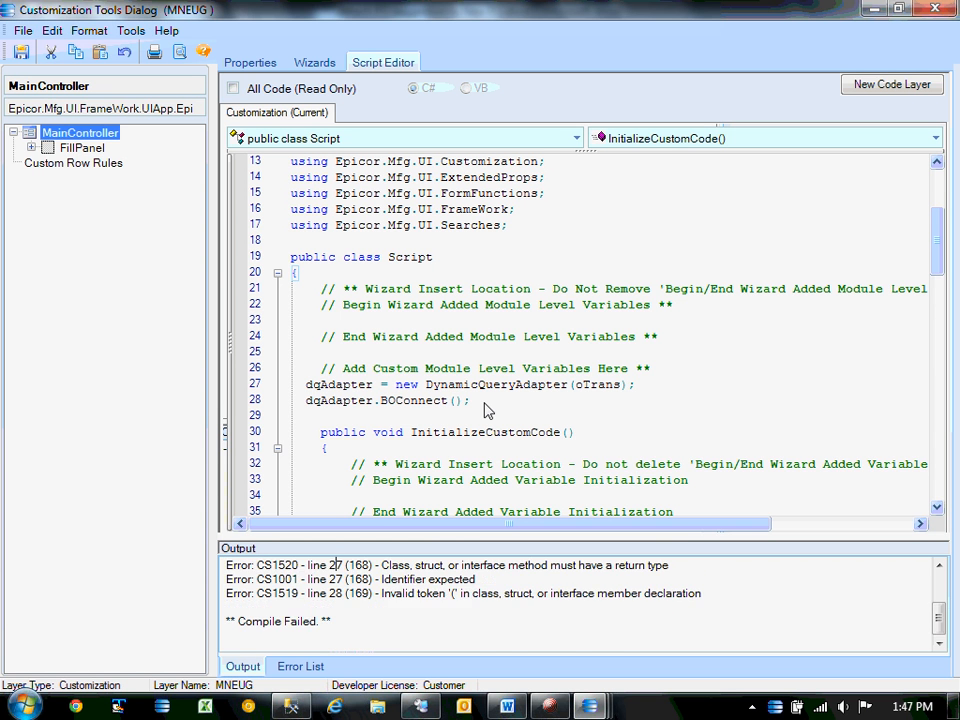
pyautogui.scroll(-6, 485, 408)
pyautogui.scroll(-5, 485, 410)
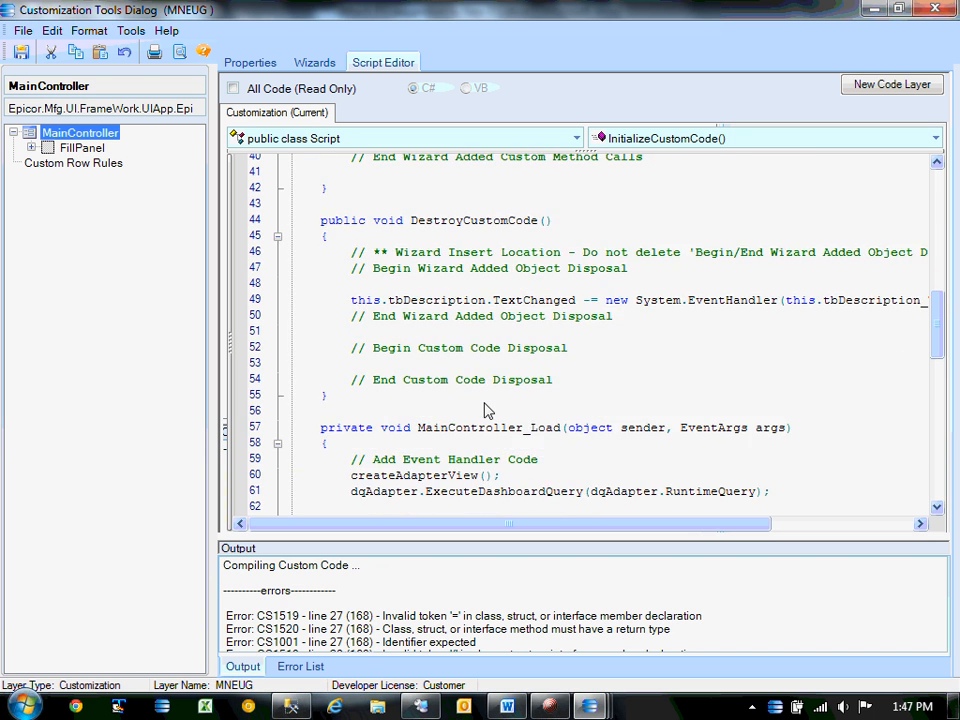
pyautogui.scroll(-3, 485, 410)
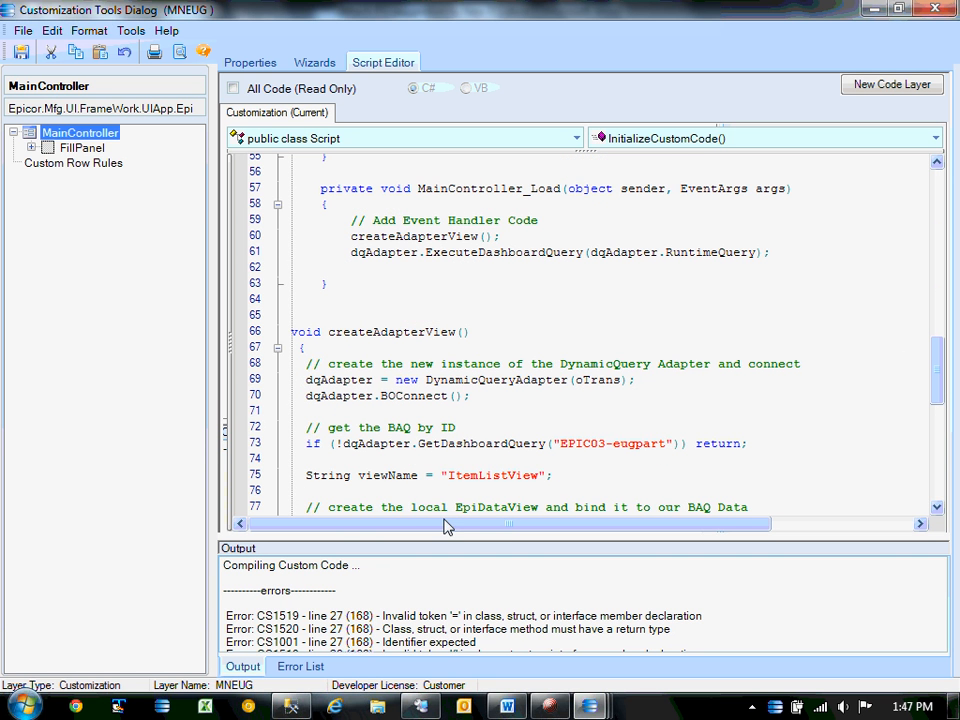
pyautogui.scroll(9, 340, 296)
pyautogui.scroll(4, 340, 296)
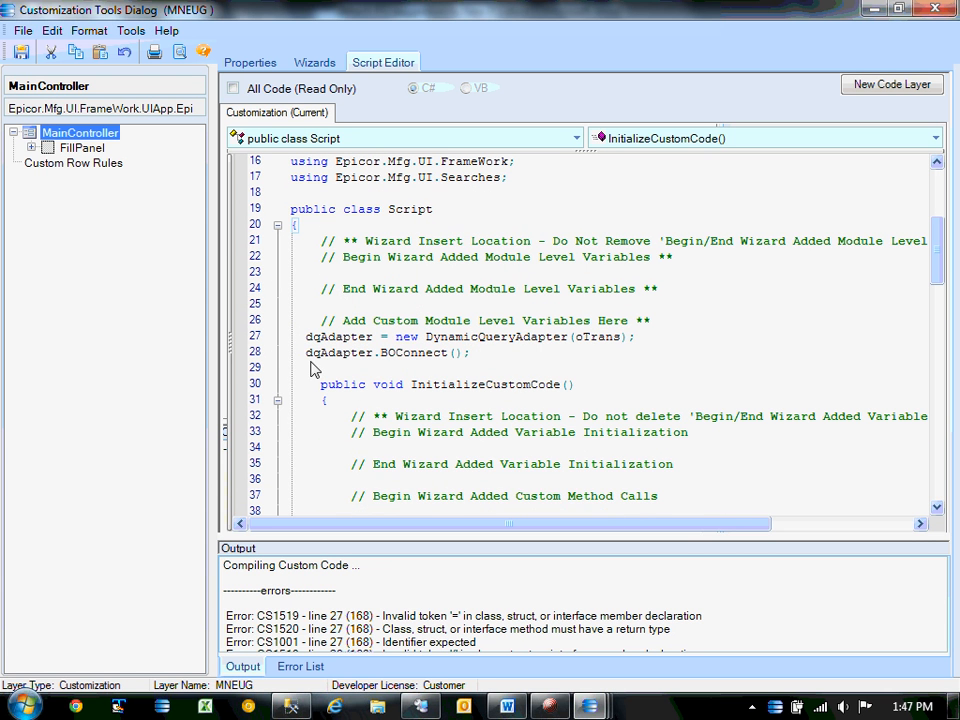
pyautogui.moveTo(296, 343); pyautogui.dragTo(294, 376)
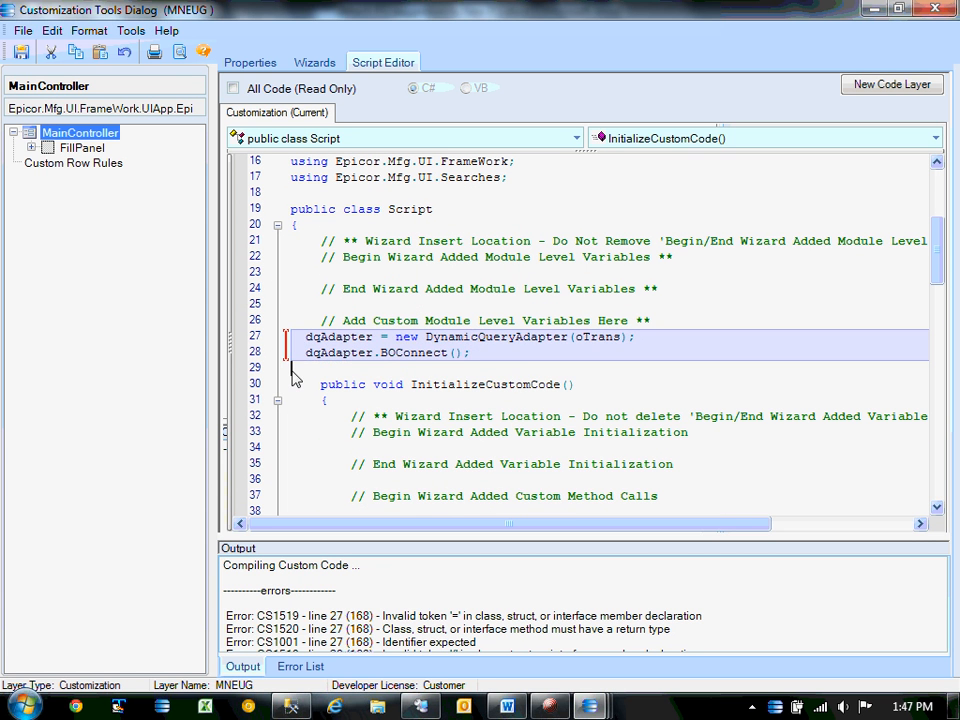
pyautogui.press('Delete')
pyautogui.click(21, 52)
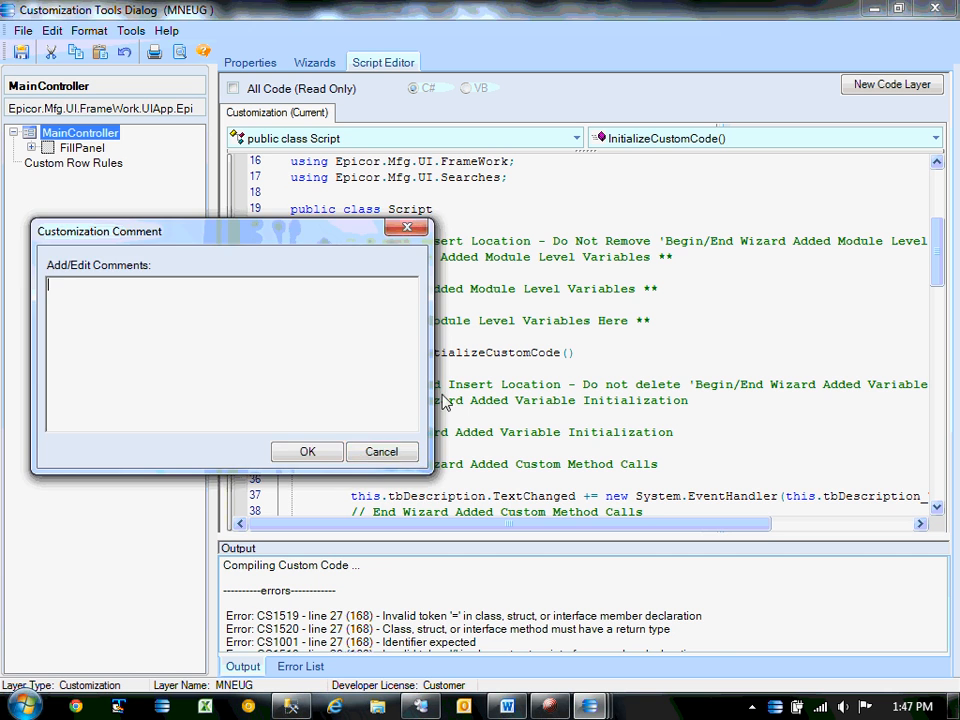
# Save without a comment, then close the customization tools and the SearchBase form.
pyautogui.click(306, 450)
pyautogui.click(935, 8)
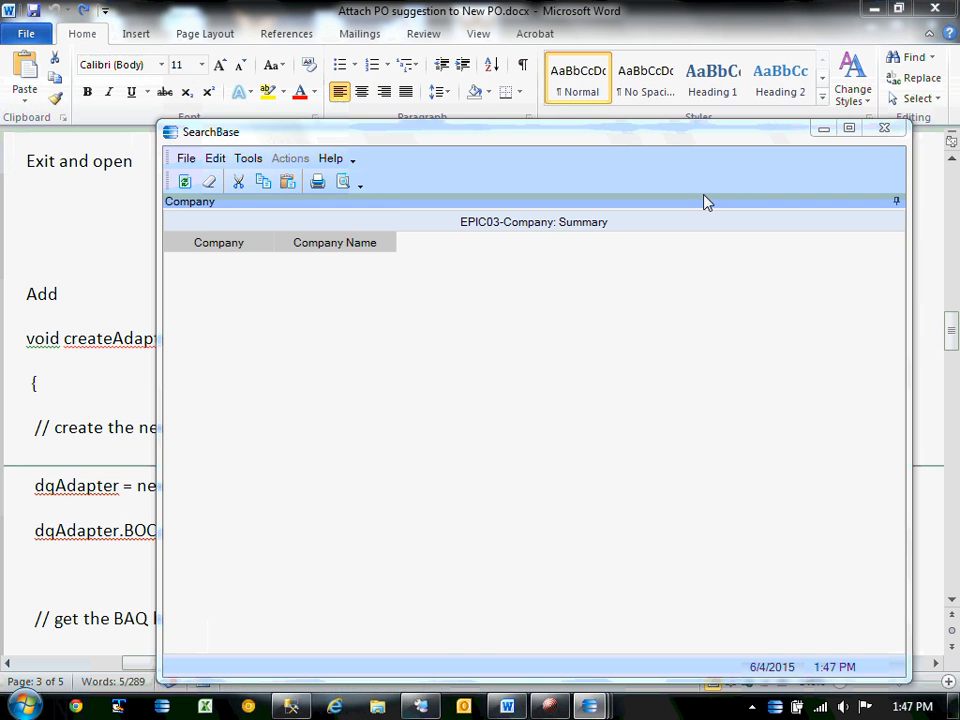
pyautogui.click(876, 139)
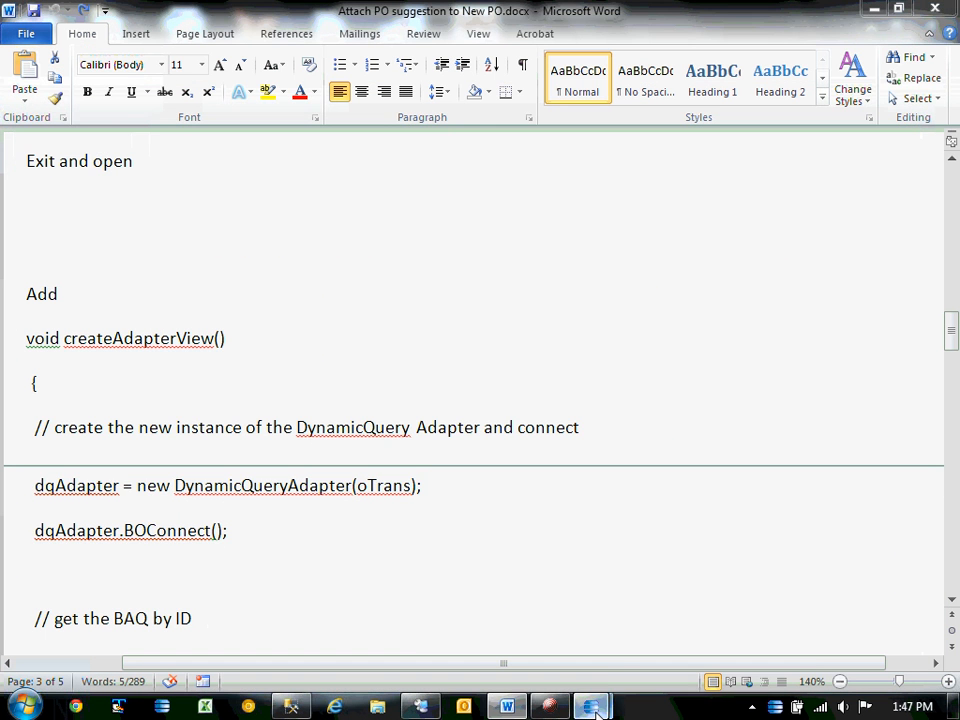
pyautogui.moveTo(590, 706)
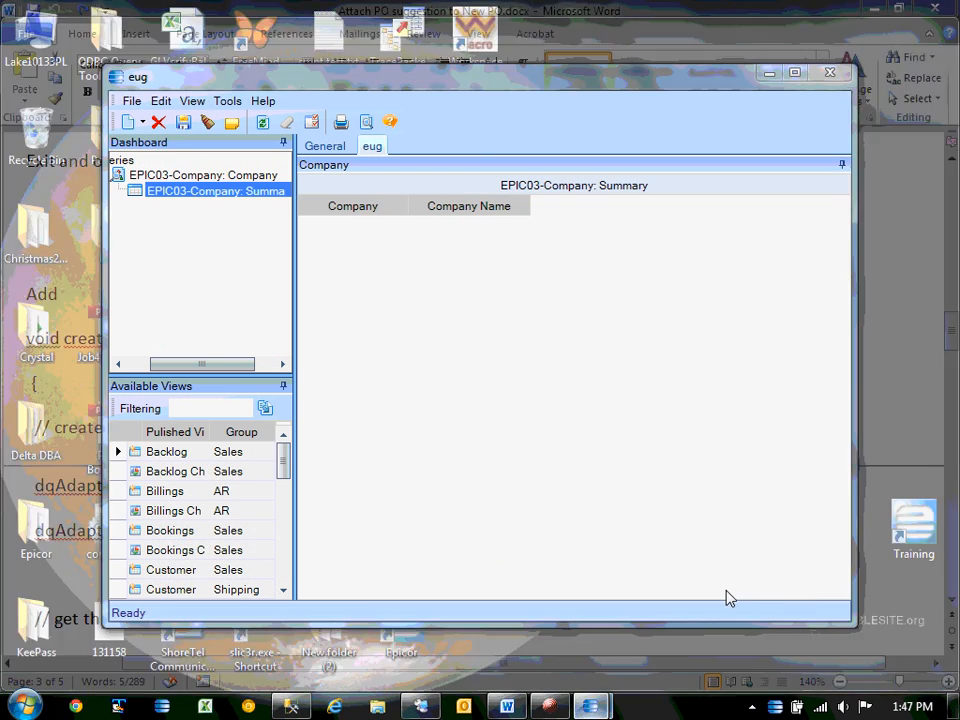
pyautogui.click(727, 598)
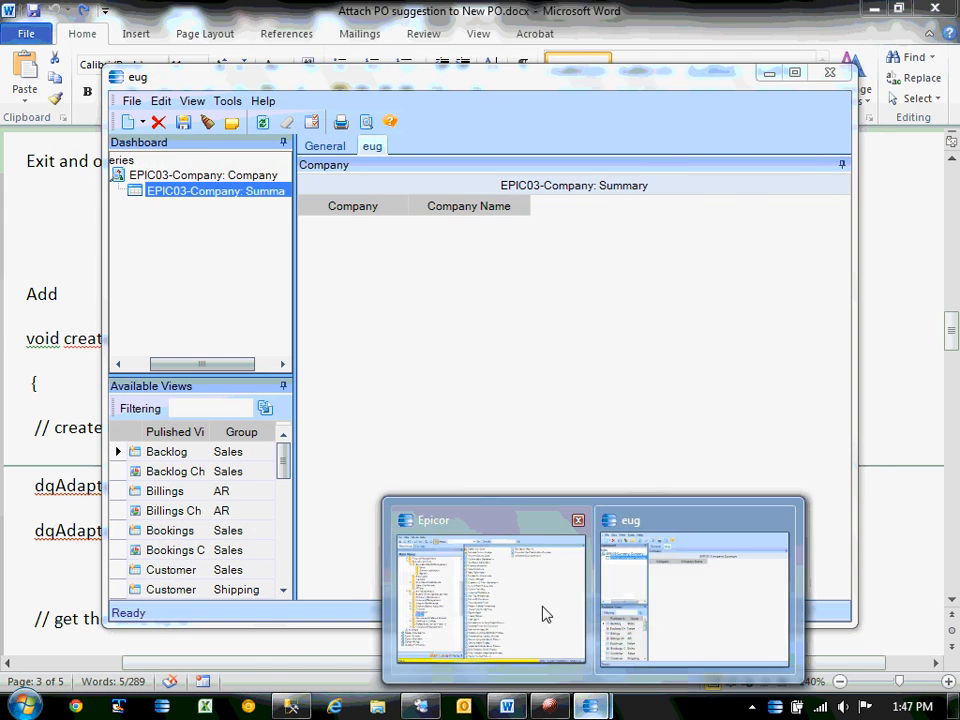
# Launch Dashboard sample with the EUG customization, dismiss the errors, and close the form.
pyautogui.click(542, 615)
pyautogui.click(372, 115)
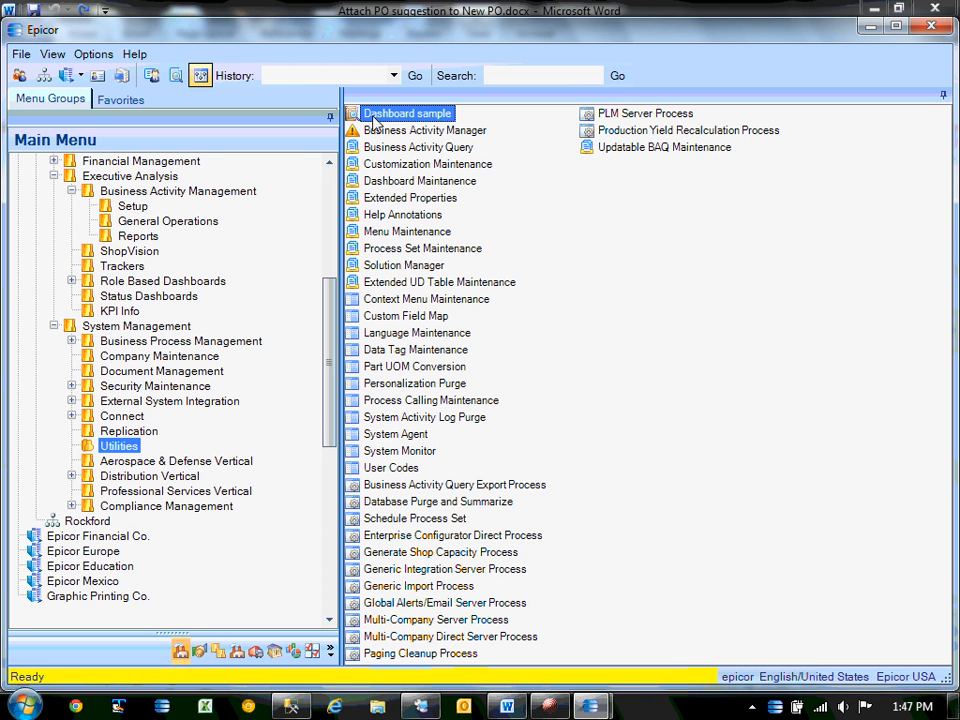
pyautogui.doubleClick(356, 290)
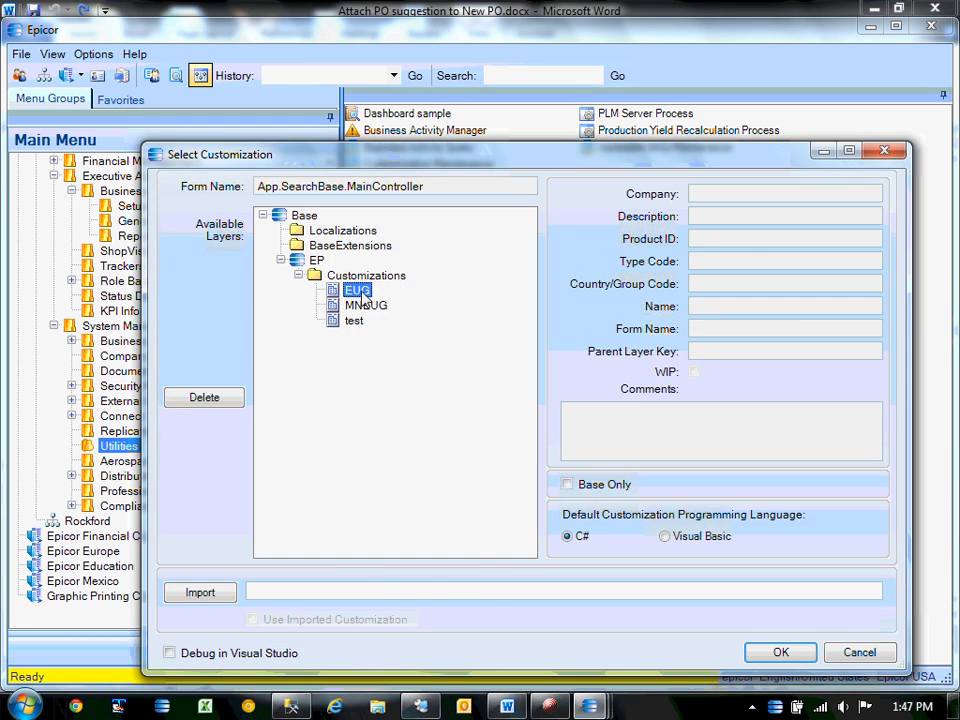
pyautogui.click(673, 437)
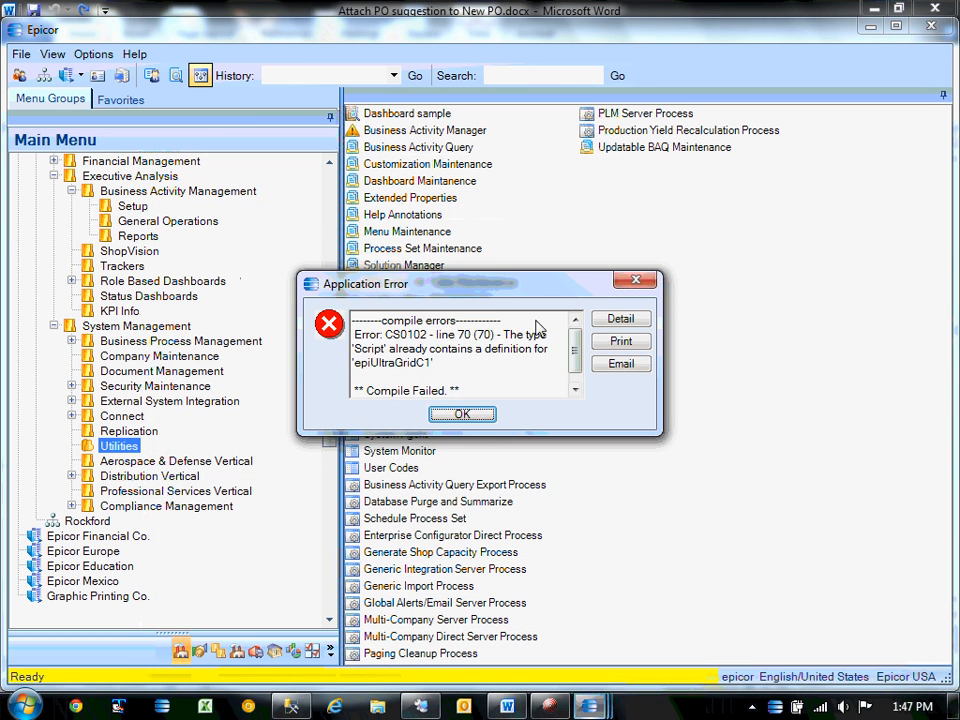
pyautogui.click(461, 413)
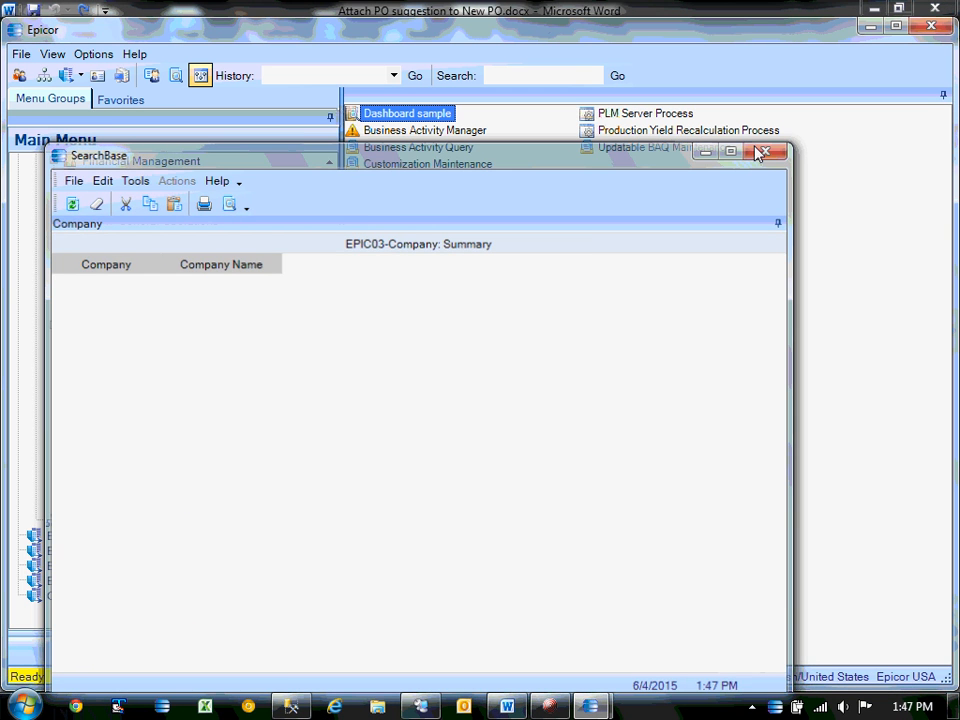
pyautogui.click(762, 152)
# Load Dashboard sample under the test layer and select its dqAdapter and epiDataView declarations in the script.
pyautogui.doubleClick(368, 117)
pyautogui.click(264, 228)
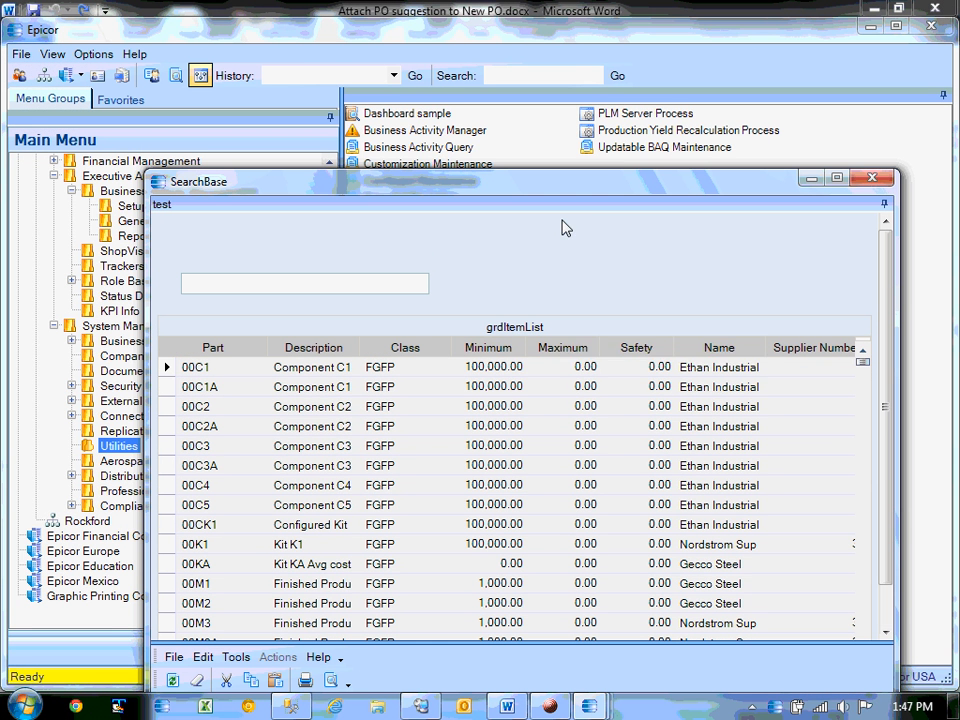
pyautogui.rightClick(564, 228)
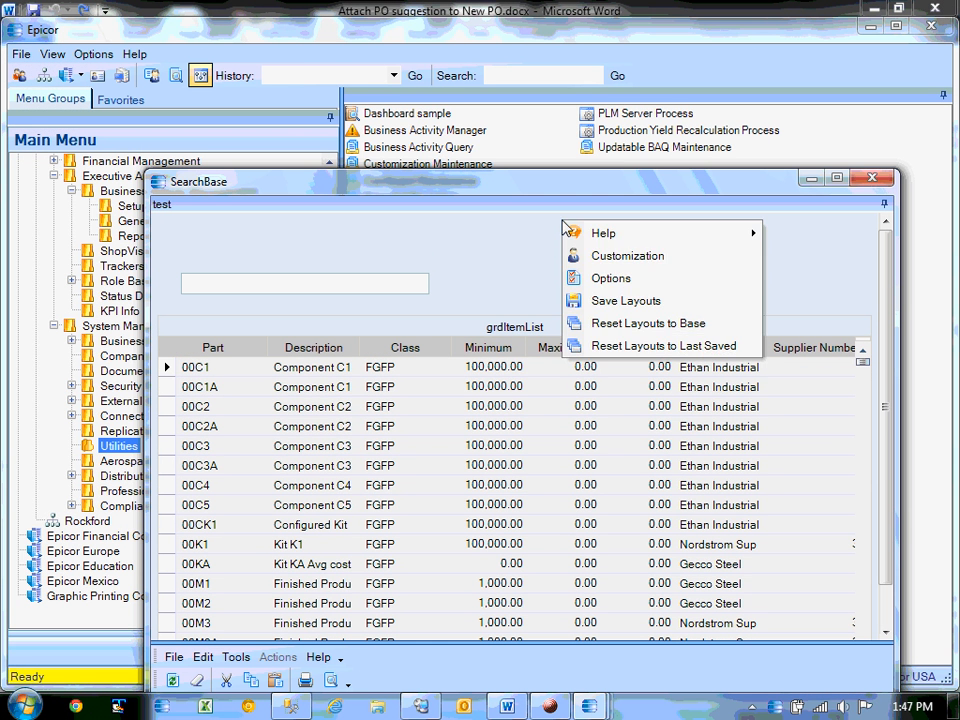
pyautogui.click(613, 261)
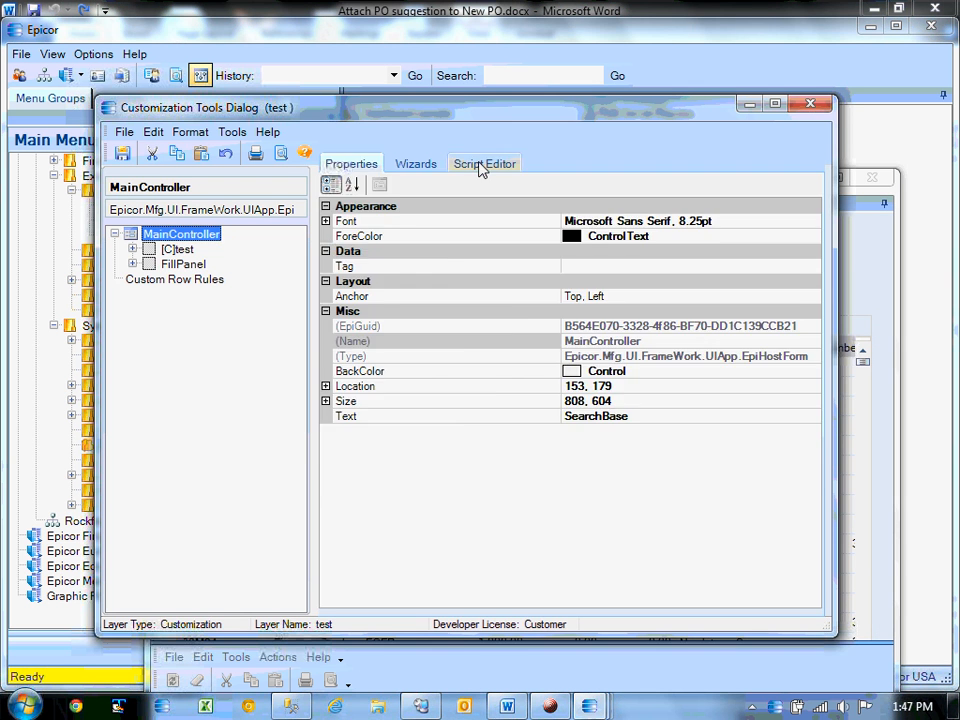
pyautogui.click(482, 164)
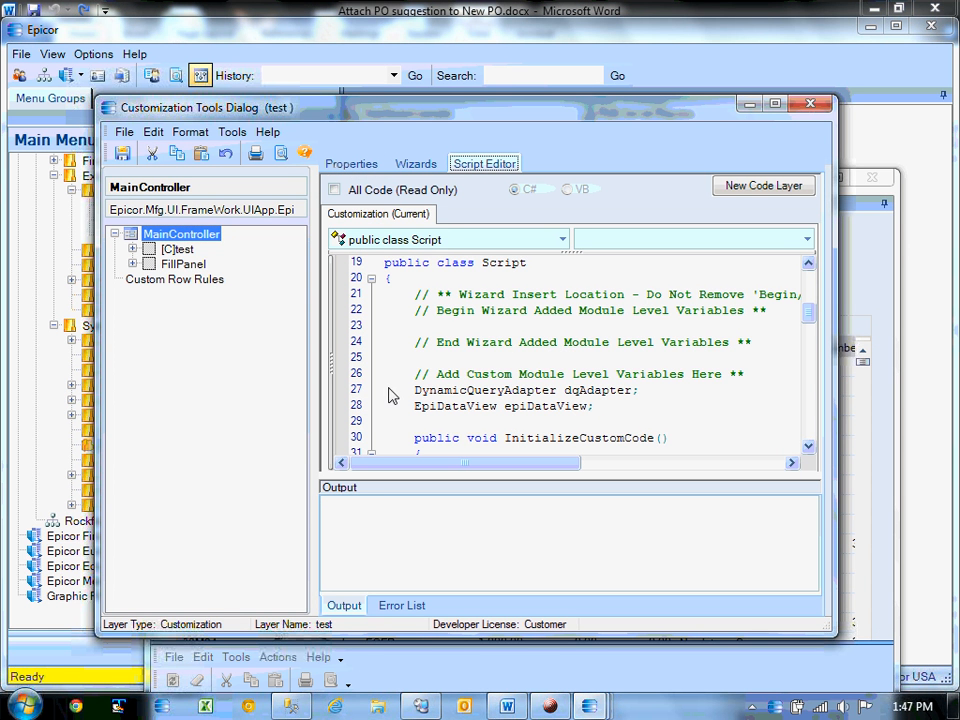
pyautogui.moveTo(390, 396); pyautogui.dragTo(386, 420)
pyautogui.hotkey('ctrl', 'c')
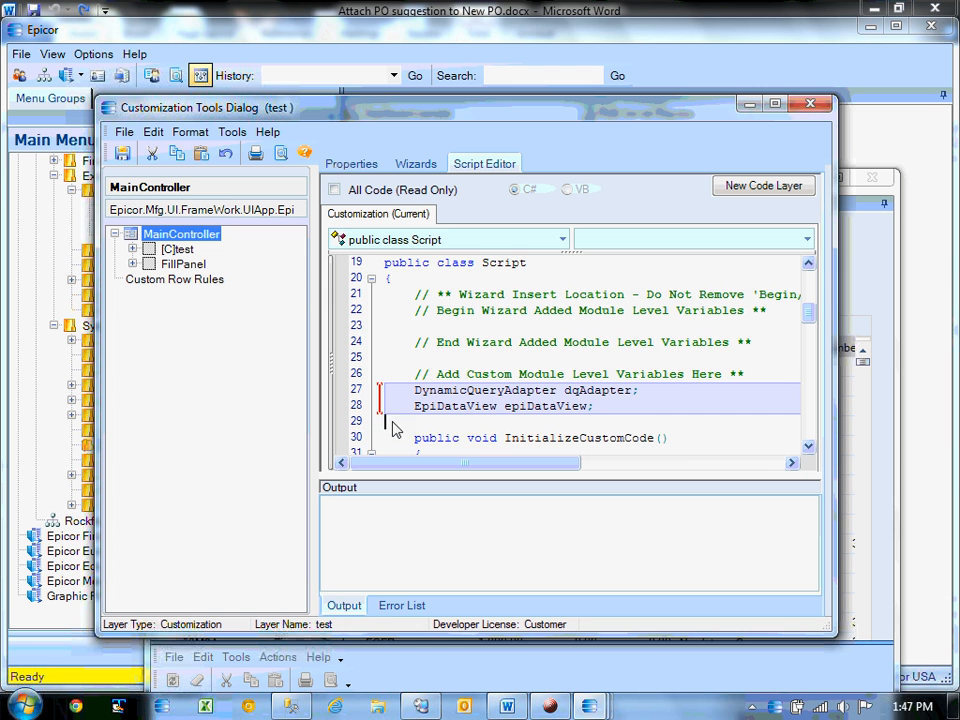
# Close the customization tools and SearchBase form, discarding changes to the test layer.
pyautogui.click(813, 102)
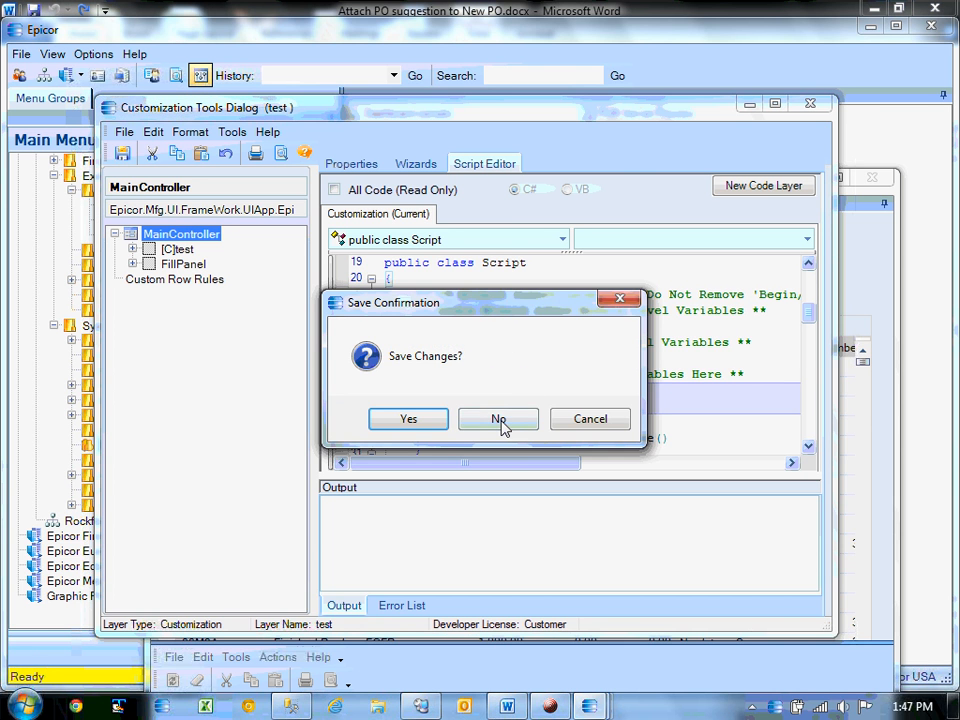
pyautogui.click(503, 422)
pyautogui.click(871, 180)
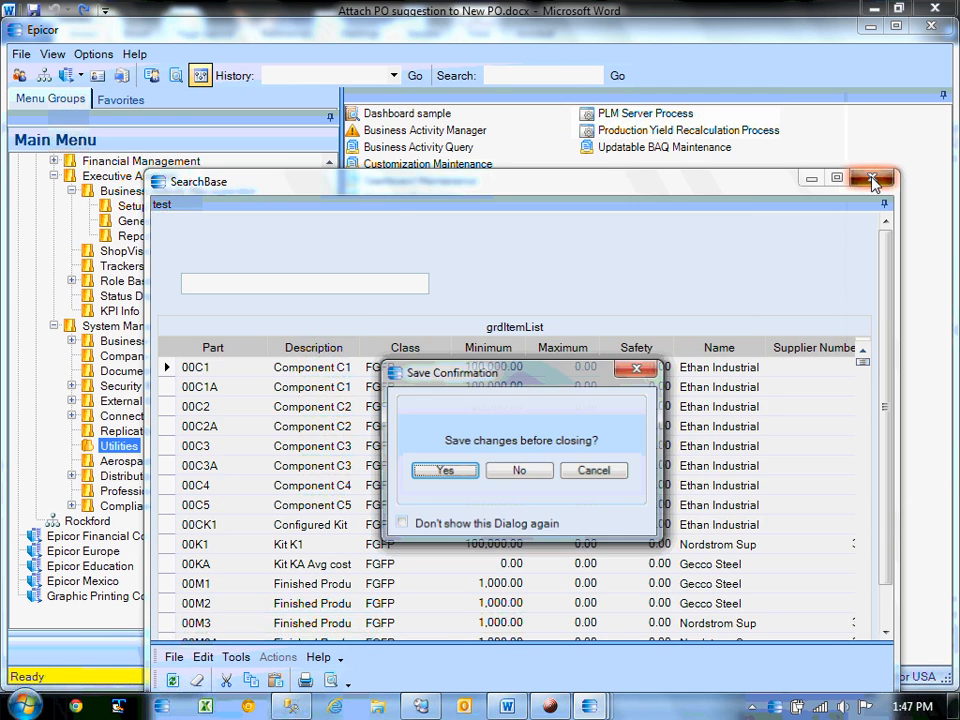
pyautogui.click(520, 472)
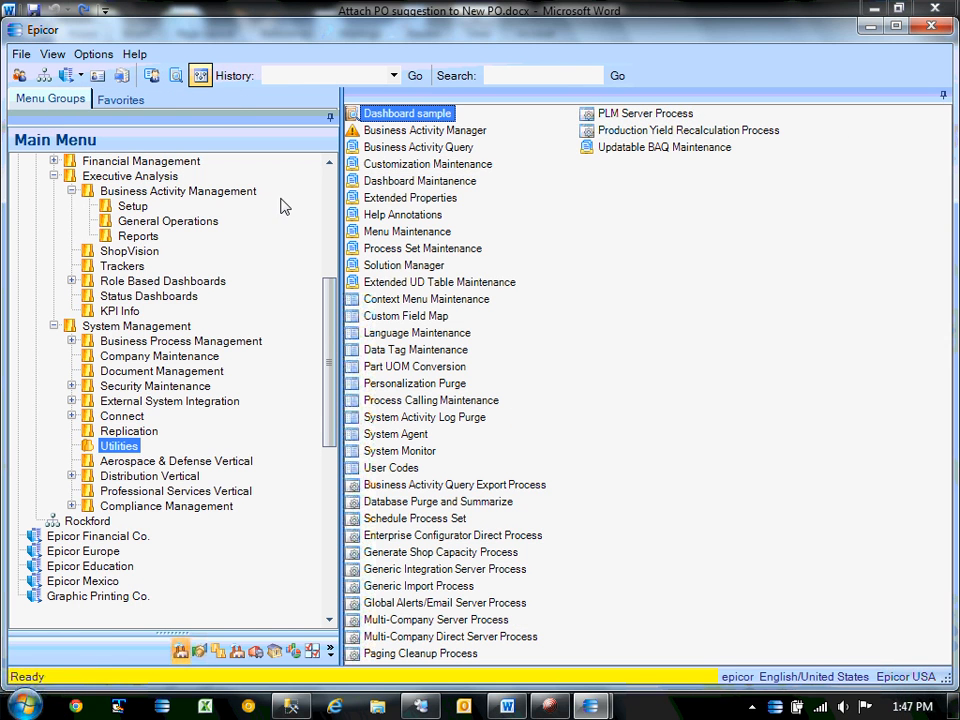
# Reopen Dashboard sample under MNEUG, dismiss the compile error, and open its customization tools.
pyautogui.doubleClick(435, 112)
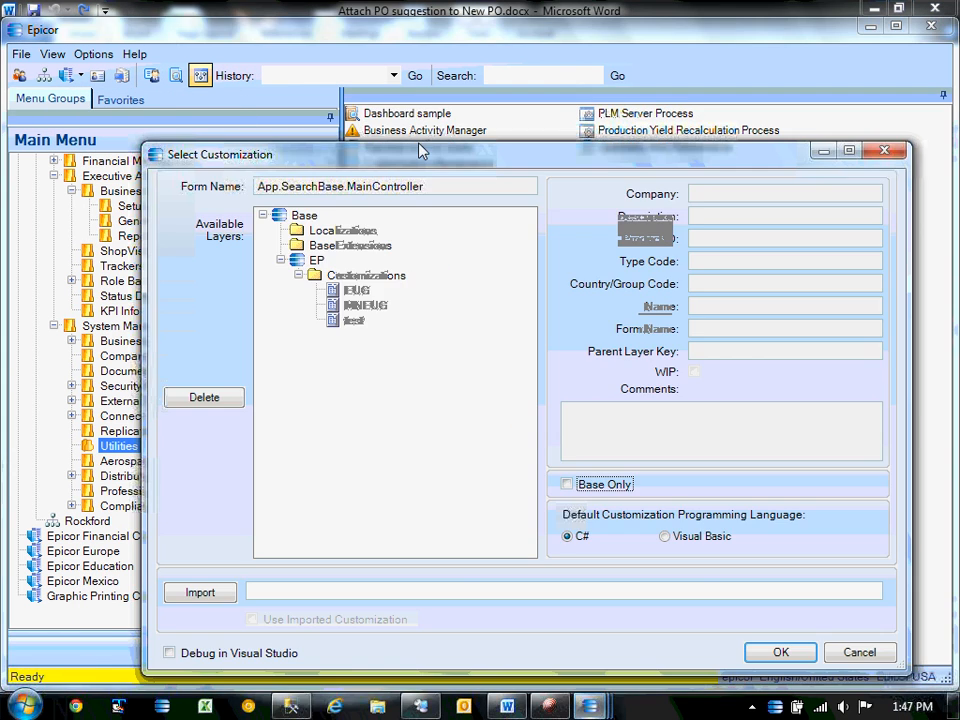
pyautogui.doubleClick(366, 305)
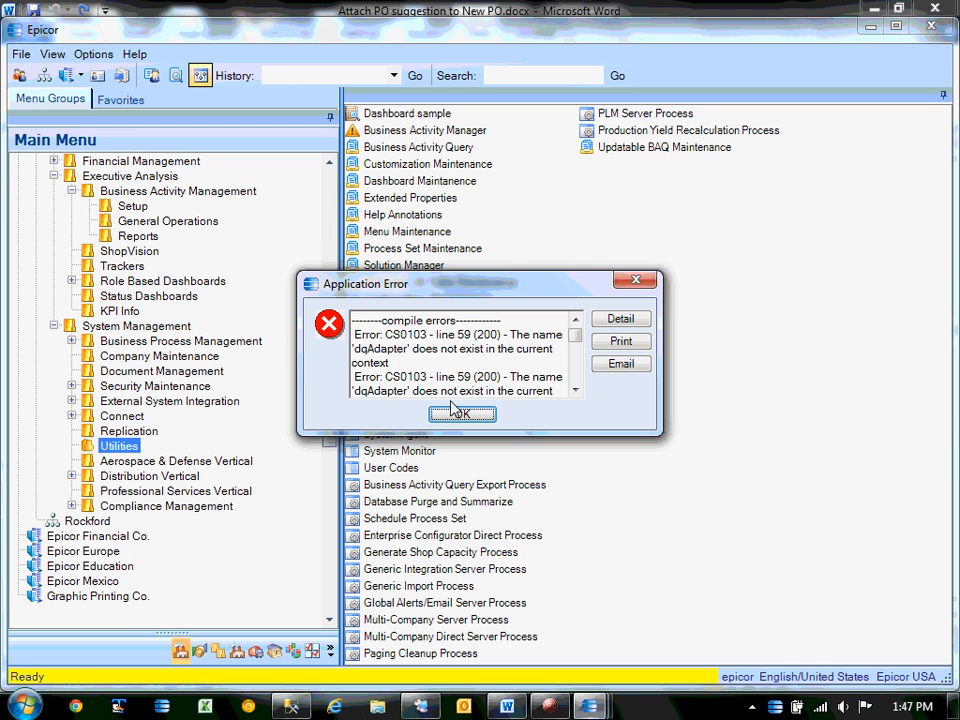
pyautogui.click(461, 413)
pyautogui.moveTo(638, 208); pyautogui.dragTo(400, 145)
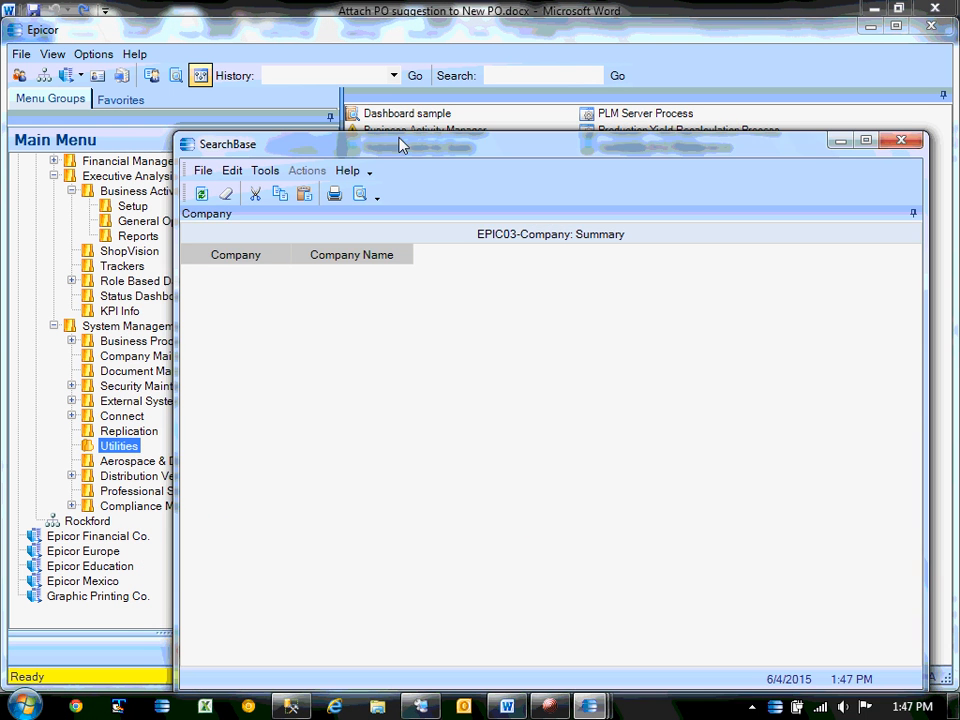
pyautogui.rightClick(504, 189)
pyautogui.click(566, 220)
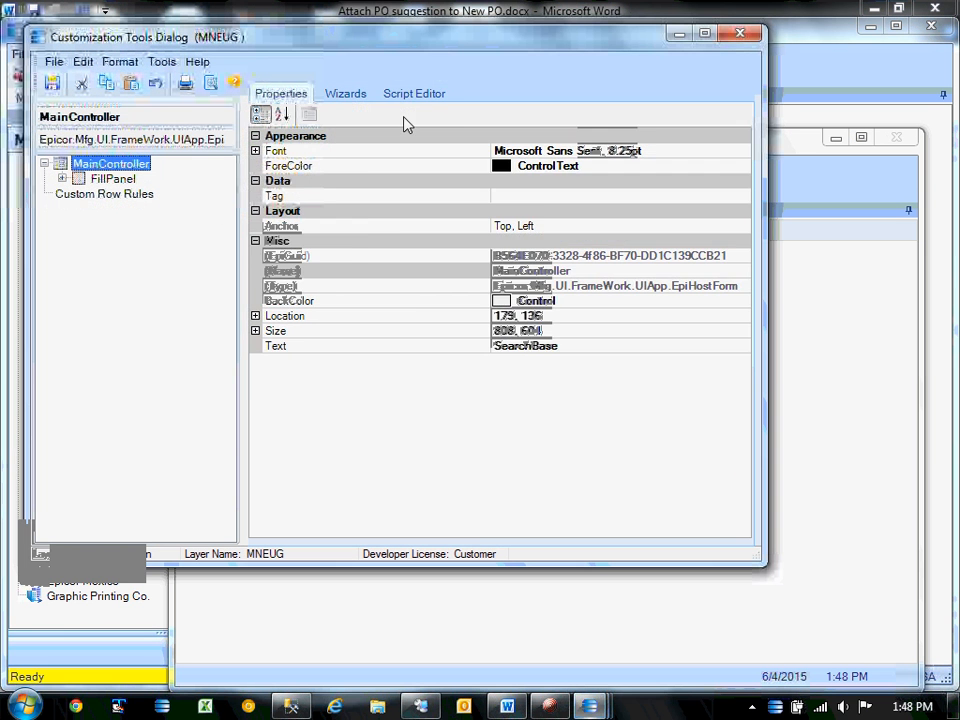
# Paste the dqAdapter and epiDataView declarations at line 27 of the MNEUG script and test-compile.
pyautogui.click(414, 93)
pyautogui.moveTo(744, 247); pyautogui.dragTo(737, 229)
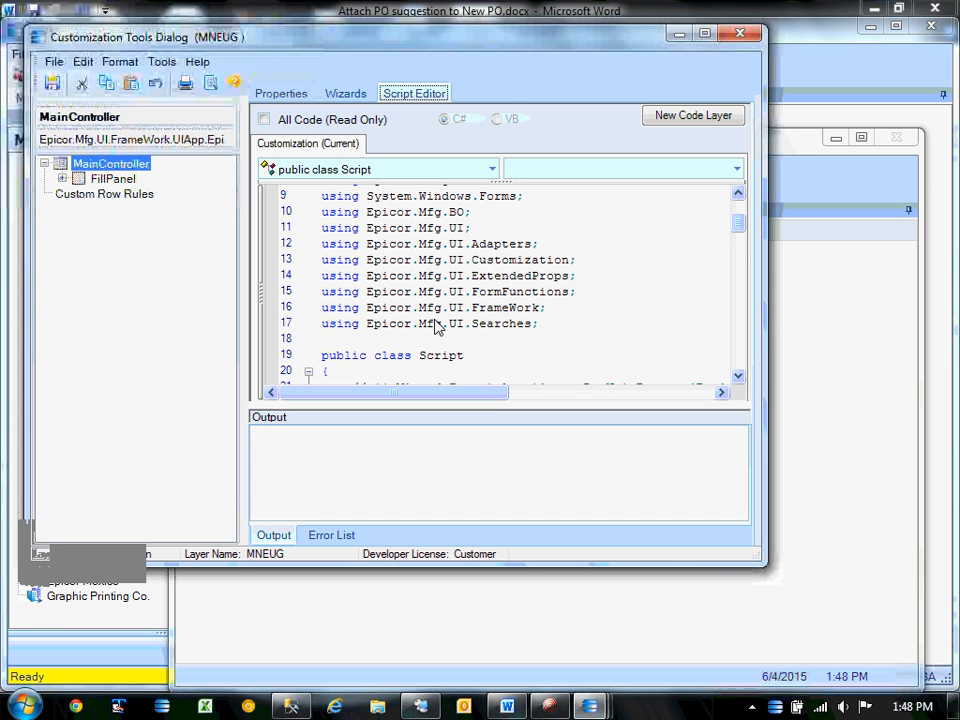
pyautogui.scroll(-1, 443, 348)
pyautogui.scroll(-4, 441, 349)
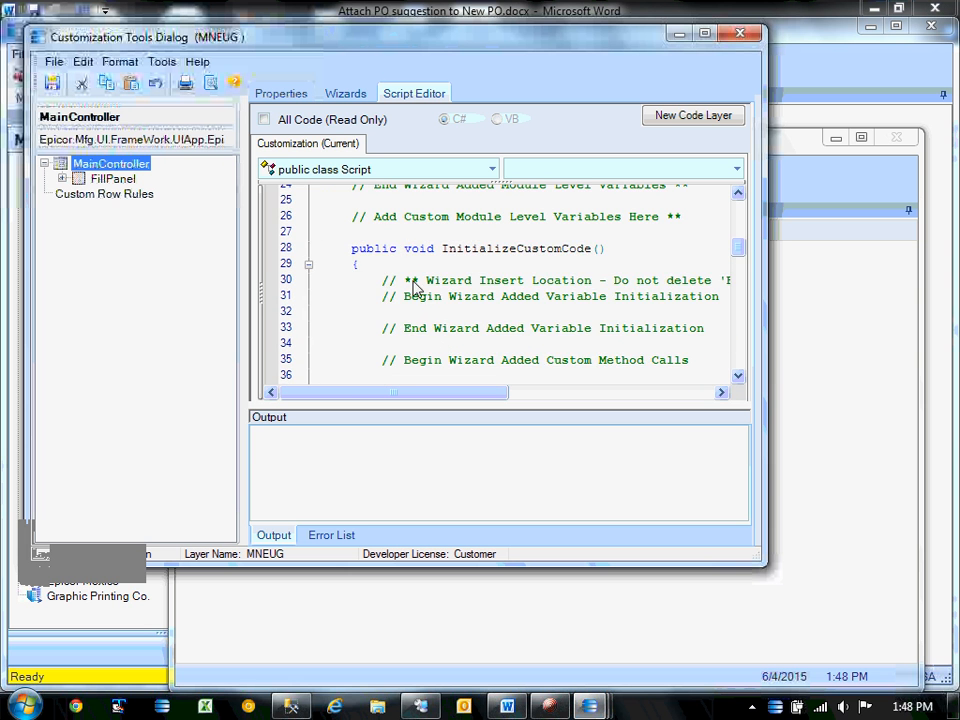
pyautogui.click(439, 238)
pyautogui.hotkey('ctrl', 'v')
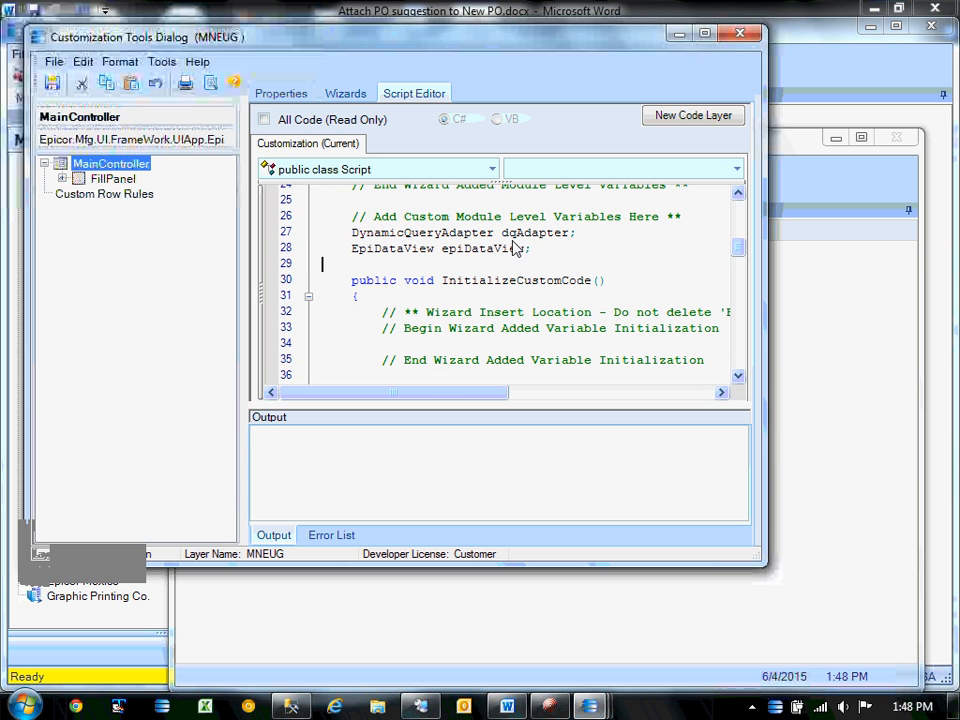
pyautogui.click(163, 64)
pyautogui.click(180, 83)
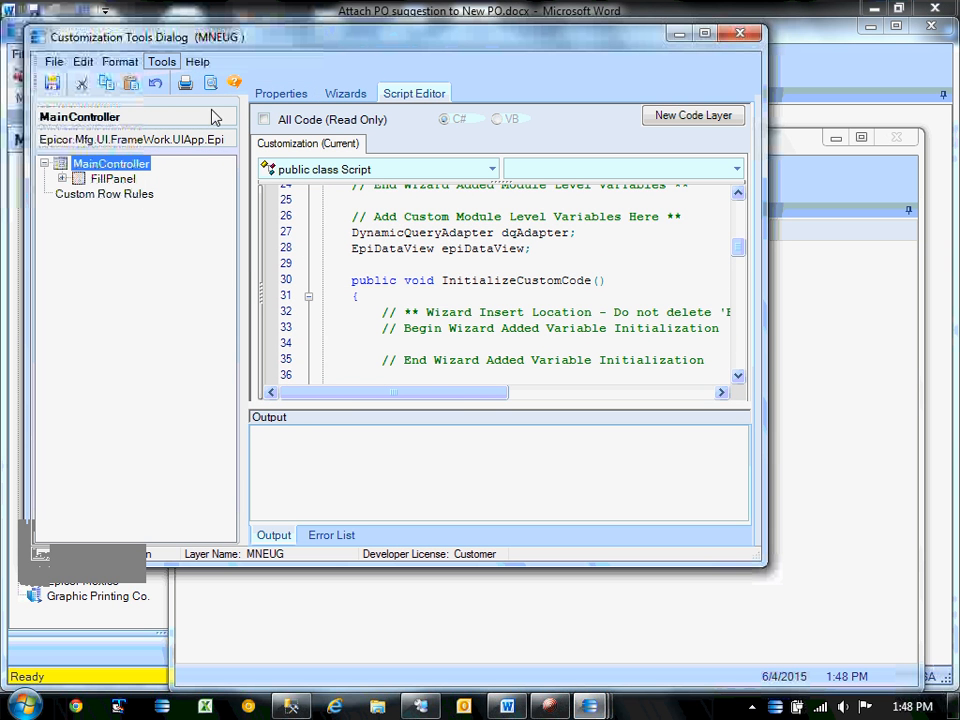
pyautogui.click(533, 232)
pyautogui.doubleClick(405, 230)
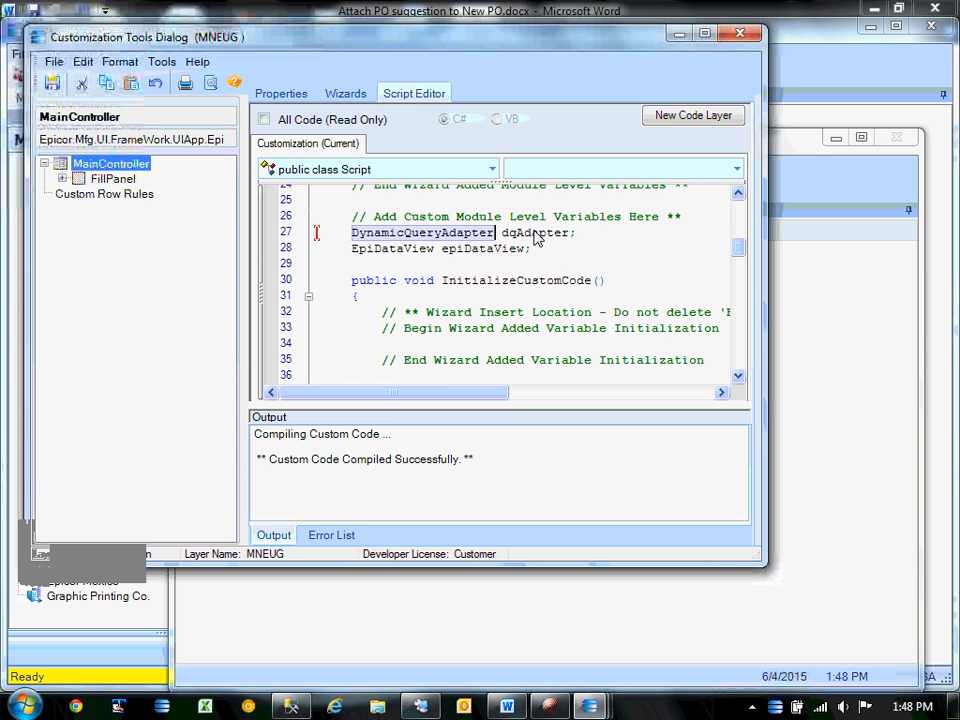
pyautogui.click(536, 239)
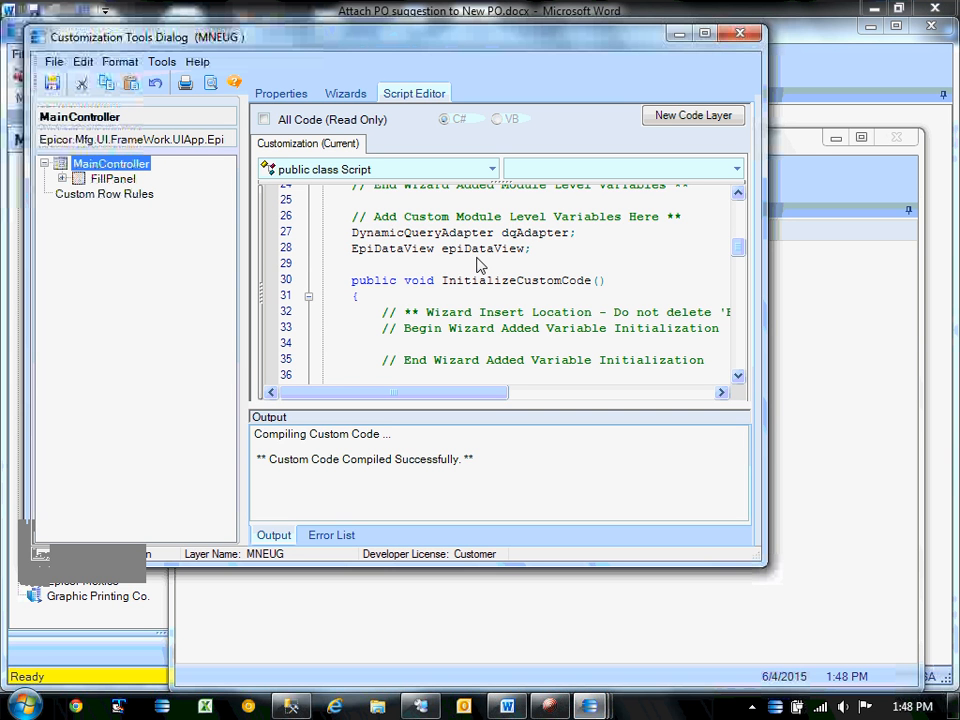
# Save the customization without a comment, then close the tools and the SearchBase dashboard.
pyautogui.click(347, 93)
pyautogui.click(395, 95)
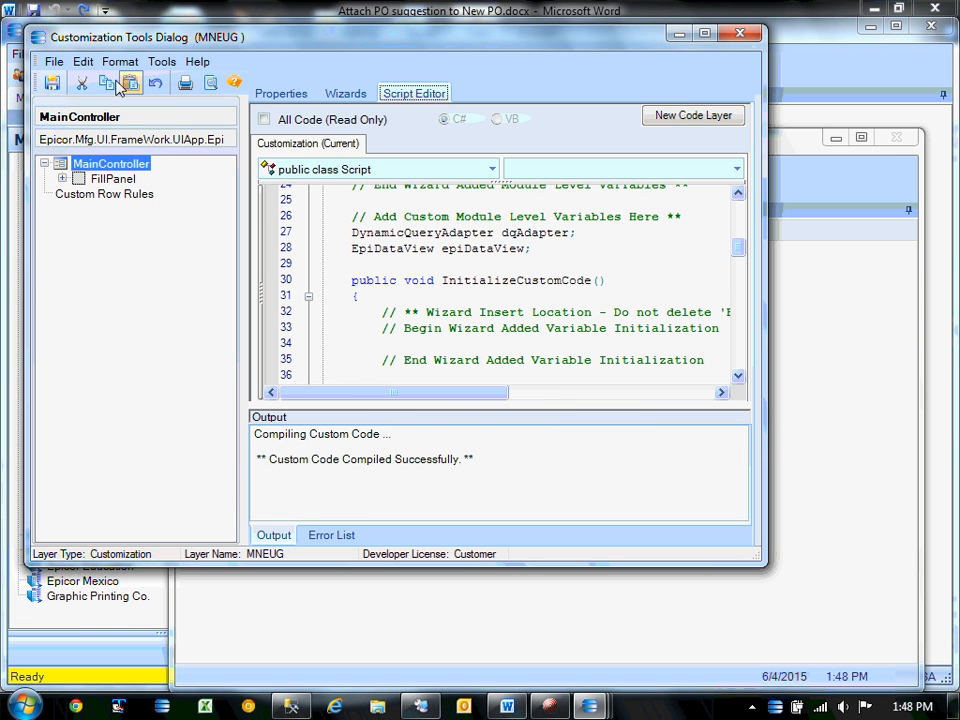
pyautogui.click(52, 84)
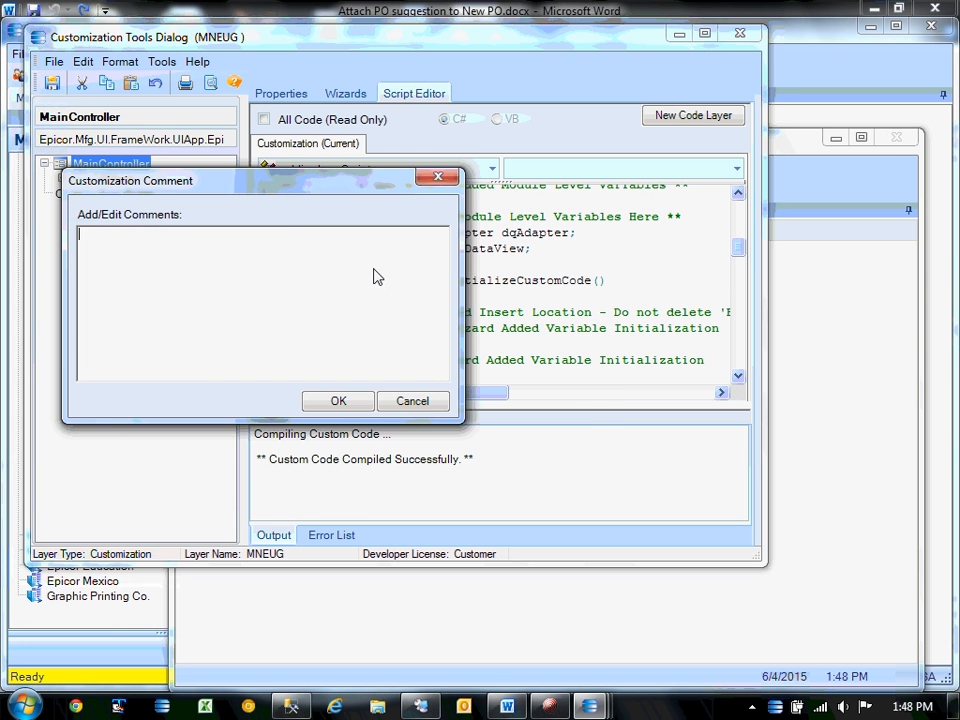
pyautogui.click(340, 402)
pyautogui.click(741, 33)
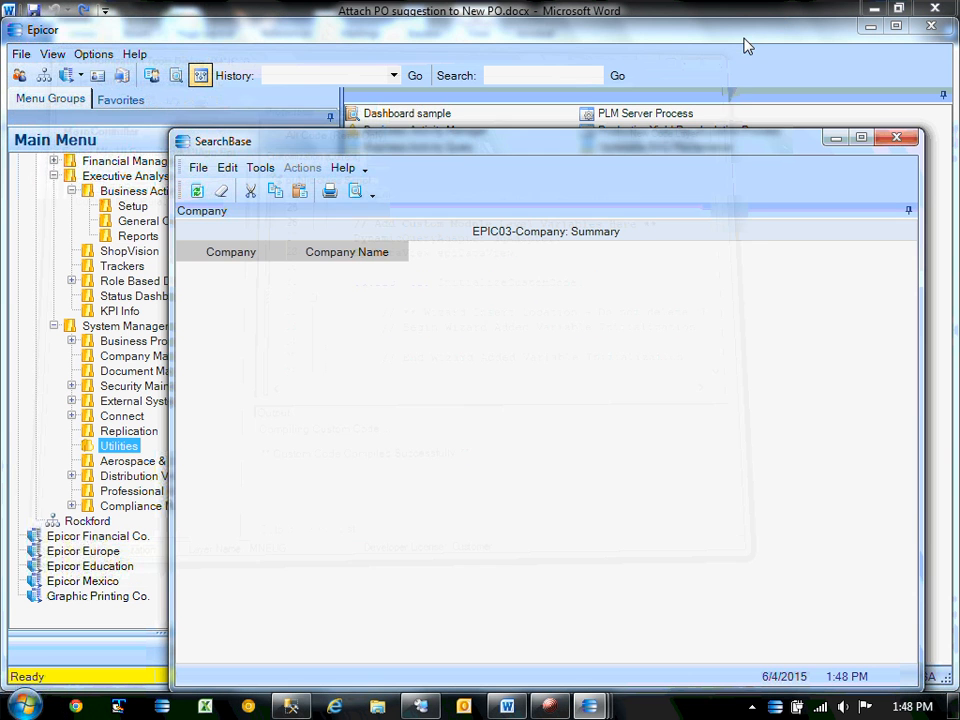
pyautogui.click(900, 142)
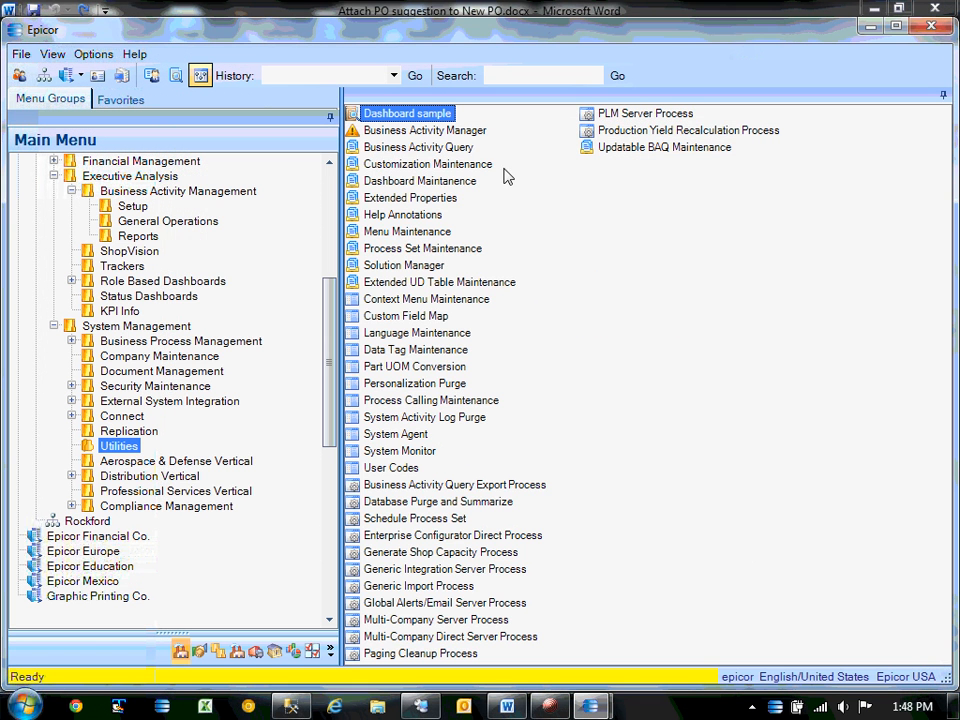
# Launch Dashboard sample with the MNEUG customization and switch to its search panel.
pyautogui.doubleClick(422, 119)
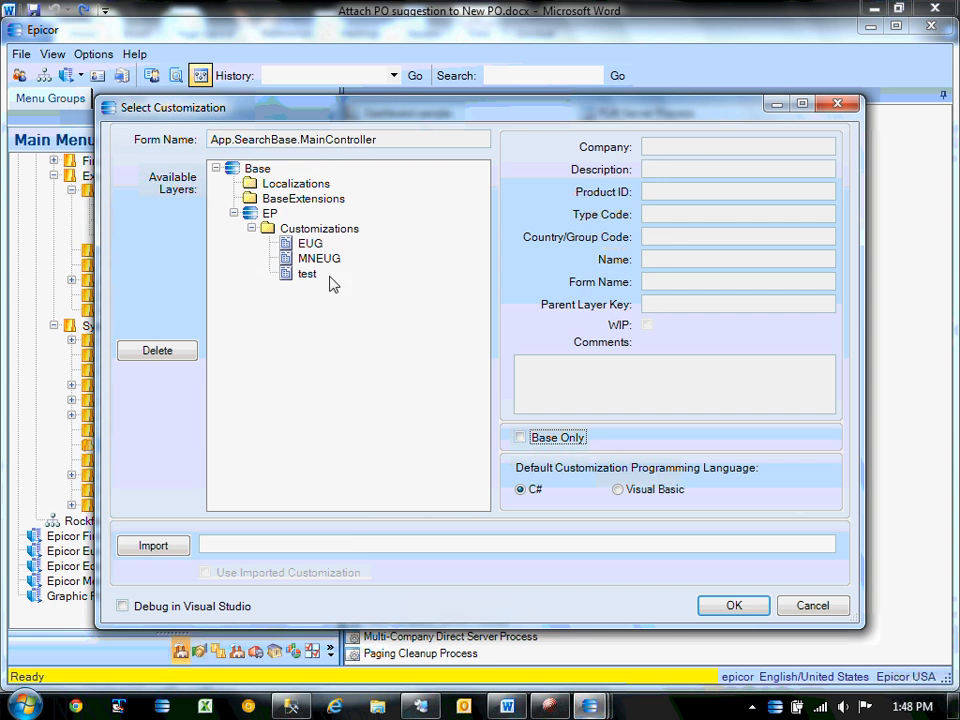
pyautogui.doubleClick(310, 250)
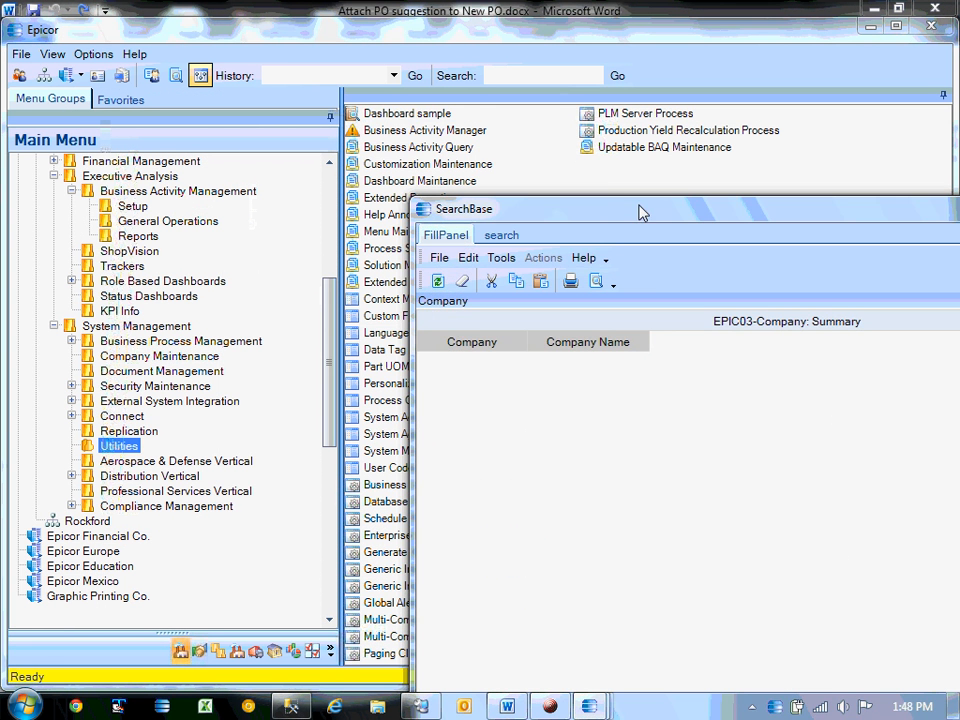
pyautogui.moveTo(641, 213); pyautogui.dragTo(467, 142)
pyautogui.click(322, 167)
pyautogui.moveTo(564, 144); pyautogui.dragTo(400, 71)
# Test the live filter by searching 'component' and 'high', then clear the search box.
pyautogui.click(307, 158)
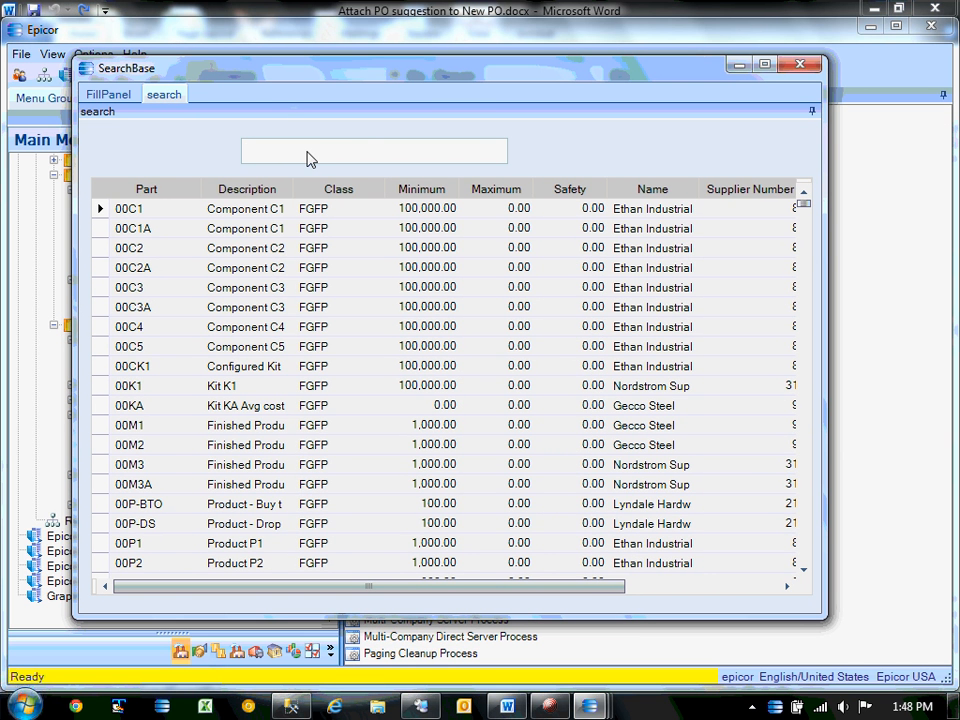
pyautogui.write('com')
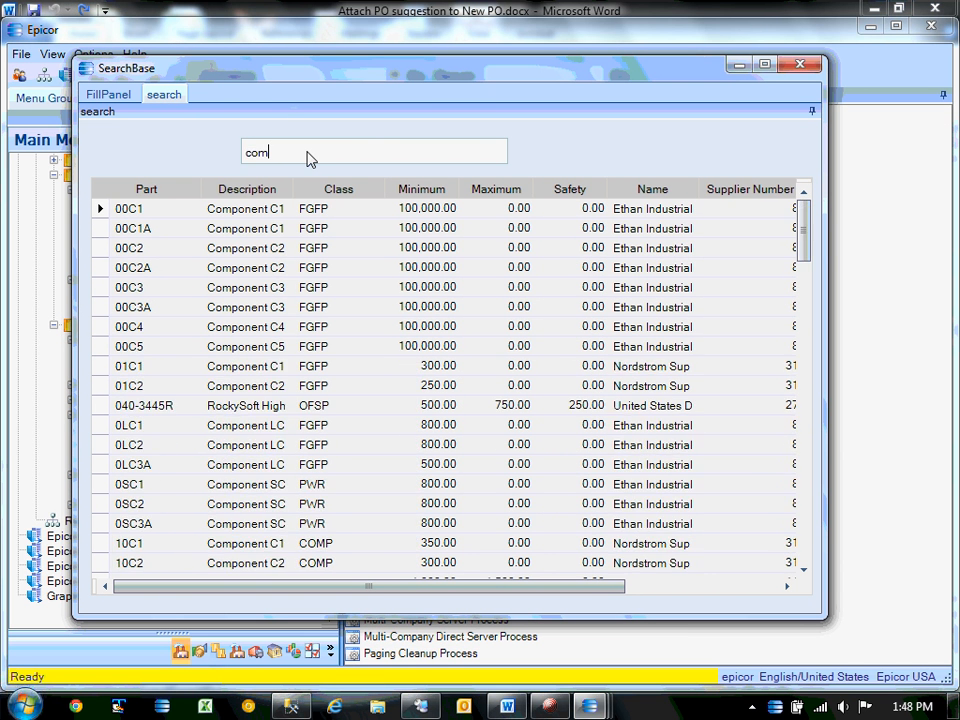
pyautogui.write('ponent')
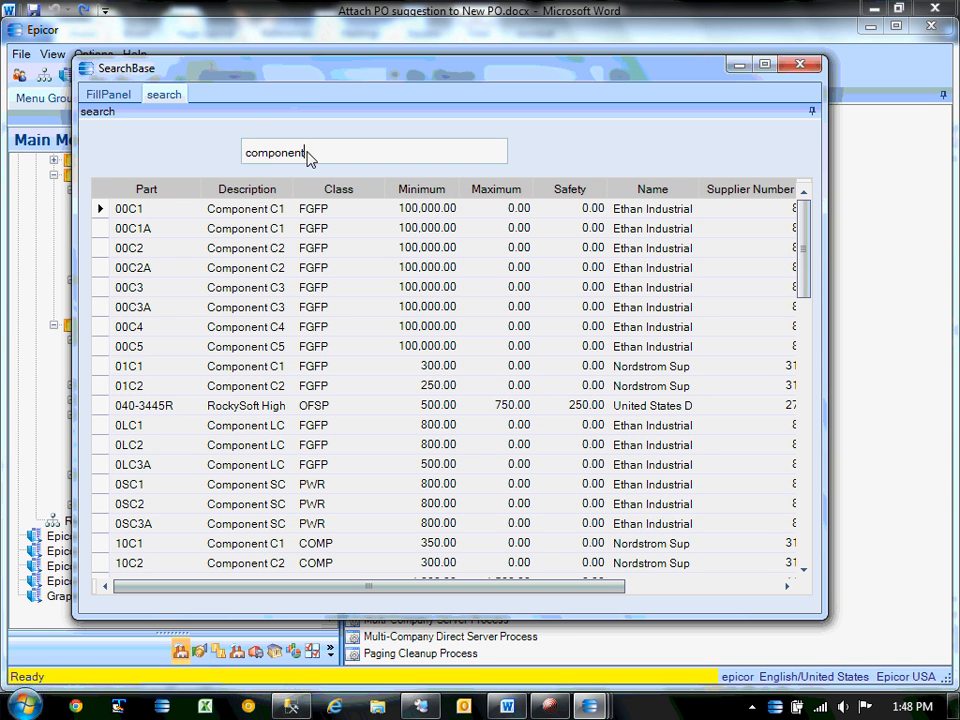
pyautogui.press('BackSpace')
pyautogui.press('BackSpace')
pyautogui.press('BackSpace')
pyautogui.press('BackSpace')
pyautogui.press('BackSpace')
pyautogui.press('BackSpace')
pyautogui.press('BackSpace')
pyautogui.press('BackSpace')
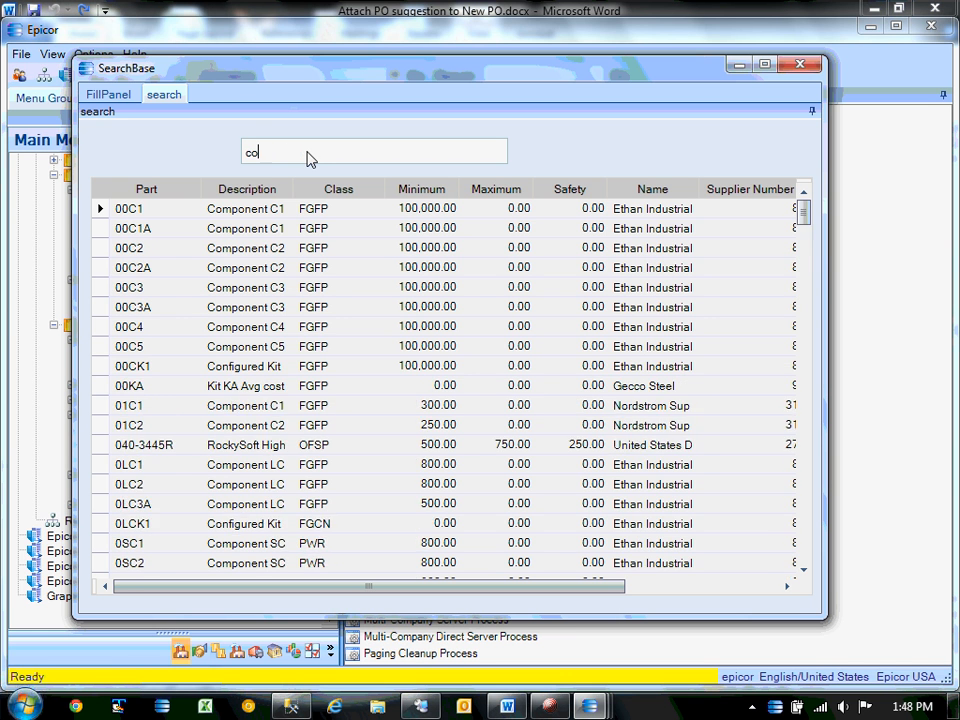
pyautogui.write('high')
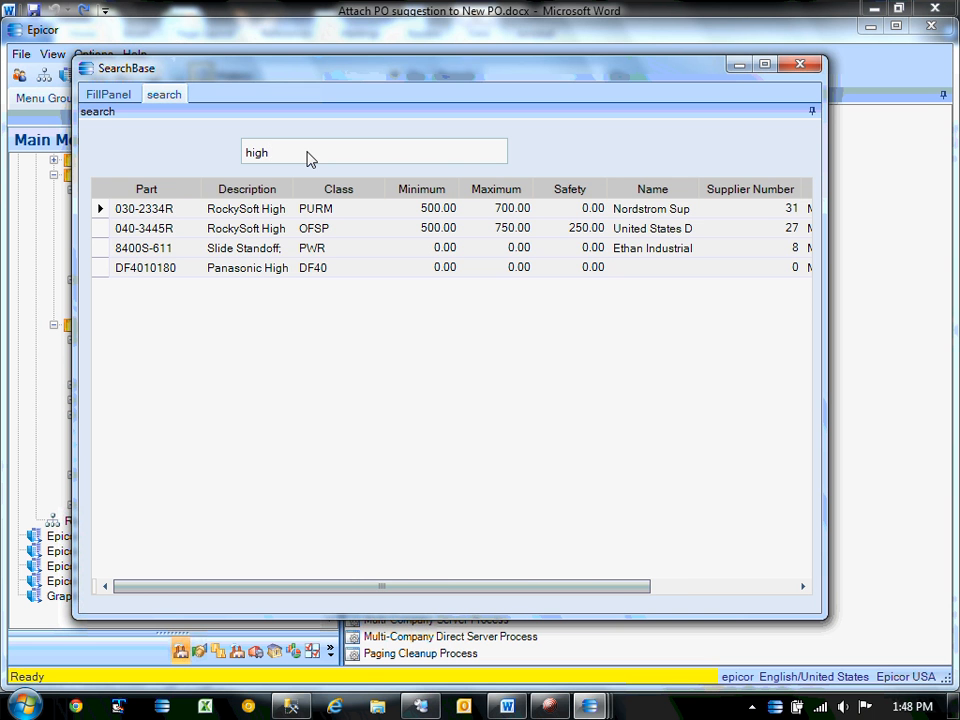
pyautogui.press('BackSpace')
pyautogui.press('BackSpace')
pyautogui.press('BackSpace')
pyautogui.press('BackSpace')
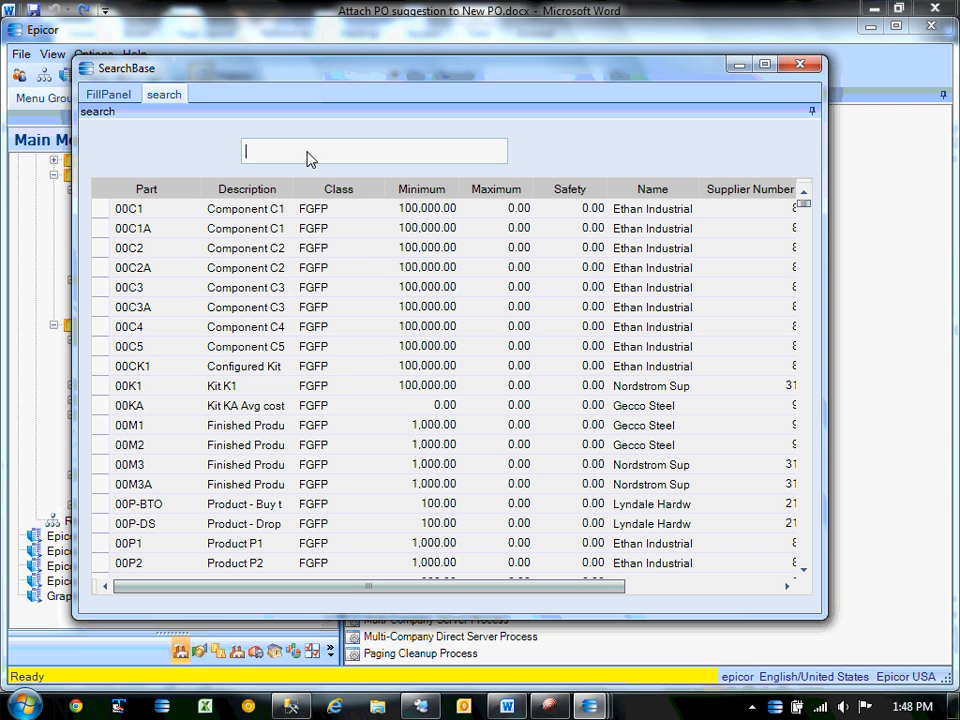
pyautogui.rightClick(140, 204)
pyautogui.moveTo(242, 220)
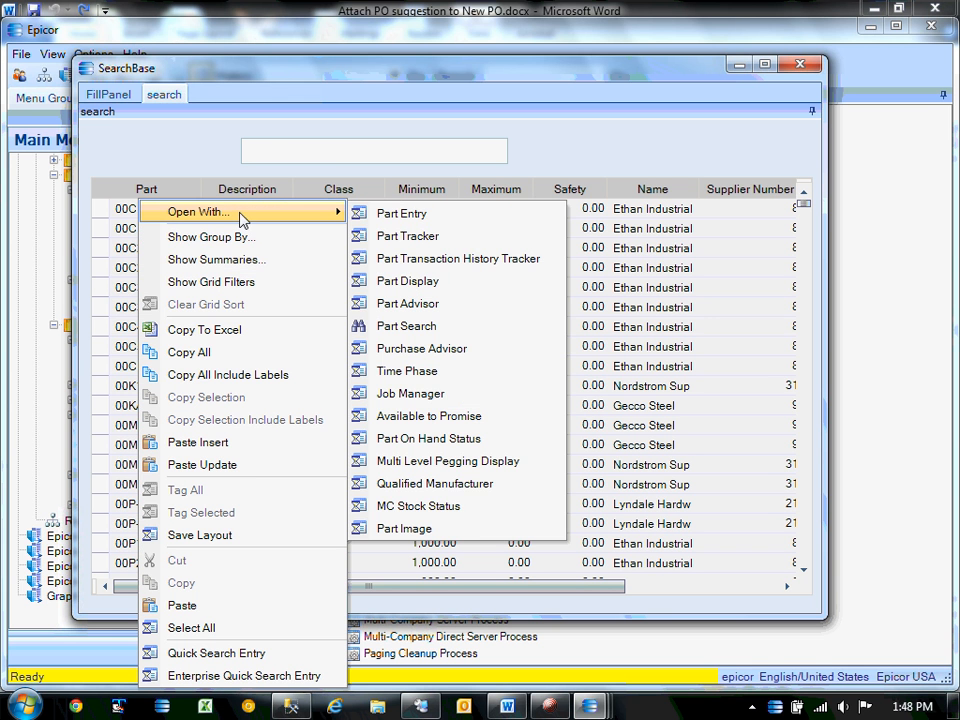
pyautogui.click(355, 152)
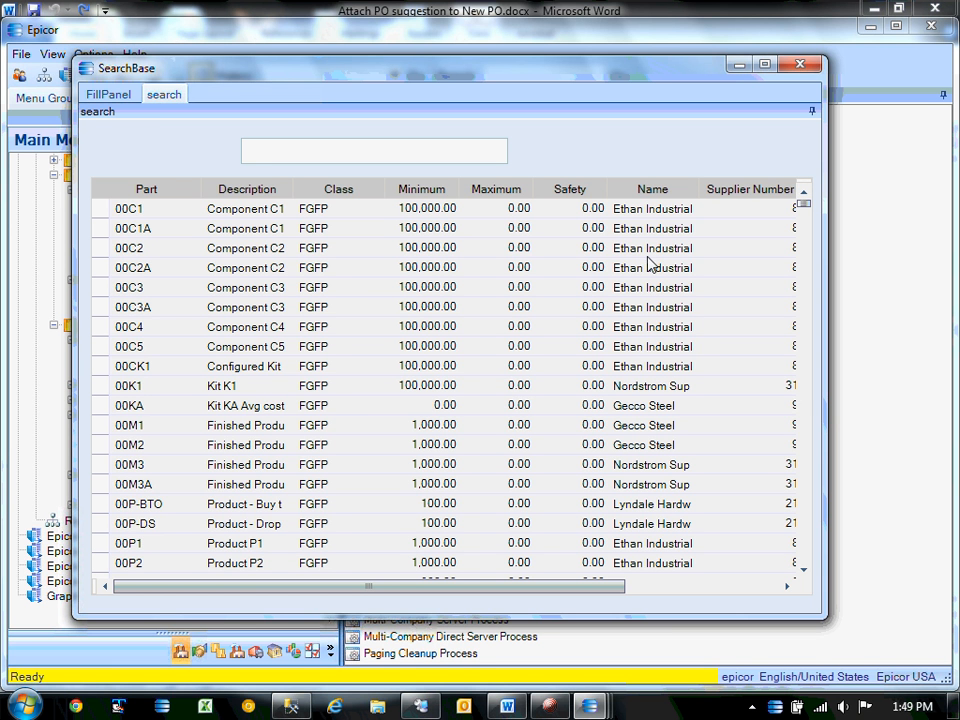
# Scroll the Word notes to the Full filter example and review its setFilter() filterString lines.
pyautogui.click(512, 710)
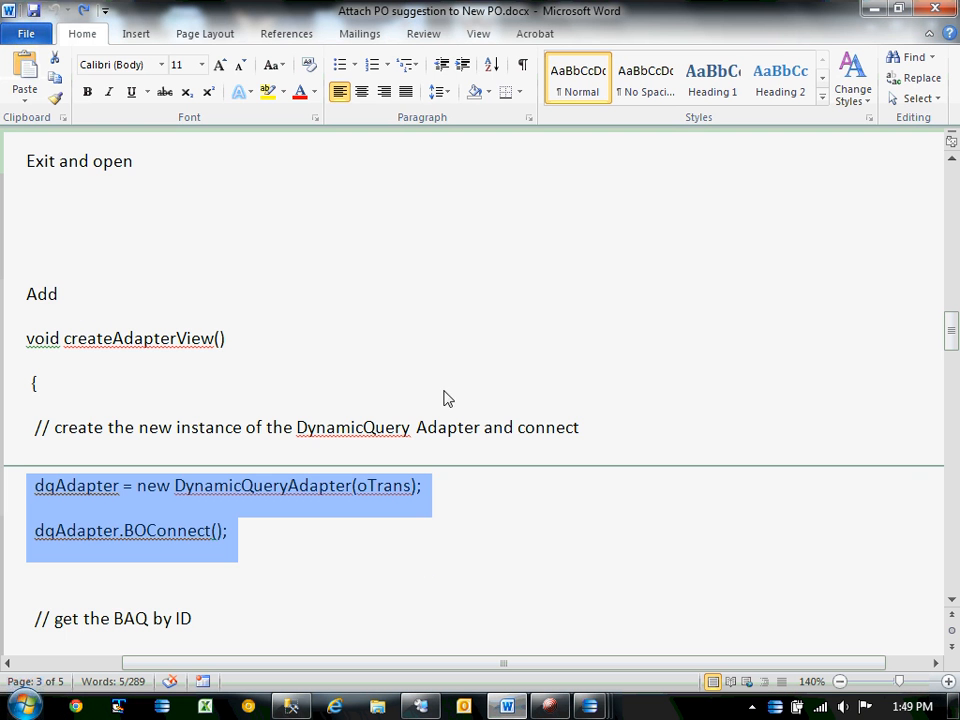
pyautogui.click(420, 574)
pyautogui.scroll(-3, 420, 575)
pyautogui.scroll(-9, 420, 574)
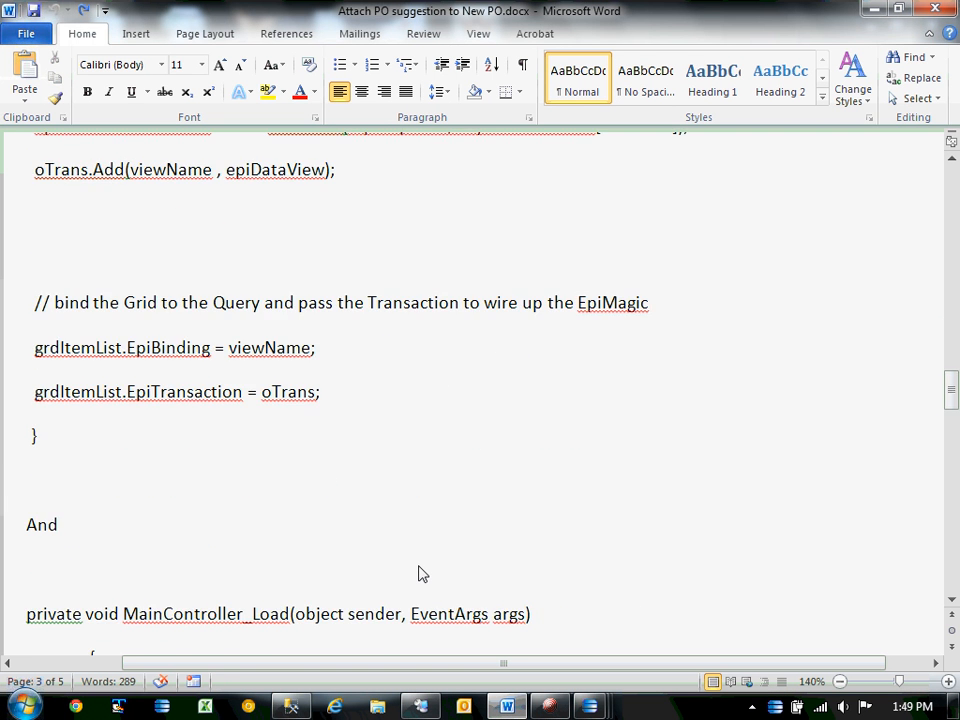
pyautogui.scroll(-8, 420, 574)
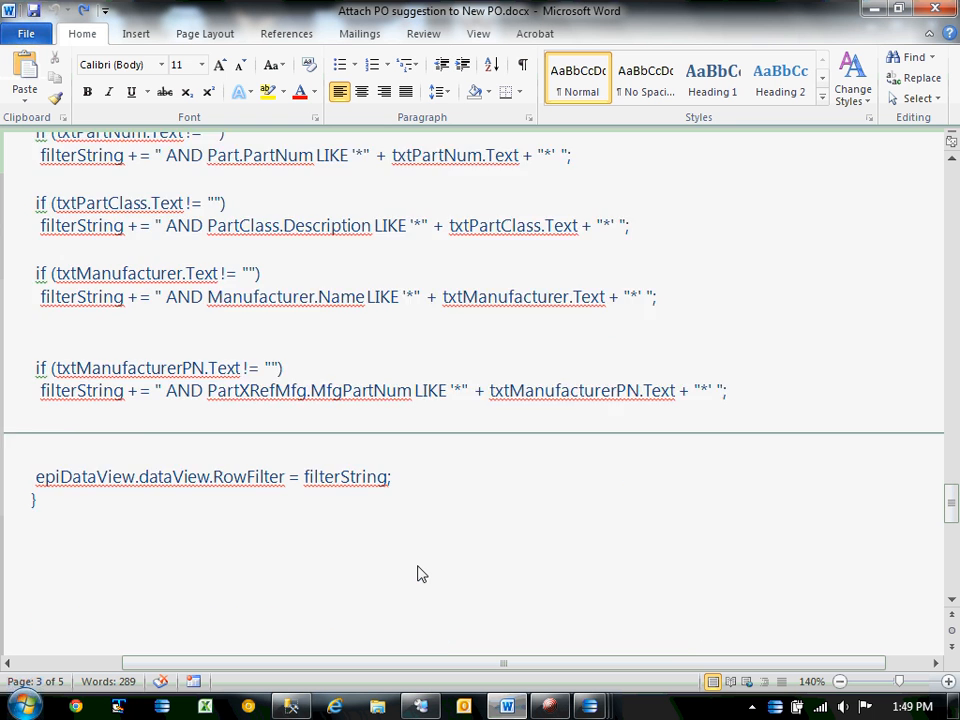
pyautogui.scroll(3, 420, 574)
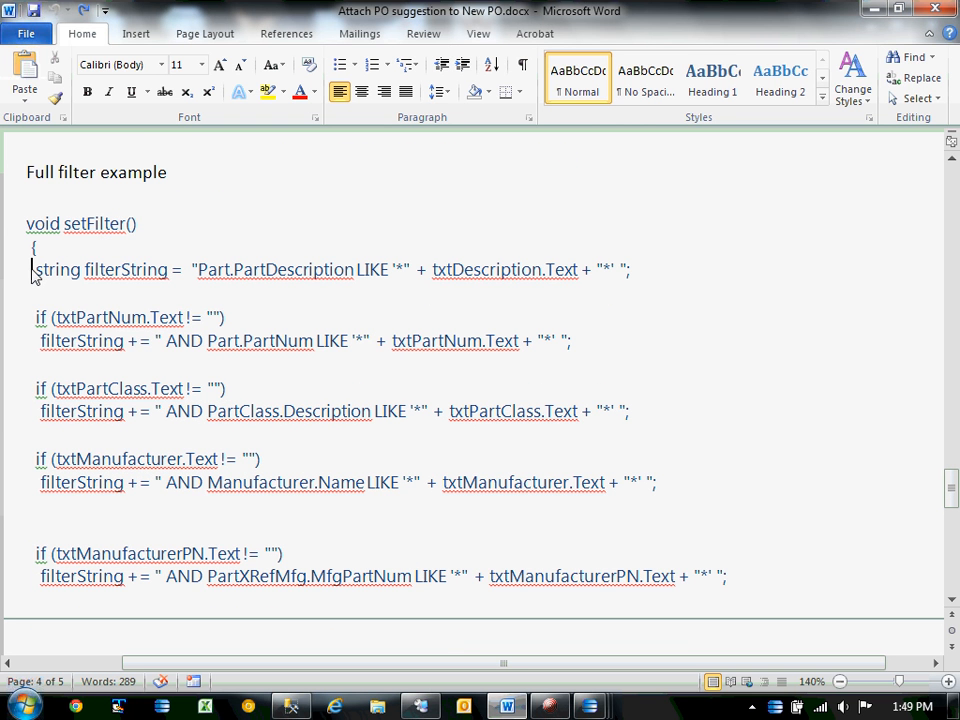
pyautogui.moveTo(34, 272); pyautogui.dragTo(30, 407)
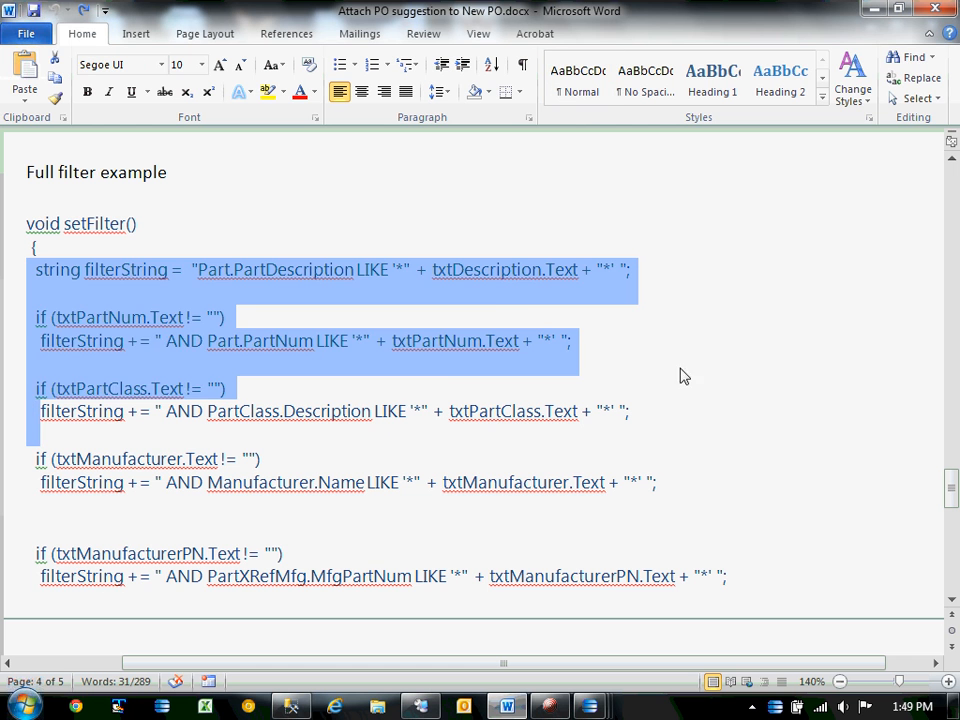
pyautogui.click(770, 386)
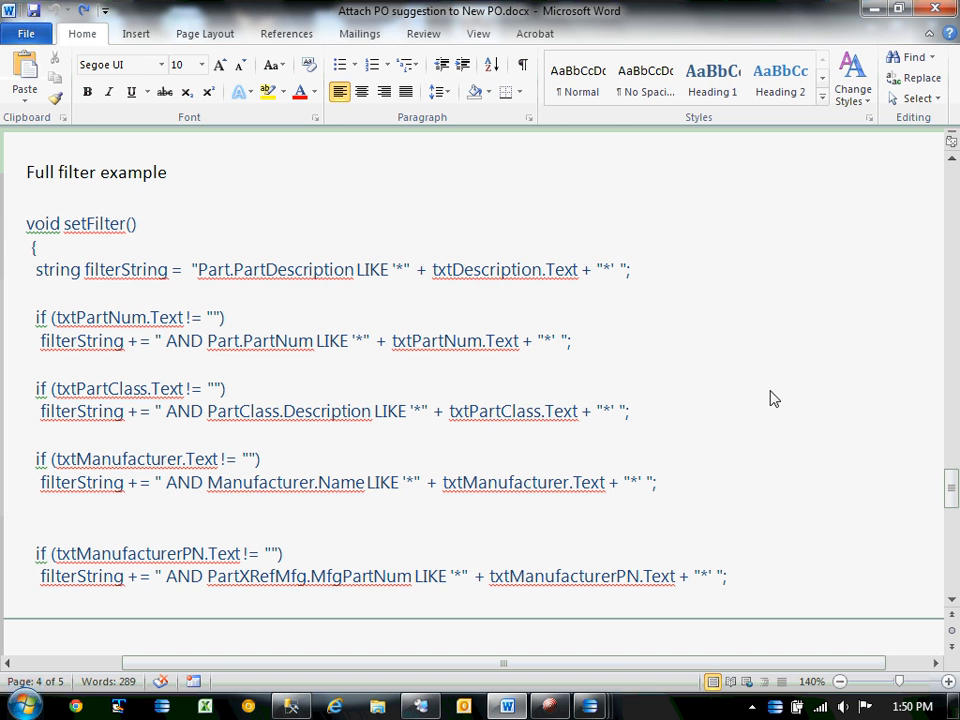
# Back on SearchBase, try the search text 'ponent c', clear it, then filter by '-'.
pyautogui.moveTo(590, 708)
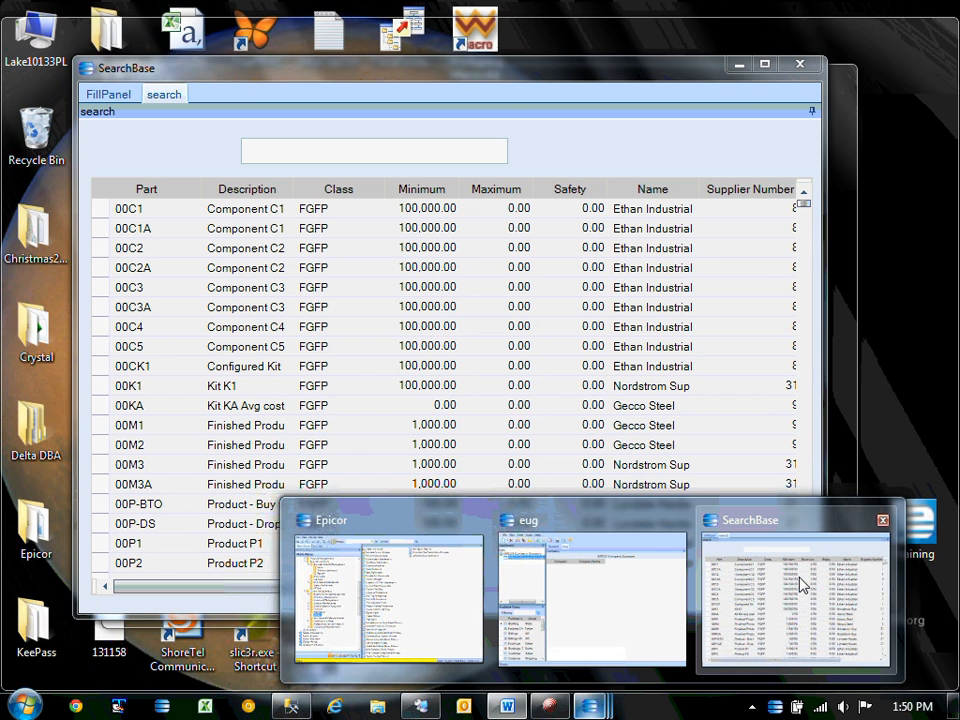
pyautogui.click(800, 583)
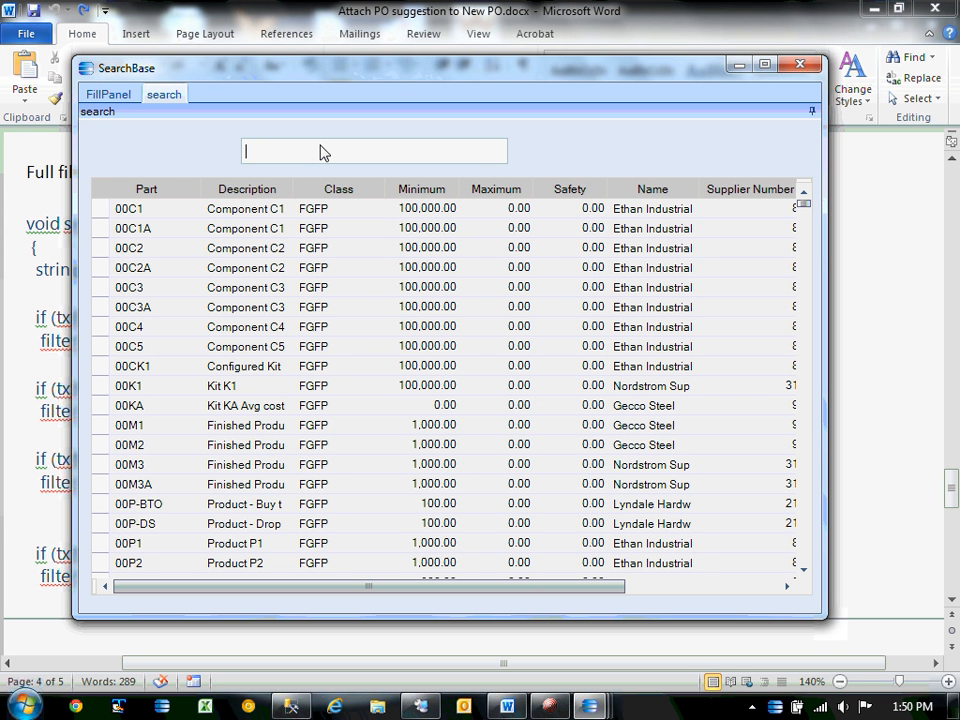
pyautogui.write('po')
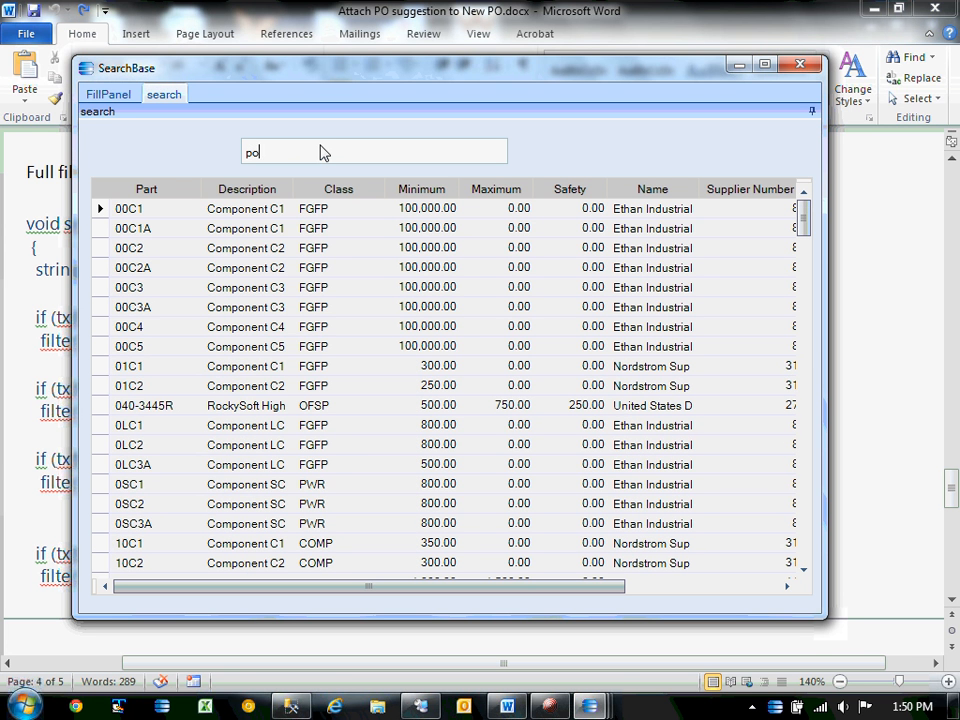
pyautogui.write('nent')
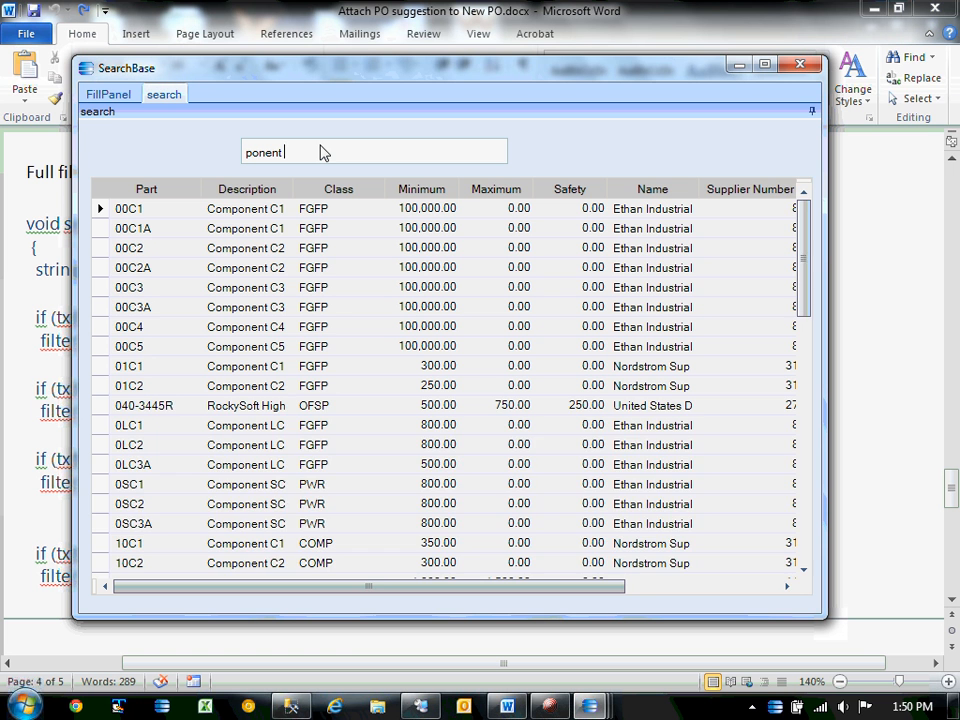
pyautogui.write(' c')
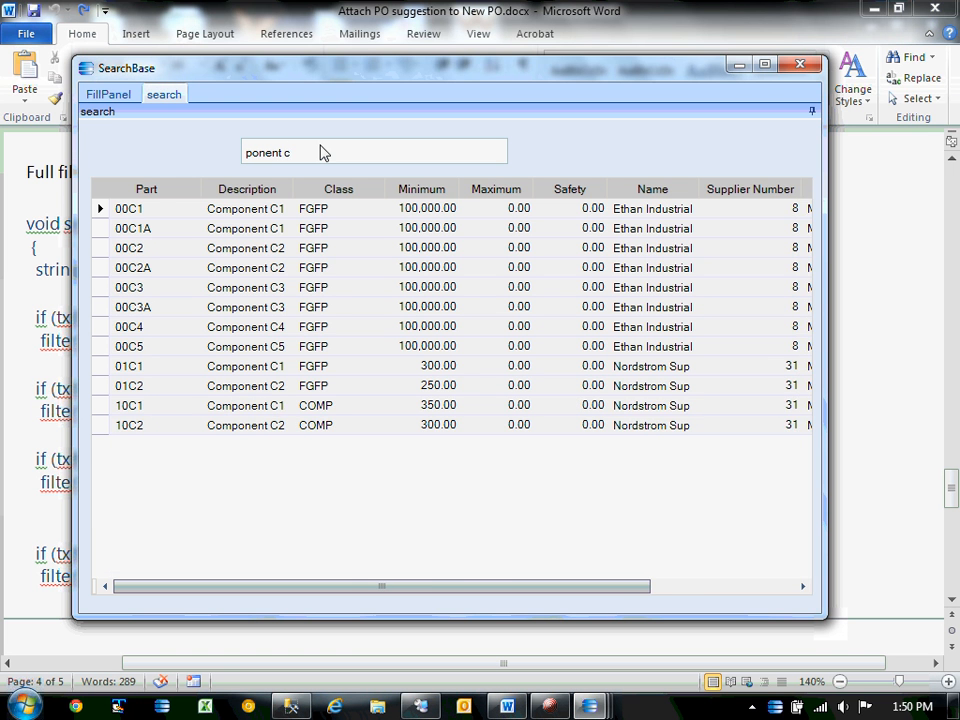
pyautogui.press('BackSpace')
pyautogui.press('BackSpace')
pyautogui.press('BackSpace')
pyautogui.press('BackSpace')
pyautogui.press('BackSpace')
pyautogui.press('BackSpace')
pyautogui.press('BackSpace')
pyautogui.press('BackSpace')
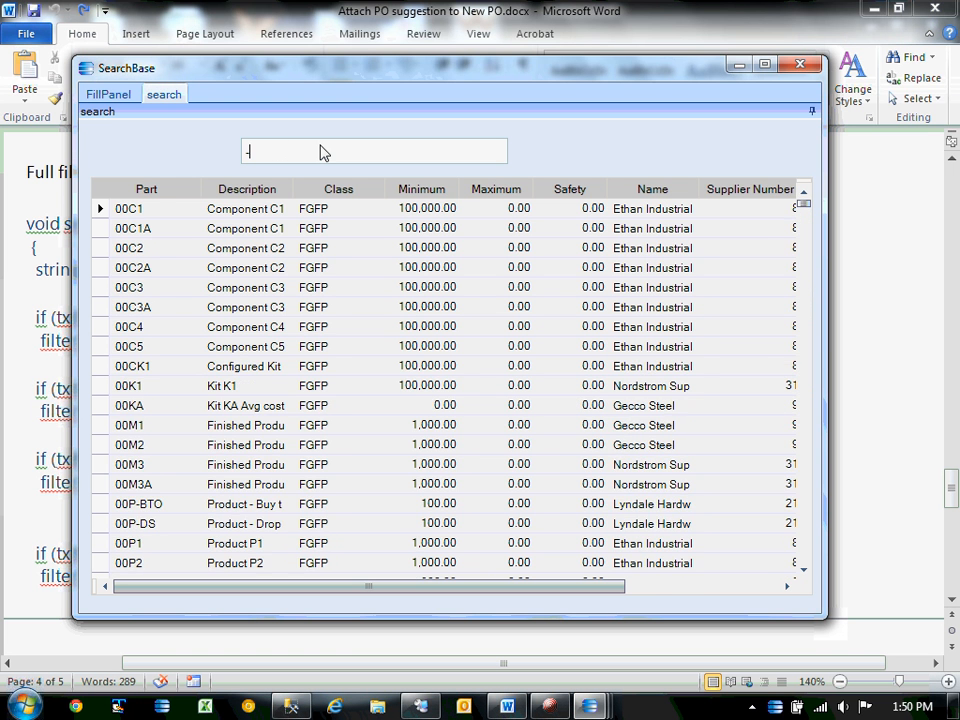
pyautogui.write('-')
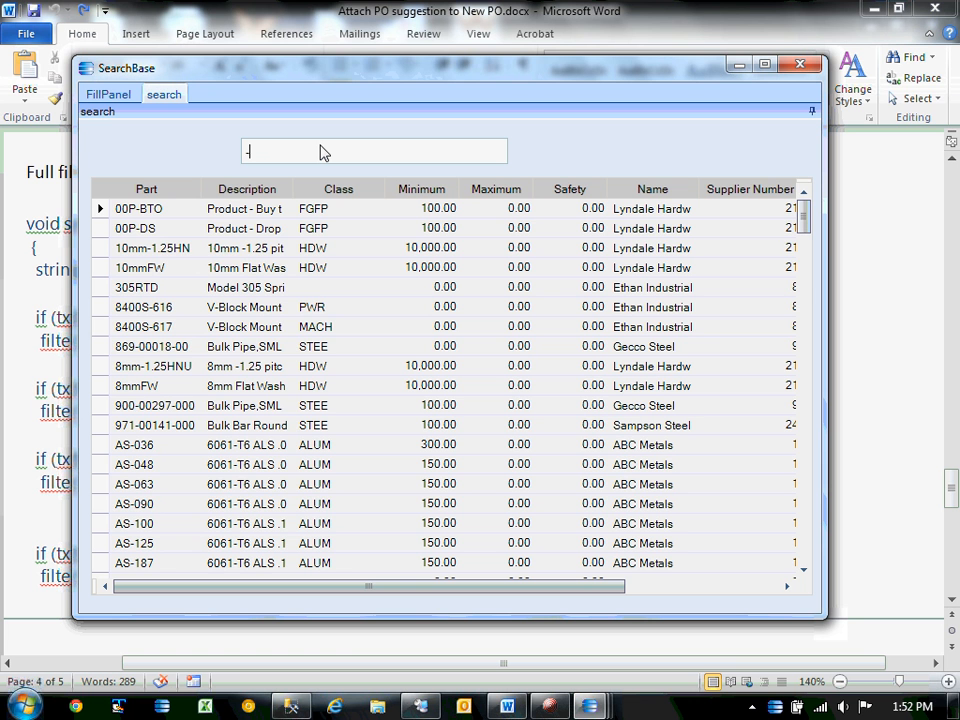
# Clear the '-' search so every part is listed, then minimize the Epicor and Word windows.
pyautogui.press('BackSpace')
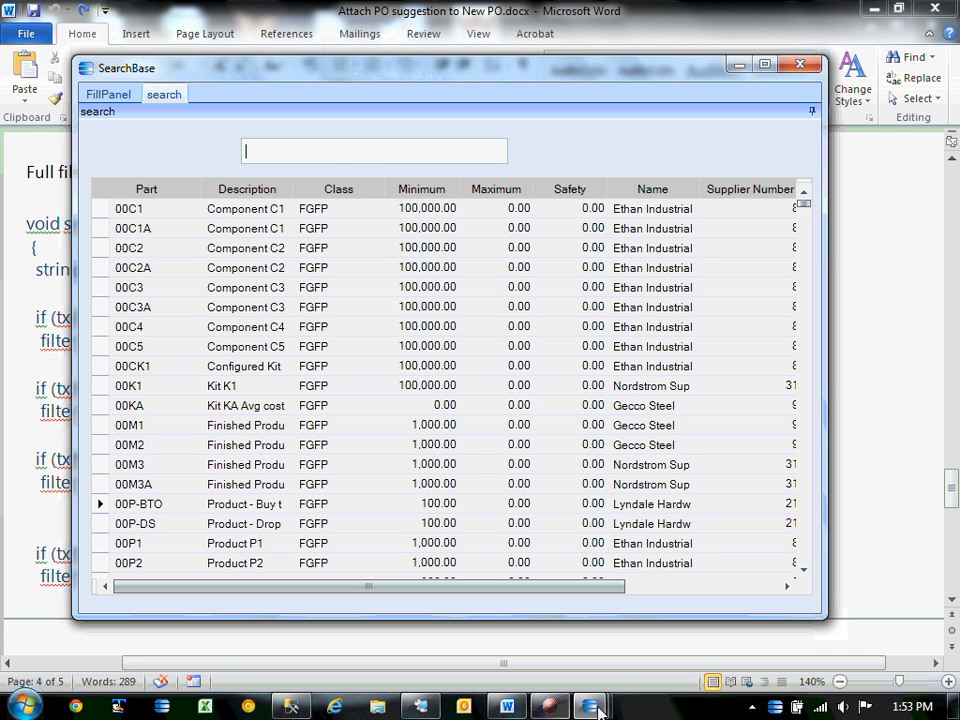
pyautogui.click(545, 706)
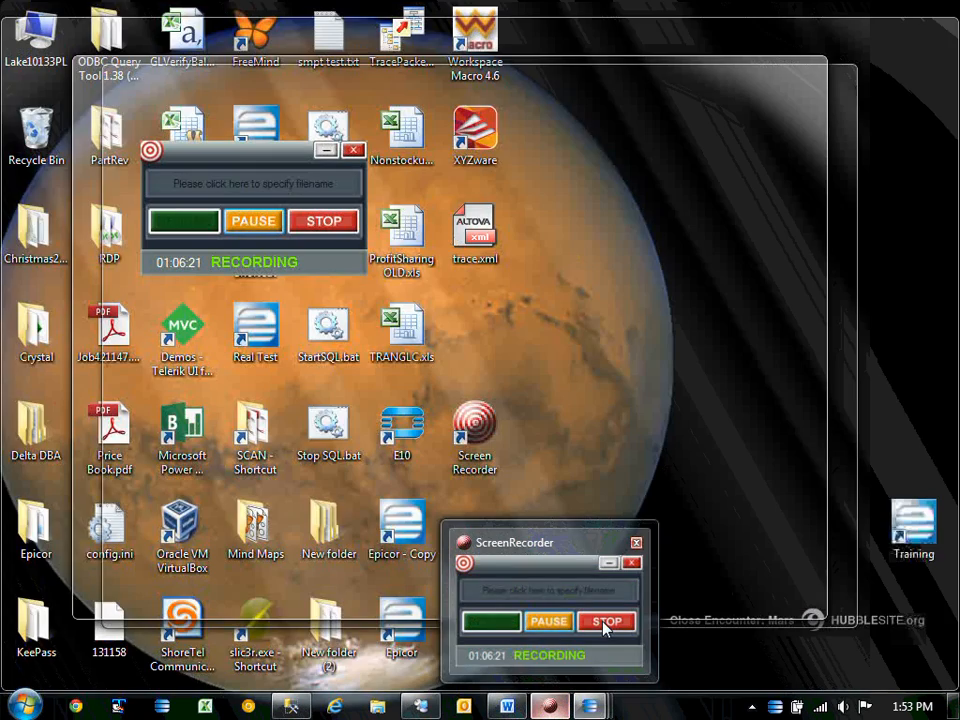
pyautogui.click(603, 622)
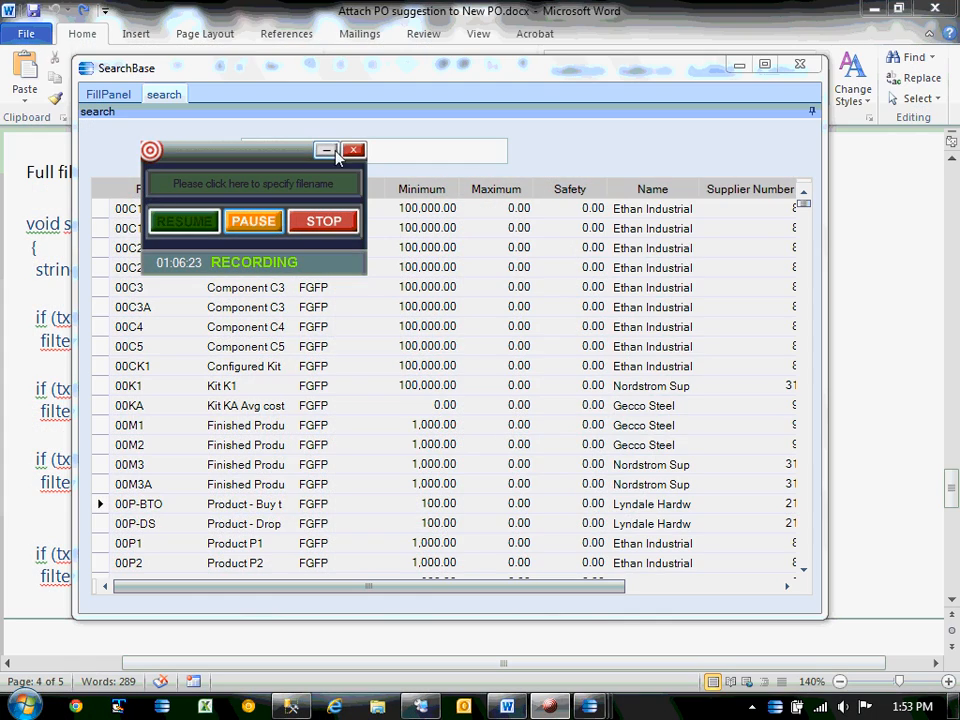